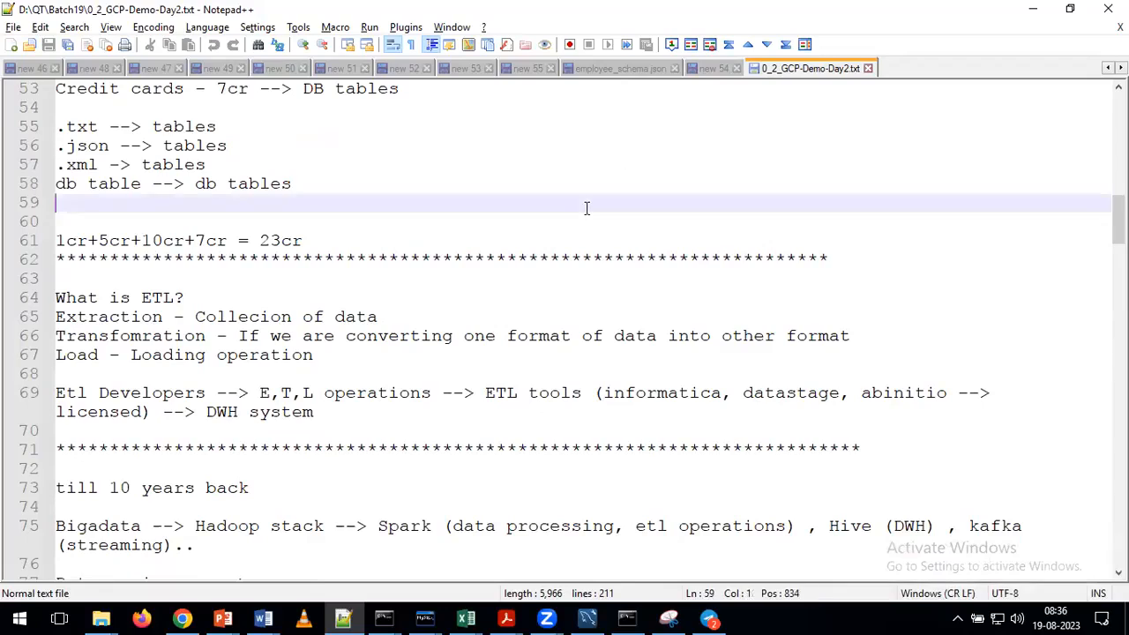
# - Look through the open notes and review the partitioning and clustering commands in the new 53 document
pyautogui.click(709, 70)
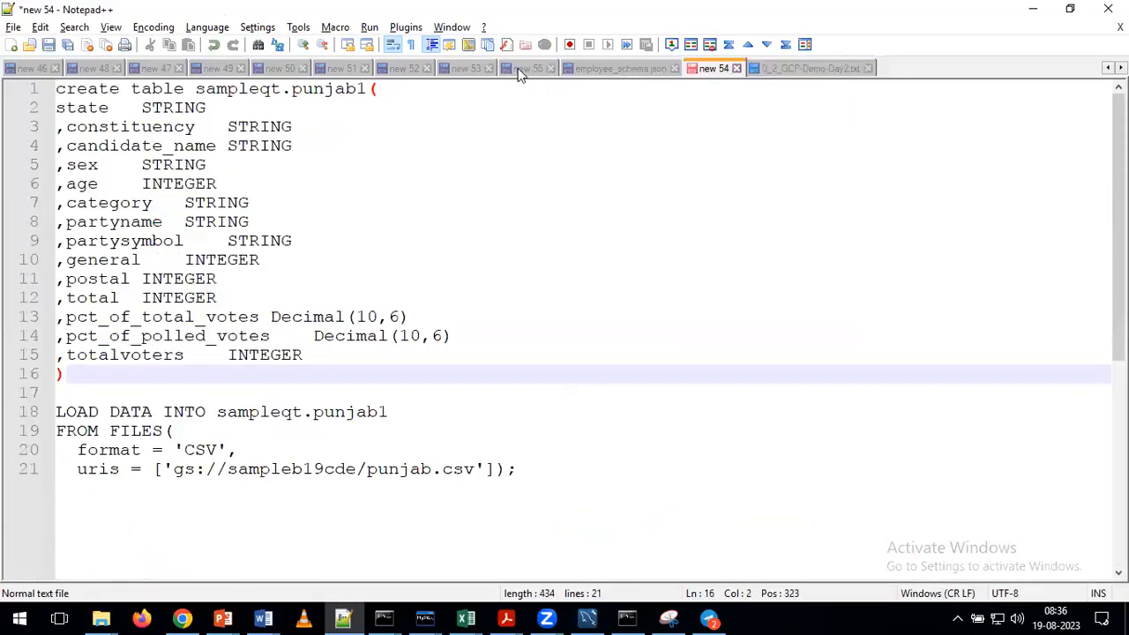
pyautogui.click(526, 69)
pyautogui.click(463, 70)
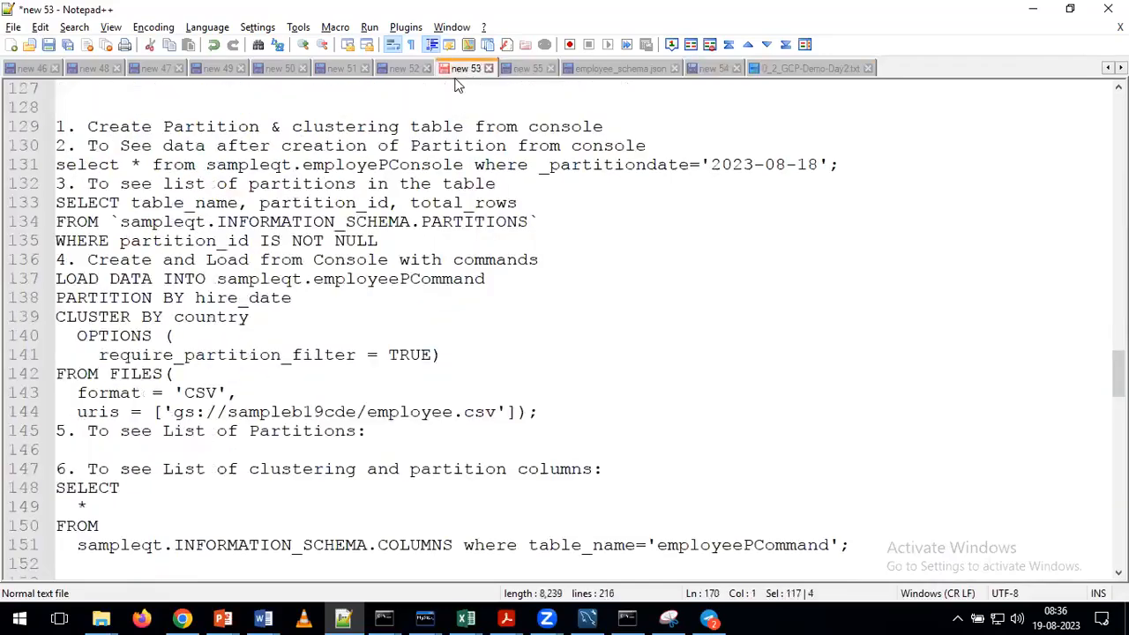
pyautogui.scroll(-10, 479, 319)
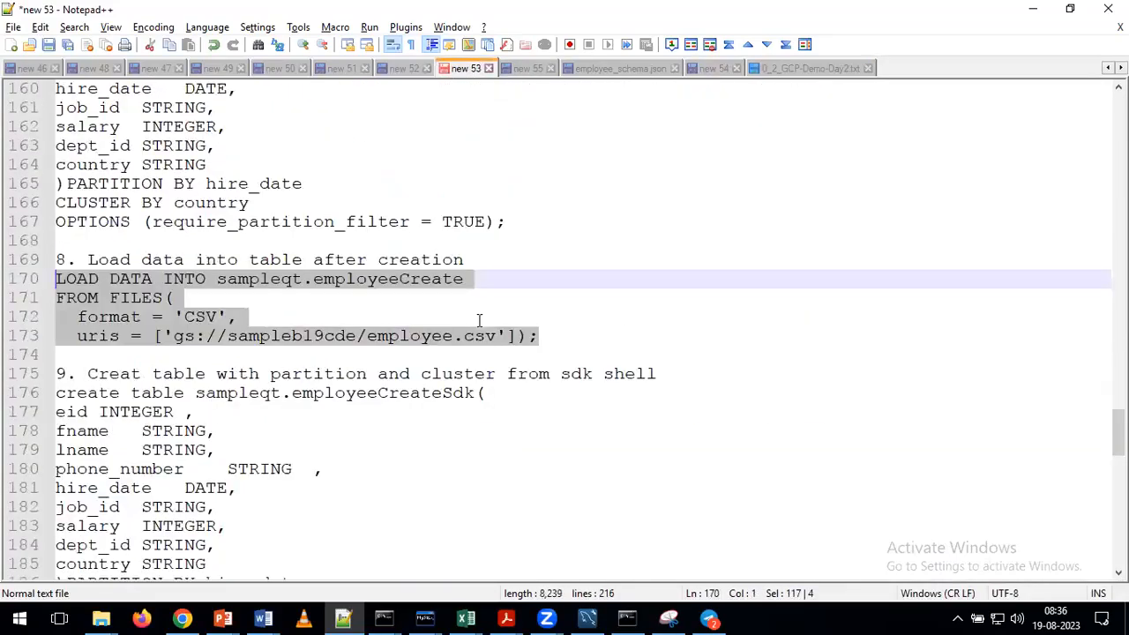
pyautogui.scroll(11, 479, 319)
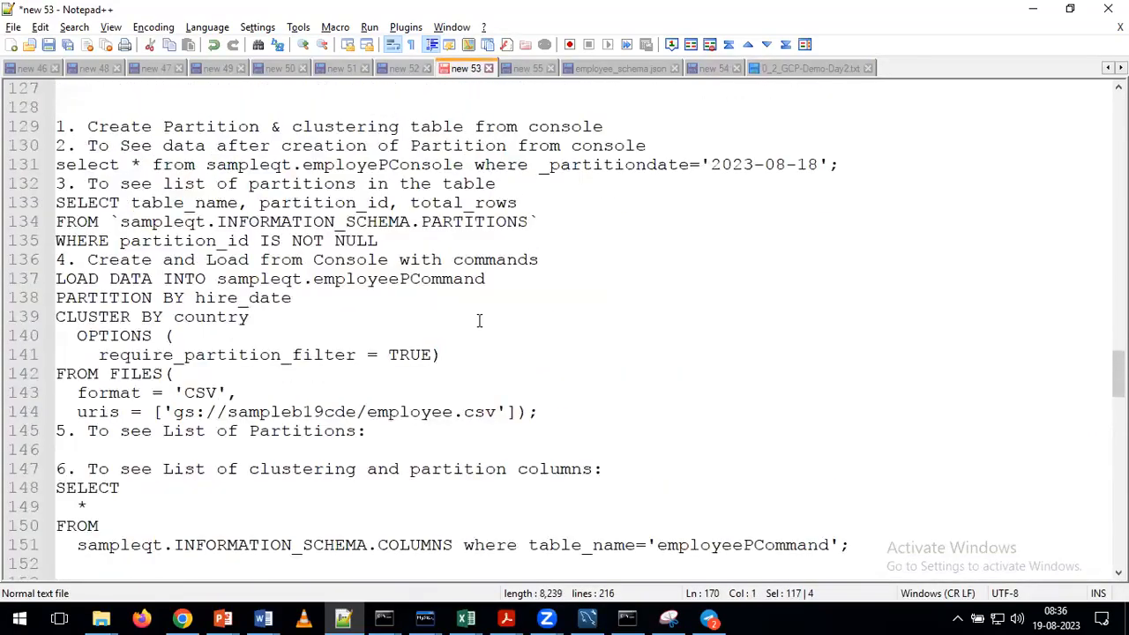
pyautogui.scroll(1, 479, 320)
pyautogui.scroll(-1, 479, 319)
# - Close the 0_2_GCP-Demo-Day2.txt file and return to the new 54 document
pyautogui.click(815, 69)
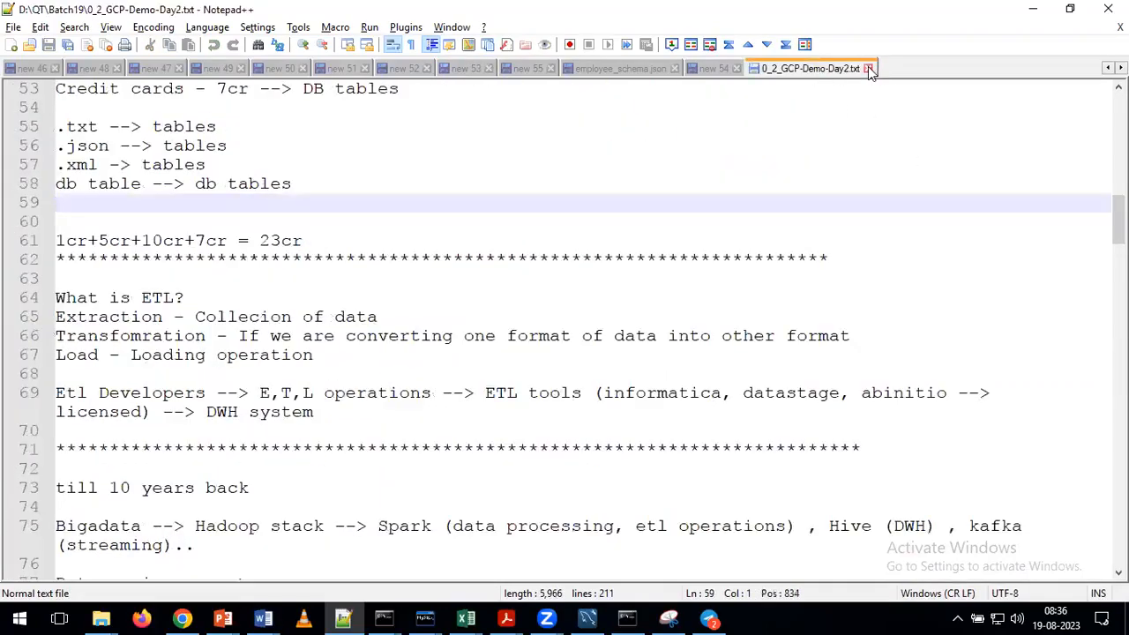
pyautogui.click(868, 68)
pyautogui.click(713, 70)
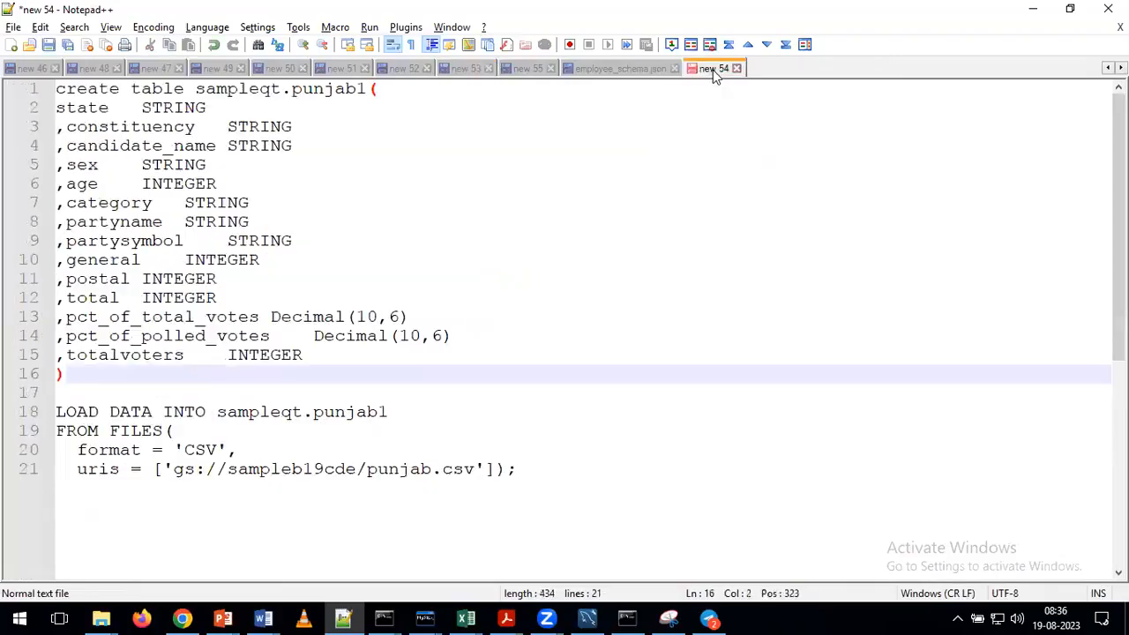
# - Create a blank document and enter the heading "Partitioning/Clustering:" followed by an empty line
pyautogui.click(10, 45)
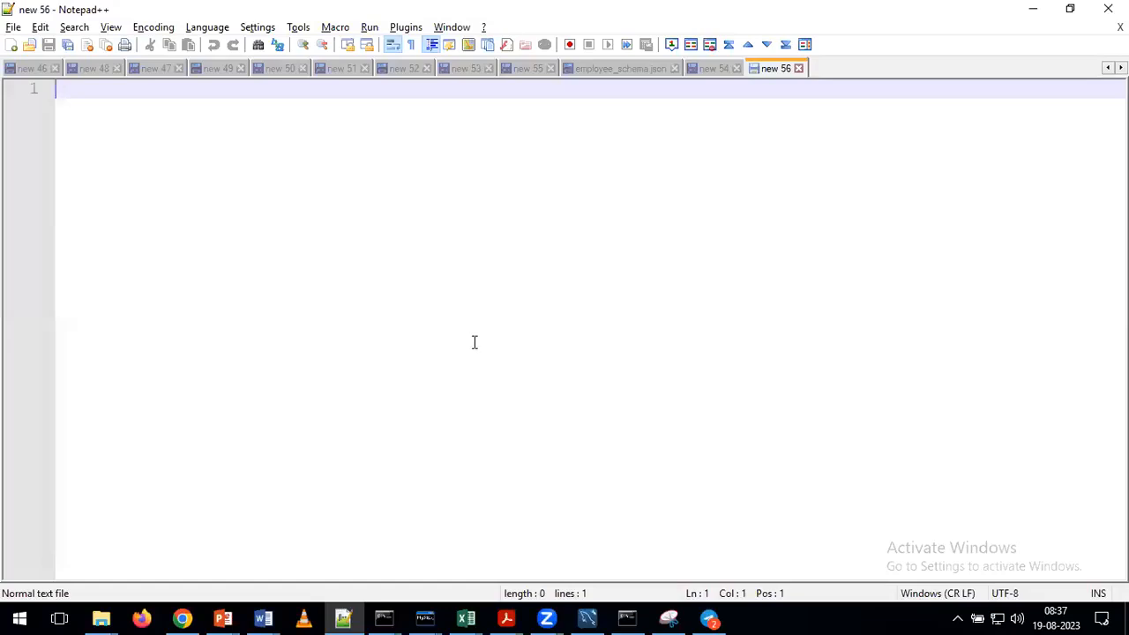
pyautogui.write('sdfsd')
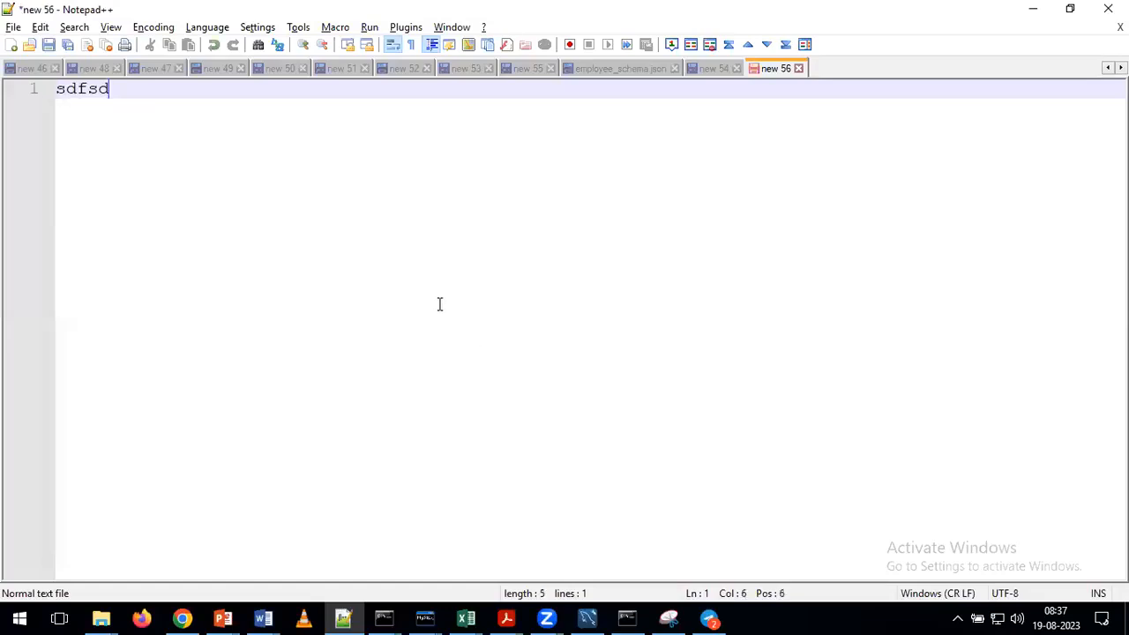
pyautogui.hotkey('shift', 'Home')
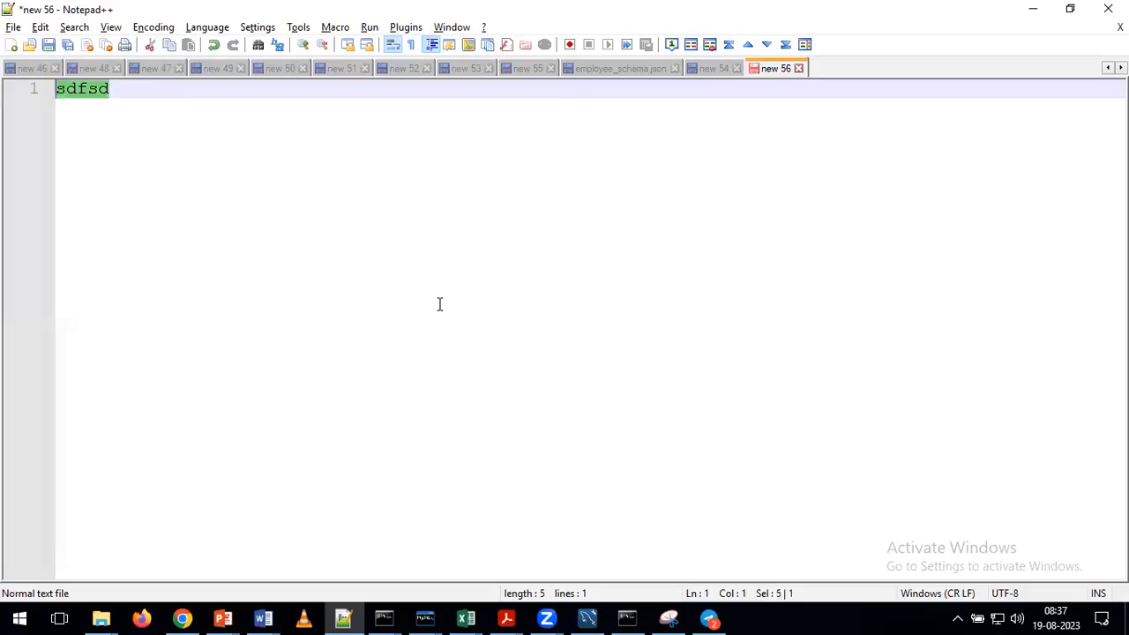
pyautogui.write('Partiti')
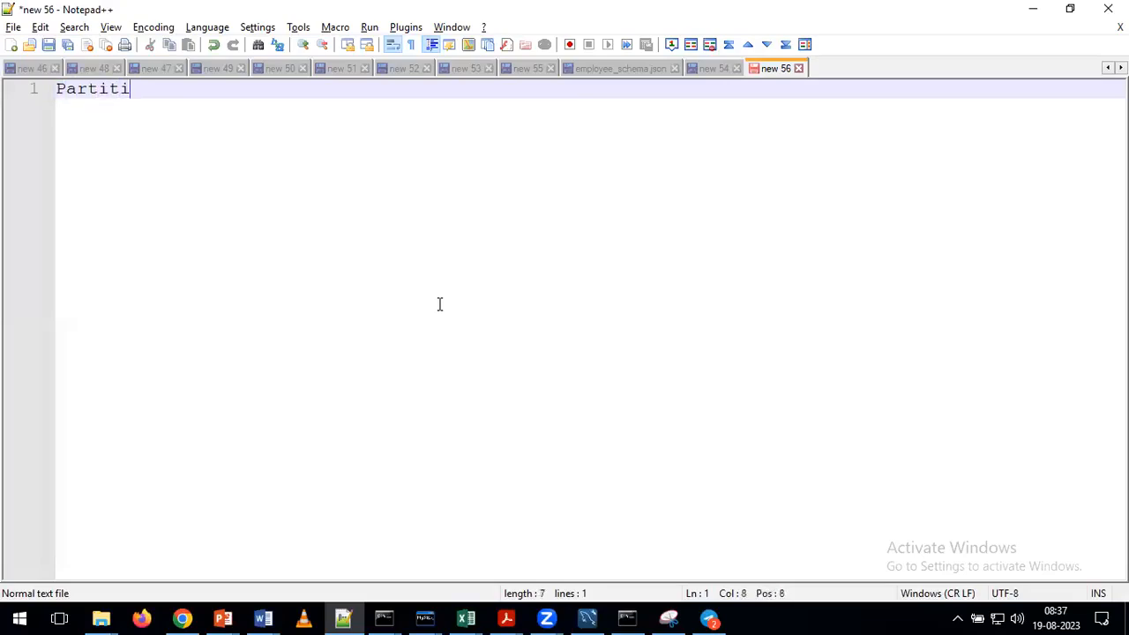
pyautogui.write('onin')
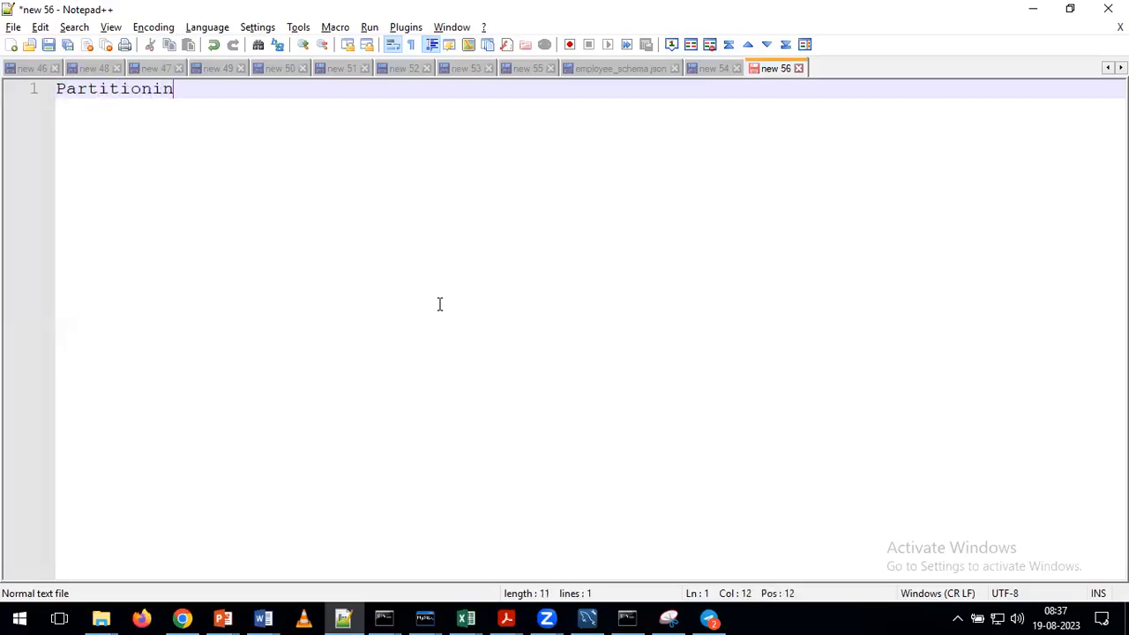
pyautogui.write('g/Clustering')
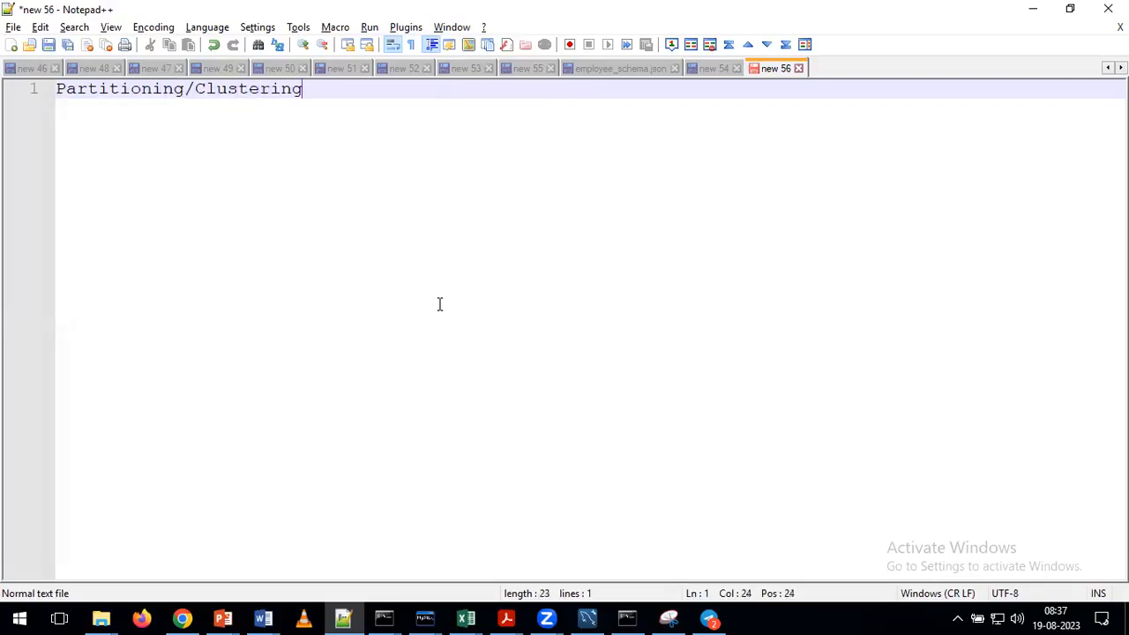
pyautogui.write(':')
pyautogui.press('Return')
pyautogui.press('Return')
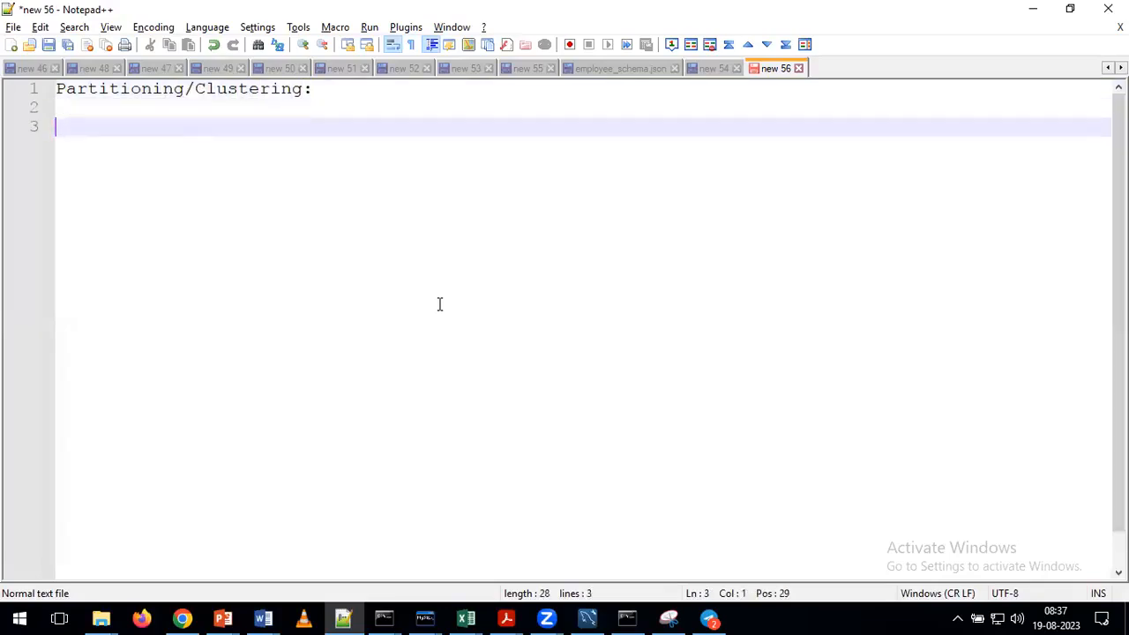
# - Add the line "Practicals on Partitioning/Clustering-->" below the heading, followed by an empty line
pyautogui.write('Practicals on ')
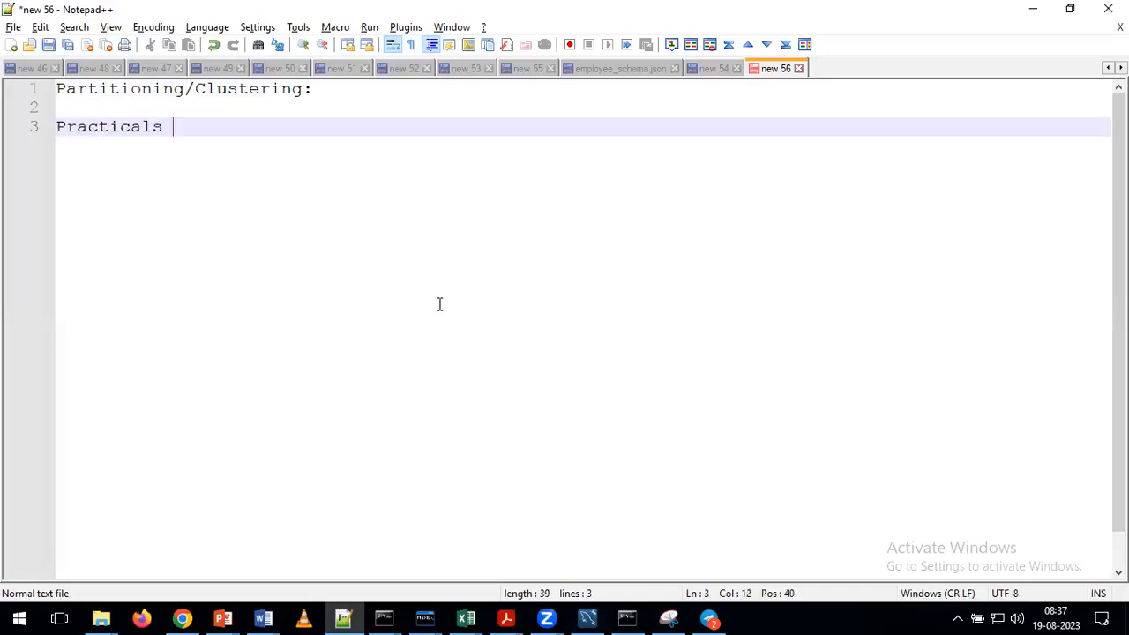
pyautogui.write('Partitioning')
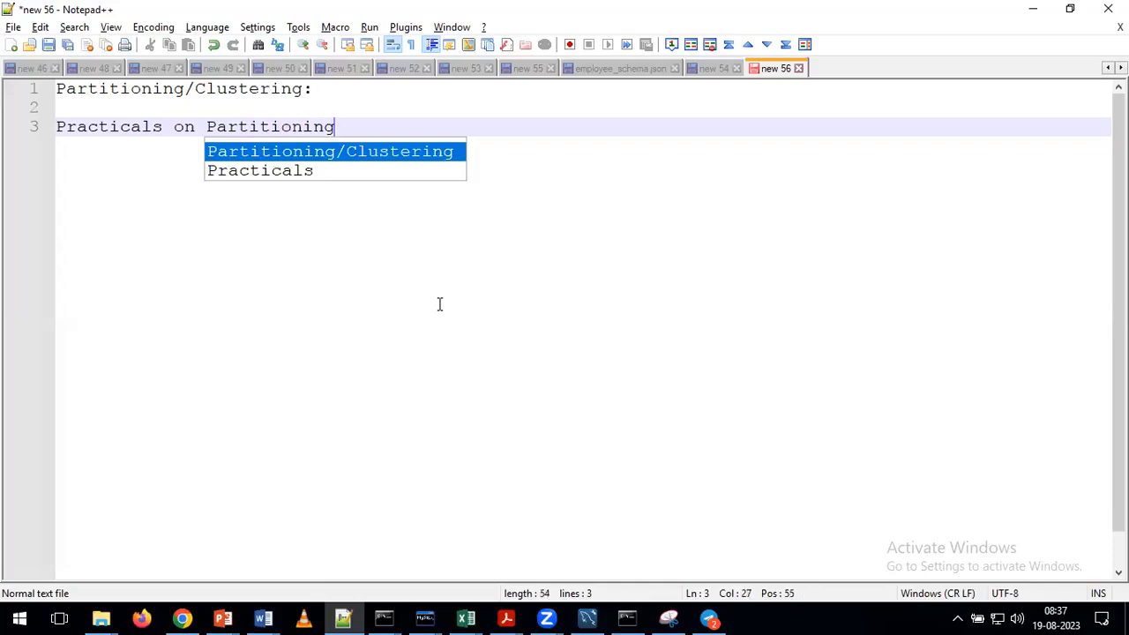
pyautogui.press('Return')
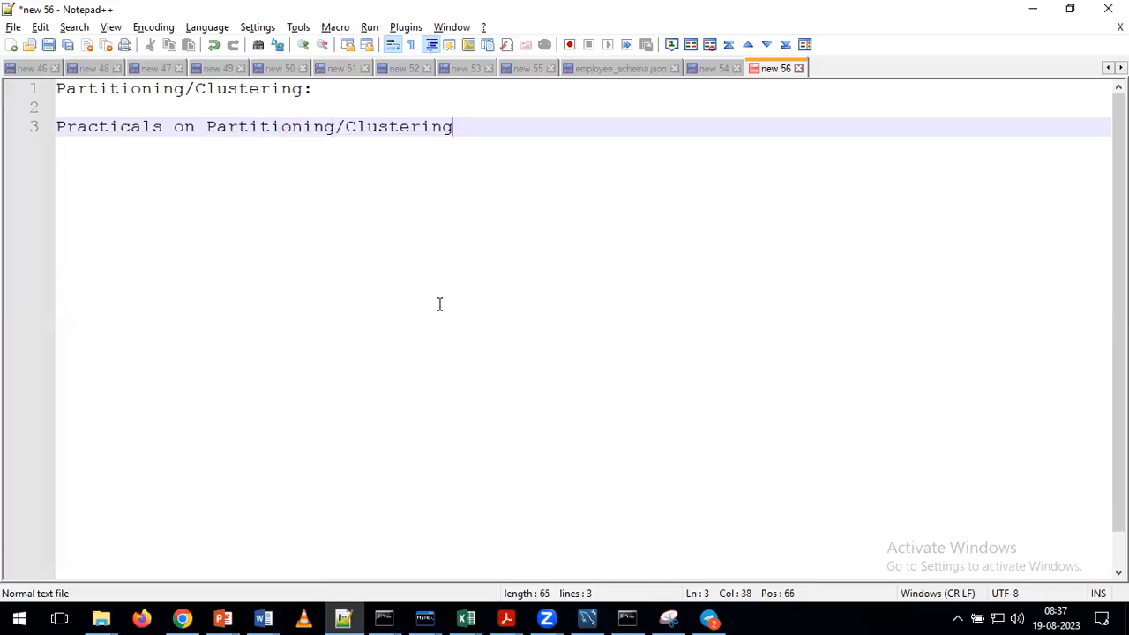
pyautogui.write('-->')
pyautogui.press('Return')
pyautogui.press('Return')
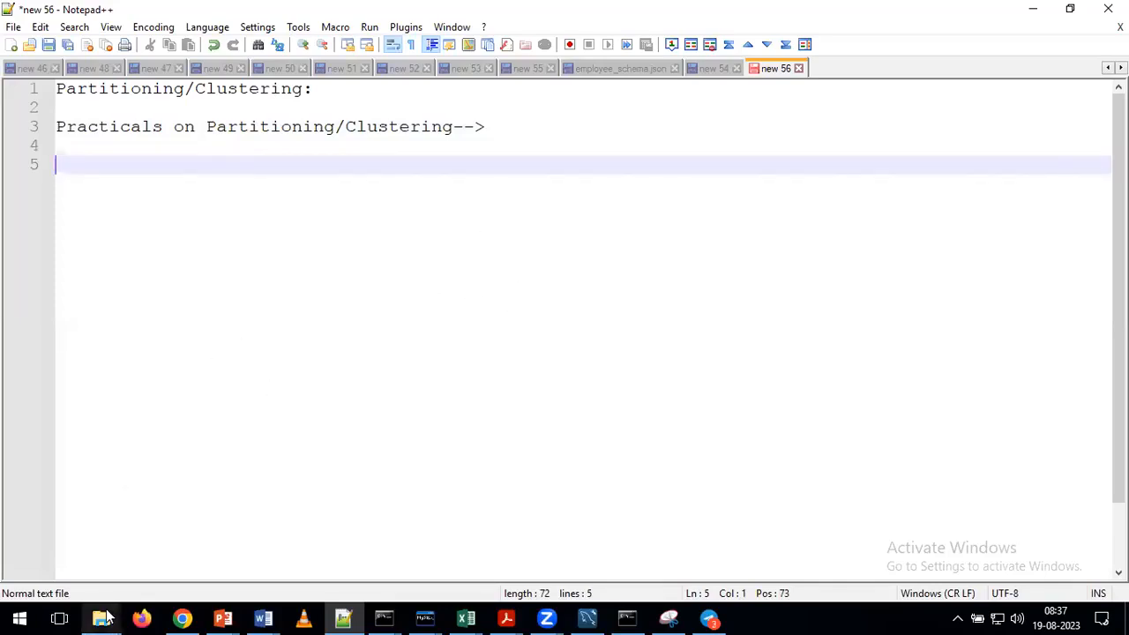
# - Switch to the BQ Files folder in File Explorer and select the employee_1 file
pyautogui.moveTo(102, 618)
pyautogui.click(107, 569)
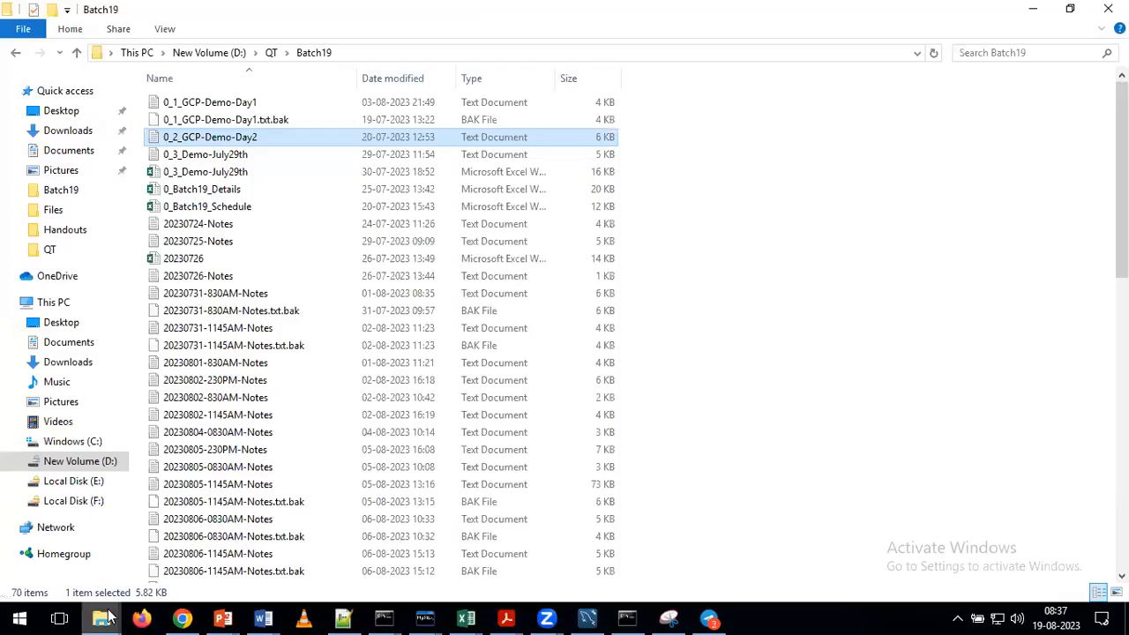
pyautogui.moveTo(103, 617)
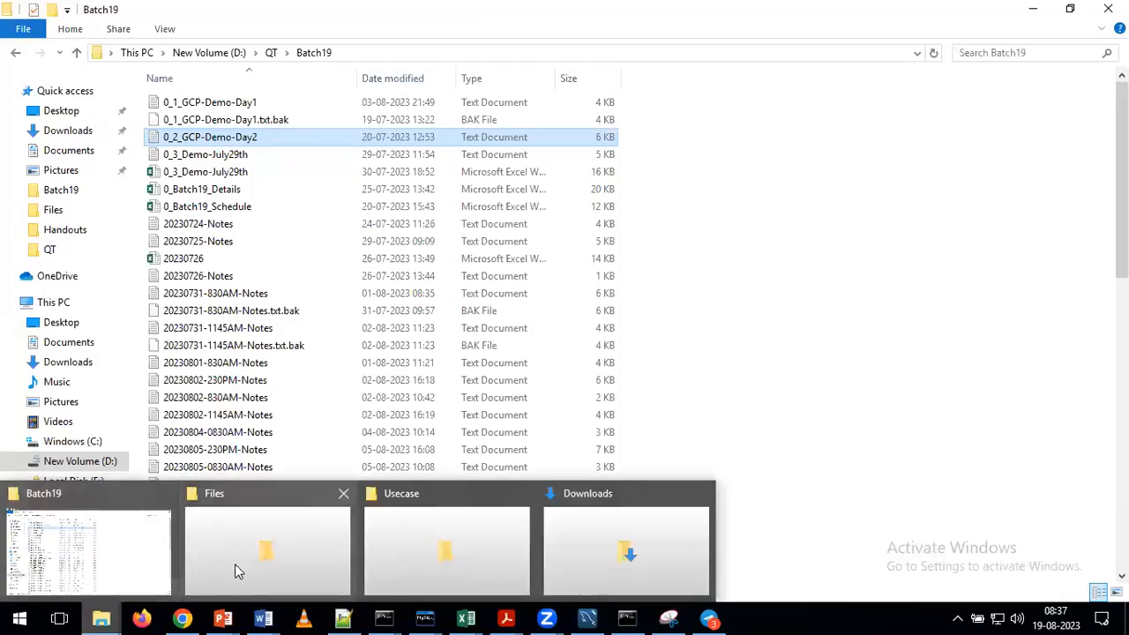
pyautogui.click(237, 566)
pyautogui.click(187, 121)
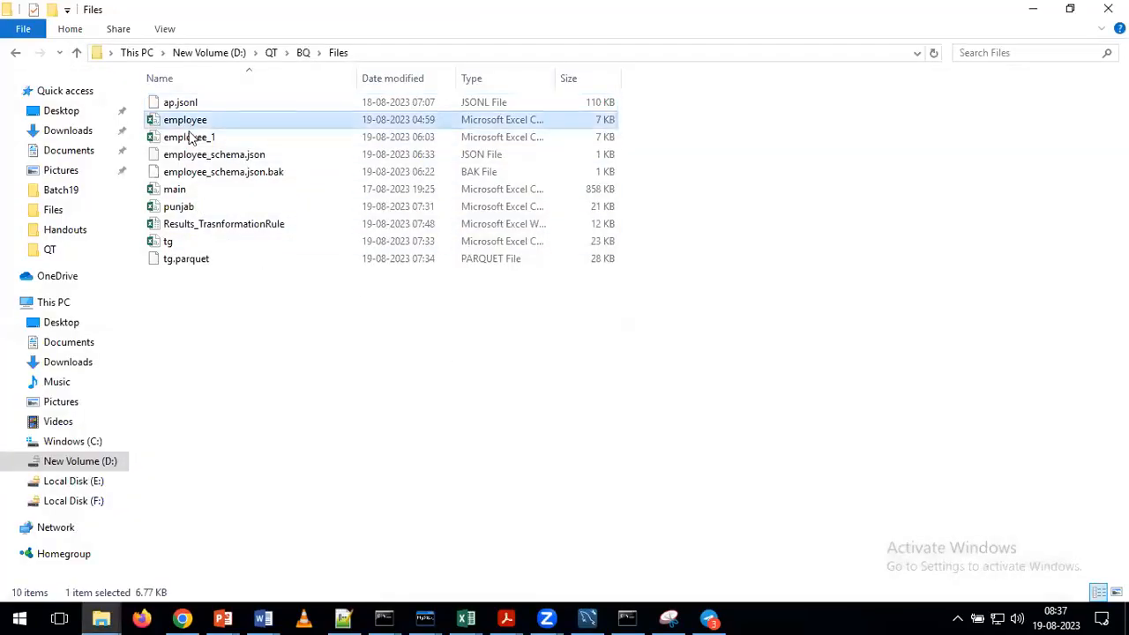
pyautogui.click(200, 139)
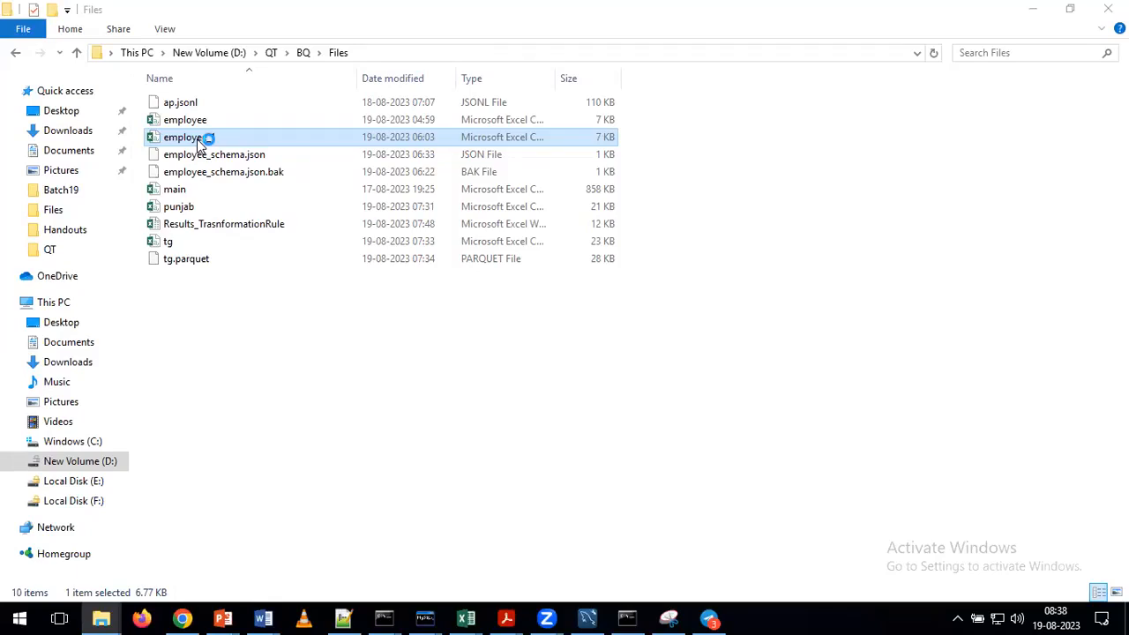
# - Switch to the employee workbook in Excel and widen the hire_date column until its dates fit
pyautogui.click(466, 618)
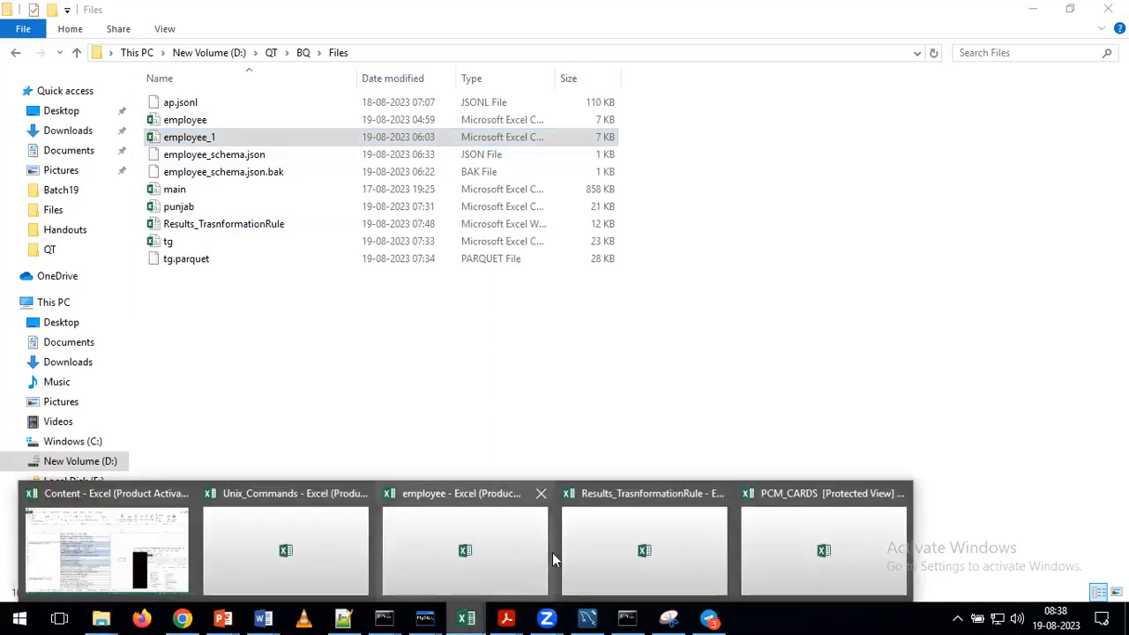
pyautogui.click(469, 545)
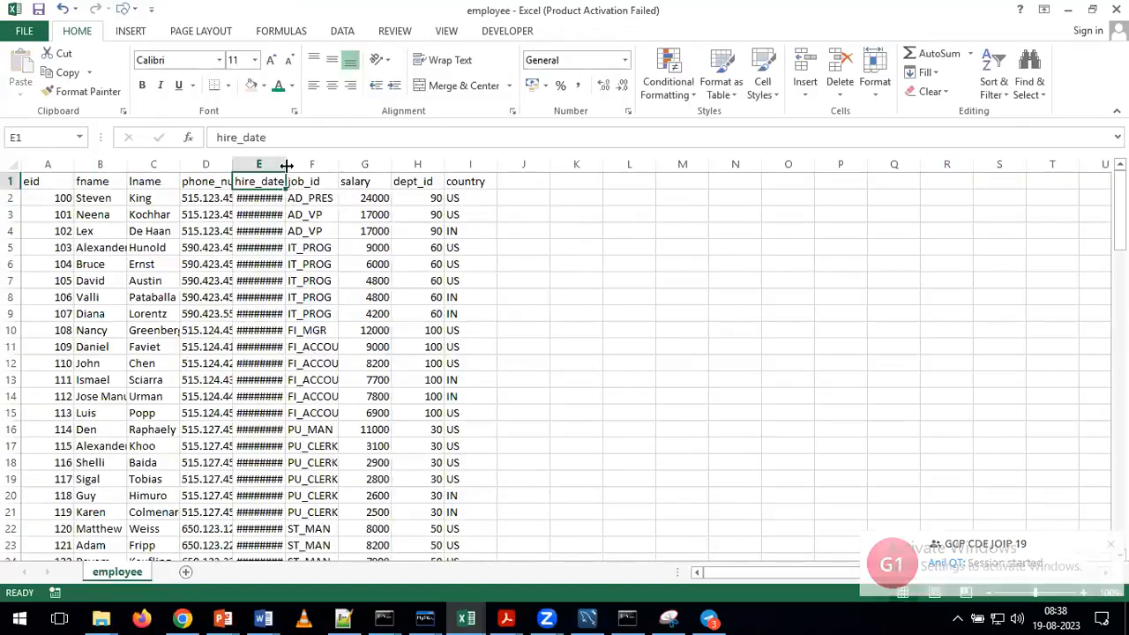
pyautogui.moveTo(284, 176); pyautogui.dragTo(333, 171)
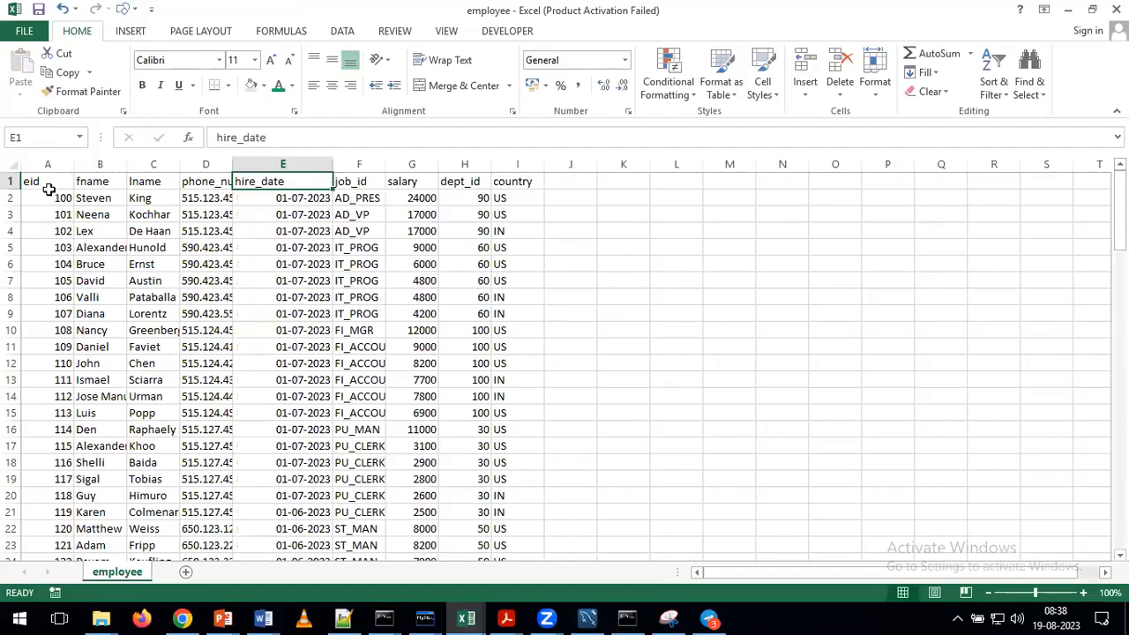
# - Examine the employee sheet's column headers from phone_number through country
pyautogui.click(194, 183)
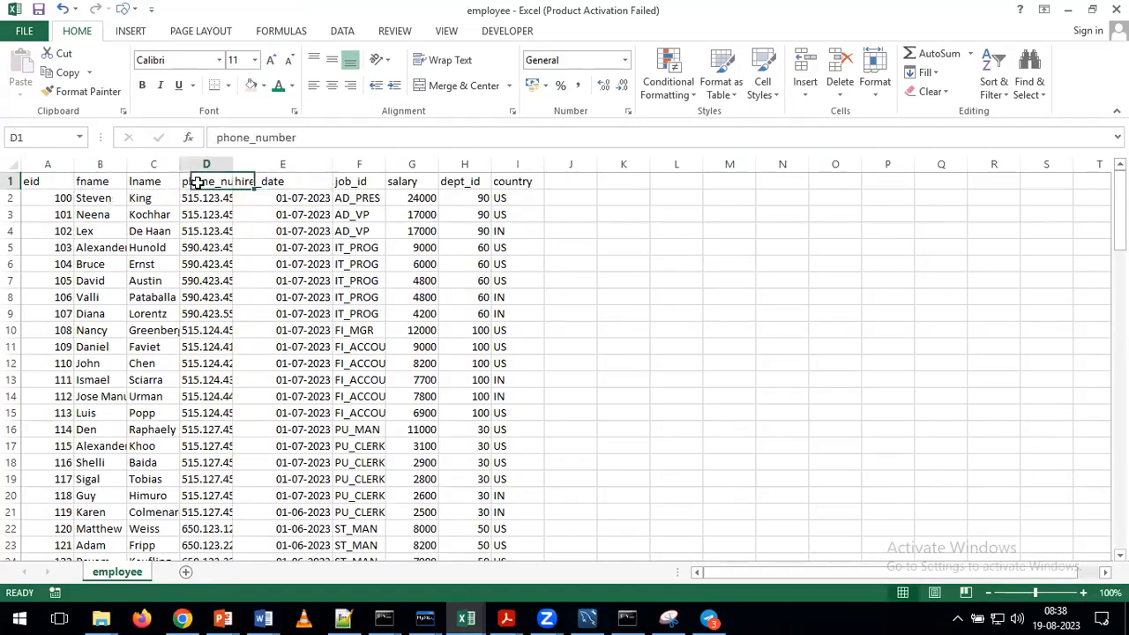
pyautogui.click(266, 183)
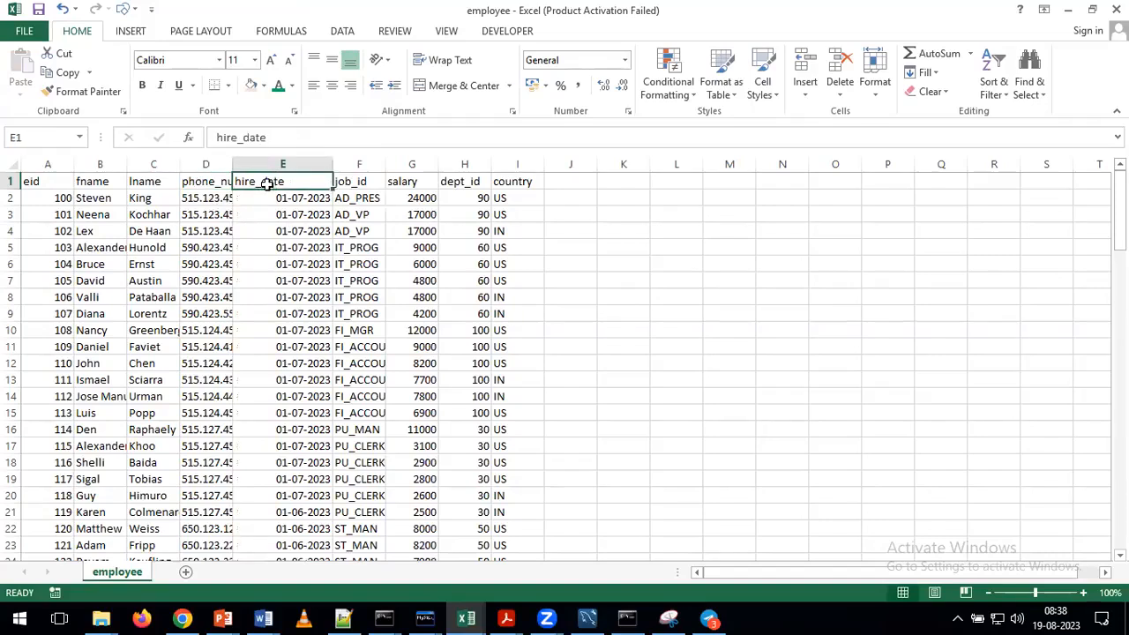
pyautogui.click(352, 185)
pyautogui.click(400, 182)
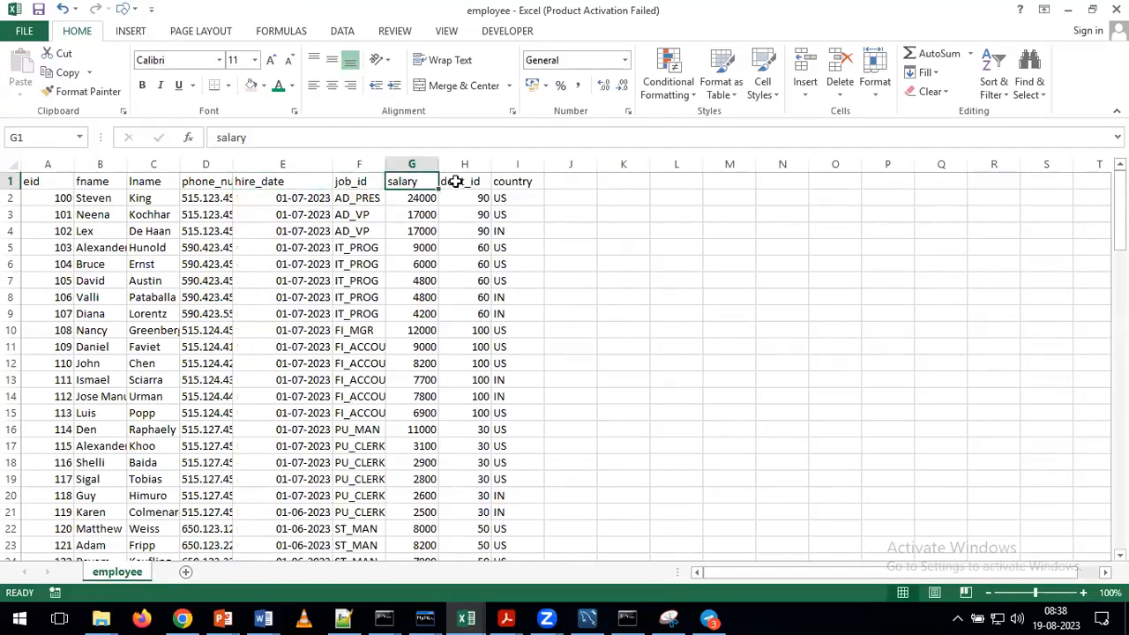
pyautogui.click(459, 182)
pyautogui.click(512, 183)
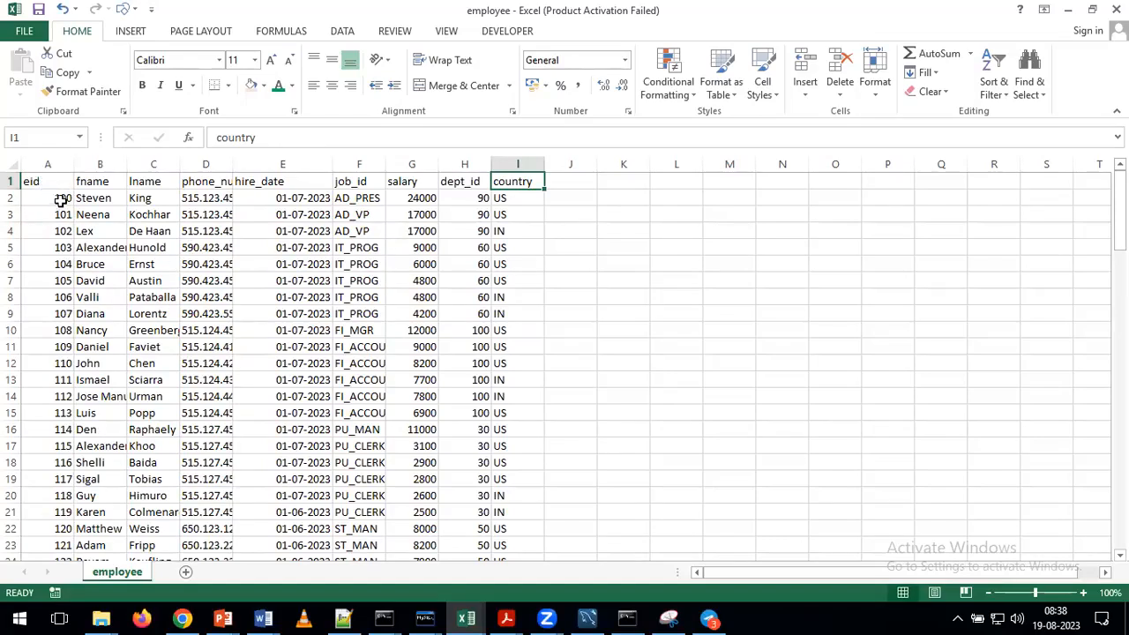
pyautogui.click(201, 184)
pyautogui.click(261, 182)
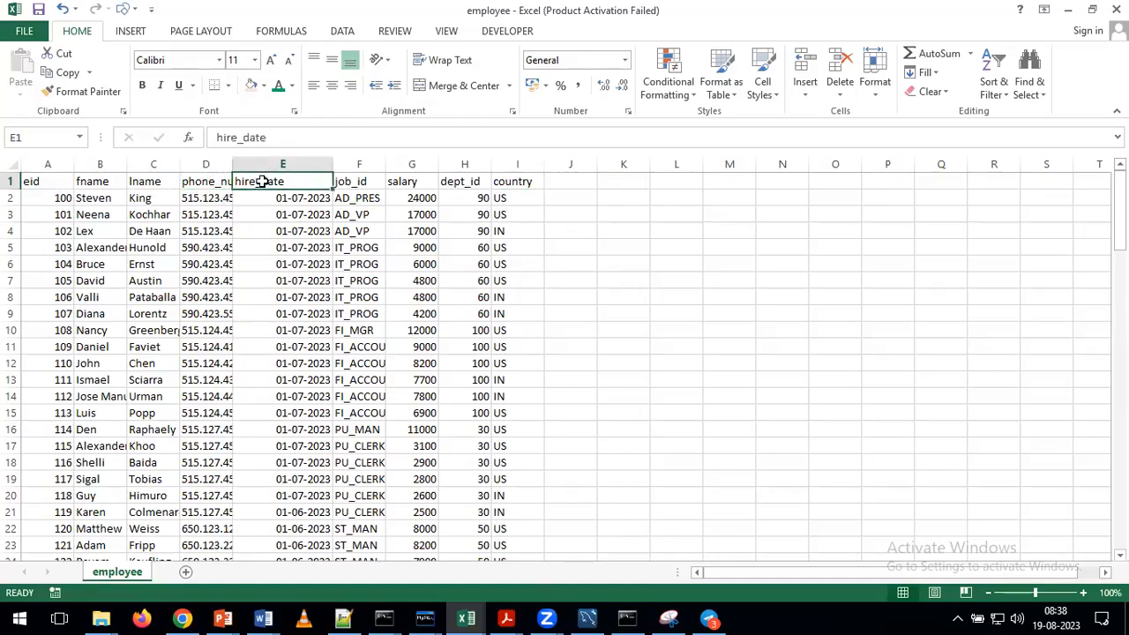
pyautogui.click(360, 183)
pyautogui.click(410, 183)
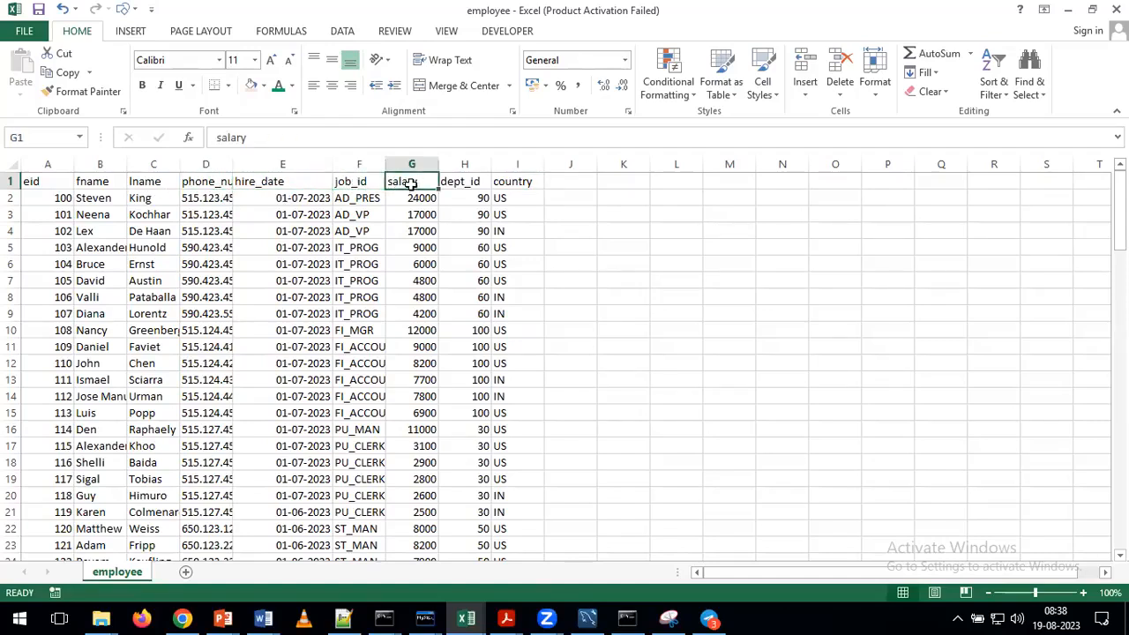
pyautogui.click(460, 183)
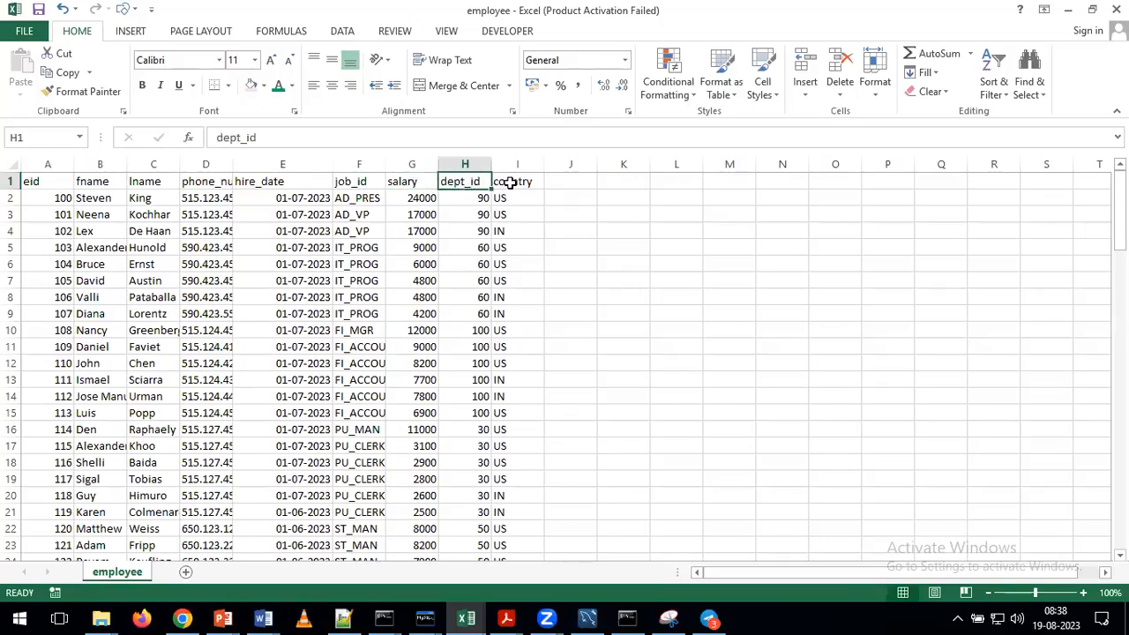
pyautogui.click(509, 182)
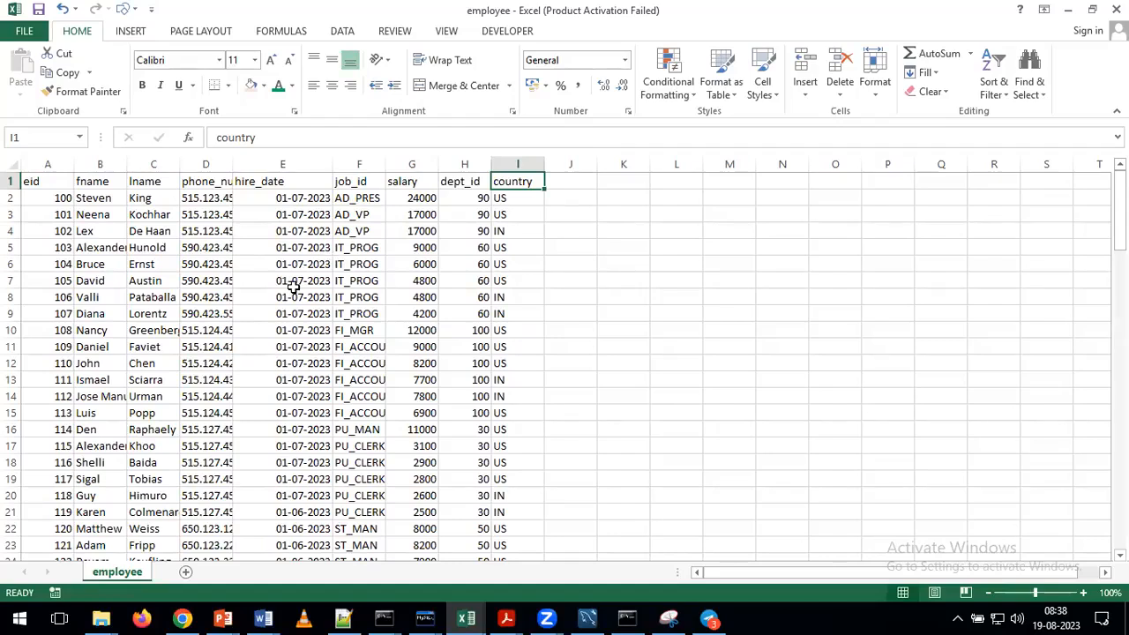
# - Highlight the hire_date header and the entire header row of the employee sheet
pyautogui.click(274, 182)
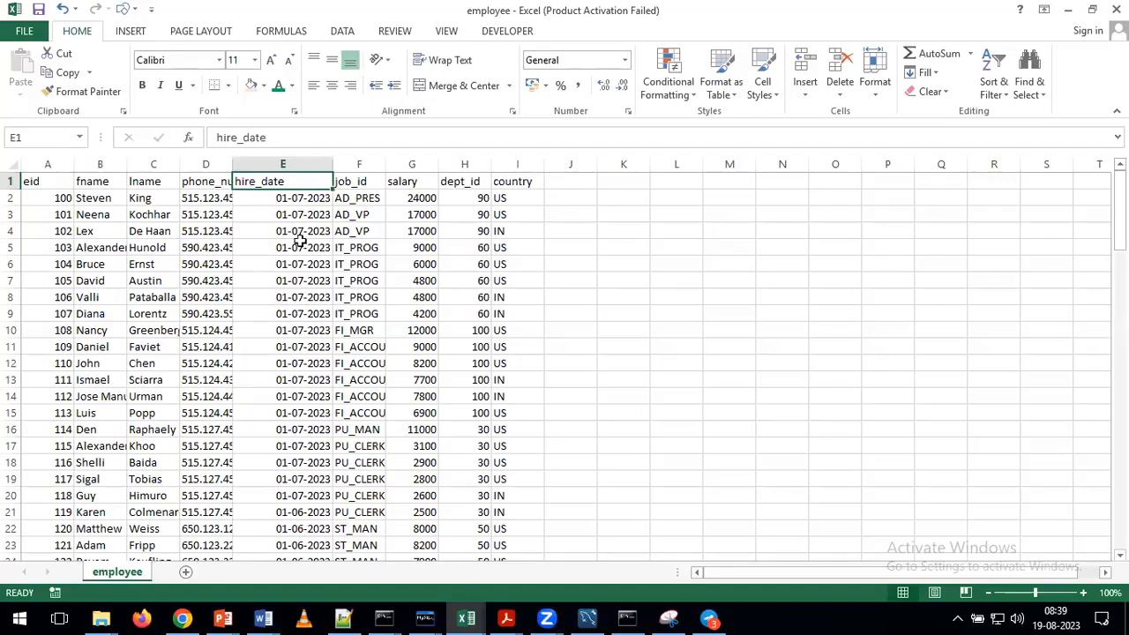
pyautogui.click(12, 180)
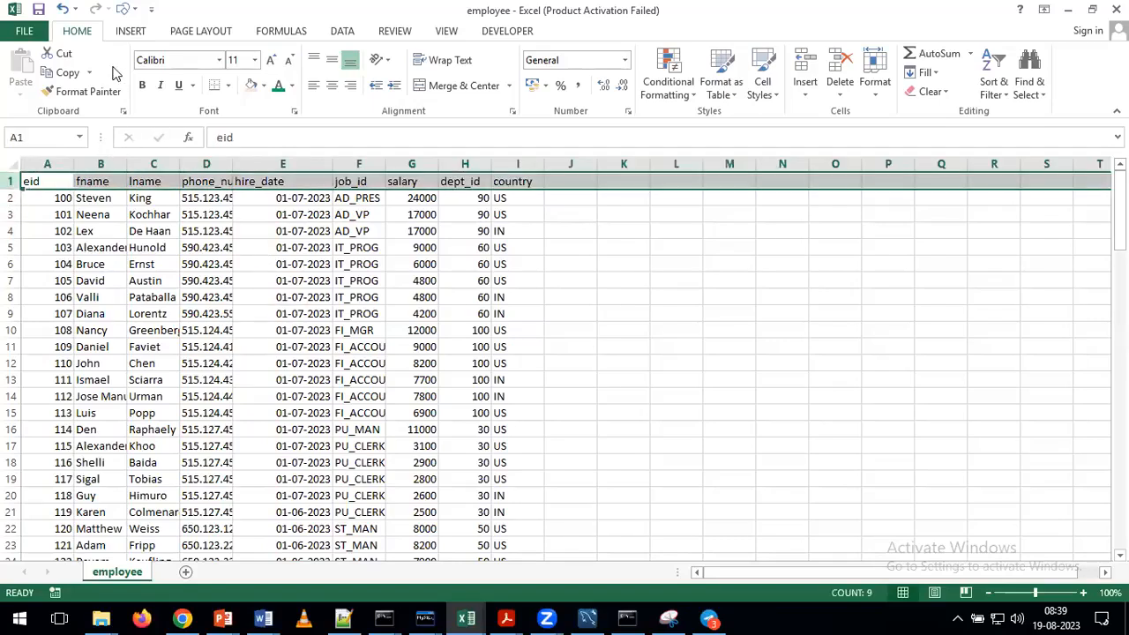
pyautogui.hotkey('alt', 'Tab')
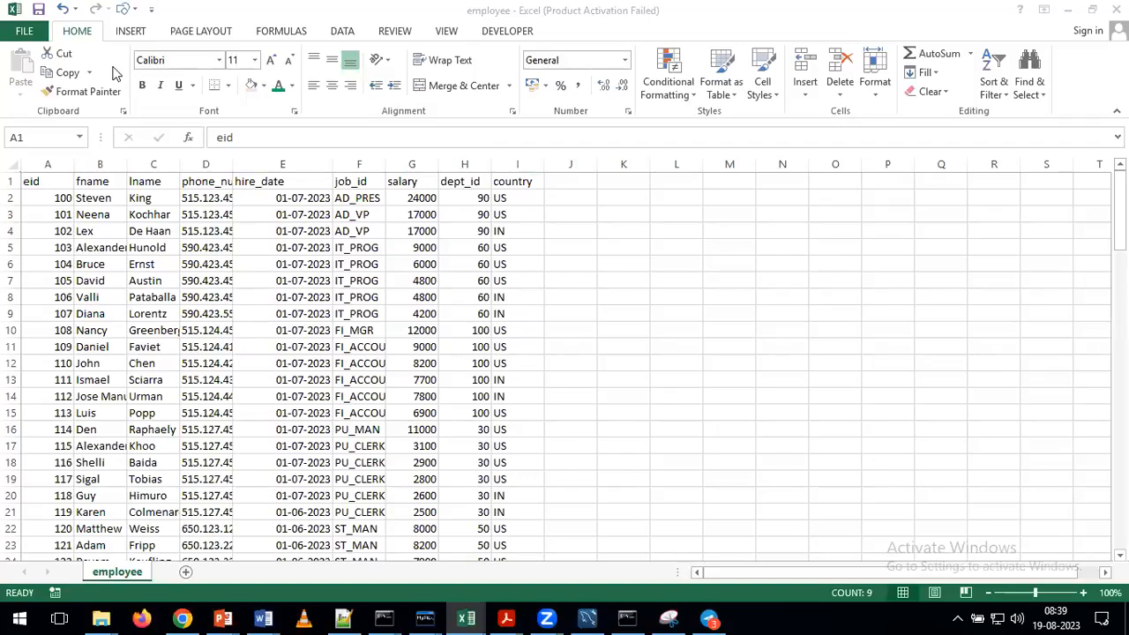
# - Turn on column filters for the employee sheet's header row
pyautogui.click(336, 30)
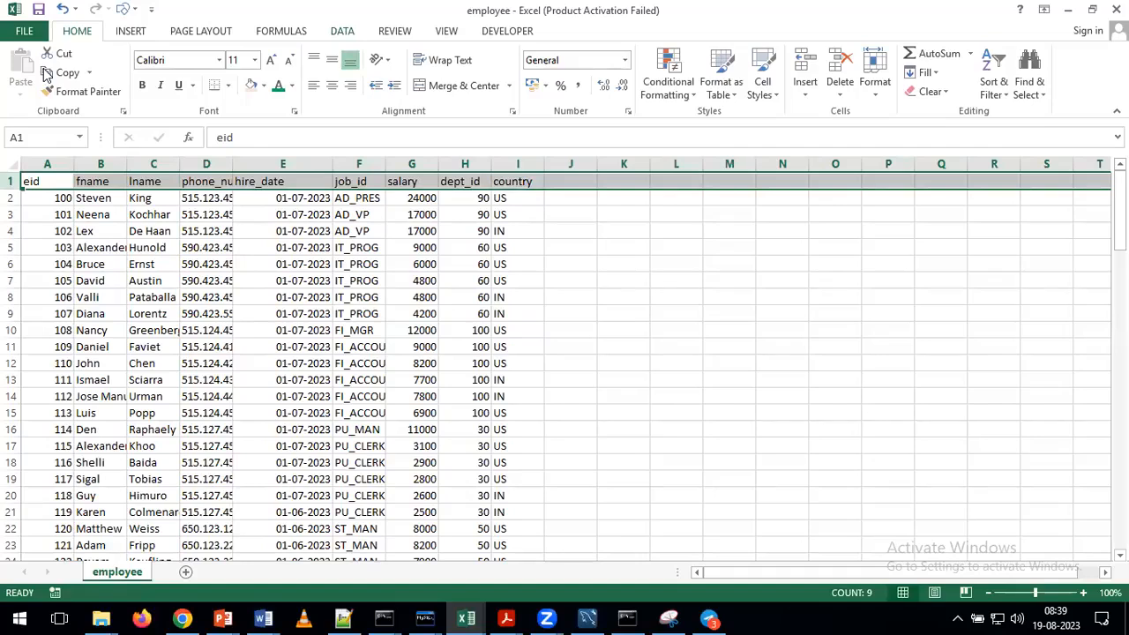
pyautogui.click(343, 31)
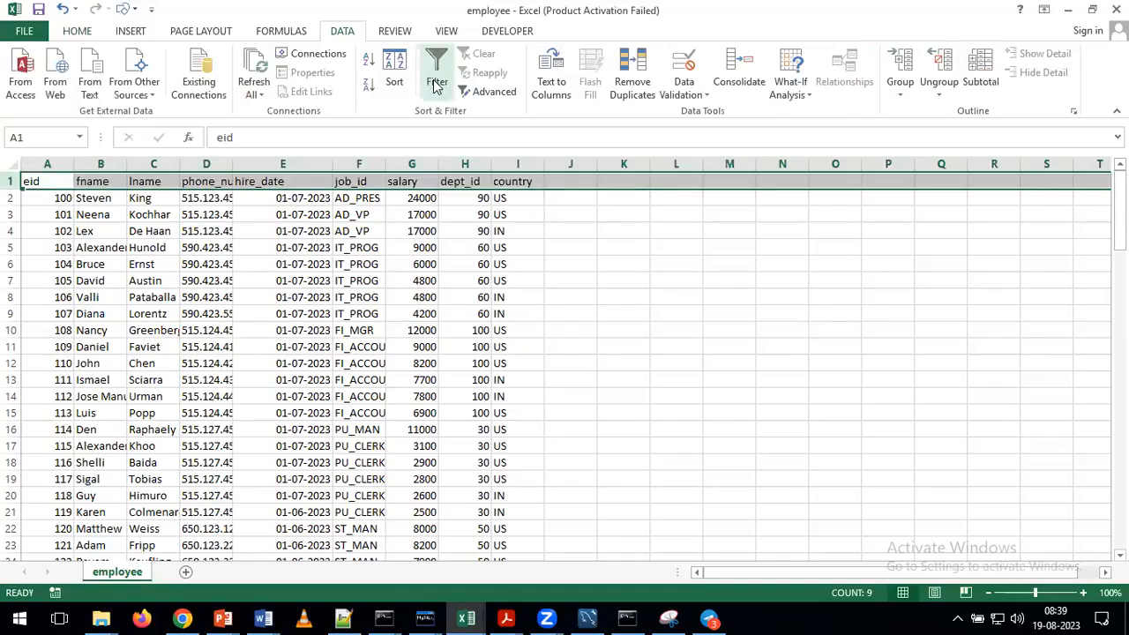
pyautogui.click(434, 83)
pyautogui.click(292, 296)
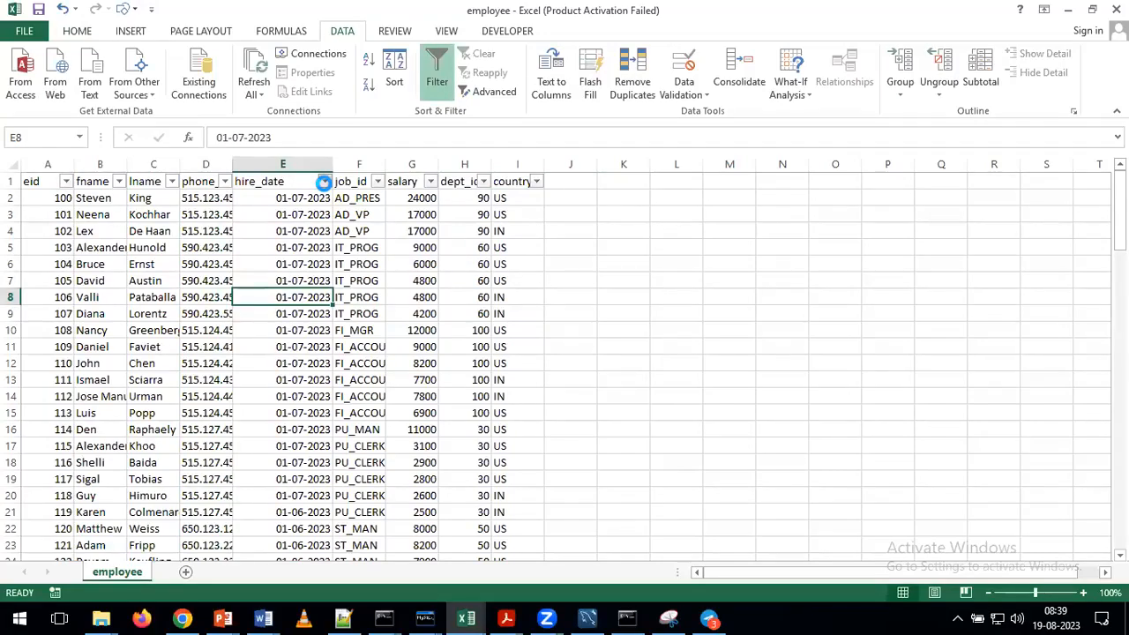
# - Expand April, May, June and July in the hire_date filter list to review their days, and close the list without filtering
pyautogui.click(324, 182)
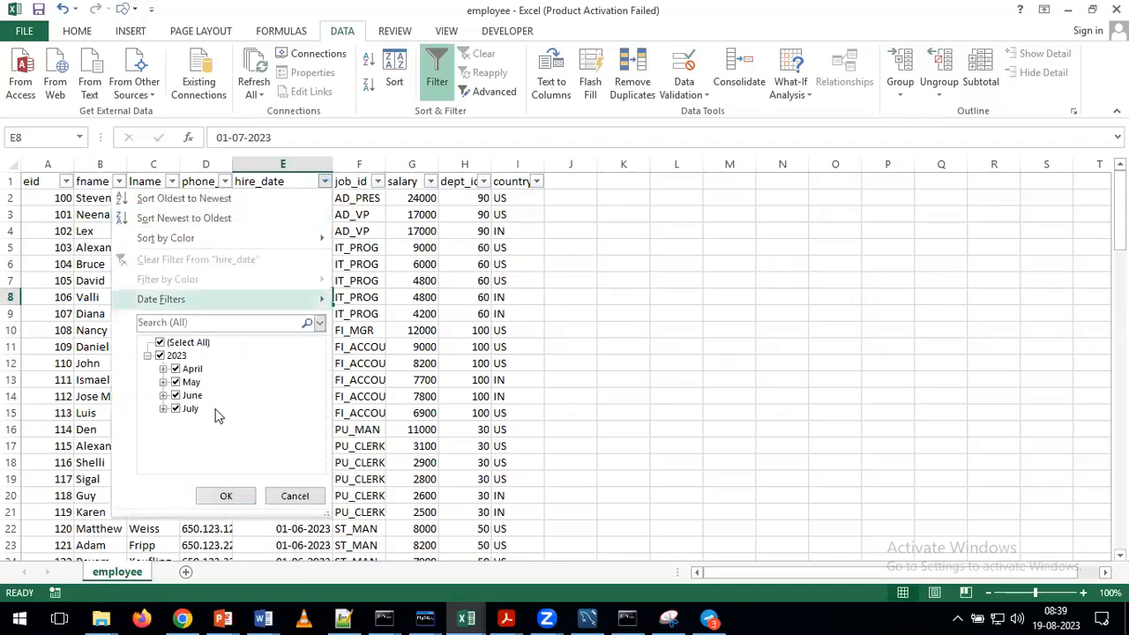
pyautogui.click(163, 369)
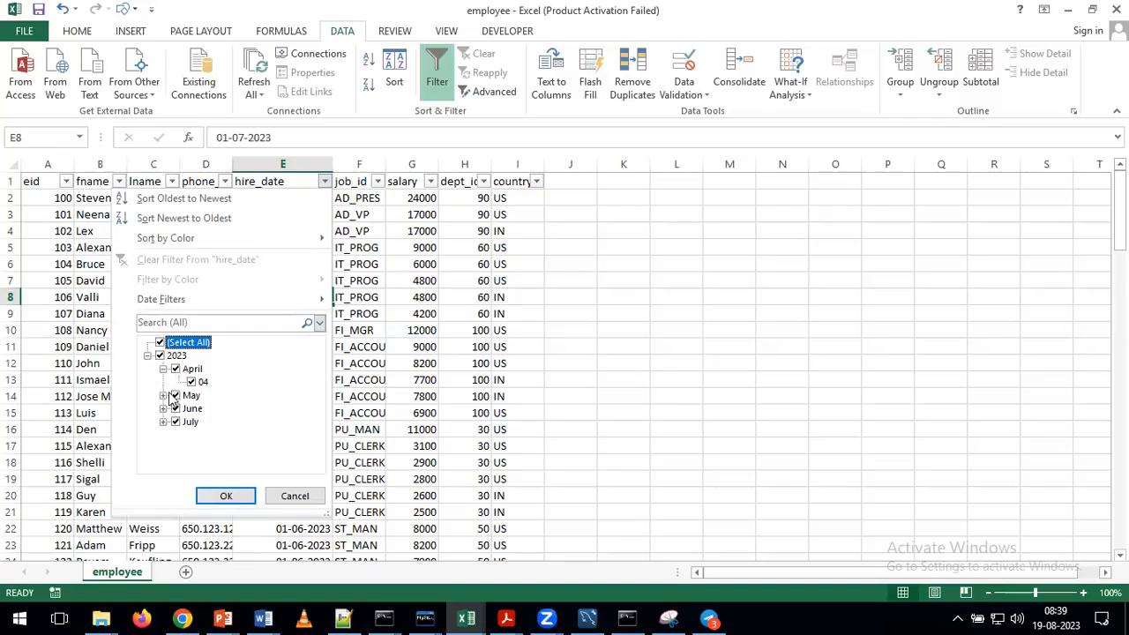
pyautogui.click(163, 396)
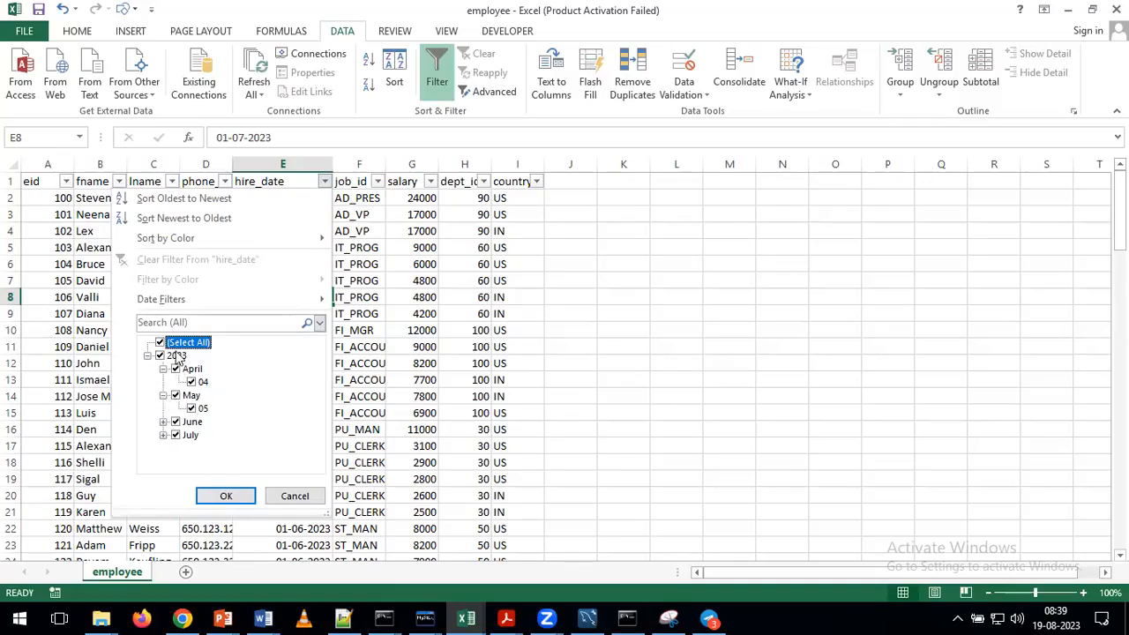
pyautogui.click(163, 422)
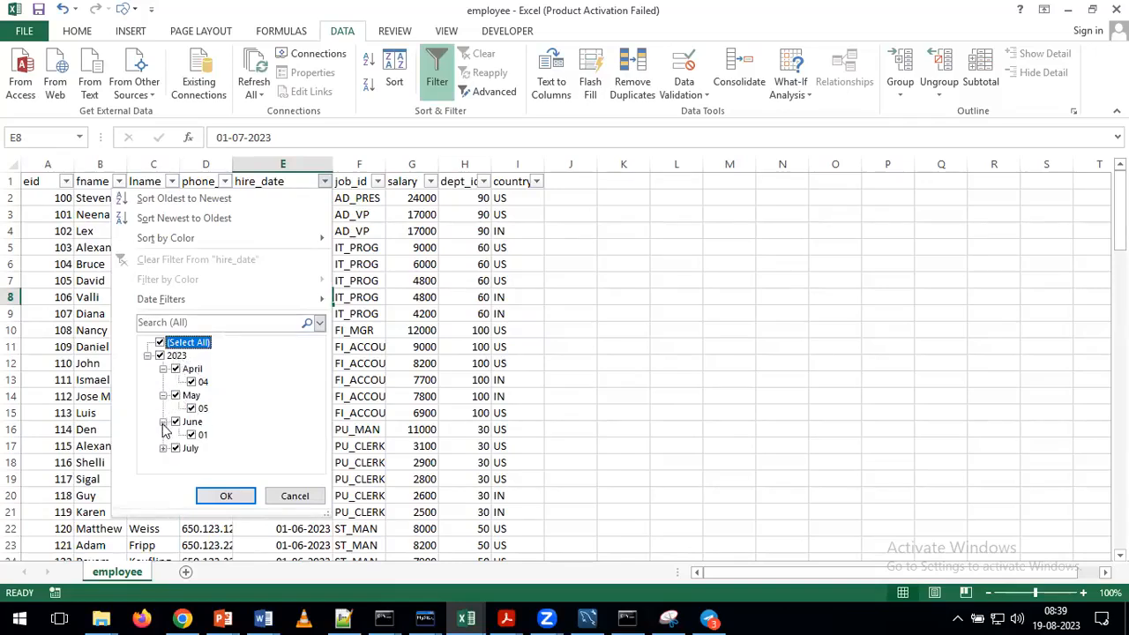
pyautogui.click(163, 448)
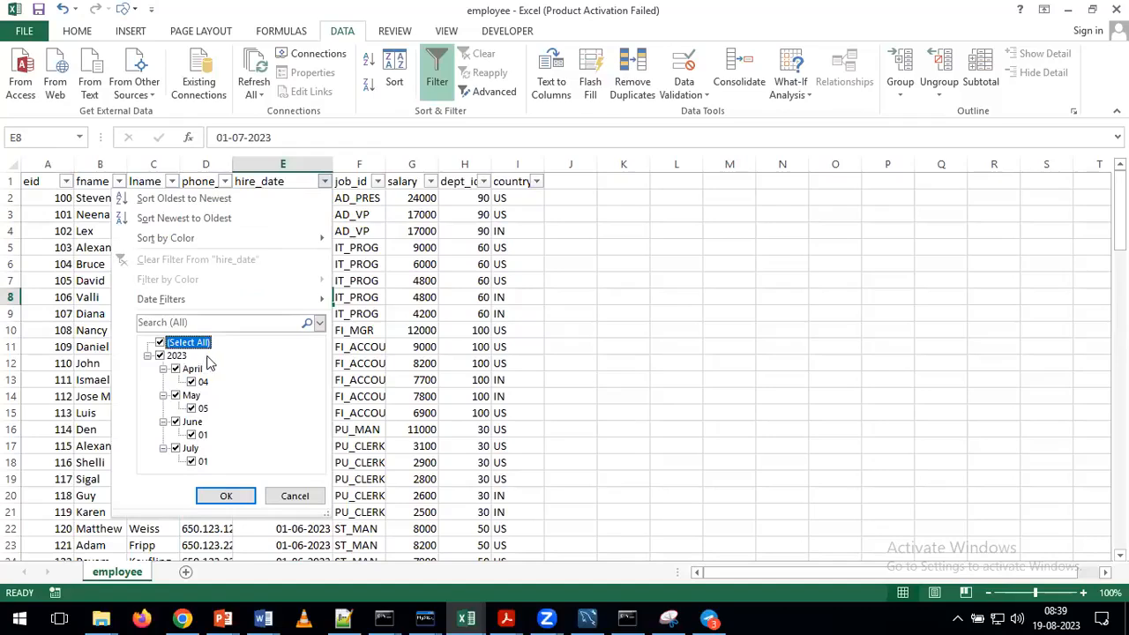
pyautogui.click(294, 497)
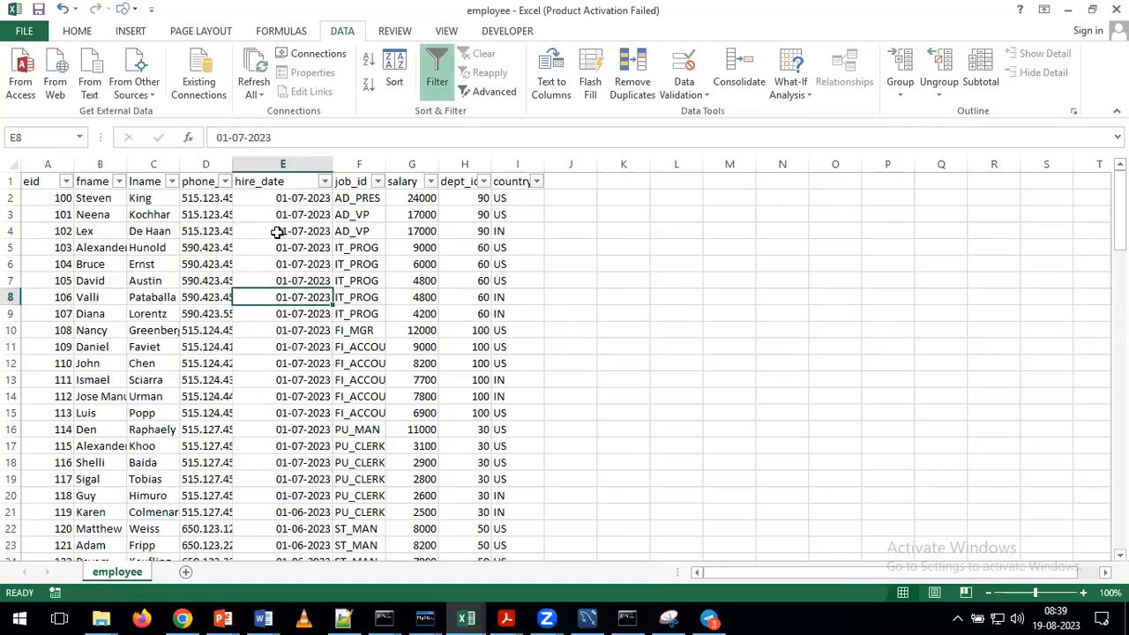
# - Highlight the hire_date and country columns to review them as partitioning and clustering columns
pyautogui.click(282, 163)
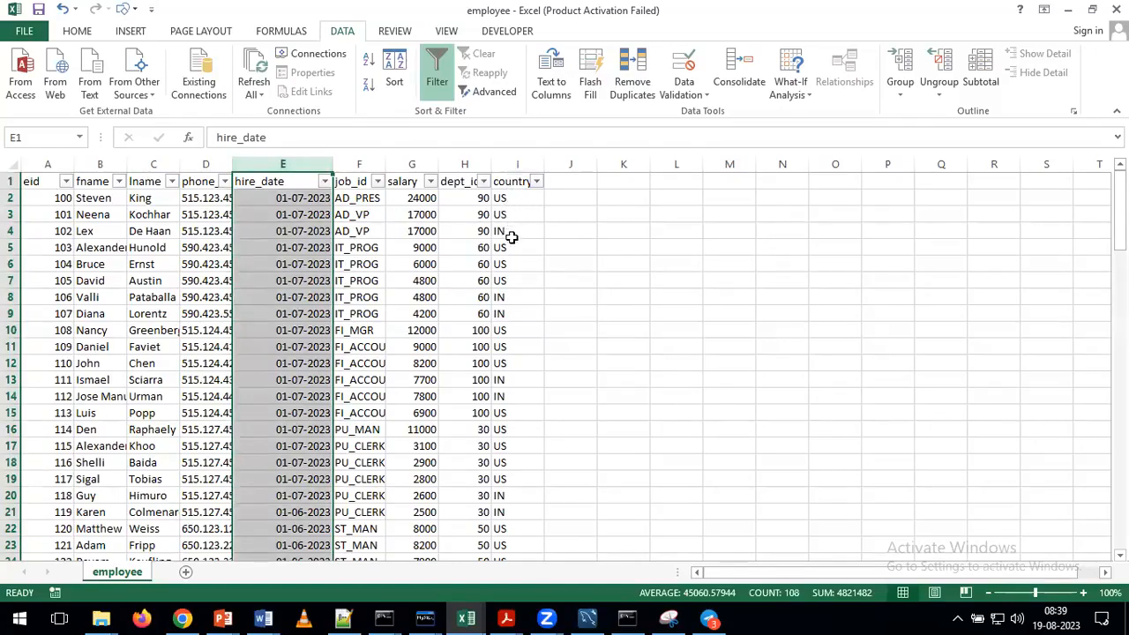
pyautogui.click(511, 161)
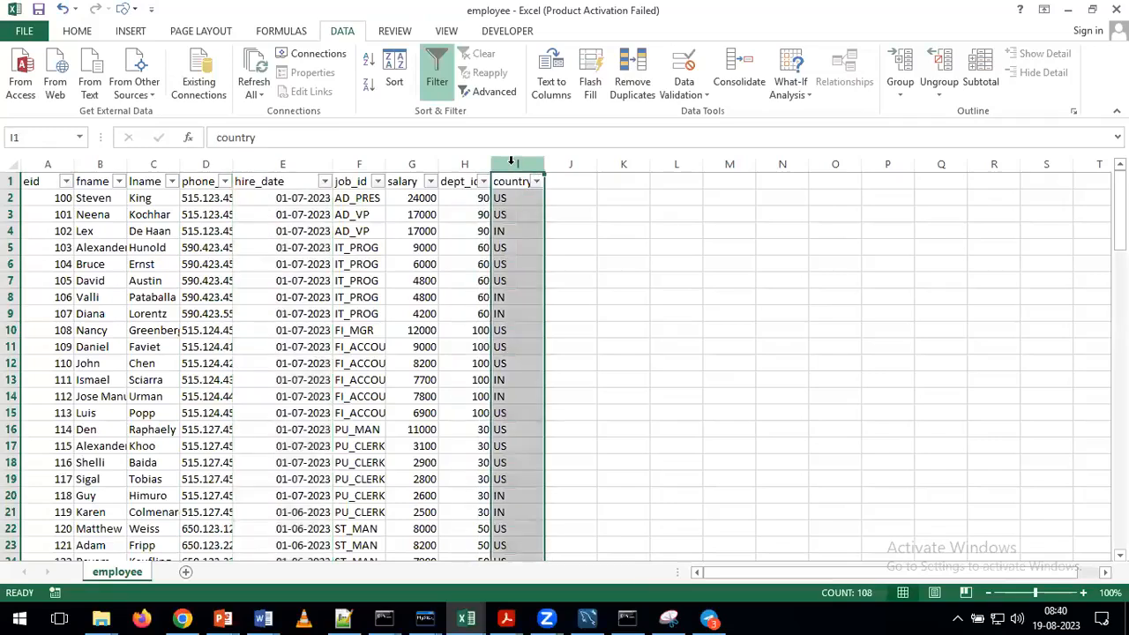
pyautogui.click(287, 236)
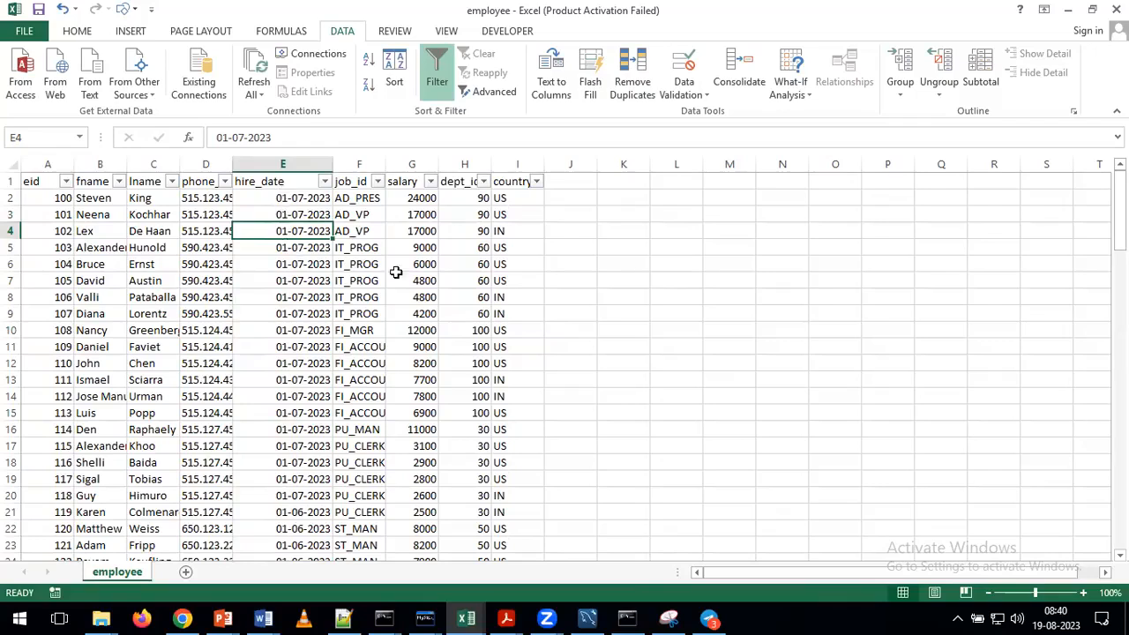
pyautogui.click(510, 164)
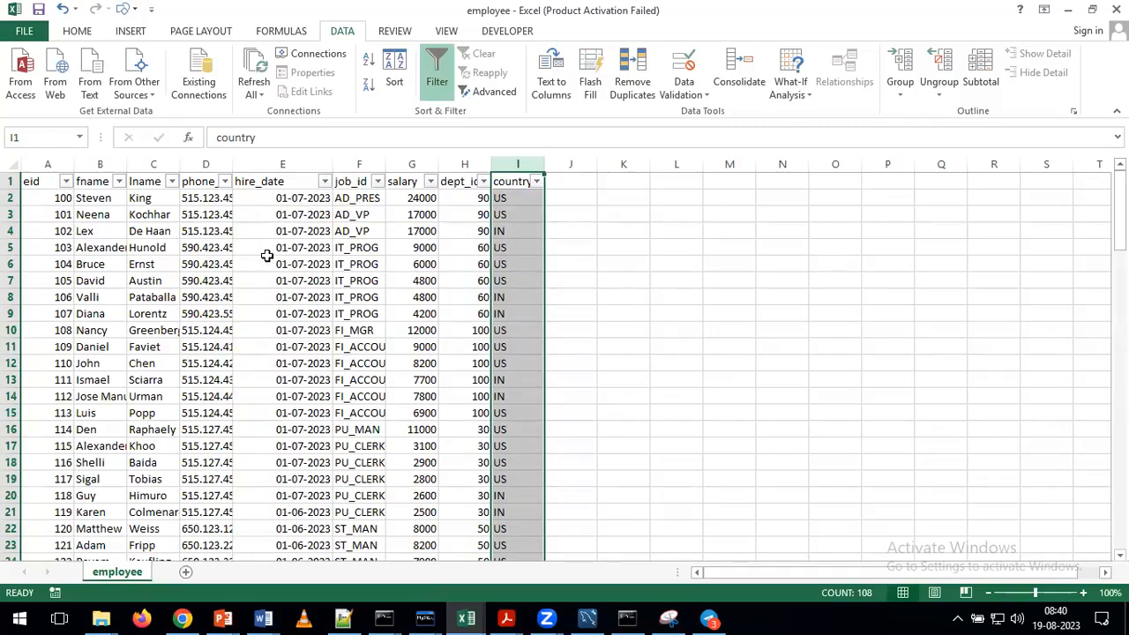
pyautogui.click(587, 243)
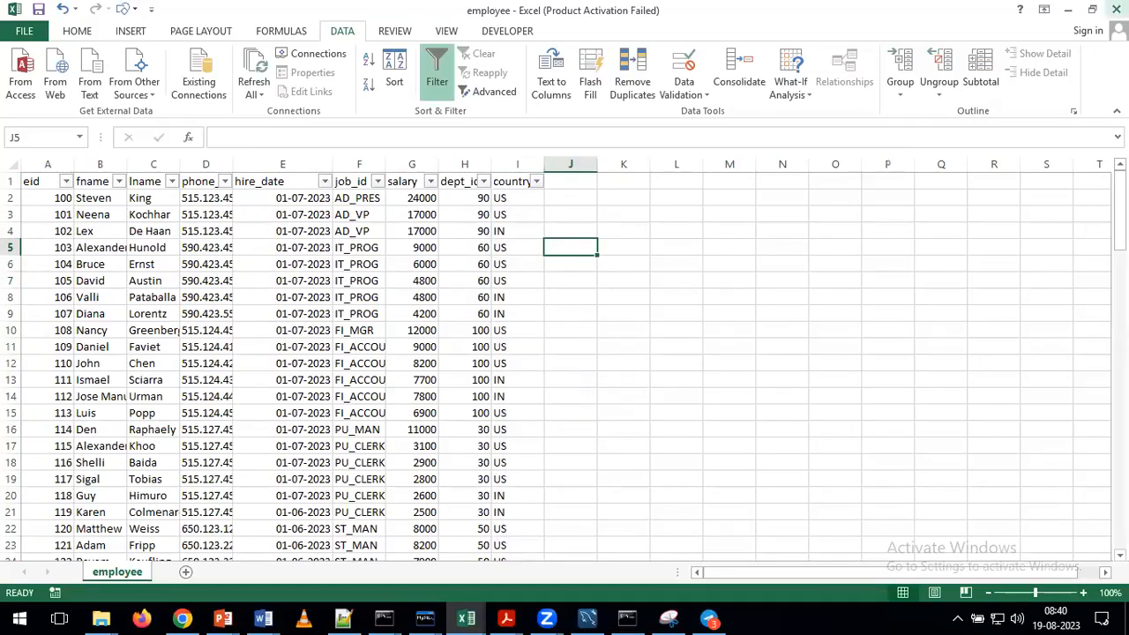
# - Close the employee workbook without saving its changes, and close the employee_1 workbook as well
pyautogui.click(1117, 9)
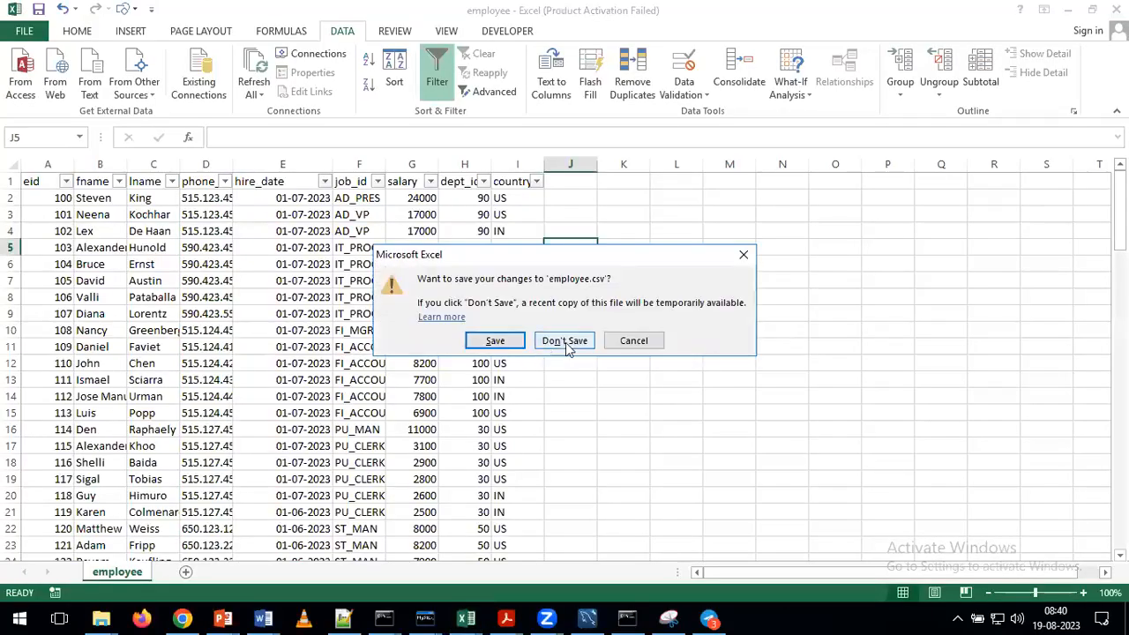
pyautogui.click(569, 342)
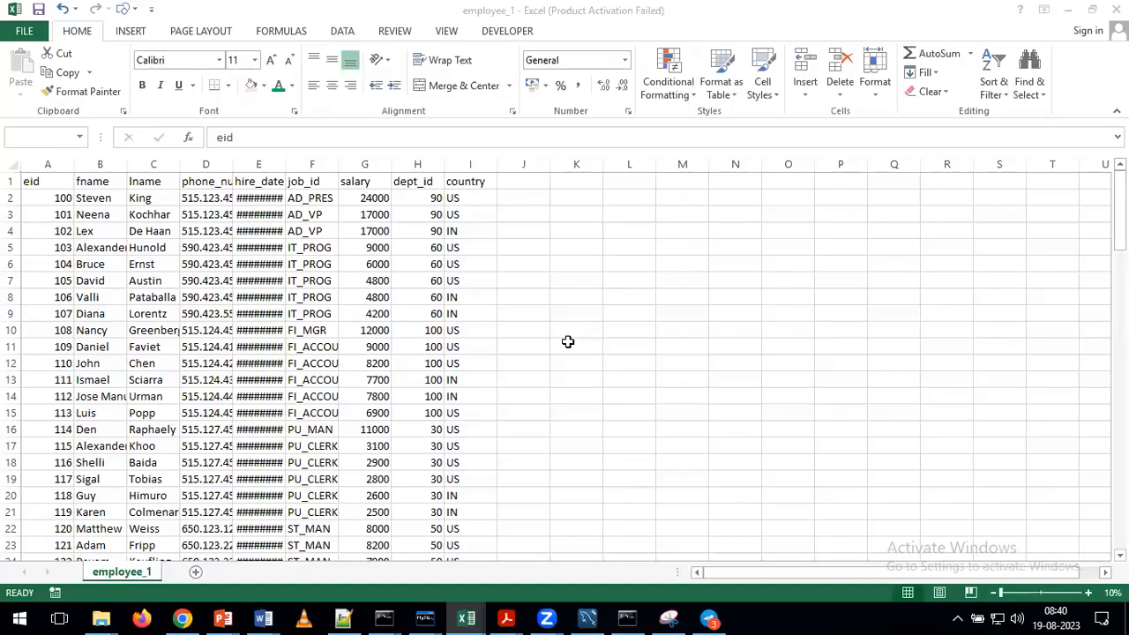
pyautogui.click(1117, 10)
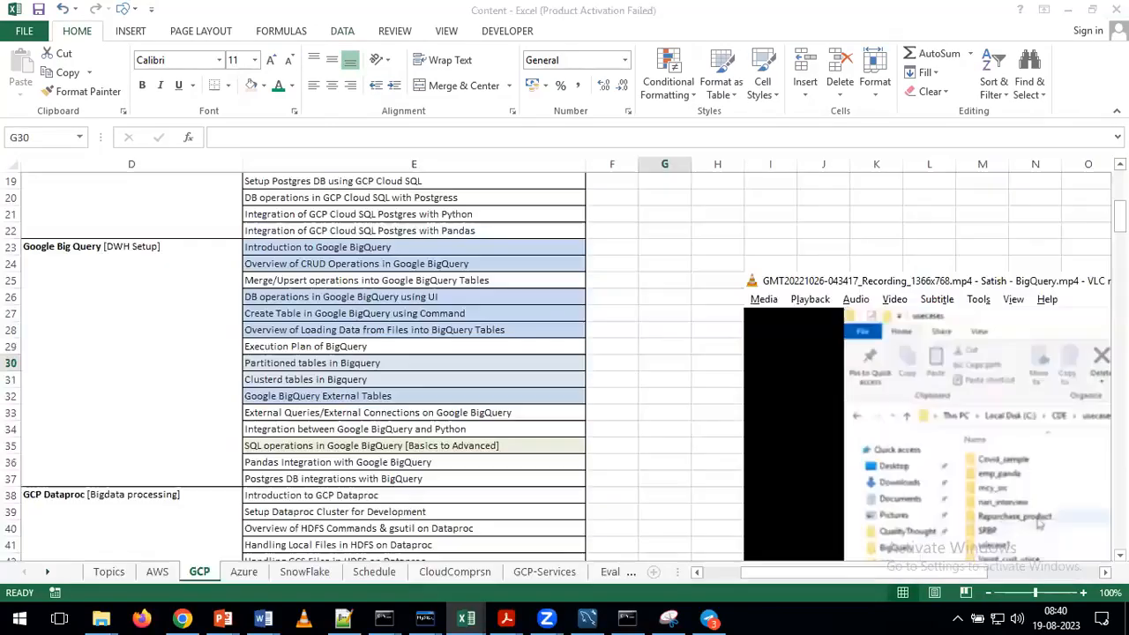
# - Switch to Telegram and open the GCP CDE JOIP 19 group chat
pyautogui.click(711, 618)
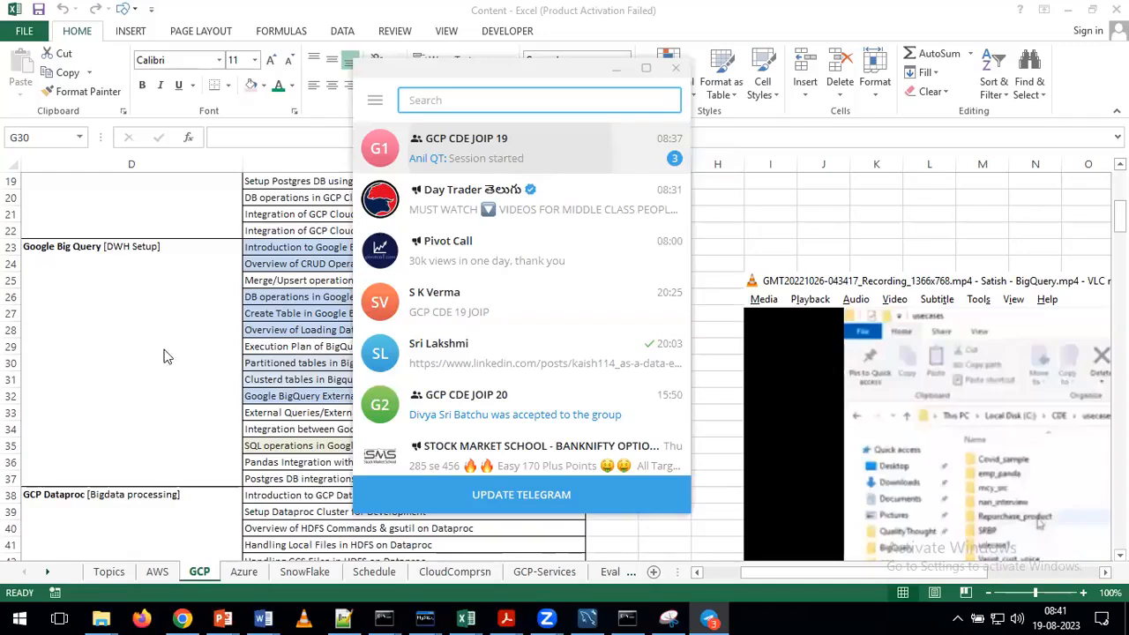
pyautogui.click(277, 400)
pyautogui.click(710, 617)
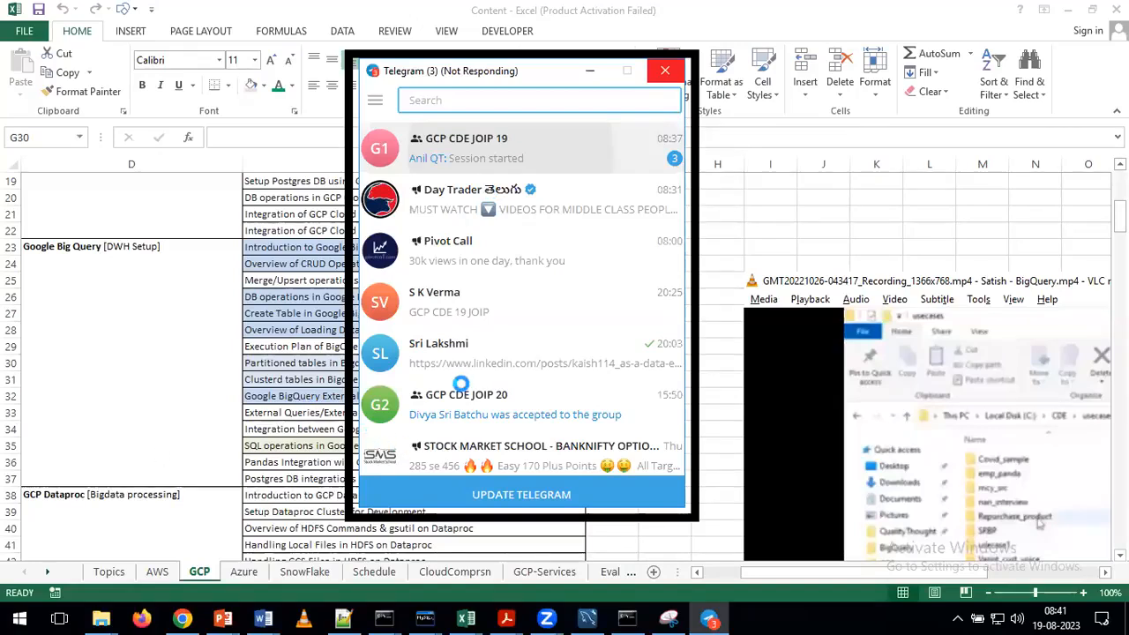
pyautogui.click(710, 617)
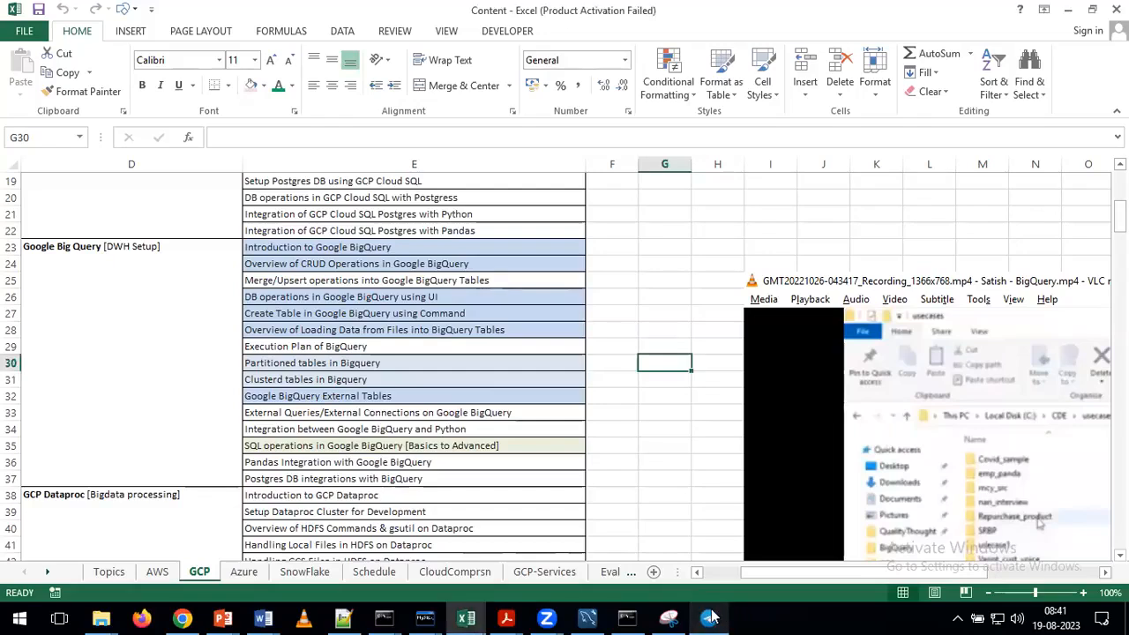
pyautogui.moveTo(710, 618)
pyautogui.click(705, 569)
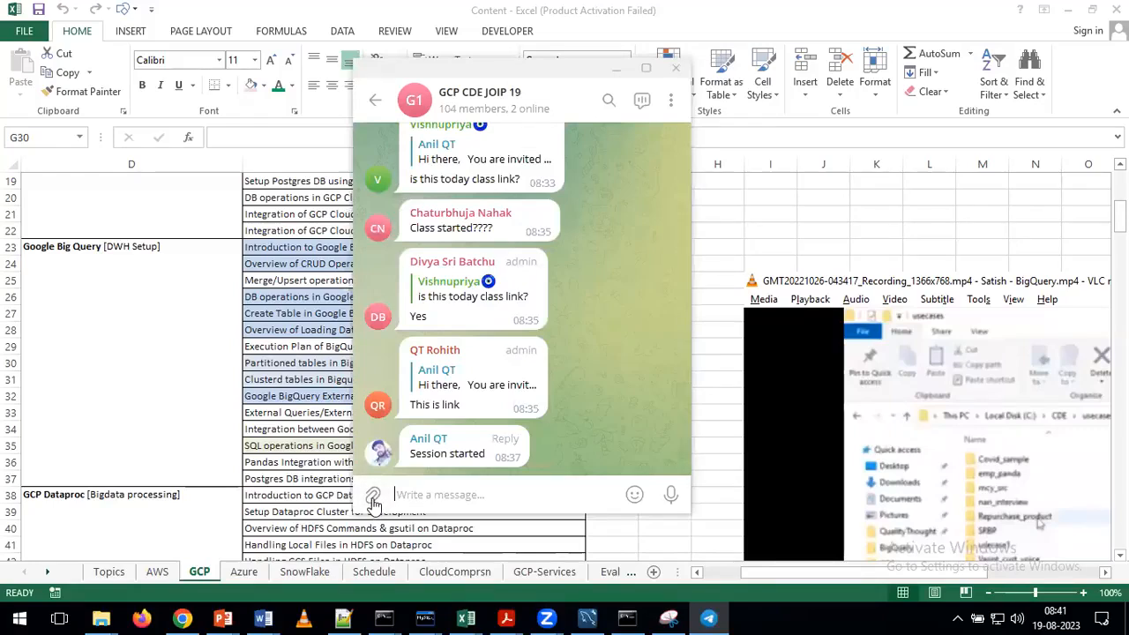
# - Start attaching a file to the group chat and browse to the QT > BQ > Files folder on drive D
pyautogui.click(373, 498)
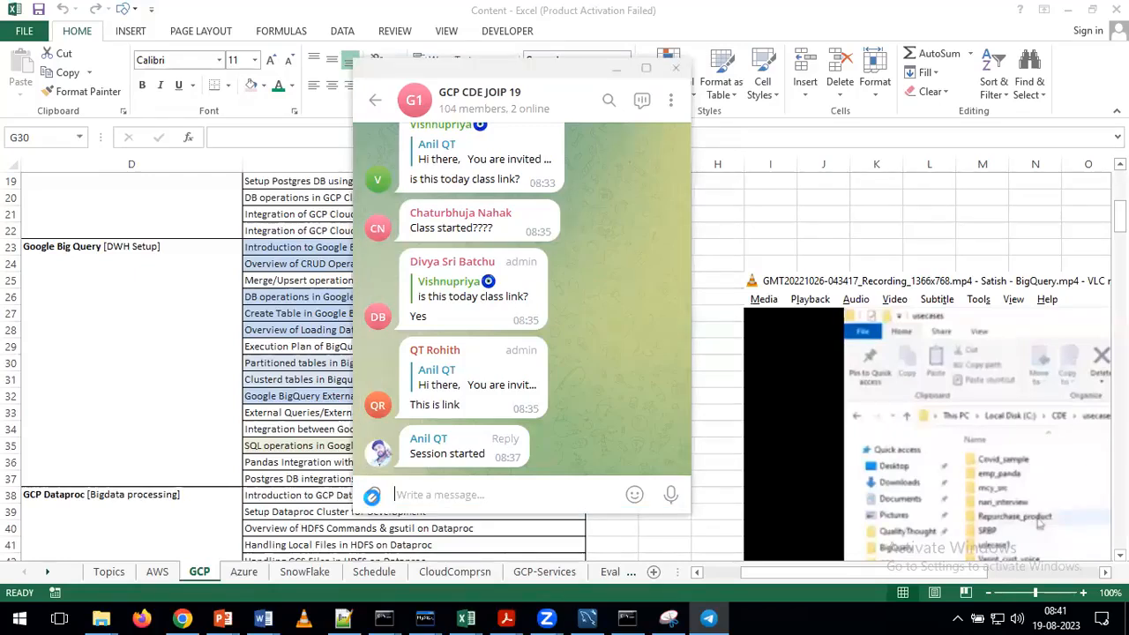
pyautogui.click(372, 497)
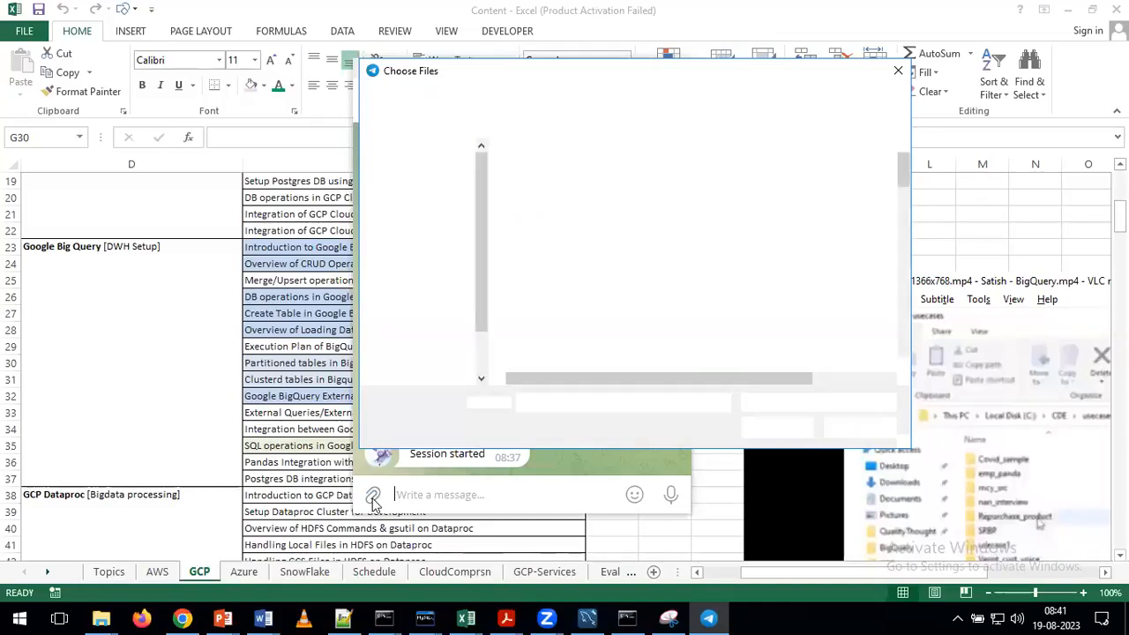
pyautogui.click(580, 99)
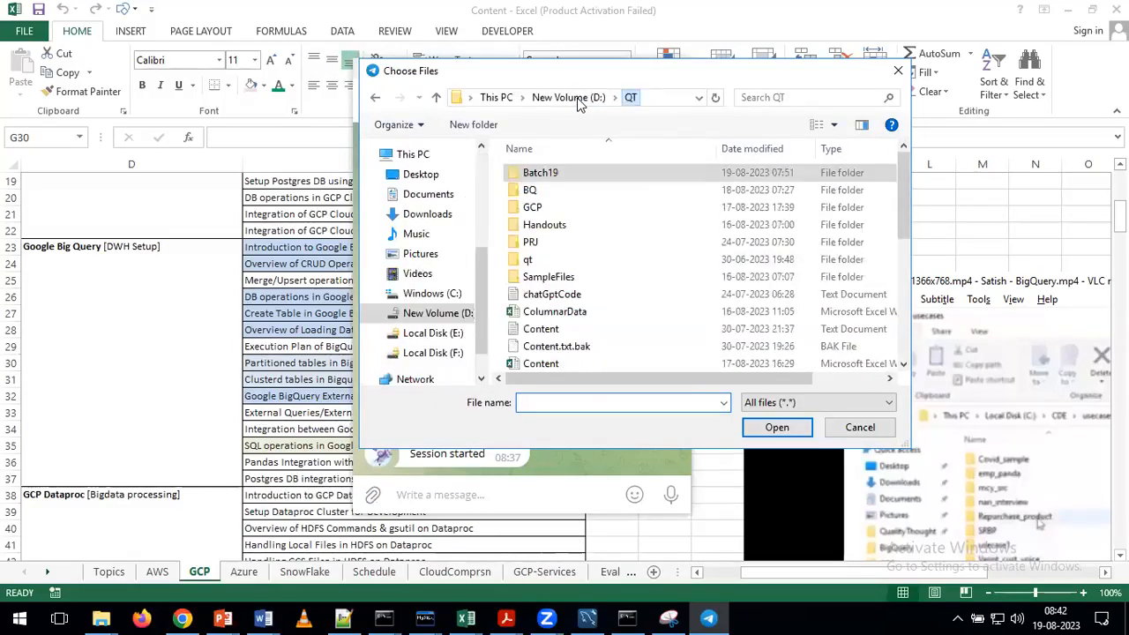
pyautogui.click(547, 191)
pyautogui.doubleClick(548, 192)
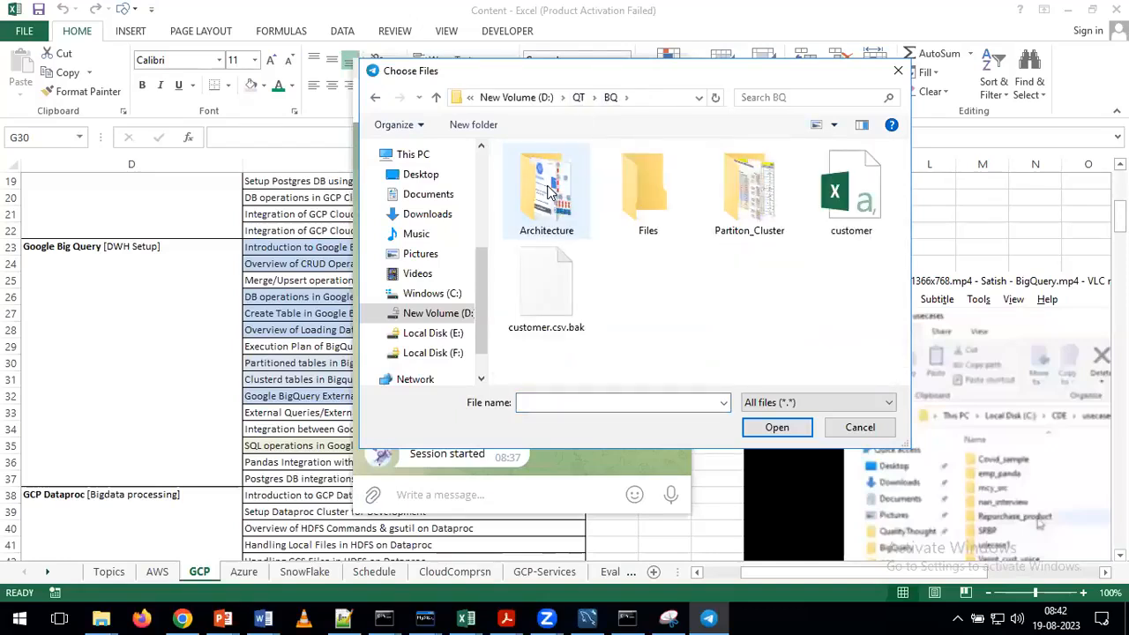
pyautogui.doubleClick(640, 215)
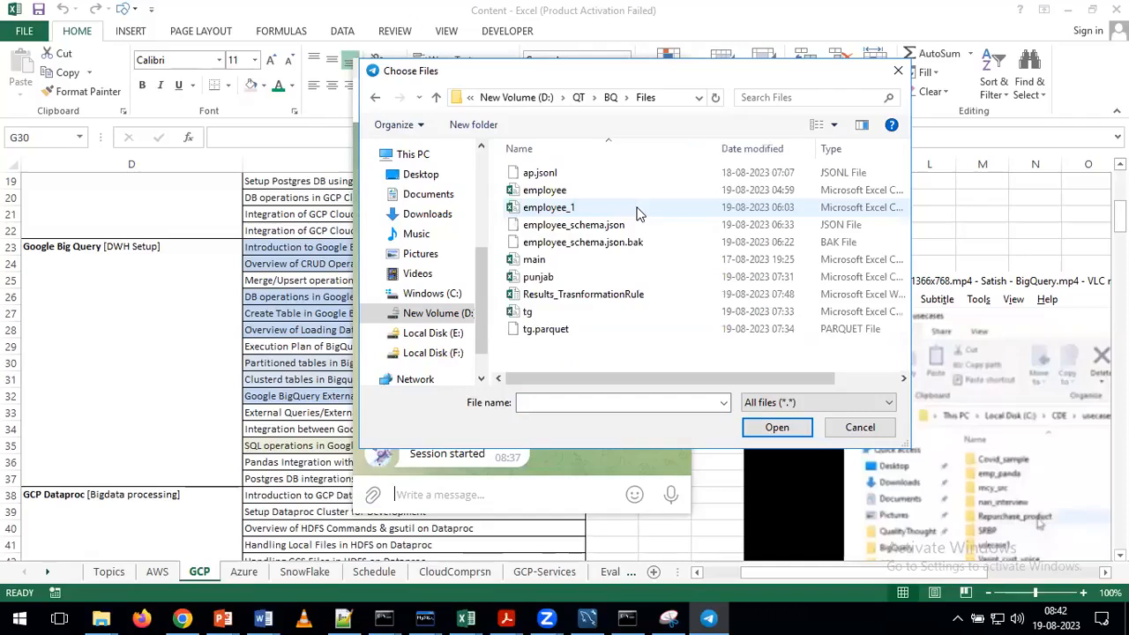
# - Attach the employee_1 CSV file and send it to the group with the caption "employee_1"
pyautogui.click(549, 207)
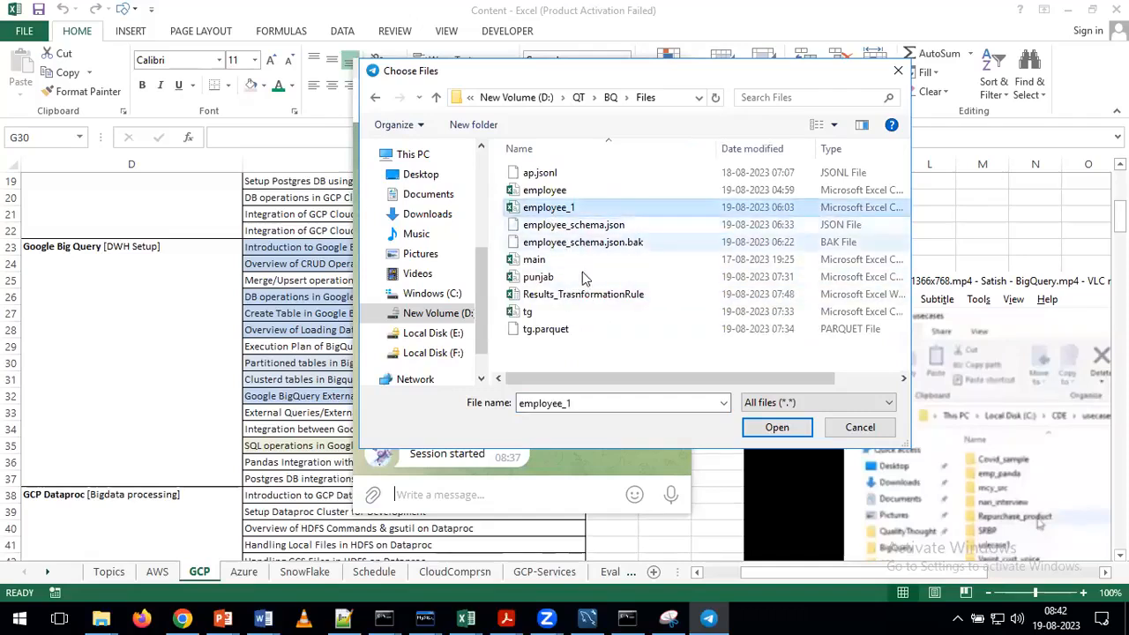
pyautogui.click(756, 429)
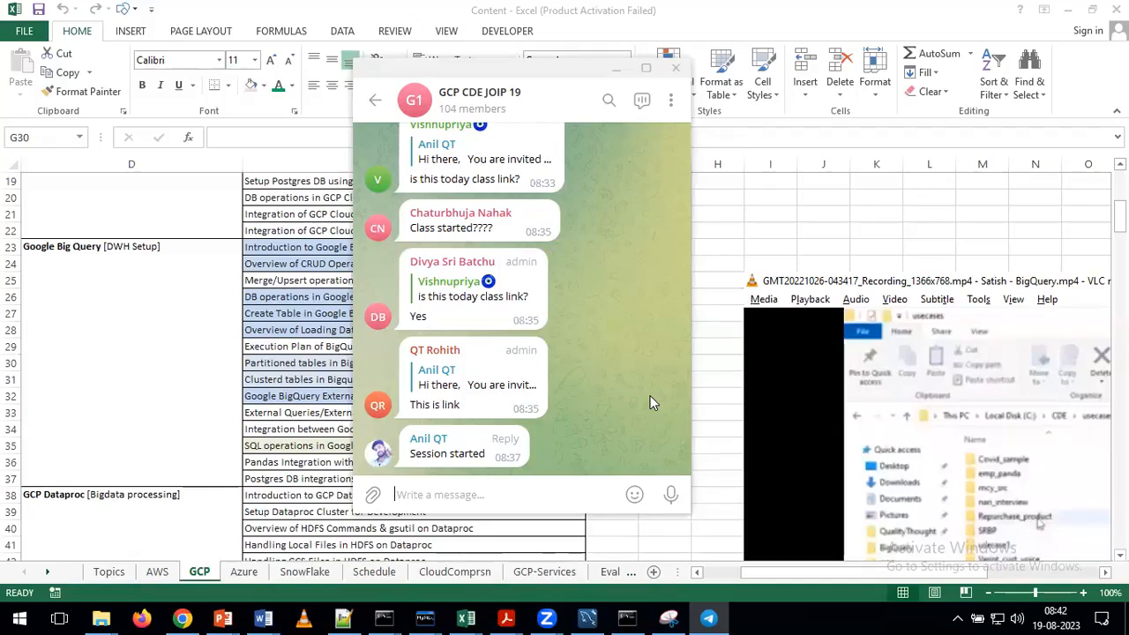
pyautogui.write('employee_1')
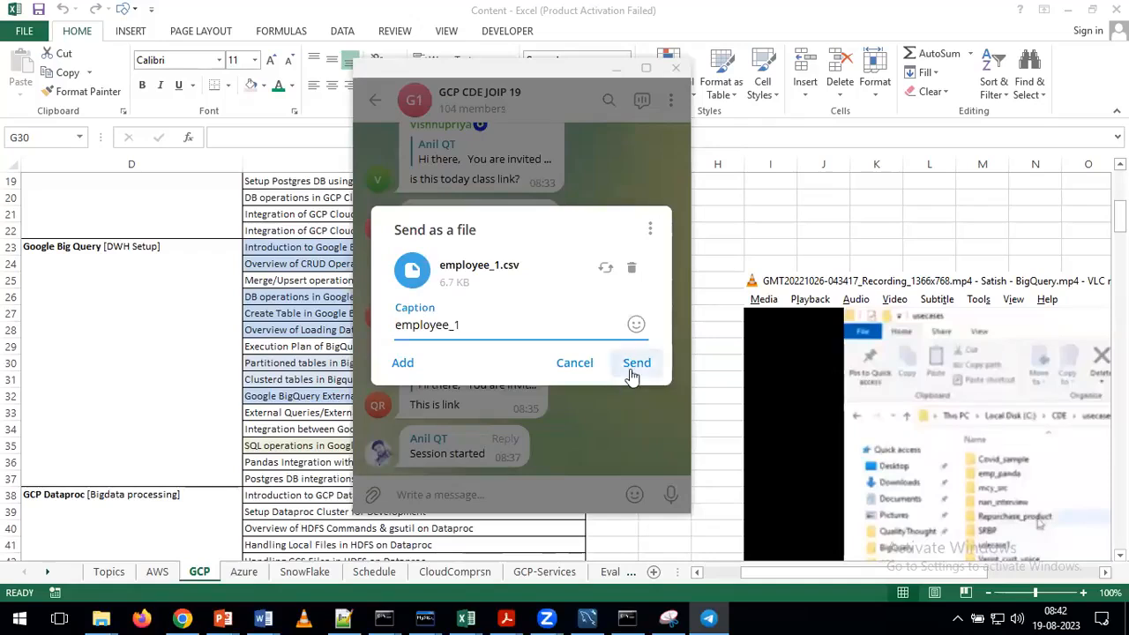
pyautogui.click(632, 370)
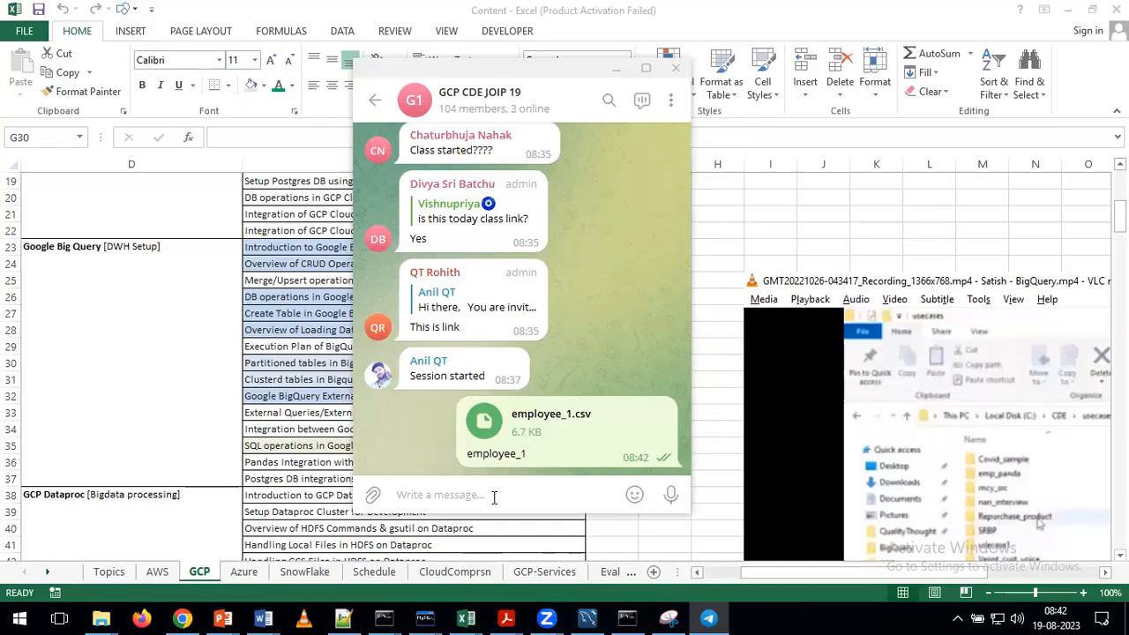
# - Send the group the message "Use this file for Partitioning and CLustering examples"
pyautogui.write('Use this file for ')
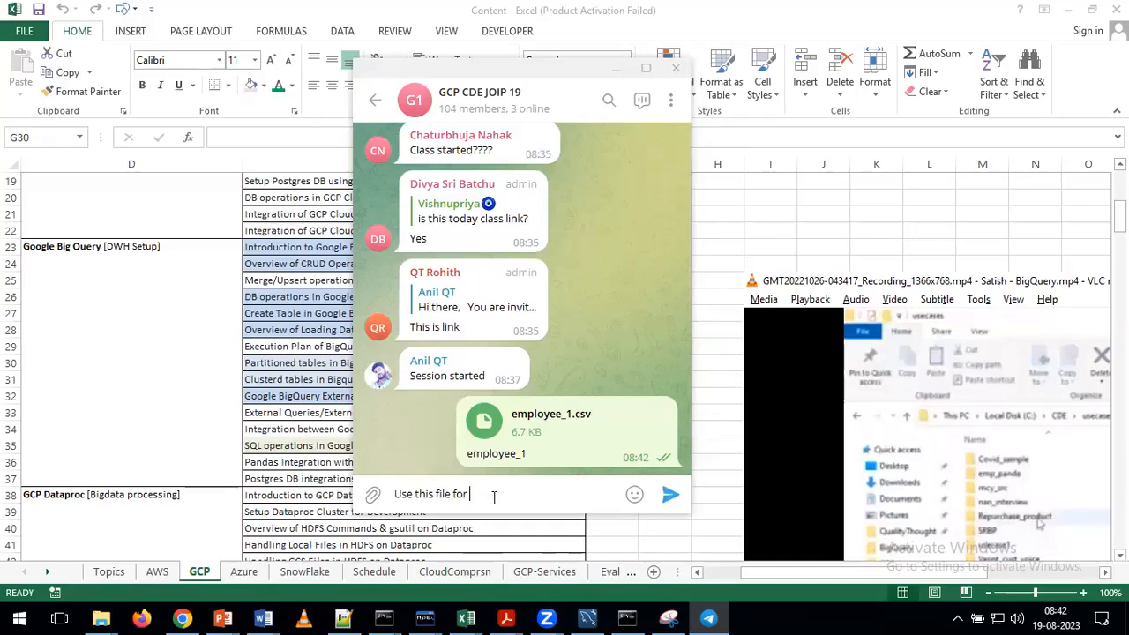
pyautogui.write('Clu')
pyautogui.press('BackSpace')
pyautogui.press('BackSpace')
pyautogui.press('BackSpace')
pyautogui.write('Partitioning and CLustering examples')
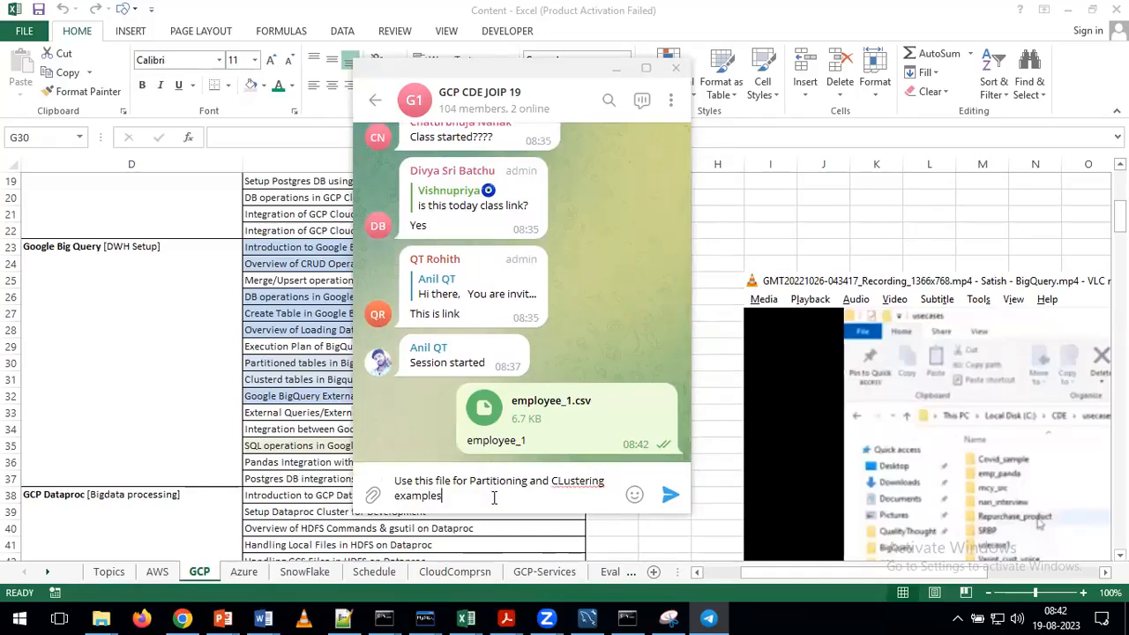
pyautogui.press('Return')
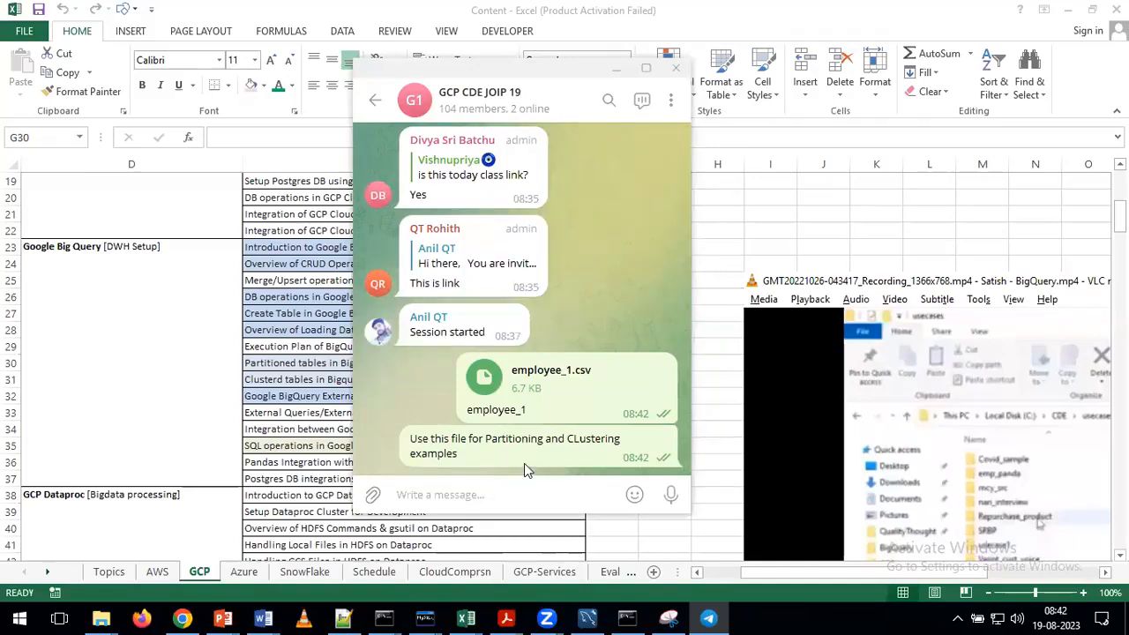
# - Leave the Telegram chat and return to the Content workbook in Excel
pyautogui.doubleClick(542, 401)
pyautogui.hotkey('alt', 'Tab')
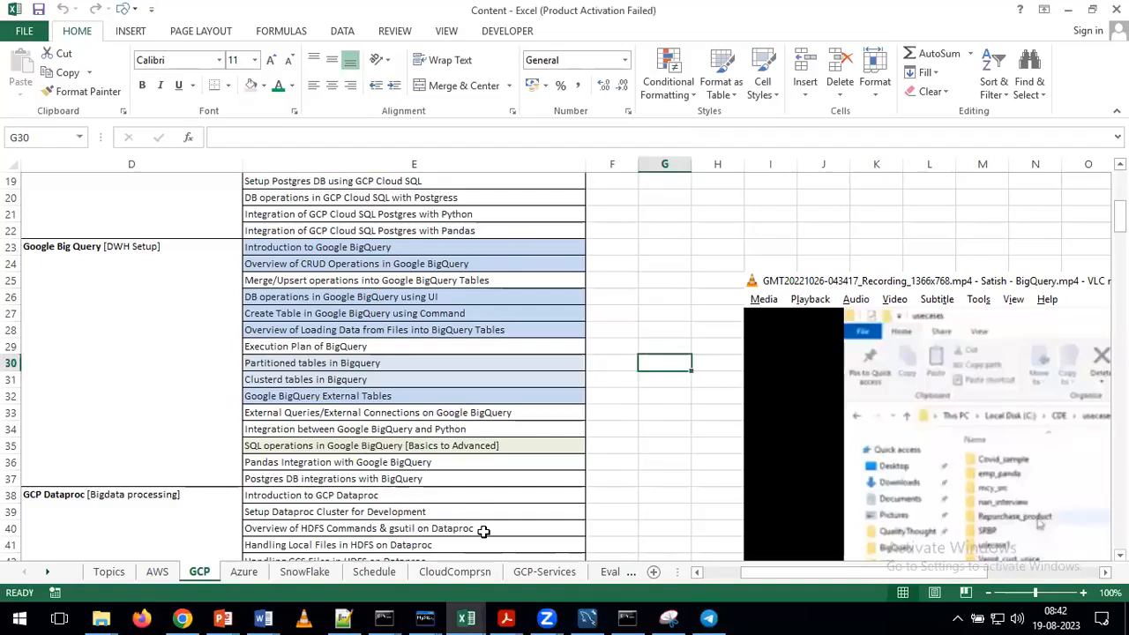
pyautogui.click(711, 618)
pyautogui.click(713, 618)
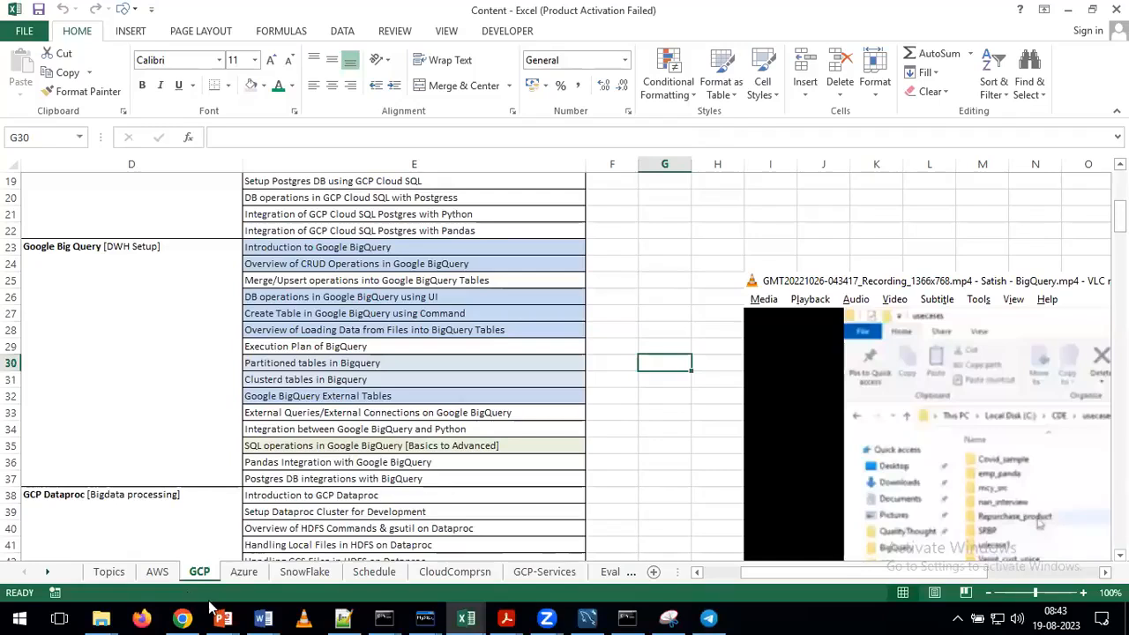
# - Leave the Content workbook, switch to Notepad++ and view the partitioning and clustering commands in the new 53 notes
pyautogui.moveTo(185, 617)
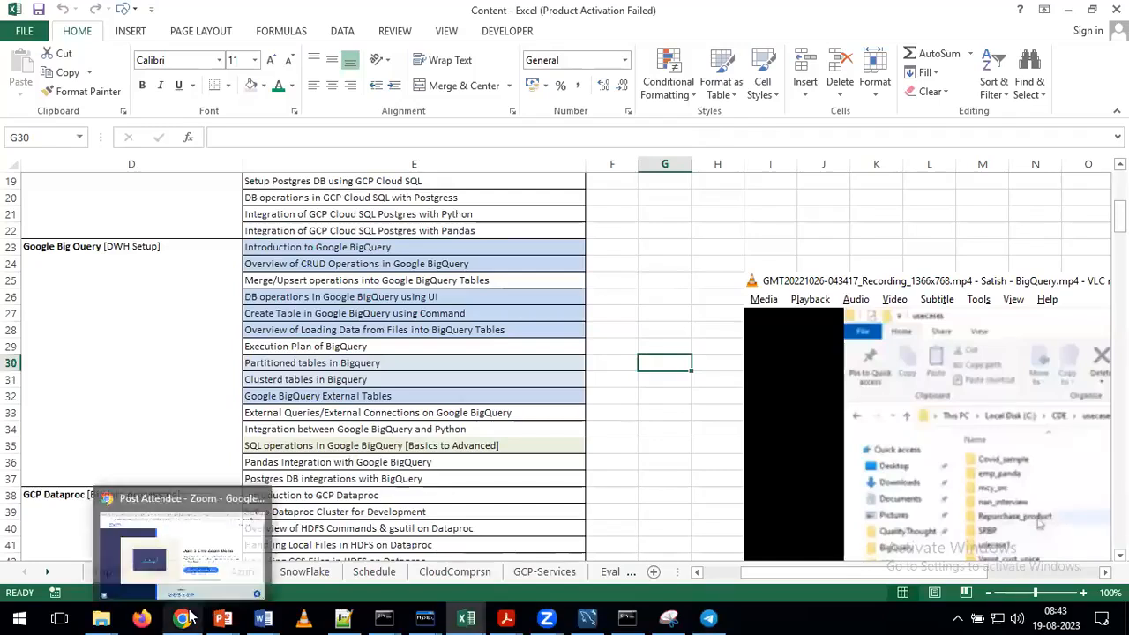
pyautogui.click(433, 463)
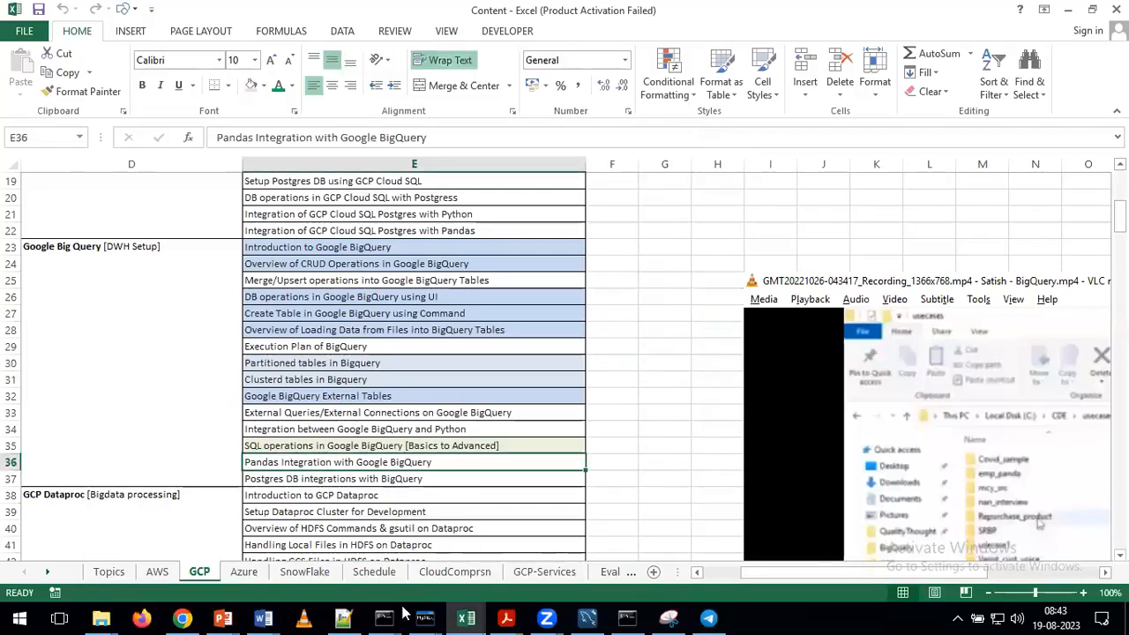
pyautogui.click(1068, 10)
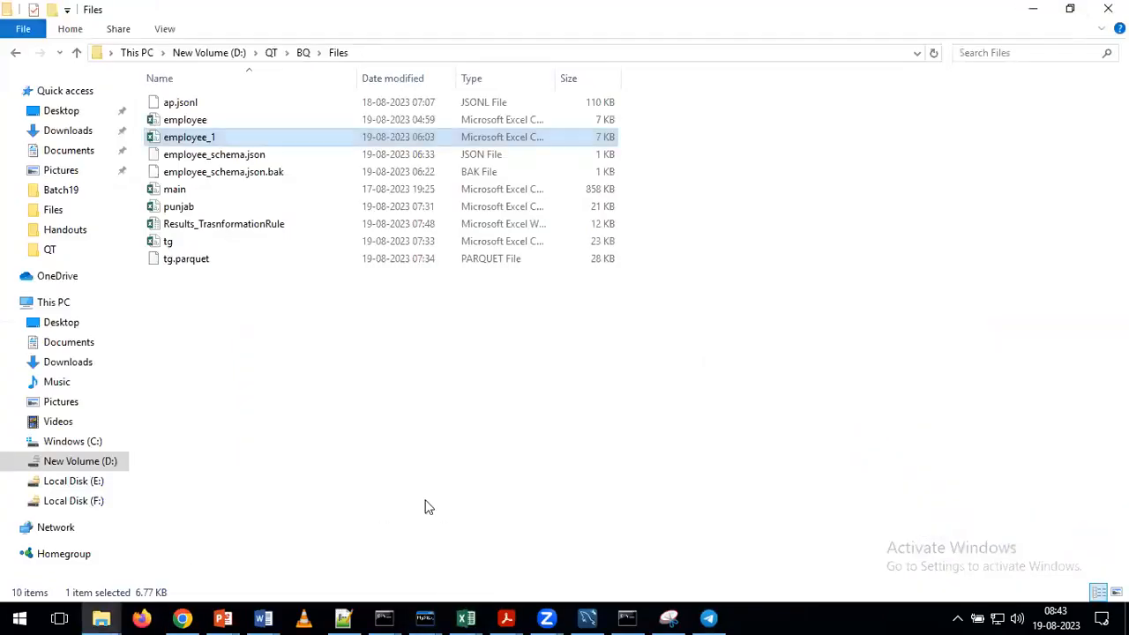
pyautogui.click(343, 618)
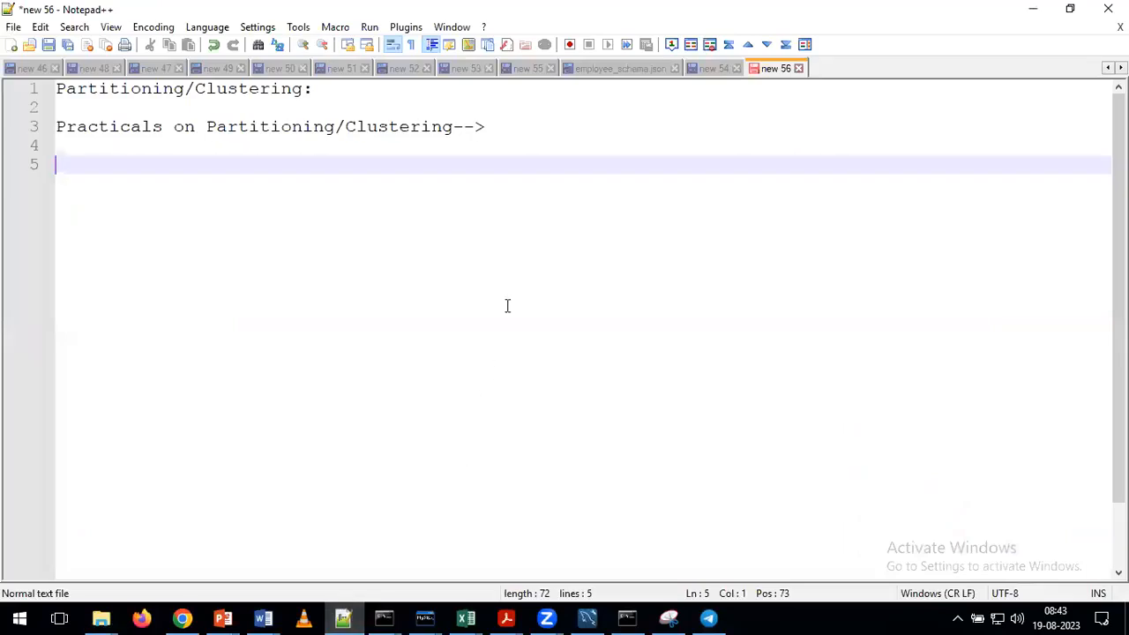
pyautogui.click(404, 70)
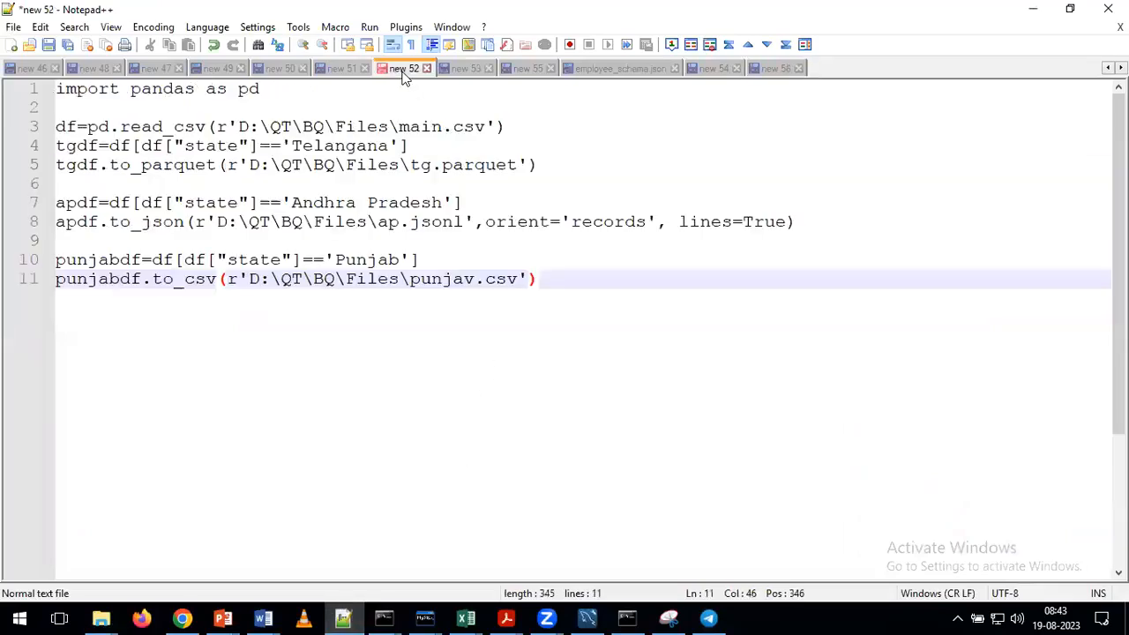
pyautogui.click(458, 69)
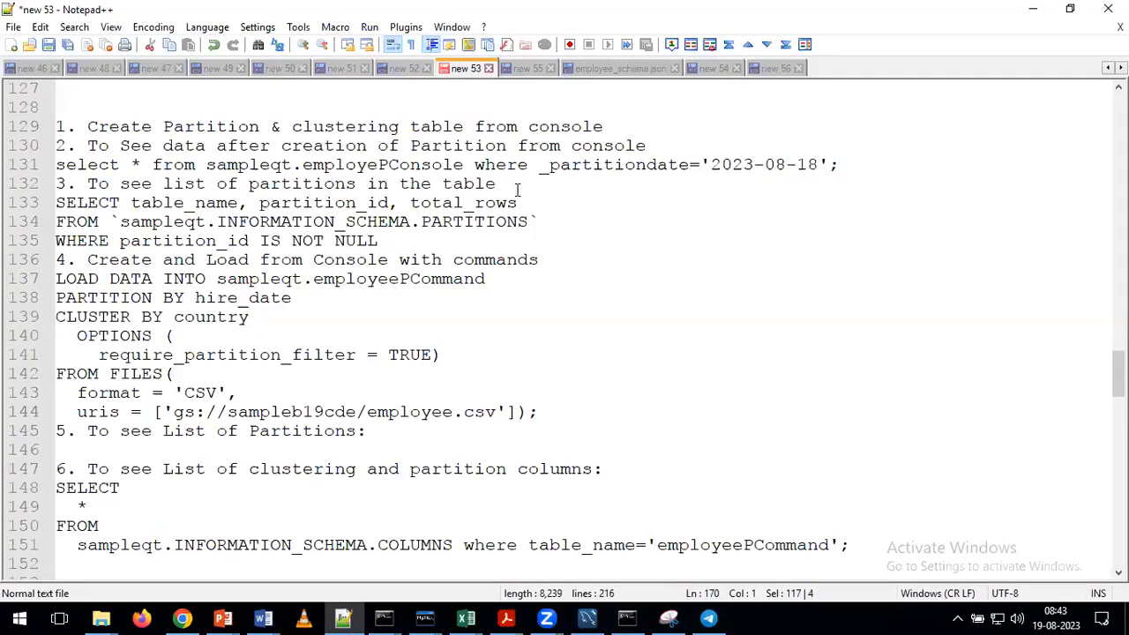
# - Below the practicals heading in the new 56 notes, add the line "1. Create the table from console by applying partitioning and clustering"
pyautogui.click(774, 69)
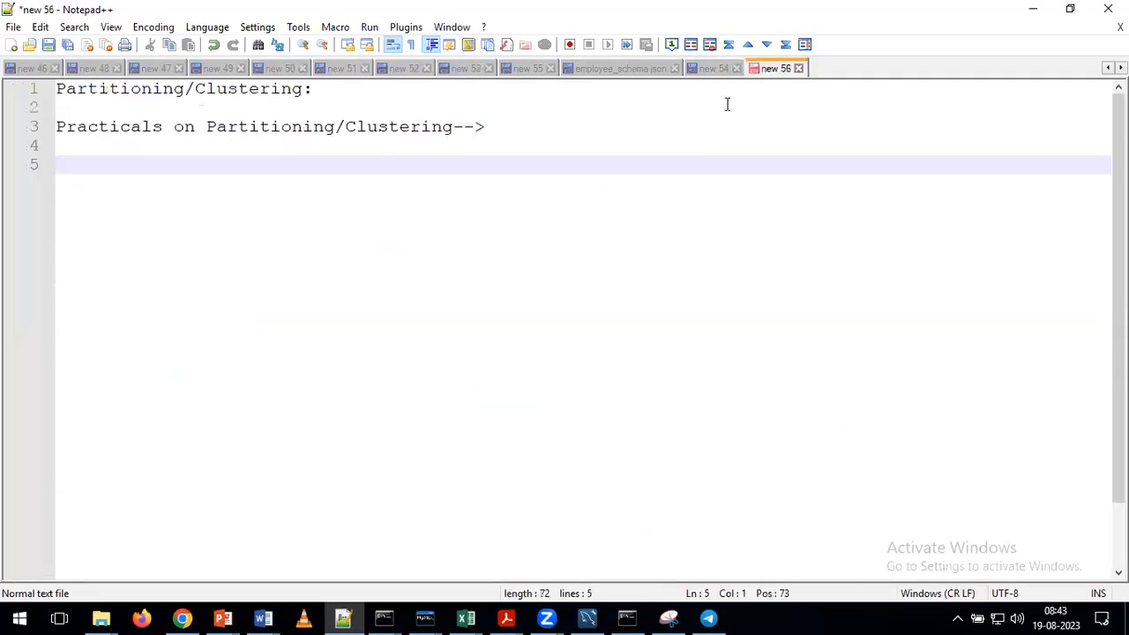
pyautogui.press('Return')
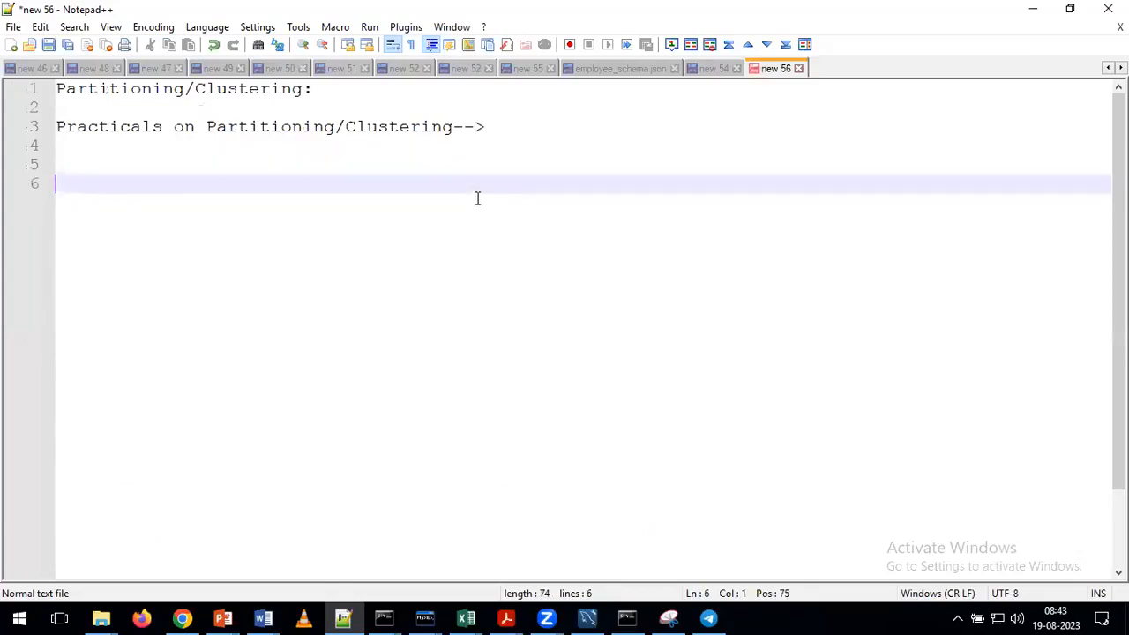
pyautogui.press('Return')
pyautogui.write('1')
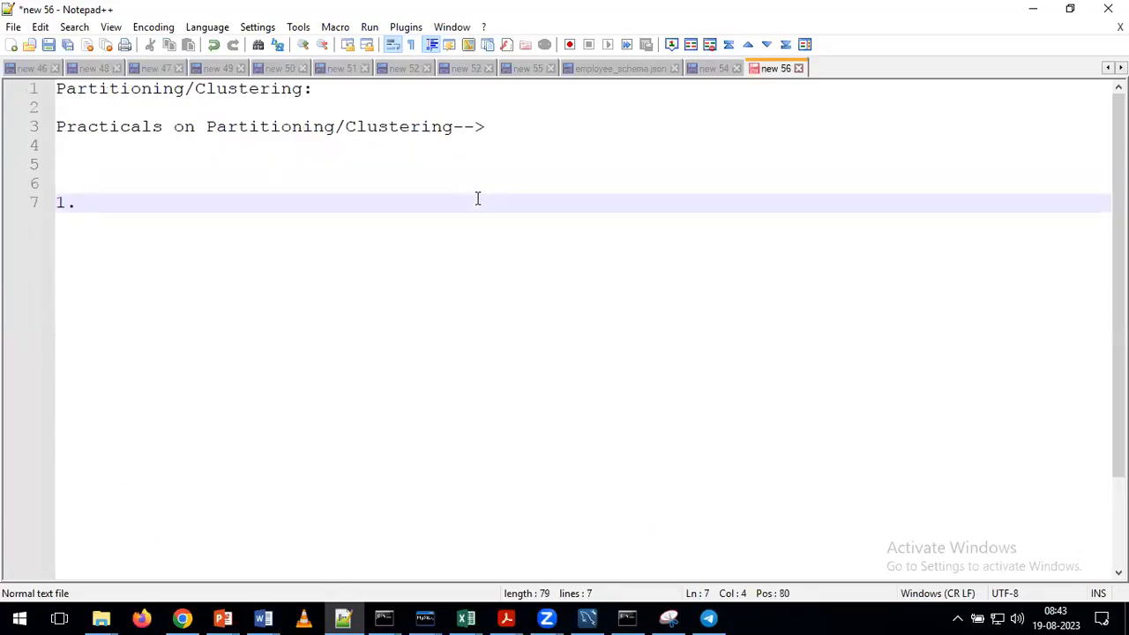
pyautogui.write('. C')
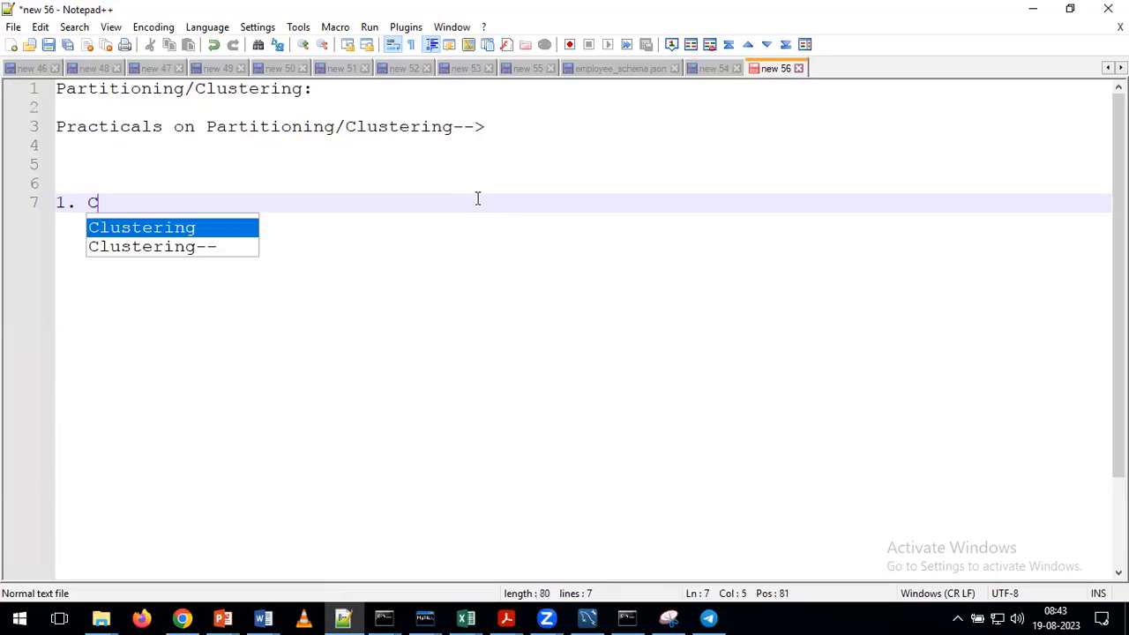
pyautogui.write('reate the tabl')
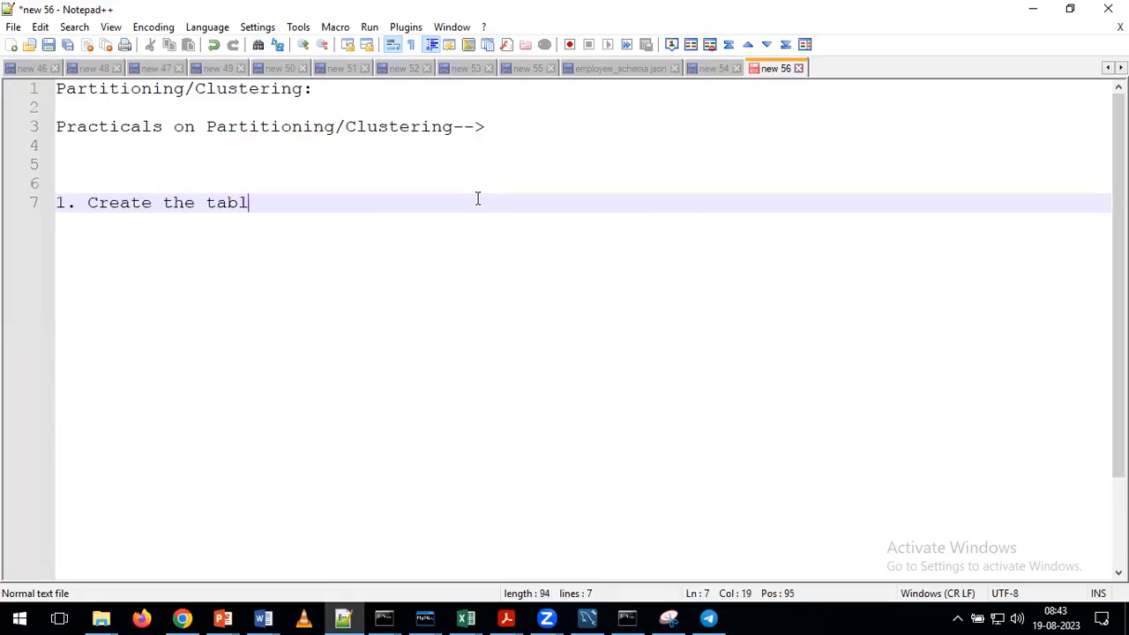
pyautogui.write('e from console ')
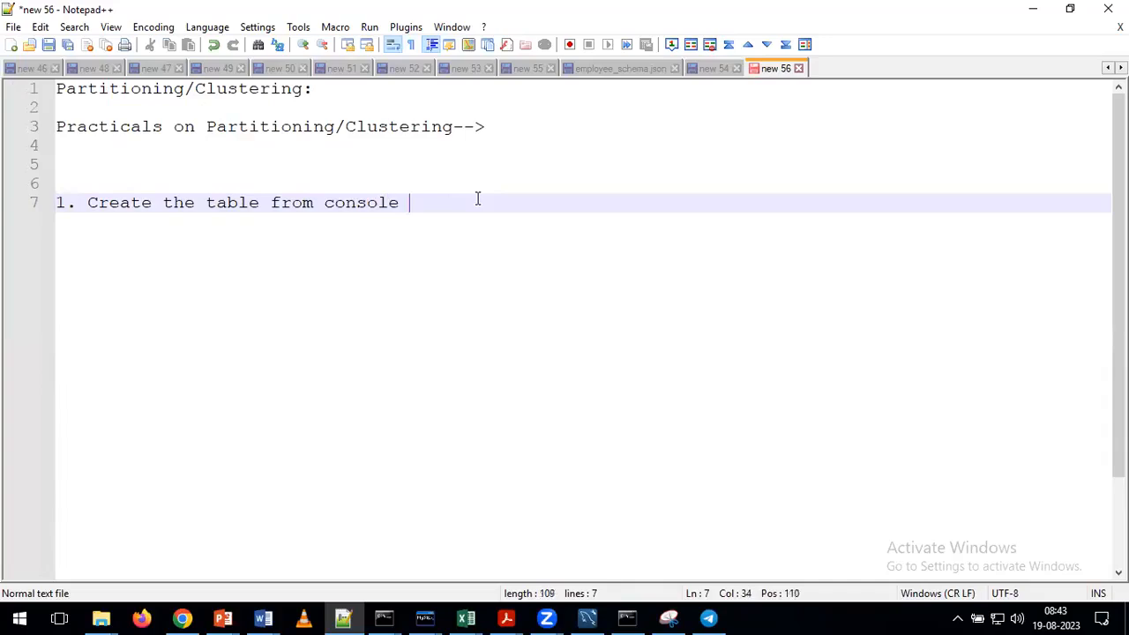
pyautogui.write('by applying p')
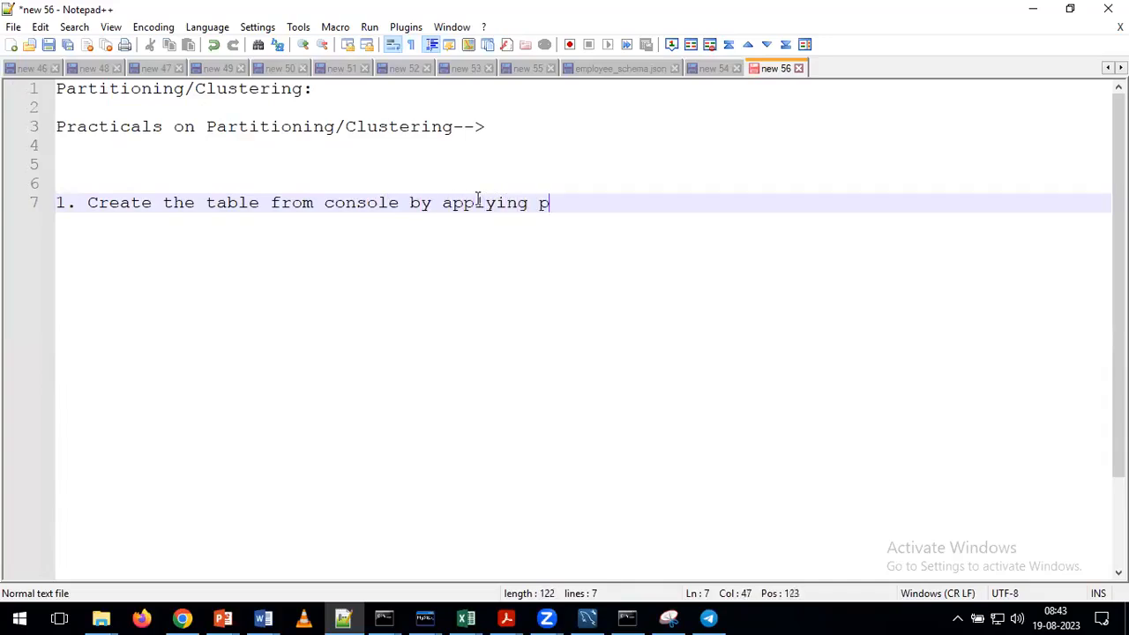
pyautogui.write('artitioning and')
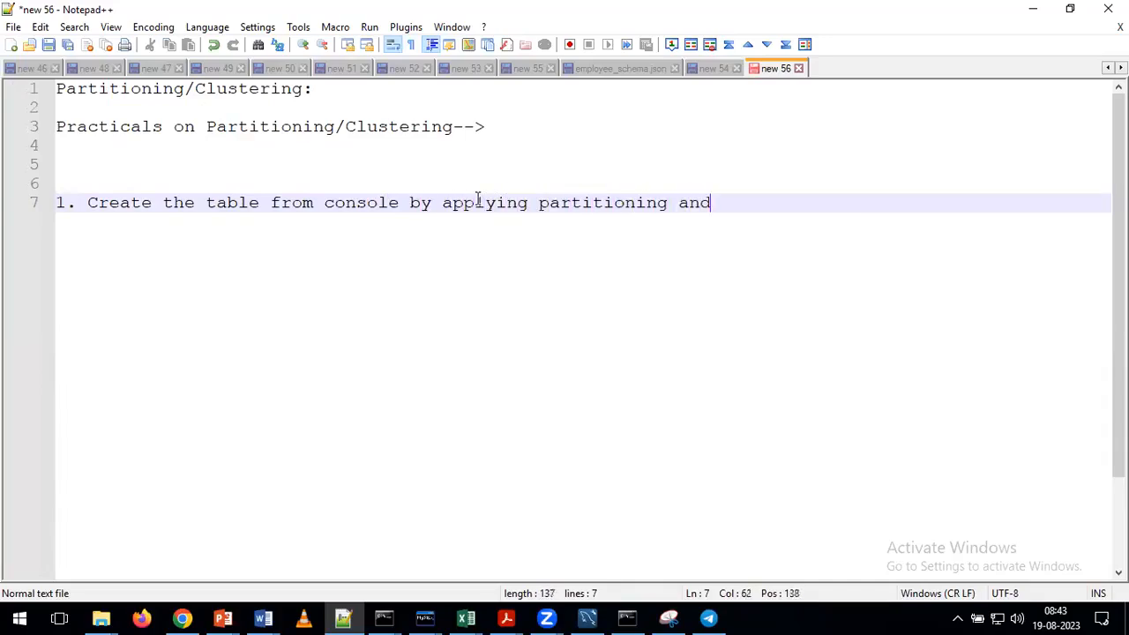
pyautogui.write(' clustering')
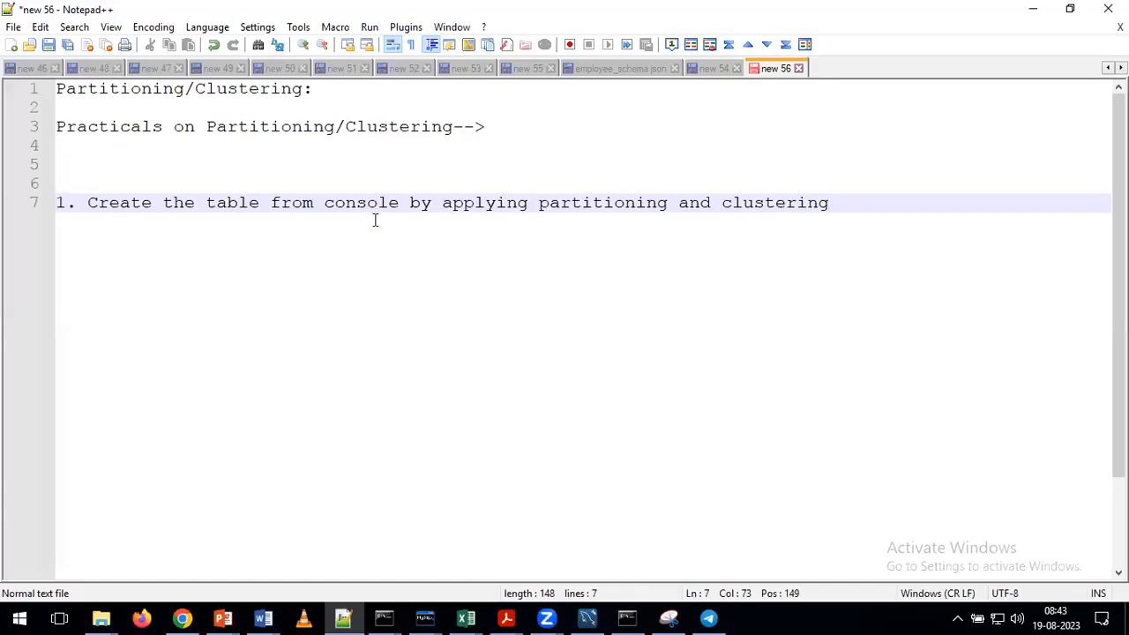
# - Switch to the BigQuery console in Chrome and delete the punjab table from the sampleqt dataset
pyautogui.click(184, 617)
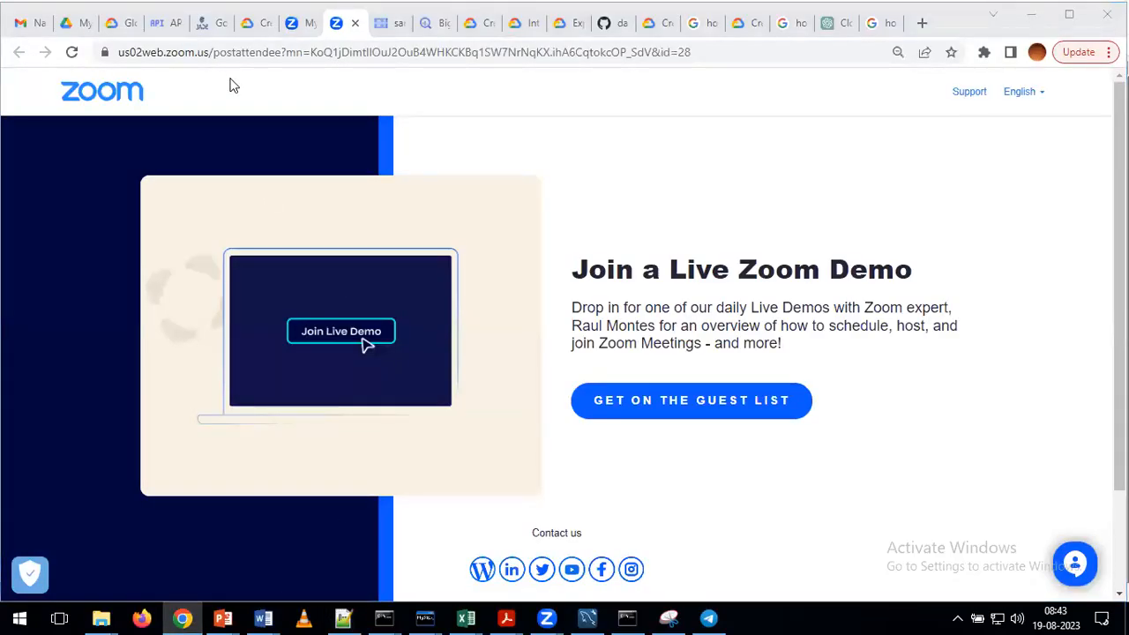
pyautogui.click(432, 25)
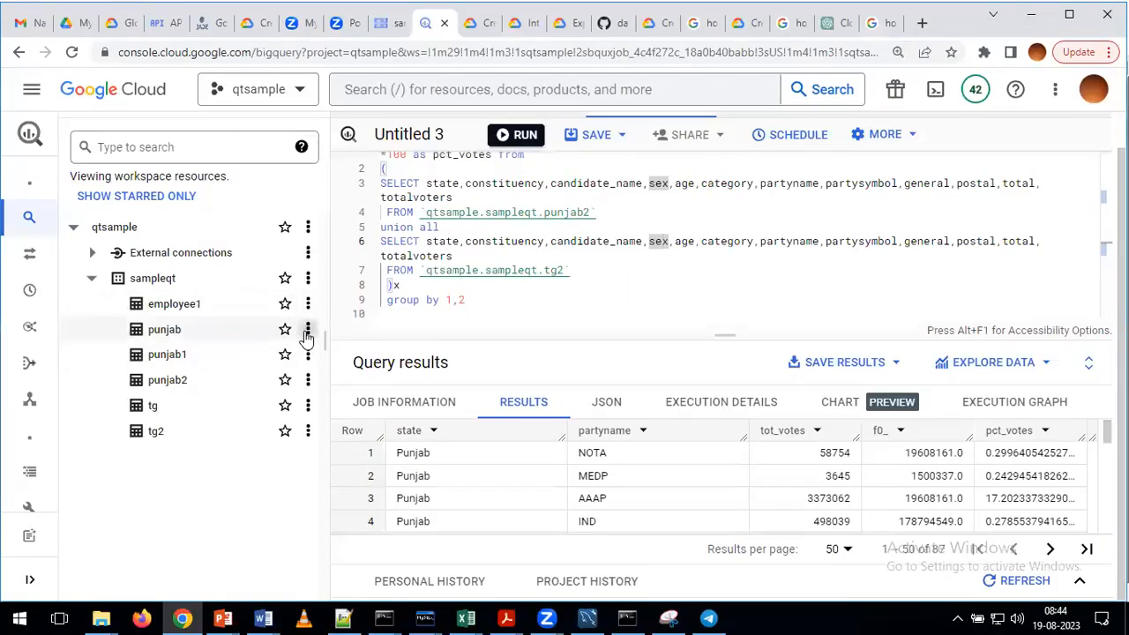
pyautogui.click(307, 334)
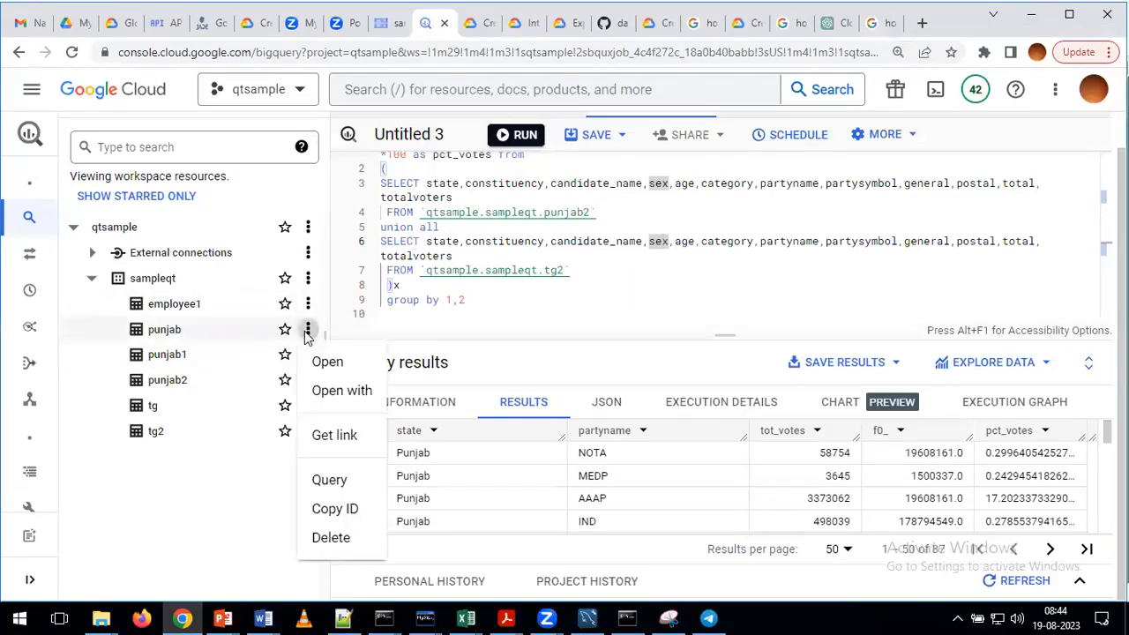
pyautogui.click(329, 540)
pyautogui.click(364, 398)
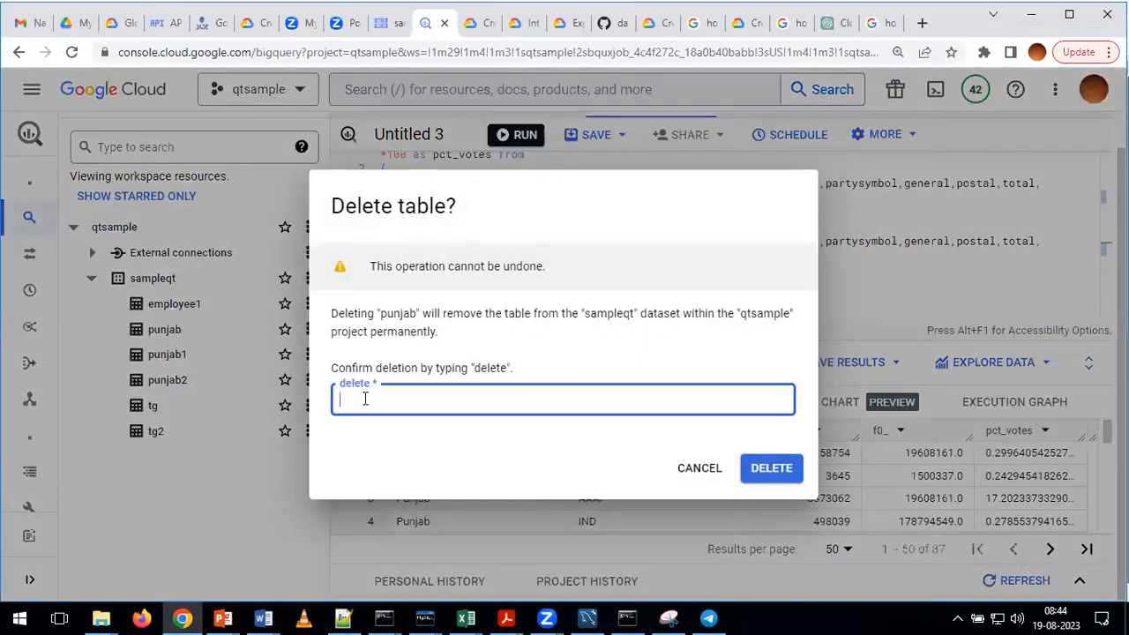
pyautogui.doubleClick(364, 398)
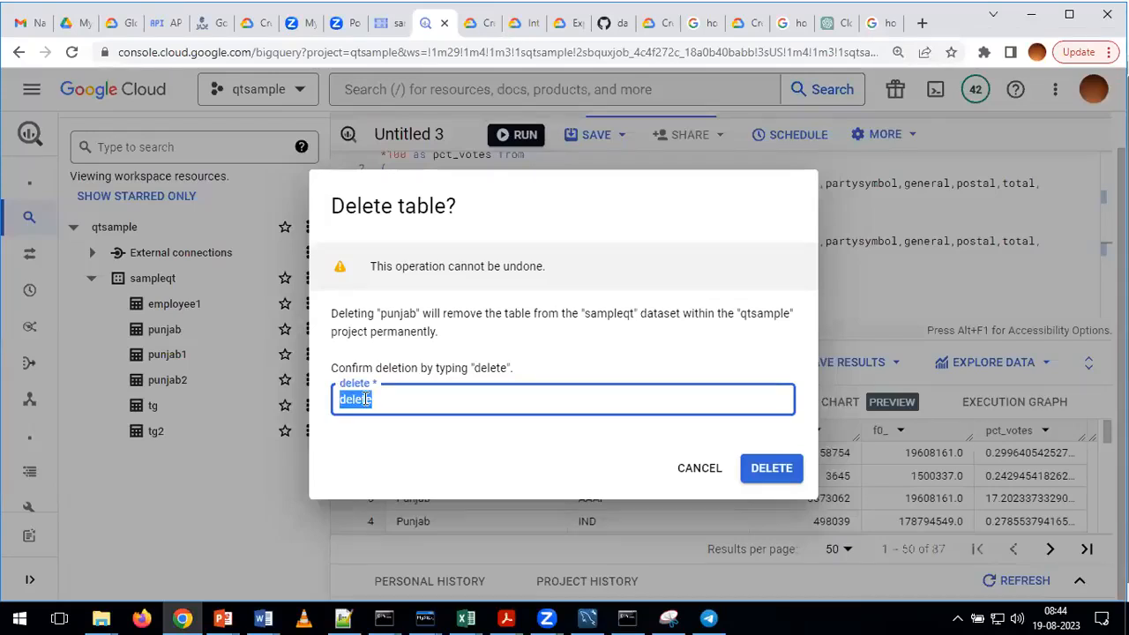
pyautogui.click(772, 468)
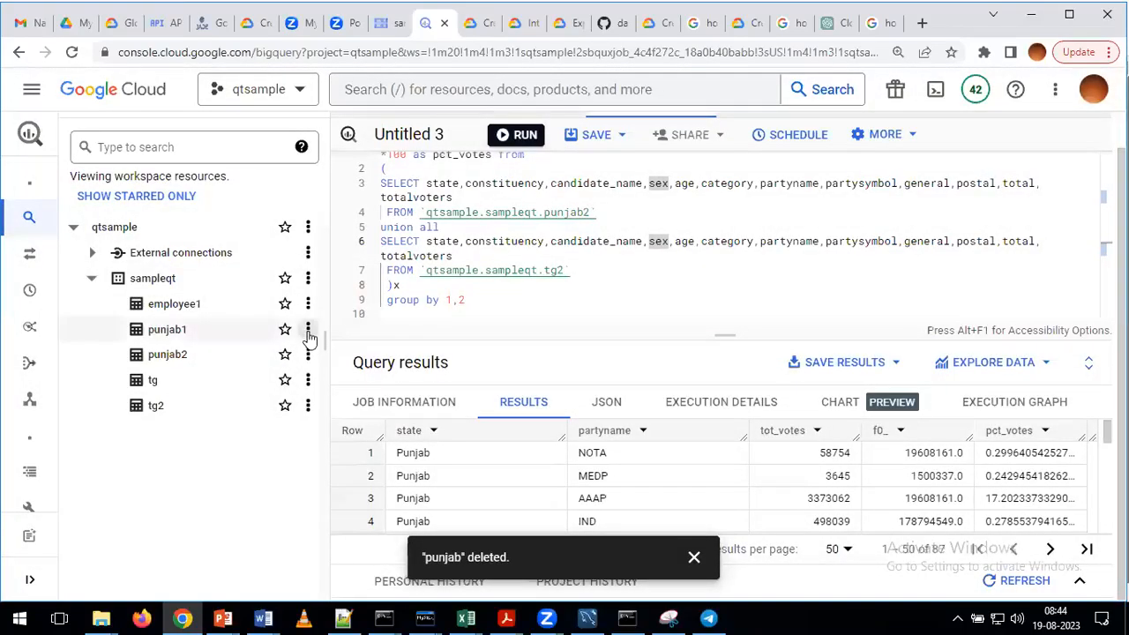
# - Delete the punjab1 table from the sampleqt dataset, confirming with "delete"
pyautogui.click(308, 331)
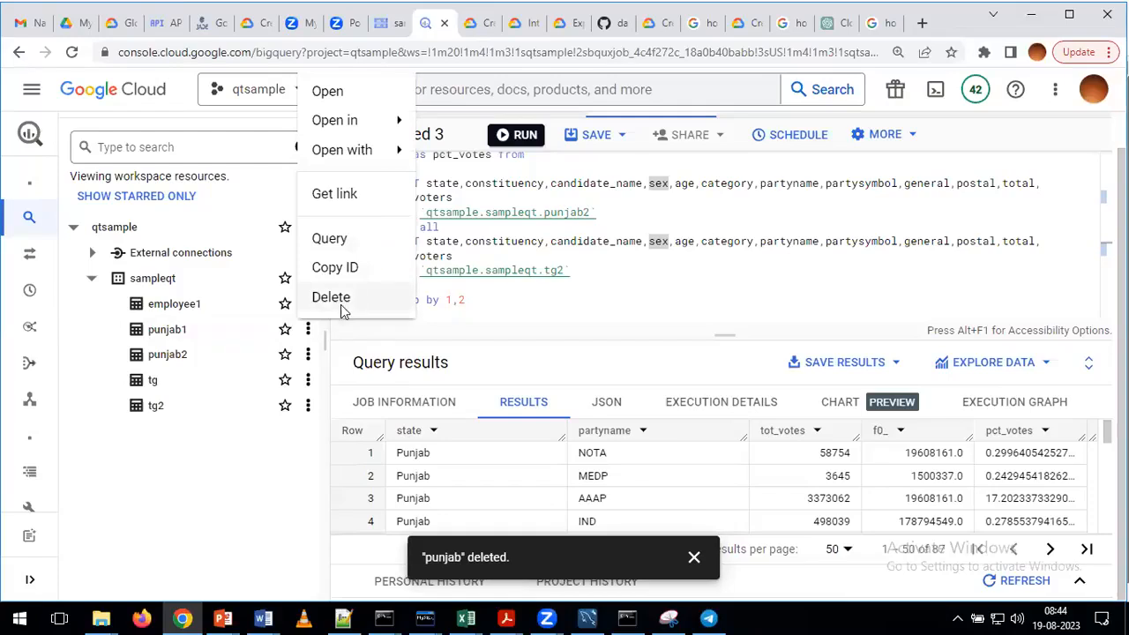
pyautogui.click(340, 300)
pyautogui.click(407, 396)
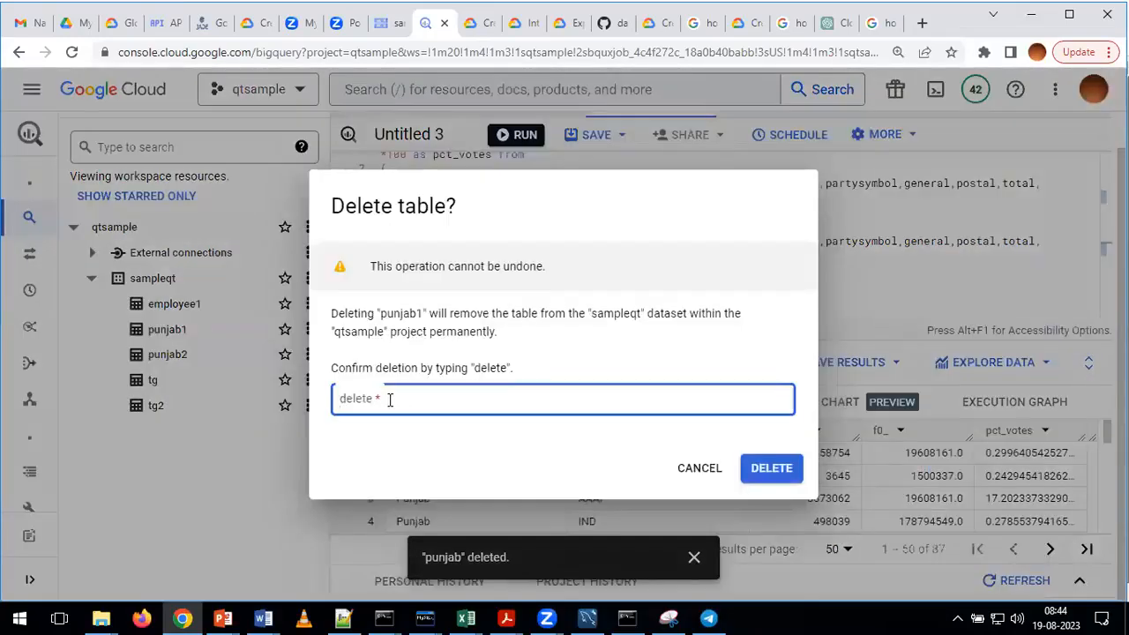
pyautogui.write('delete')
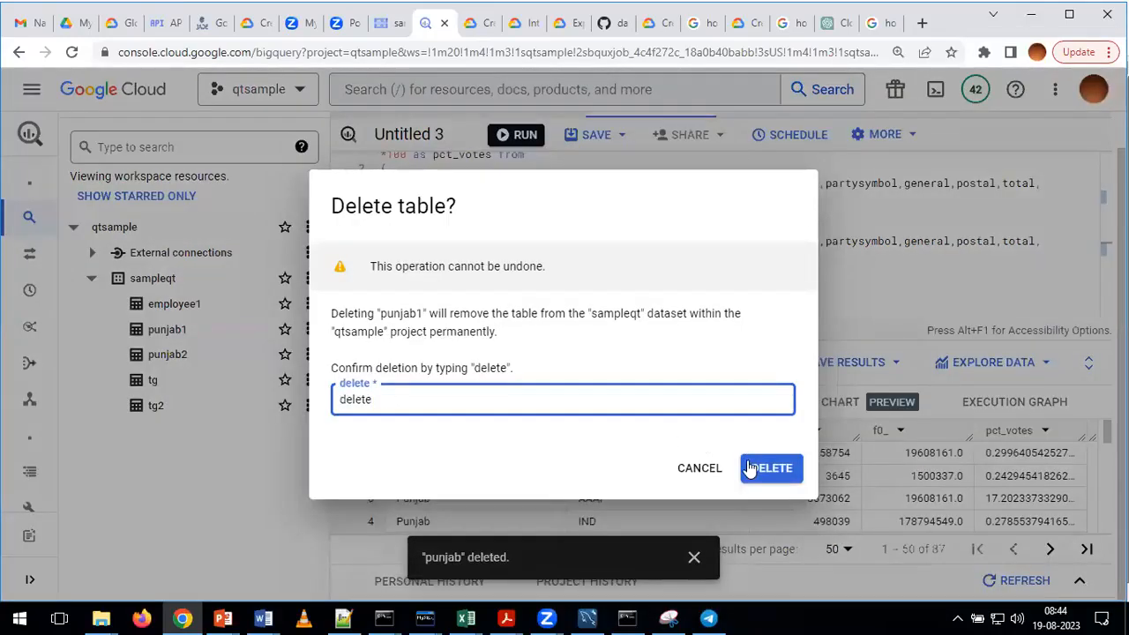
pyautogui.click(751, 468)
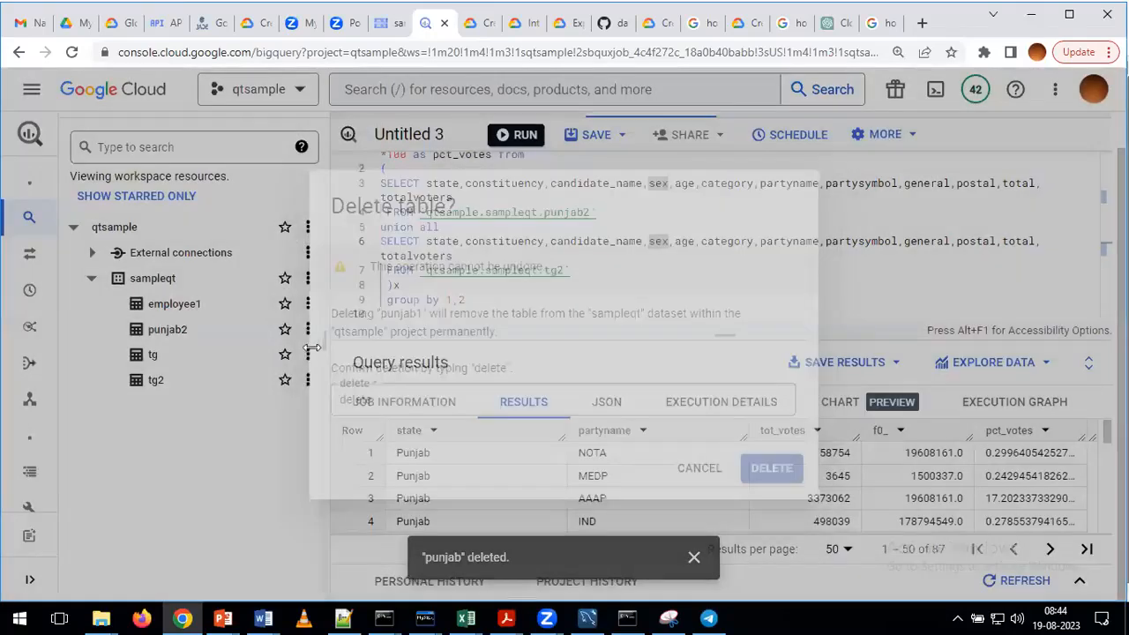
# - Delete the punjab2 table from the sampleqt dataset, confirming with "delete"
pyautogui.click(308, 330)
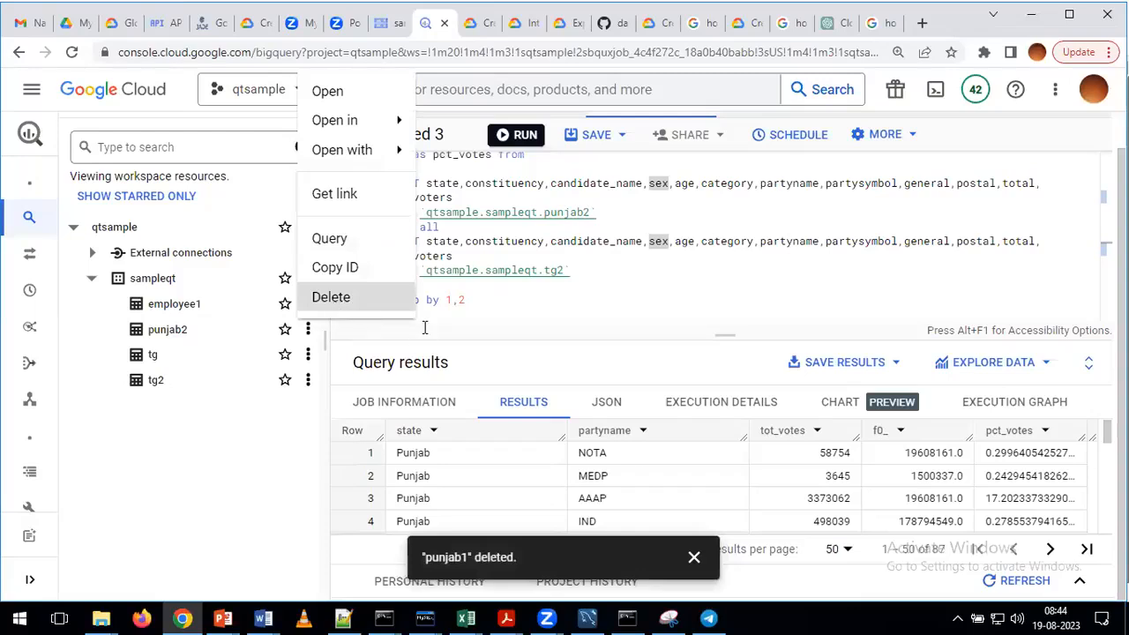
pyautogui.click(330, 297)
pyautogui.click(383, 403)
pyautogui.write('delete')
pyautogui.click(761, 472)
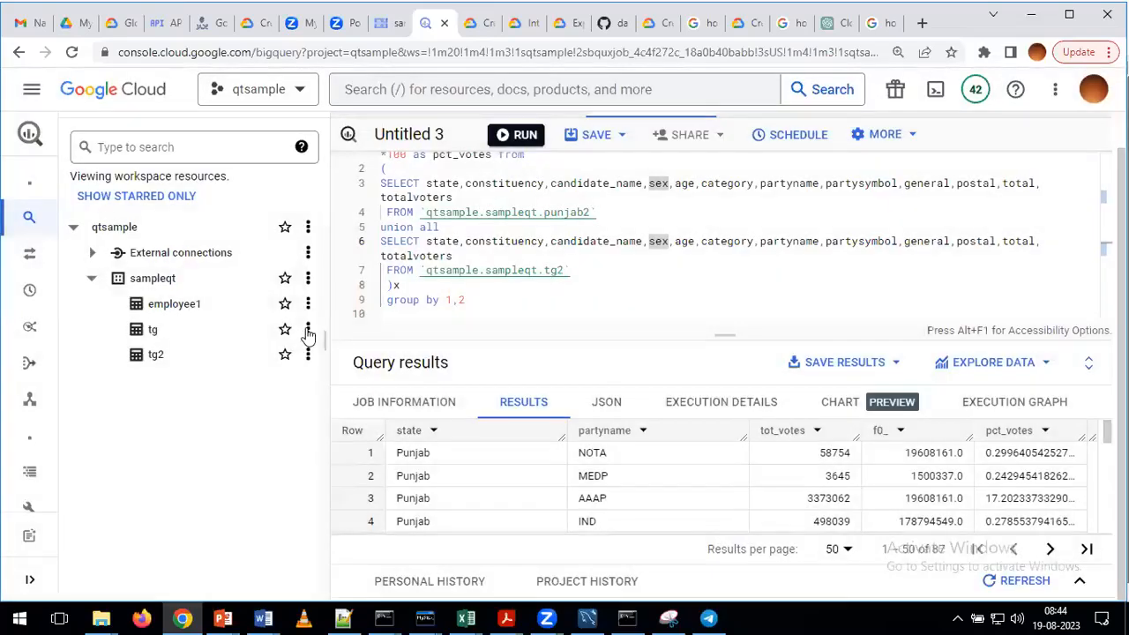
# - Delete the tg table from the sampleqt dataset, confirming with "delete"
pyautogui.click(308, 329)
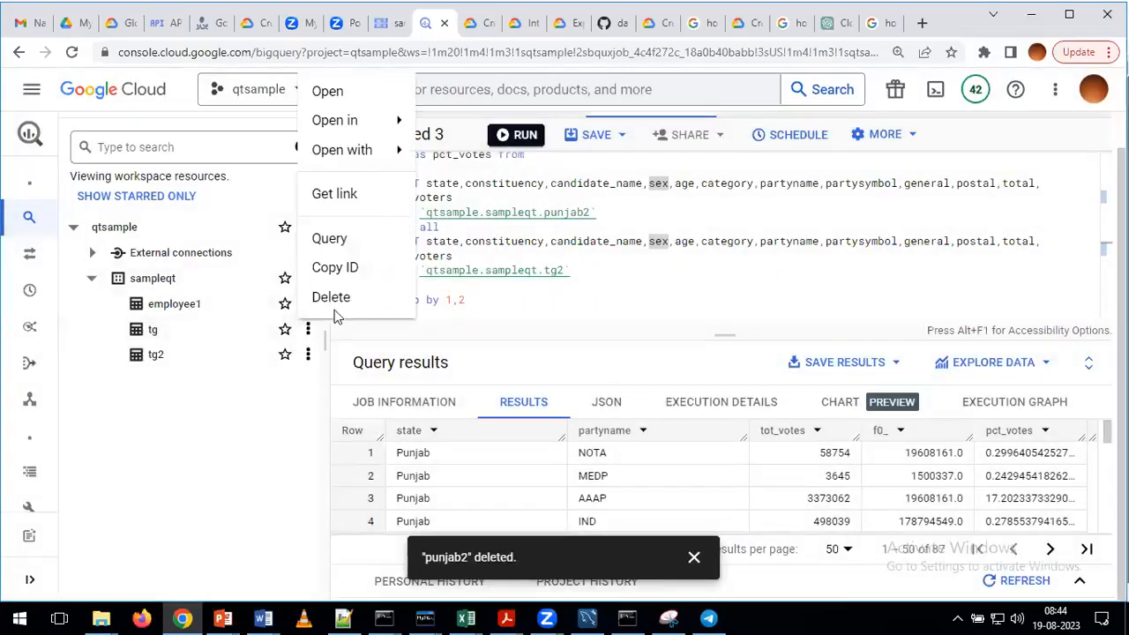
pyautogui.click(341, 303)
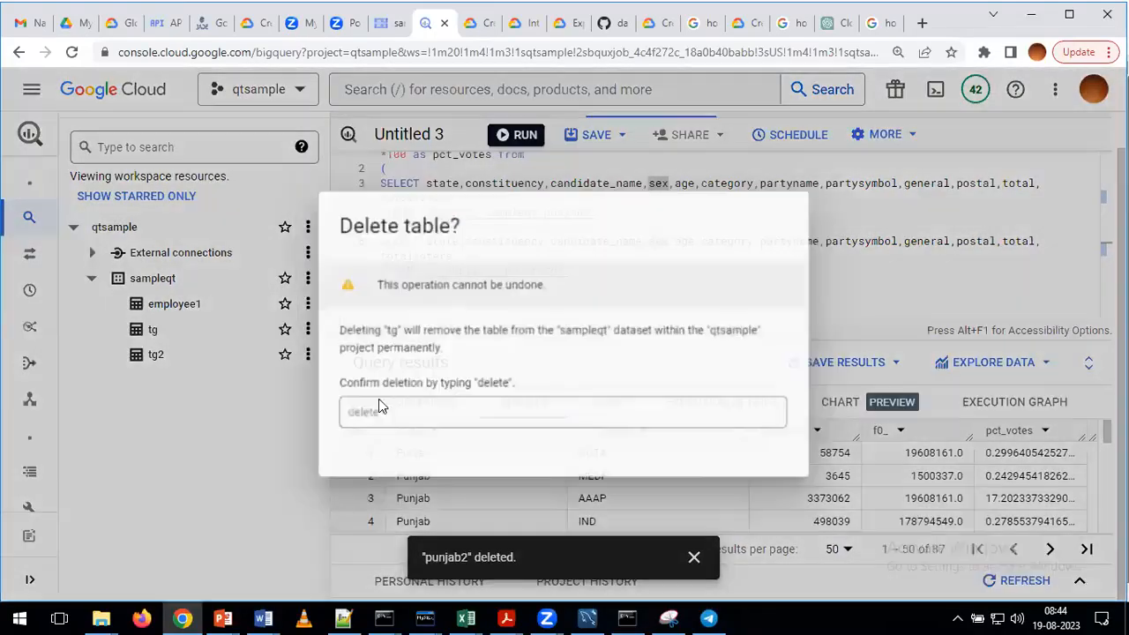
pyautogui.click(379, 403)
pyautogui.write('delete')
pyautogui.click(770, 472)
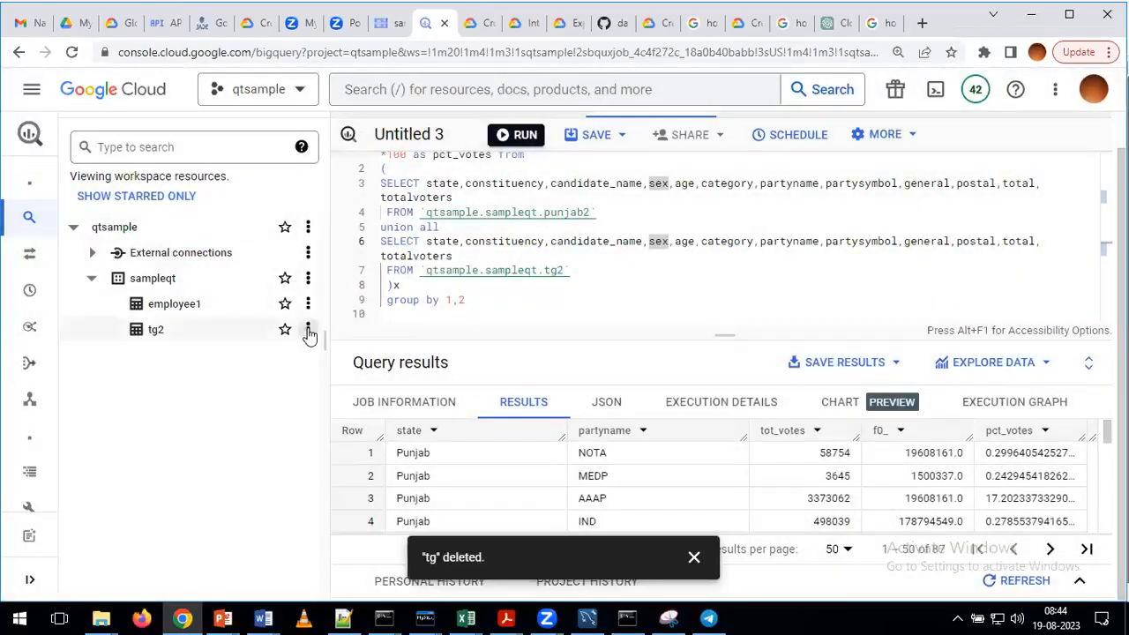
# - Delete the tg2 table from the sampleqt dataset, confirming with "delete"
pyautogui.click(308, 329)
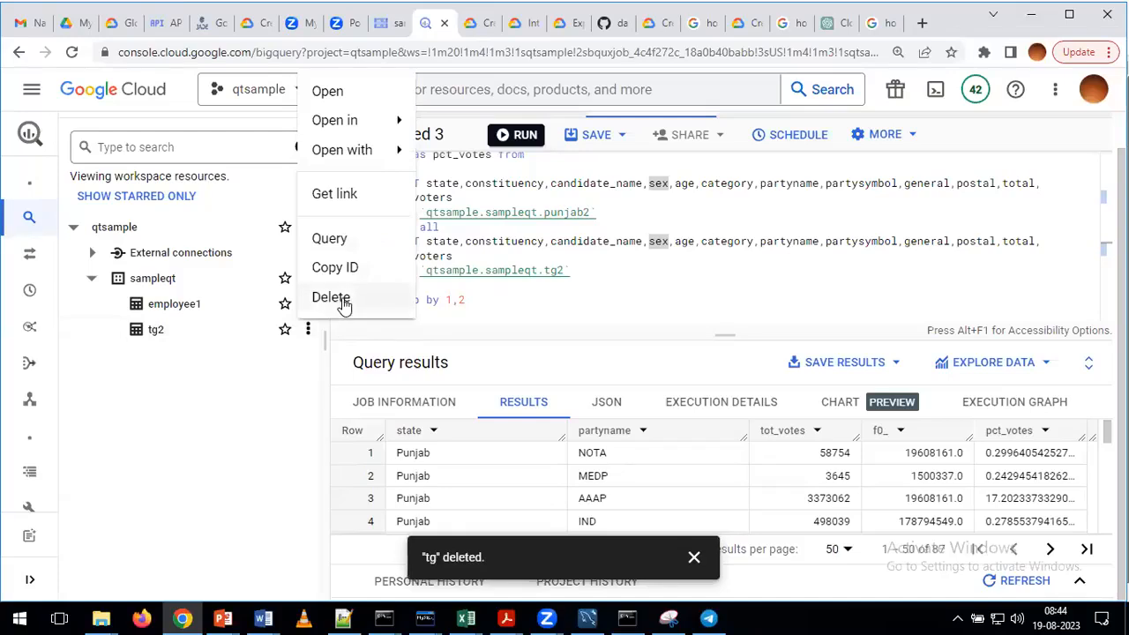
pyautogui.click(343, 301)
pyautogui.click(394, 396)
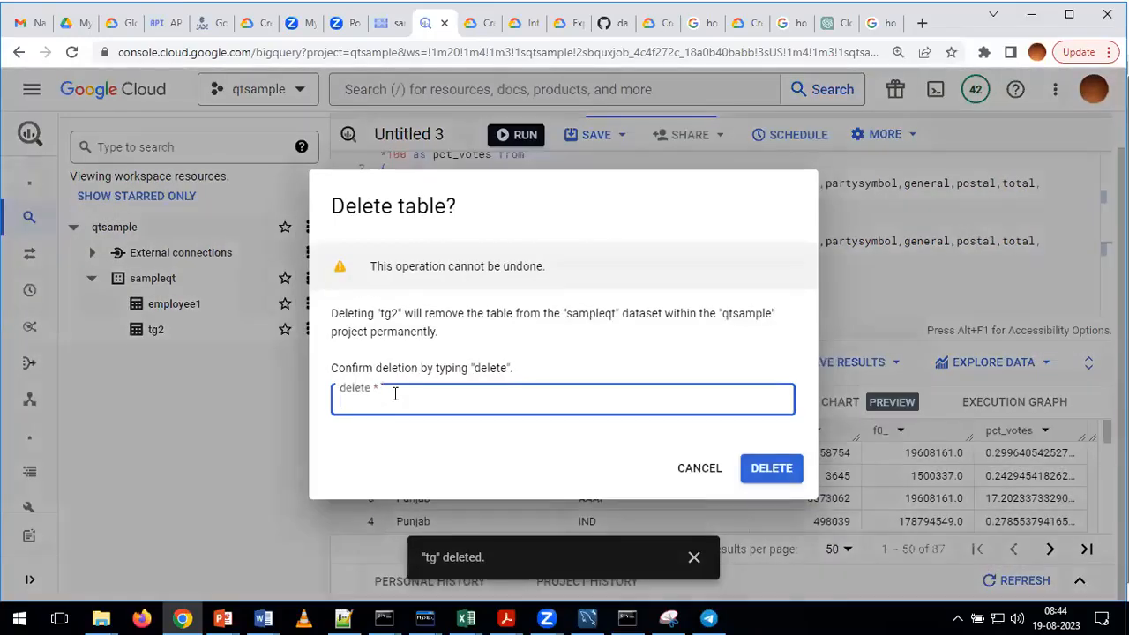
pyautogui.write('delete')
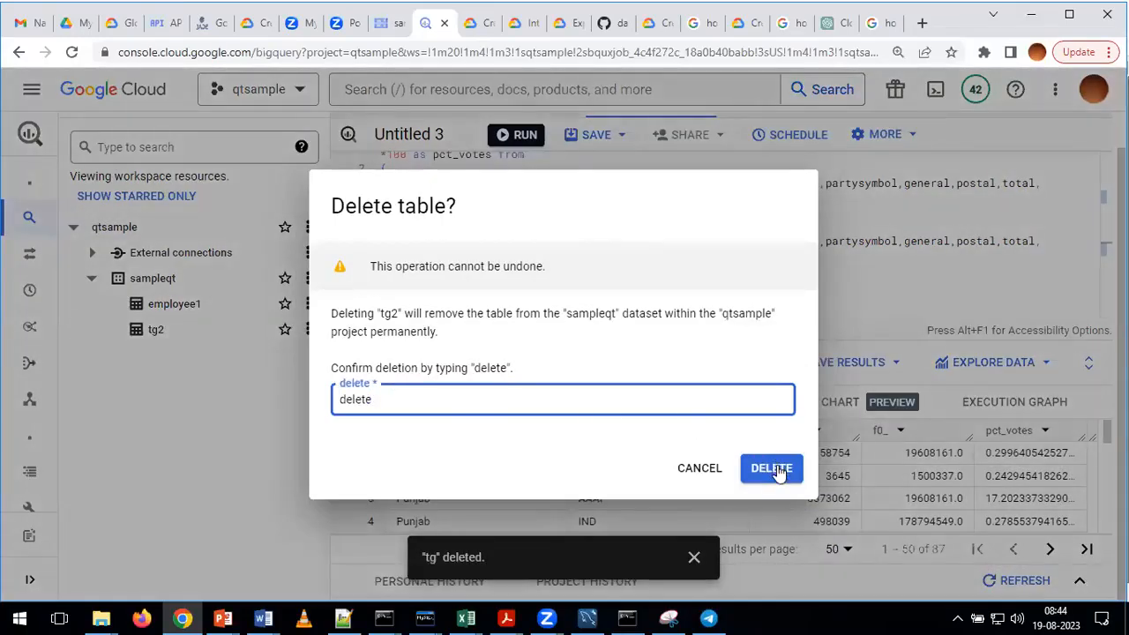
pyautogui.click(777, 469)
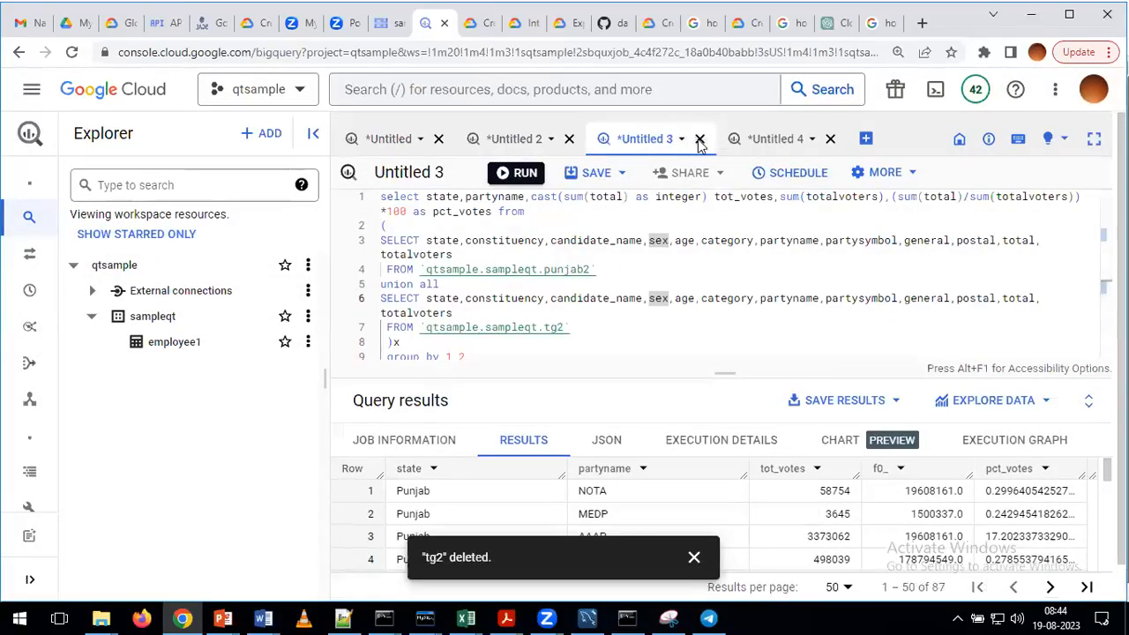
# - Close the Untitled 3 query and confirm closing it
pyautogui.click(699, 141)
pyautogui.click(865, 393)
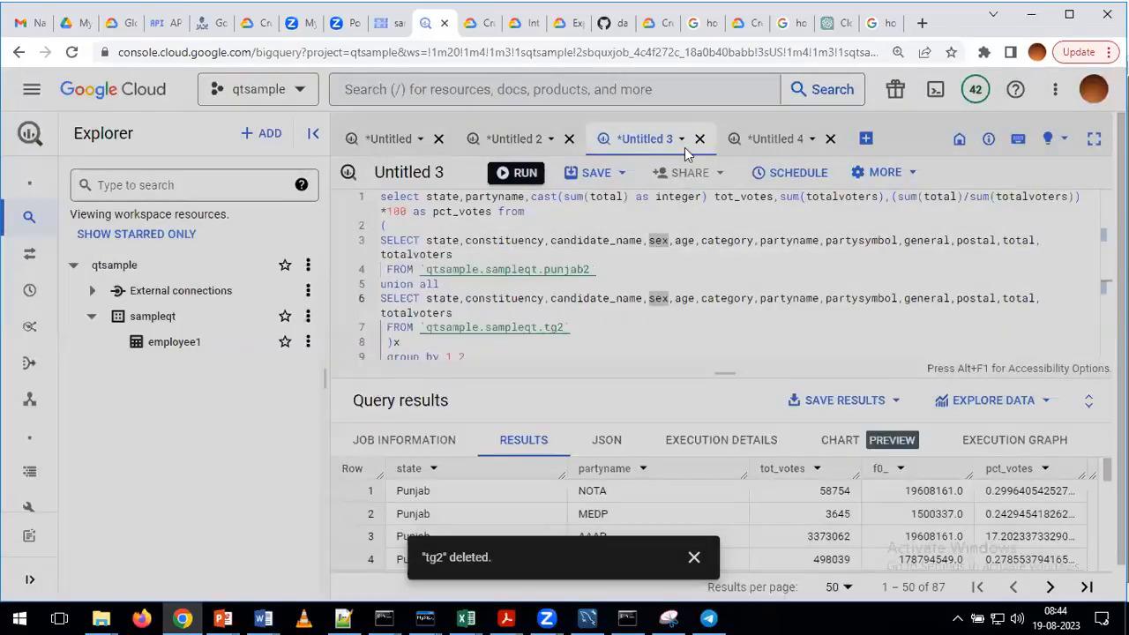
# - Close the Untitled 3 and Untitled 4 queries, confirming the loss of unsaved work, and open a new blank query
pyautogui.click(700, 139)
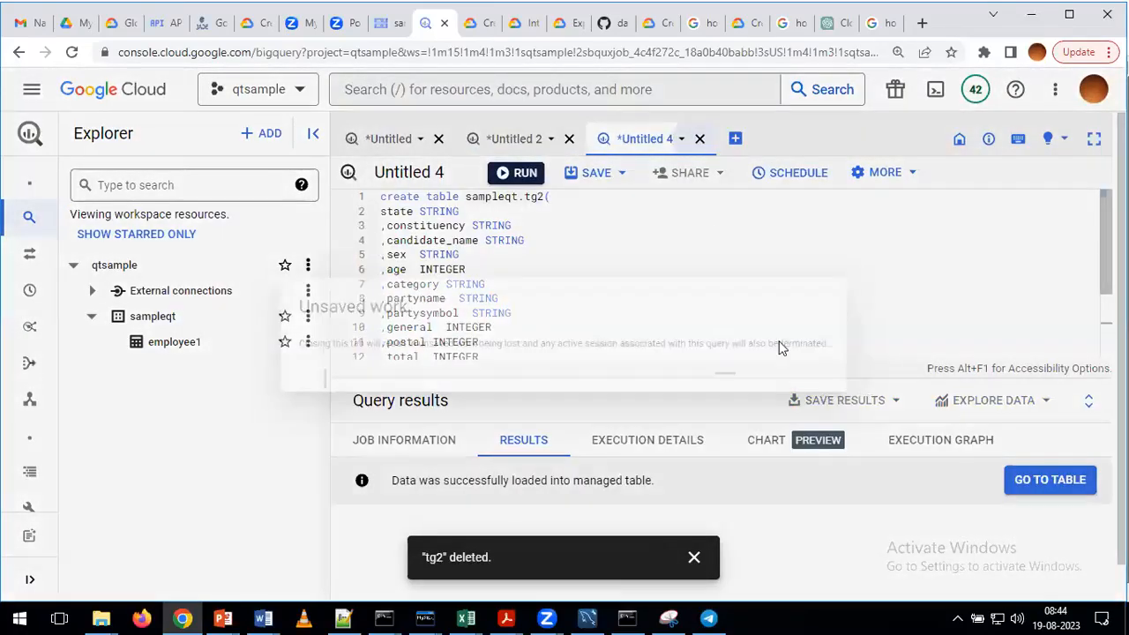
pyautogui.click(873, 397)
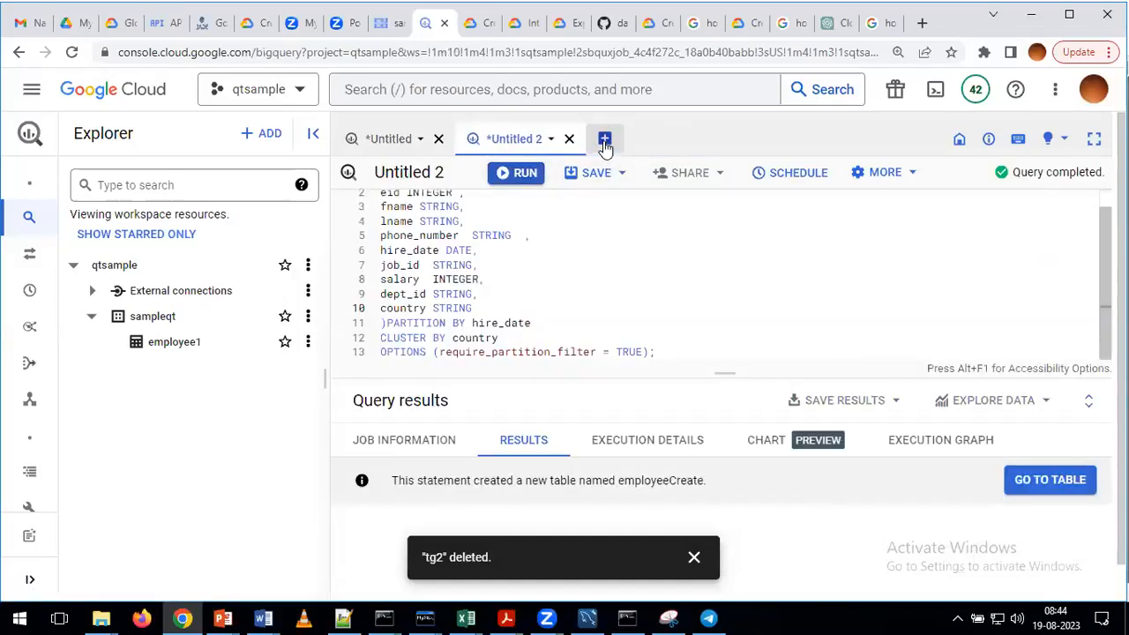
pyautogui.click(605, 141)
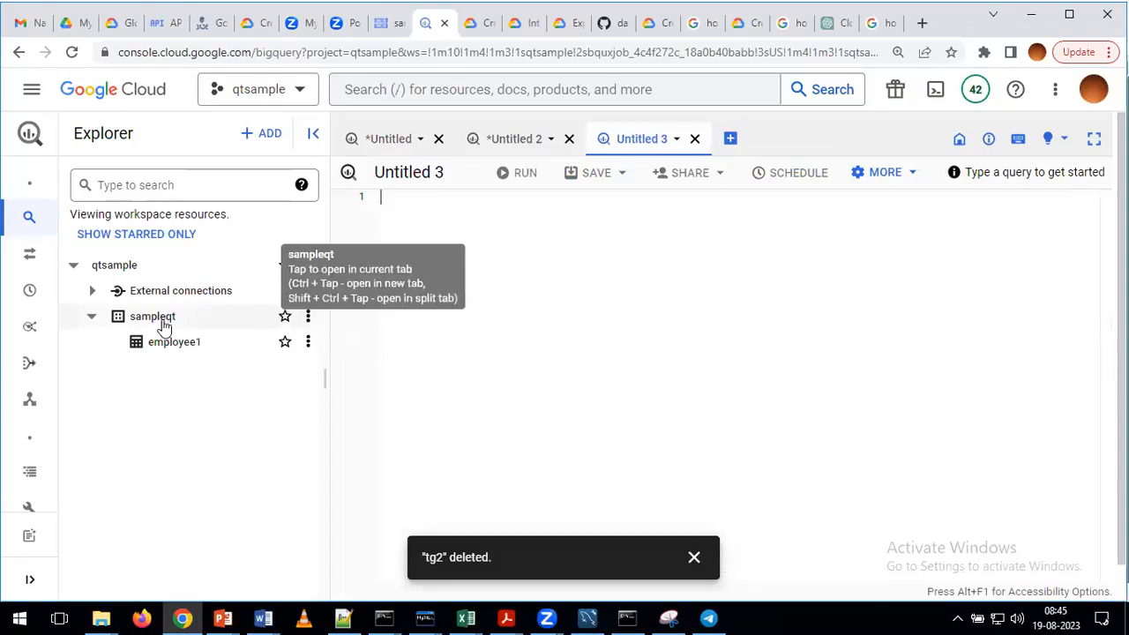
# - Open the form for creating a table in the sampleqt dataset
pyautogui.click(307, 319)
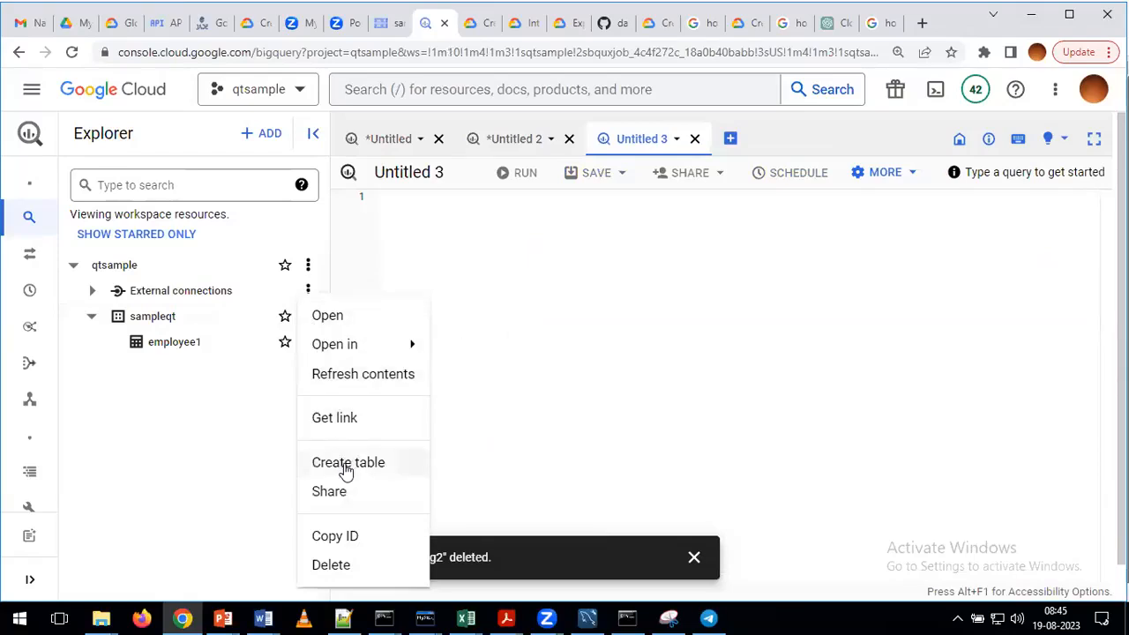
pyautogui.click(346, 470)
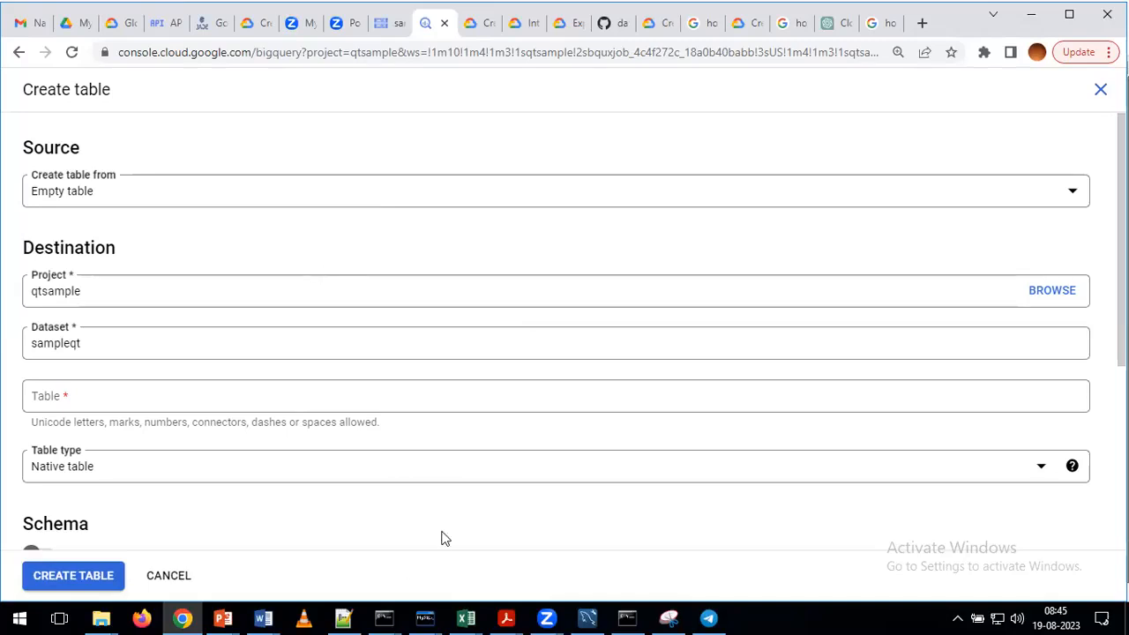
# - Switch to Notepad++ and insert the line "--> Sent the file in telegram group" above numbered item 1
pyautogui.click(344, 618)
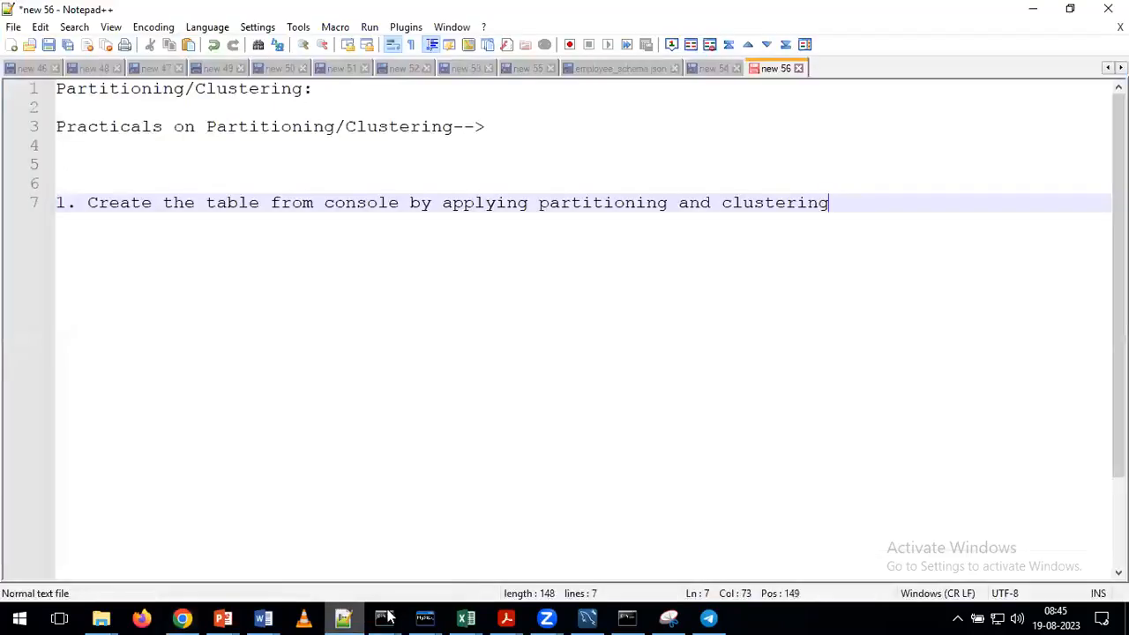
pyautogui.click(584, 180)
pyautogui.press('Return')
pyautogui.press('Up')
pyautogui.write('--> Sent t')
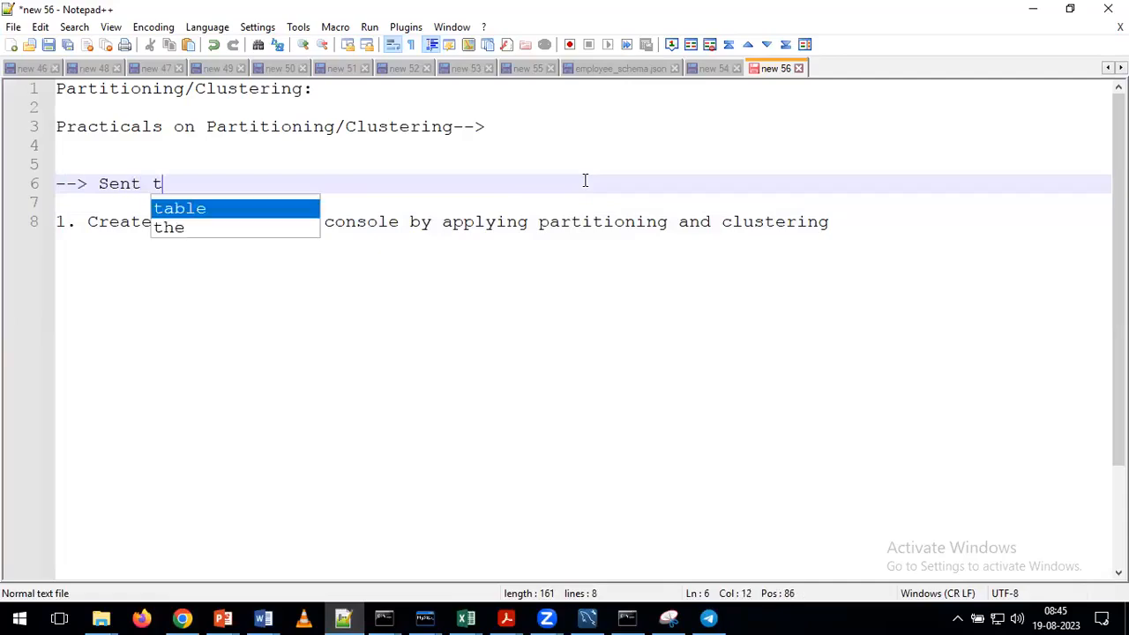
pyautogui.write('he file')
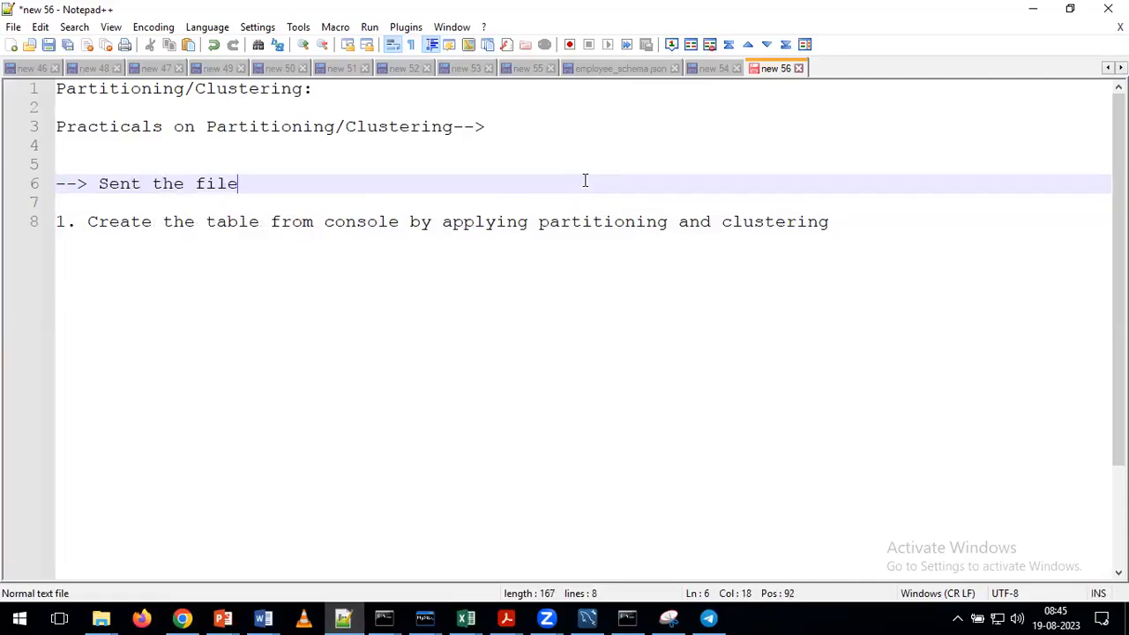
pyautogui.write(' in tele')
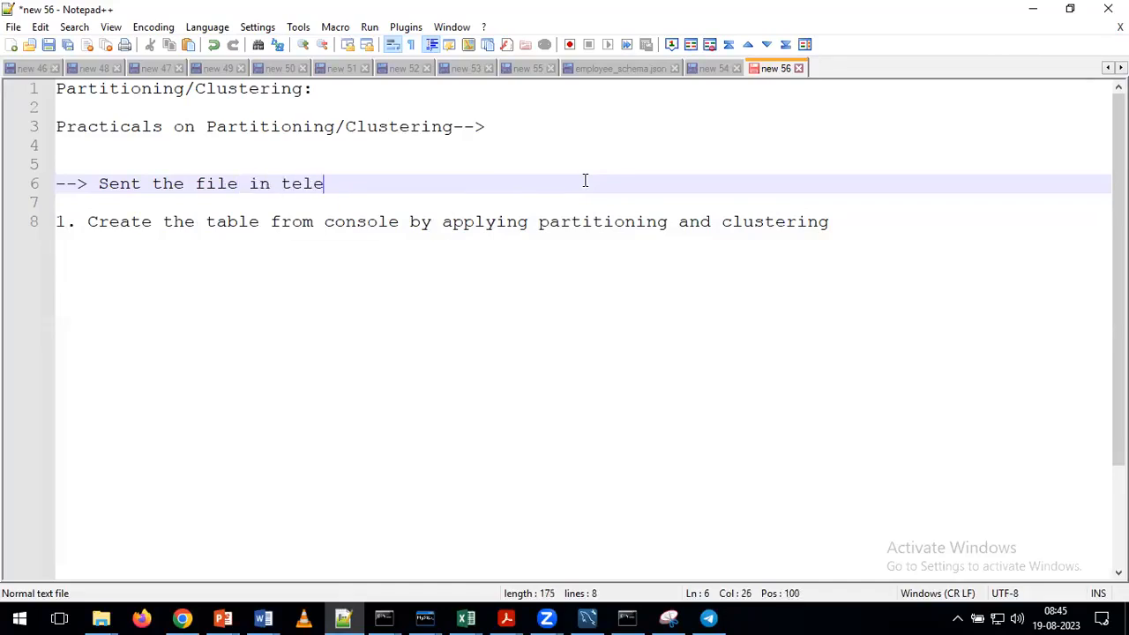
pyautogui.write('gram group')
# - Add the lines "--> download file to your local desktop" and "--> copy this file to GCS bucket" to the notes
pyautogui.press('Return')
pyautogui.write('--> download')
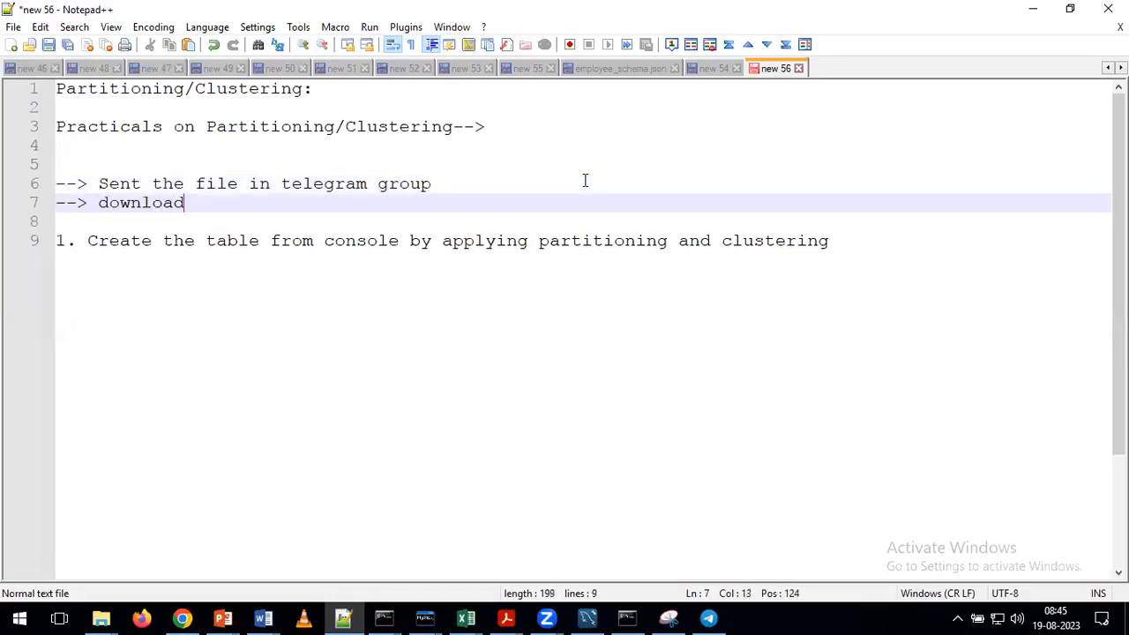
pyautogui.write(' file to you')
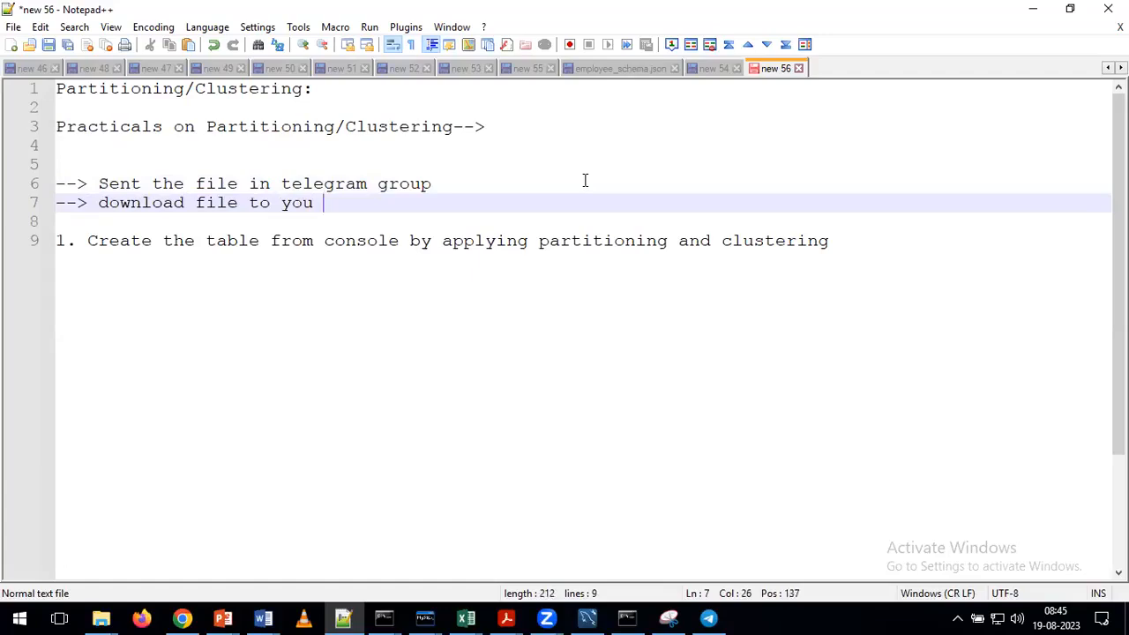
pyautogui.write('r local desktop')
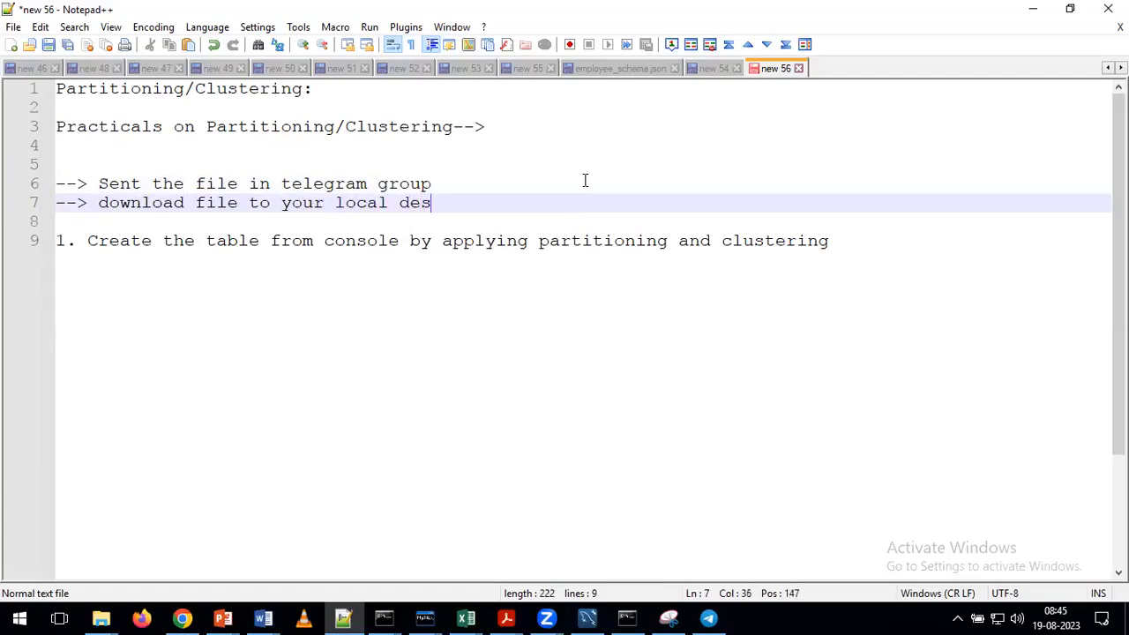
pyautogui.press('Return')
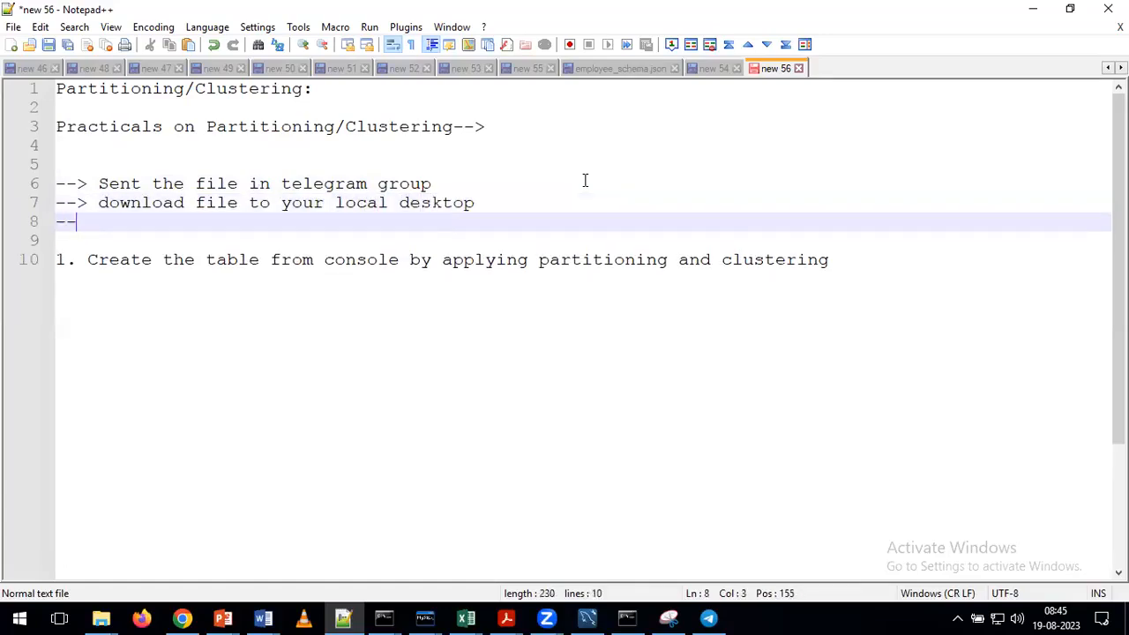
pyautogui.write('--> copy this file to ')
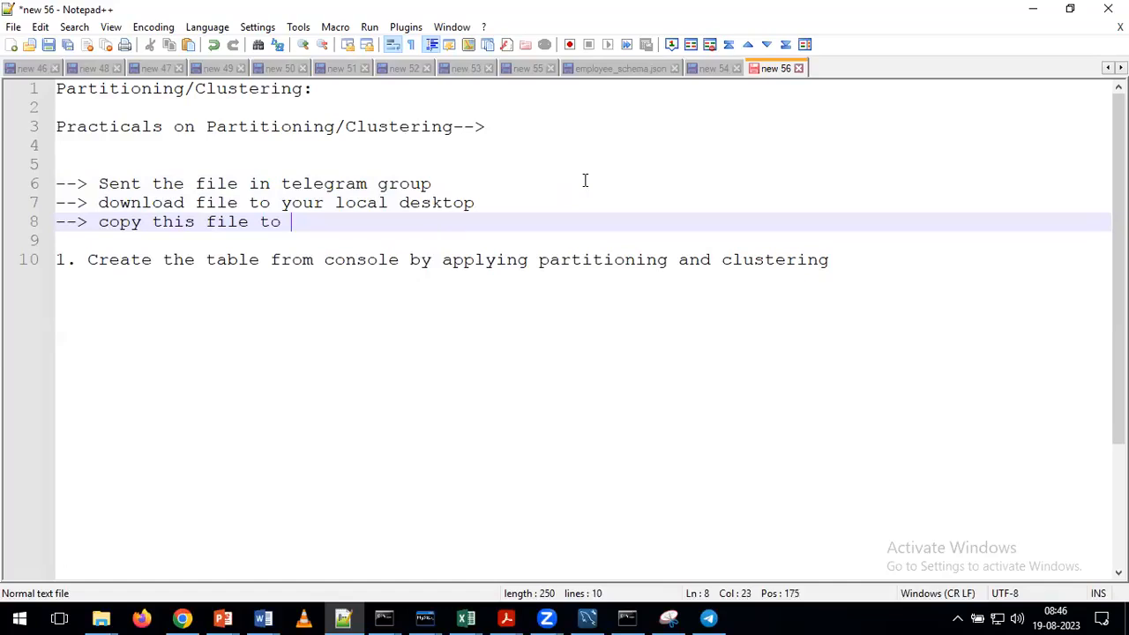
pyautogui.write('GCS bucket')
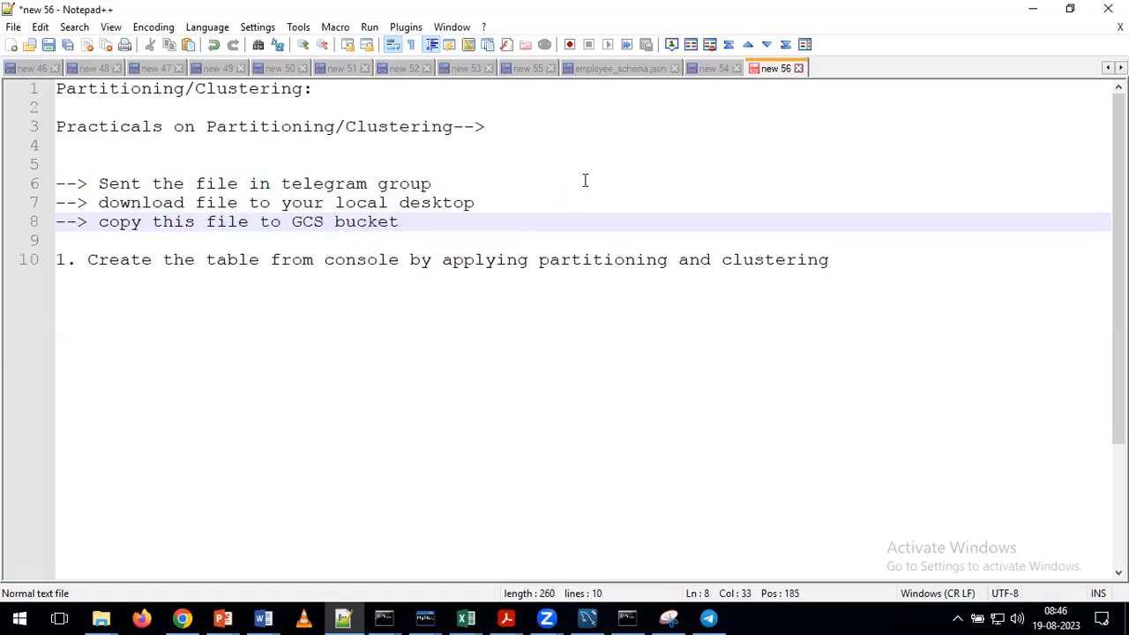
# - Write the command "gsutil cp localpath gcsbucketpath" on a new line below the GCS bucket note
pyautogui.press('Return')
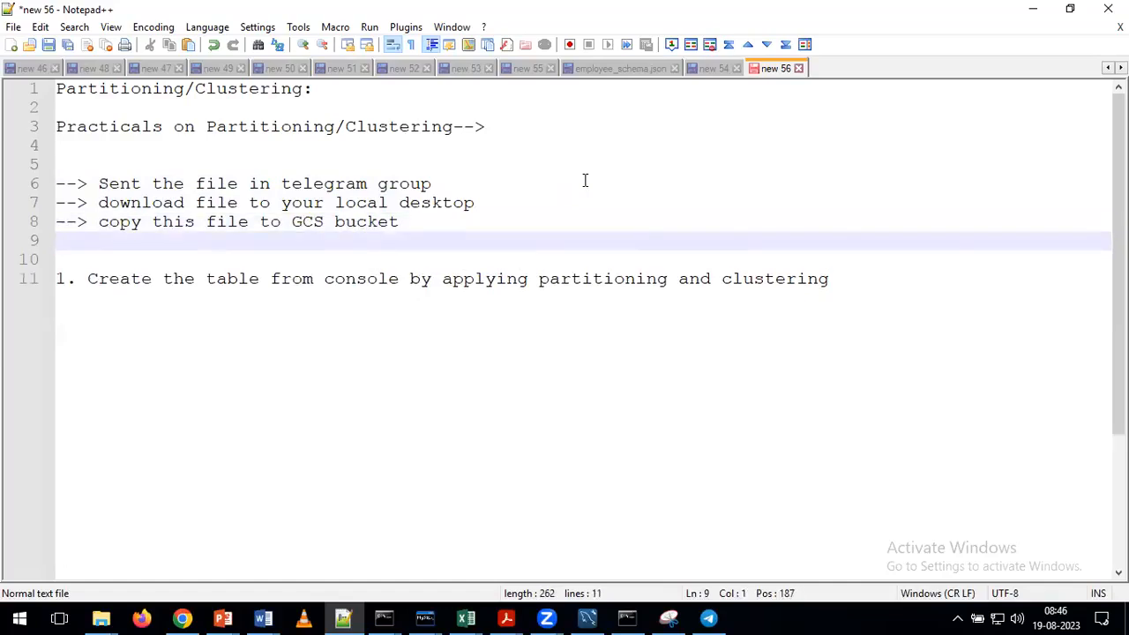
pyautogui.write('gsutil cp ')
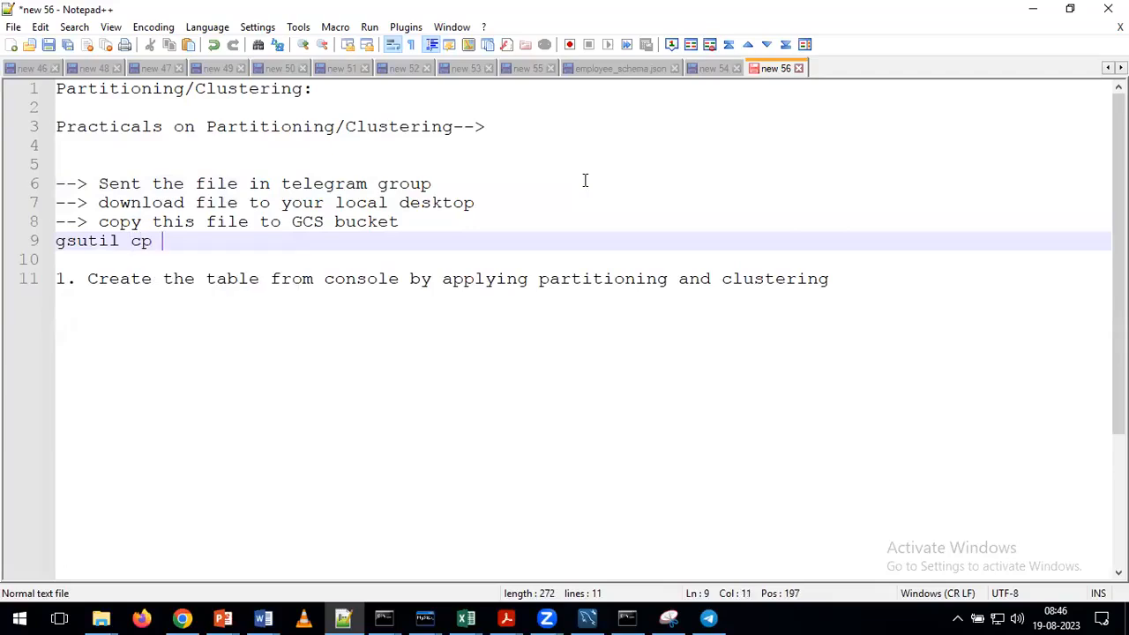
pyautogui.write('localpath ')
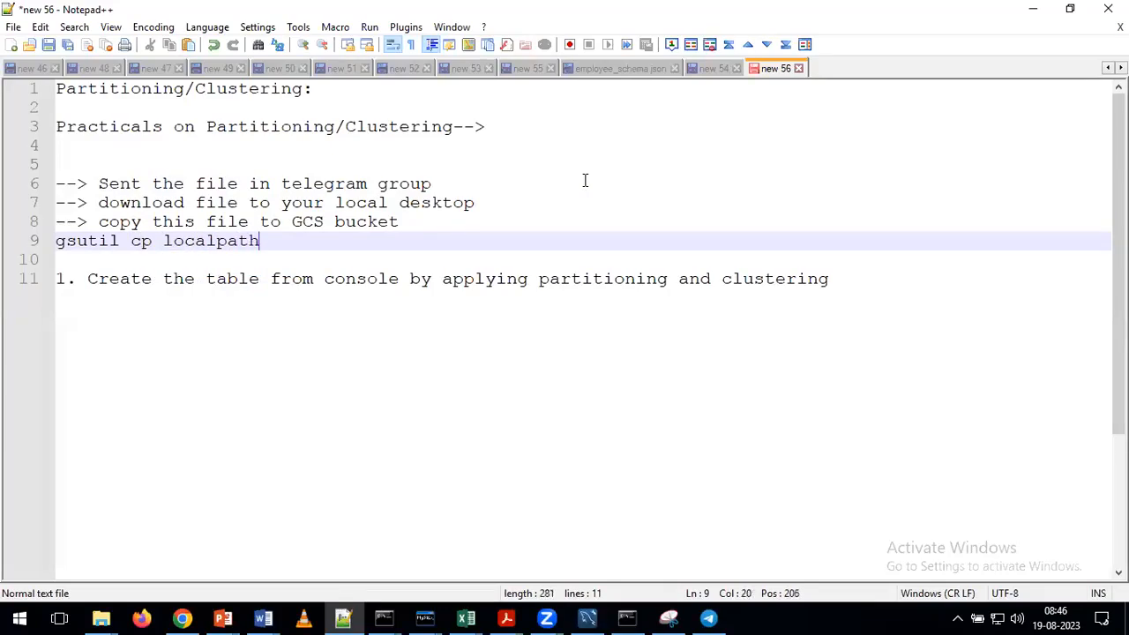
pyautogui.write('gcspath')
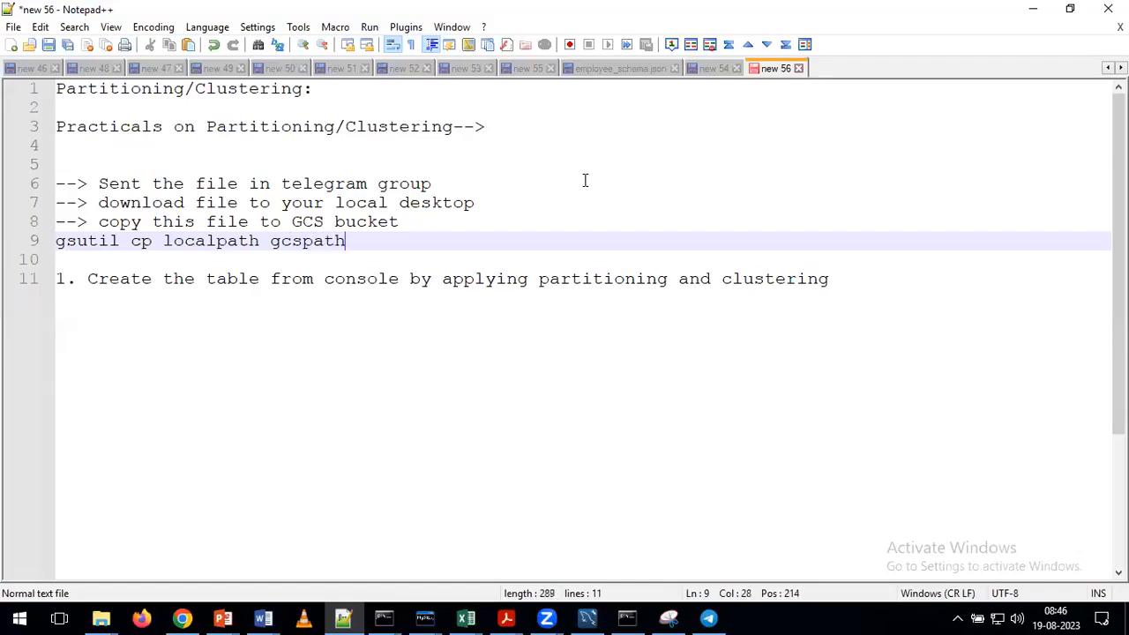
pyautogui.press('Left')
pyautogui.press('Left')
pyautogui.press('Left')
pyautogui.press('Left')
pyautogui.write('bucket')
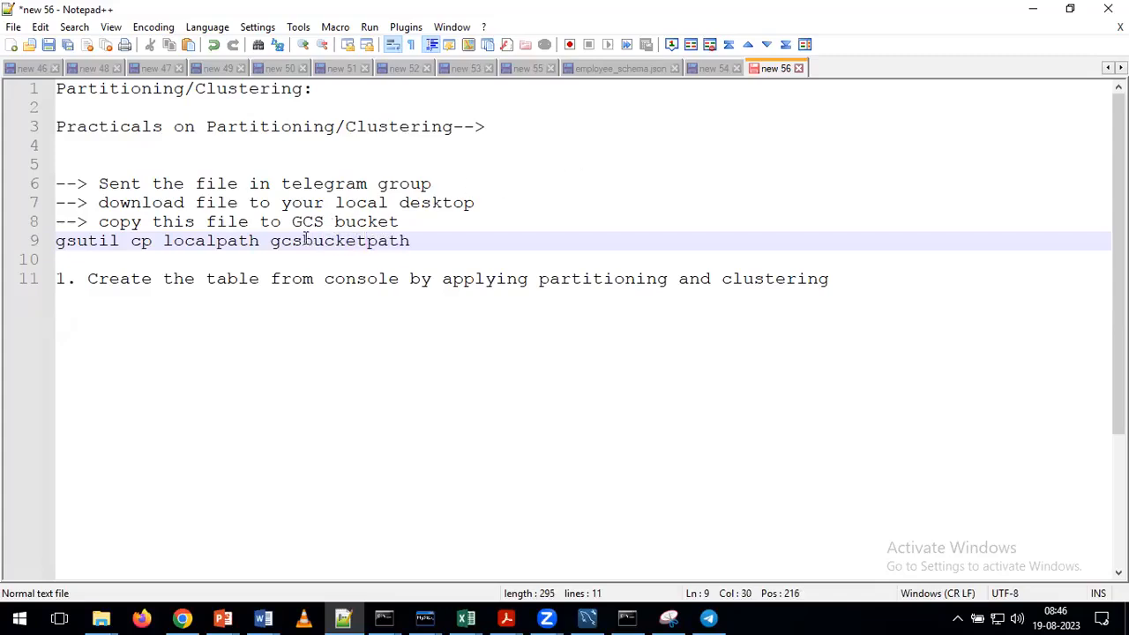
# - Append the remark "[from console also you can do this]" to the end of the gsutil command line
pyautogui.click(425, 240)
pyautogui.write('[from console also you can')
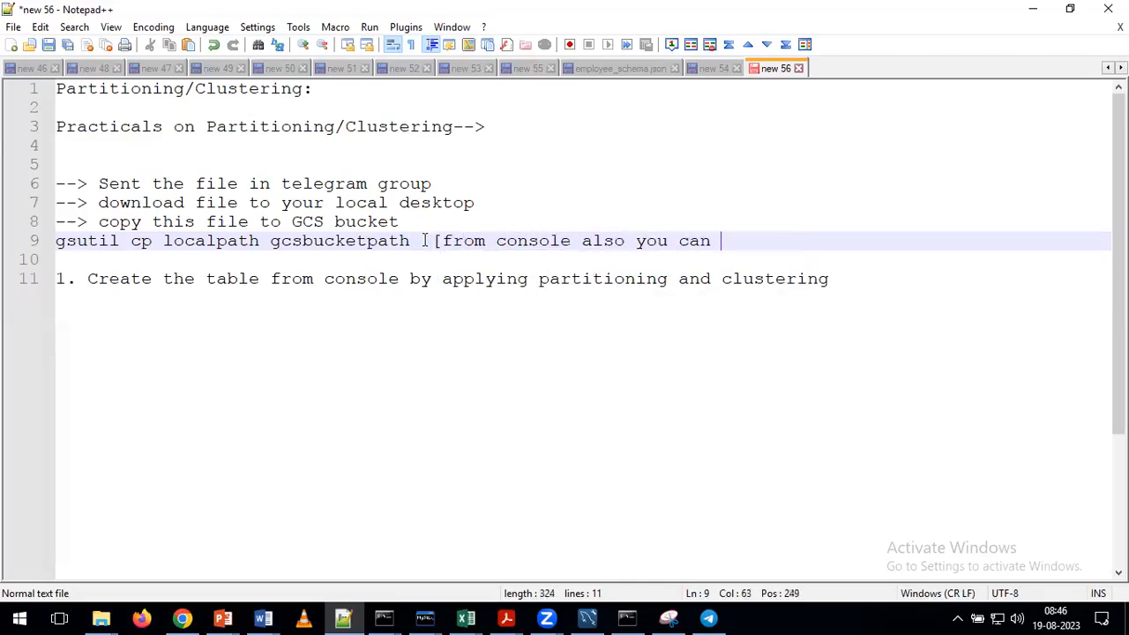
pyautogui.write('do this')
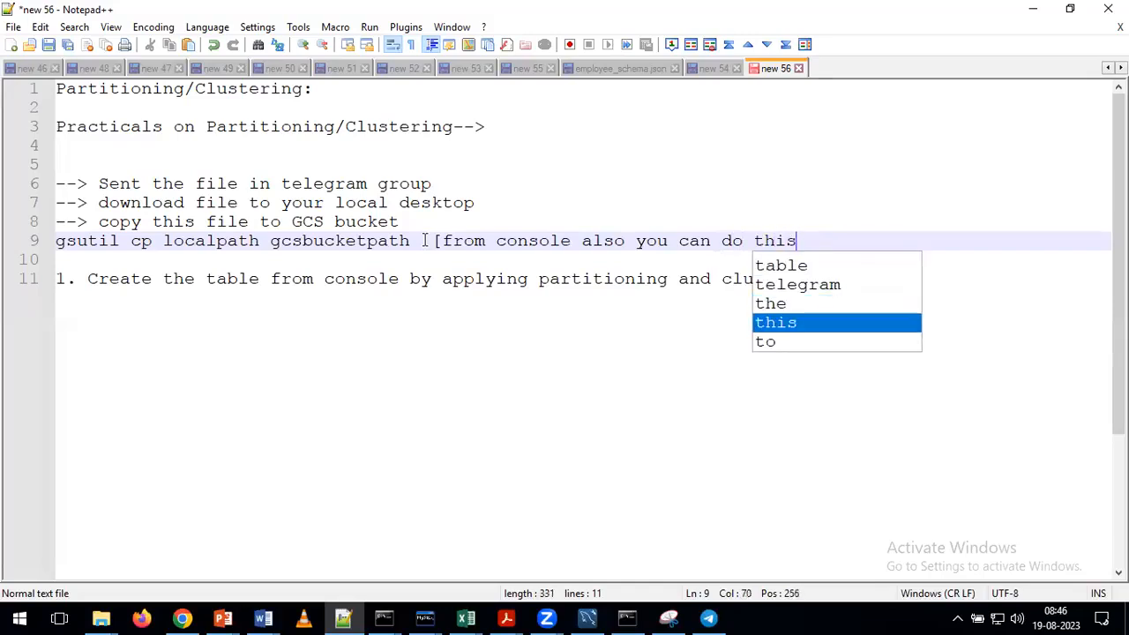
pyautogui.write(']')
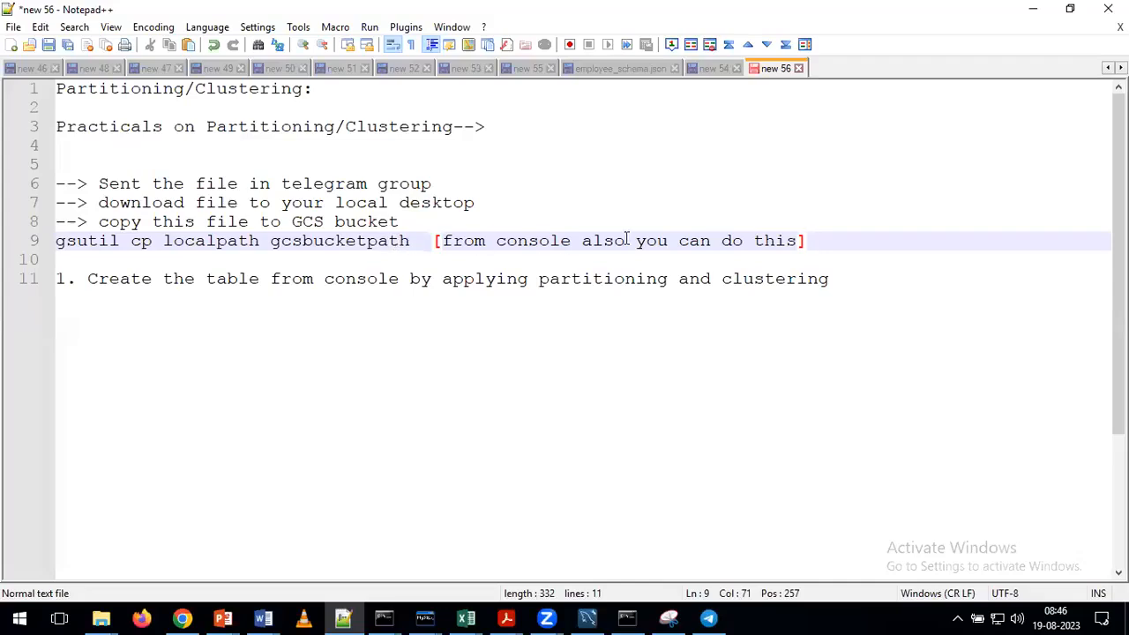
# - Add the line "--> Open Bigquery console" below the gsutil command
pyautogui.press('Return')
pyautogui.write('--')
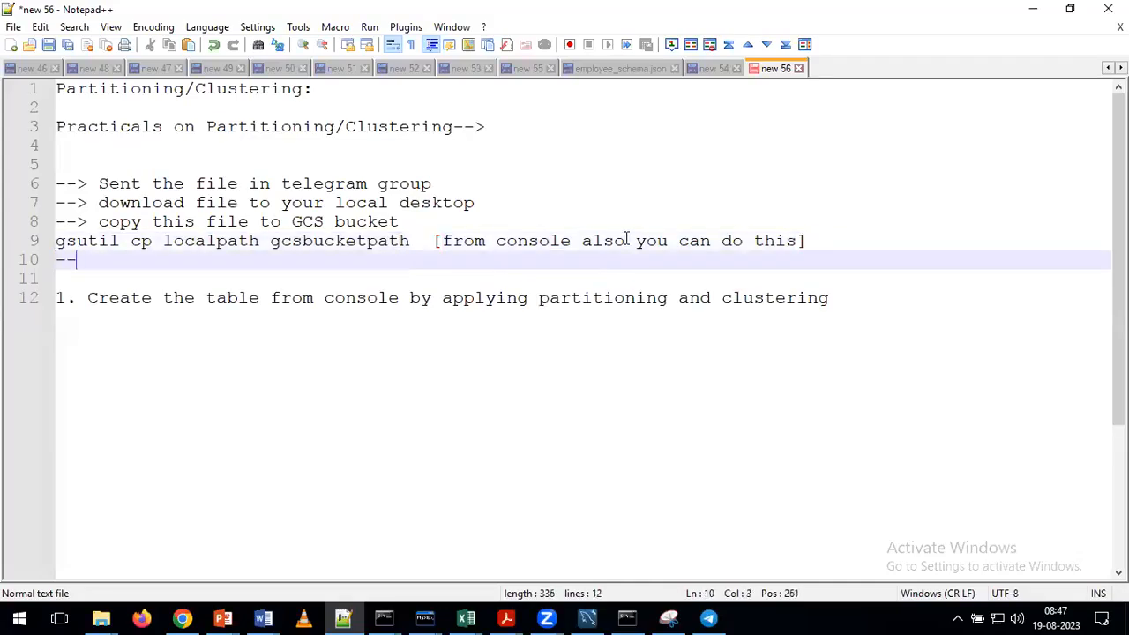
pyautogui.write('>')
pyautogui.write('Open ')
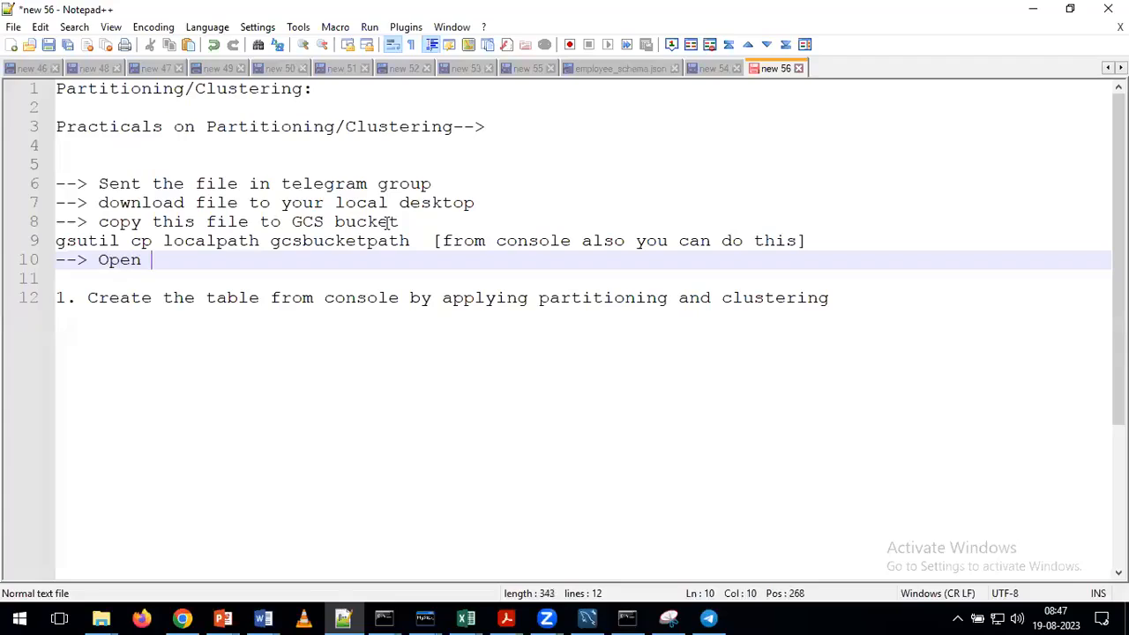
pyautogui.write('Bigquery ')
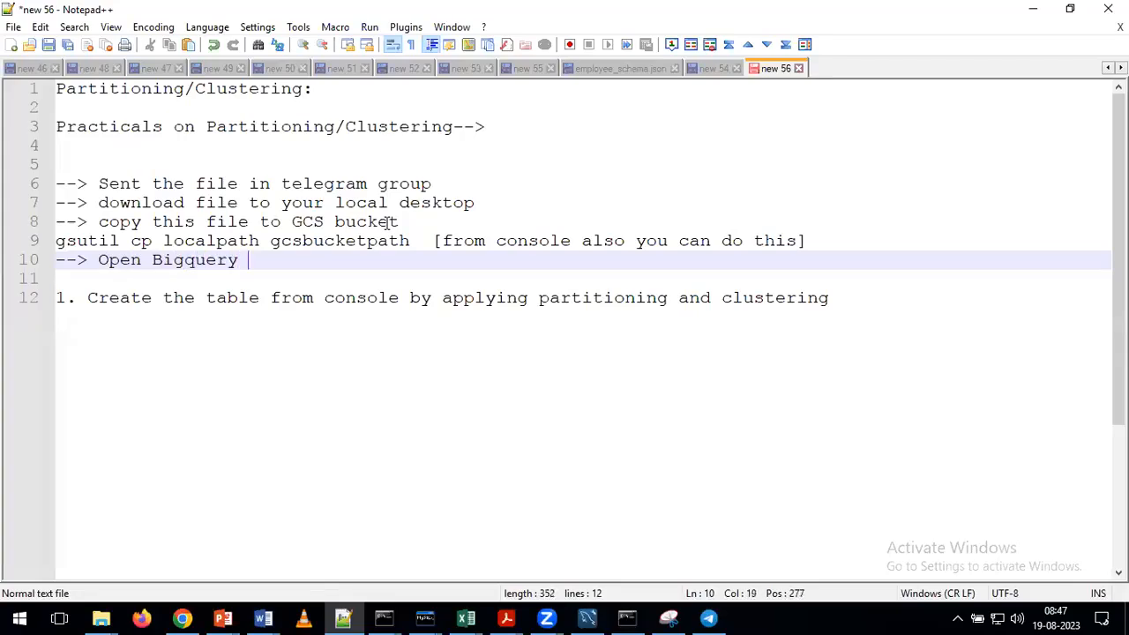
pyautogui.write('console')
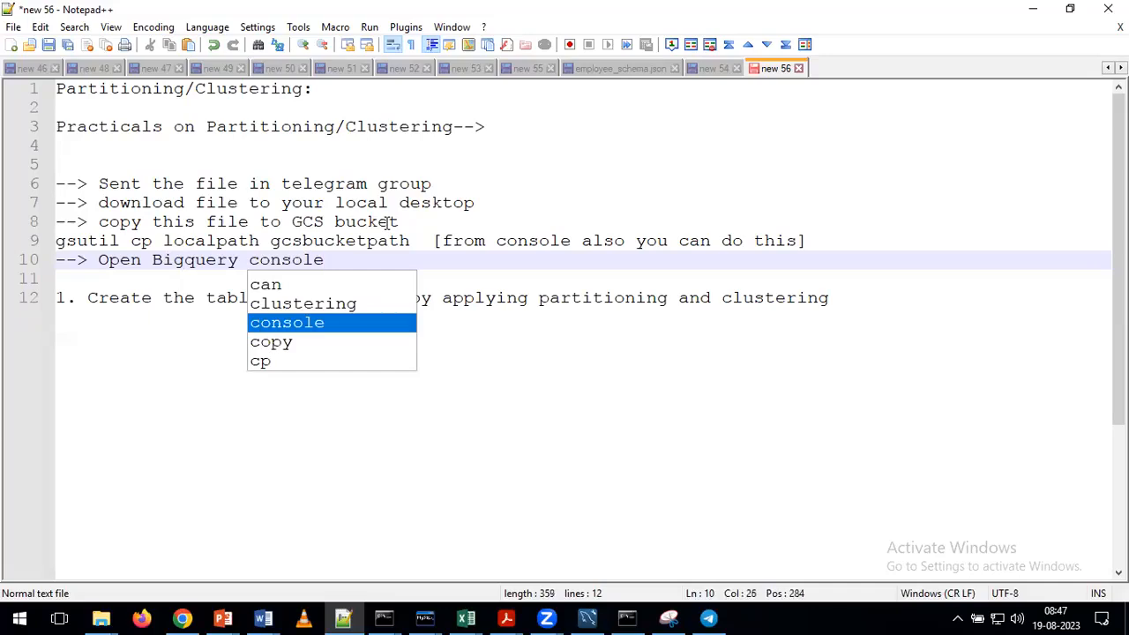
pyautogui.click(180, 276)
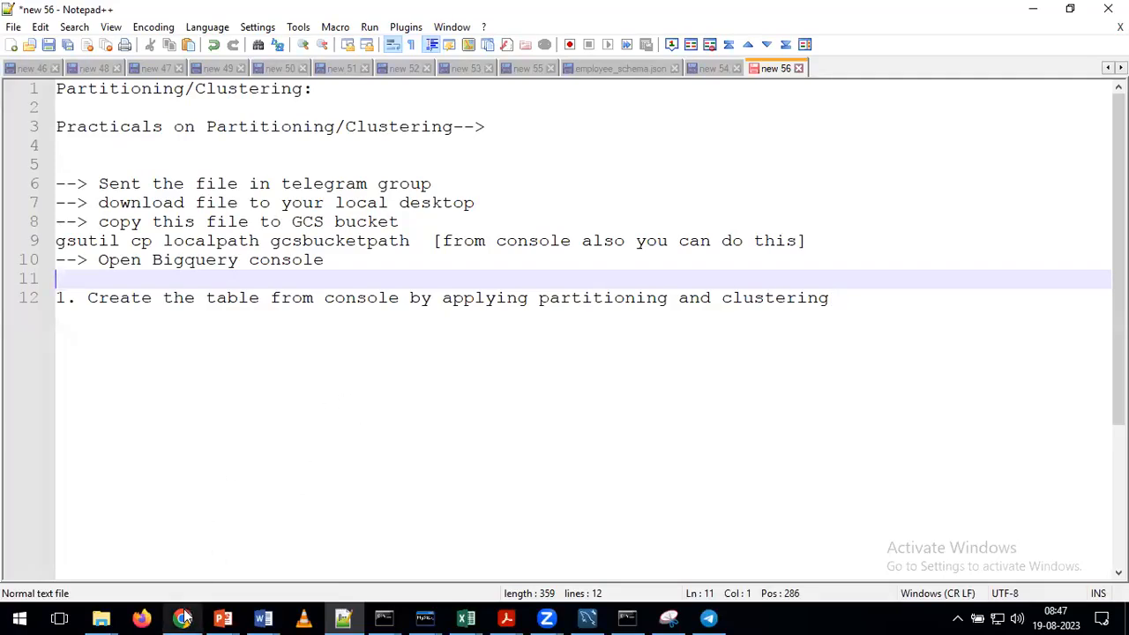
# - Switch back to BigQuery in Chrome and quit the open table creation form without saving
pyautogui.moveTo(183, 617)
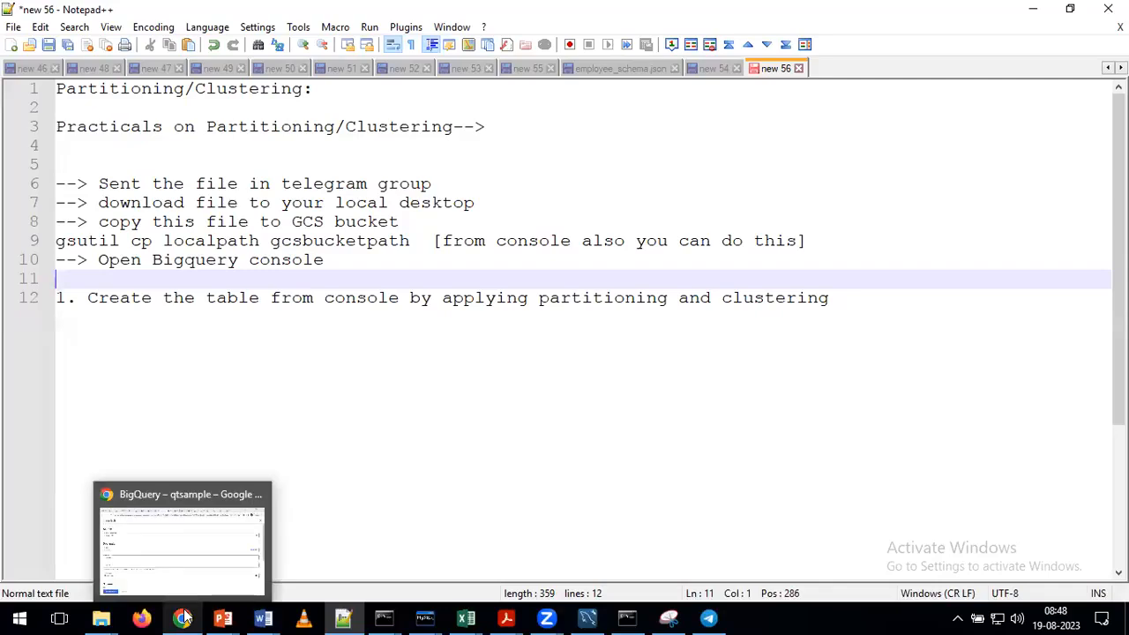
pyautogui.click(183, 617)
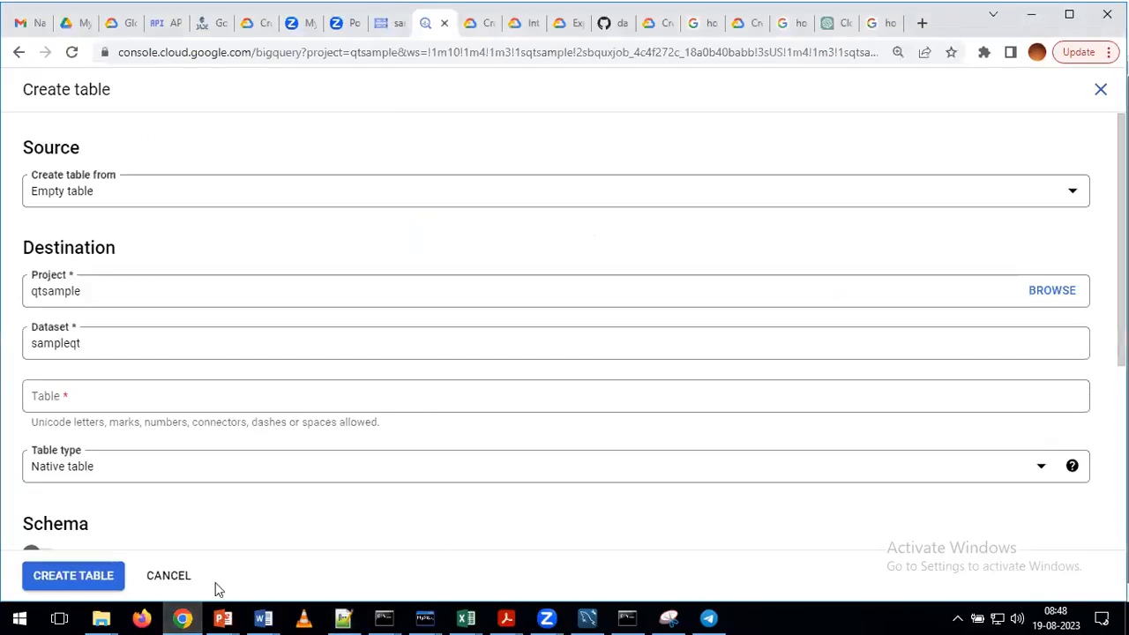
pyautogui.click(167, 578)
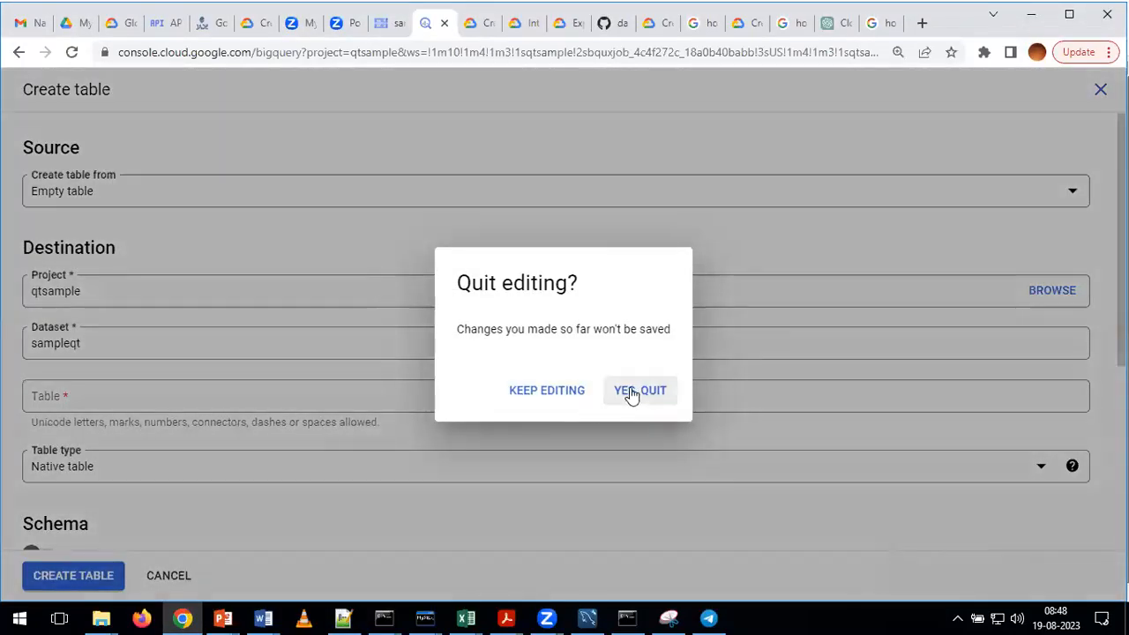
pyautogui.press('Return')
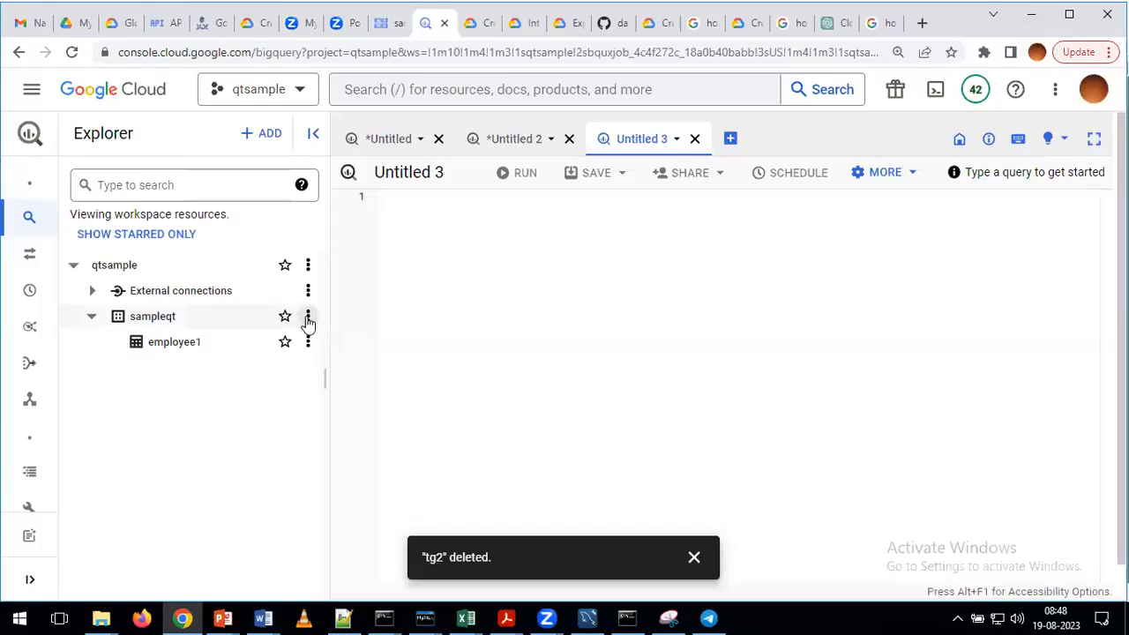
# - Start creating a new table in the sampleqt dataset with Google Cloud Storage as its source
pyautogui.click(308, 320)
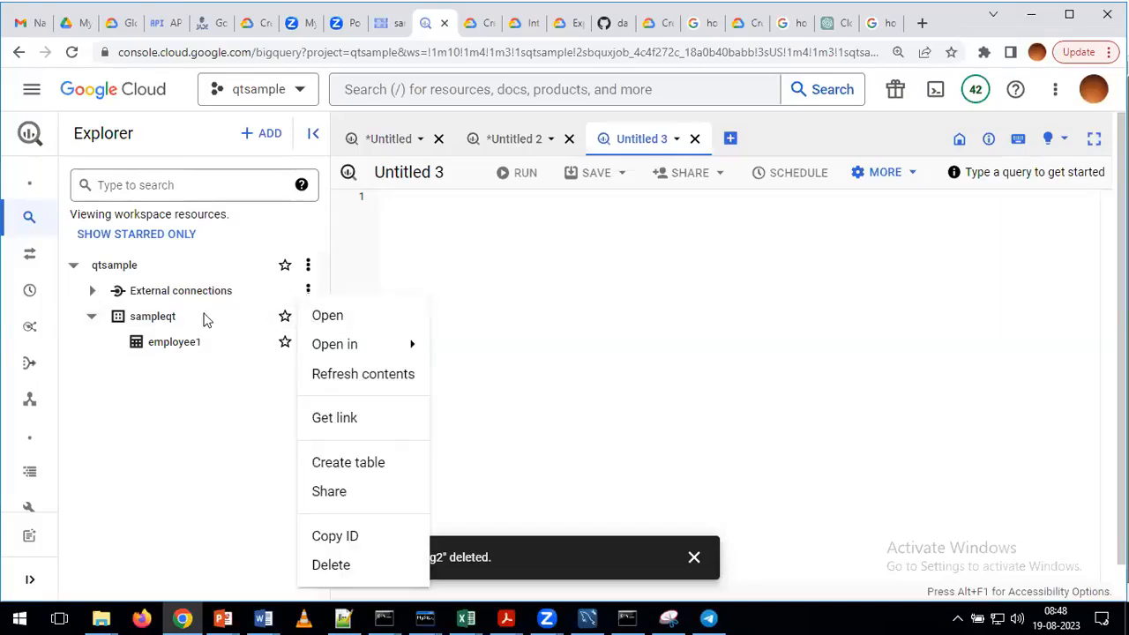
pyautogui.click(329, 467)
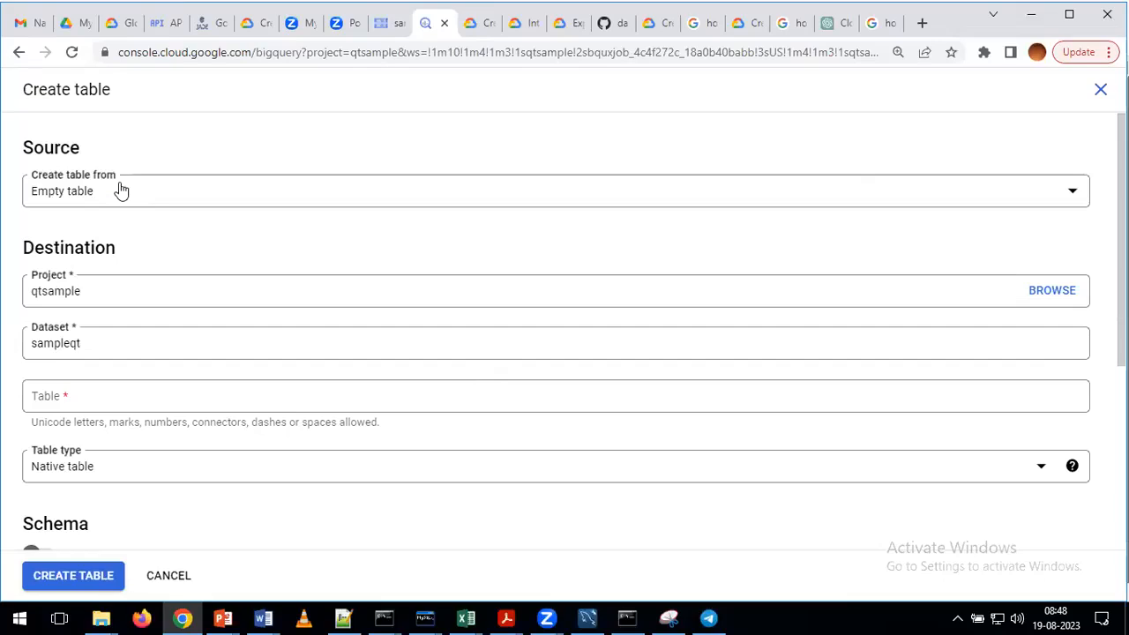
pyautogui.click(1067, 203)
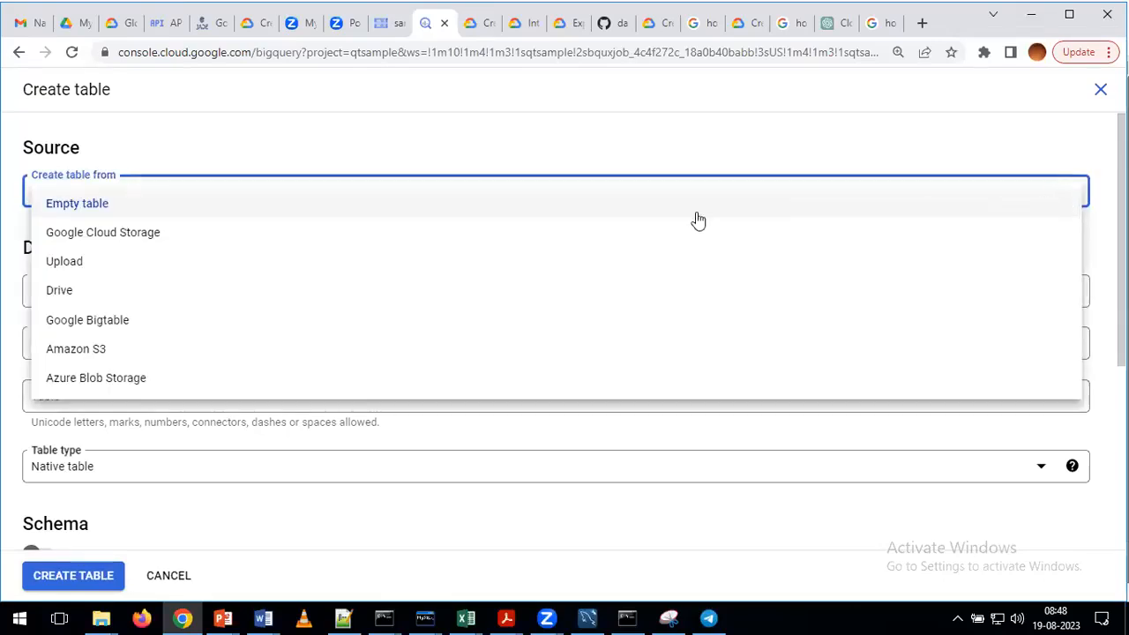
pyautogui.click(128, 235)
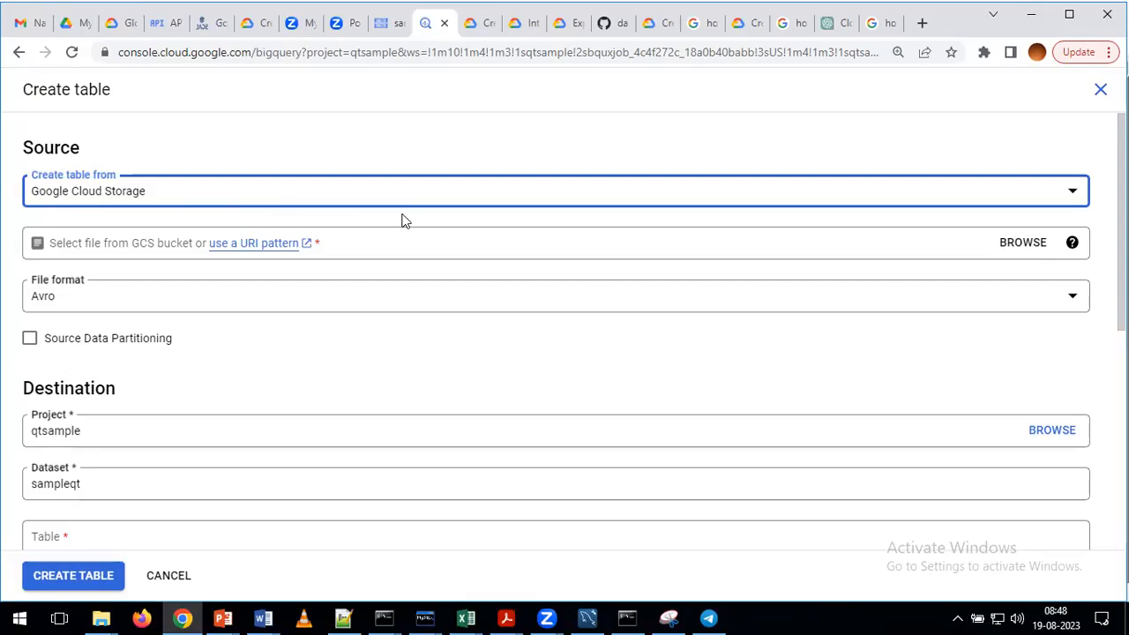
# - Choose employee_1.csv from the sampleb19cde bucket as the table's source file
pyautogui.click(1026, 246)
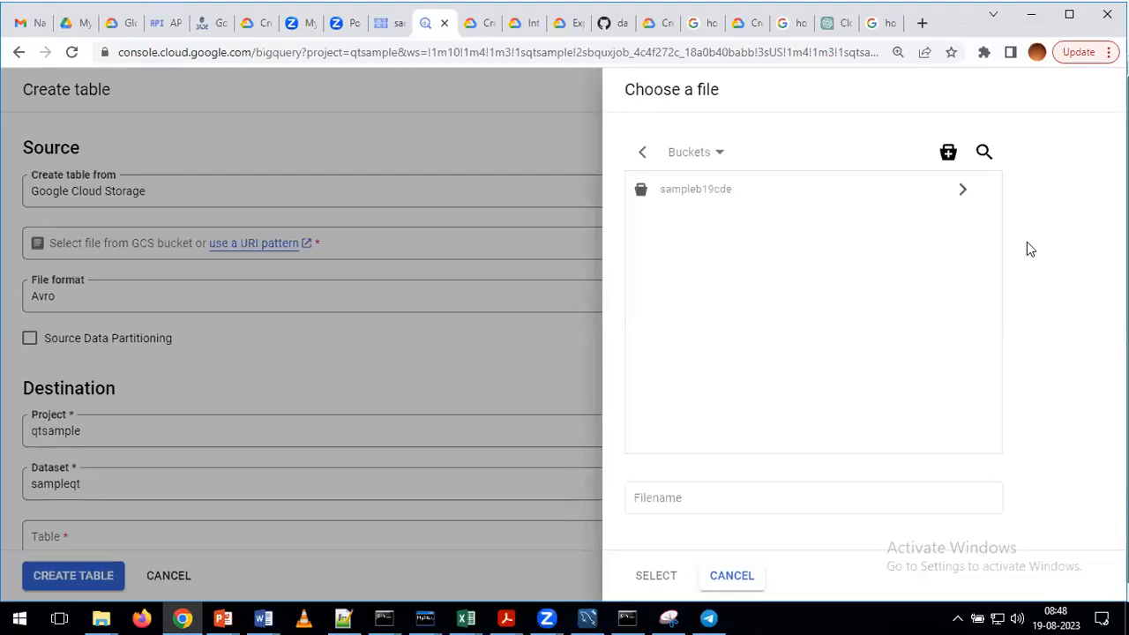
pyautogui.click(960, 194)
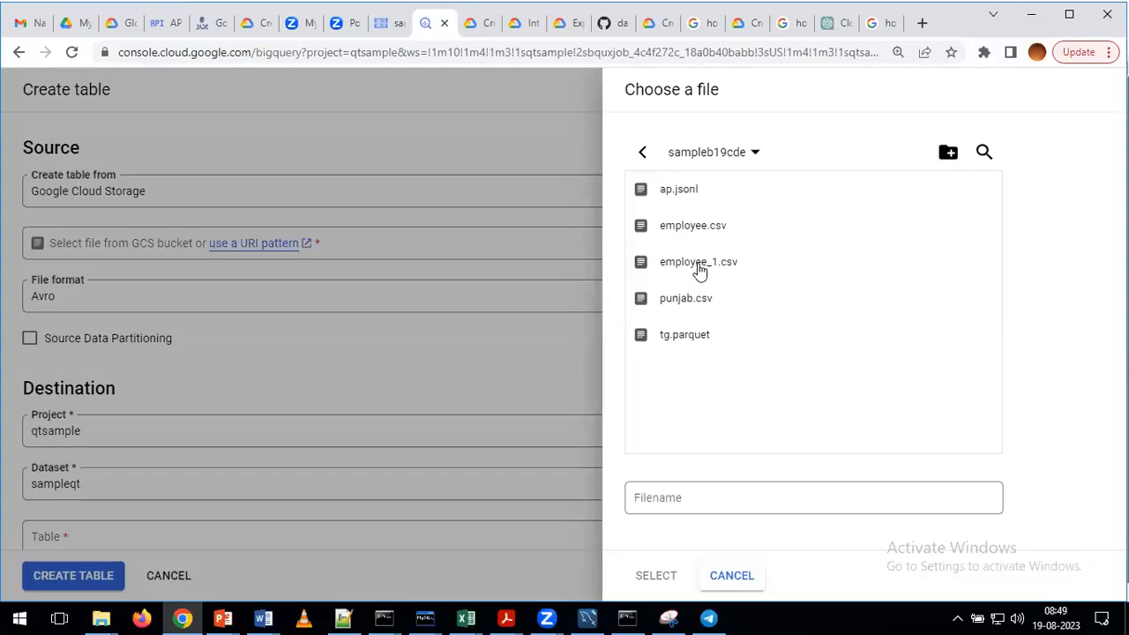
pyautogui.click(699, 264)
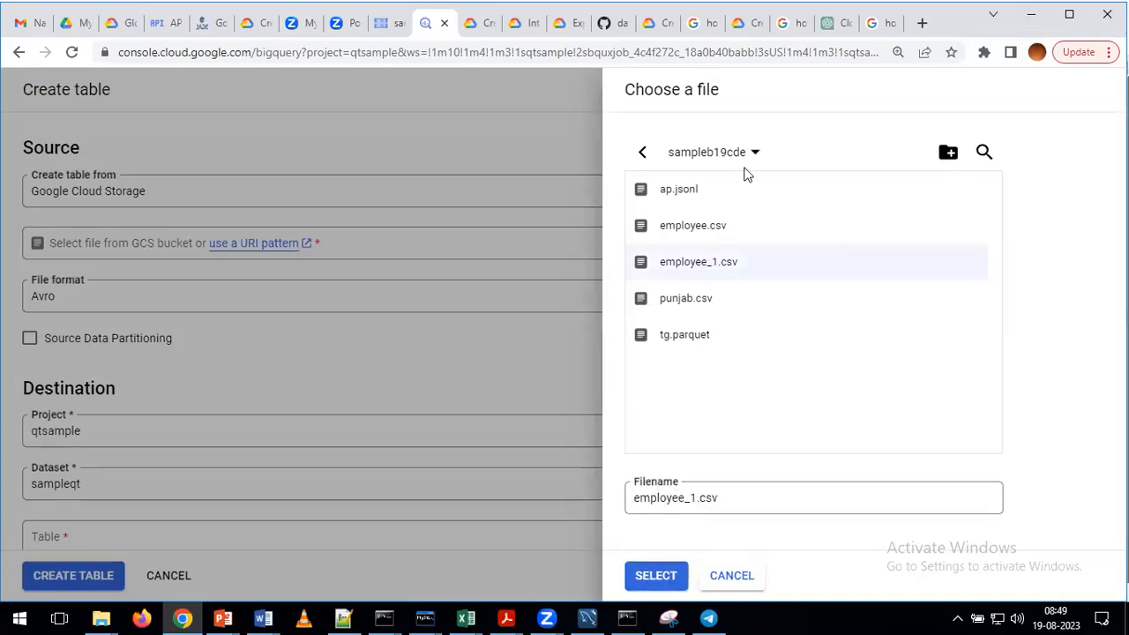
pyautogui.click(660, 580)
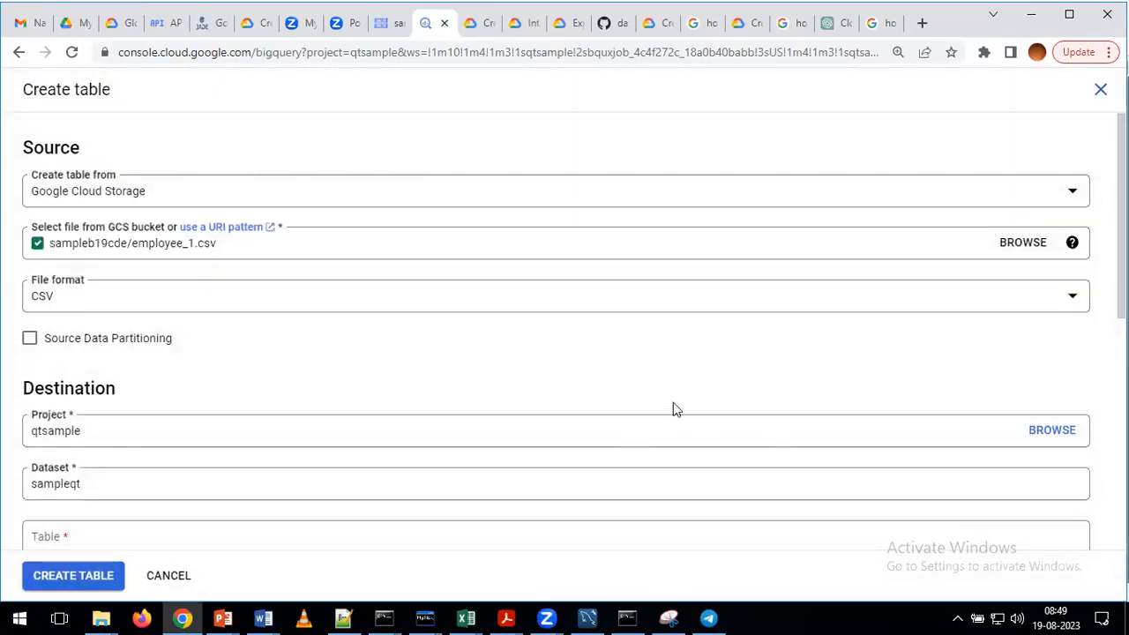
# - Name the destination table empPartitionConsole
pyautogui.scroll(-2, 645, 371)
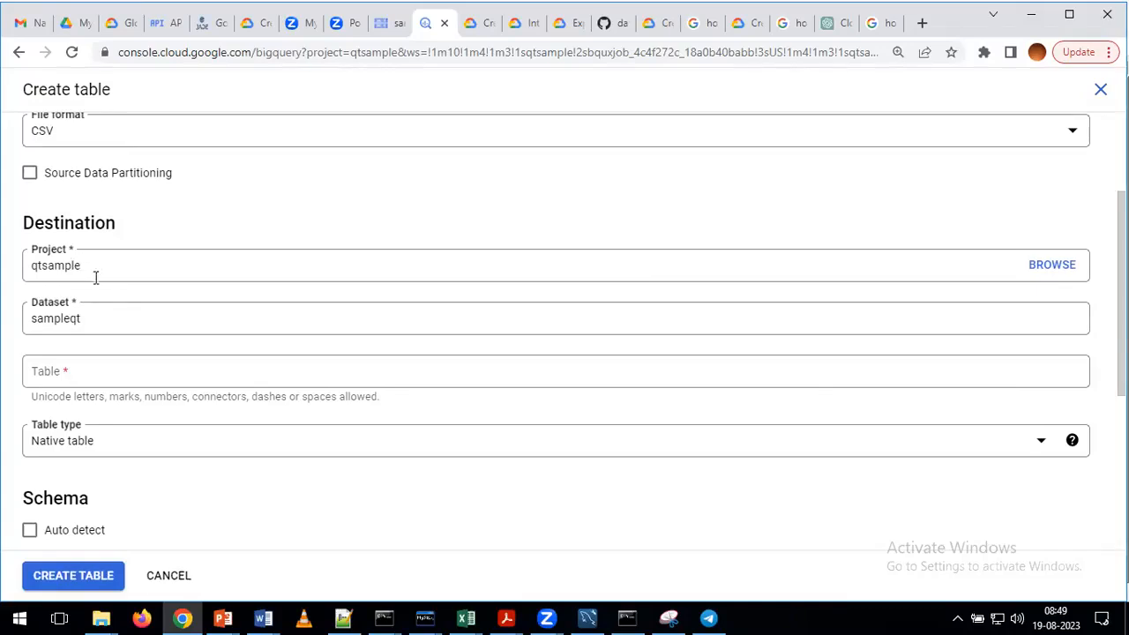
pyautogui.click(89, 373)
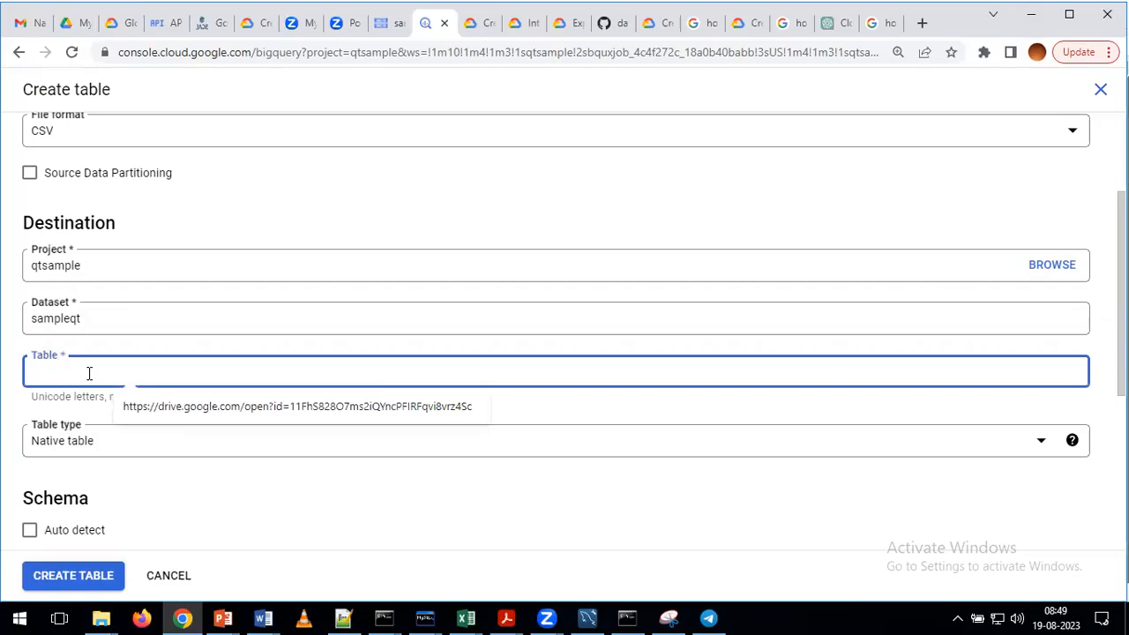
pyautogui.write('employeePartitionConsole')
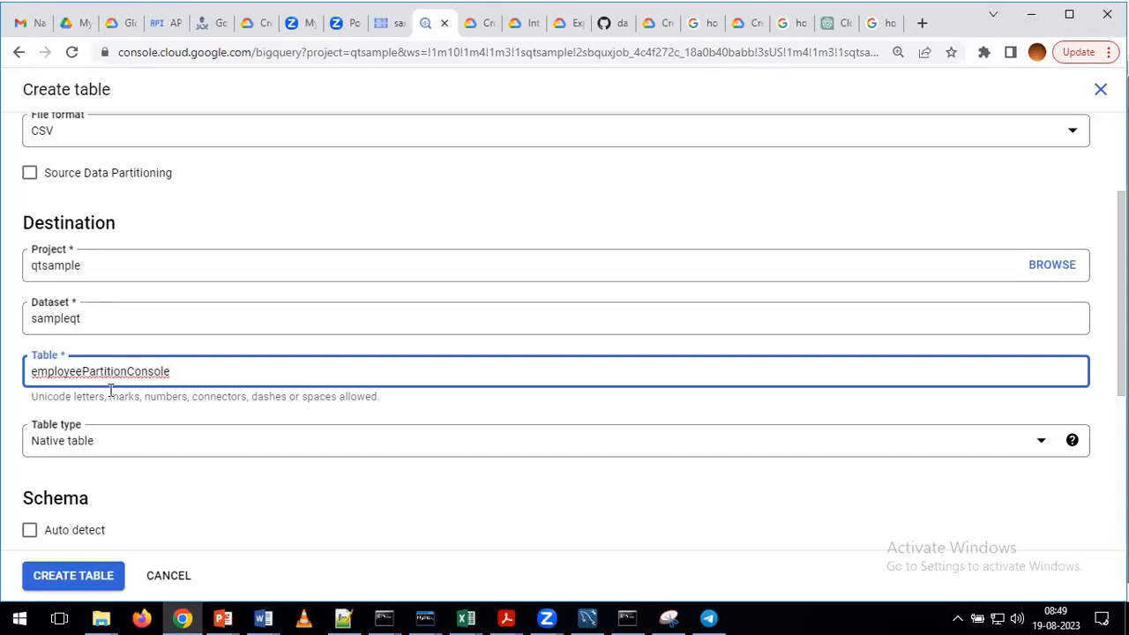
pyautogui.moveTo(82, 371); pyautogui.dragTo(27, 374)
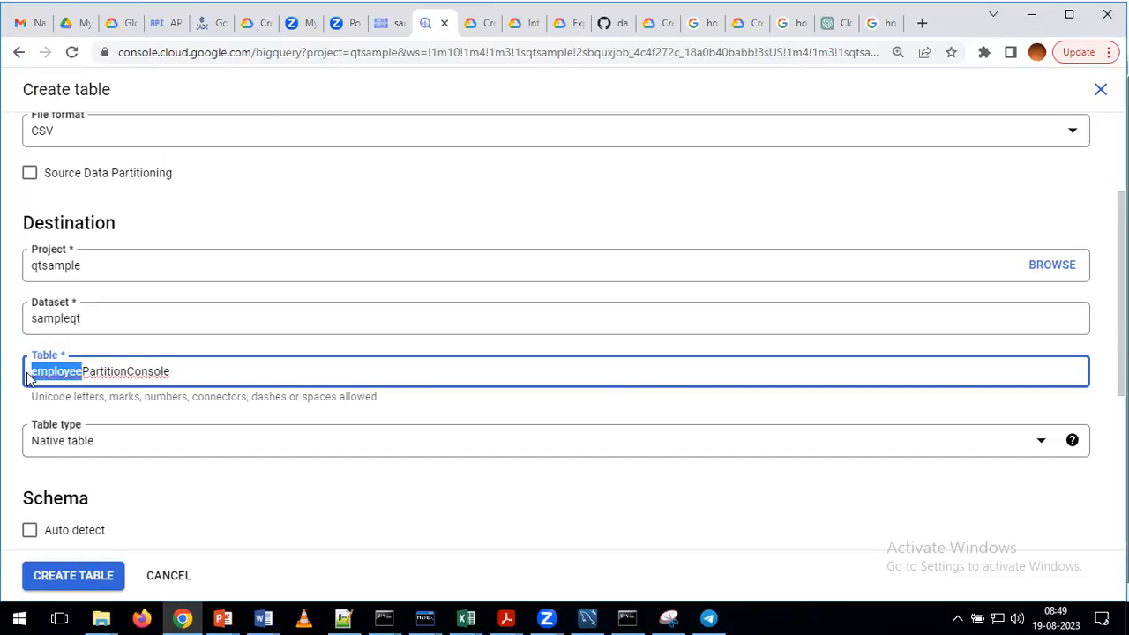
pyautogui.write('emp')
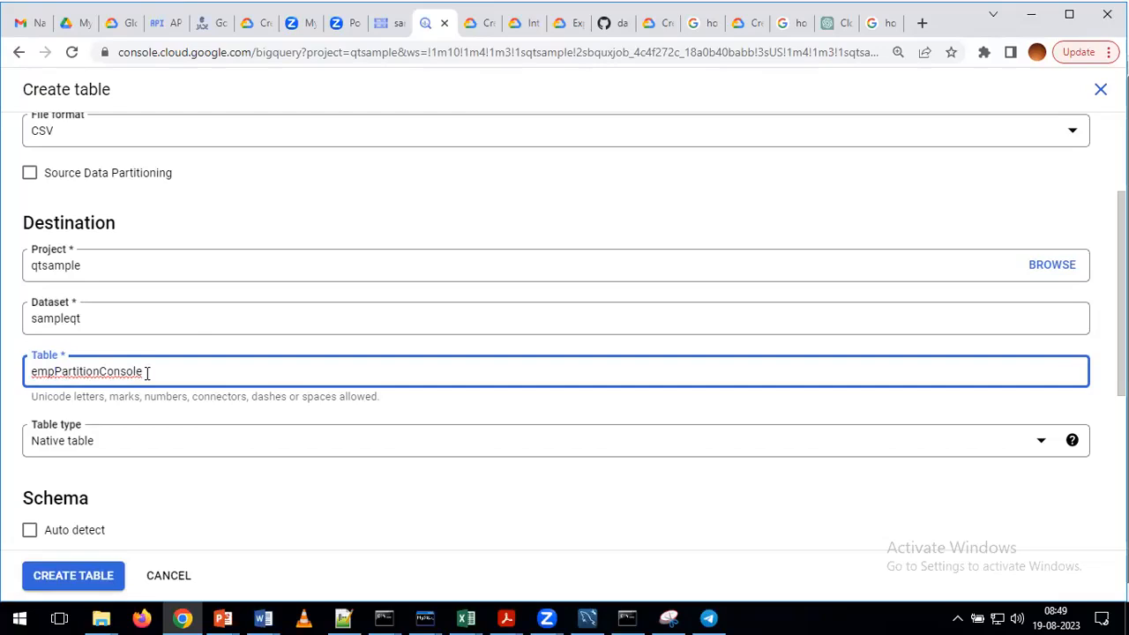
pyautogui.click(13, 483)
# - Try the External table type for the new table and return it to Native table
pyautogui.scroll(-2, 13, 484)
pyautogui.scroll(-1, 14, 484)
pyautogui.scroll(1, 13, 483)
pyautogui.scroll(1, 14, 484)
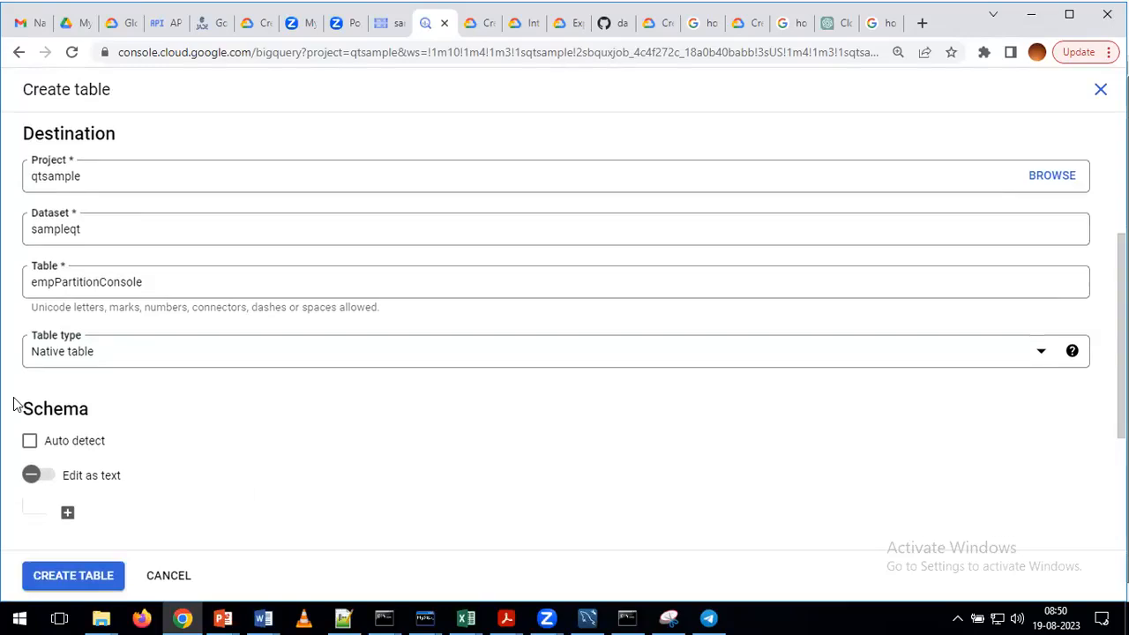
pyautogui.scroll(-2, 12, 398)
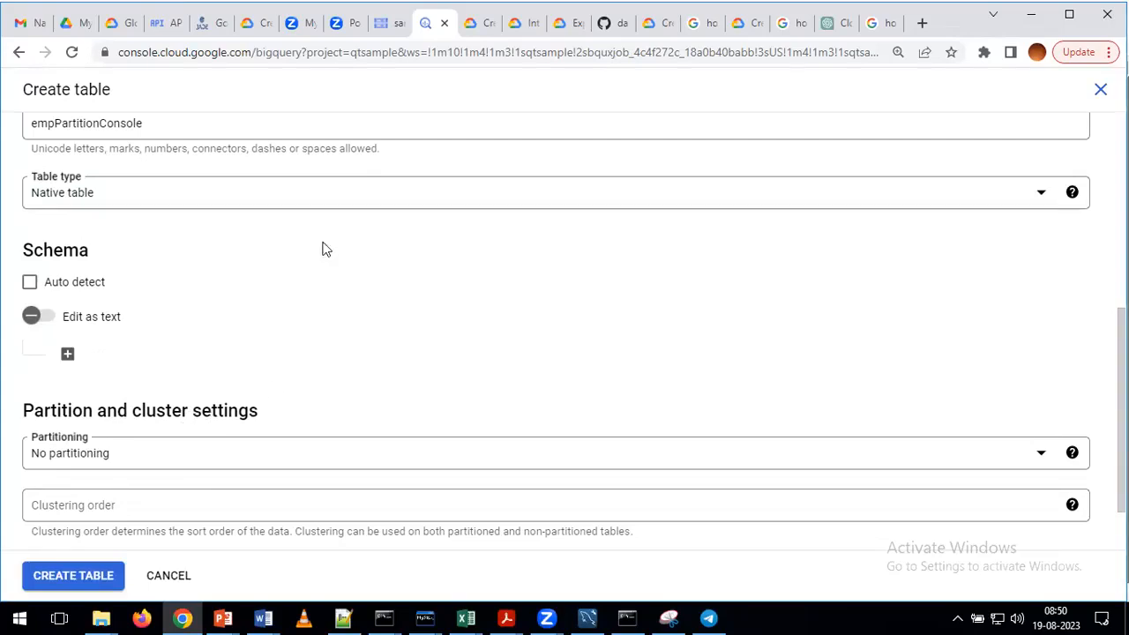
pyautogui.click(311, 204)
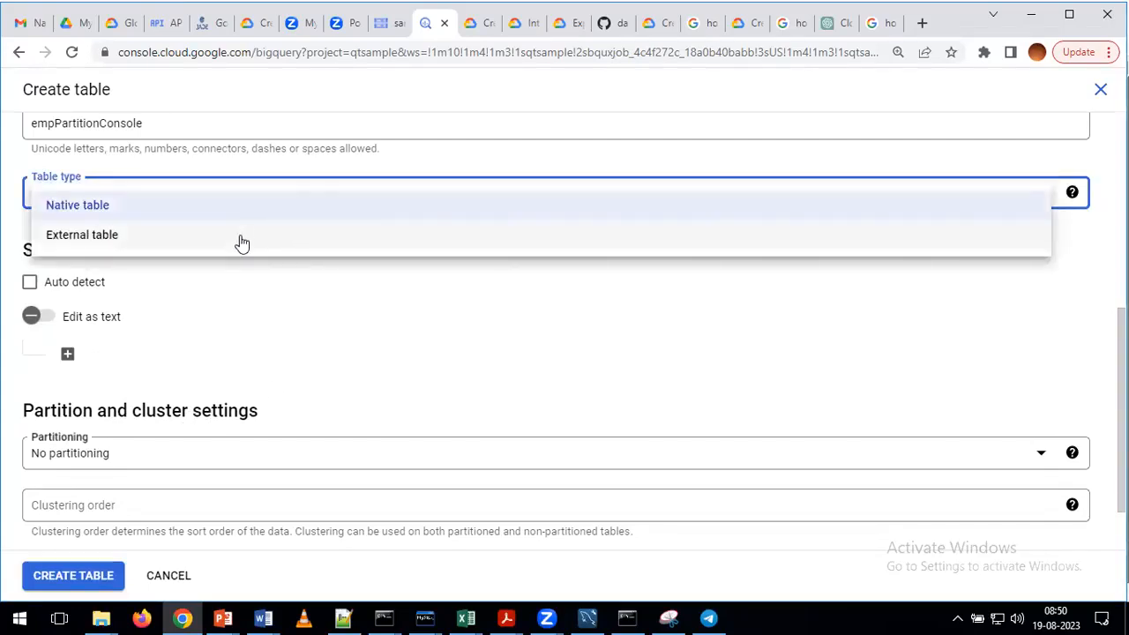
pyautogui.click(239, 236)
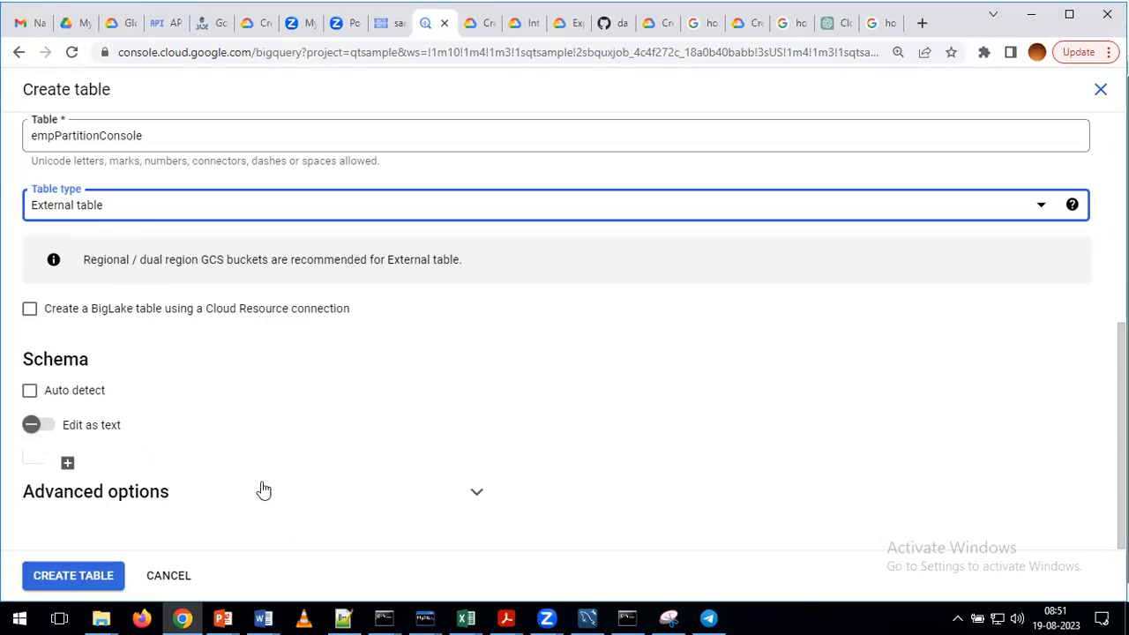
pyautogui.click(109, 216)
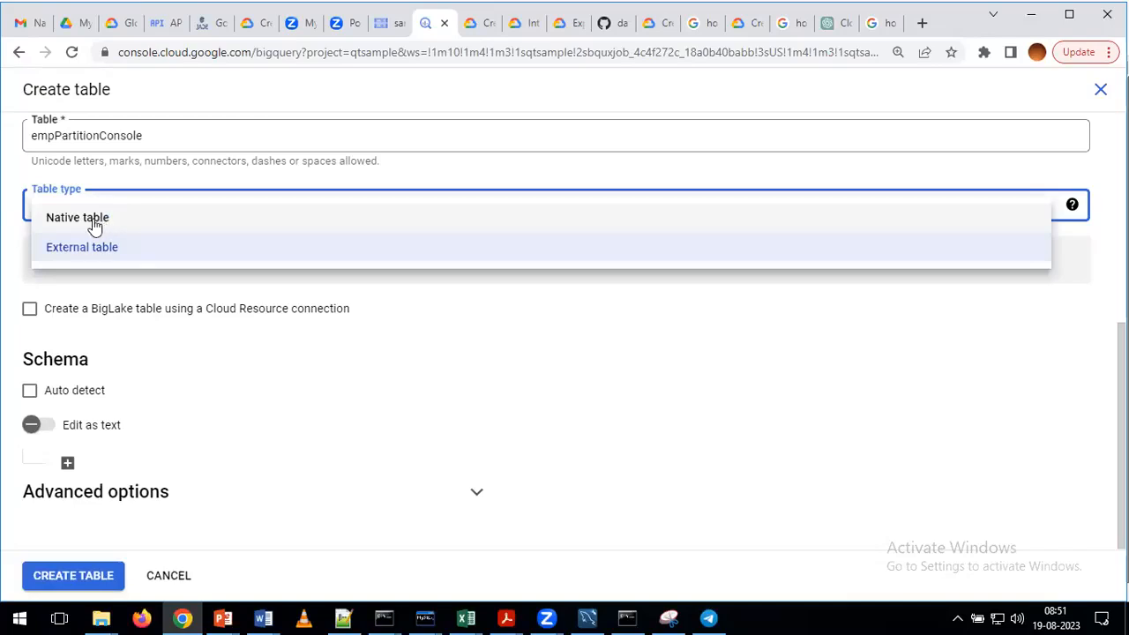
pyautogui.click(94, 223)
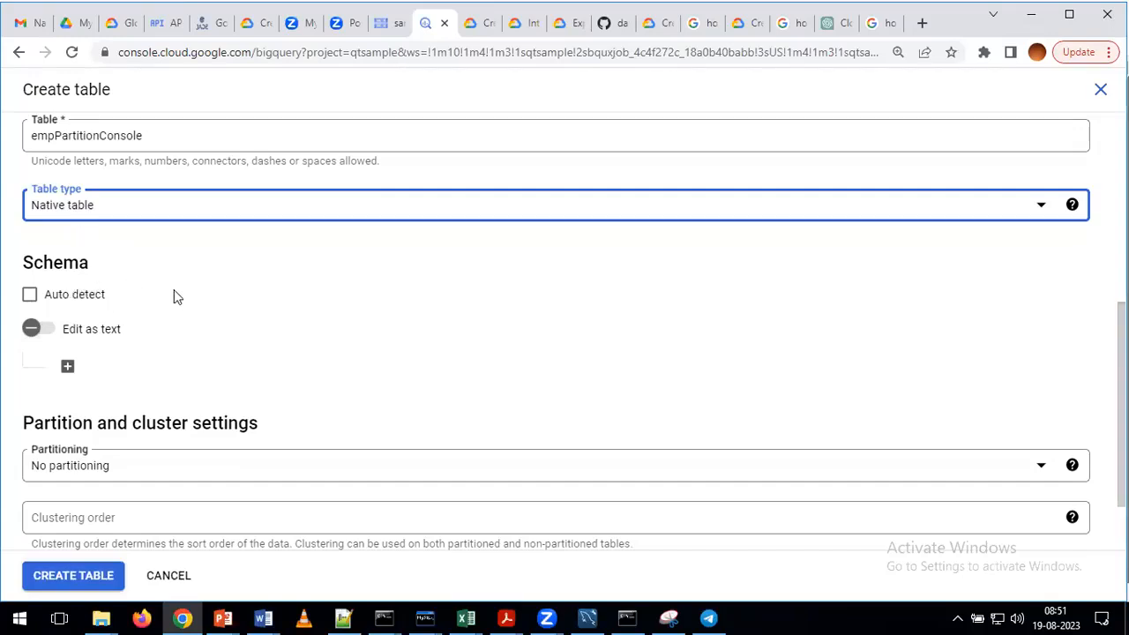
# - Enable schema auto detection and set the table's partitioning to Partition by ingestion time
pyautogui.click(31, 296)
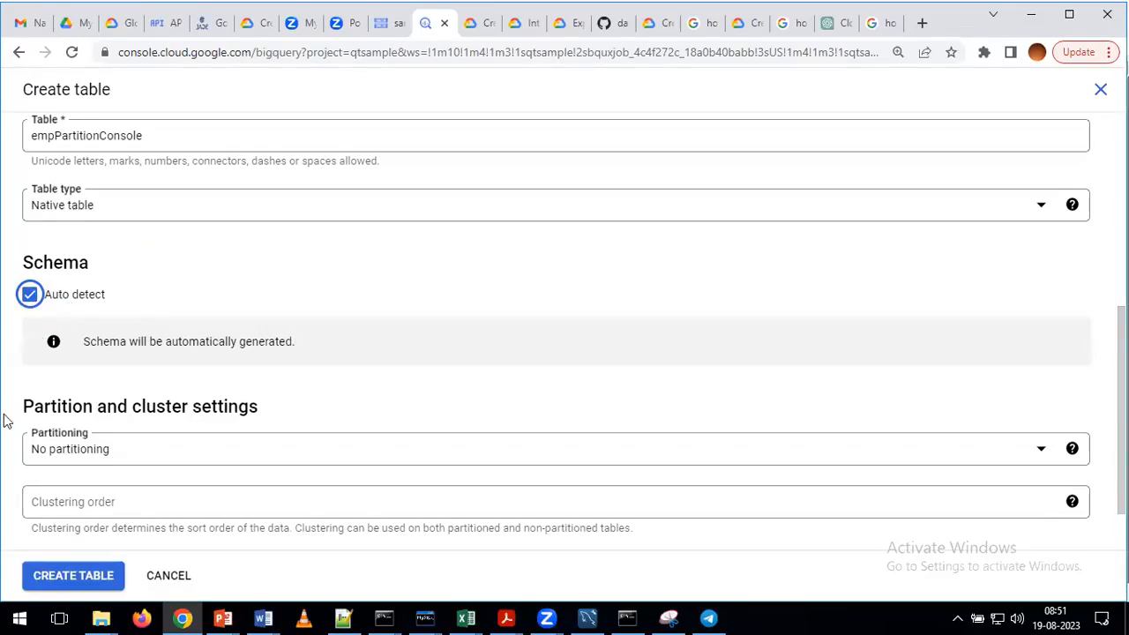
pyautogui.scroll(-1, 3, 421)
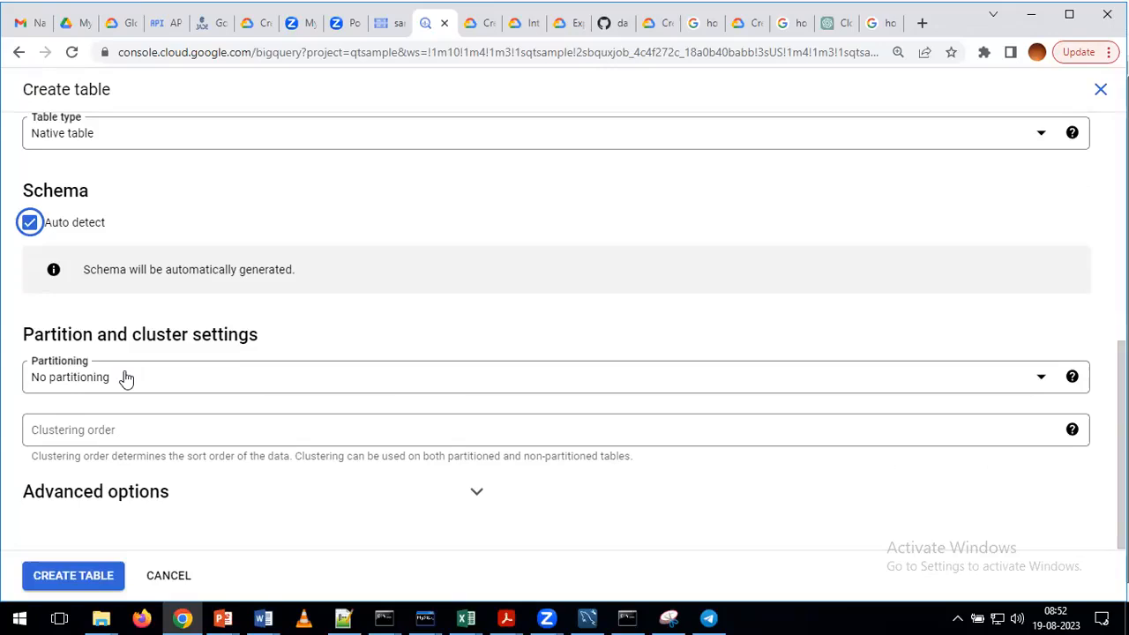
pyautogui.click(708, 387)
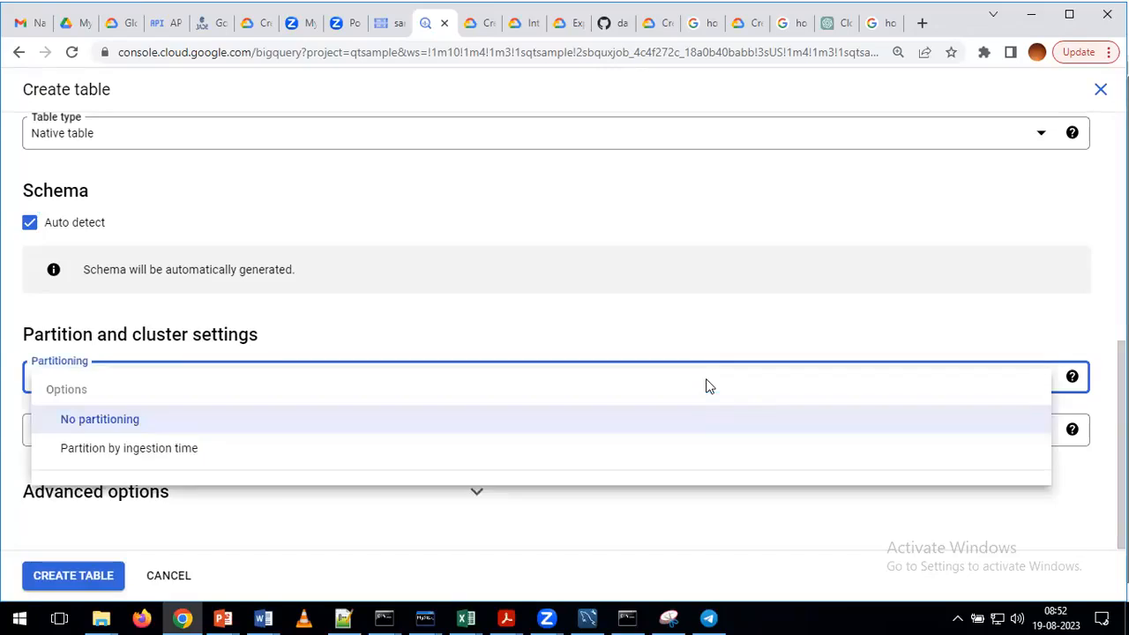
pyautogui.click(130, 450)
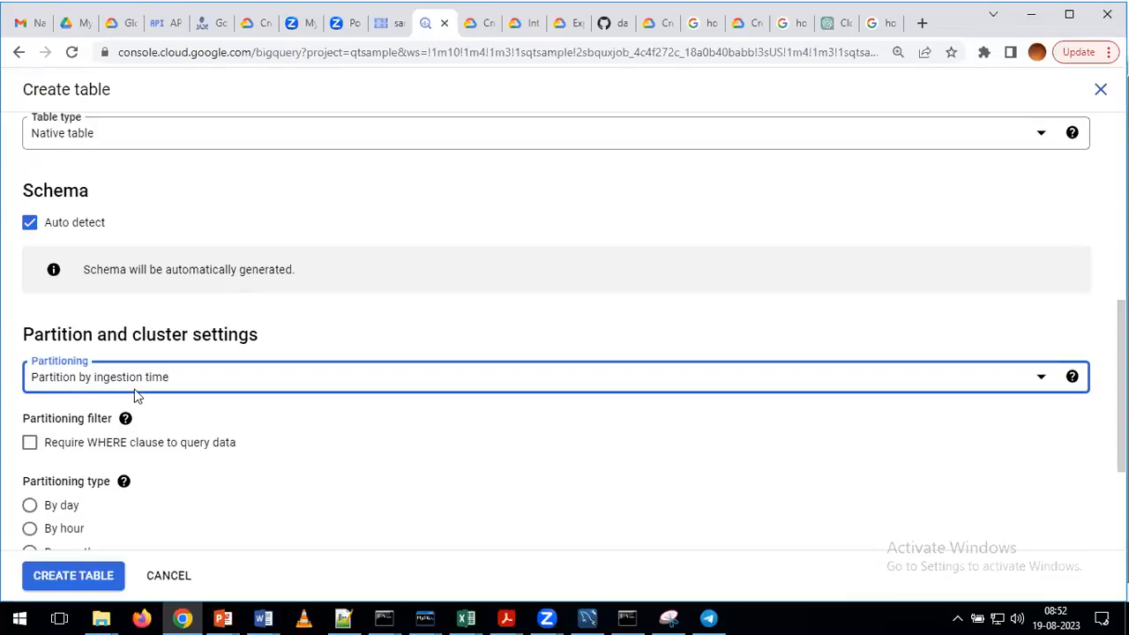
# - Switch to Notepad++ and add the line "partition by ingestion time ==>" two lines below the console table creation note
pyautogui.click(343, 618)
pyautogui.click(868, 312)
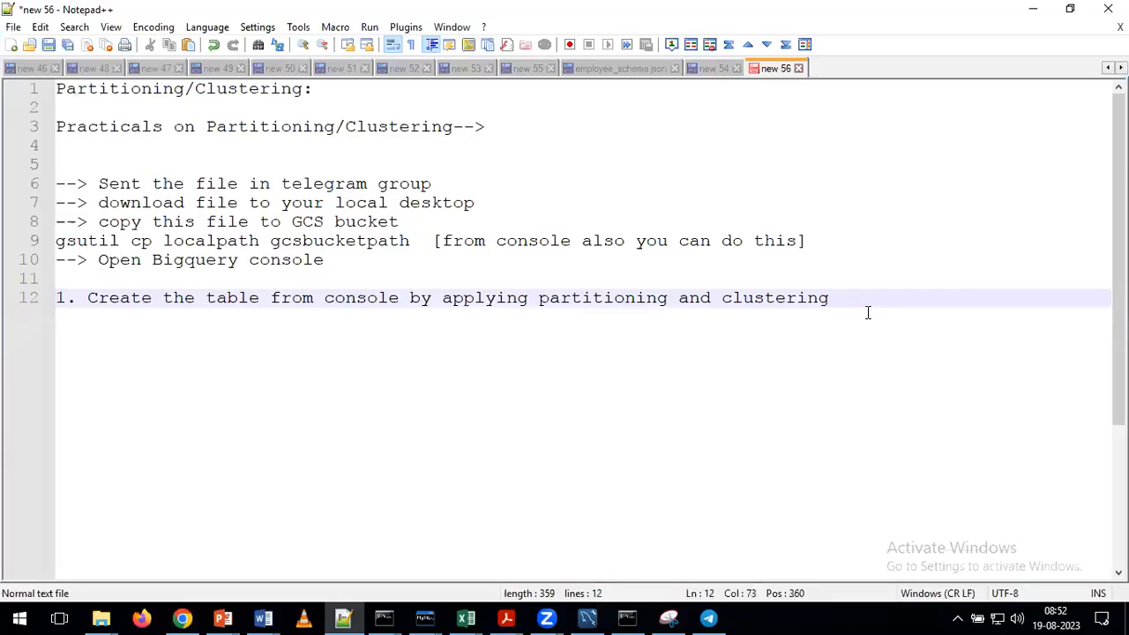
pyautogui.press('Return')
pyautogui.press('Return')
pyautogui.write('partiti')
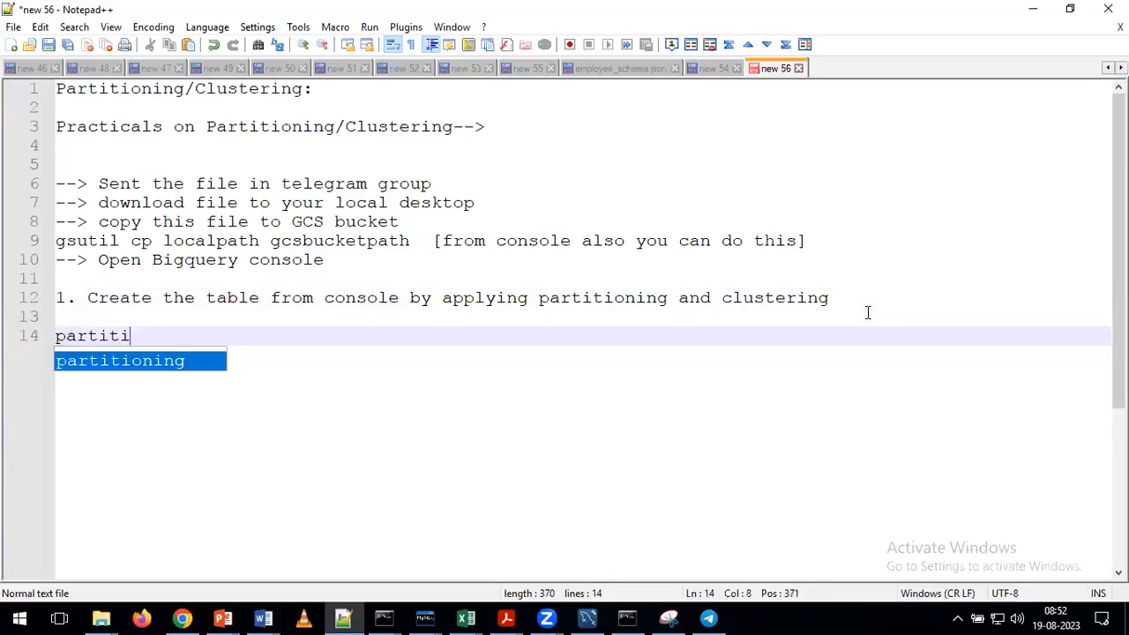
pyautogui.write('on by ingestion ')
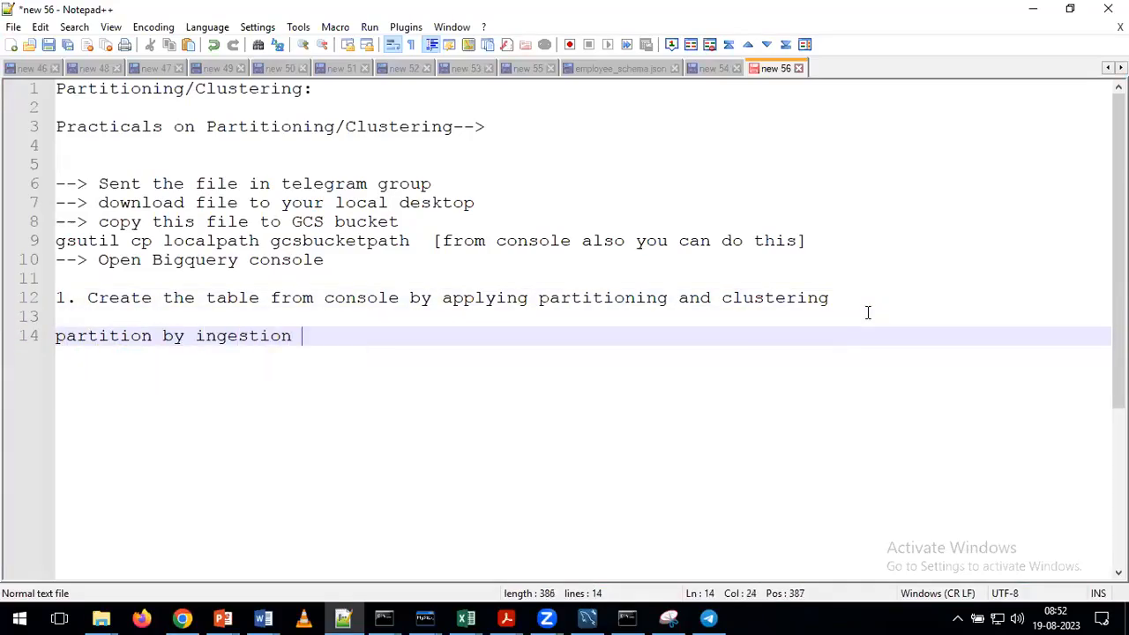
pyautogui.write('time ==>')
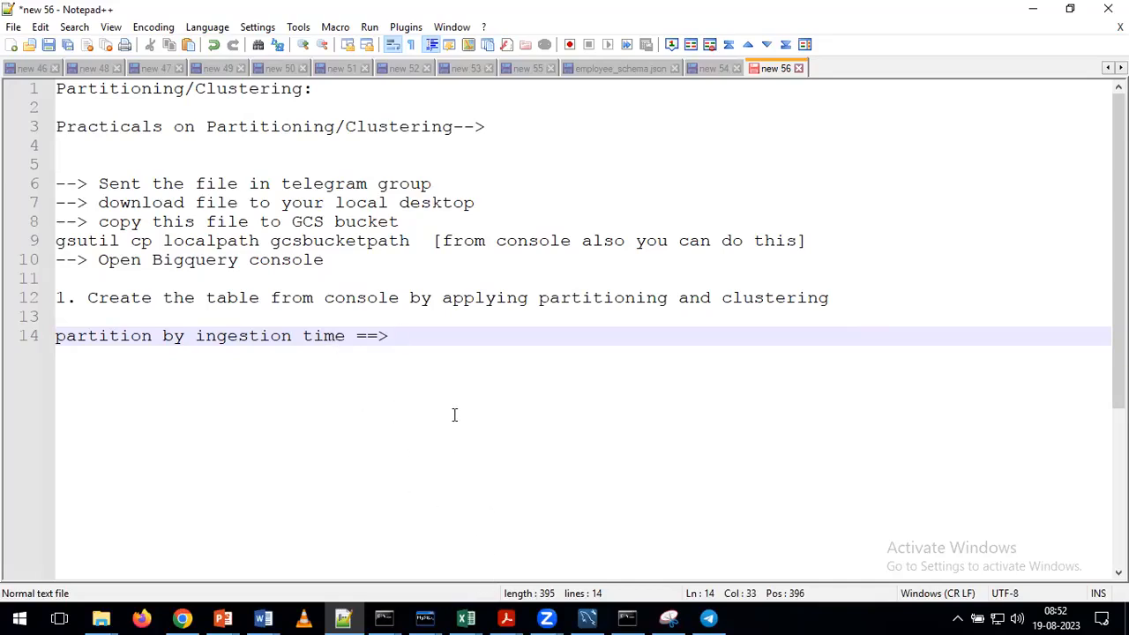
# - Add the line "hire_date" below the ingestion time note, leaving one blank line between them
pyautogui.press('Return')
pyautogui.press('Return')
pyautogui.write('hire_date')
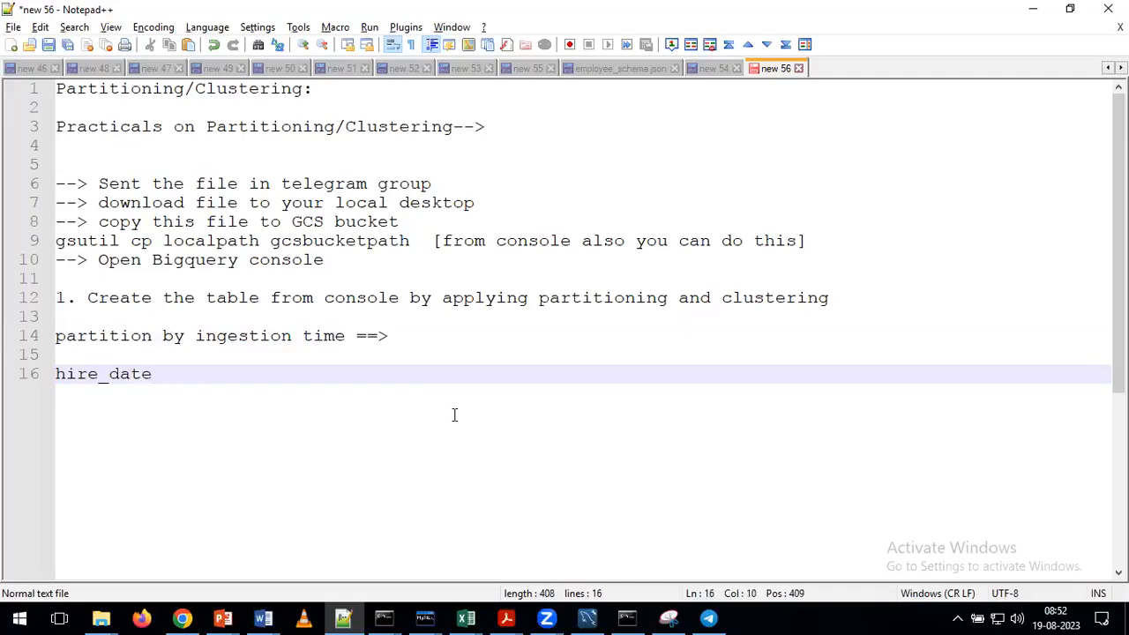
# - Switch to BigQuery in Chrome to view the table's partitioning options, and return to Notepad++
pyautogui.hotkey('alt', 'Tab')
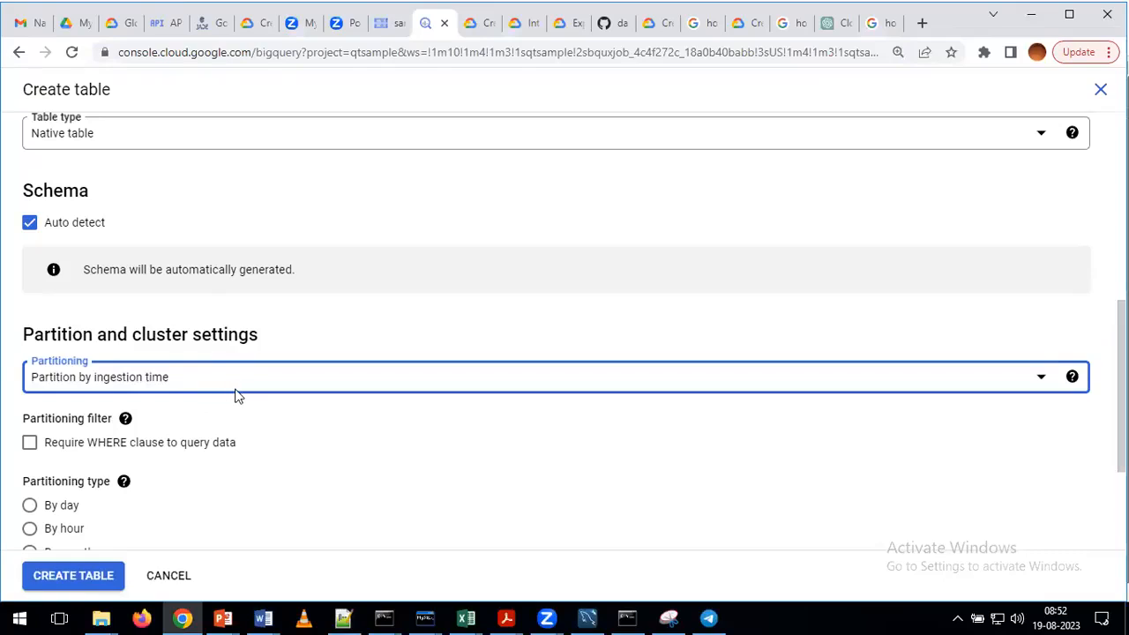
pyautogui.click(238, 392)
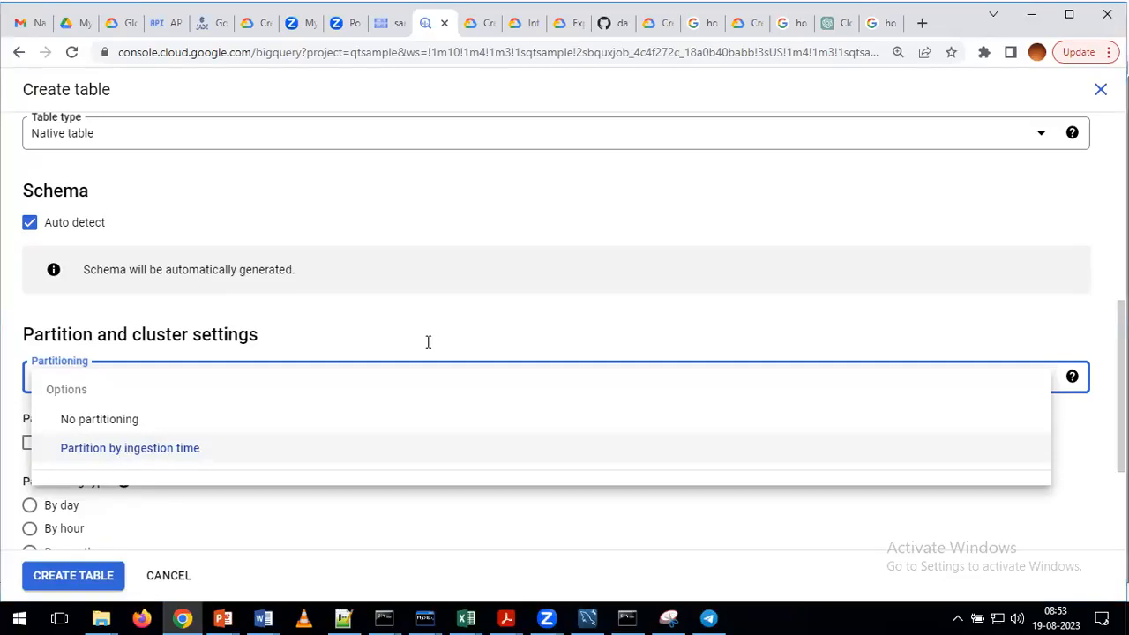
pyautogui.hotkey('alt', 'Tab')
pyautogui.press('Up')
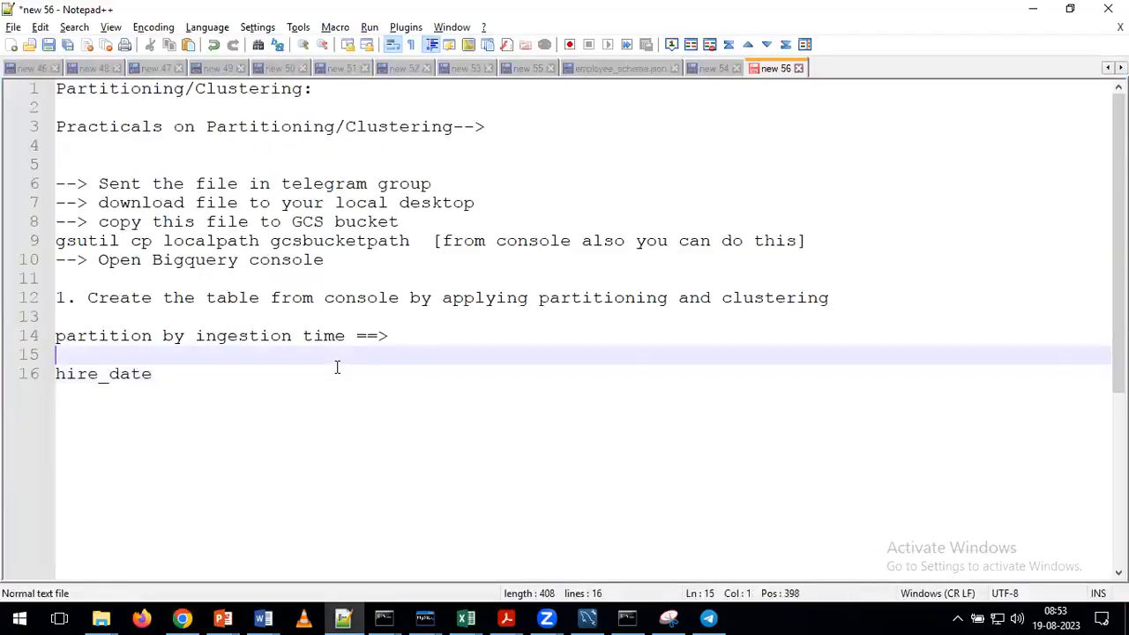
pyautogui.press('Return')
pyautogui.press('Up')
pyautogui.write('ing')
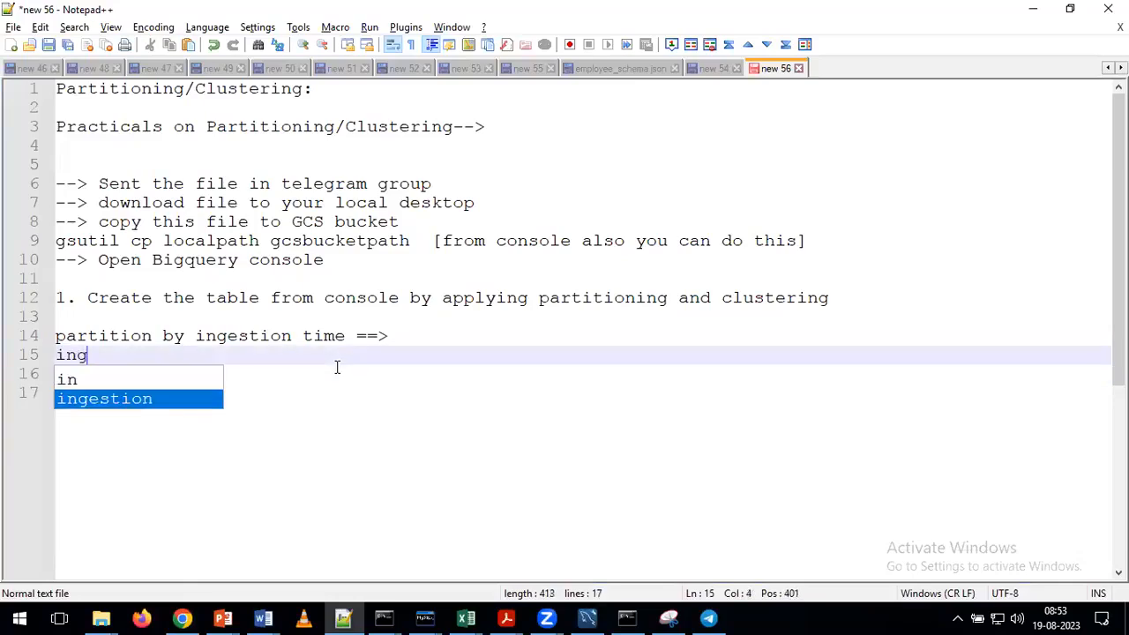
pyautogui.write('estion time -->')
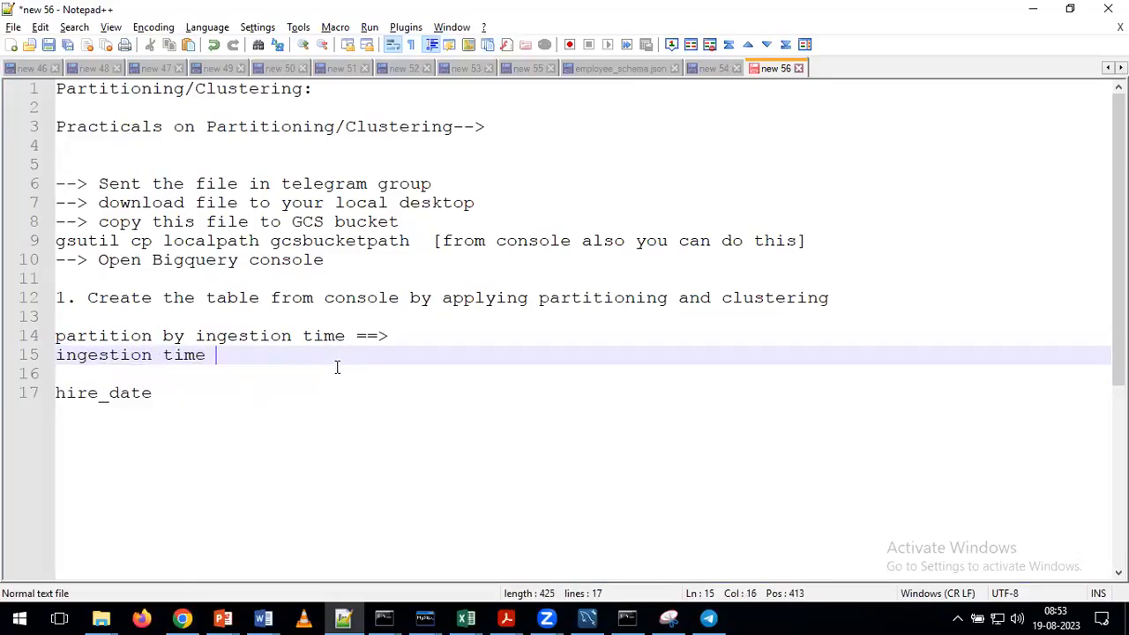
pyautogui.write('at what time ')
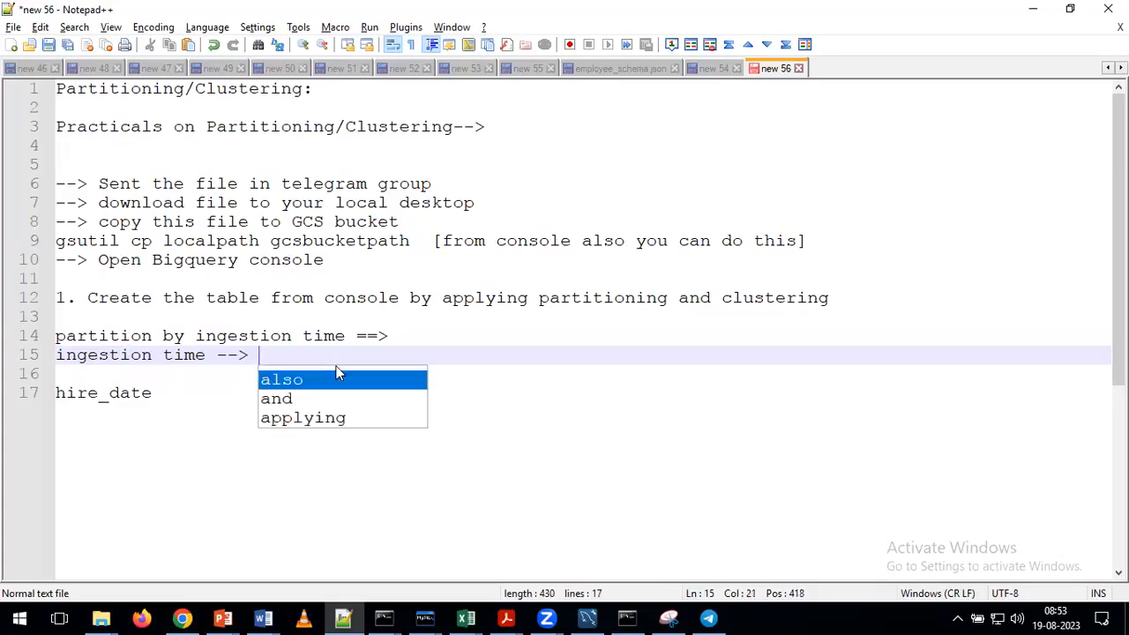
pyautogui.write('you')
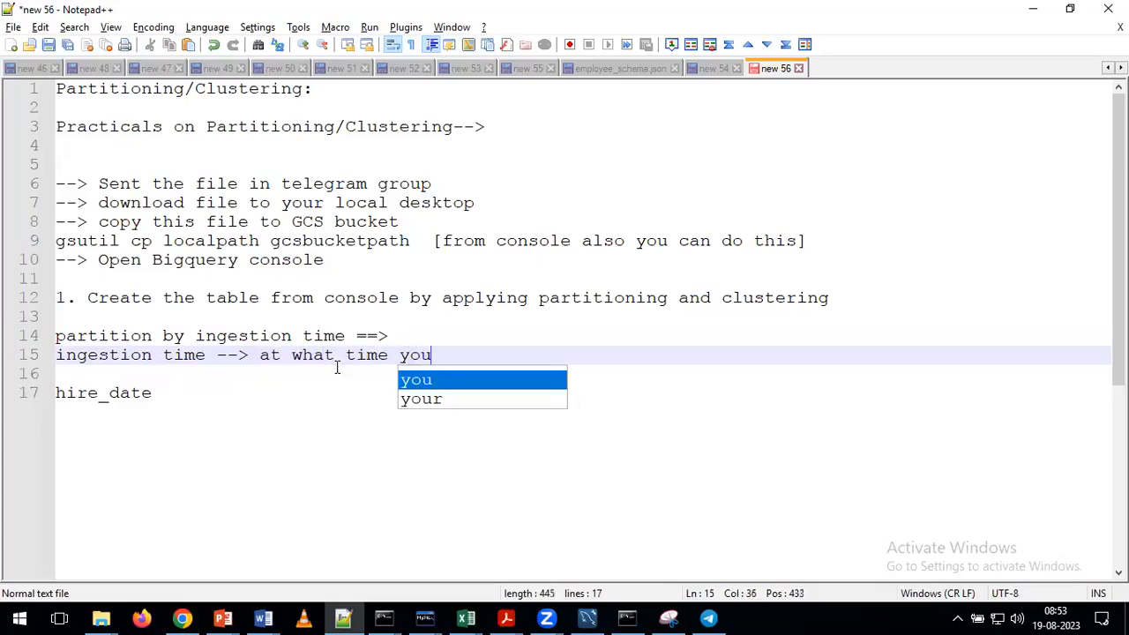
pyautogui.write(' are loading the data ')
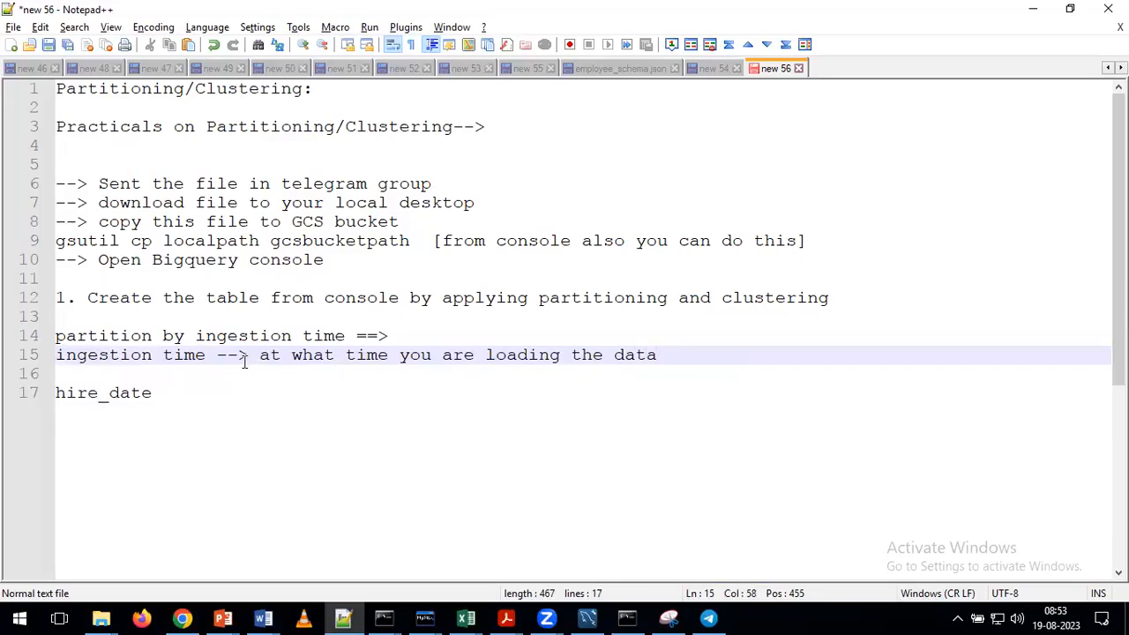
pyautogui.write('--> 20230819854')
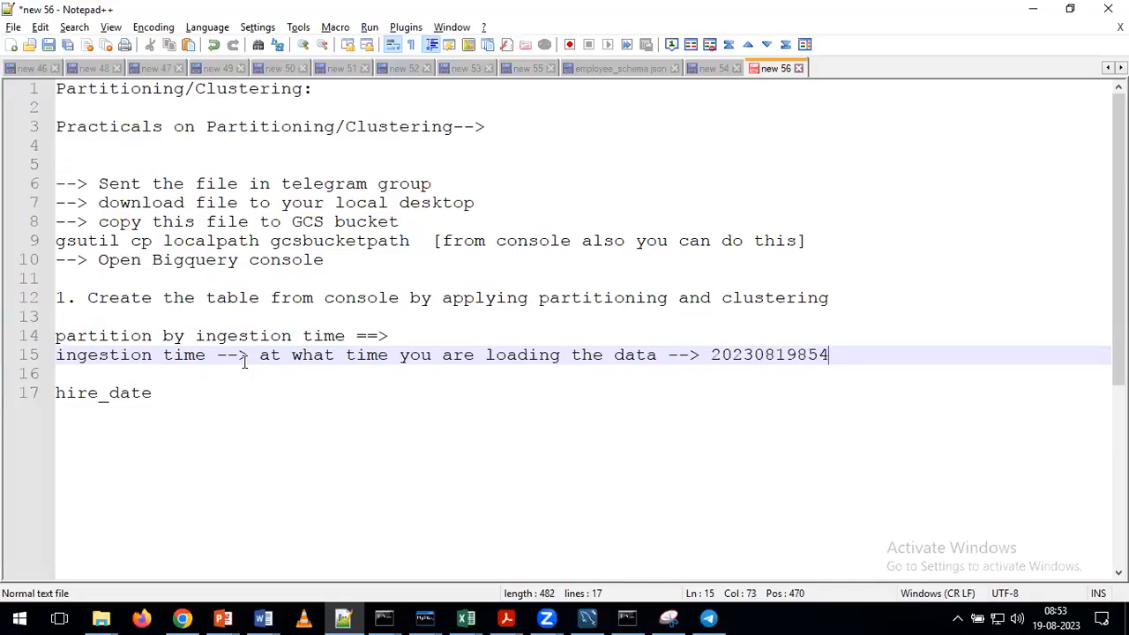
pyautogui.press('BackSpace')
pyautogui.write('3')
pyautogui.moveTo(210, 355); pyautogui.dragTo(55, 355)
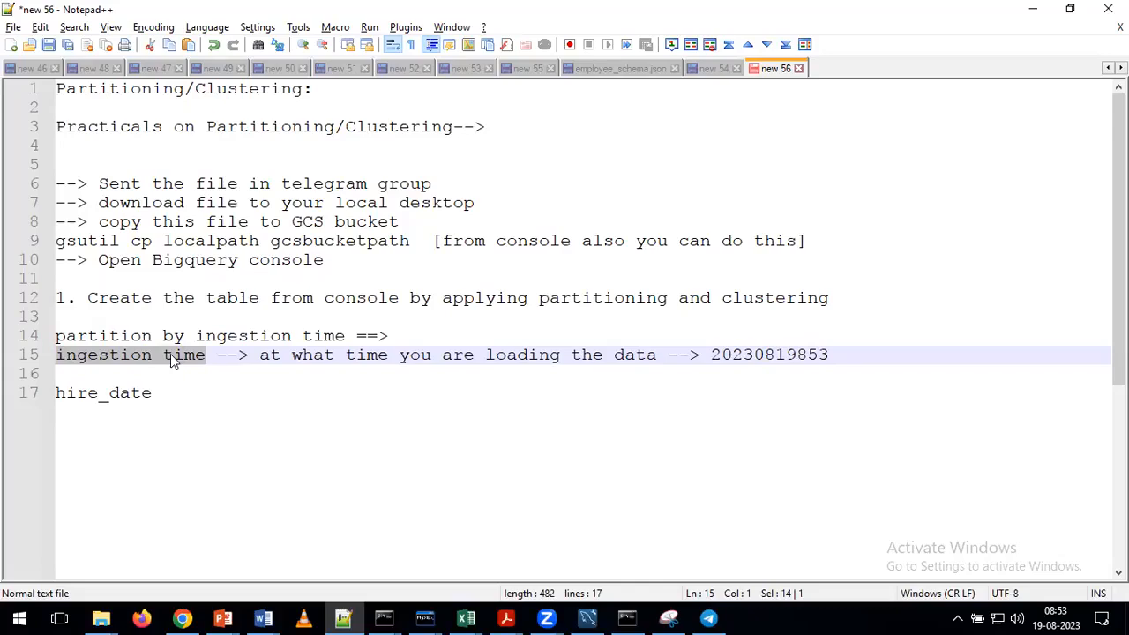
# - Switch to BigQuery in Chrome, choose Partition by ingestion time as the table's partitioning, and return to Notepad++
pyautogui.hotkey('alt', 'Tab')
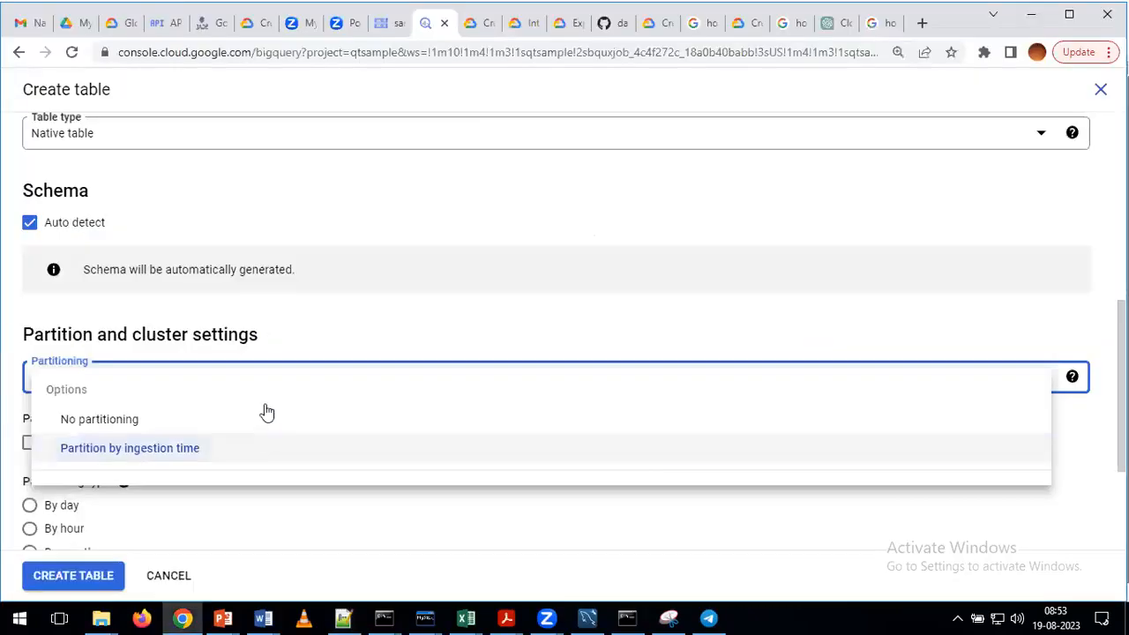
pyautogui.click(172, 451)
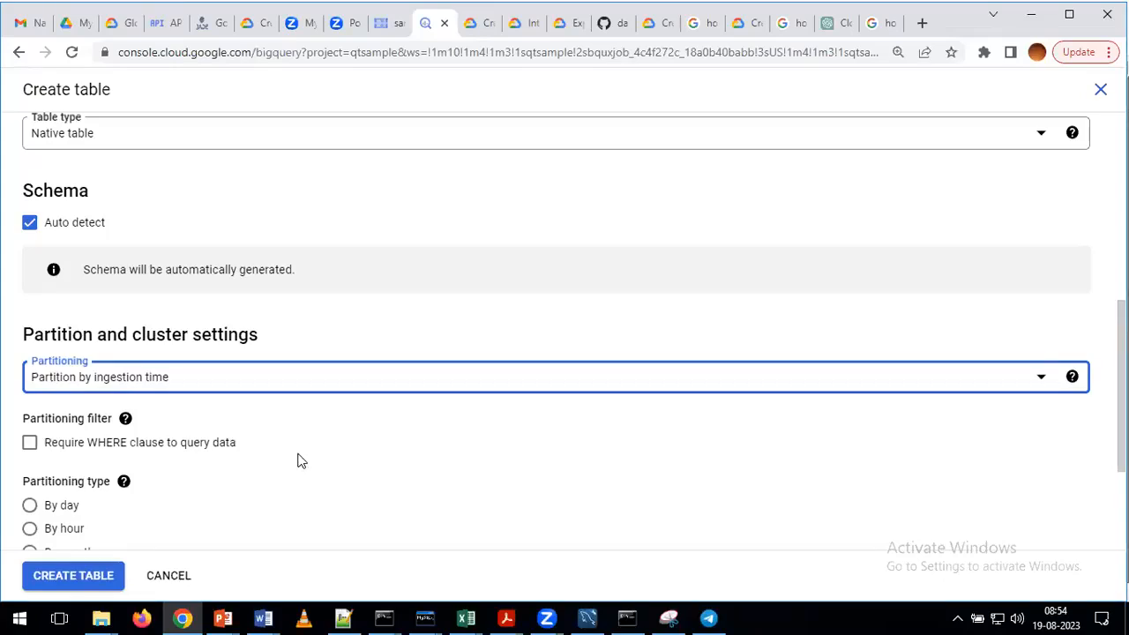
pyautogui.hotkey('alt', 'Tab')
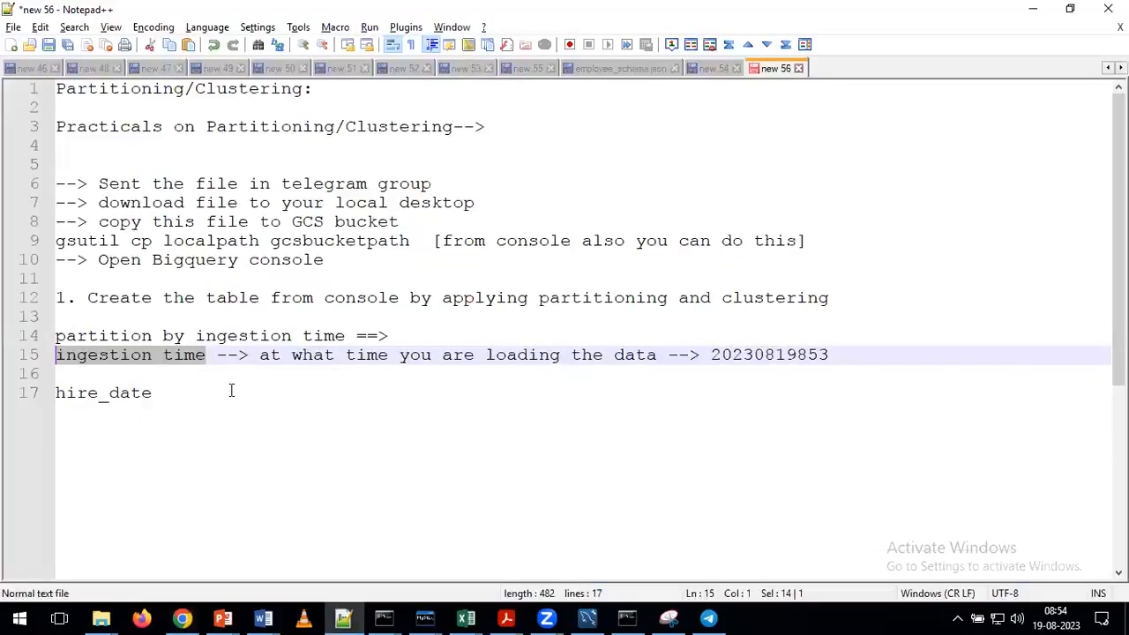
# - Add the line "today I am loading data --> with todays date" above hire_date, leaving a blank line below the ingestion time definition
pyautogui.click(174, 380)
pyautogui.press('Return')
pyautogui.write('today ')
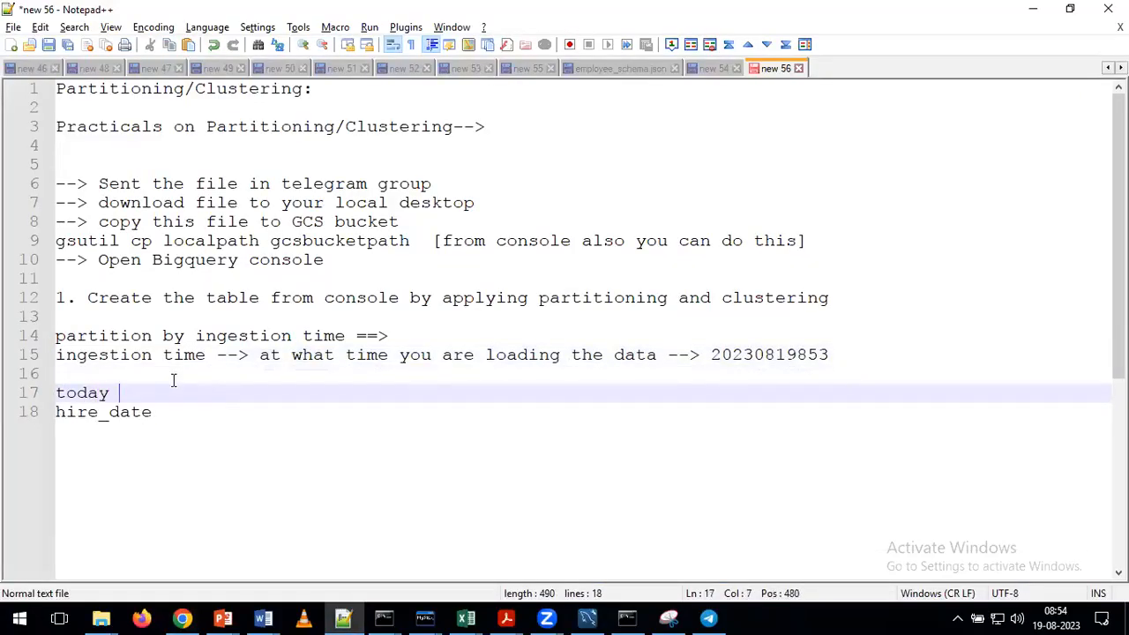
pyautogui.write('I am loading ')
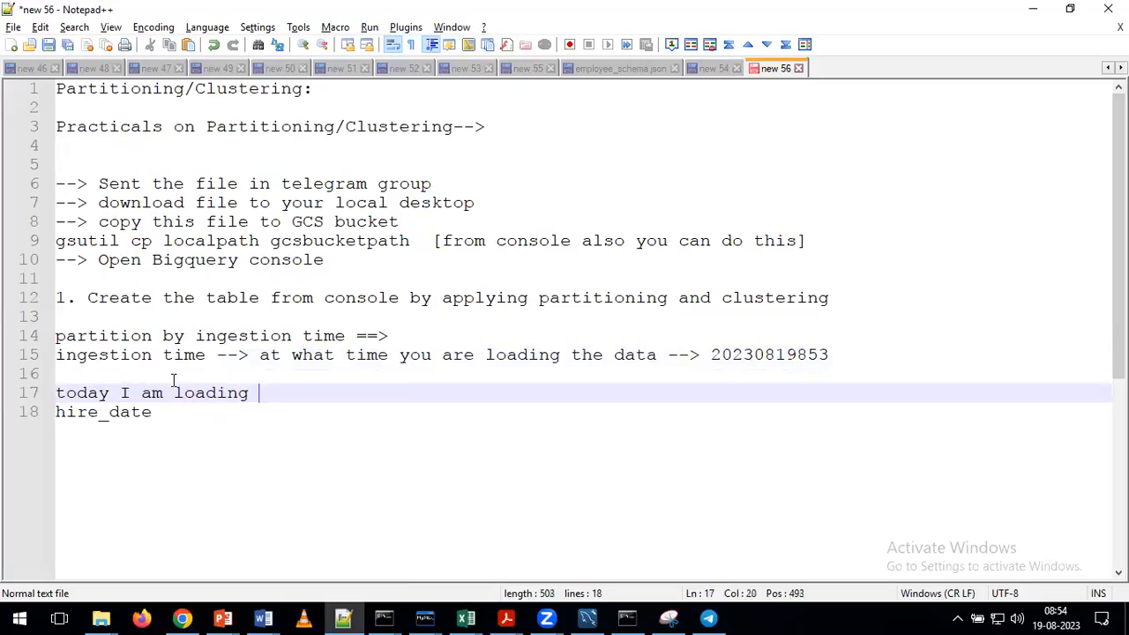
pyautogui.write('data --> with t')
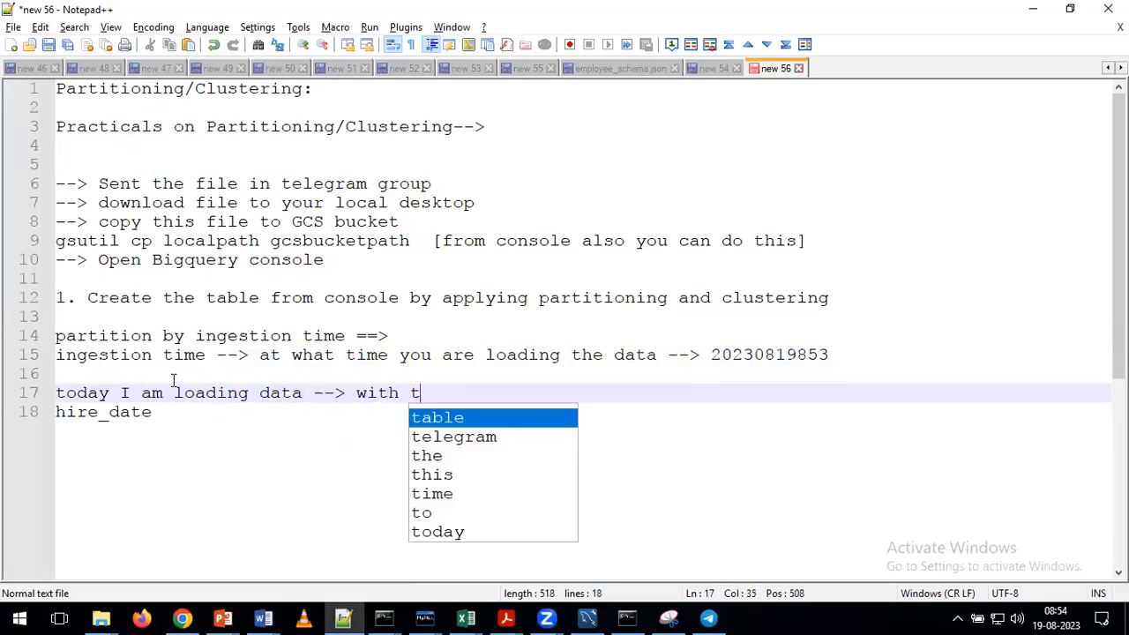
pyautogui.write('odays date')
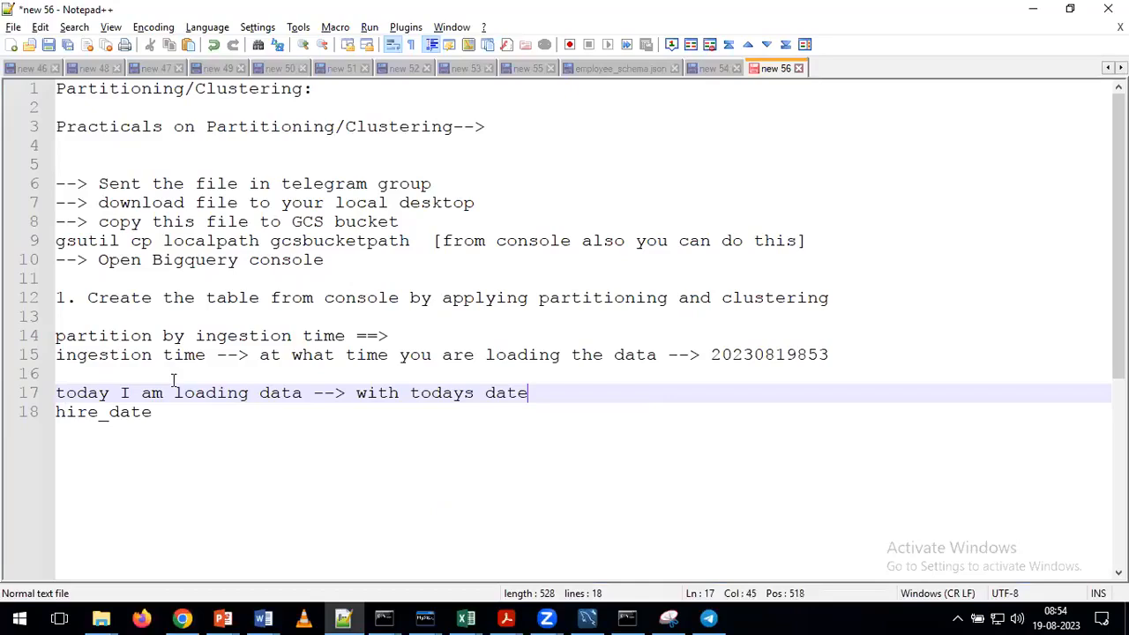
# - Add the line "tomorrow I am loadind ata --> with tomorrows date" below the line about today's load
pyautogui.press('Return')
pyautogui.write('tomo')
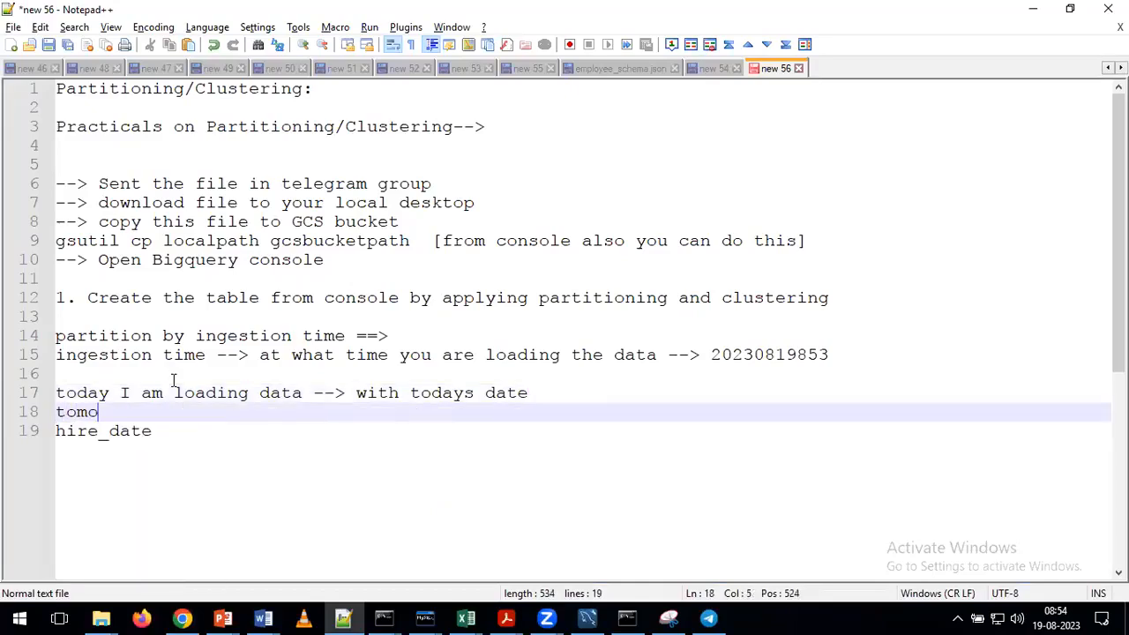
pyautogui.write('rrow I am lo')
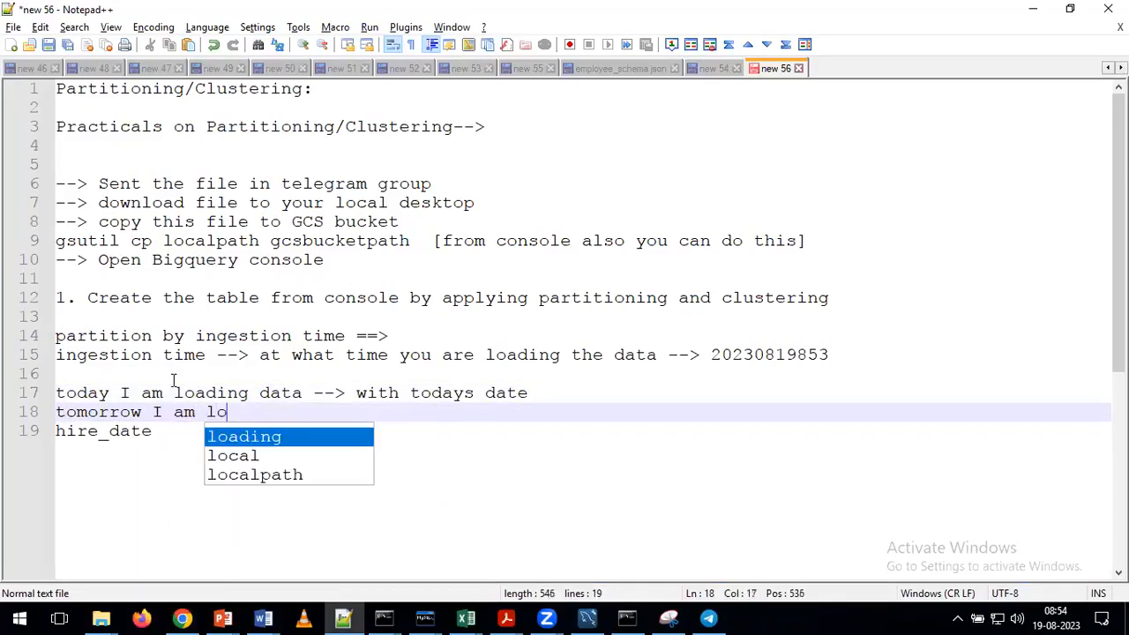
pyautogui.write('adind ata --> with tomo')
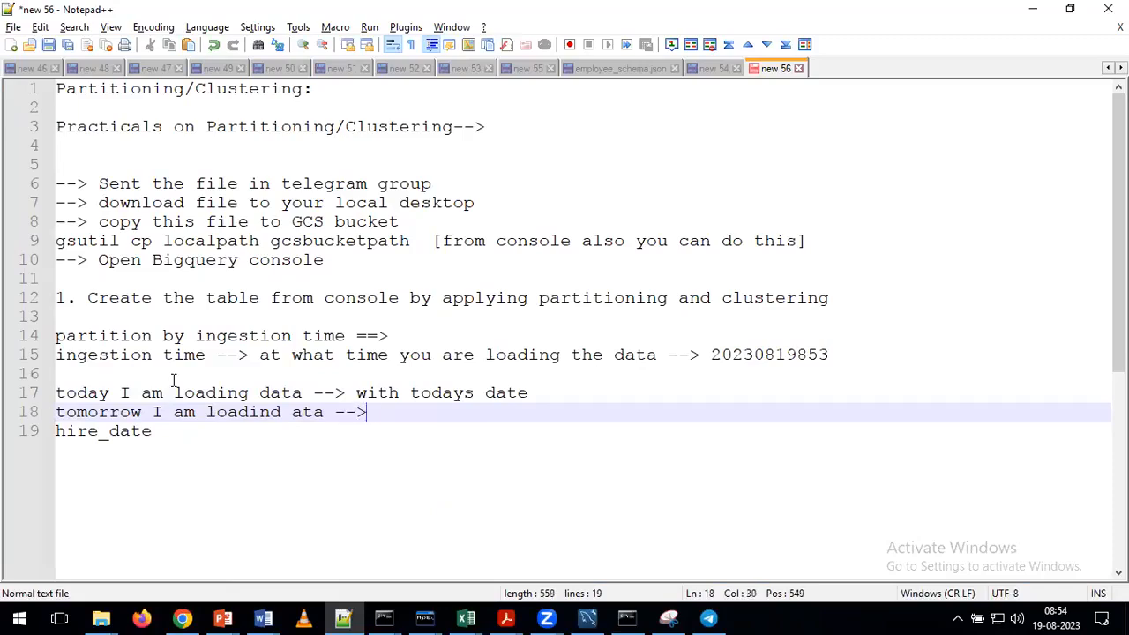
pyautogui.write('rrows date')
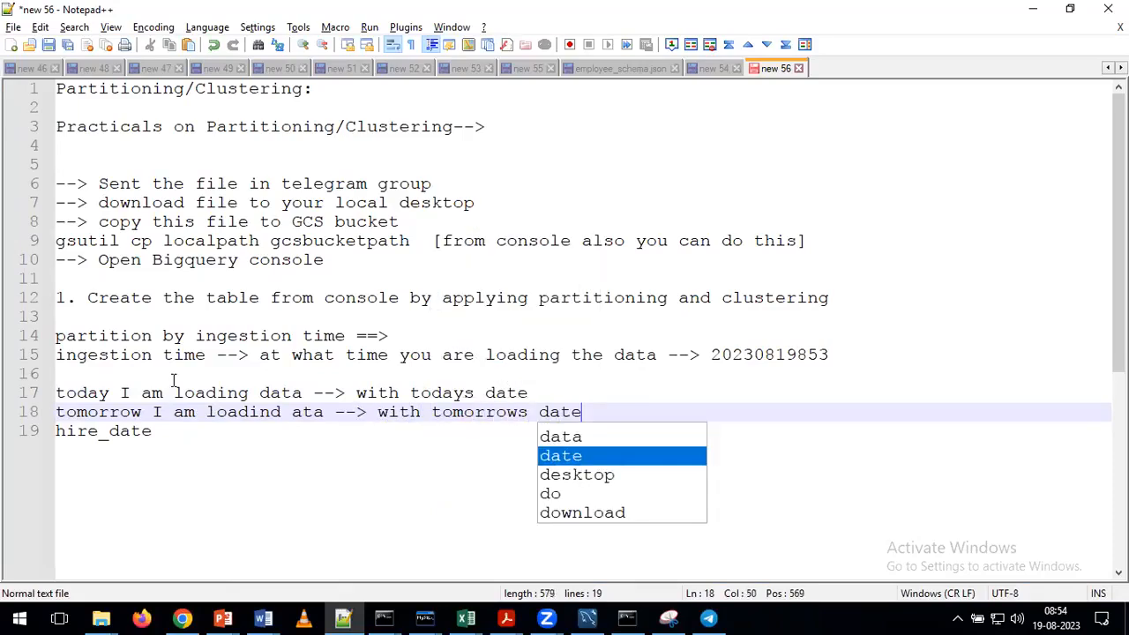
pyautogui.press('Escape')
# - Add the line "day after tomorrow I am loading data --> with day after tomorrow date" below the tomorrow line, followed by a blank line
pyautogui.press('Return')
pyautogui.write('day after tomorrow ')
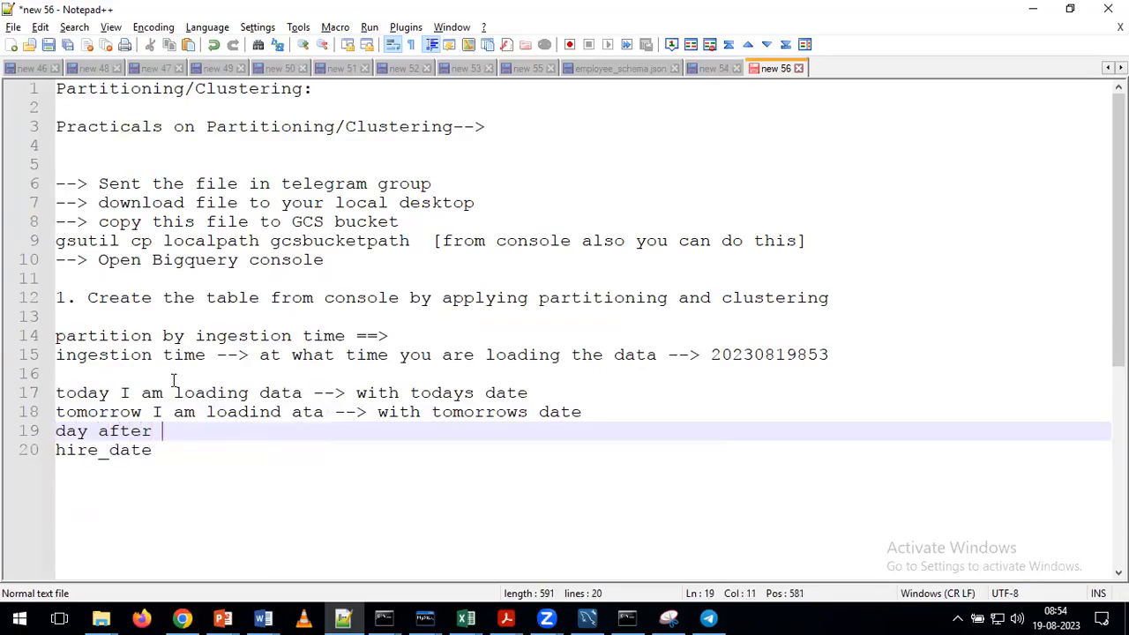
pyautogui.write('I am loading data --> tiwh td')
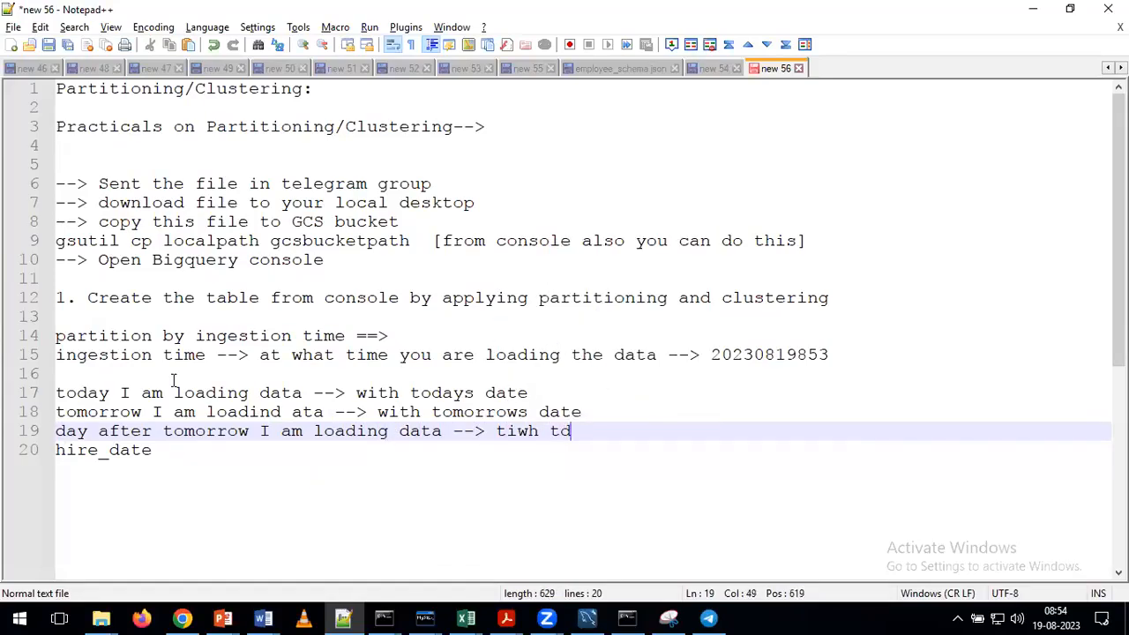
pyautogui.press('BackSpace')
pyautogui.press('BackSpace')
pyautogui.press('BackSpace')
pyautogui.press('BackSpace')
pyautogui.press('BackSpace')
pyautogui.press('BackSpace')
pyautogui.press('BackSpace')
pyautogui.write('with day afte')
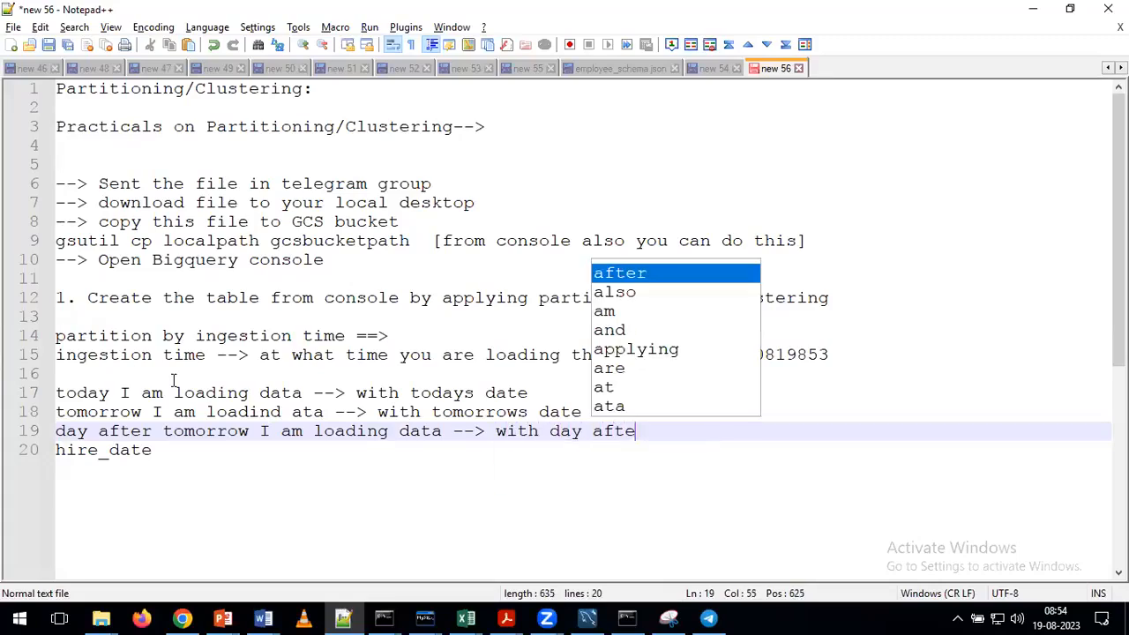
pyautogui.write('r tomorrow date')
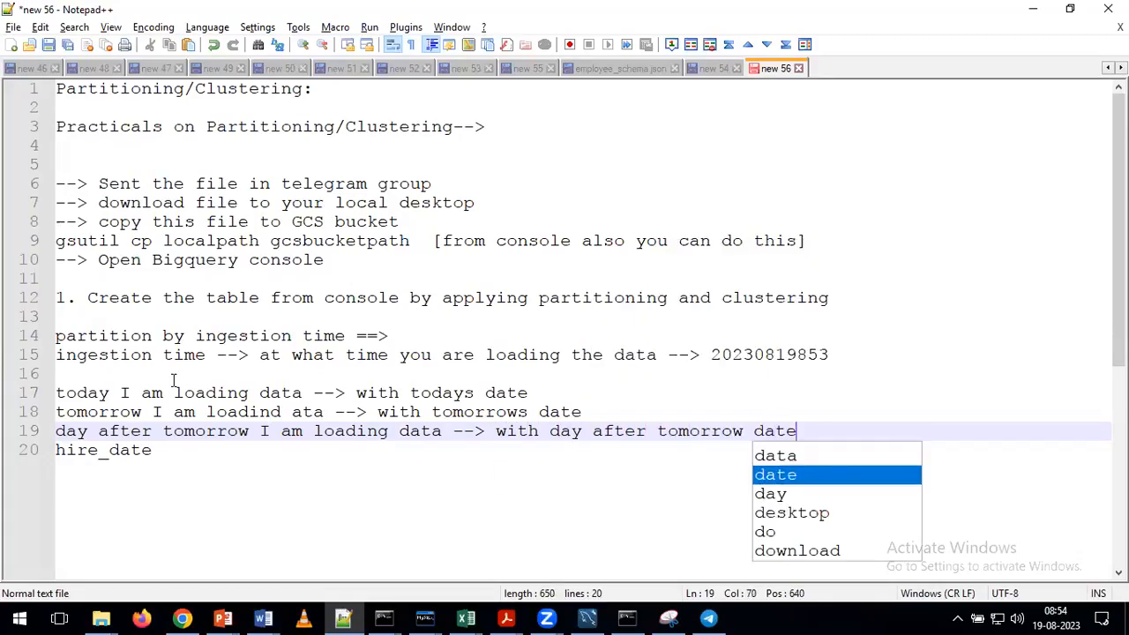
pyautogui.press('Return')
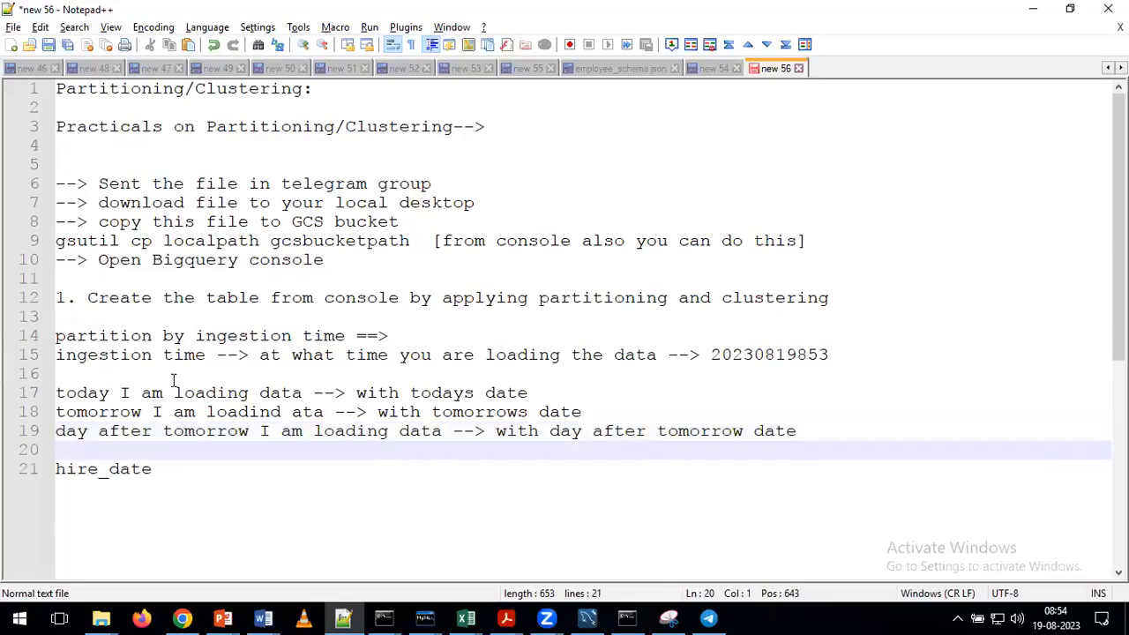
# - Change the word "data" to "date" in the ingestion time definition line
pyautogui.moveTo(208, 355); pyautogui.dragTo(54, 355)
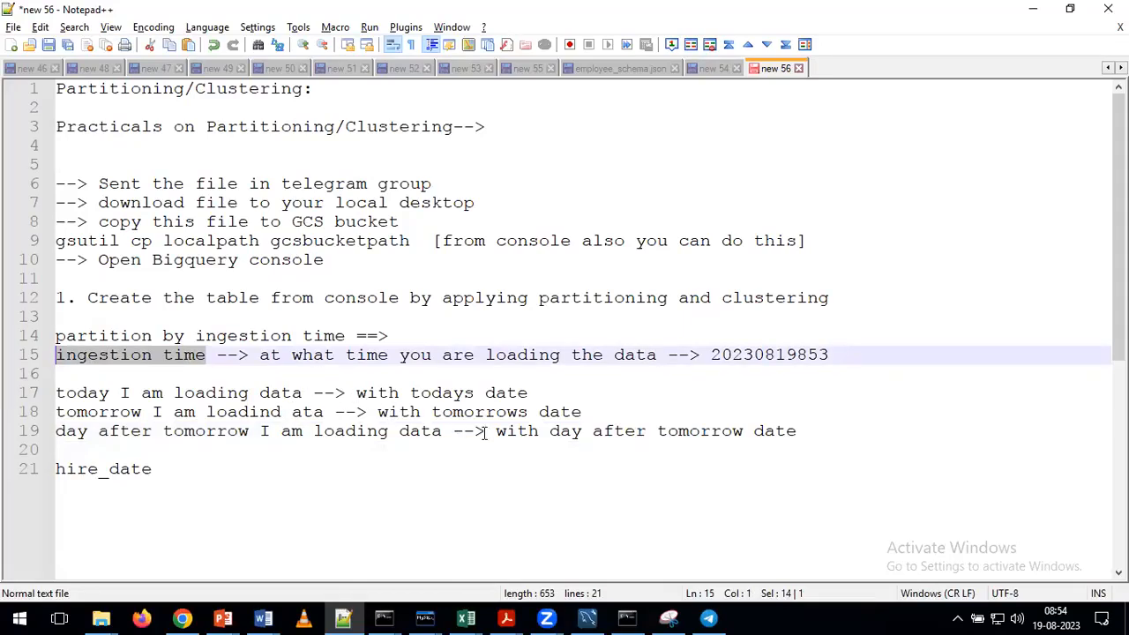
pyautogui.click(659, 355)
pyautogui.press('BackSpace')
pyautogui.write('e')
# - Add the line "with in the day you are loading data for every hour -->" between the day after tomorrow line and hire_date, separated by blank lines
pyautogui.click(815, 436)
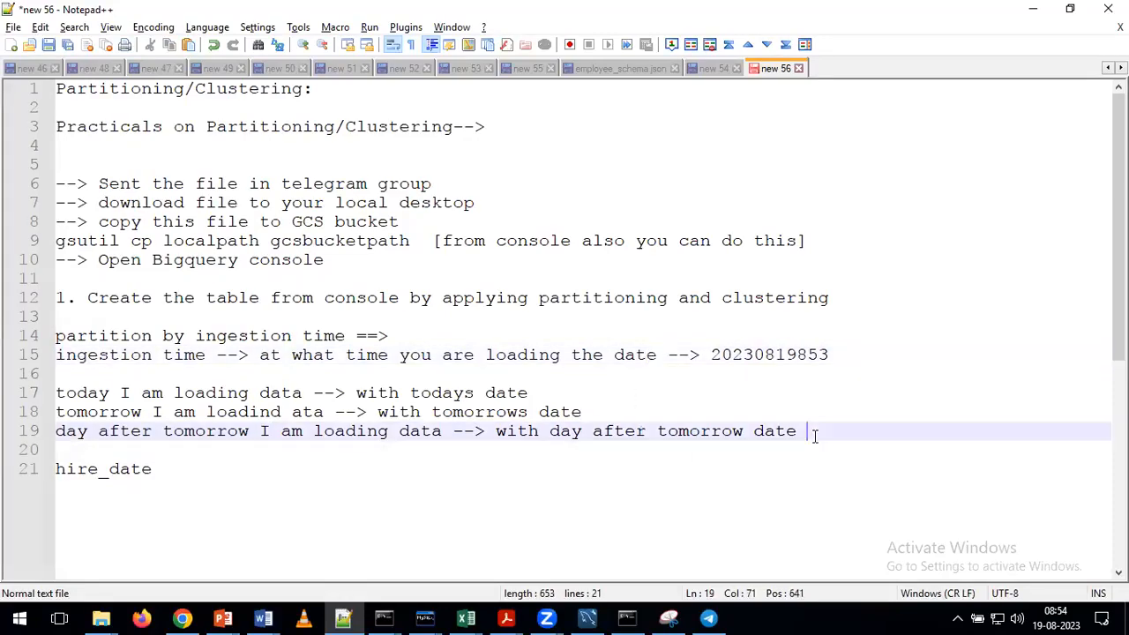
pyautogui.press('Return')
pyautogui.press('Return')
pyautogui.write('wiht in')
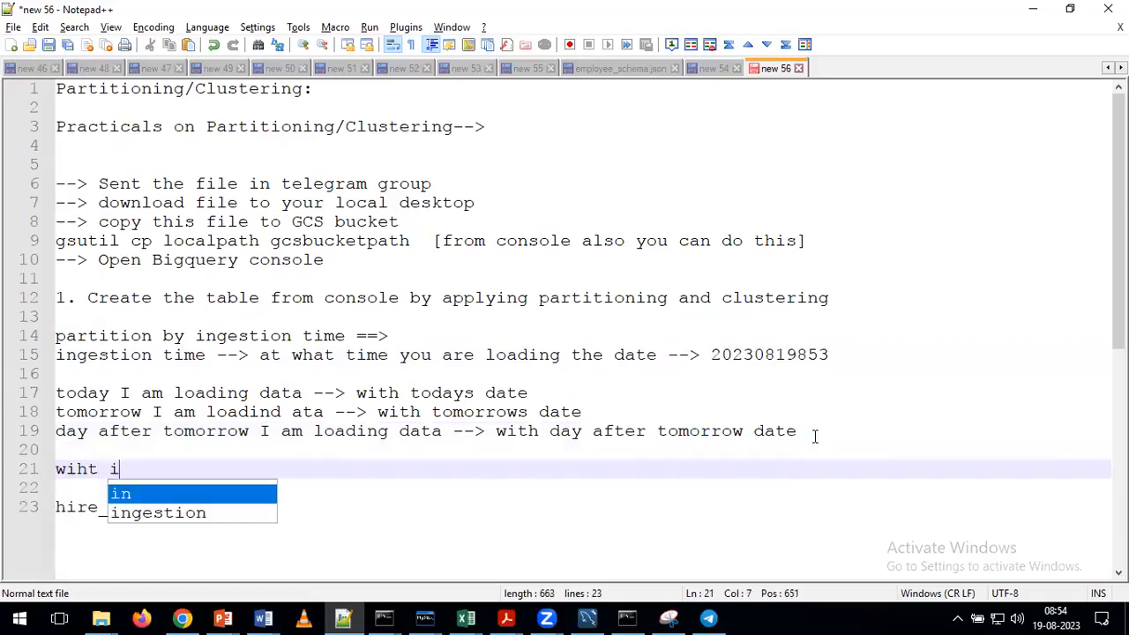
pyautogui.press('BackSpace')
pyautogui.press('BackSpace')
pyautogui.press('BackSpace')
pyautogui.press('BackSpace')
pyautogui.press('BackSpace')
pyautogui.write('th')
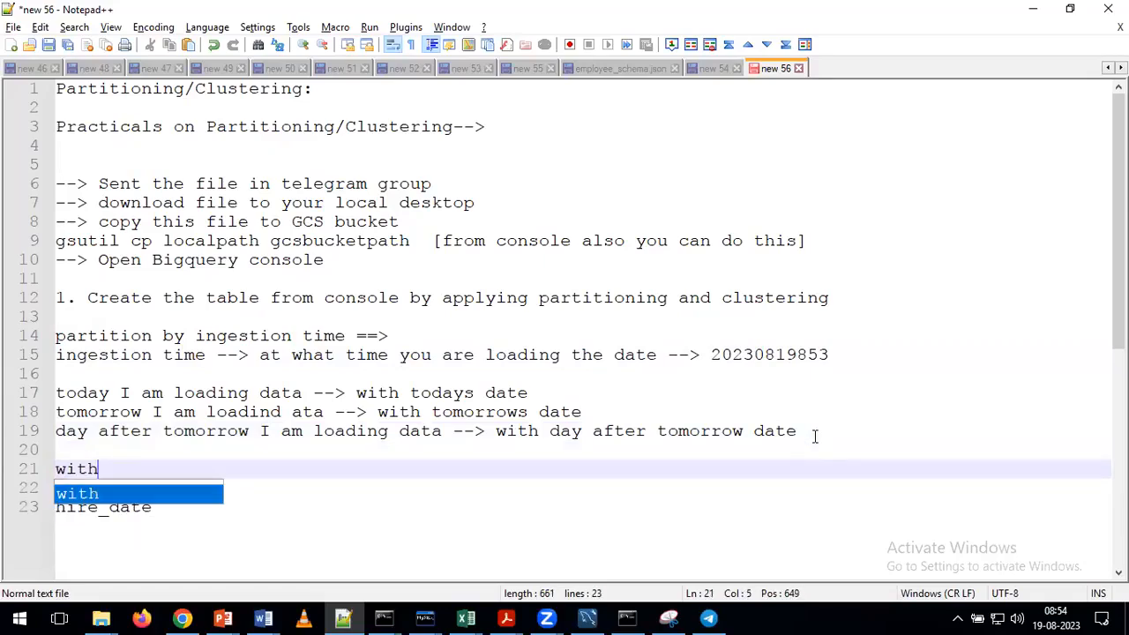
pyautogui.write(' in the day you ar')
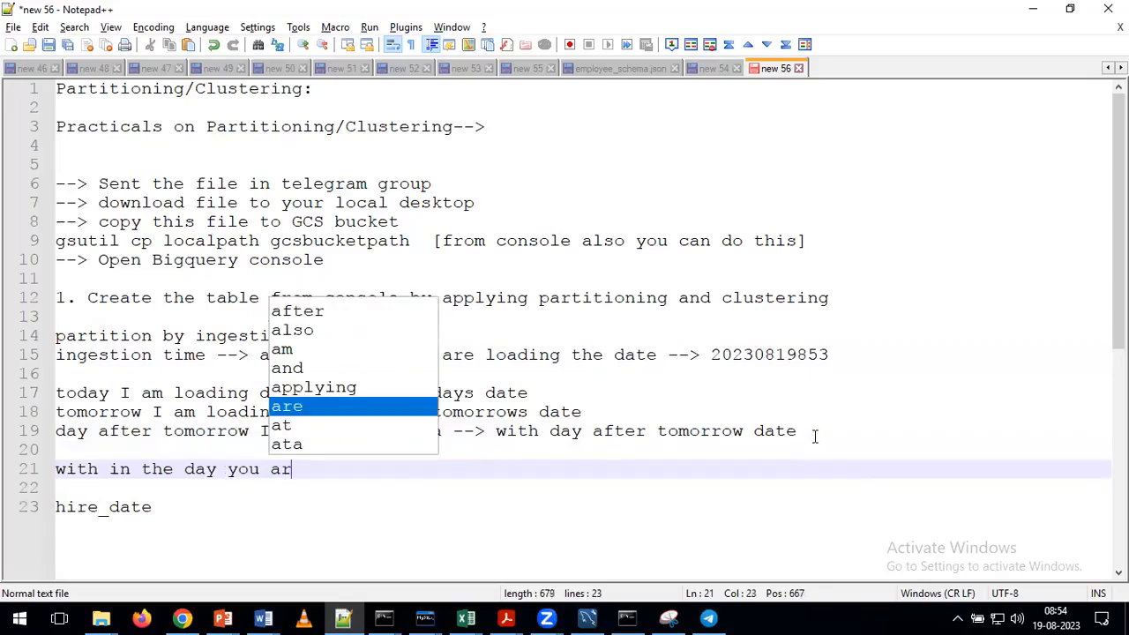
pyautogui.write('e loading data mul')
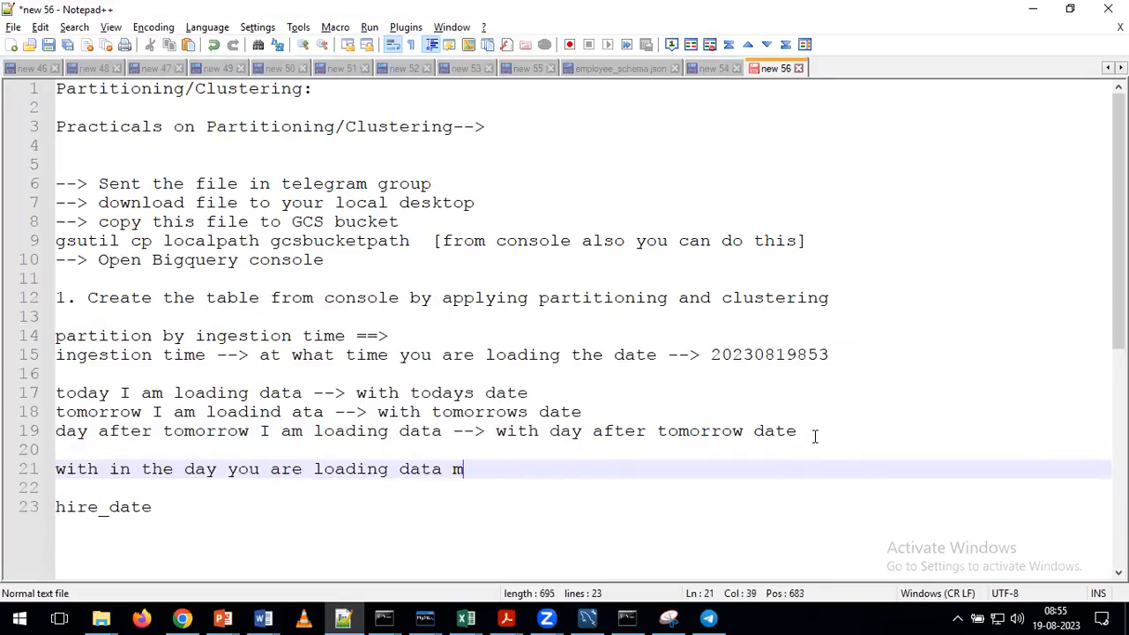
pyautogui.press('BackSpace')
pyautogui.press('BackSpace')
pyautogui.press('BackSpace')
pyautogui.write('for every hour -->')
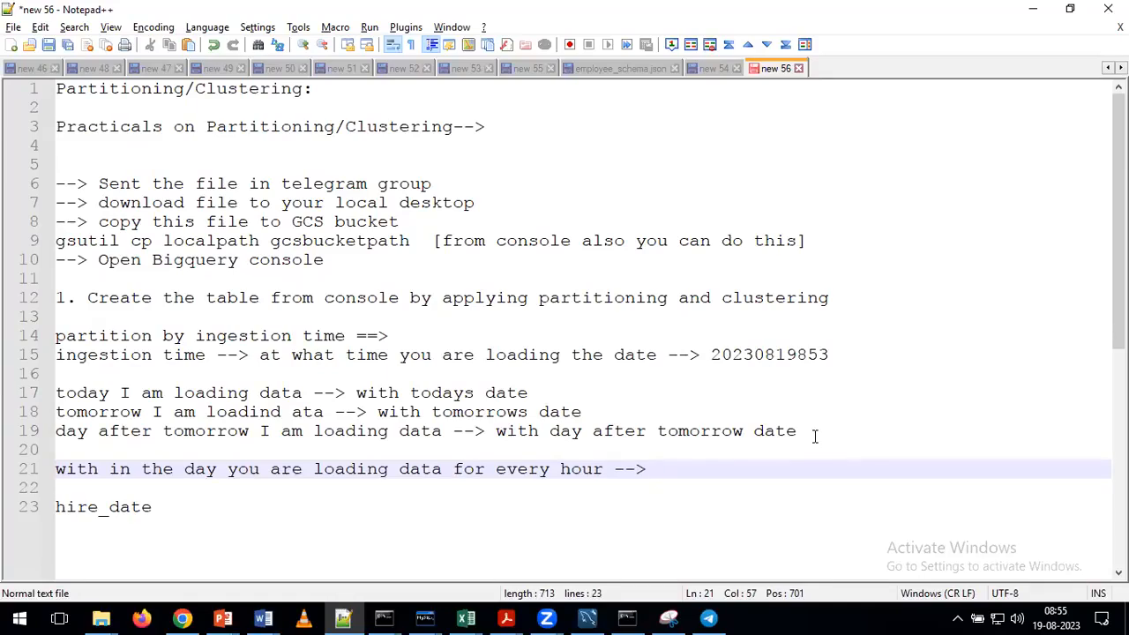
# - Review the partitioning type options in BigQuery, highlight hire_date in the Notepad++ notes, and return to BigQuery's partition settings
pyautogui.hotkey('alt', 'Tab')
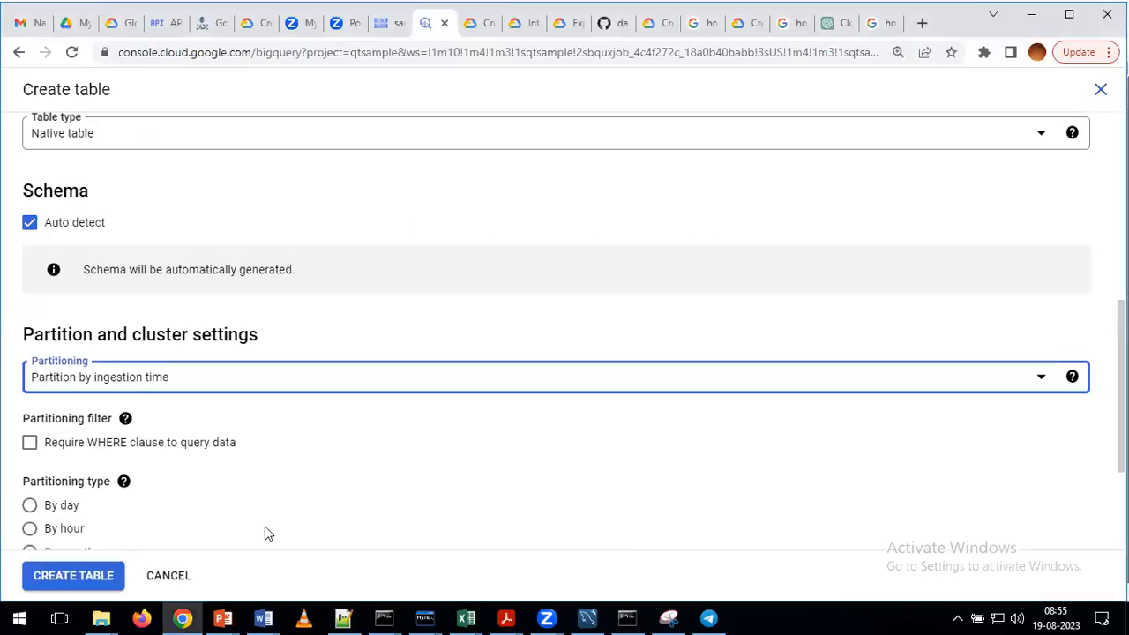
pyautogui.scroll(-1, 272, 529)
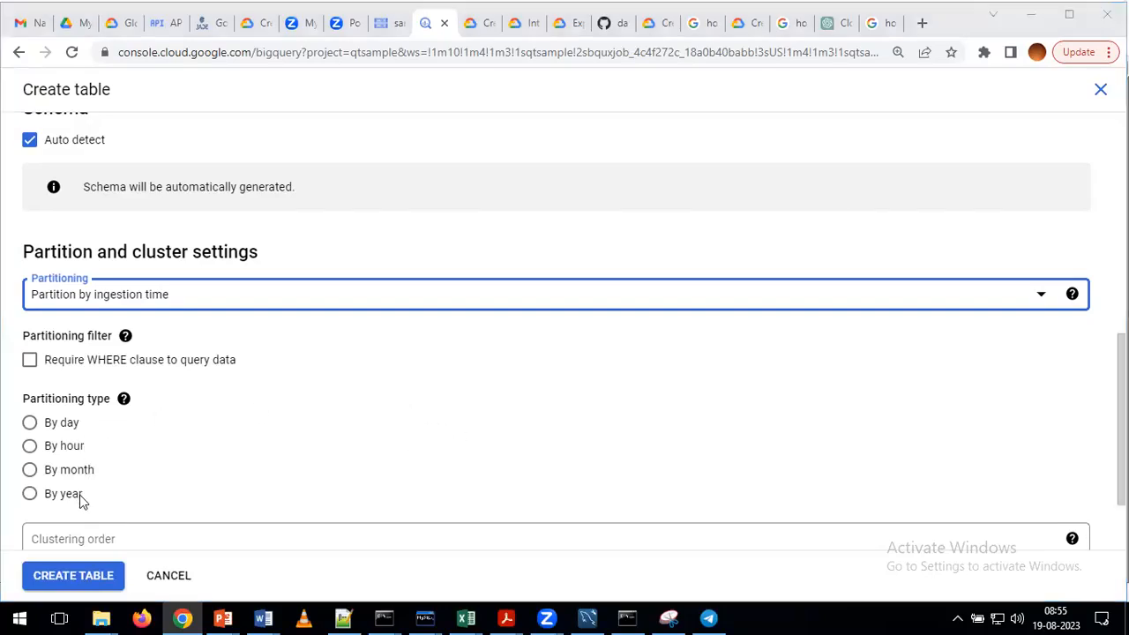
pyautogui.hotkey('alt', 'Tab')
pyautogui.moveTo(154, 507); pyautogui.dragTo(56, 507)
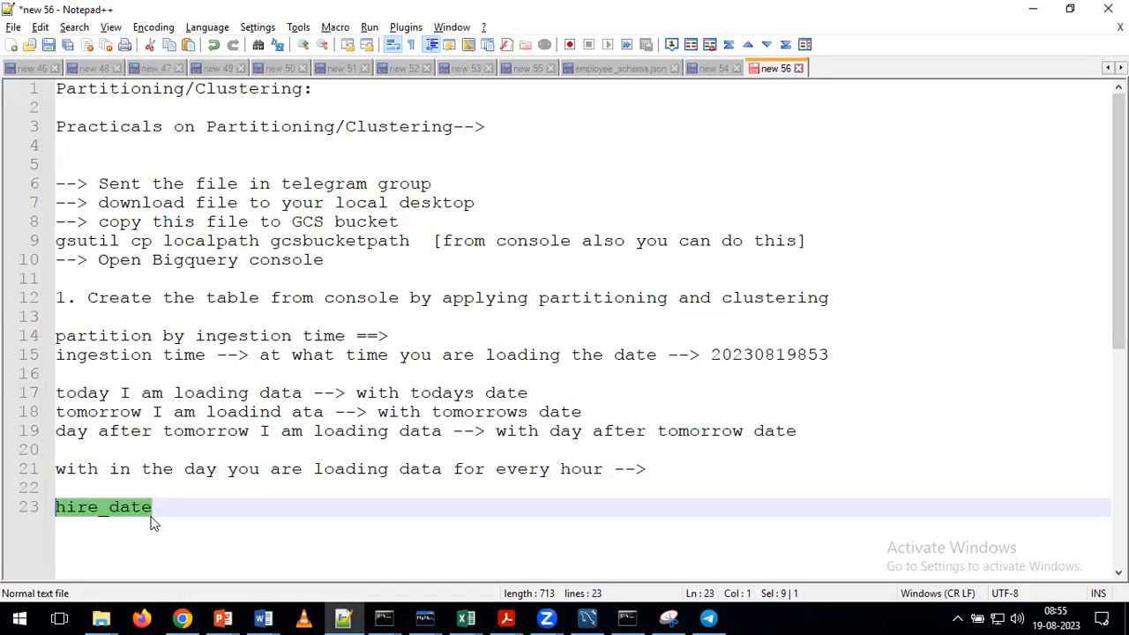
pyautogui.hotkey('alt', 'Tab')
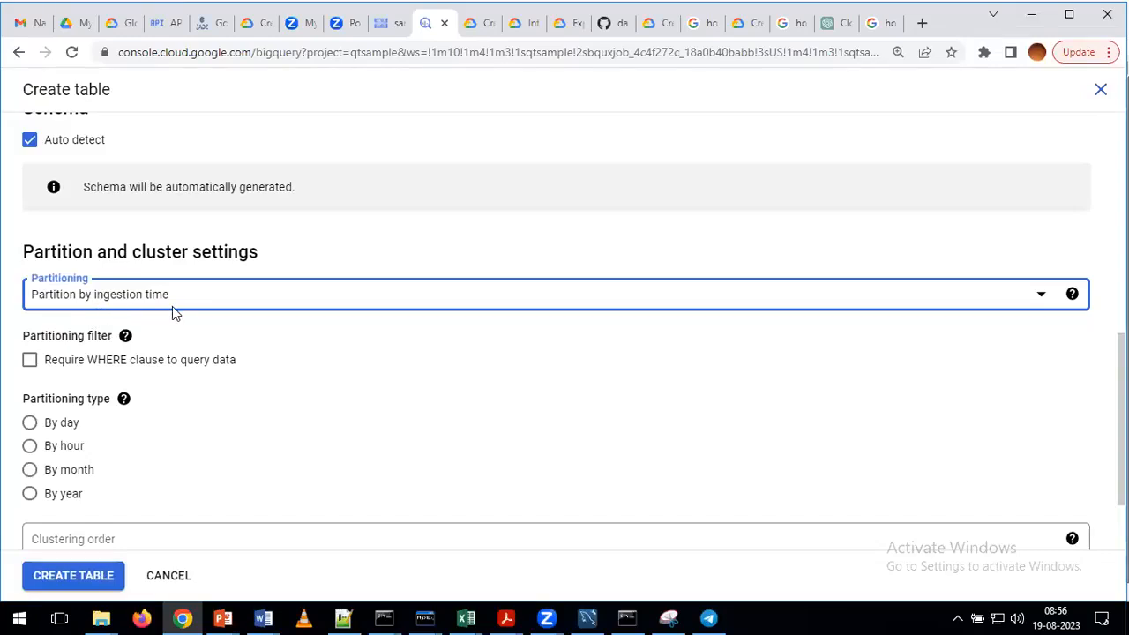
# - In the Notepad++ notes, add the line "why we are applying partitions --> to fetch the data fastly, to increase performance" above hire_date
pyautogui.hotkey('alt', 'Tab')
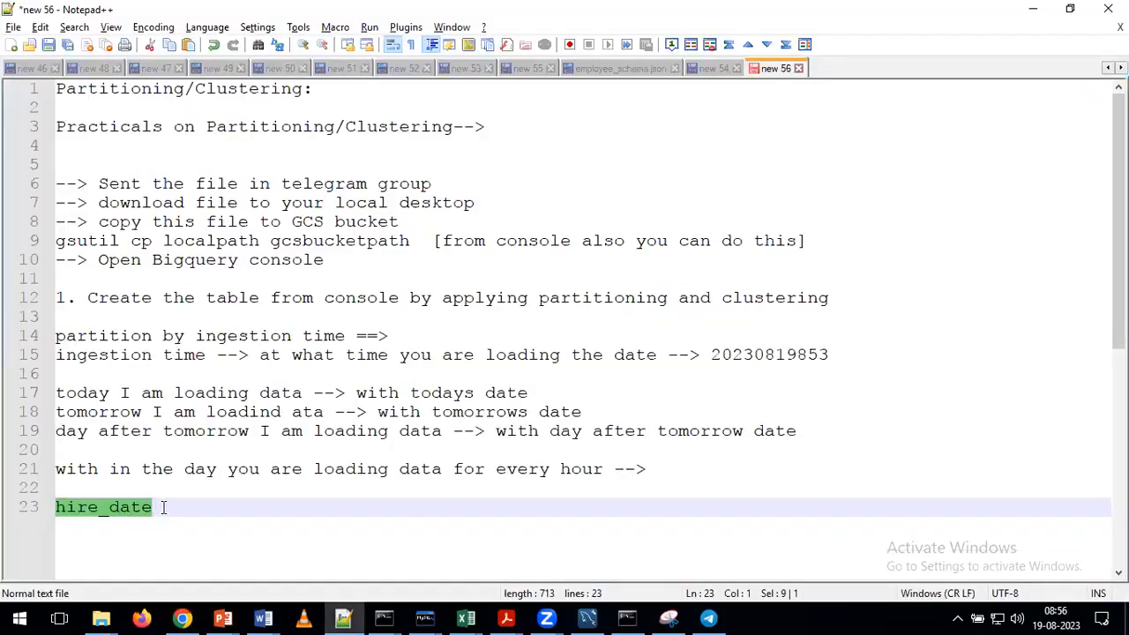
pyautogui.hotkey('alt', 'Tab')
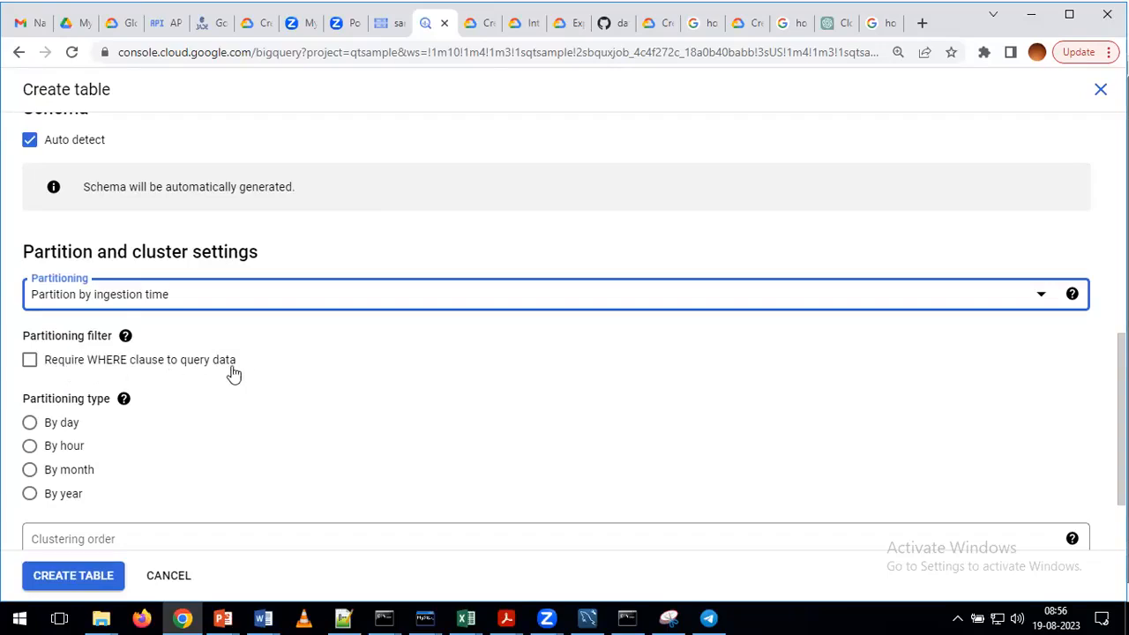
pyautogui.hotkey('alt', 'Tab')
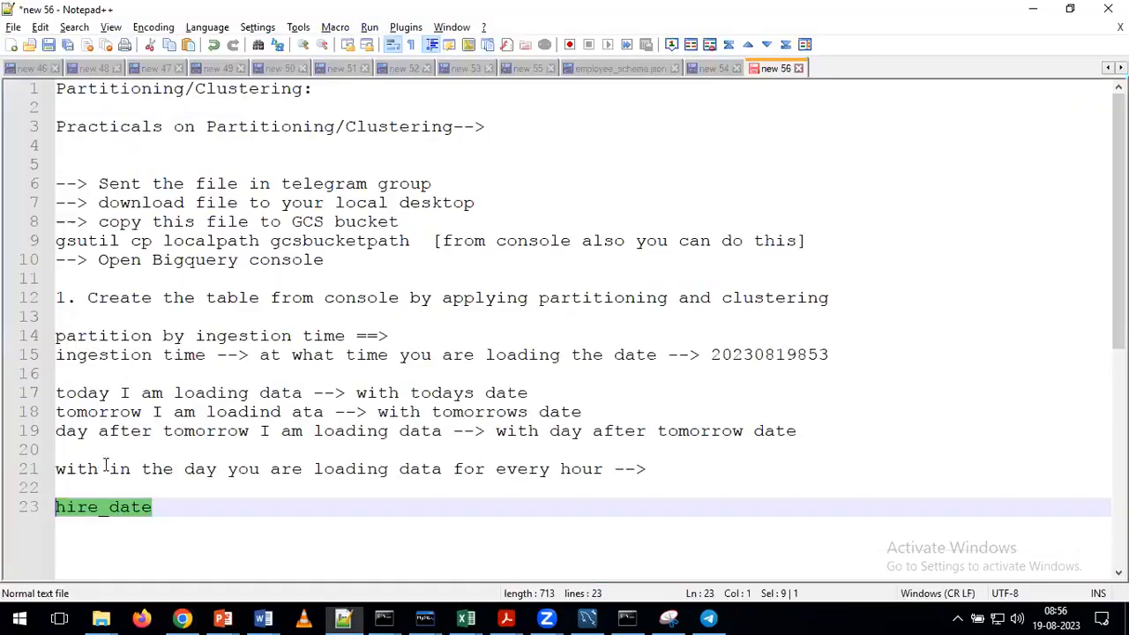
pyautogui.click(159, 490)
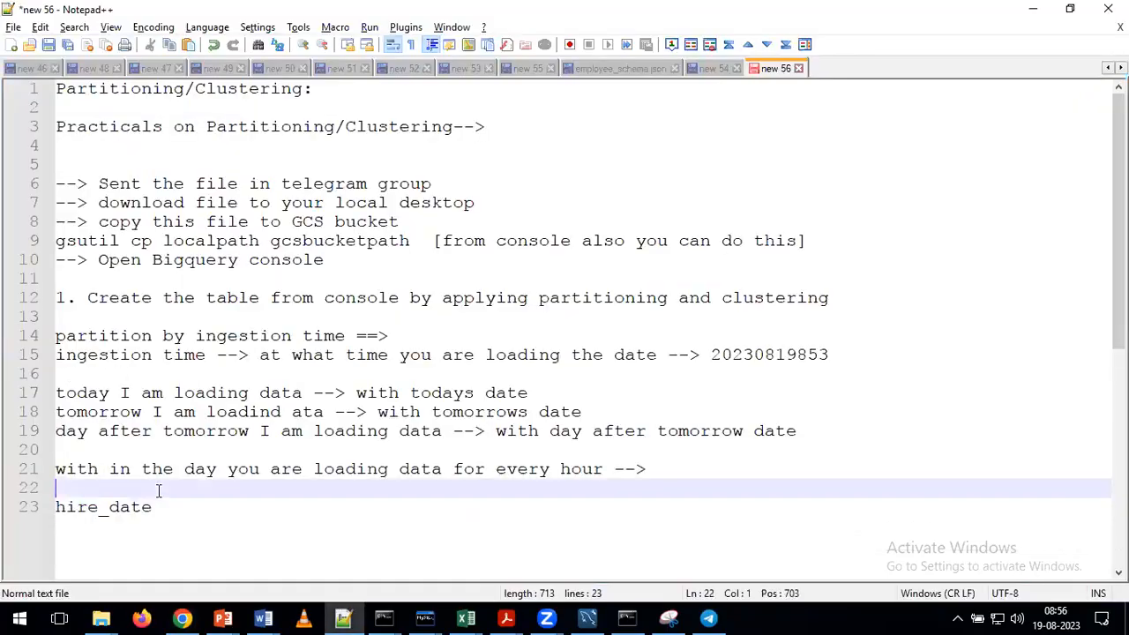
pyautogui.press('Return')
pyautogui.write('why we are ')
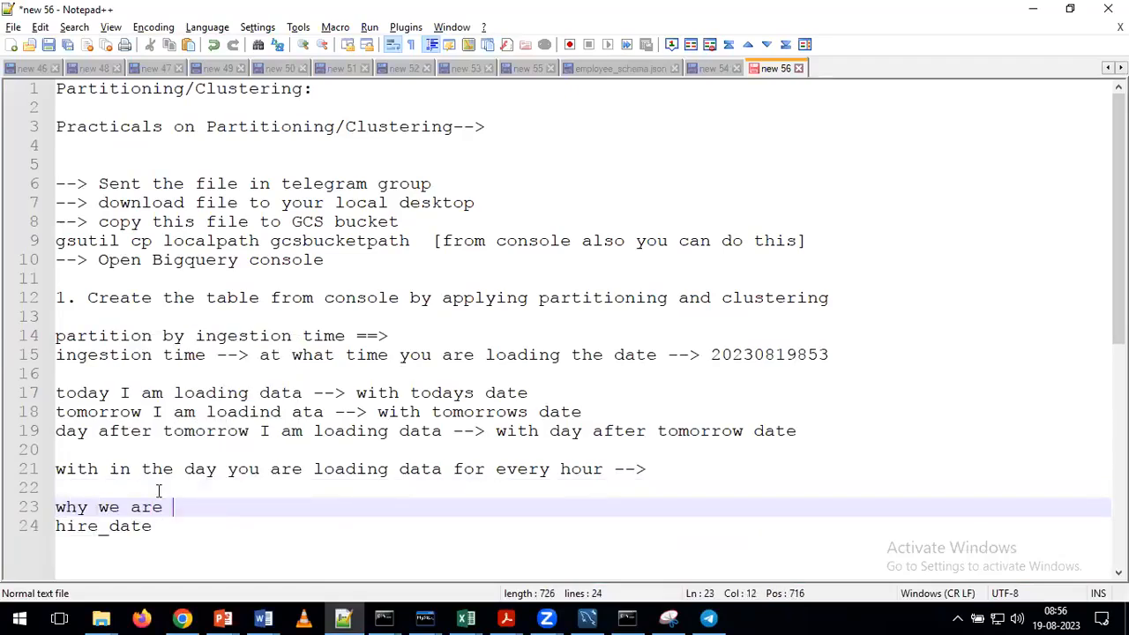
pyautogui.write('applying ')
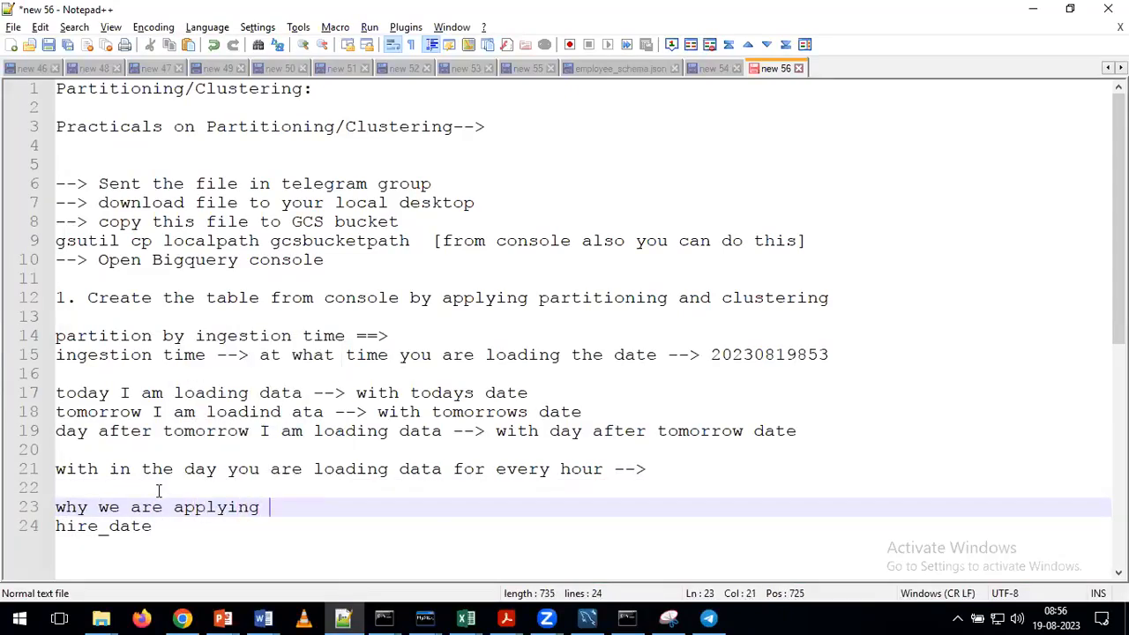
pyautogui.write('partitions --> to fetch the da')
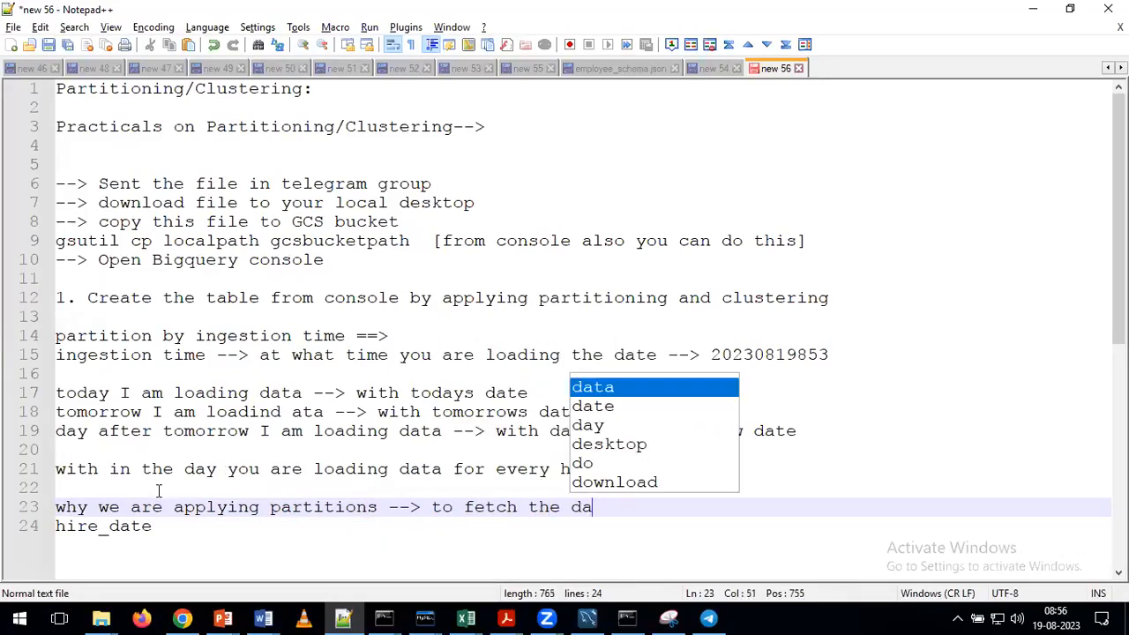
pyautogui.write('ta fas')
pyautogui.write('to to')
pyautogui.press('BackSpace')
pyautogui.press('BackSpace')
pyautogui.press('BackSpace')
pyautogui.write('cinre')
pyautogui.press('BackSpace')
pyautogui.press('BackSpace')
pyautogui.press('BackSpace')
pyautogui.press('BackSpace')
pyautogui.press('BackSpace')
pyautogui.write('increase performance')
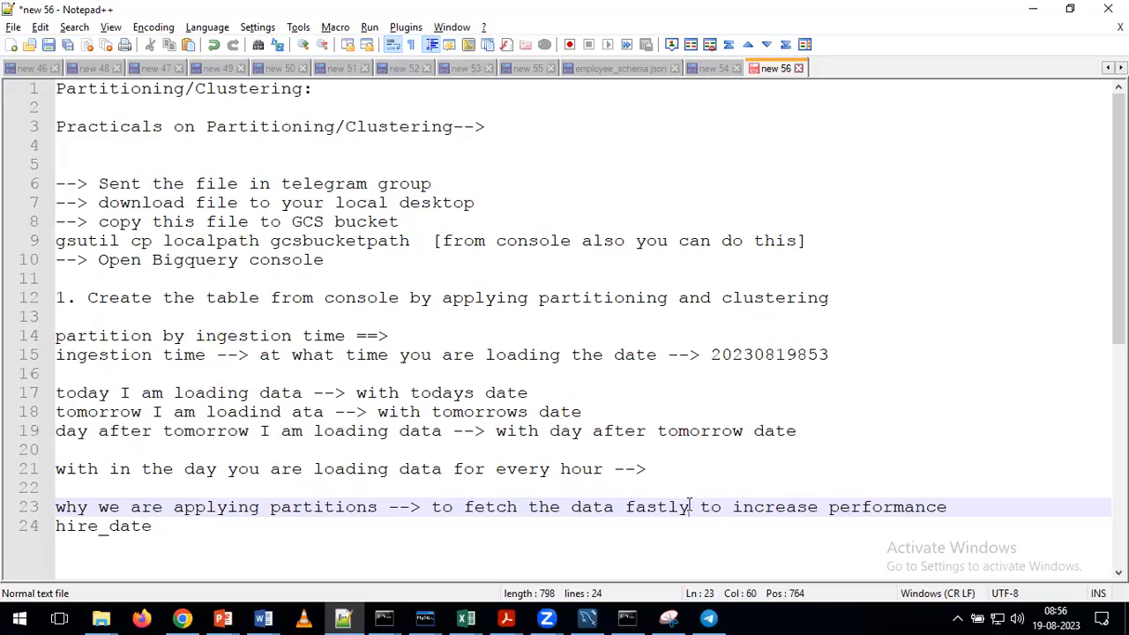
pyautogui.write(',')
pyautogui.press('End')
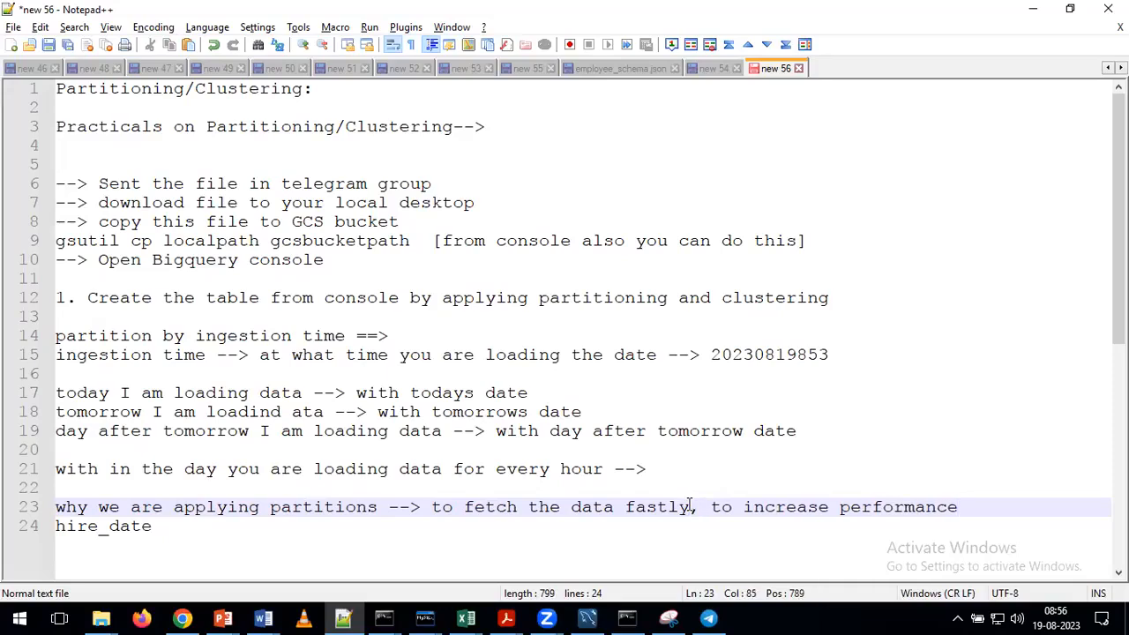
# - Add the query "select * from table;" under the partitions line, followed by a blank line
pyautogui.press('Return')
pyautogui.write('select * from table')
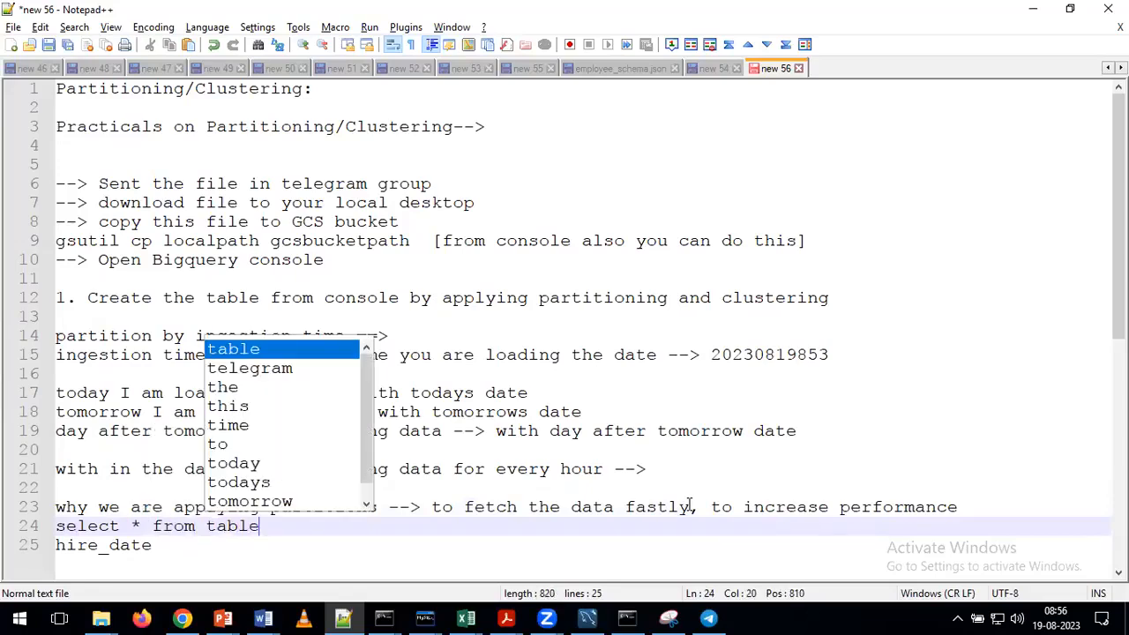
pyautogui.write(';')
pyautogui.press('Return')
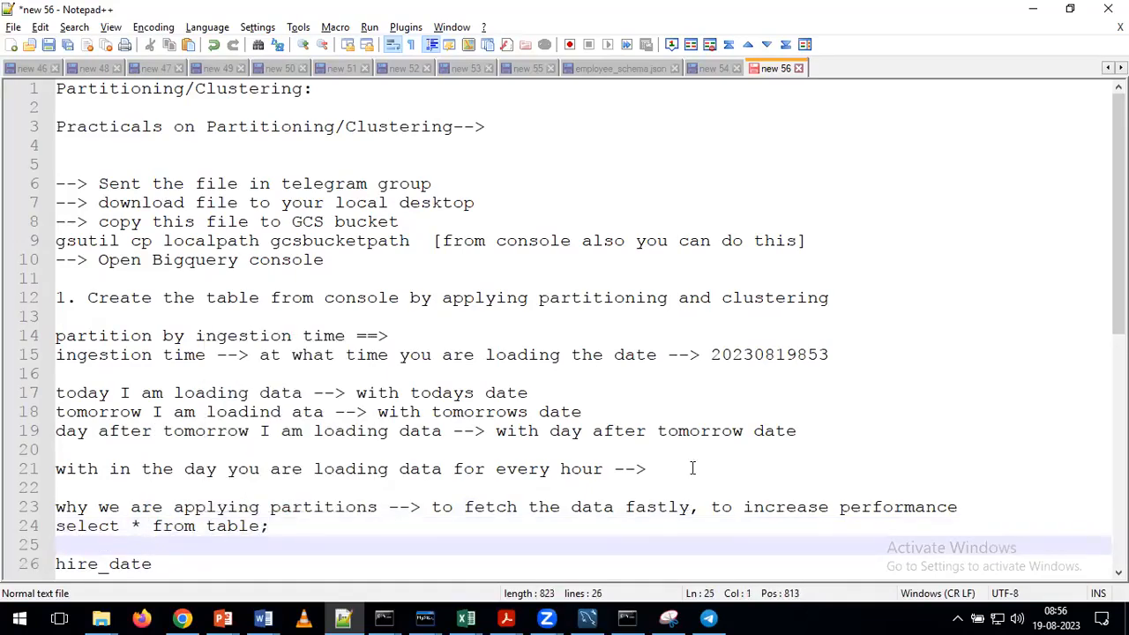
# - Highlight hire_date and the select query in the notes, and append "==> good performance" after the query
pyautogui.scroll(-3, 688, 458)
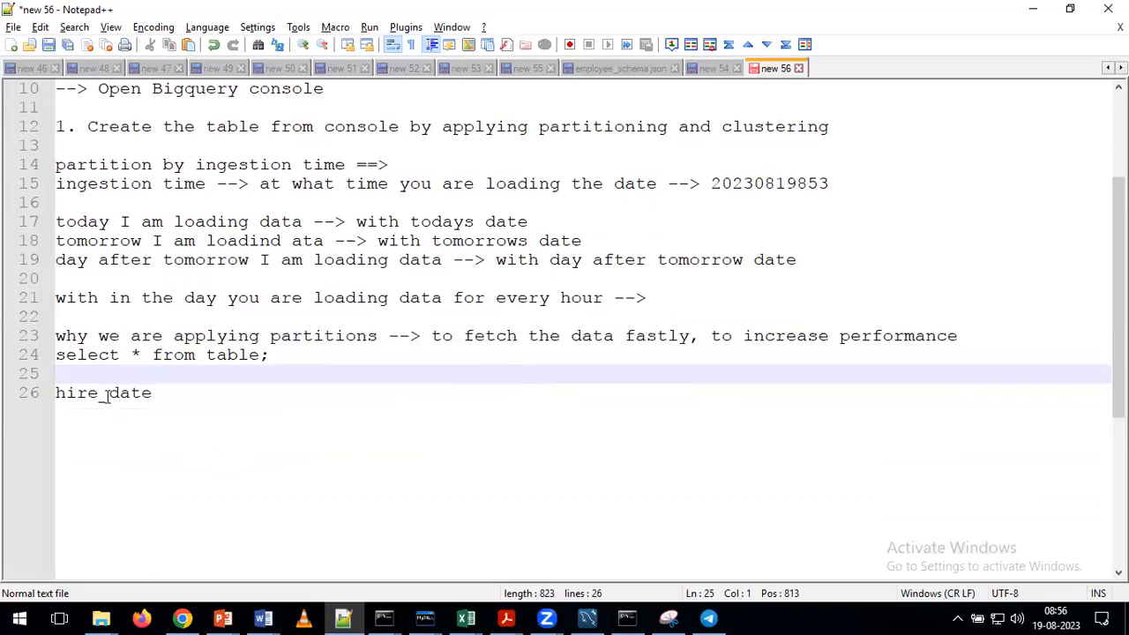
pyautogui.doubleClick(106, 394)
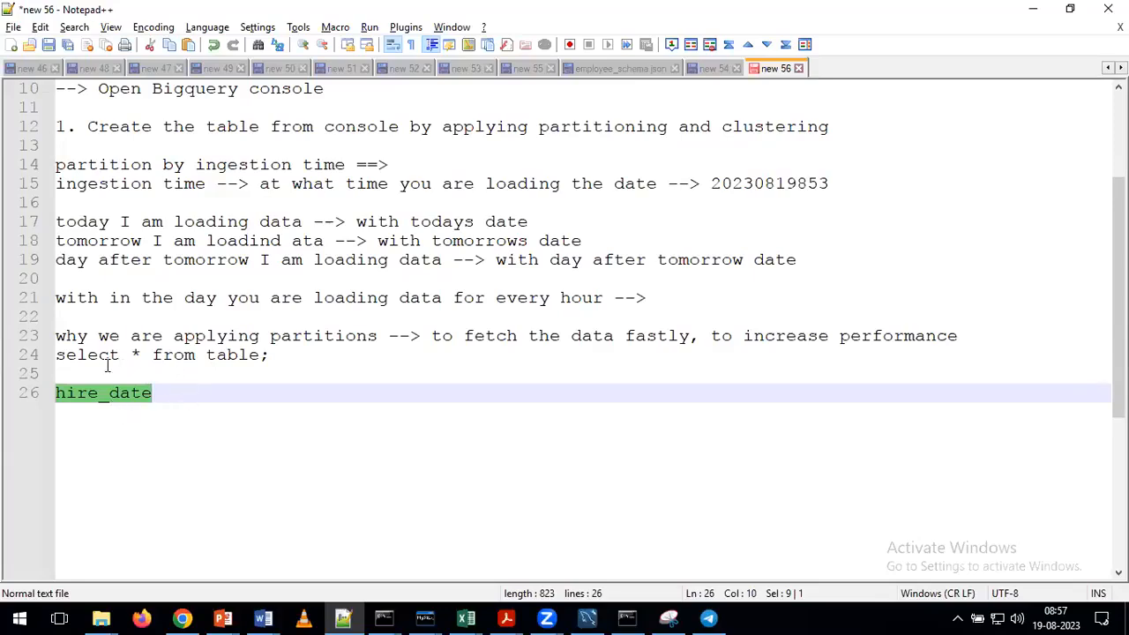
pyautogui.moveTo(273, 355); pyautogui.dragTo(53, 360)
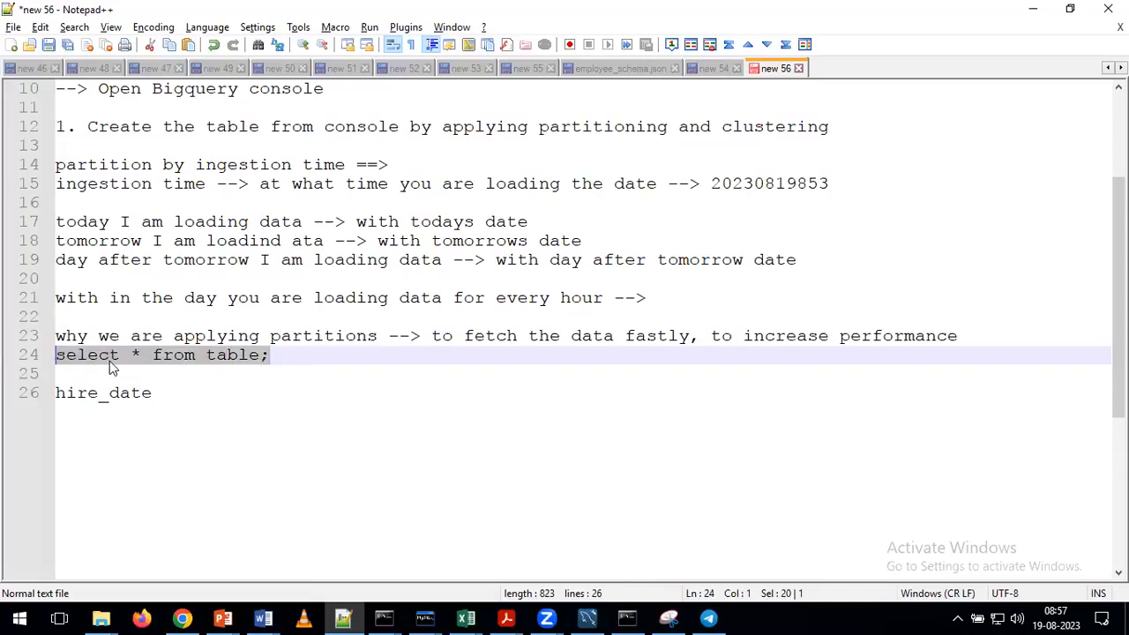
pyautogui.click(282, 356)
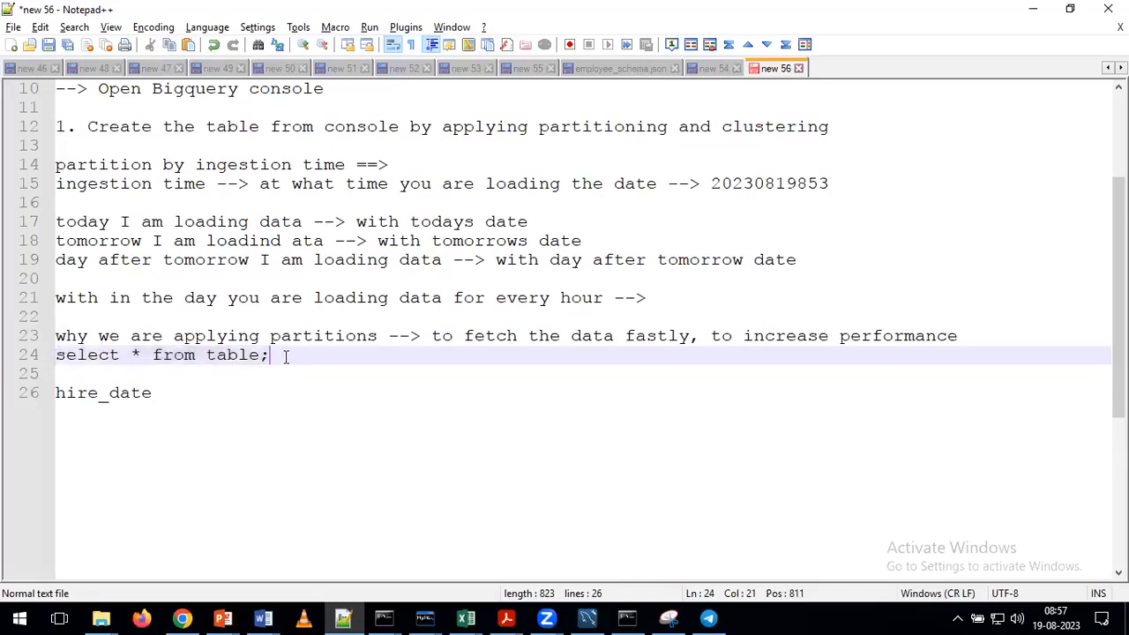
pyautogui.write('==> g')
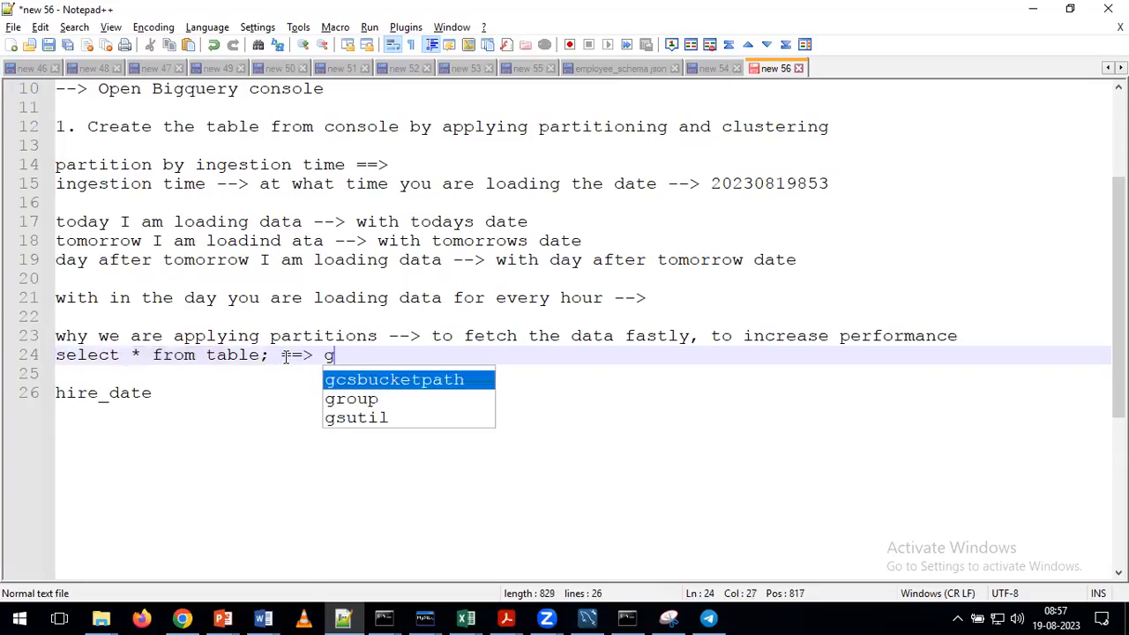
pyautogui.write('ood performance')
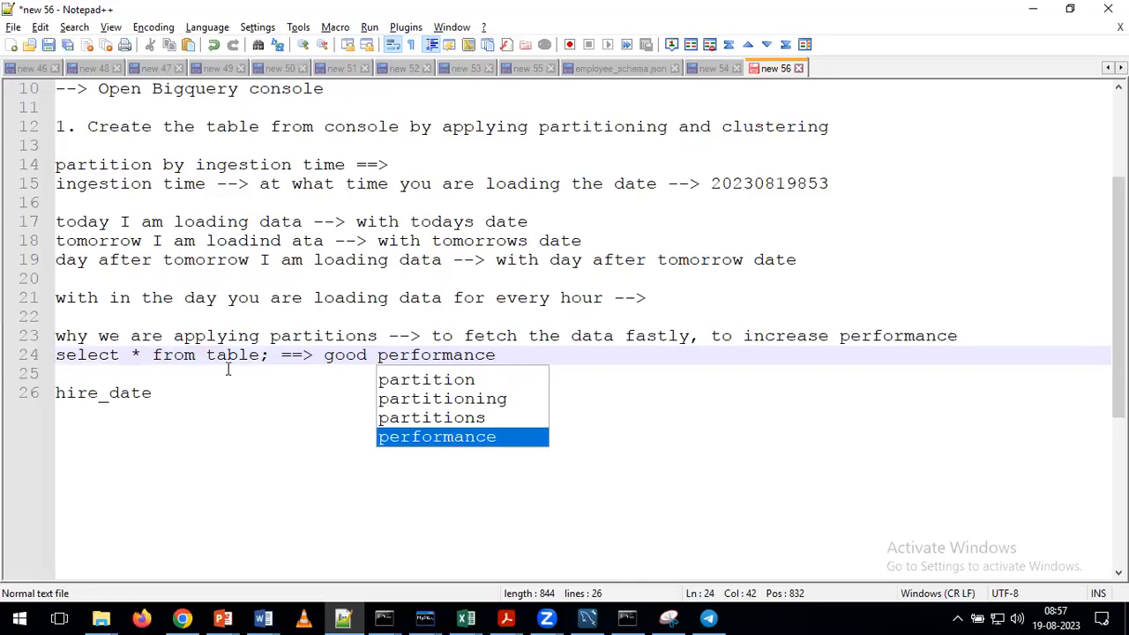
# - Insert the condition "where hire_date='2008-08-01'" before the semicolon of the select query
pyautogui.click(261, 360)
pyautogui.write('where ')
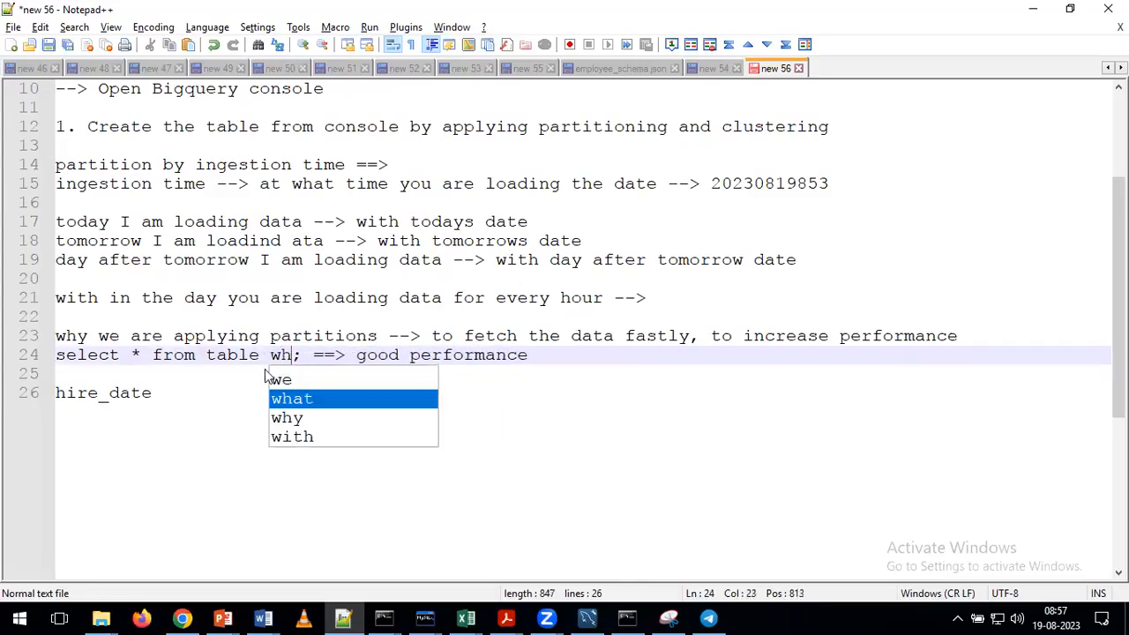
pyautogui.write('hire_date')
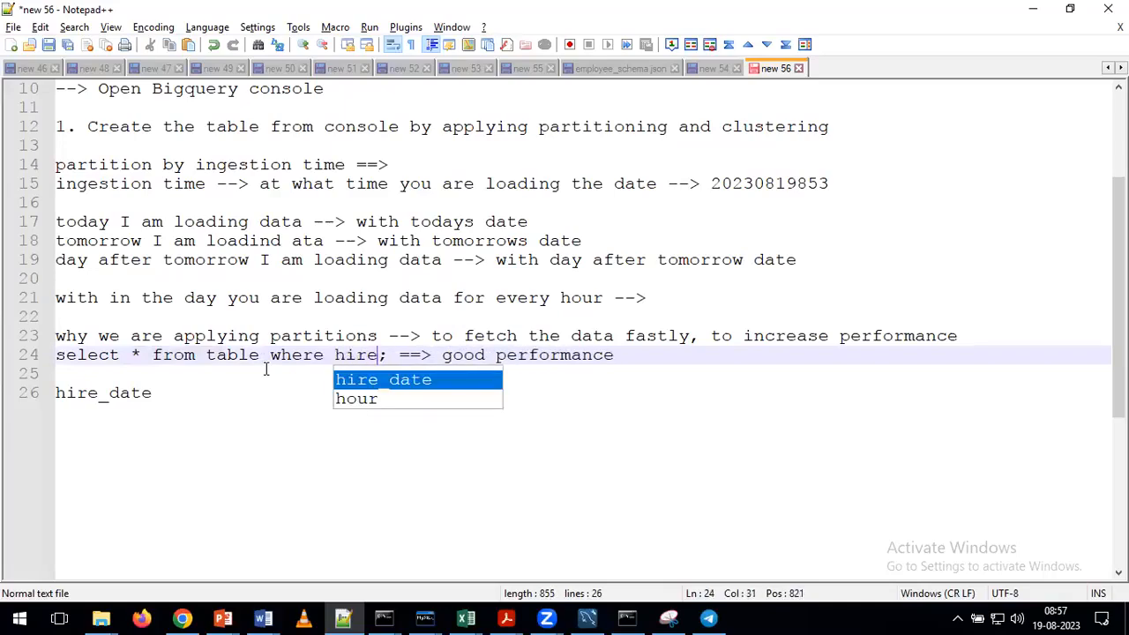
pyautogui.write("='200")
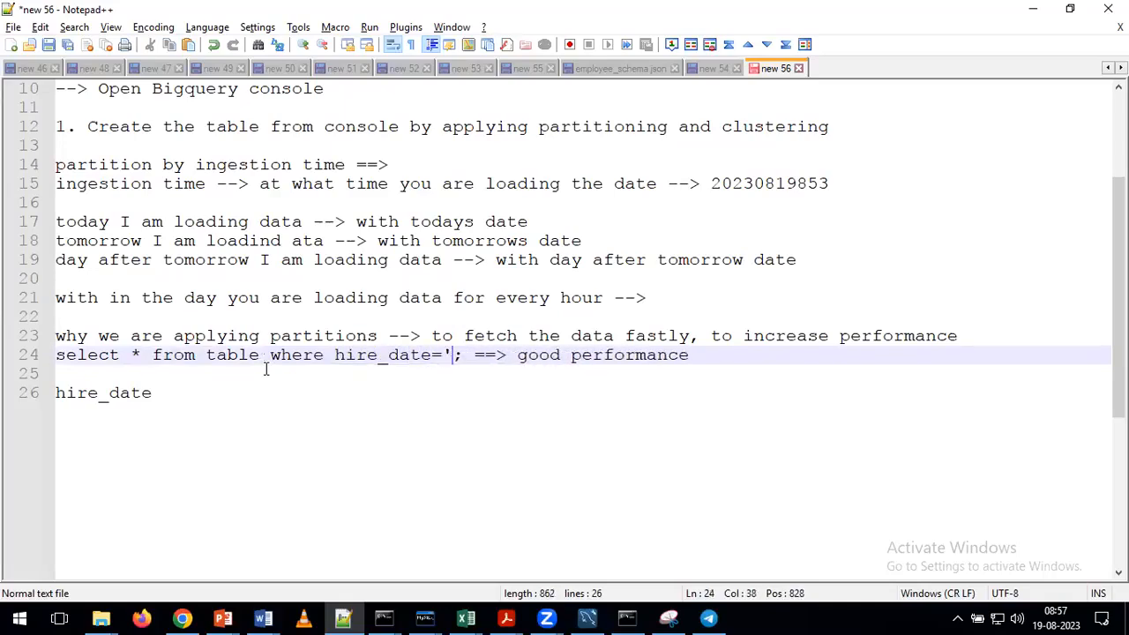
pyautogui.write('8-08')
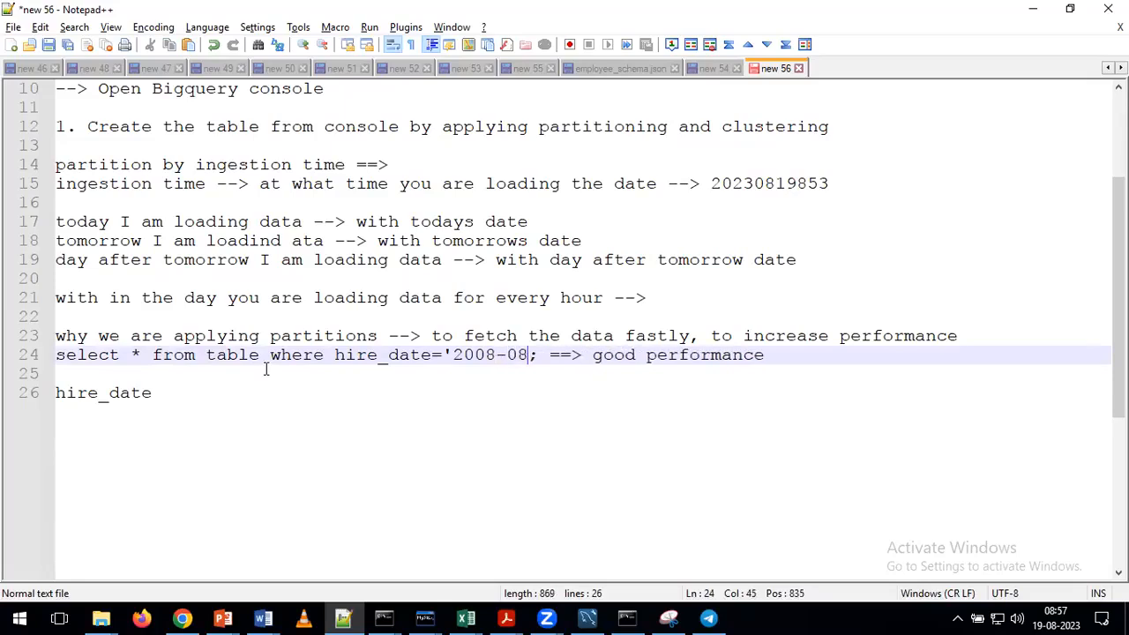
pyautogui.write("-01'")
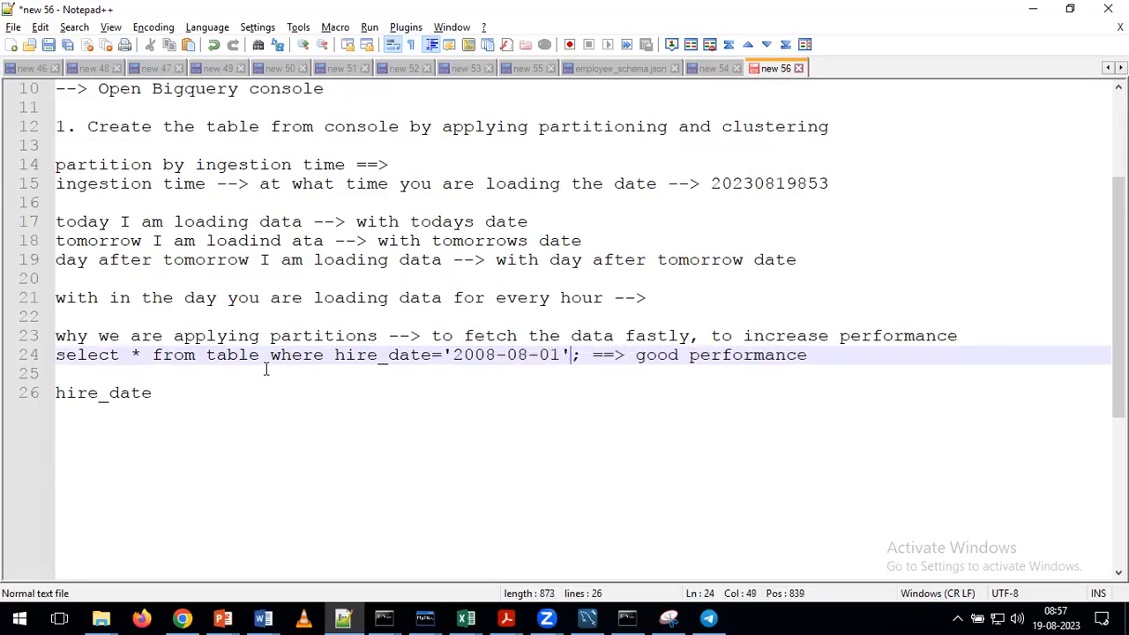
# - Switch to BigQuery's table creation form and require a WHERE clause to query the partitioned data
pyautogui.hotkey('alt', 'Tab')
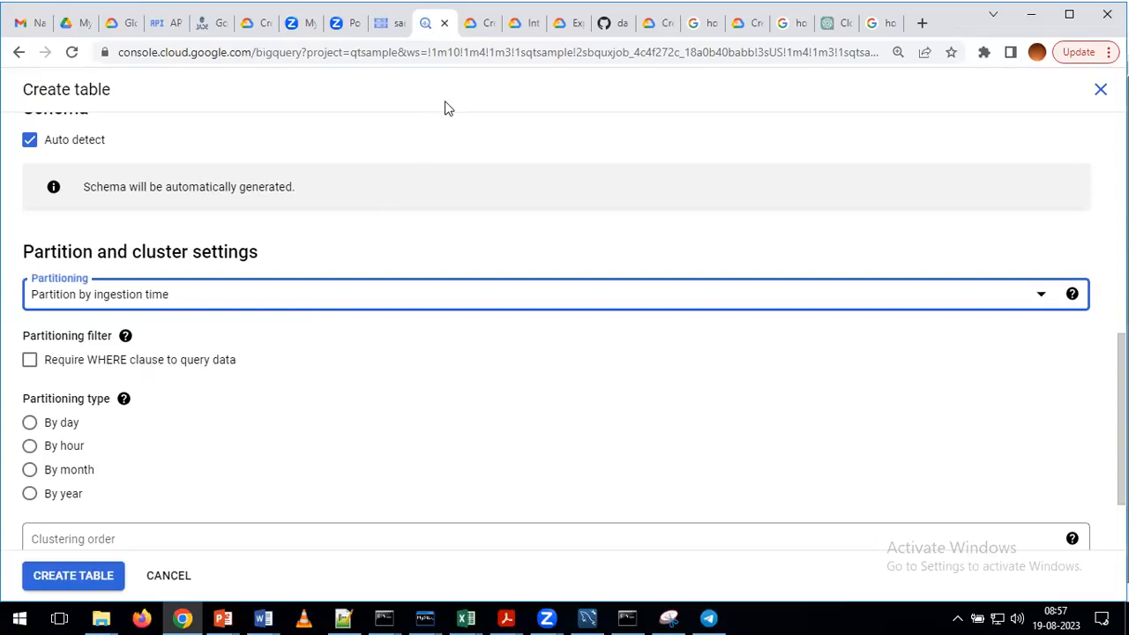
pyautogui.hotkey('alt', 'Tab')
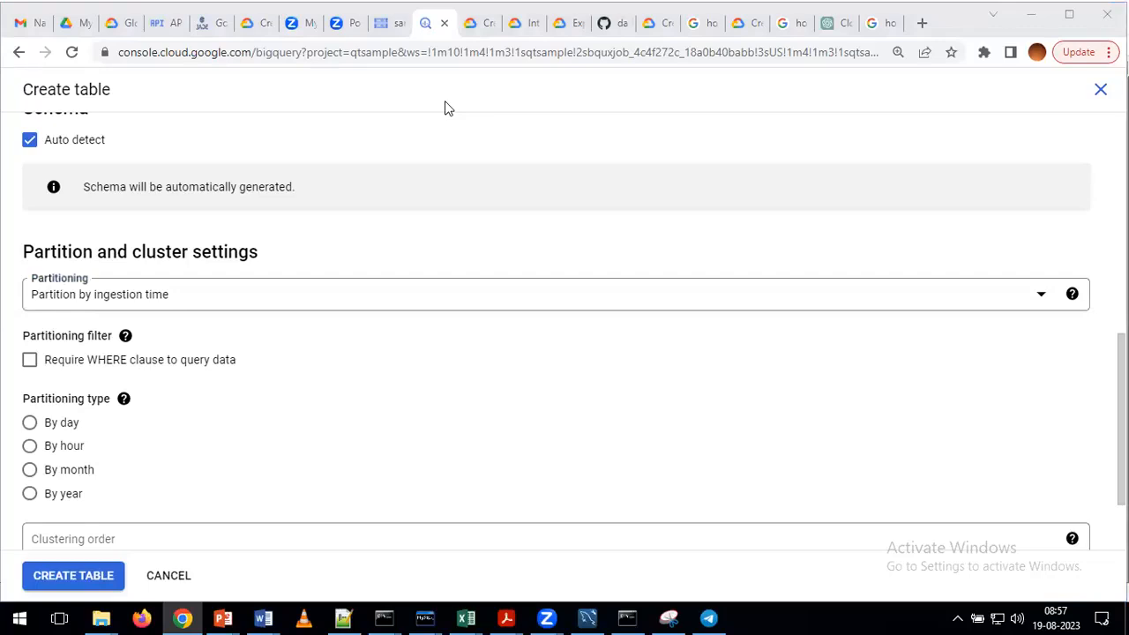
pyautogui.click(232, 362)
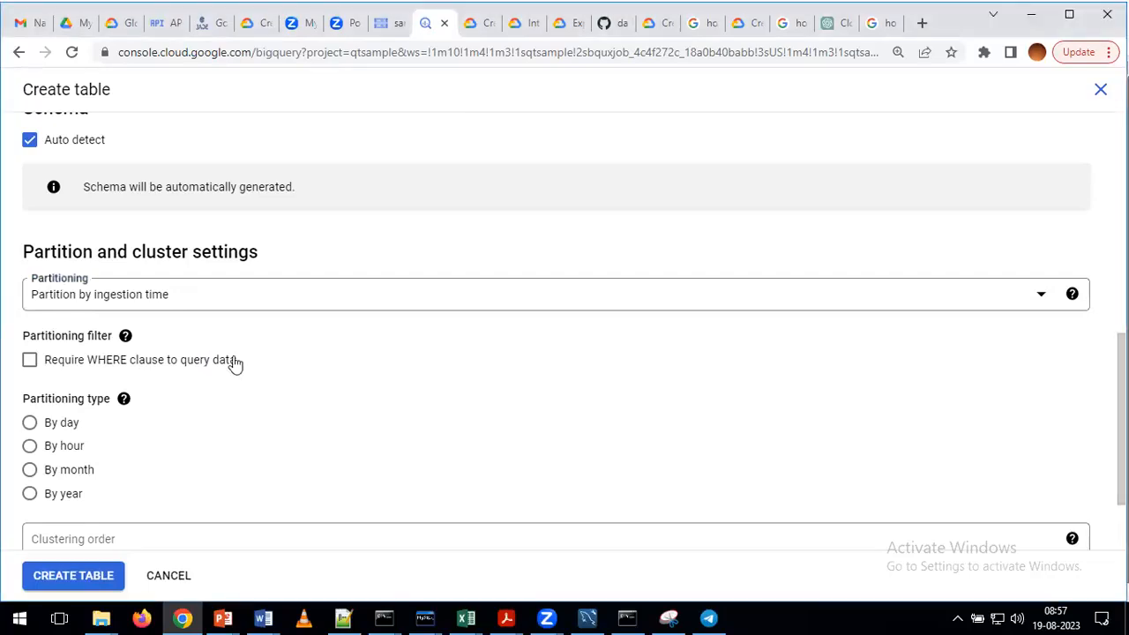
pyautogui.click(34, 363)
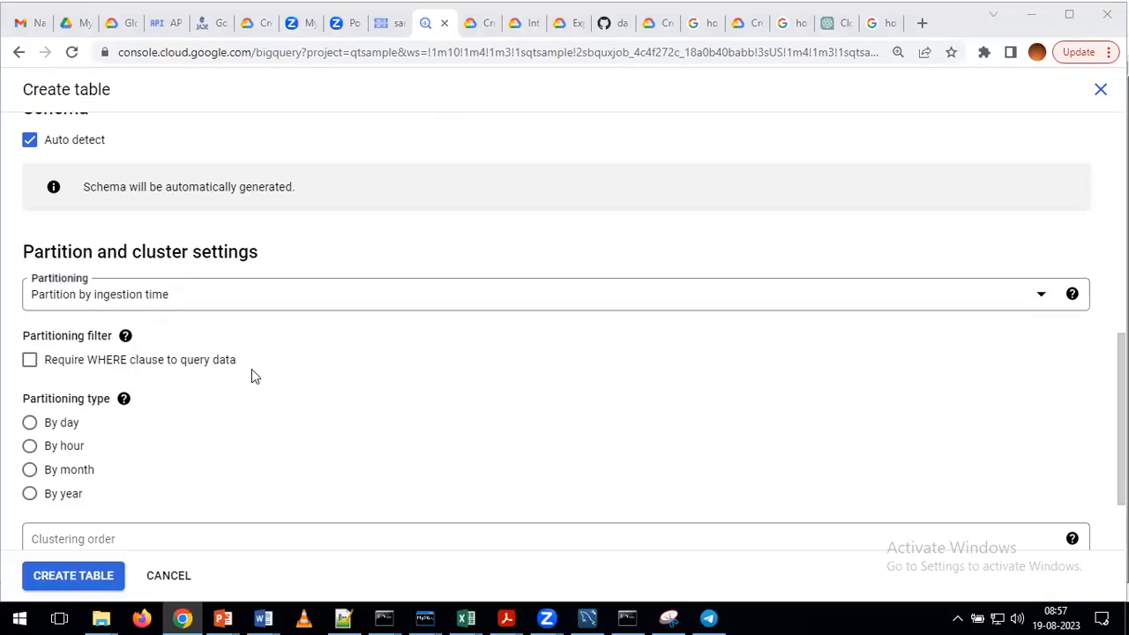
pyautogui.click(31, 364)
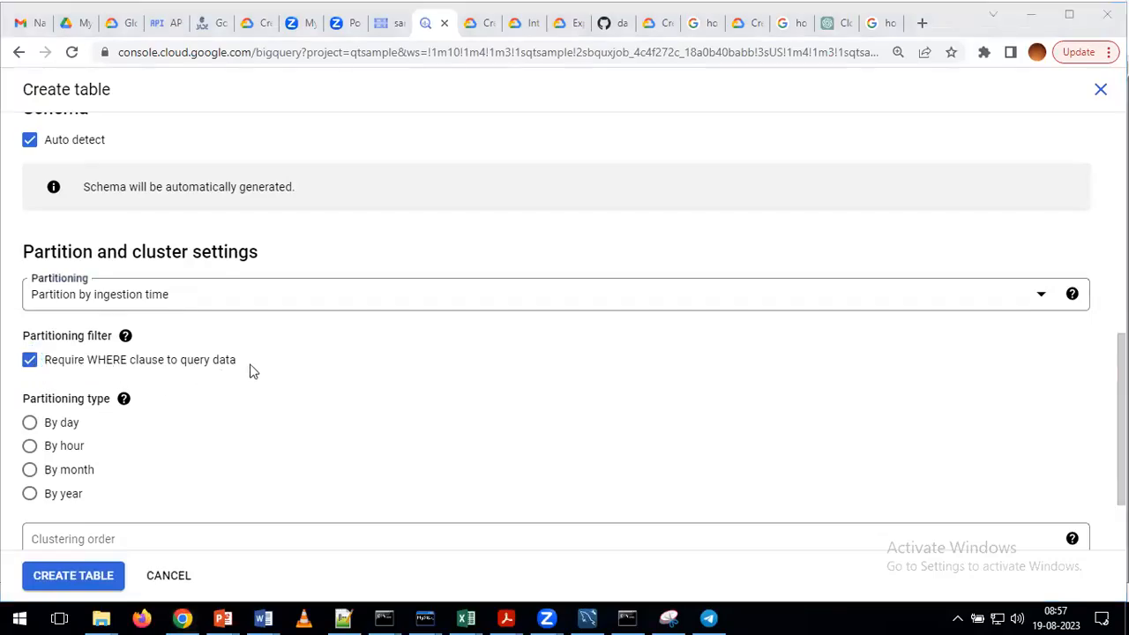
# - Back in Notepad++, insert a blank line above the select query and remove its where hire_date condition
pyautogui.hotkey('alt', 'Tab')
pyautogui.hotkey('alt', 'Tab')
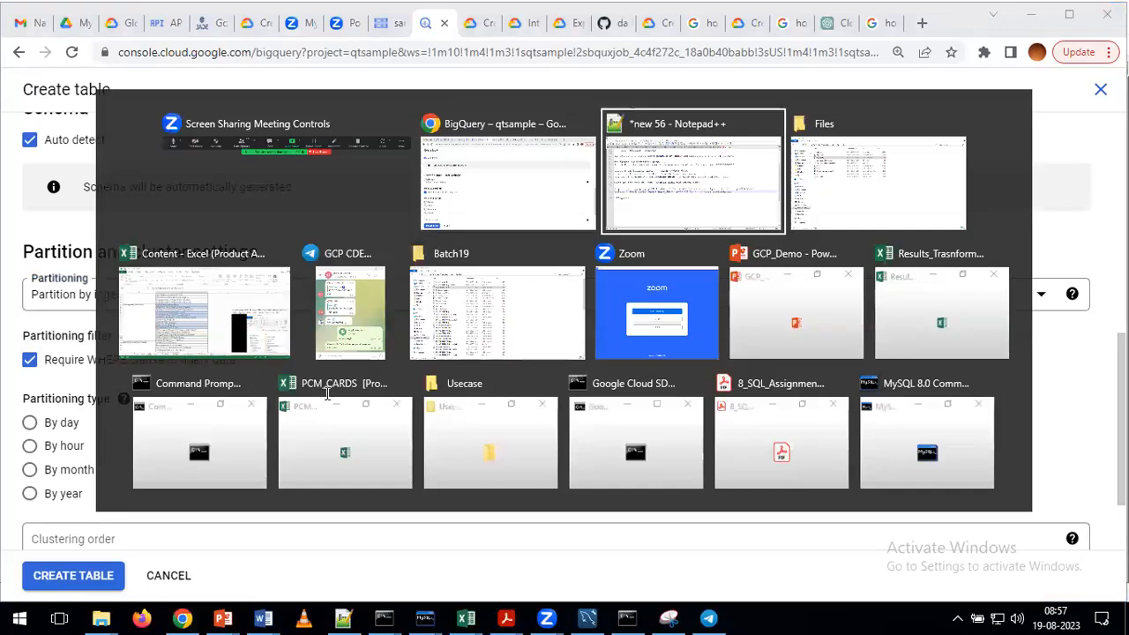
pyautogui.click(970, 335)
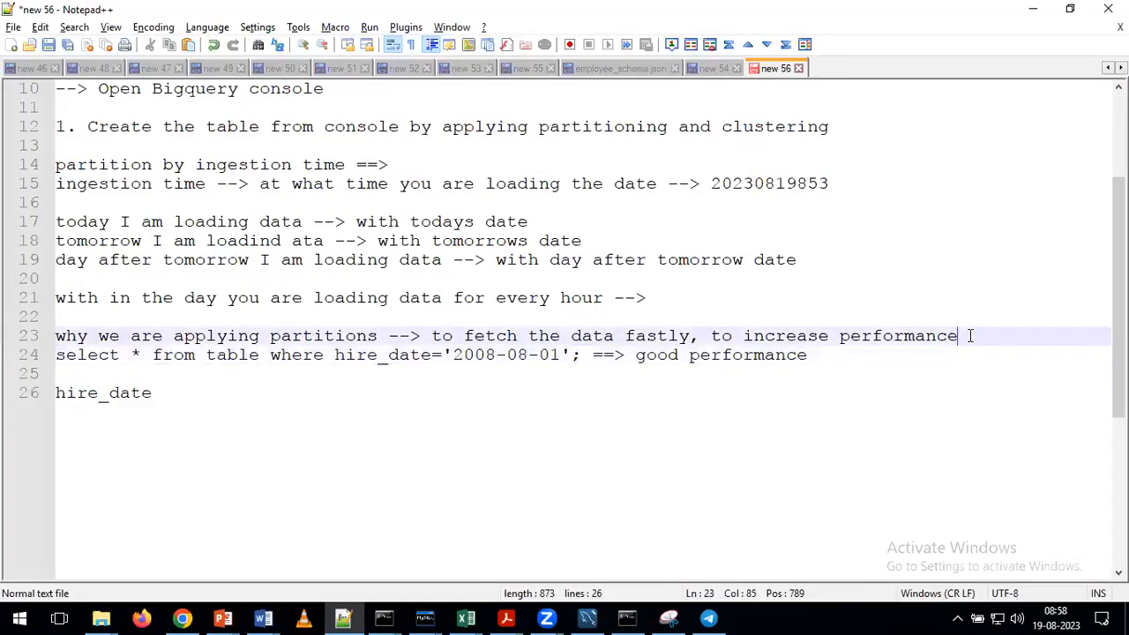
pyautogui.press('Return')
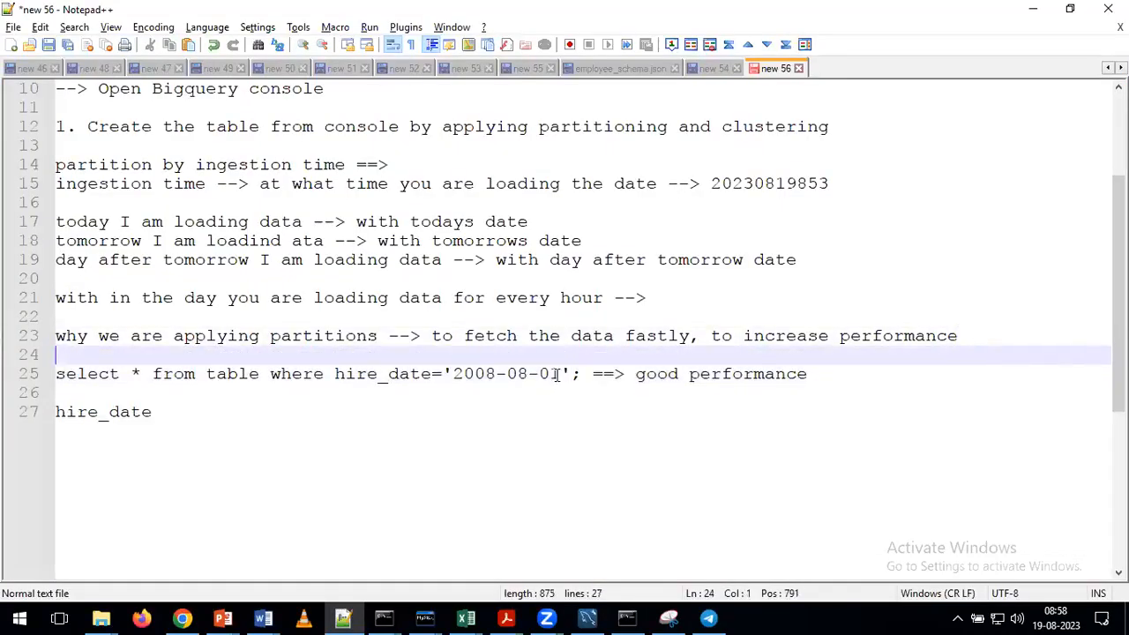
pyautogui.moveTo(571, 374); pyautogui.dragTo(270, 374)
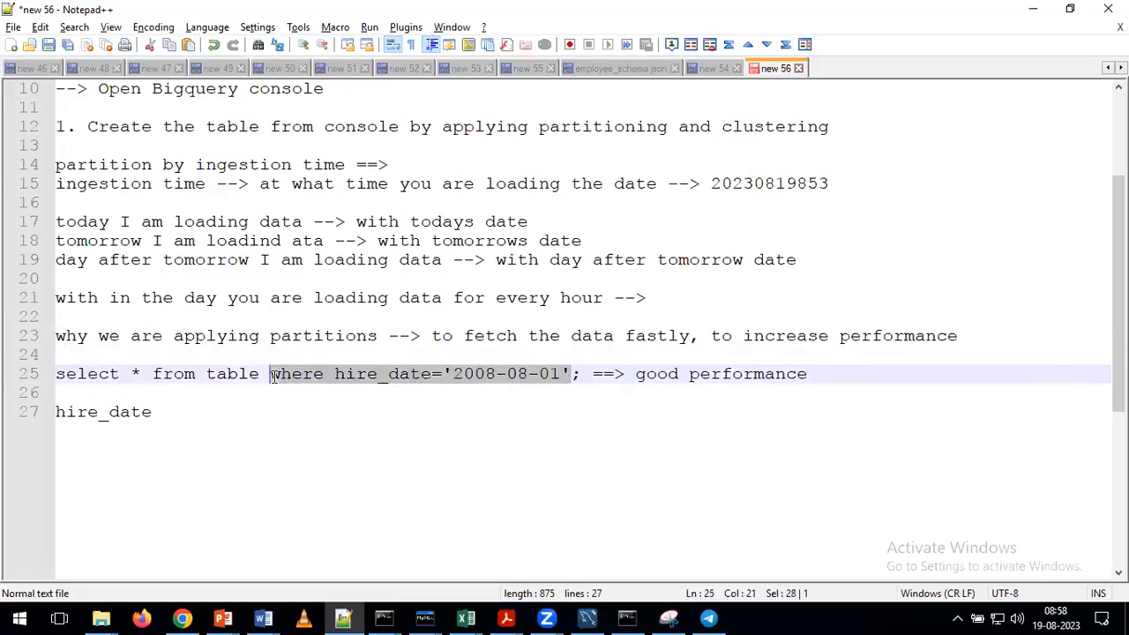
pyautogui.press('Delete')
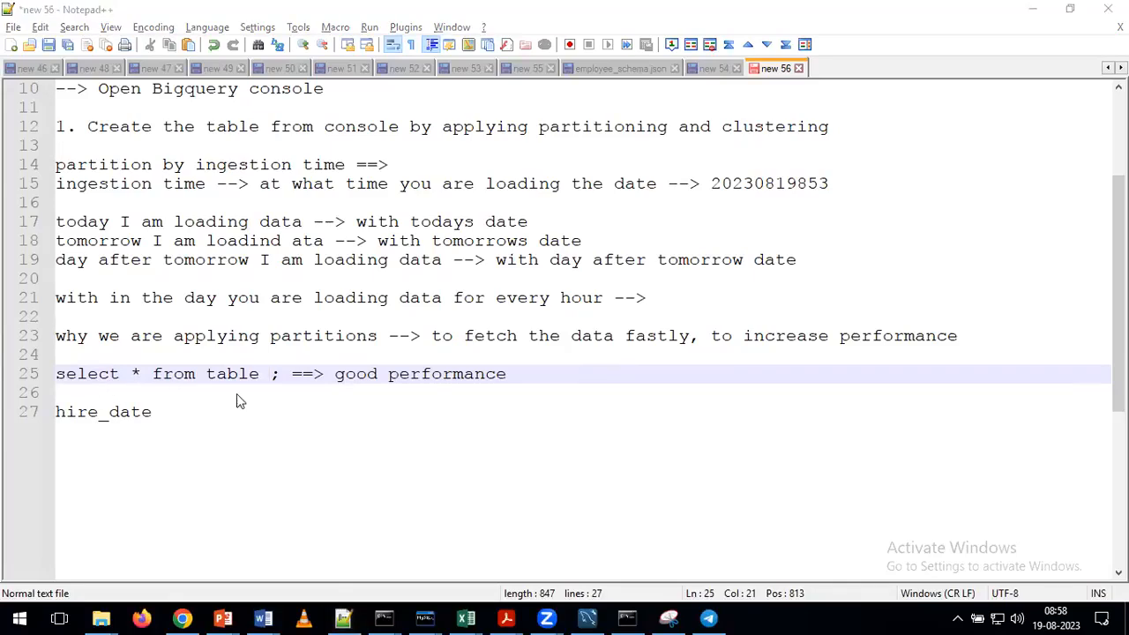
# - Check BigQuery's required WHERE clause setting and return to the select query in the Notepad++ notes
pyautogui.hotkey('alt', 'Tab')
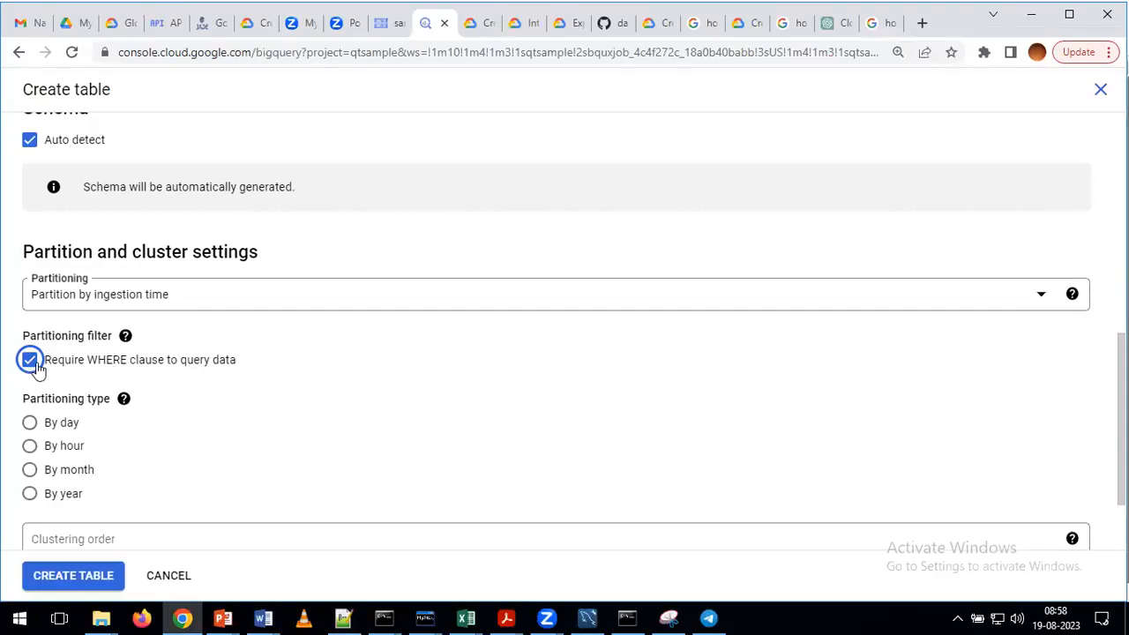
pyautogui.hotkey('alt', 'Tab')
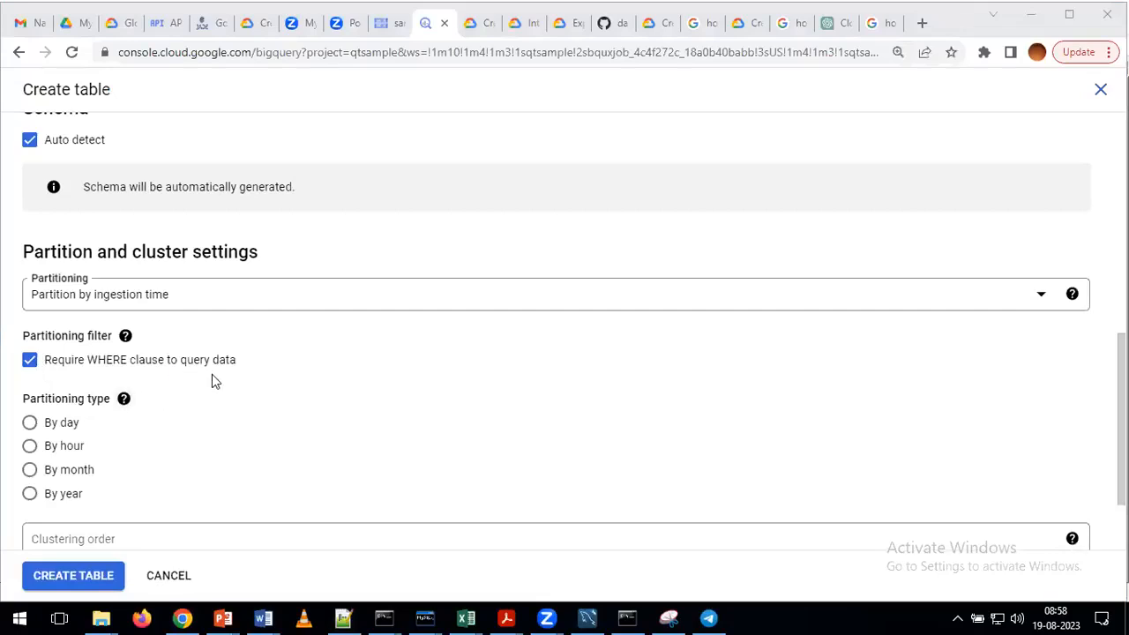
pyautogui.hotkey('alt', 'Tab')
pyautogui.hotkey('alt', 'Tab')
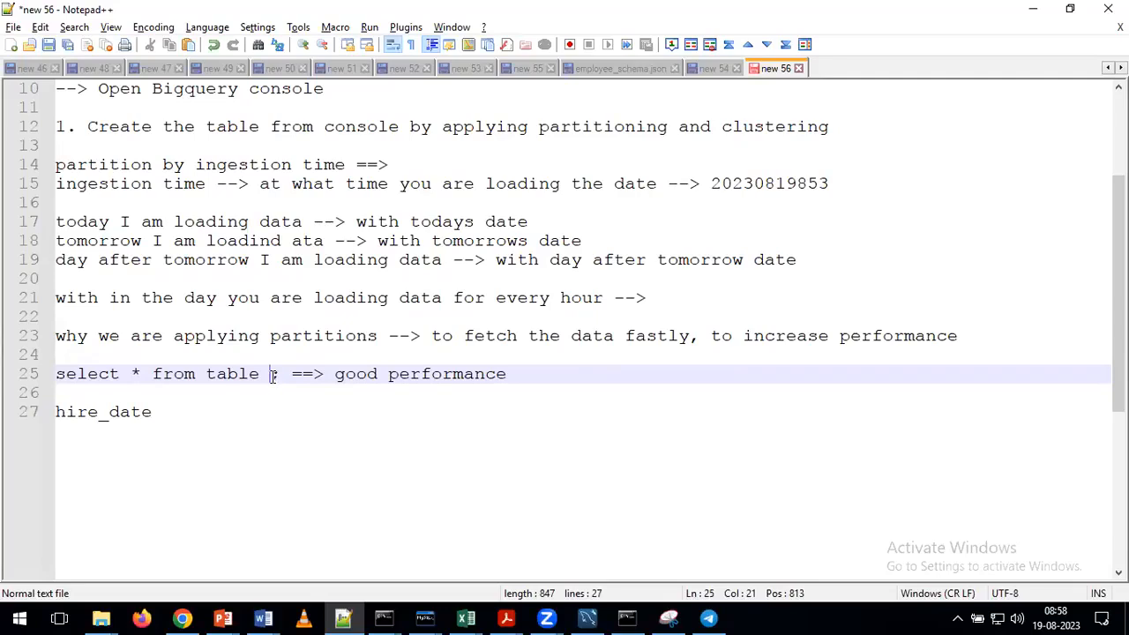
# - Append "==> this query will through syntax error" to the select query line in the notes
pyautogui.click(550, 376)
pyautogui.write('==> th')
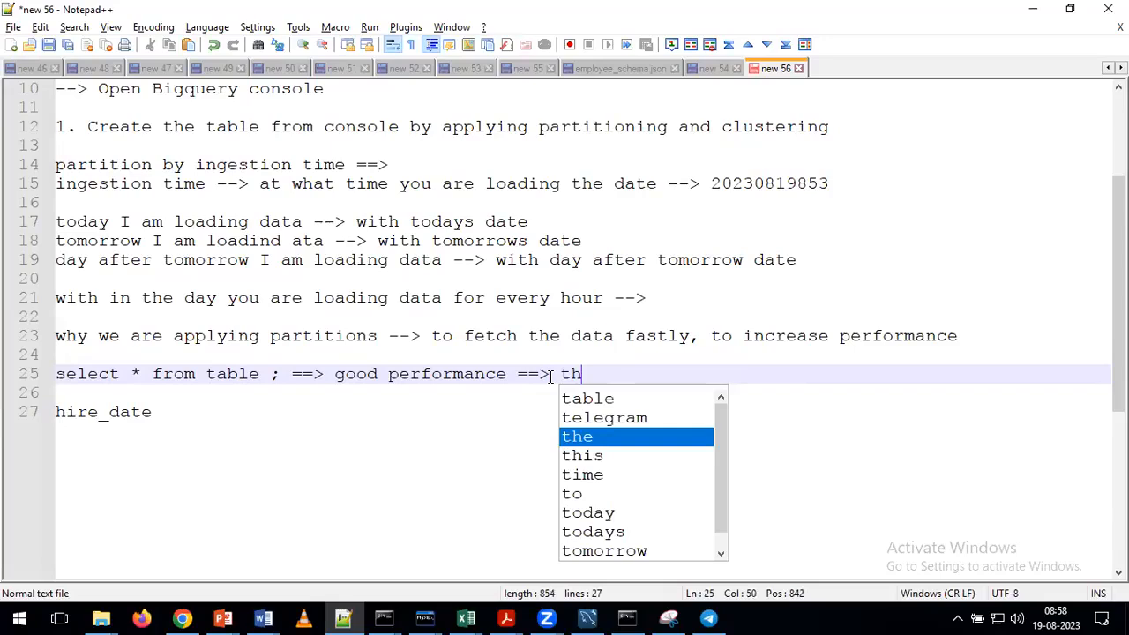
pyautogui.write('is query wil')
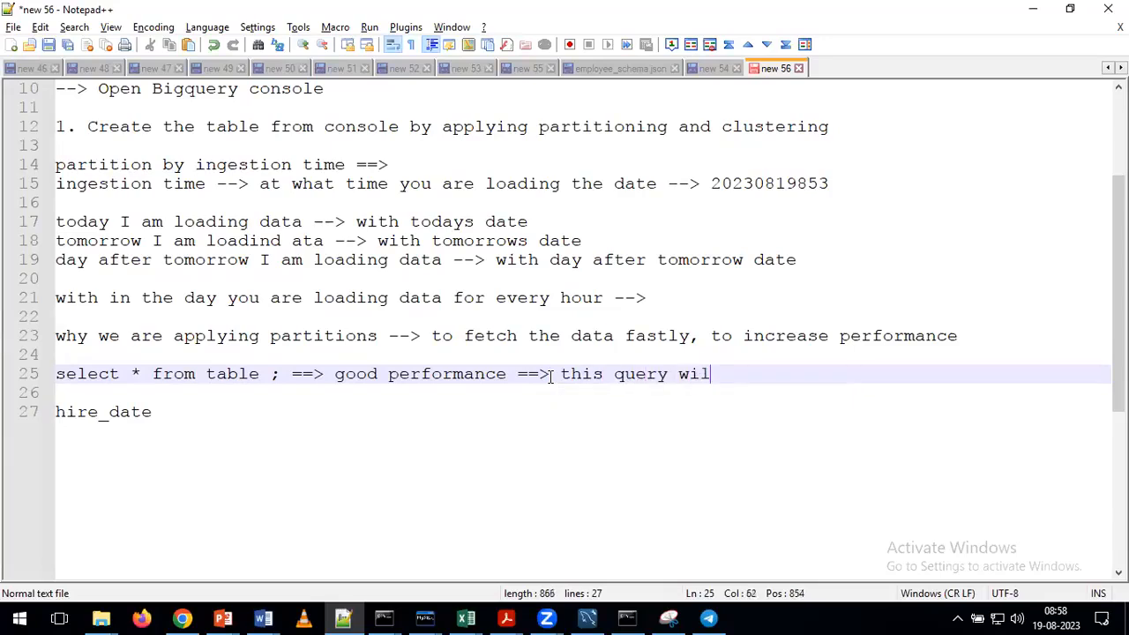
pyautogui.write('l through syntax error')
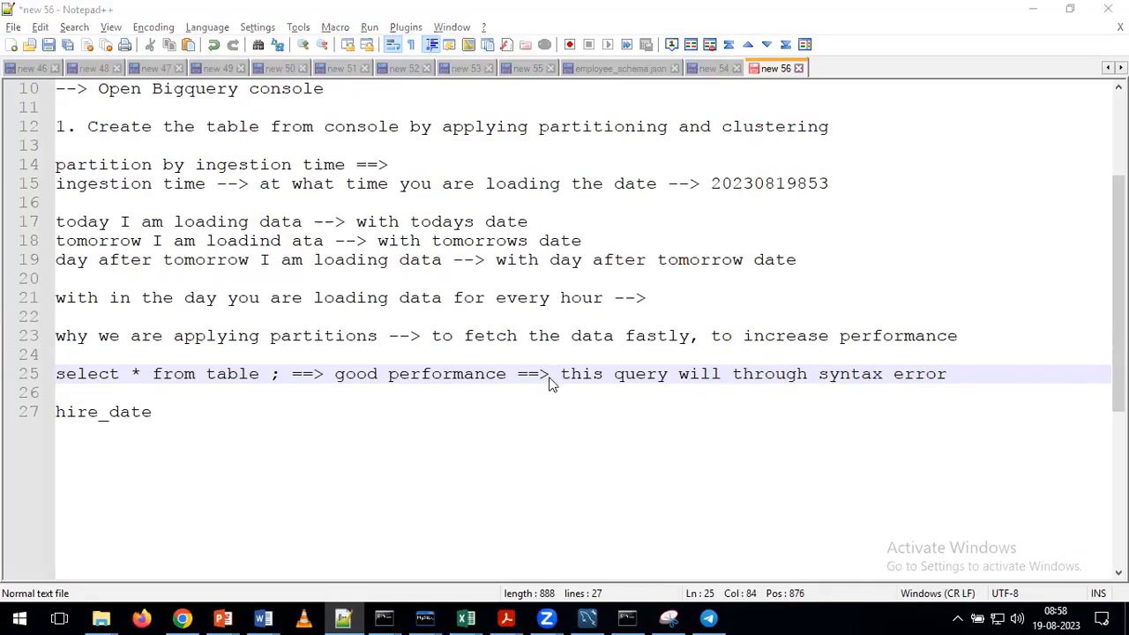
# - Switch to BigQuery and turn the required WHERE clause off and on again, comparing it with the select query in Notepad++
pyautogui.hotkey('alt', 'Tab')
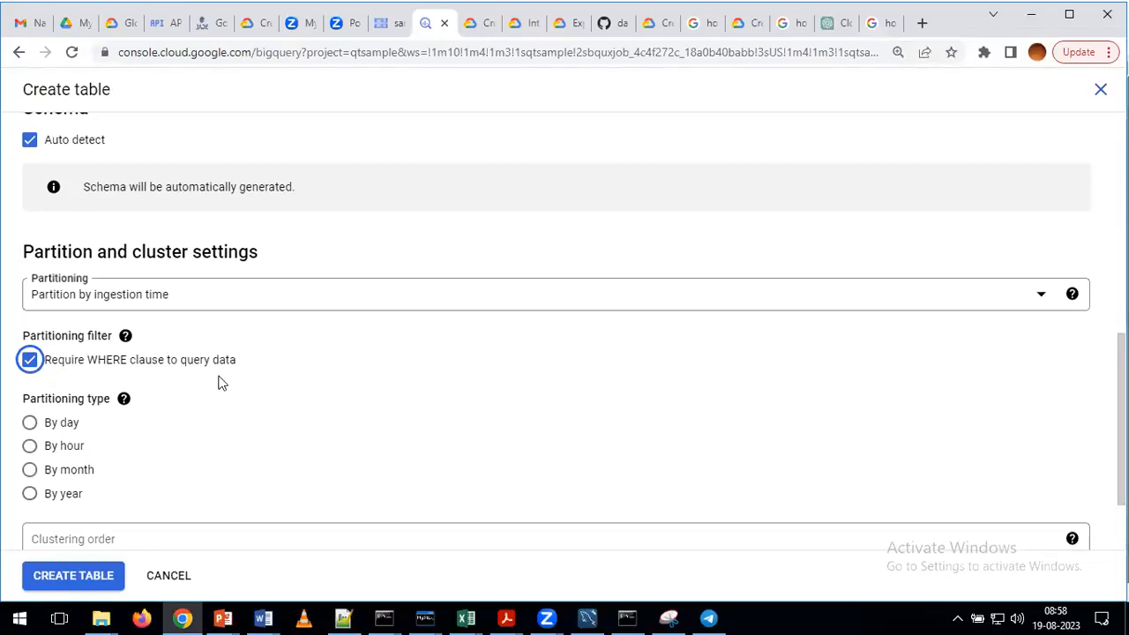
pyautogui.click(346, 609)
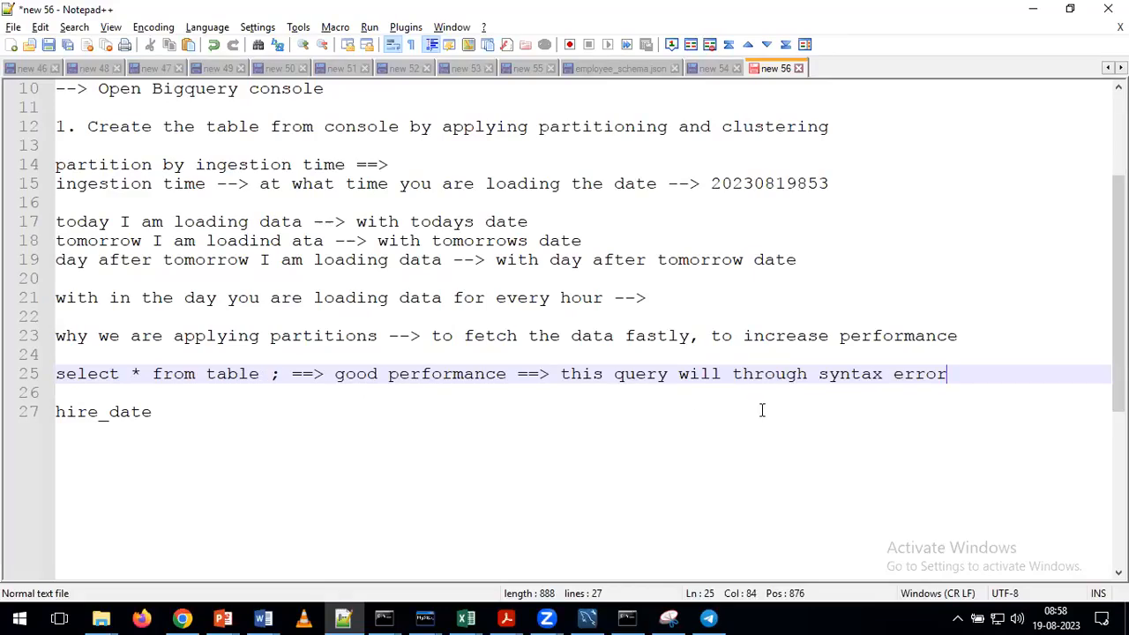
pyautogui.click(182, 618)
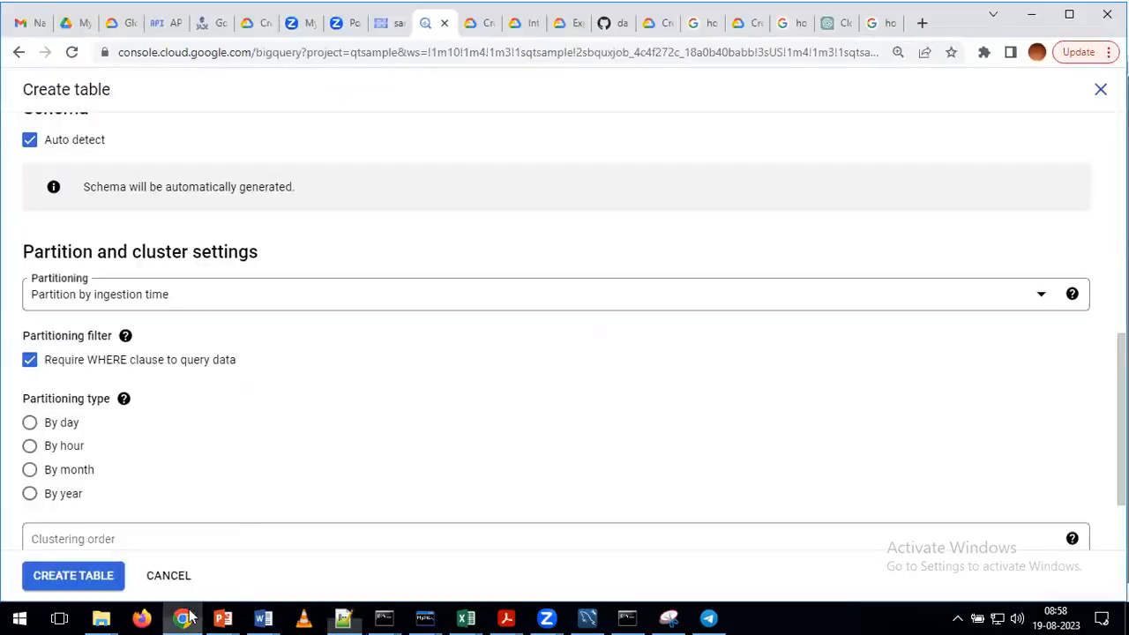
pyautogui.click(30, 362)
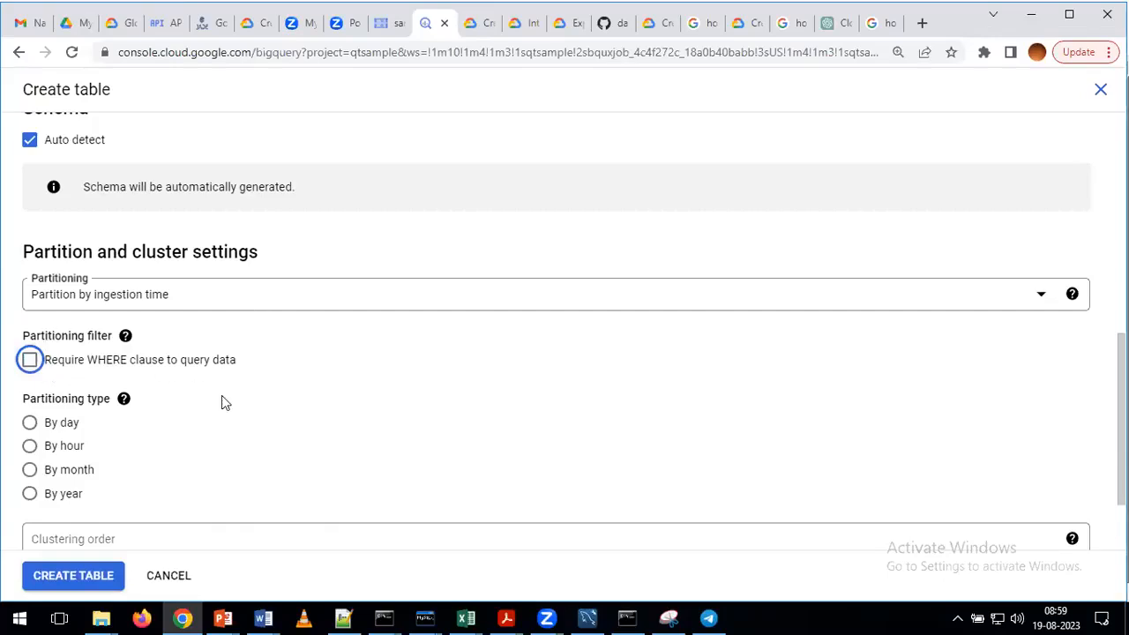
pyautogui.click(343, 618)
pyautogui.moveTo(284, 377); pyautogui.dragTo(48, 386)
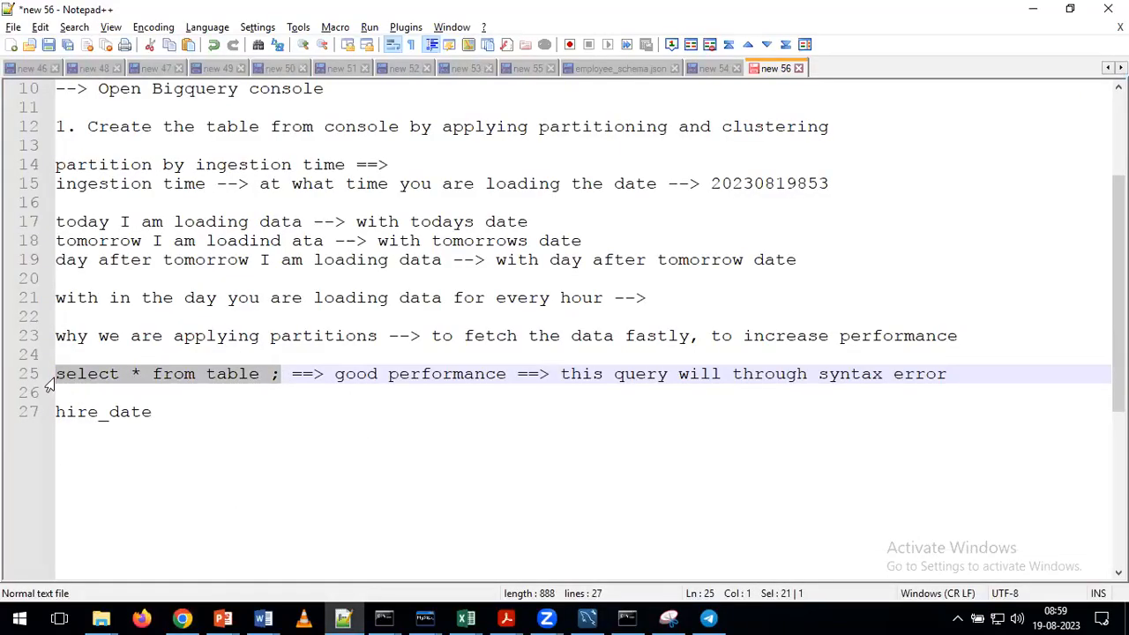
pyautogui.click(182, 617)
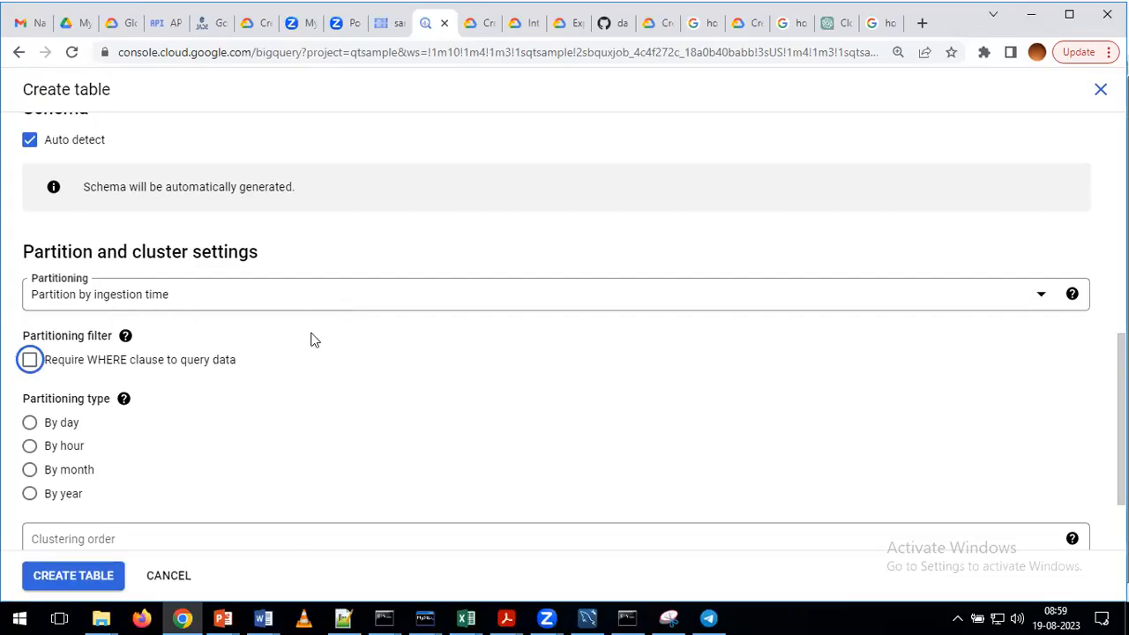
pyautogui.click(31, 363)
pyautogui.click(343, 618)
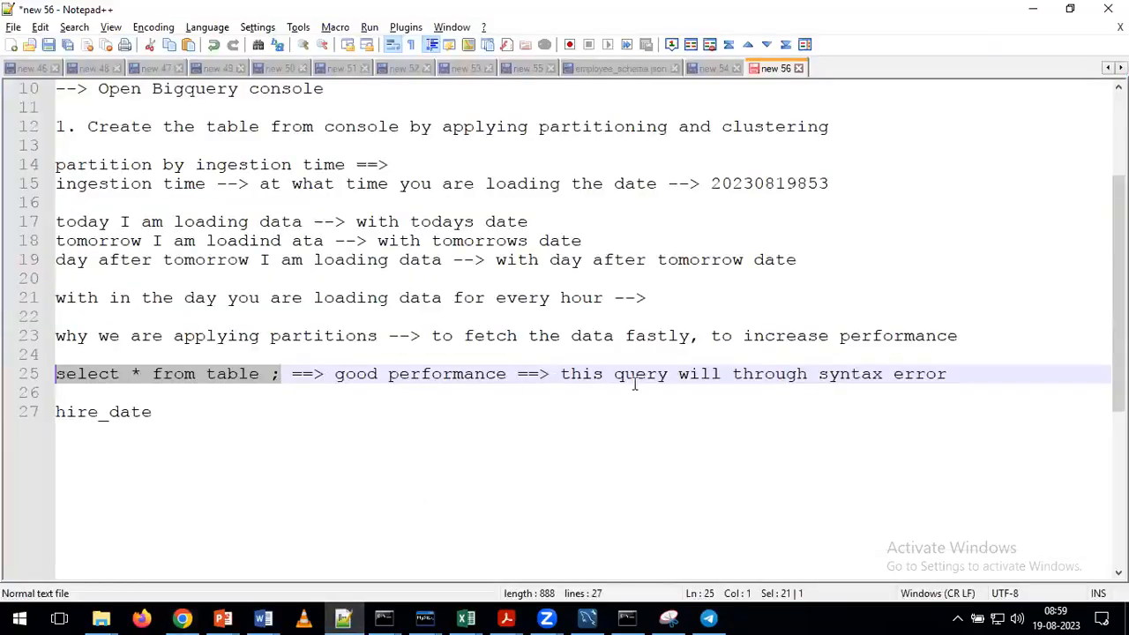
pyautogui.click(344, 617)
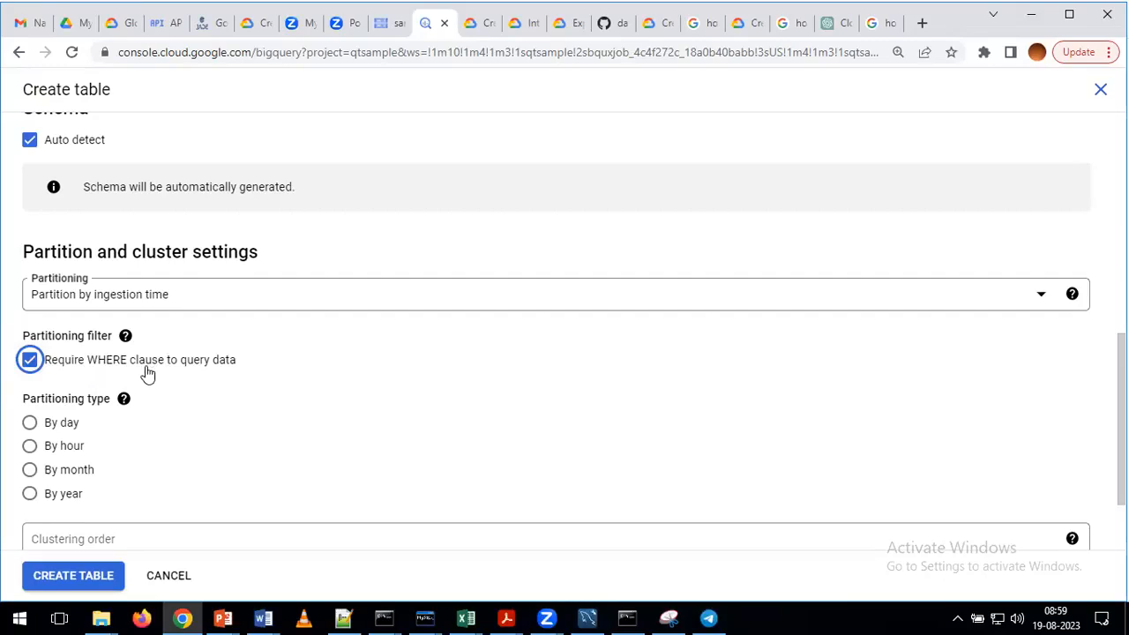
# - Set the table's partitioning type to By day and its clustering order to country
pyautogui.scroll(-1, 330, 412)
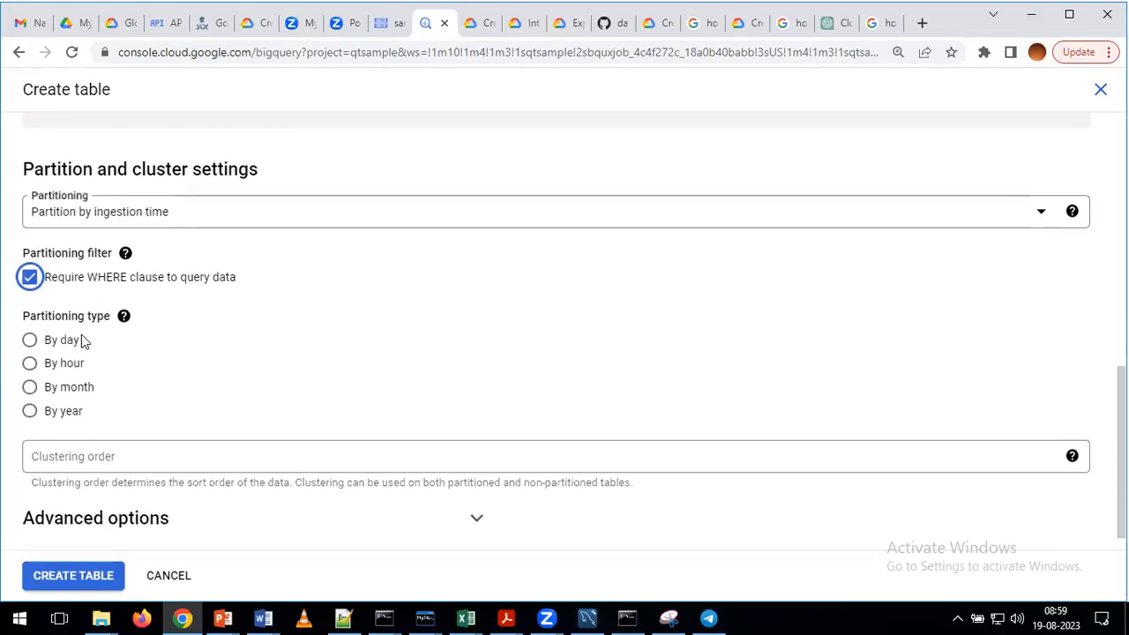
pyautogui.click(32, 342)
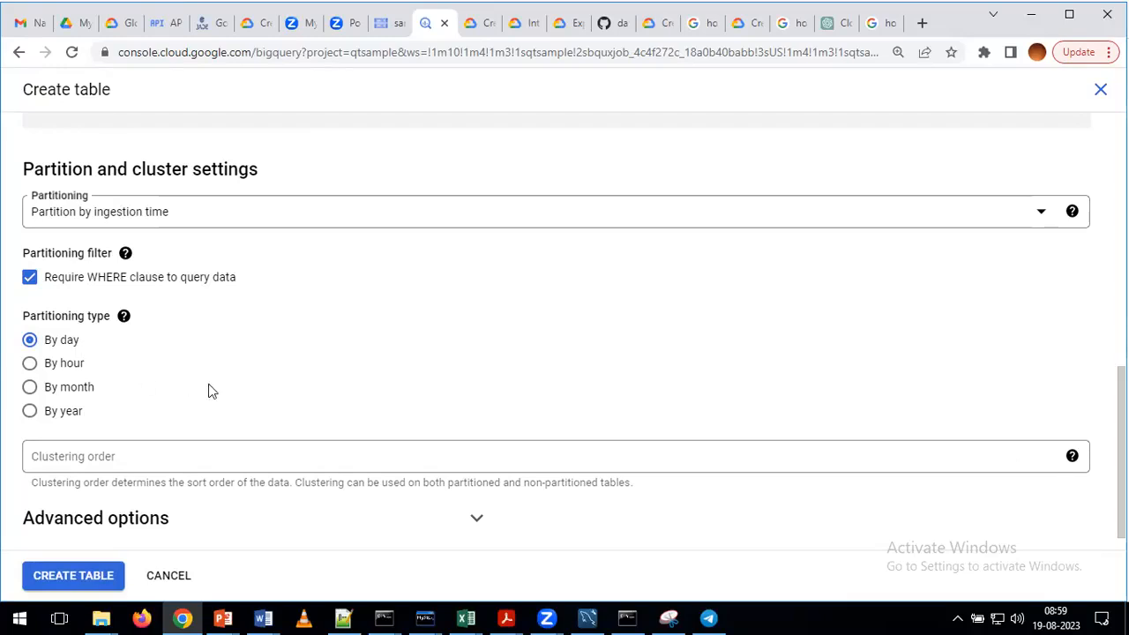
pyautogui.click(116, 459)
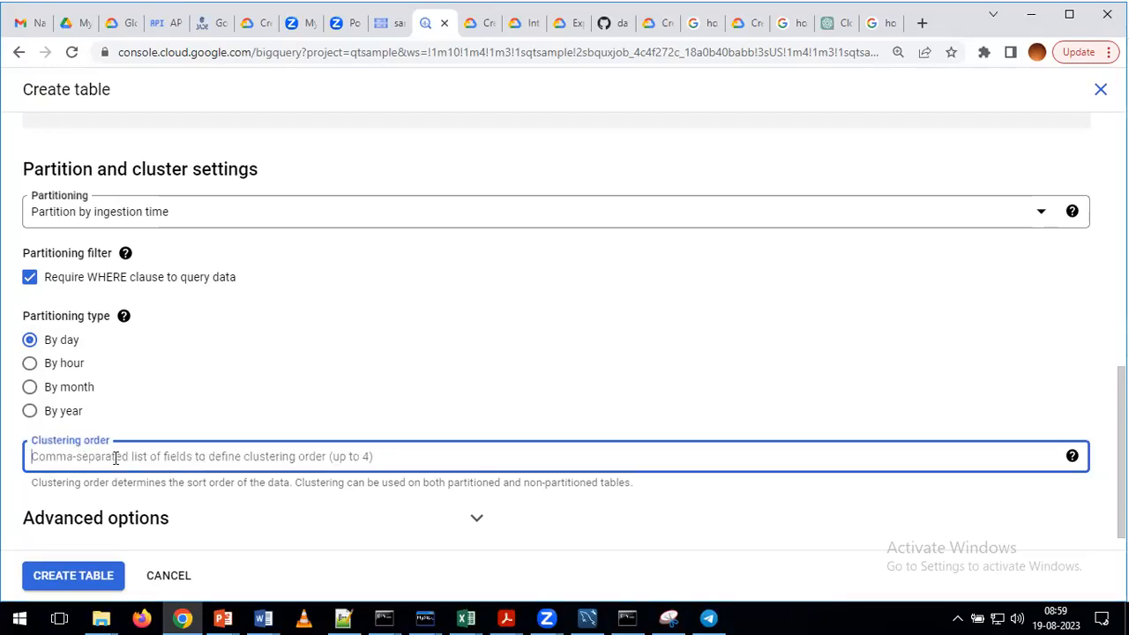
pyautogui.write('country')
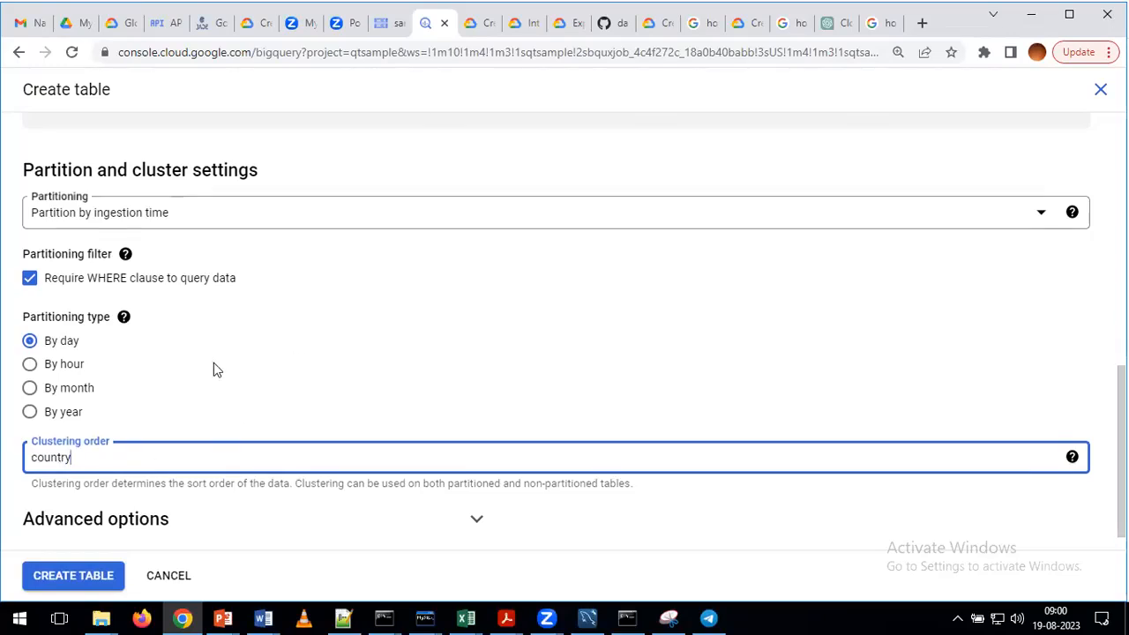
# - Review the destination, schema, partition and cluster settings, and create the empPartitionConsole table
pyautogui.scroll(4, 214, 365)
pyautogui.scroll(1, 213, 363)
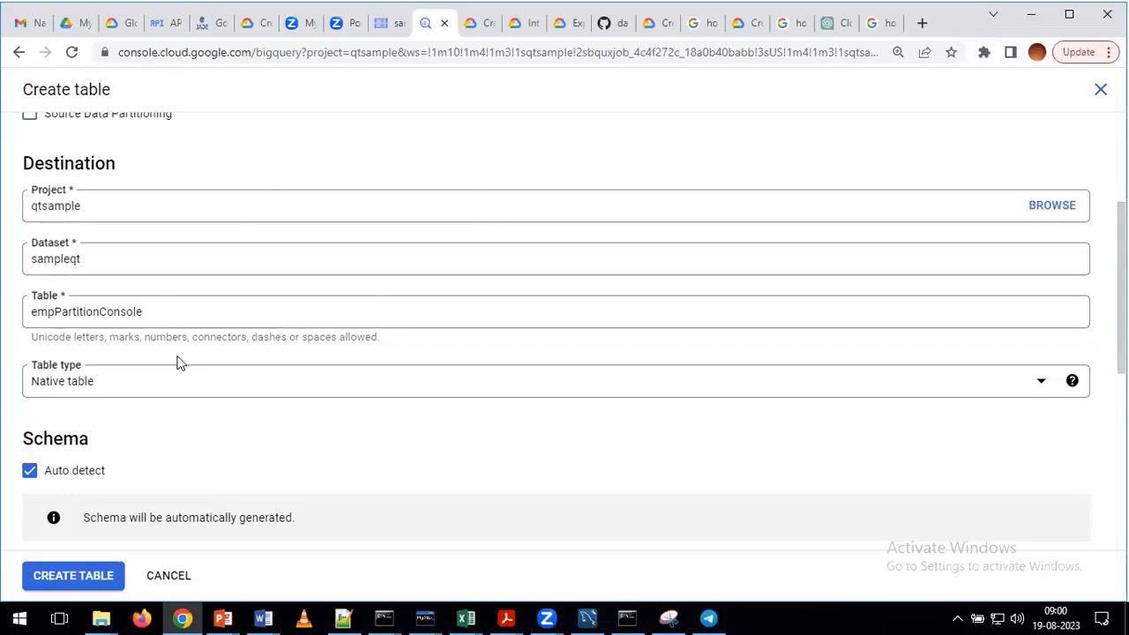
pyautogui.scroll(-3, 247, 430)
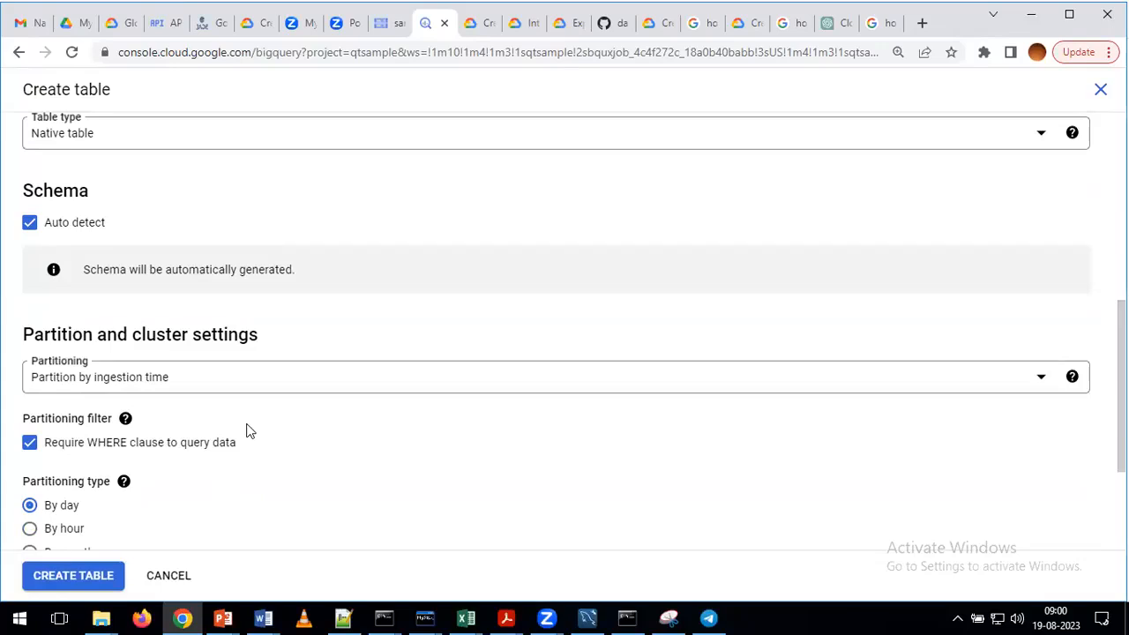
pyautogui.scroll(-1, 247, 431)
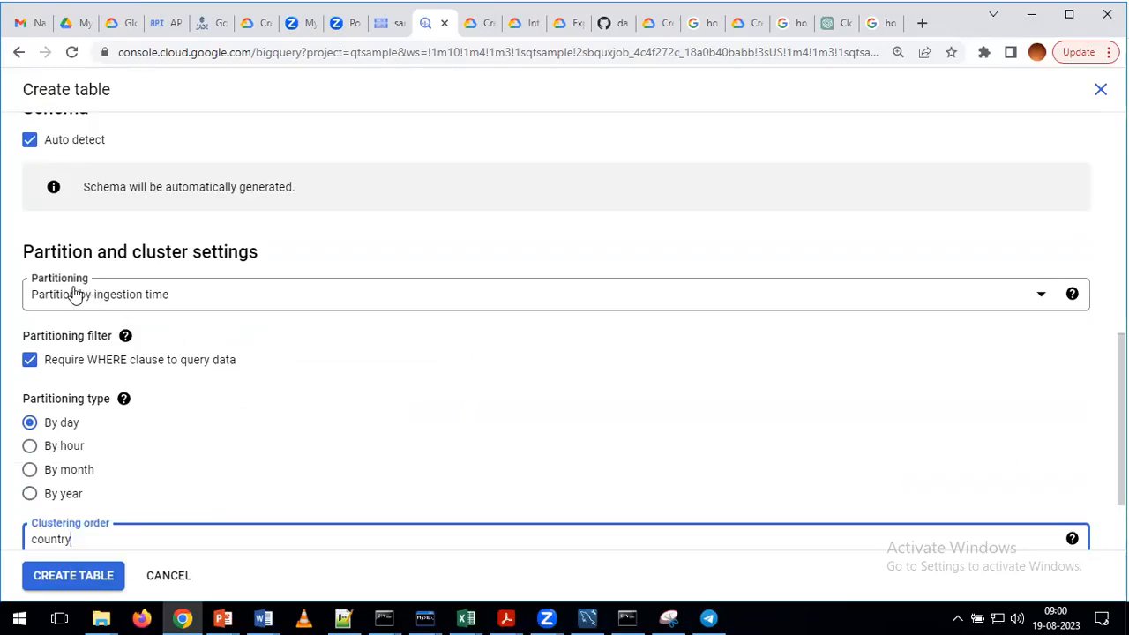
pyautogui.scroll(-2, 227, 391)
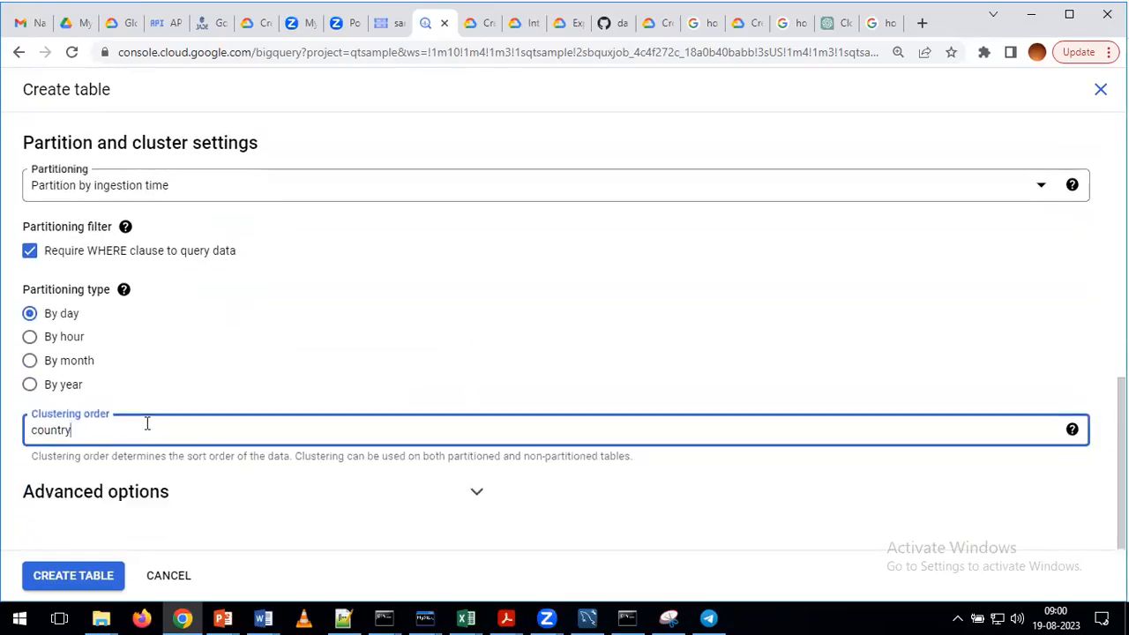
pyautogui.scroll(3, 148, 423)
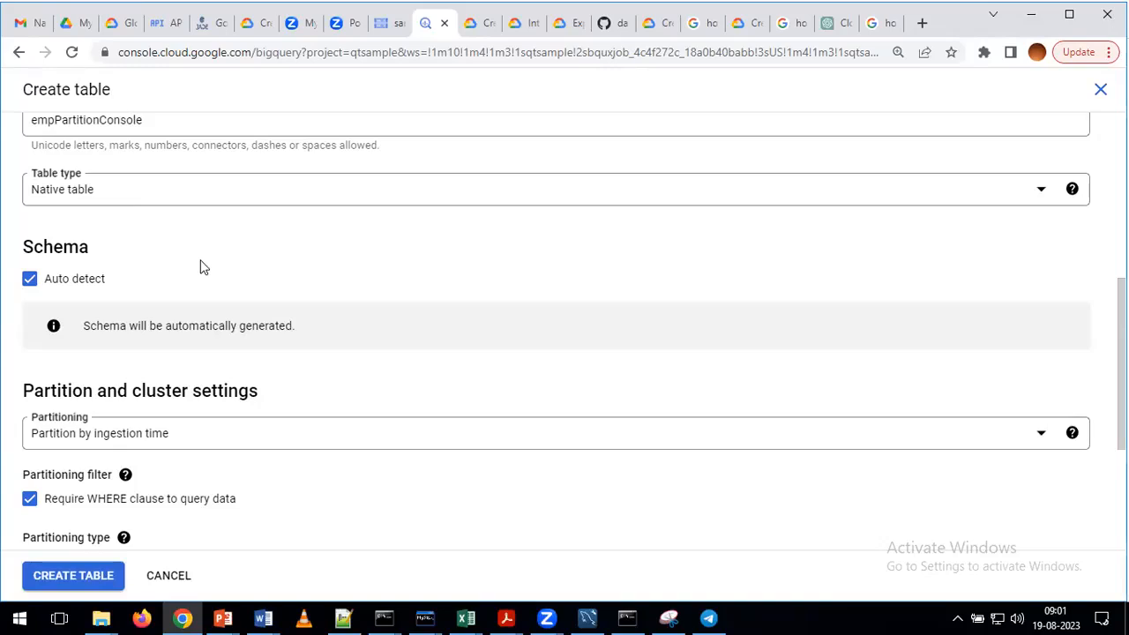
pyautogui.scroll(-3, 201, 264)
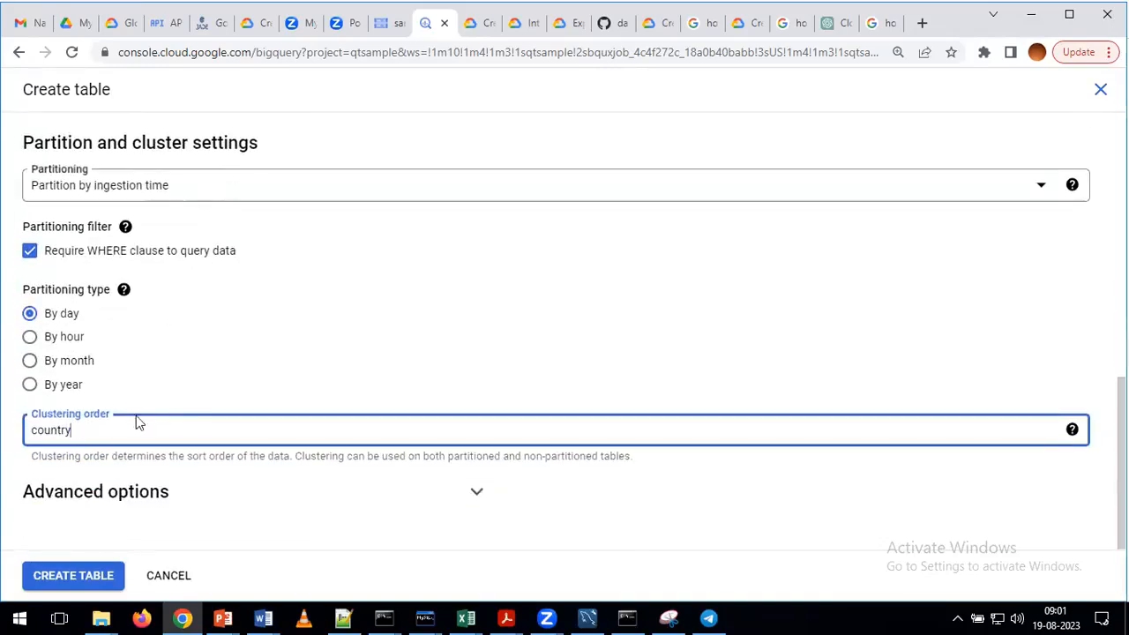
pyautogui.click(70, 582)
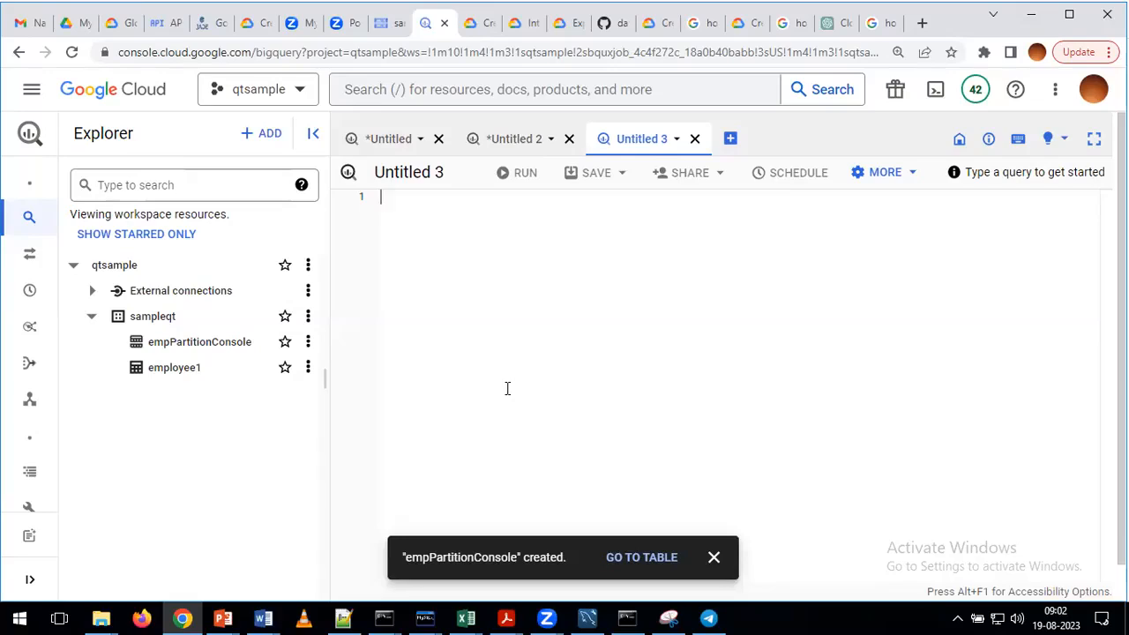
# - Open the empPartitionConsole table and examine the partitioning and clustering information in its details
pyautogui.click(194, 351)
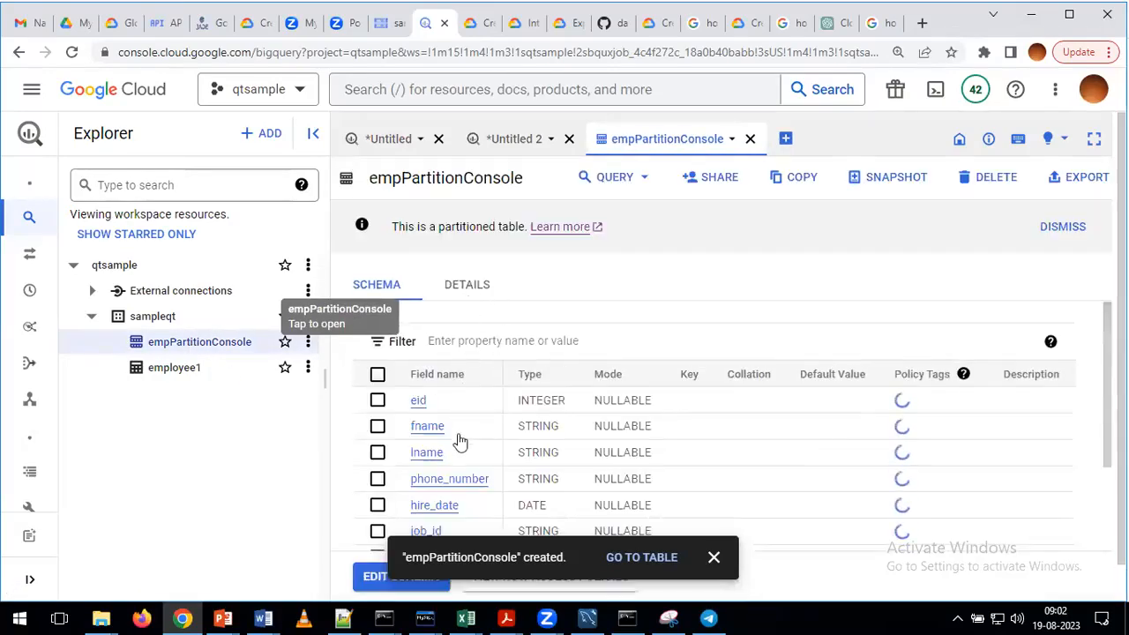
pyautogui.click(715, 559)
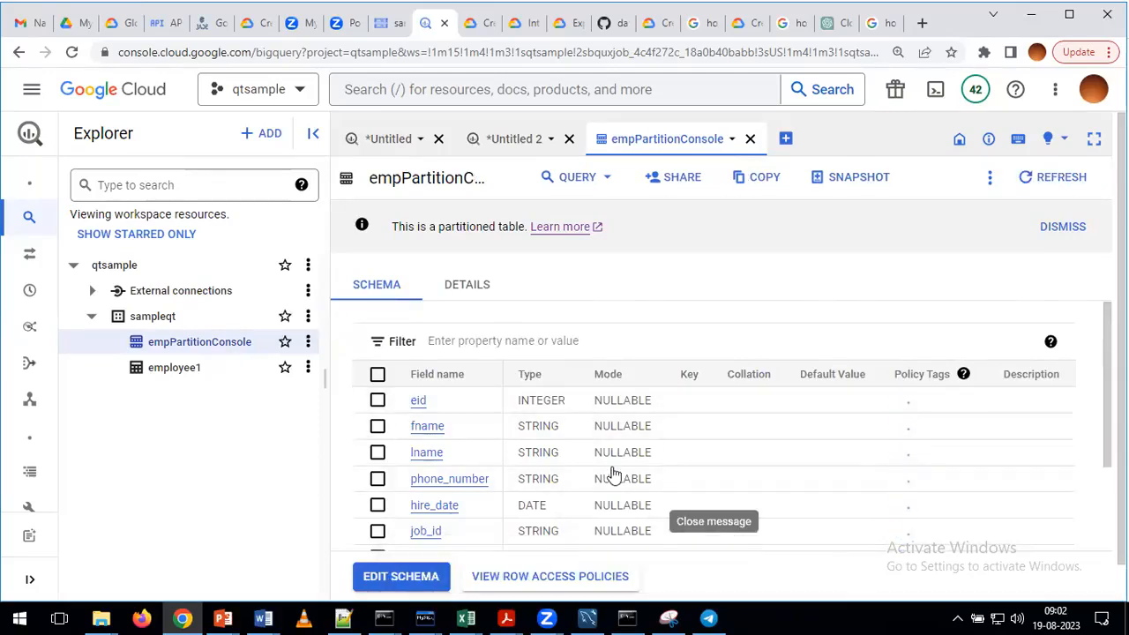
pyautogui.click(468, 291)
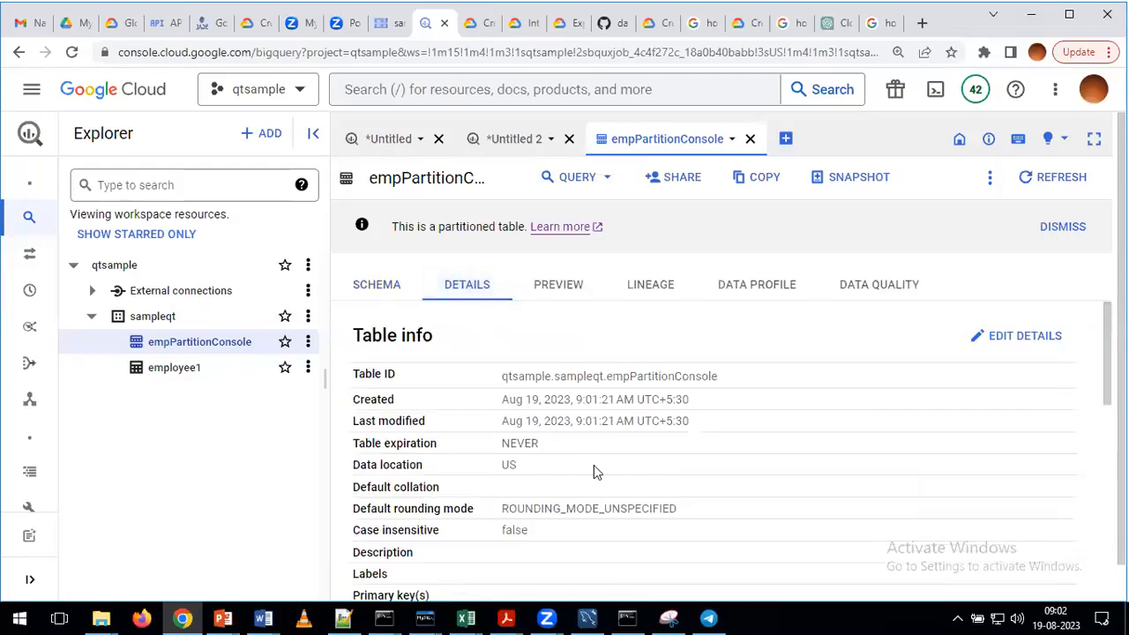
pyautogui.scroll(-3, 596, 474)
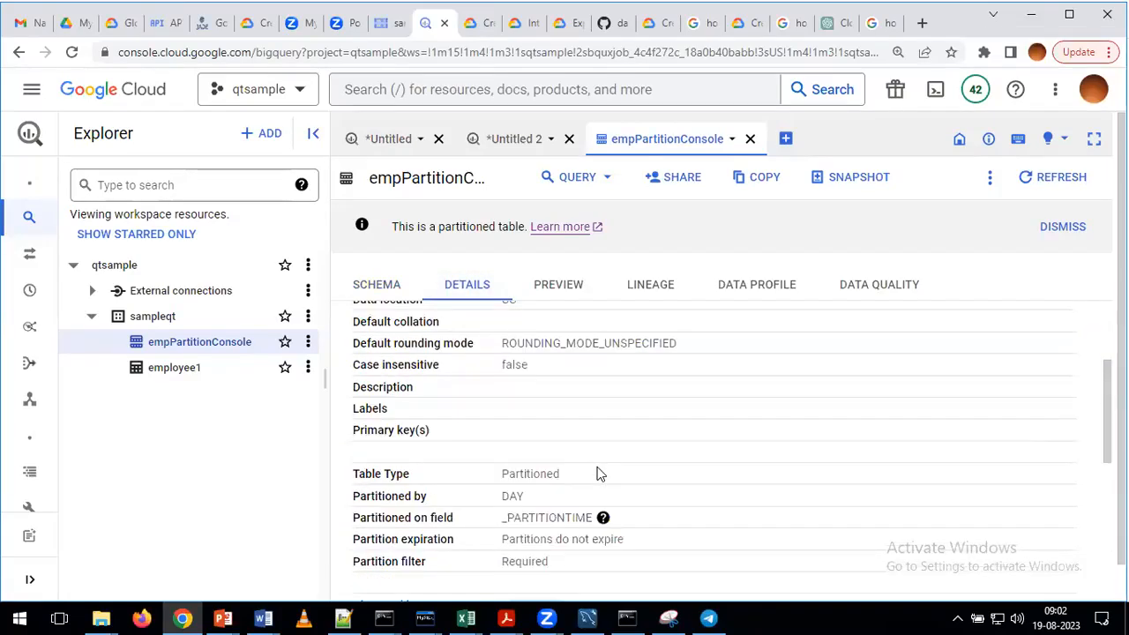
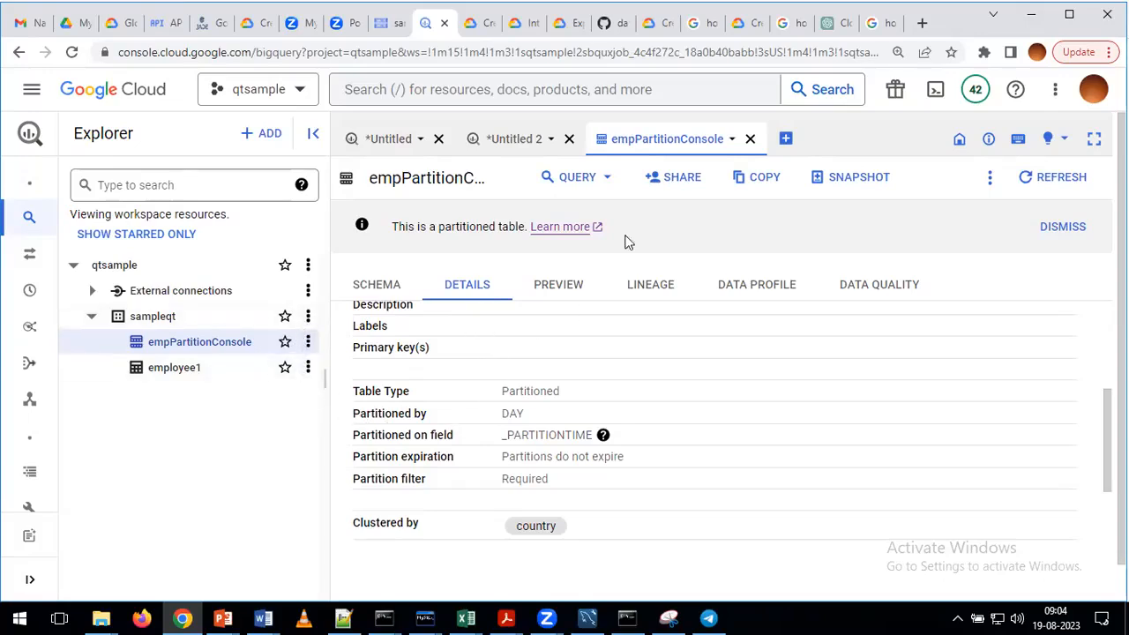
# - Open a new query editor and enter the note "query --> which columns we are having partition and clustering"
pyautogui.click(784, 141)
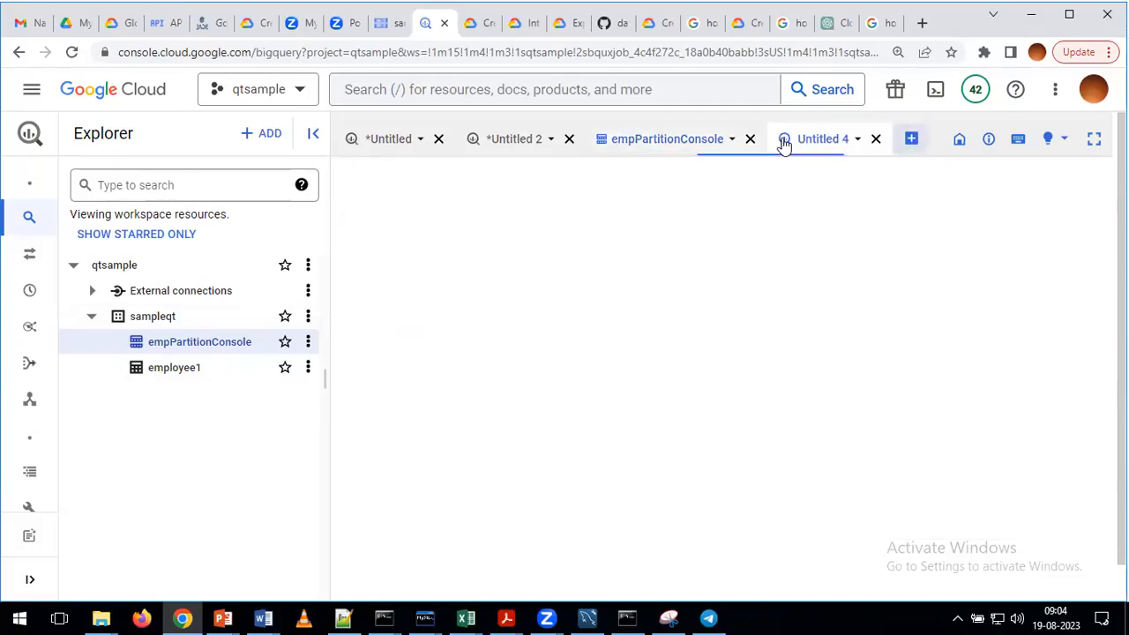
pyautogui.write('quer')
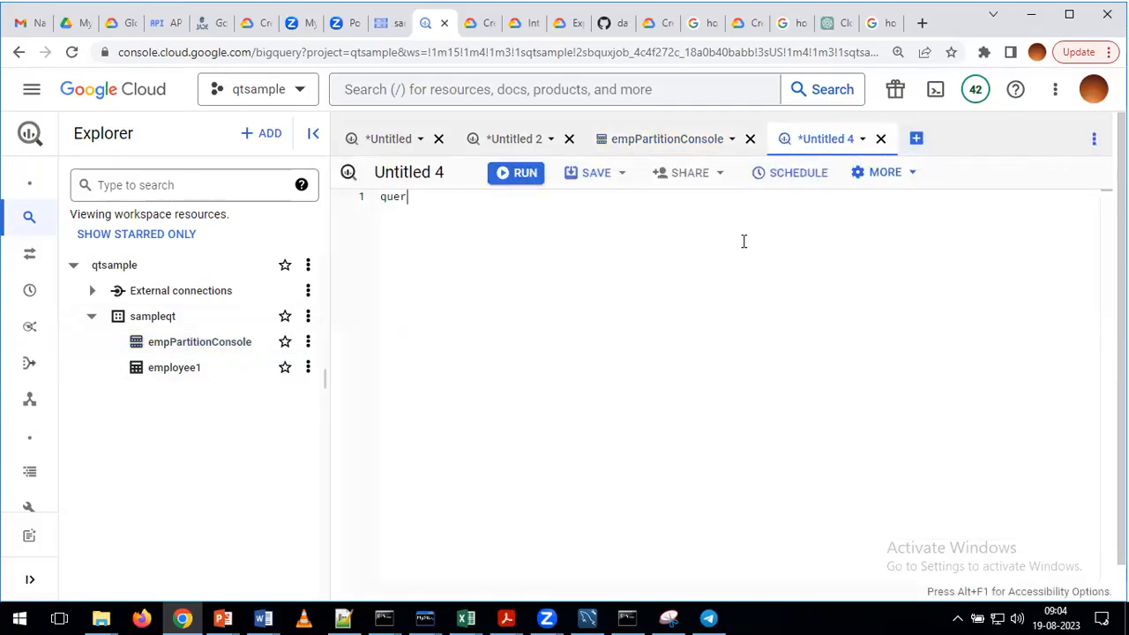
pyautogui.write('y --> which columns we are ha')
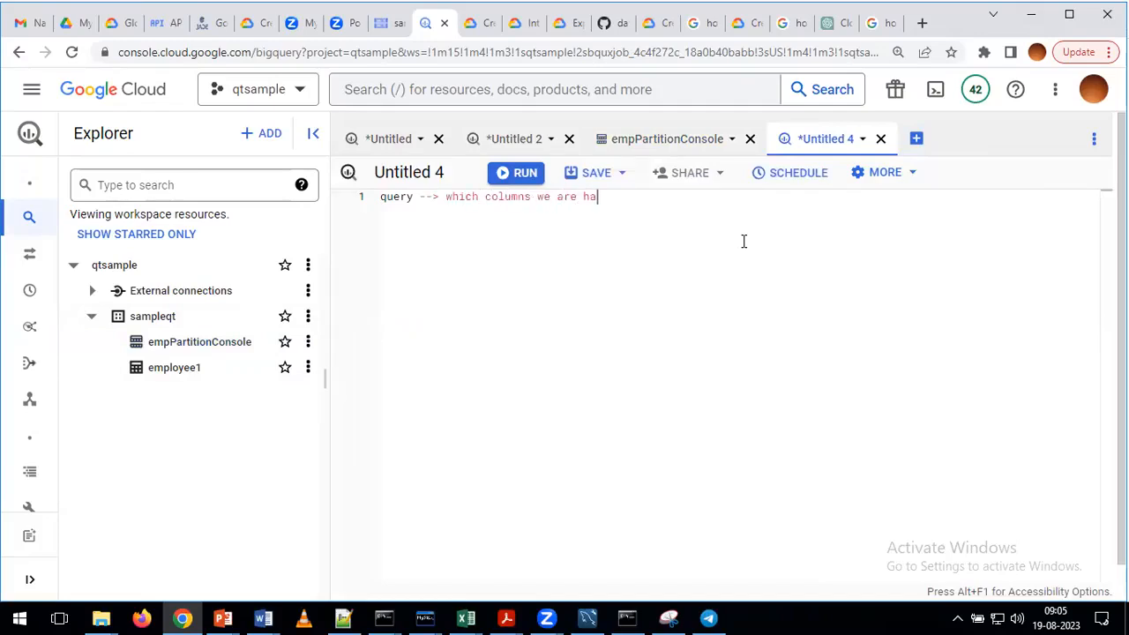
pyautogui.write('ving partition and clu')
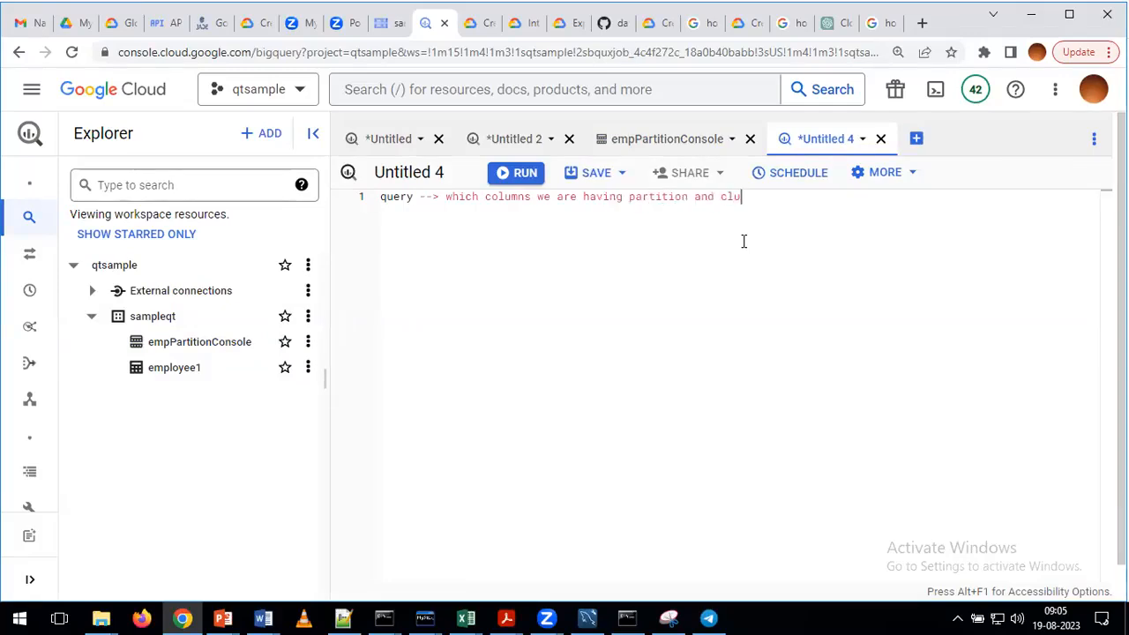
pyautogui.write('stering')
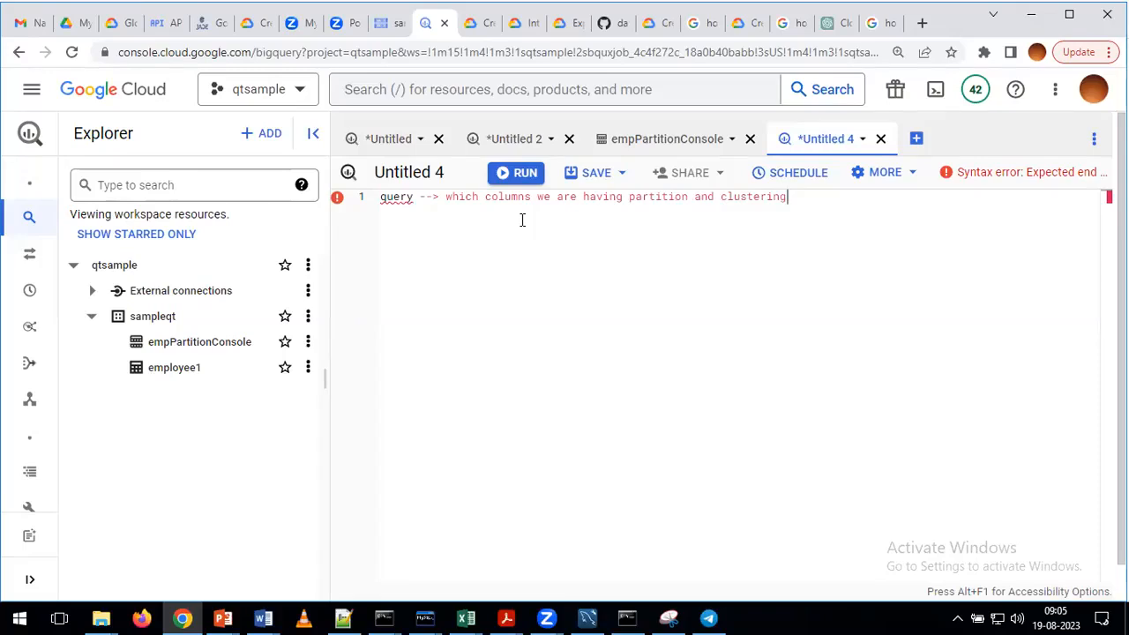
# - Below the note, after blank lines, enter "databasename.information_schema.partitions" and select its databasename part
pyautogui.press('Return')
pyautogui.press('Return')
pyautogui.press('Return')
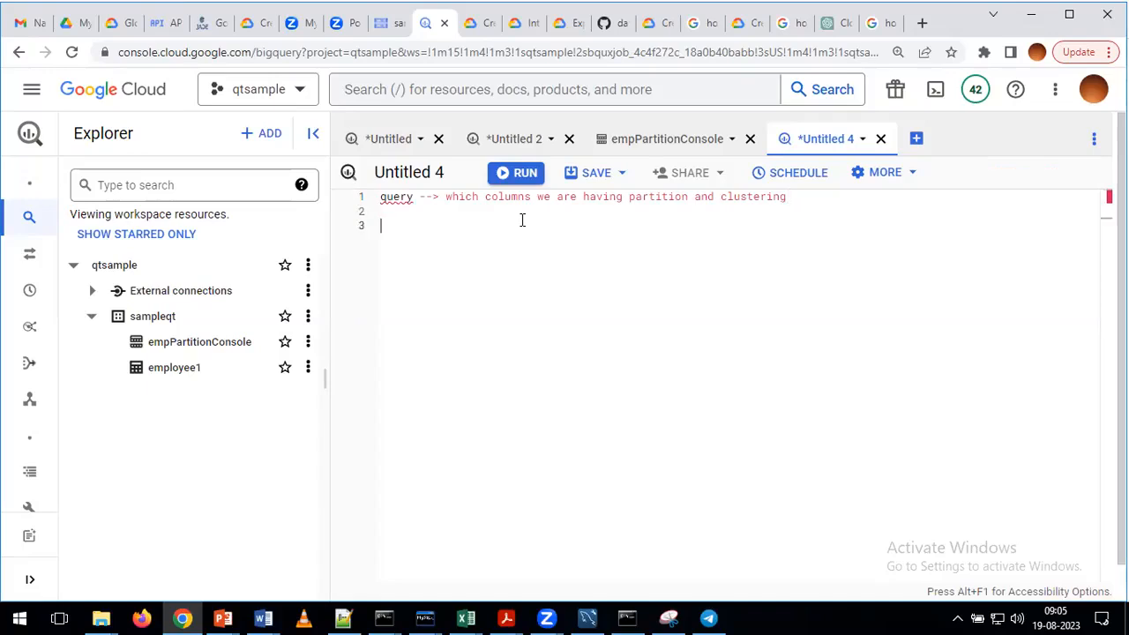
pyautogui.write('databasename.information_schema')
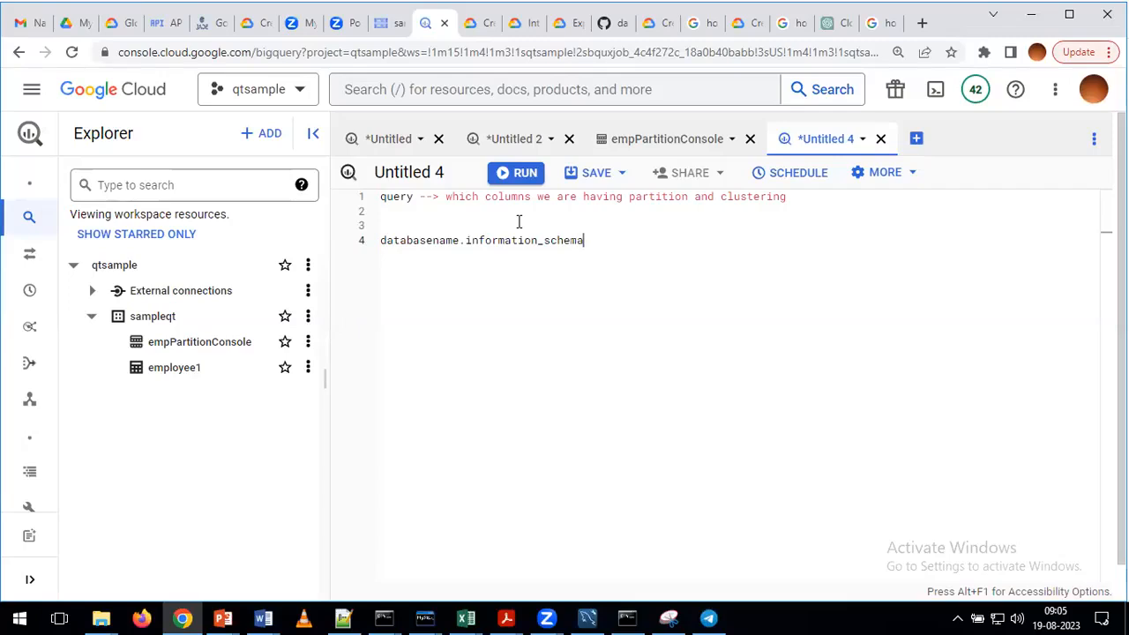
pyautogui.write('.partitions')
pyautogui.doubleClick(418, 241)
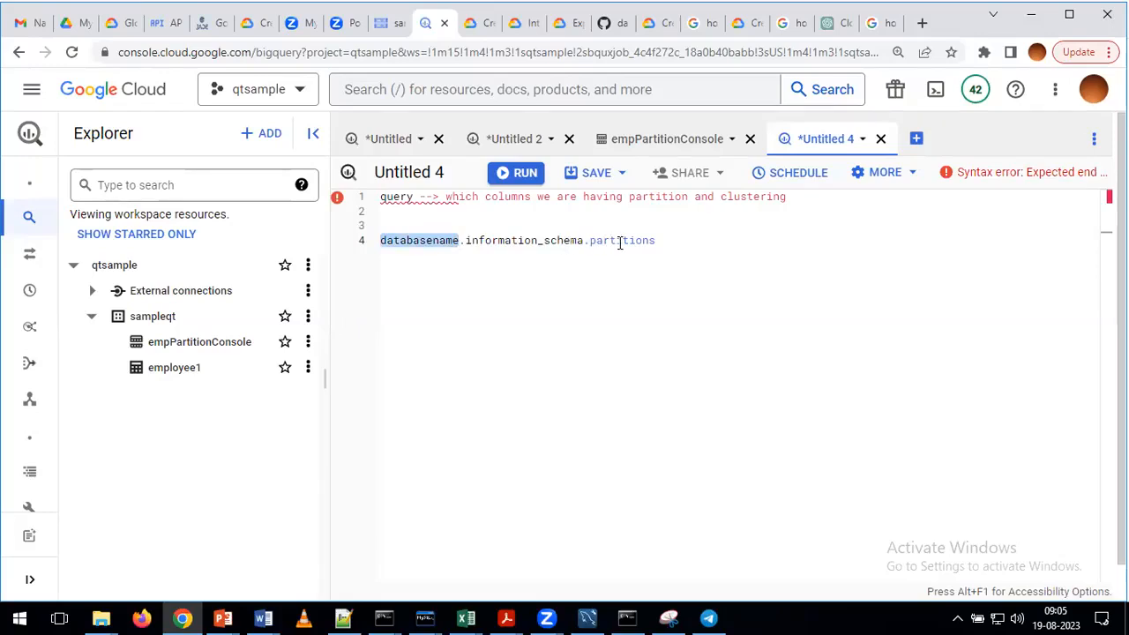
# - Switch to Notepad++ and copy the three-line query for listing a table's partitions from the new 53 notes
pyautogui.moveTo(658, 240); pyautogui.dragTo(381, 242)
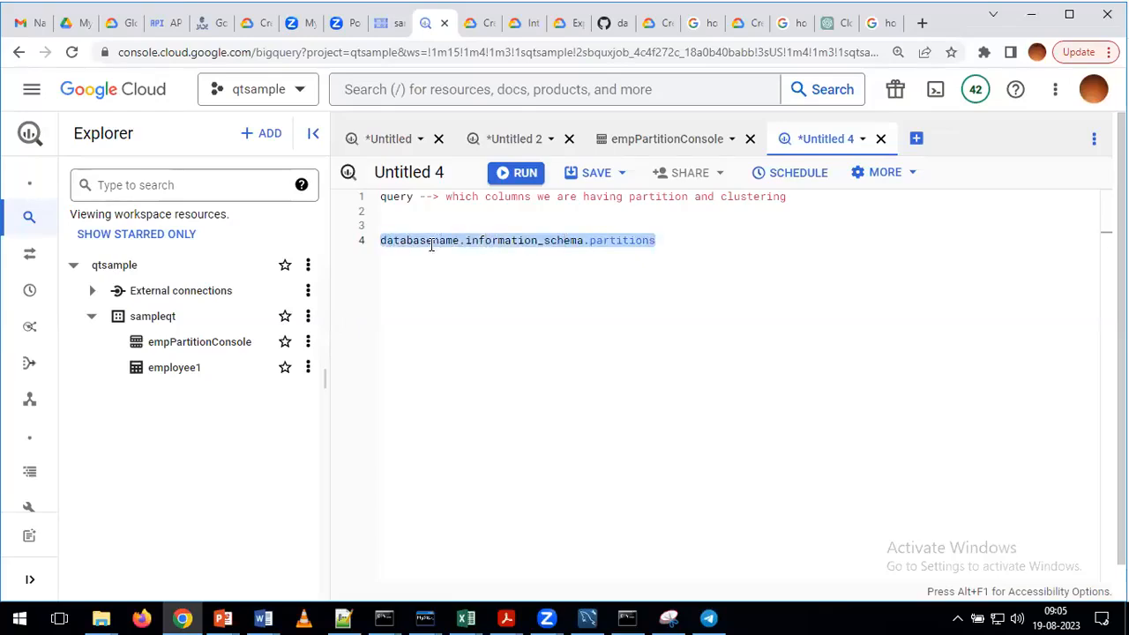
pyautogui.click(343, 617)
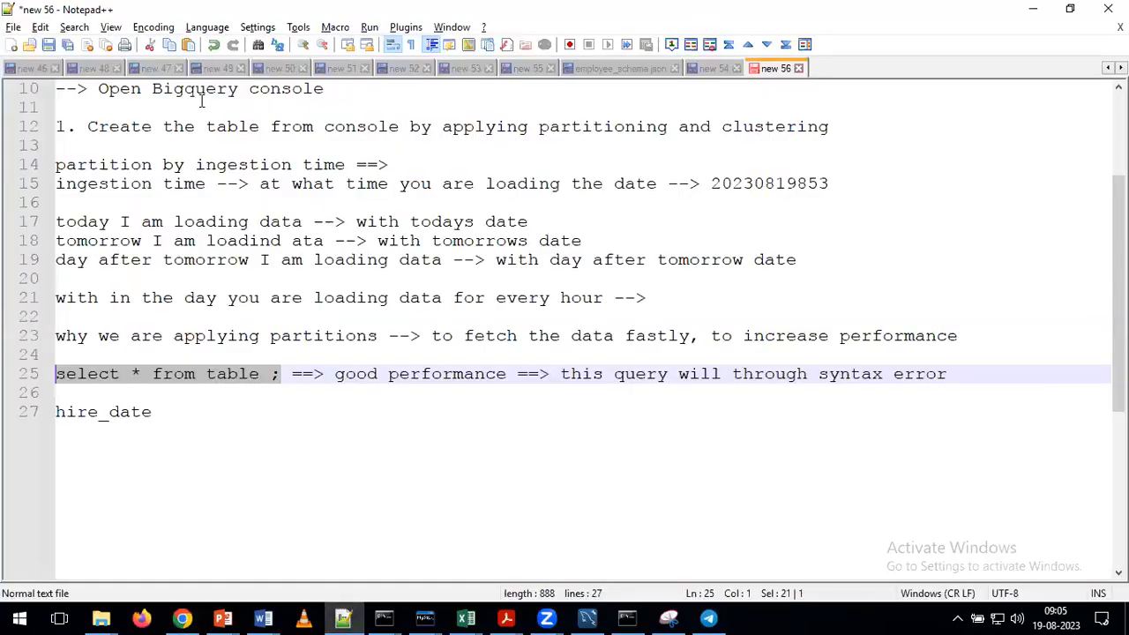
pyautogui.hotkey('alt', 'Tab')
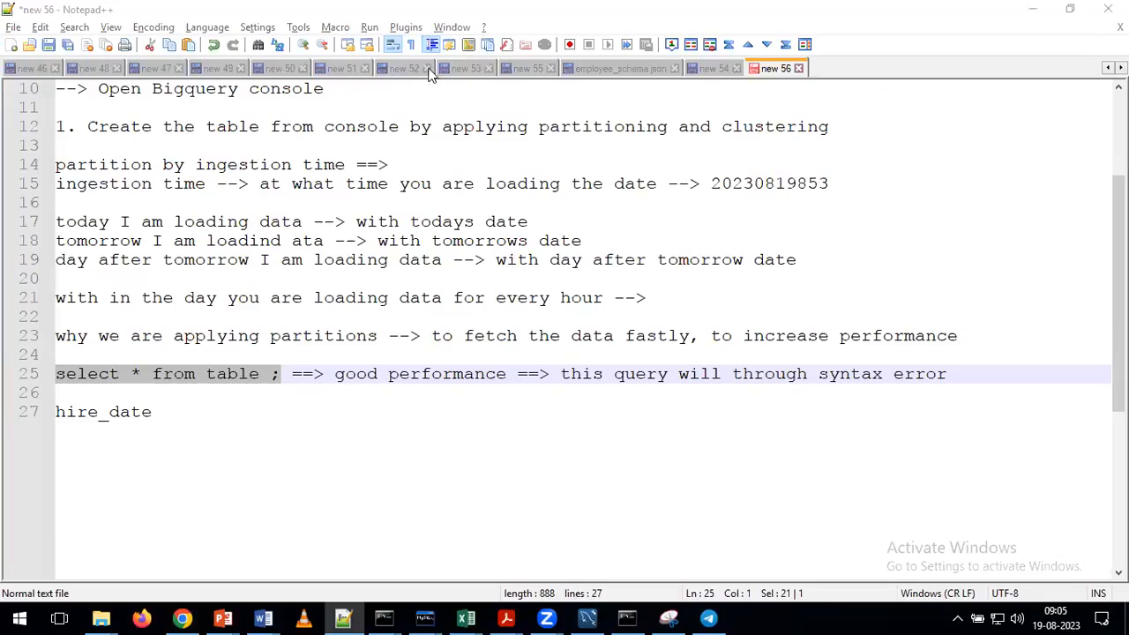
pyautogui.click(468, 68)
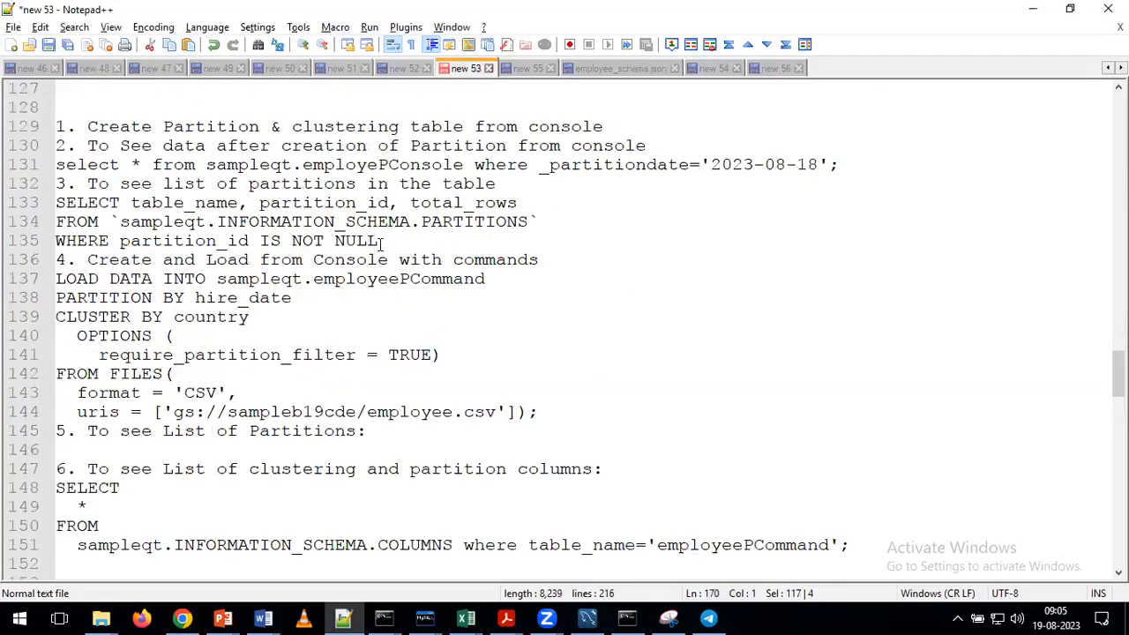
pyautogui.moveTo(379, 241); pyautogui.dragTo(209, 241)
pyautogui.moveTo(141, 227); pyautogui.dragTo(48, 205)
pyautogui.hotkey('ctrl', 'c')
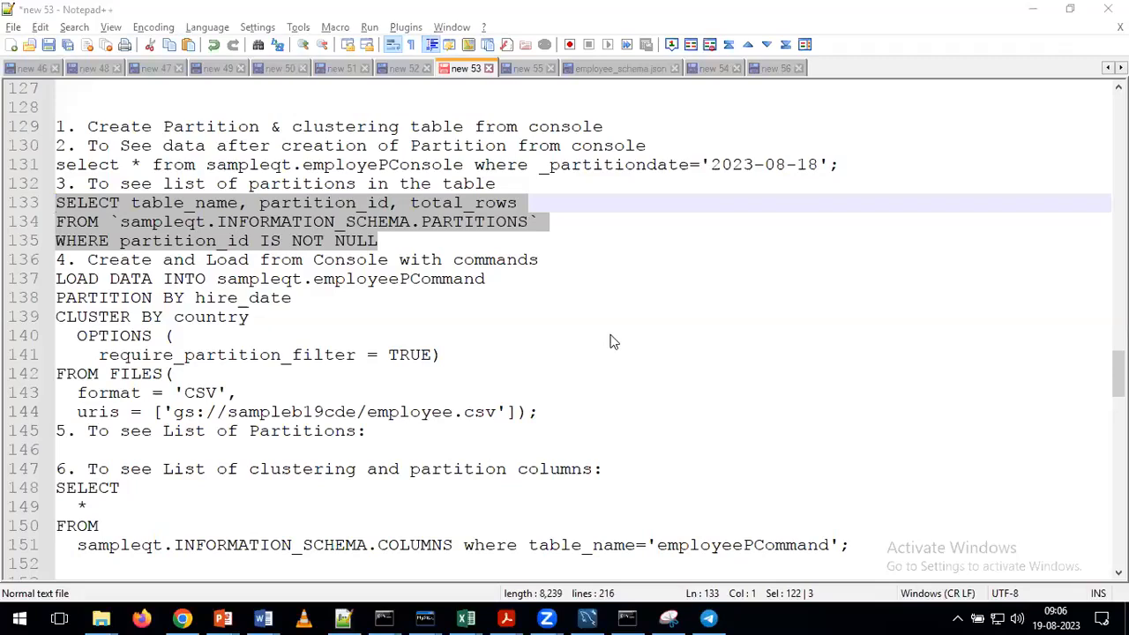
# - Return to the BigQuery editor, paste the query below the databasename.information_schema.partitions line after a blank line, and highlight its selected columns
pyautogui.hotkey('alt', 'Tab')
pyautogui.hotkey('alt', 'Tab')
pyautogui.click(680, 244)
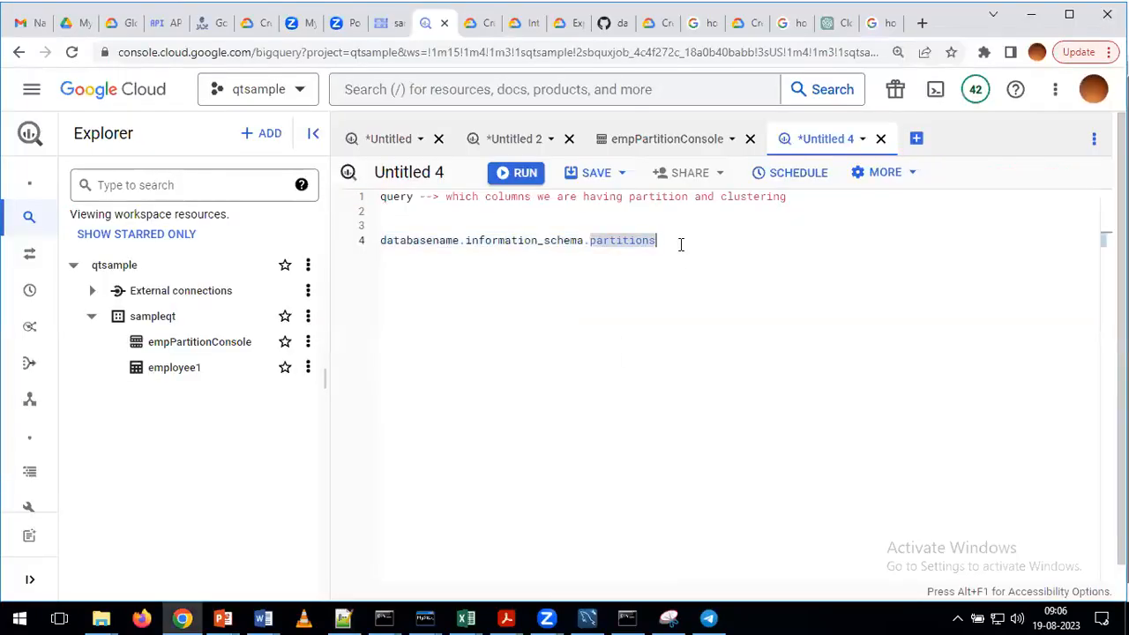
pyautogui.click(680, 244)
pyautogui.press('Return')
pyautogui.press('Return')
pyautogui.hotkey('ctrl', 'v')
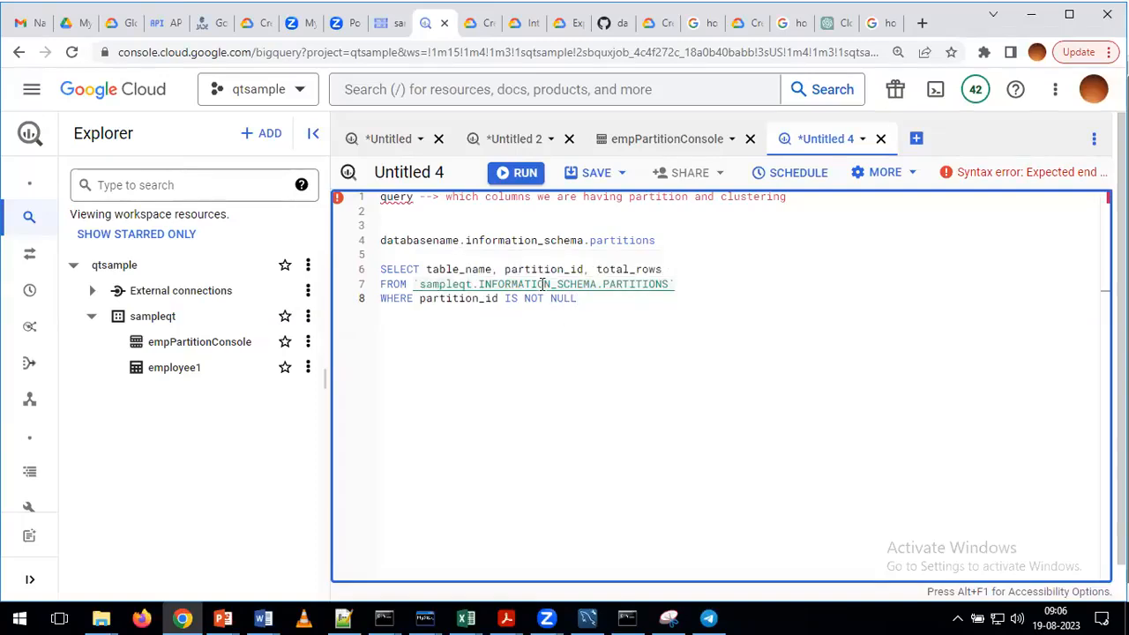
pyautogui.moveTo(670, 270); pyautogui.dragTo(381, 268)
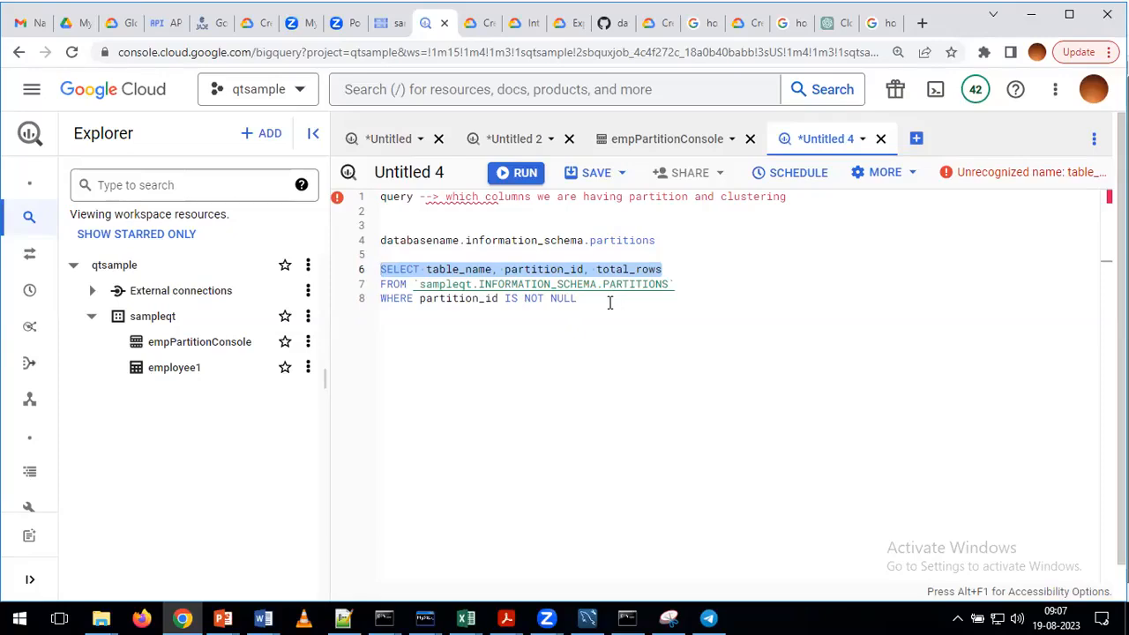
pyautogui.doubleClick(626, 272)
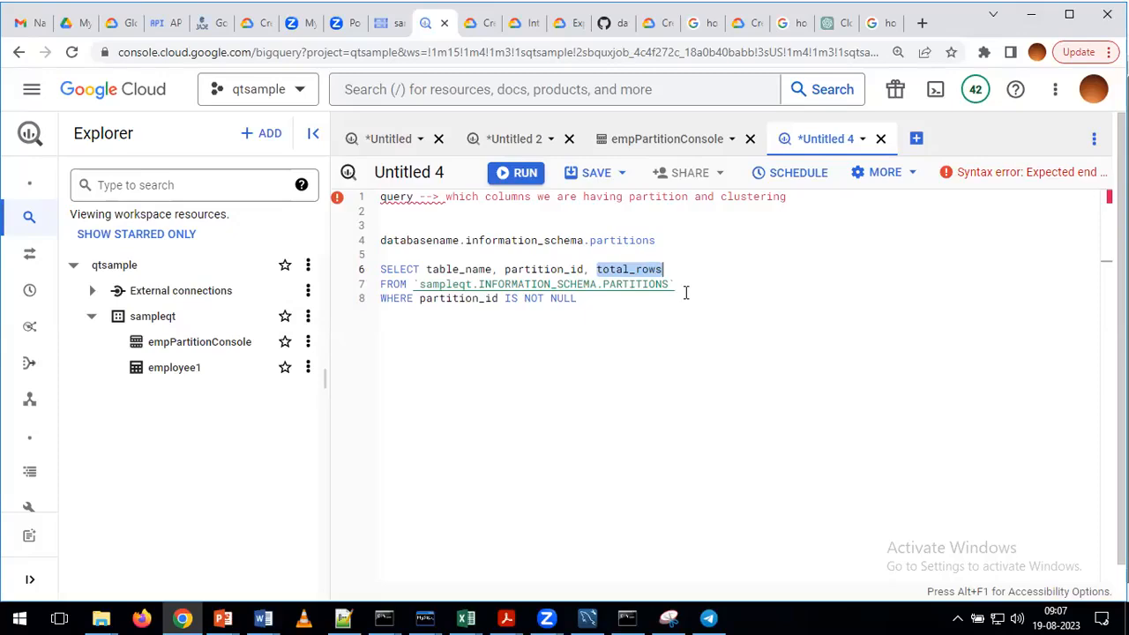
pyautogui.click(594, 304)
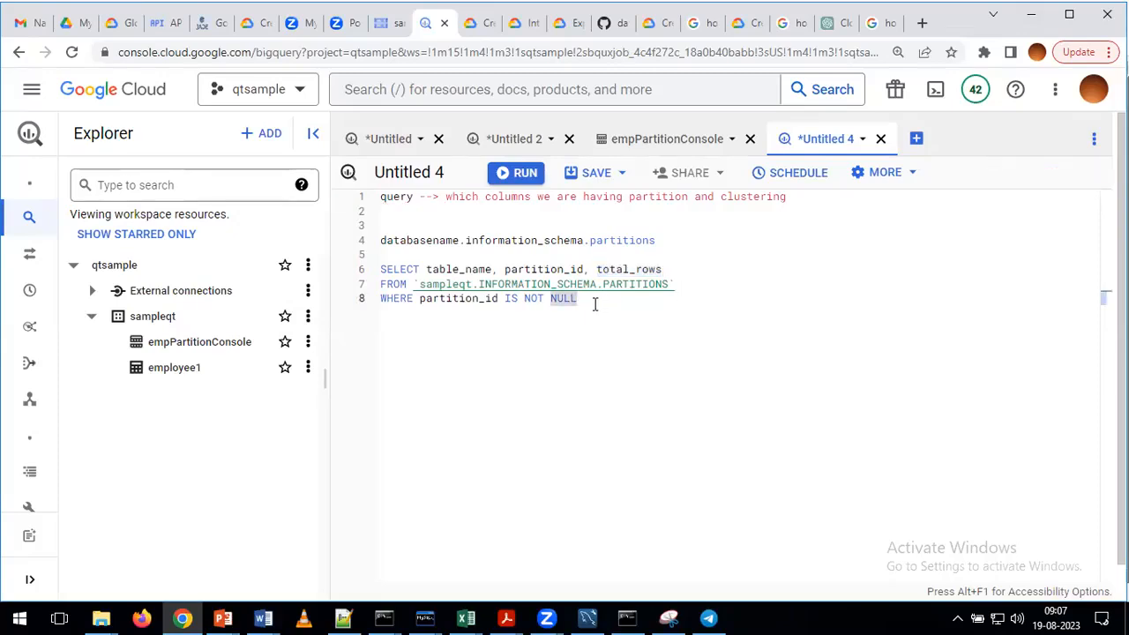
pyautogui.press('Return')
pyautogui.press('Return')
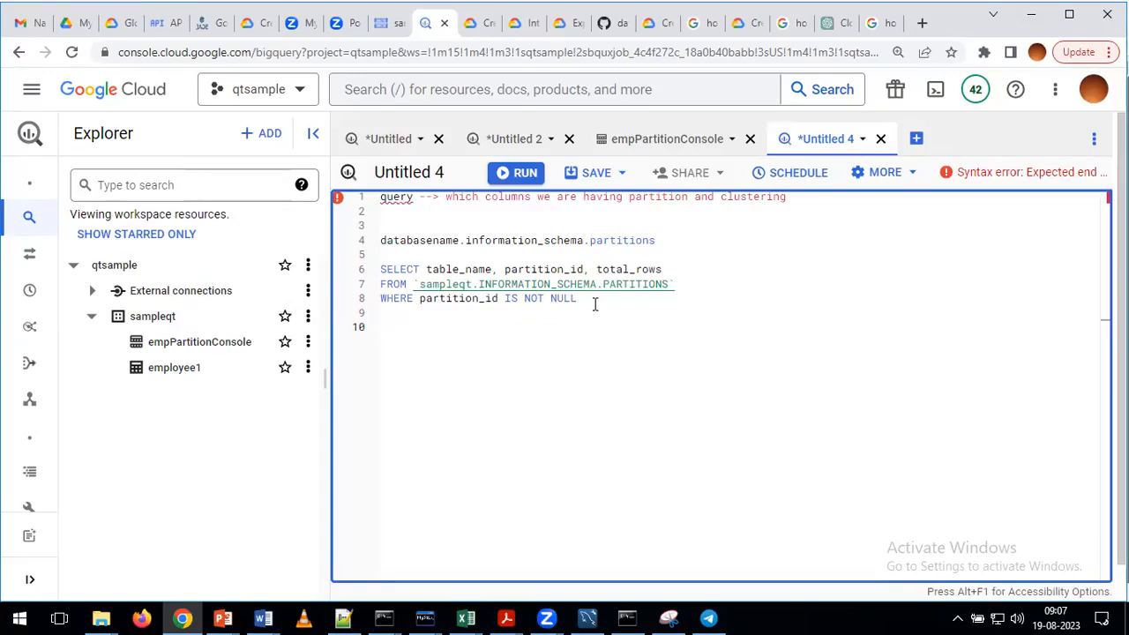
pyautogui.write('empPartitionConole')
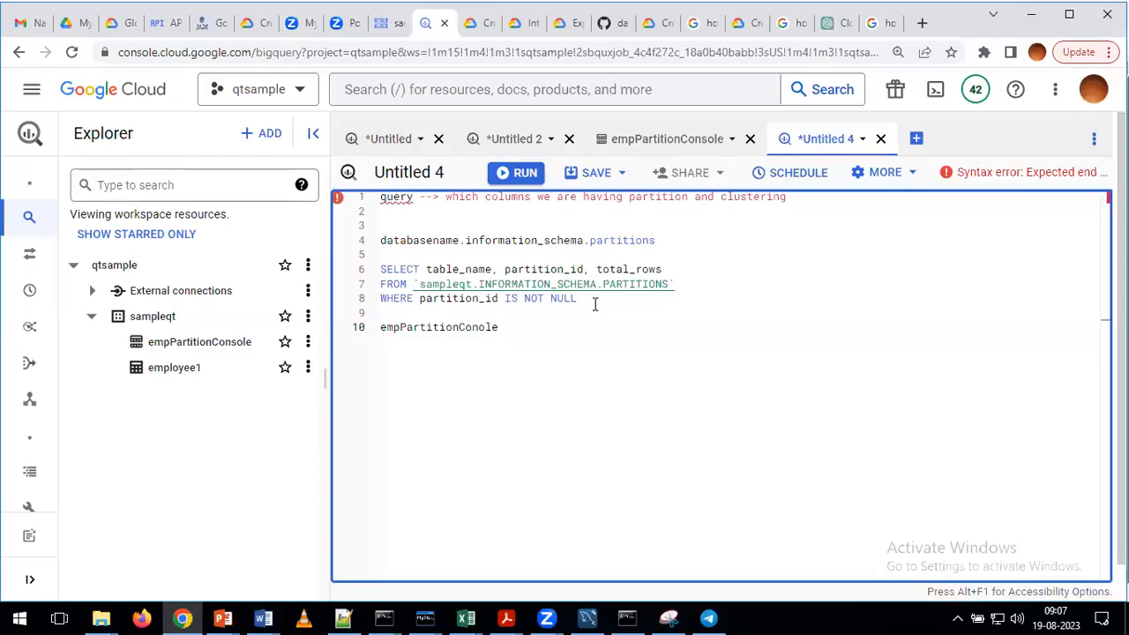
pyautogui.write('  2023')
pyautogui.write('0819')
pyautogui.doubleClick(539, 331)
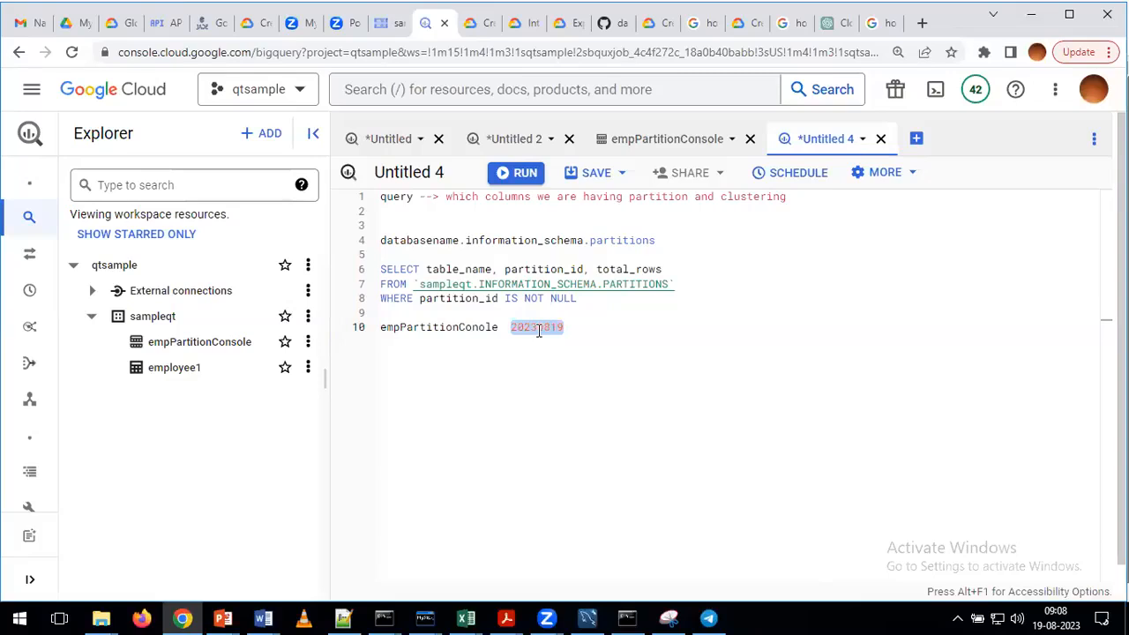
pyautogui.click(649, 323)
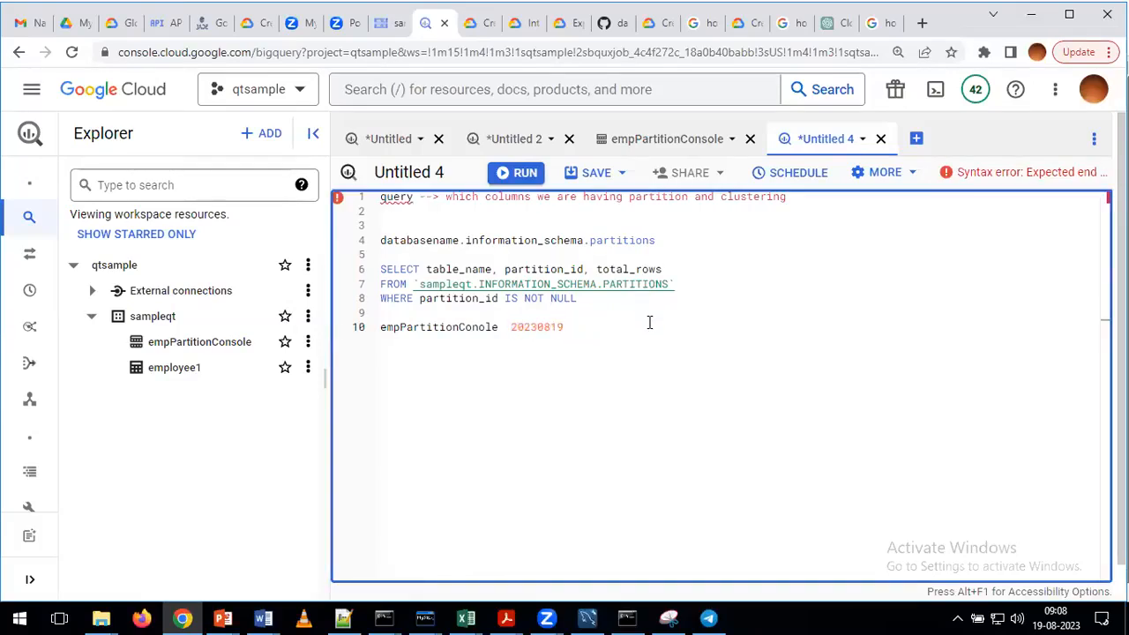
pyautogui.write('10')
# - Add the condition "and table_name=''" after the WHERE line and fill its quotes with the table name copied from the example row
pyautogui.doubleClick(582, 301)
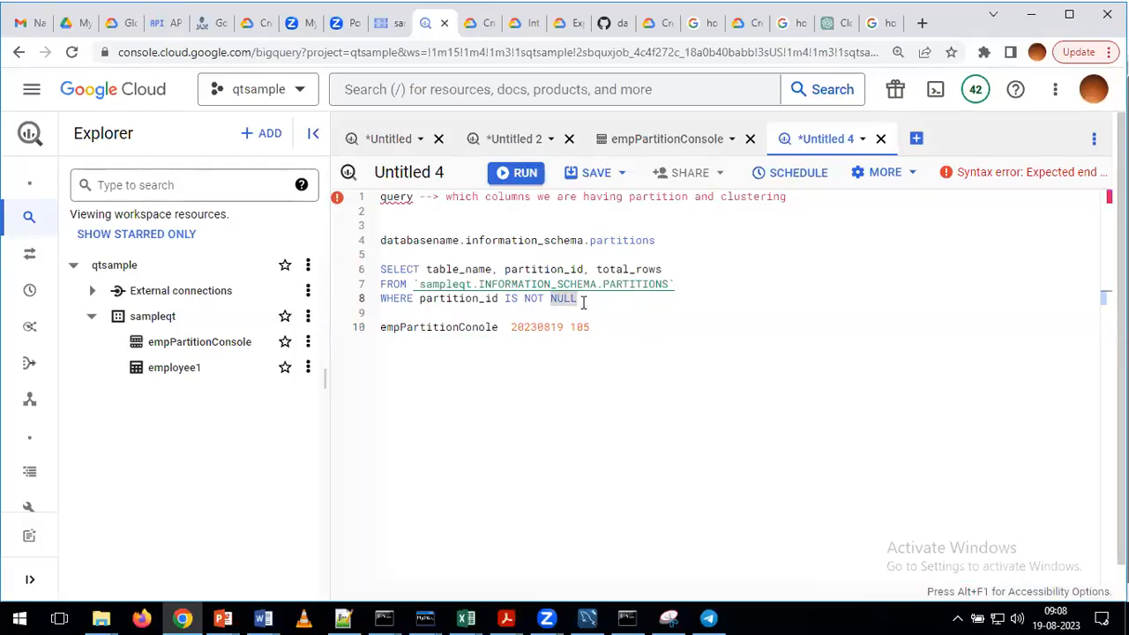
pyautogui.click(582, 300)
pyautogui.press('Return')
pyautogui.write('and t')
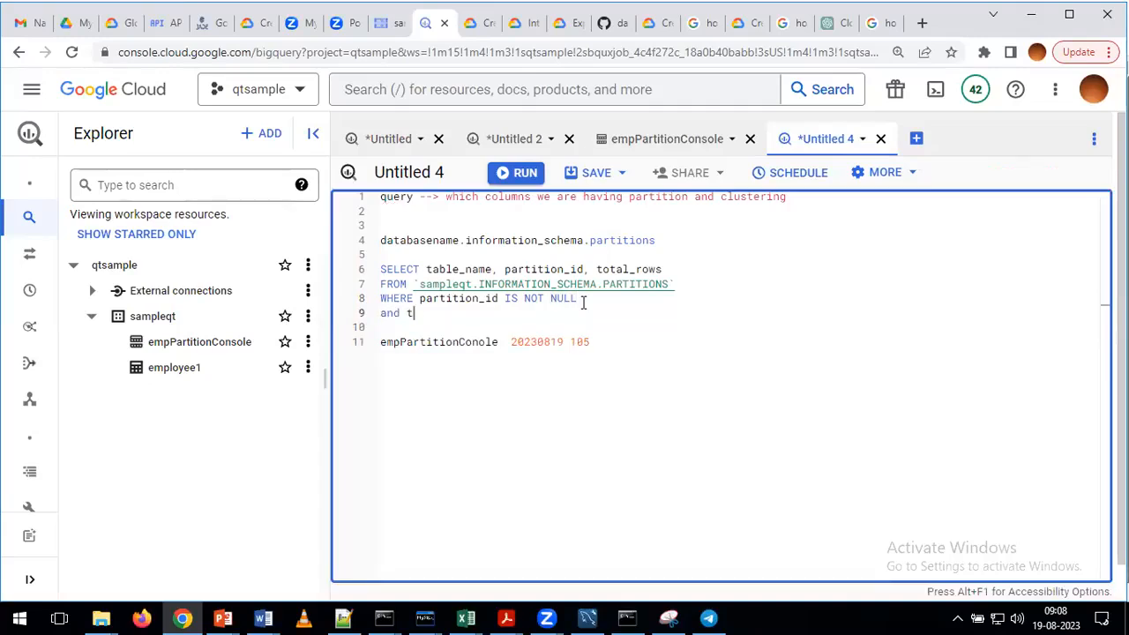
pyautogui.write("able_name=''")
pyautogui.doubleClick(434, 343)
pyautogui.hotkey('ctrl', 'c')
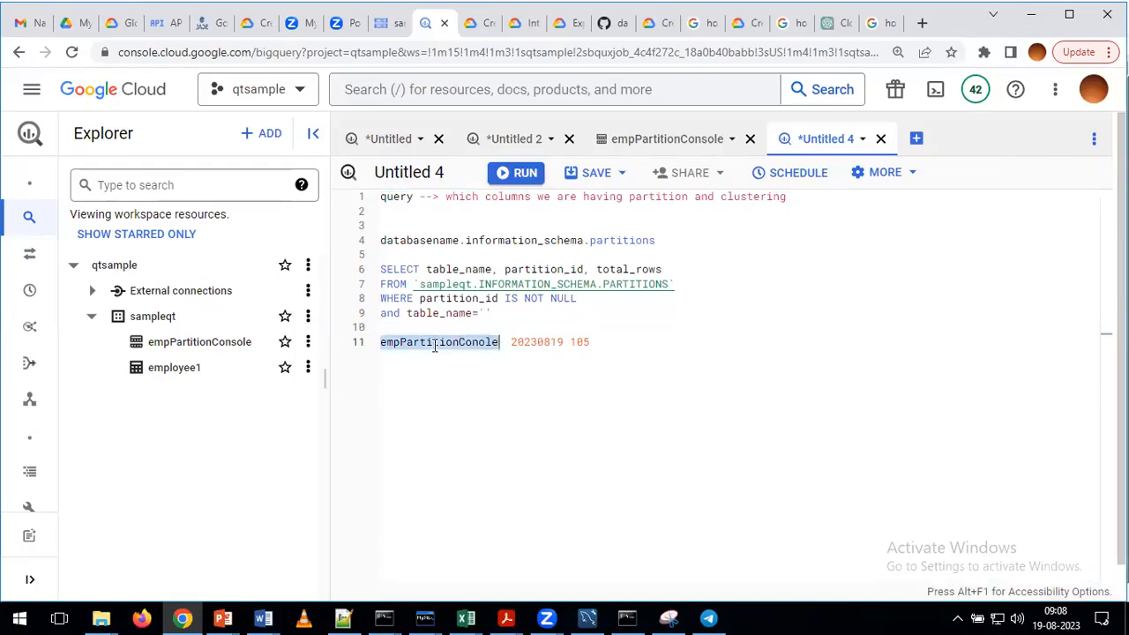
pyautogui.click(489, 318)
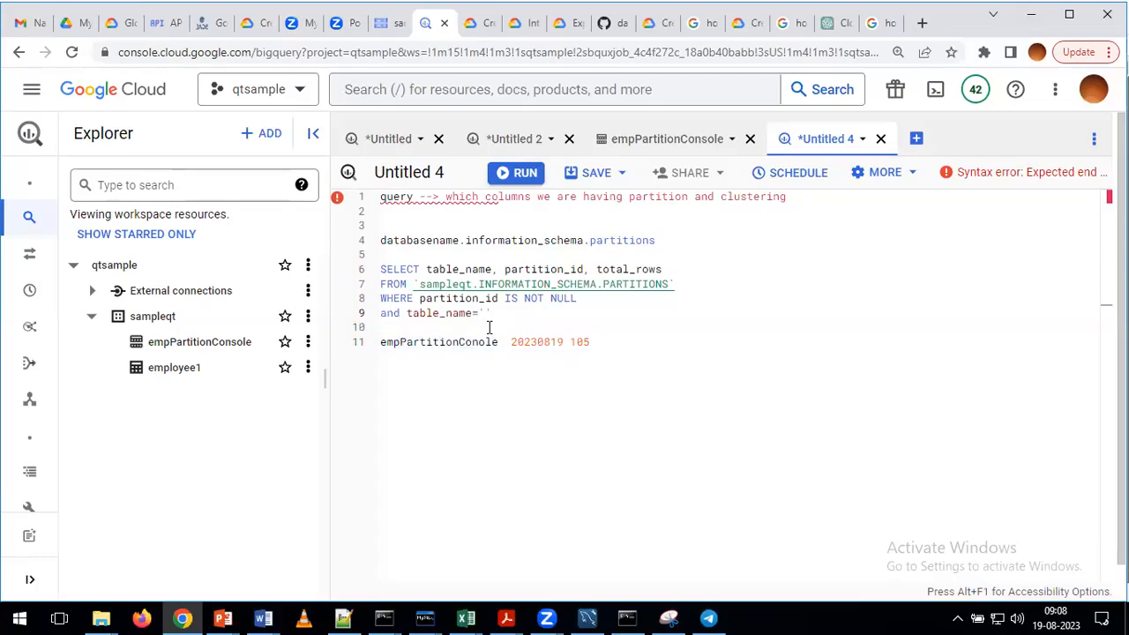
pyautogui.hotkey('ctrl', 'v')
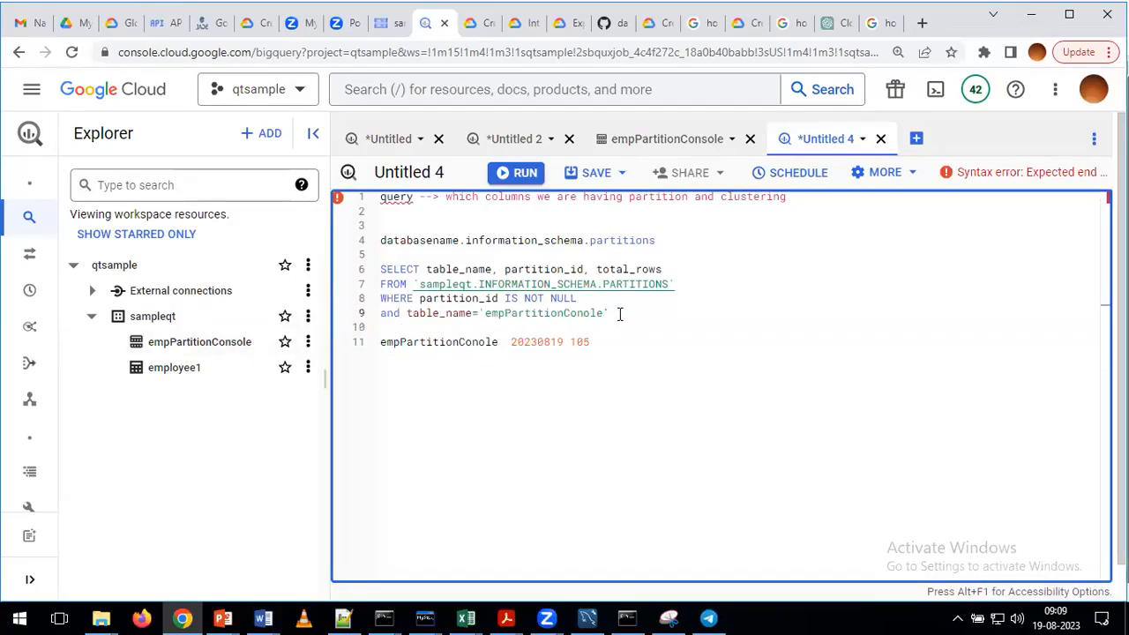
# - Correct the table name in the condition to empPartitionConsole and run only the selected four-line SELECT query
pyautogui.moveTo(609, 314)
pyautogui.mouseDown()
pyautogui.moveTo(415, 300)
pyautogui.moveTo(388, 269)
pyautogui.moveTo(504, 255)
pyautogui.mouseUp()
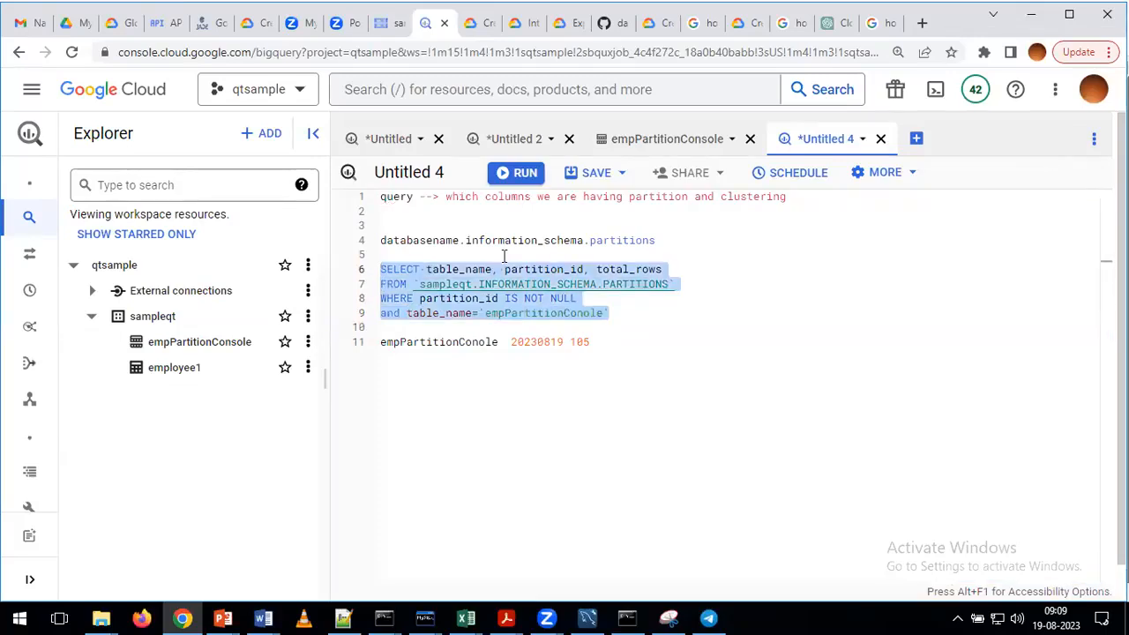
pyautogui.click(586, 315)
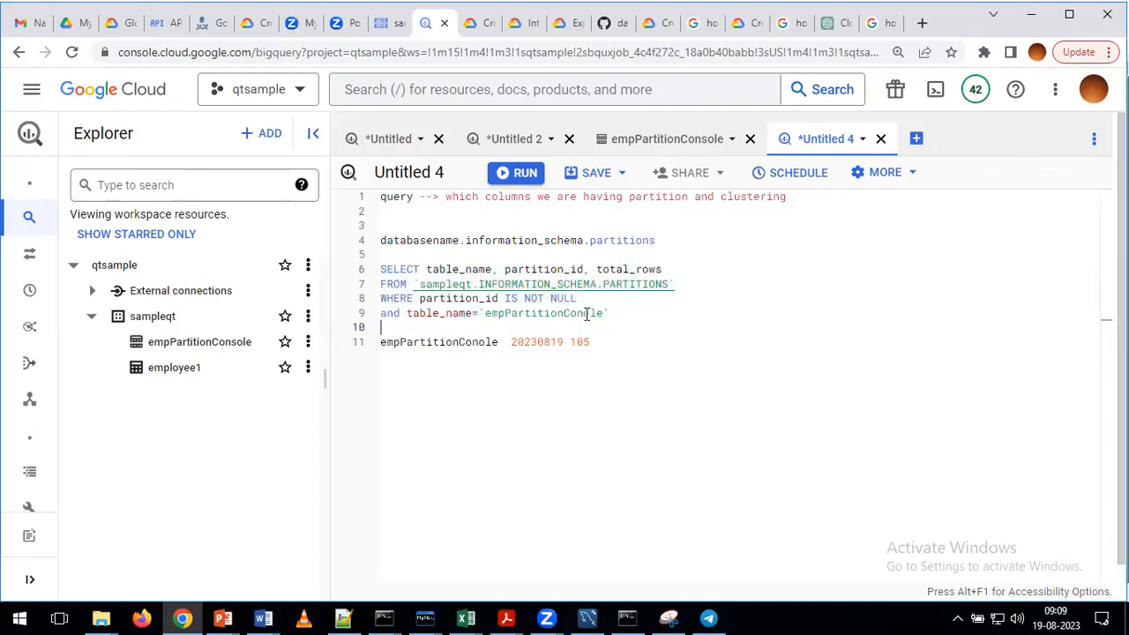
pyautogui.write('so')
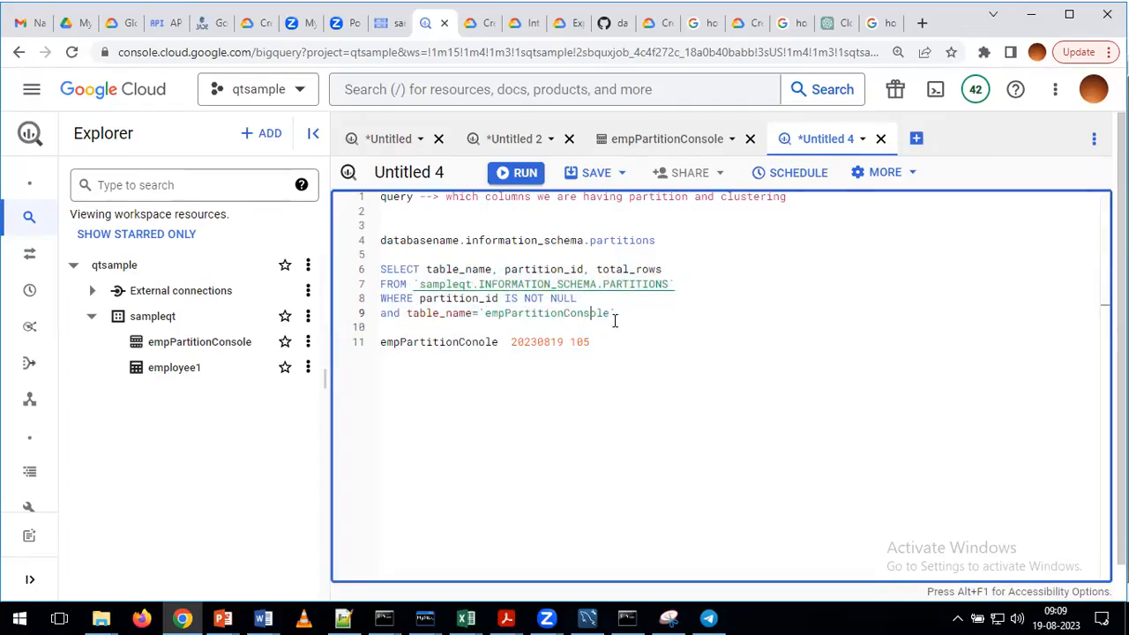
pyautogui.moveTo(618, 314); pyautogui.dragTo(380, 268)
pyautogui.click(523, 173)
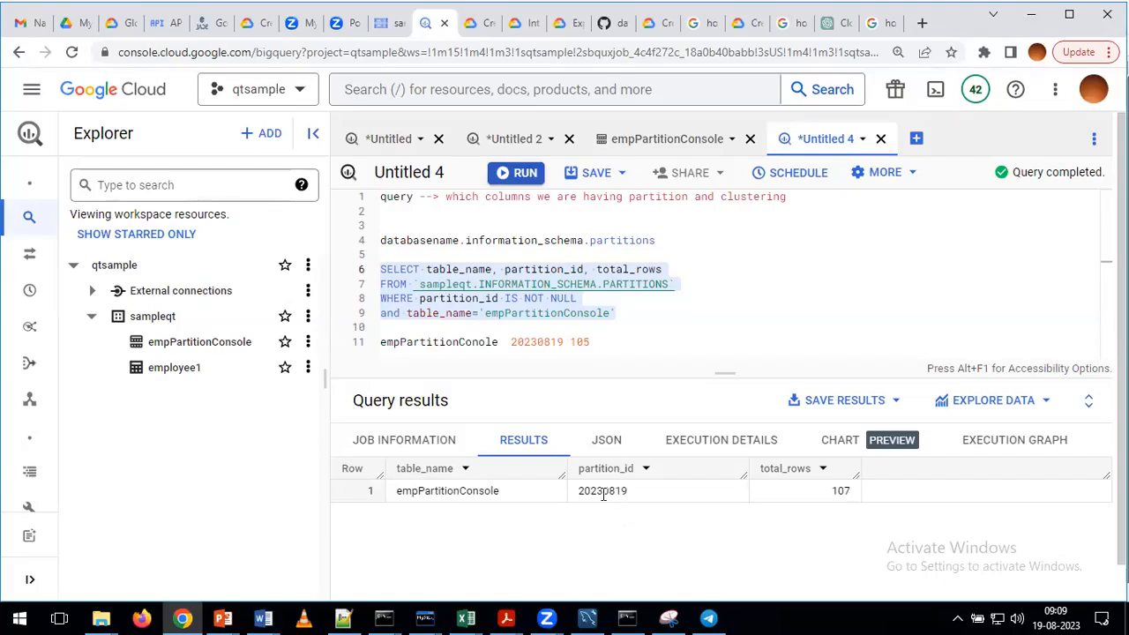
# - Change the row count in the example result row to 107
pyautogui.click(597, 345)
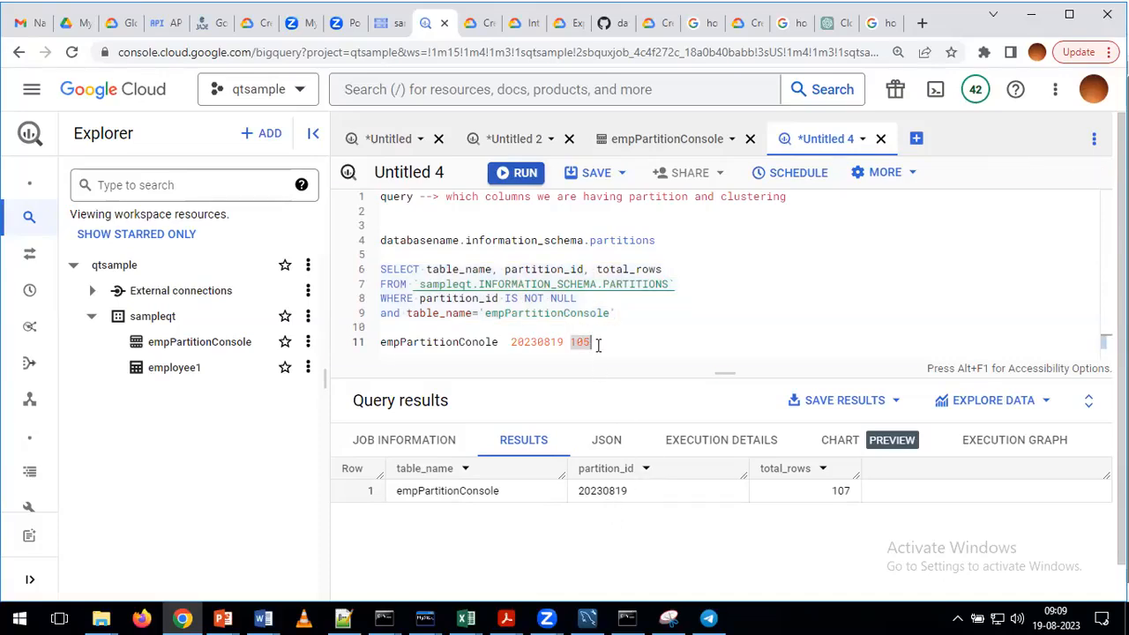
pyautogui.press('BackSpace')
pyautogui.write('7')
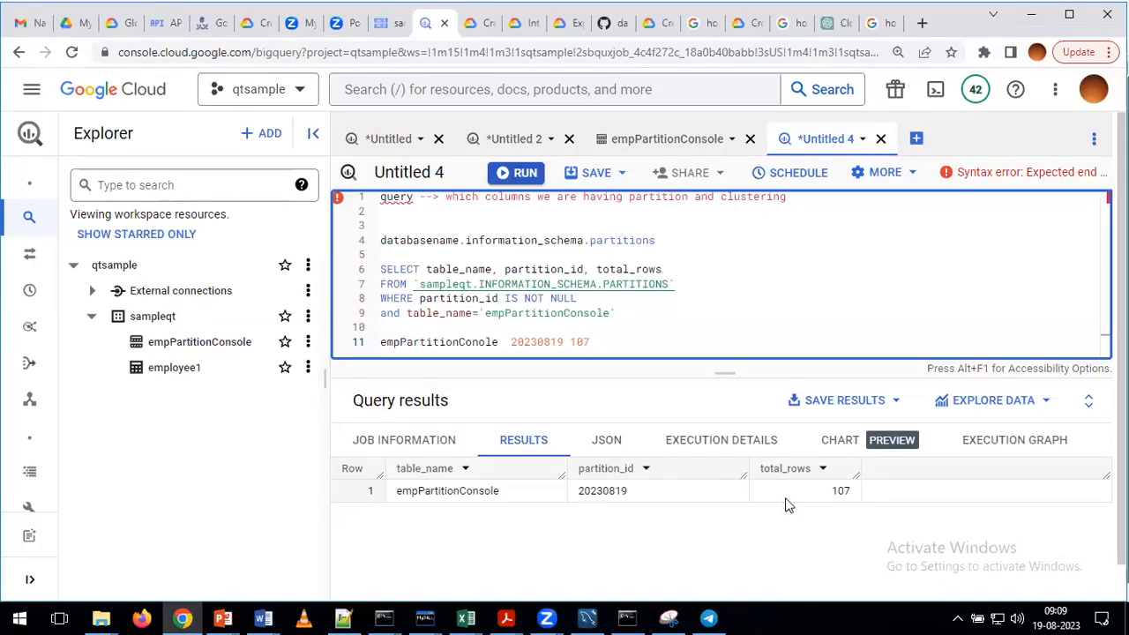
# - Copy the four-line partitions query and switch to the new 56 notes in Notepad++
pyautogui.moveTo(616, 313); pyautogui.dragTo(382, 272)
pyautogui.hotkey('ctrl', 'c')
pyautogui.click(345, 611)
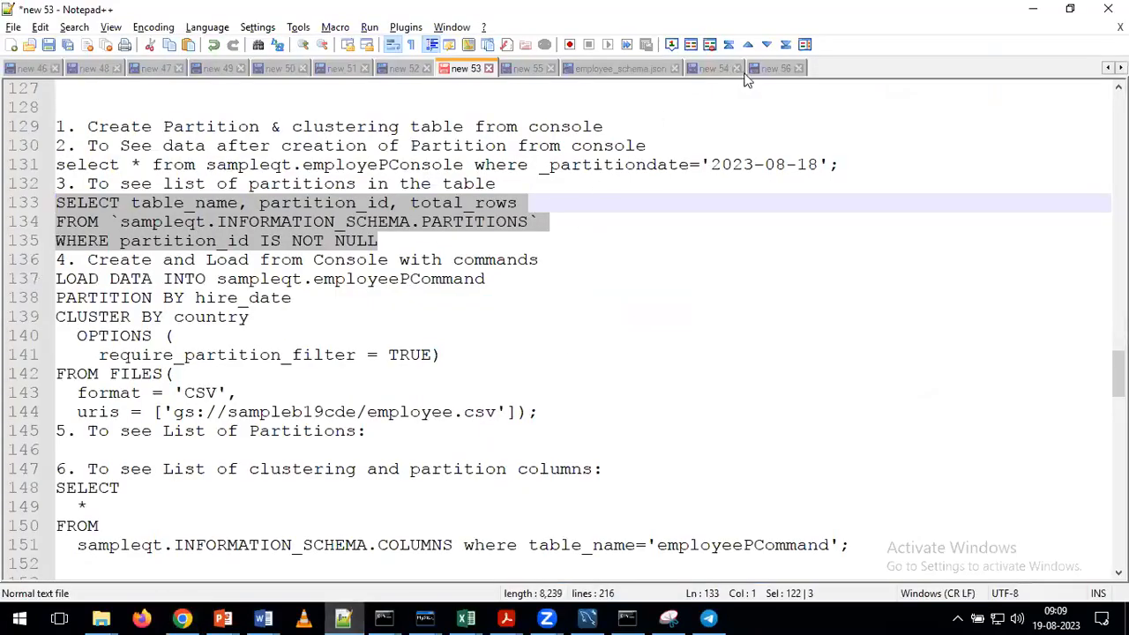
pyautogui.click(773, 68)
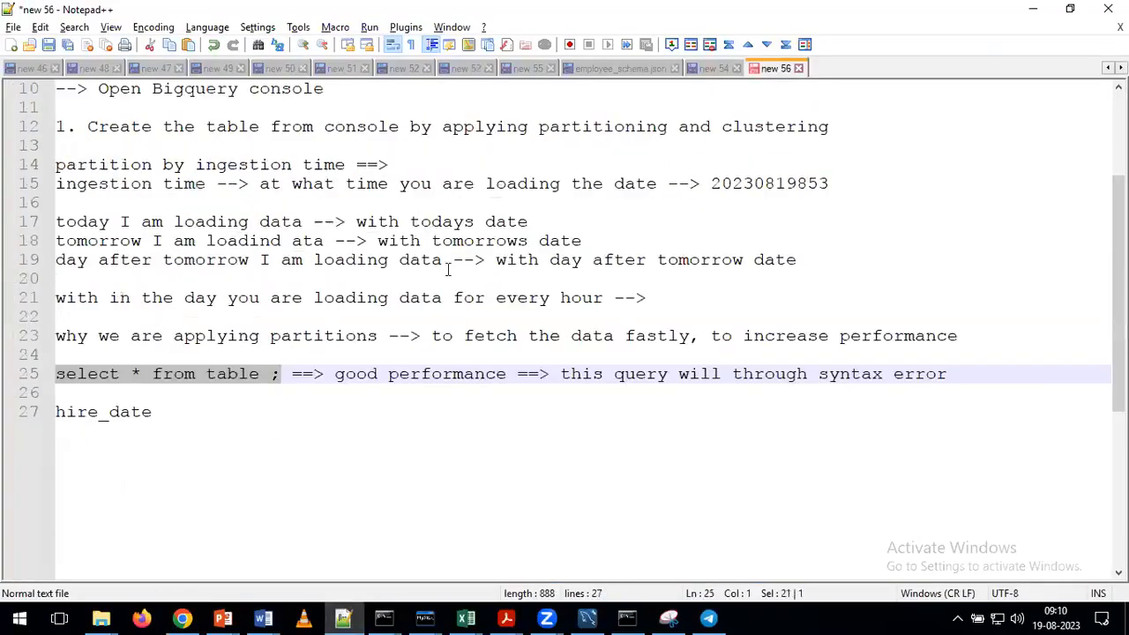
# - Replace the hire_date line with "2. To see the paritions information and to understand how many records are loaded in each paritions", followed by blank lines
pyautogui.click(213, 433)
pyautogui.doubleClick(212, 433)
pyautogui.write('2. Too')
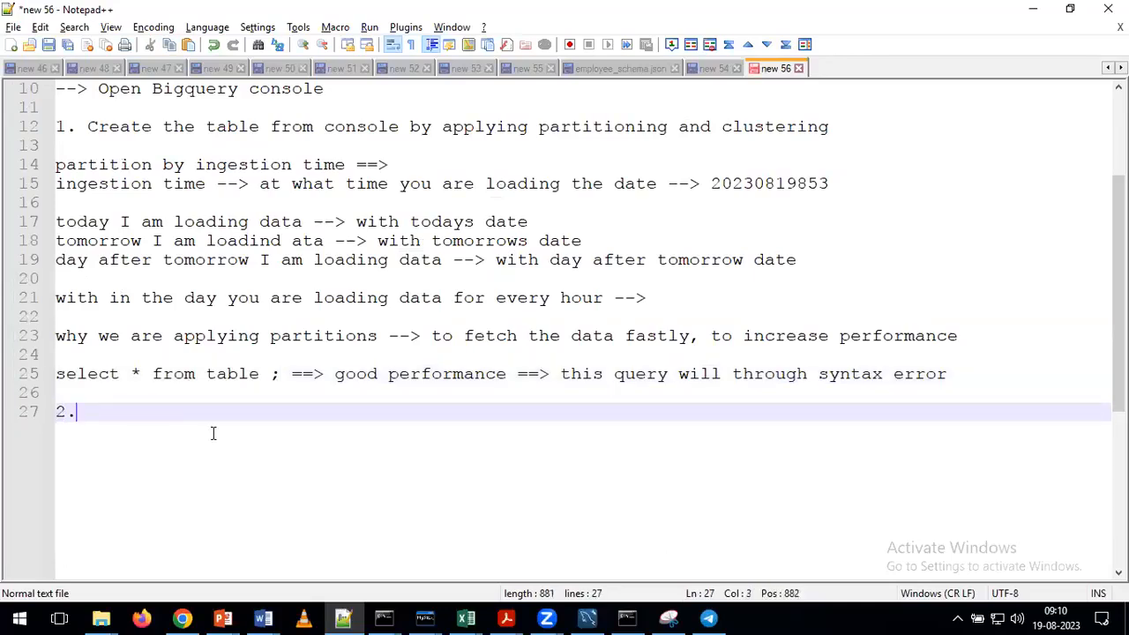
pyautogui.press('BackSpace')
pyautogui.press('BackSpace')
pyautogui.write('see the pariti')
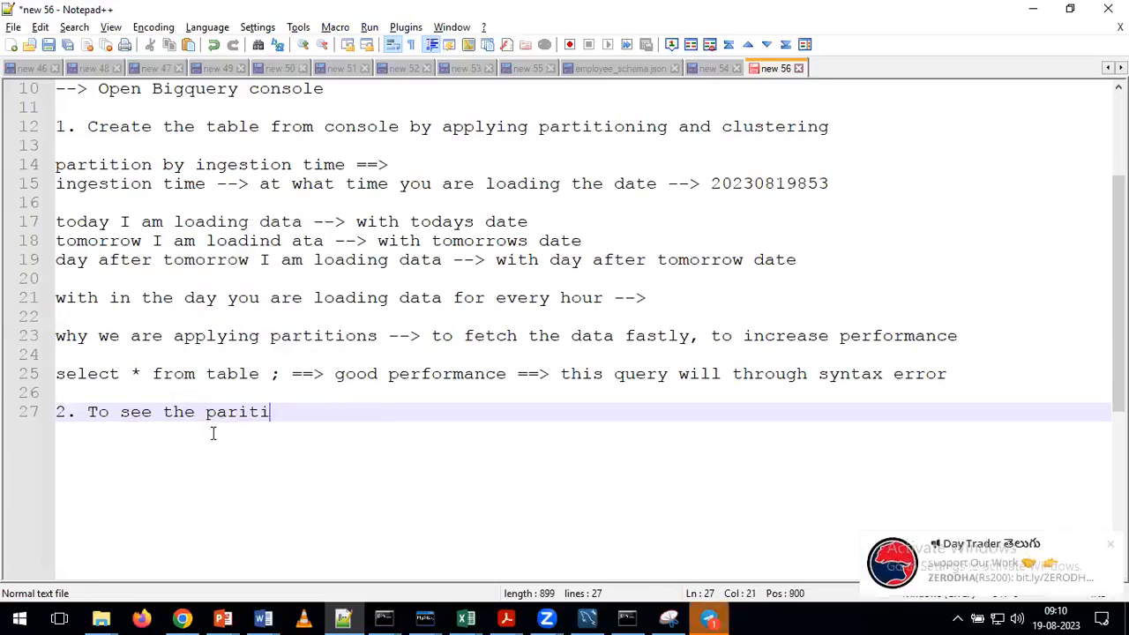
pyautogui.write('ons information and ')
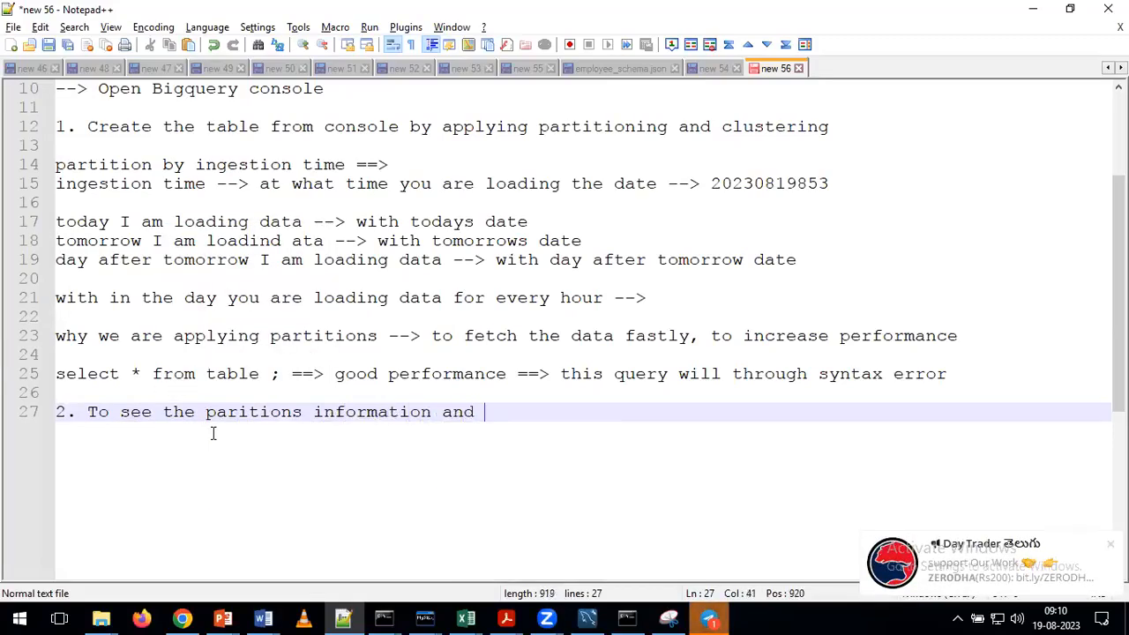
pyautogui.write('to understand ho')
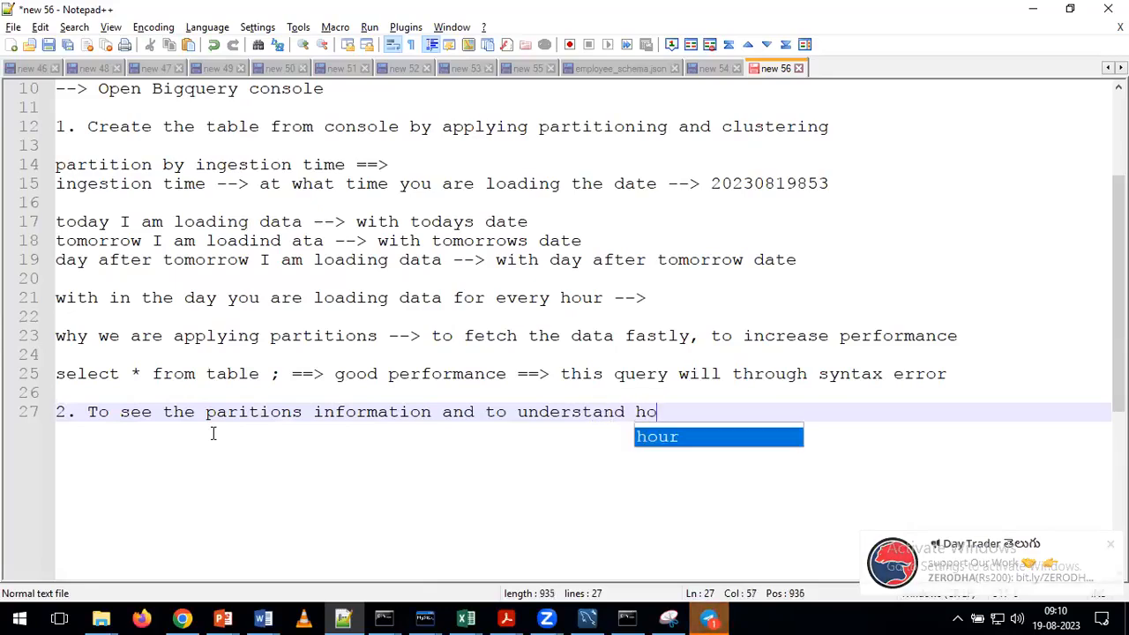
pyautogui.write('w many records ')
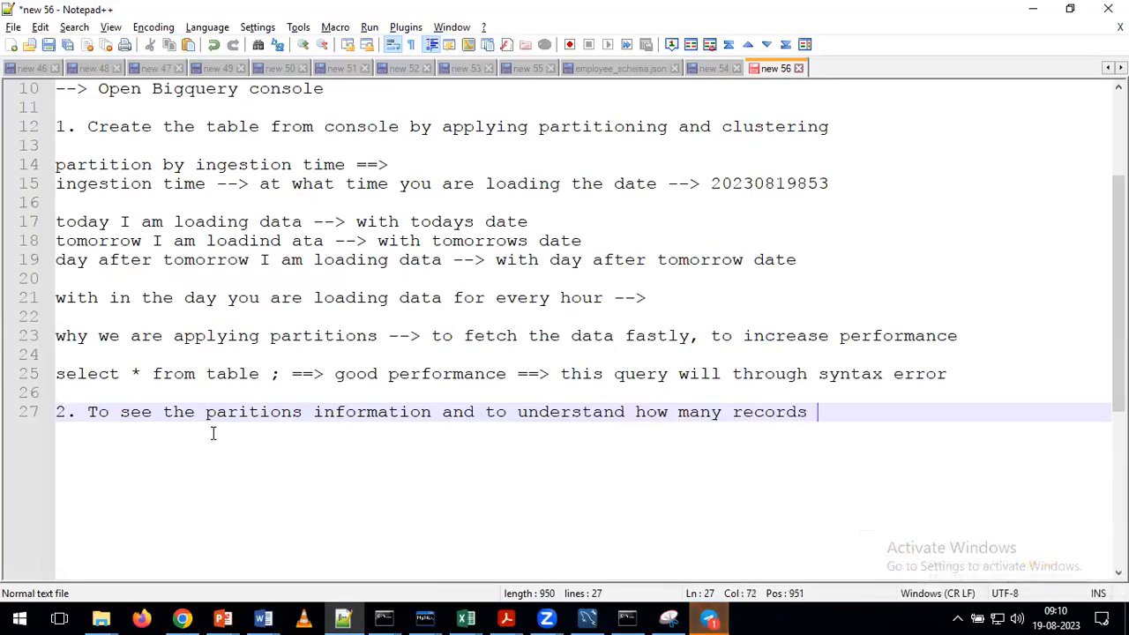
pyautogui.write('are loaded in ')
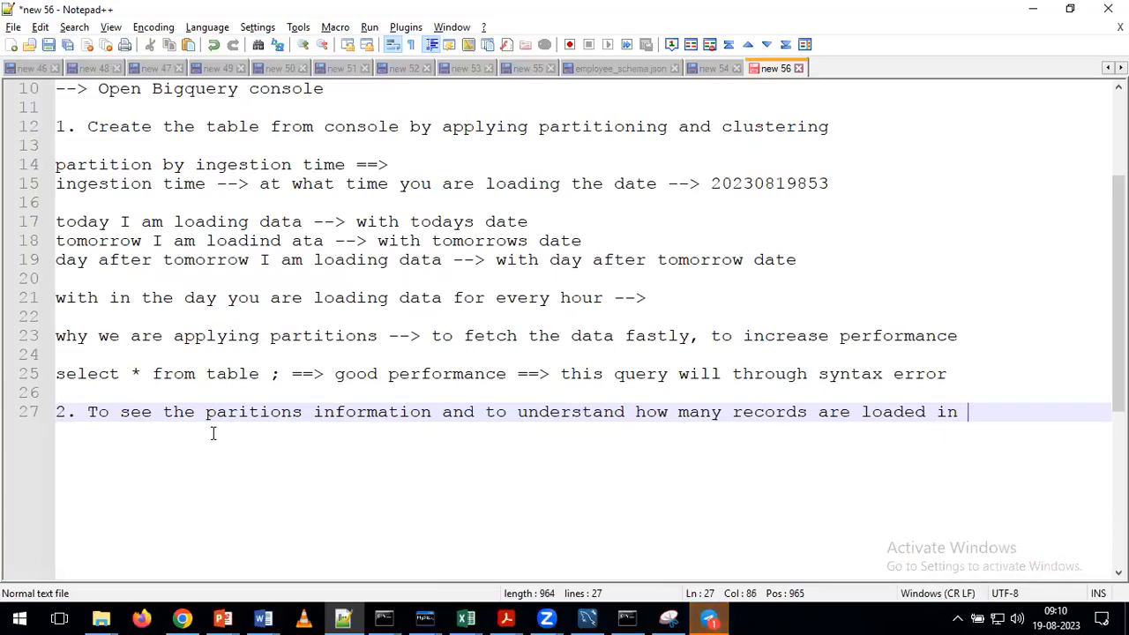
pyautogui.write('each paritions')
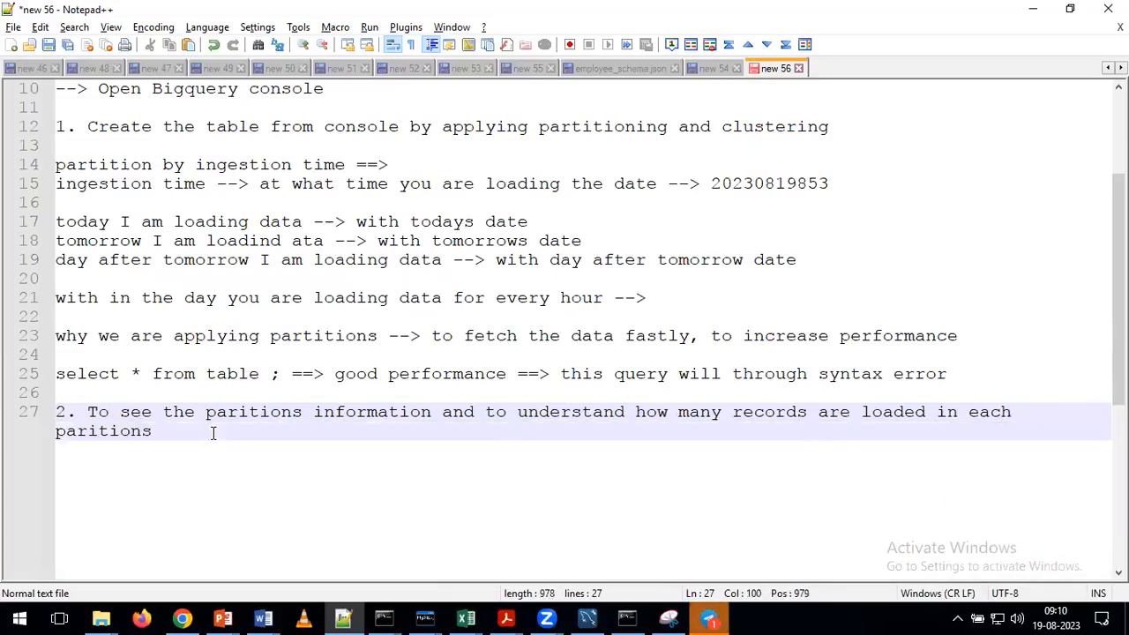
pyautogui.press('Return')
pyautogui.press('Return')
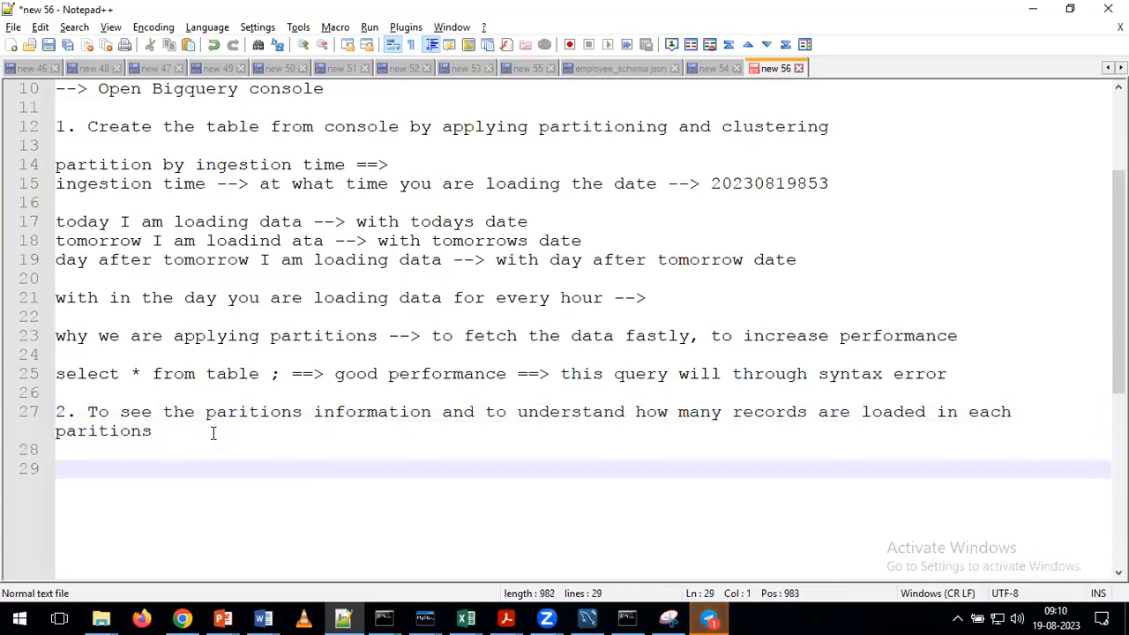
# - Paste the four-line partitions query under note 2 and start a new item "3." after a blank line
pyautogui.hotkey('ctrl', 'v')
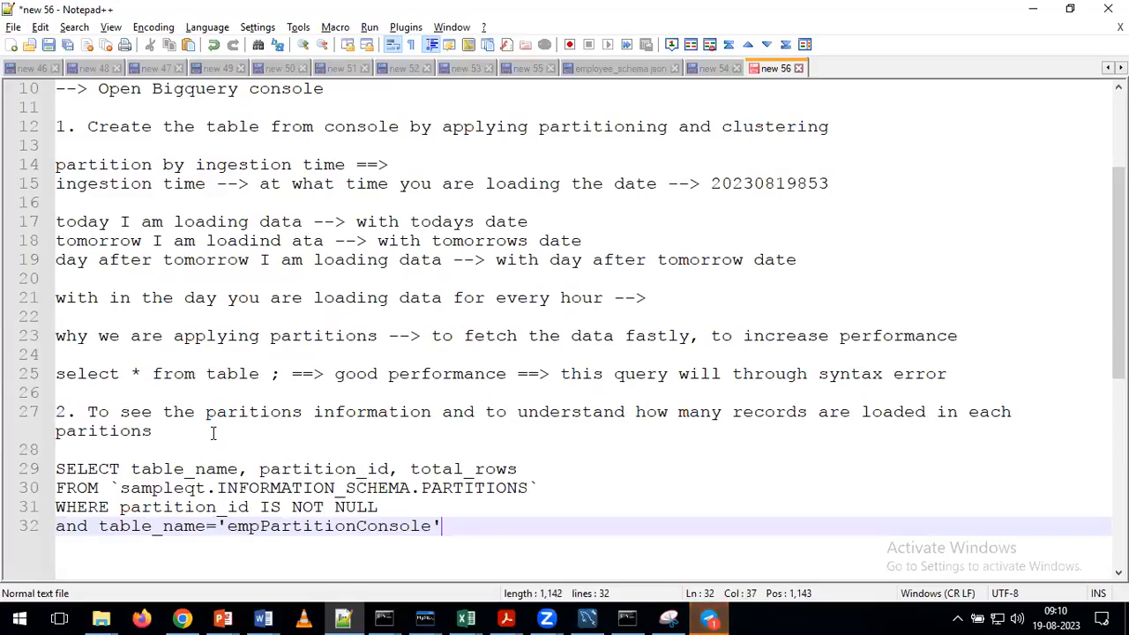
pyautogui.scroll(-1, 213, 434)
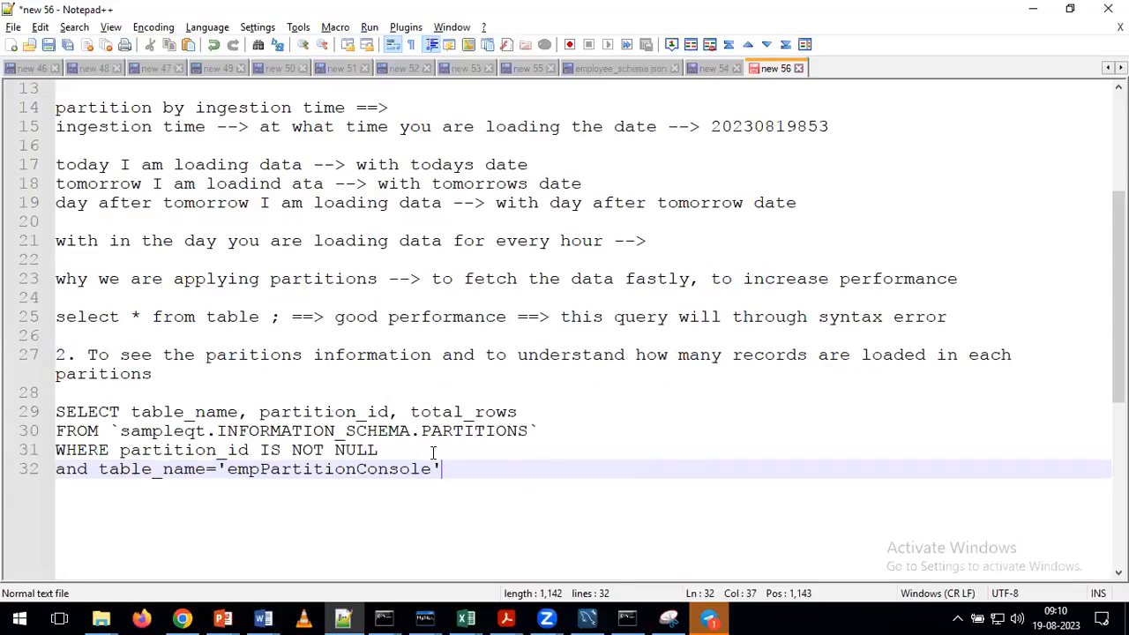
pyautogui.press('Return')
pyautogui.press('Return')
pyautogui.write('3.')
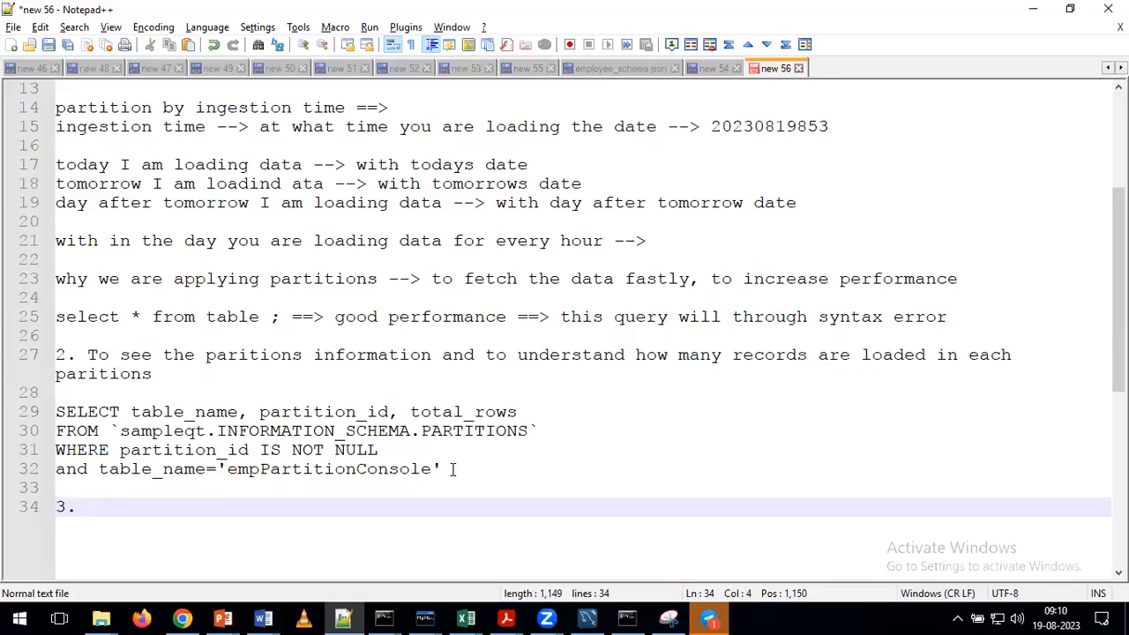
# - Examine the dataset, INFORMATION_SCHEMA and PARTITIONS parts of the query's FROM path in the notes
pyautogui.doubleClick(165, 432)
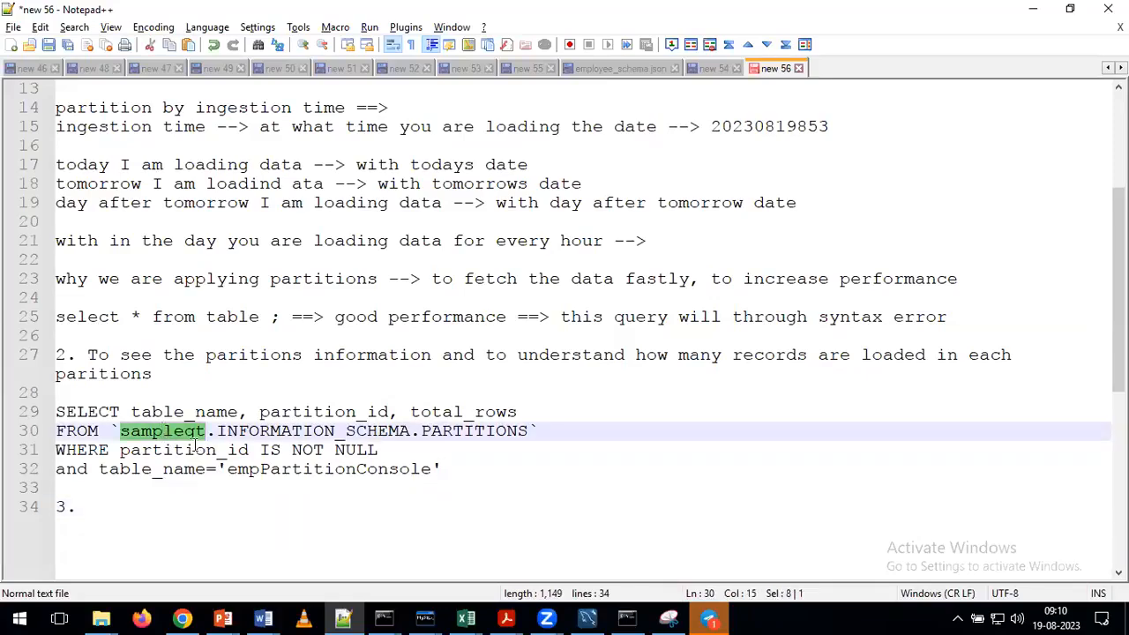
pyautogui.doubleClick(315, 436)
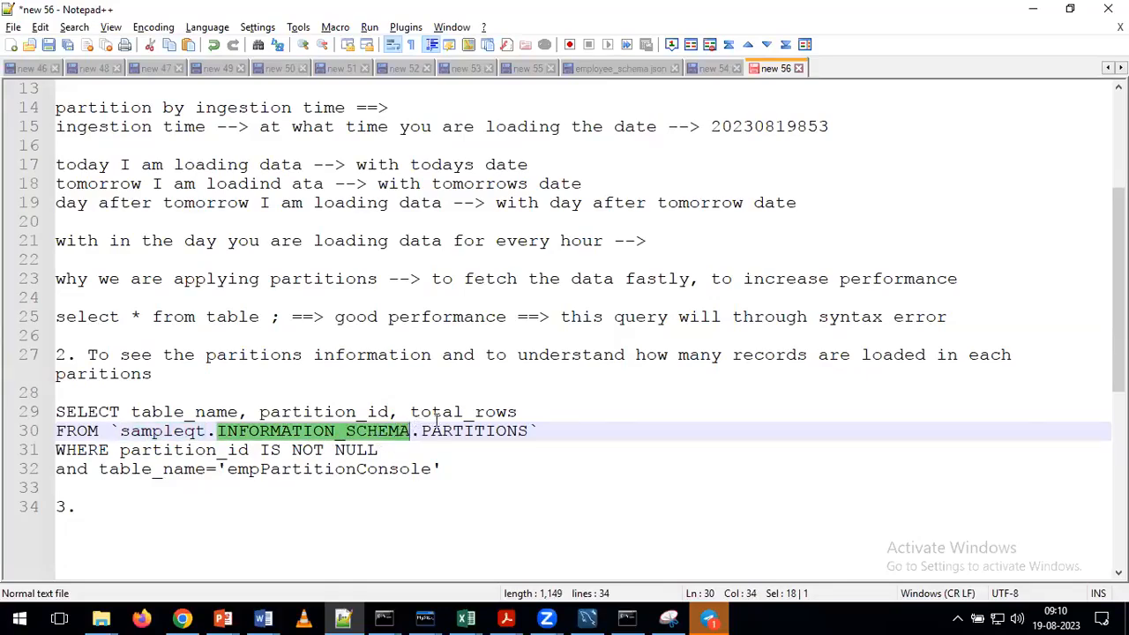
pyautogui.doubleClick(481, 432)
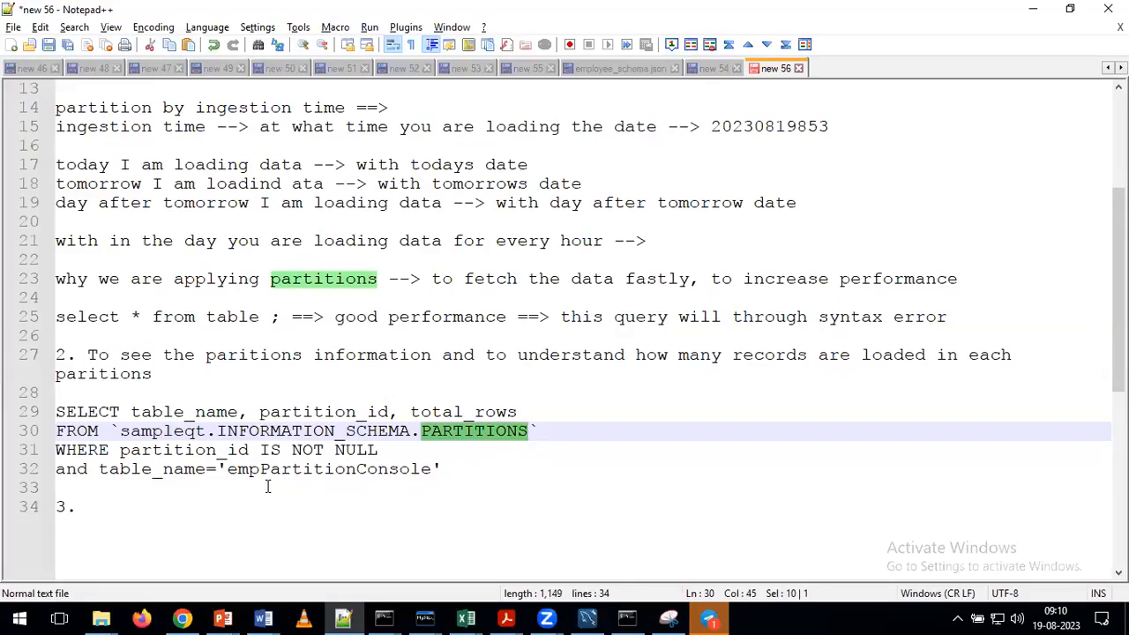
pyautogui.scroll(2, 267, 490)
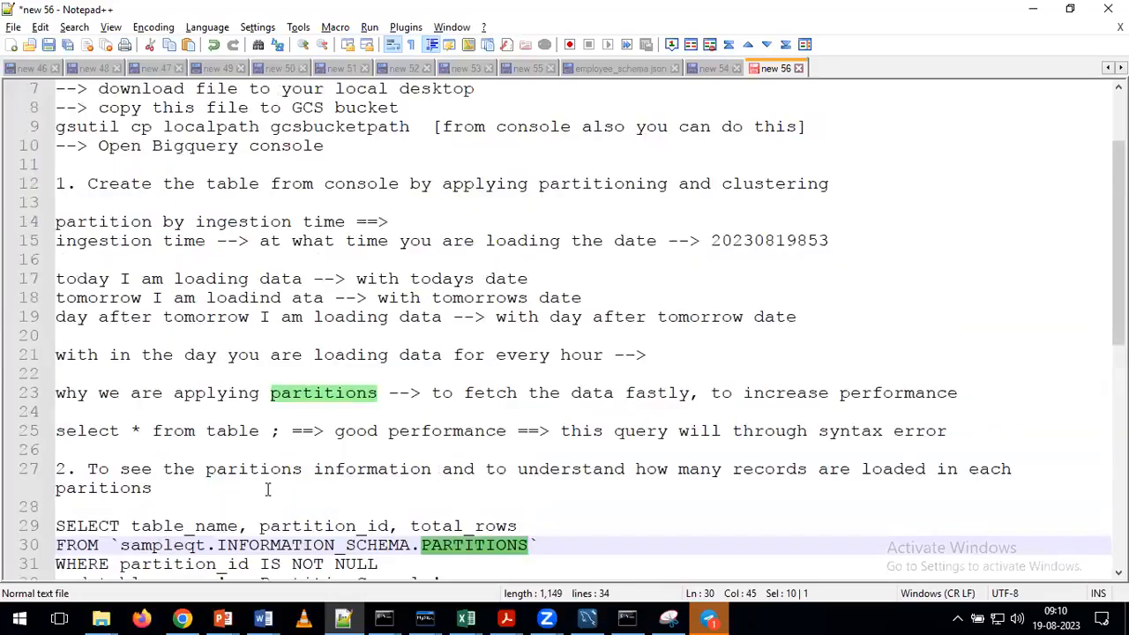
pyautogui.scroll(-2, 267, 489)
pyautogui.scroll(-1, 268, 490)
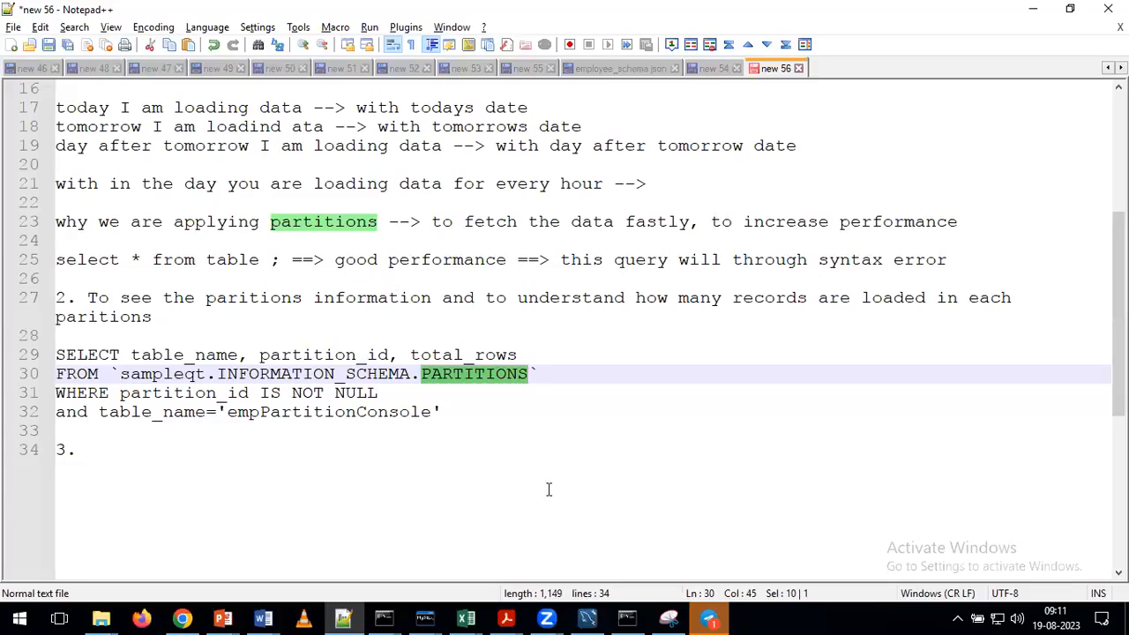
# - Switch to the BigQuery editor in Chrome and add two blank lines below the example result row
pyautogui.click(182, 617)
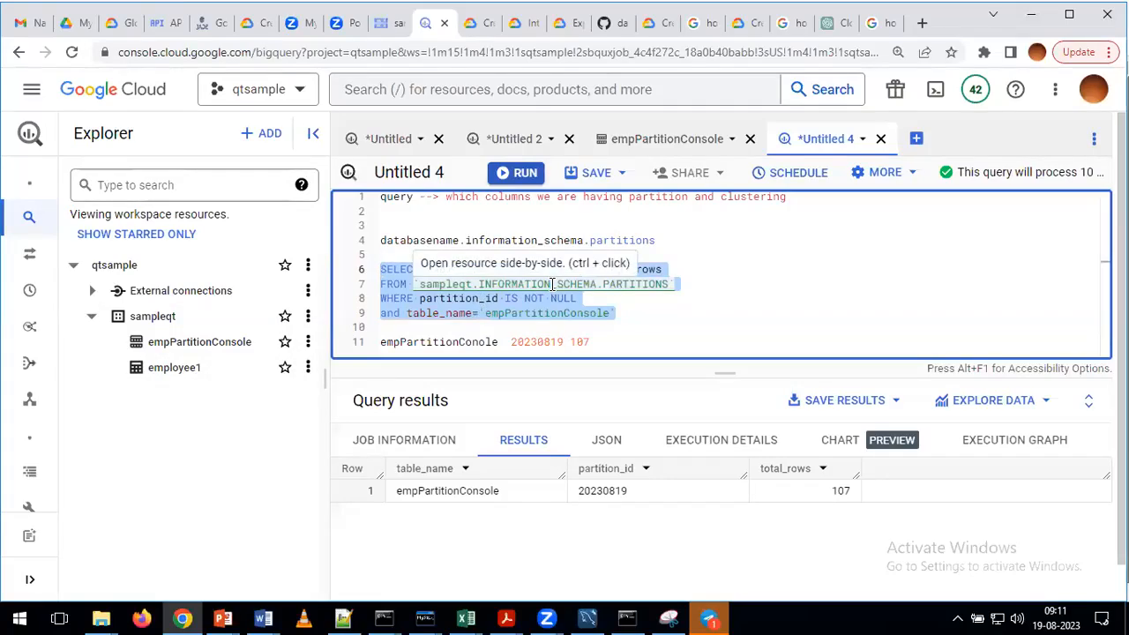
pyautogui.click(666, 326)
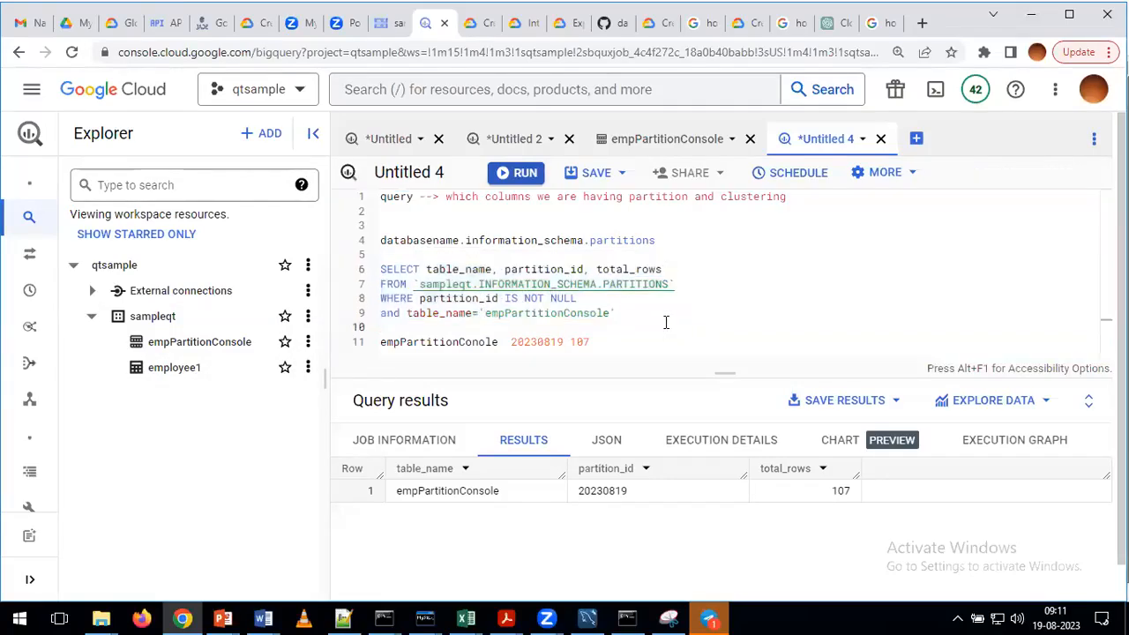
pyautogui.scroll(-1, 669, 317)
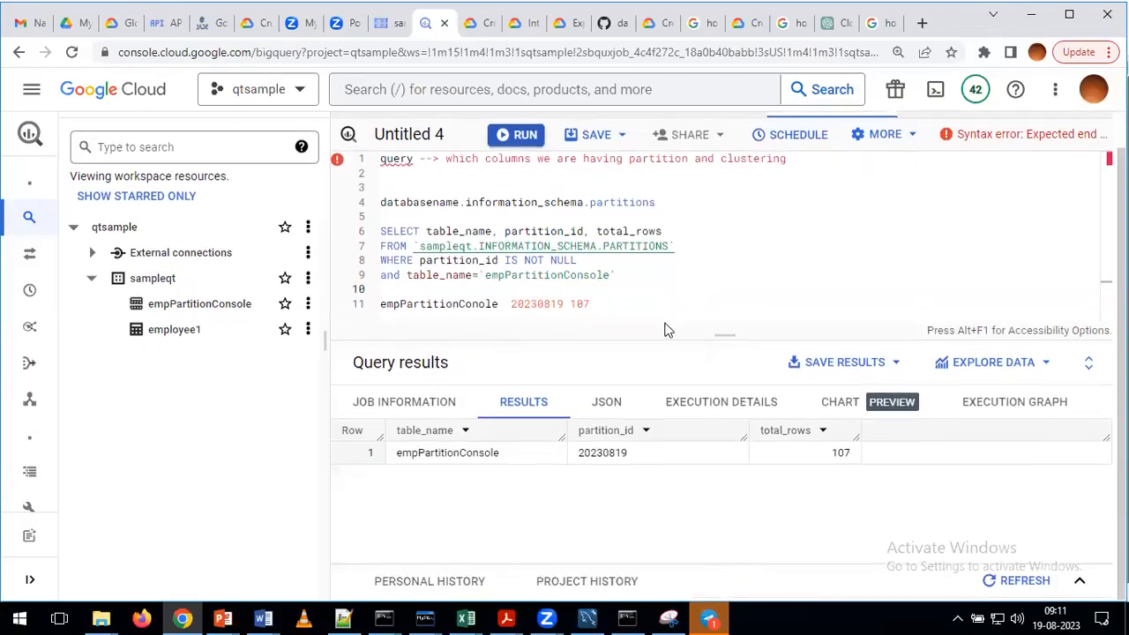
pyautogui.click(613, 303)
pyautogui.hotkey('shift', 'Left')
pyautogui.hotkey('shift', 'Left')
pyautogui.hotkey('shift', 'Left')
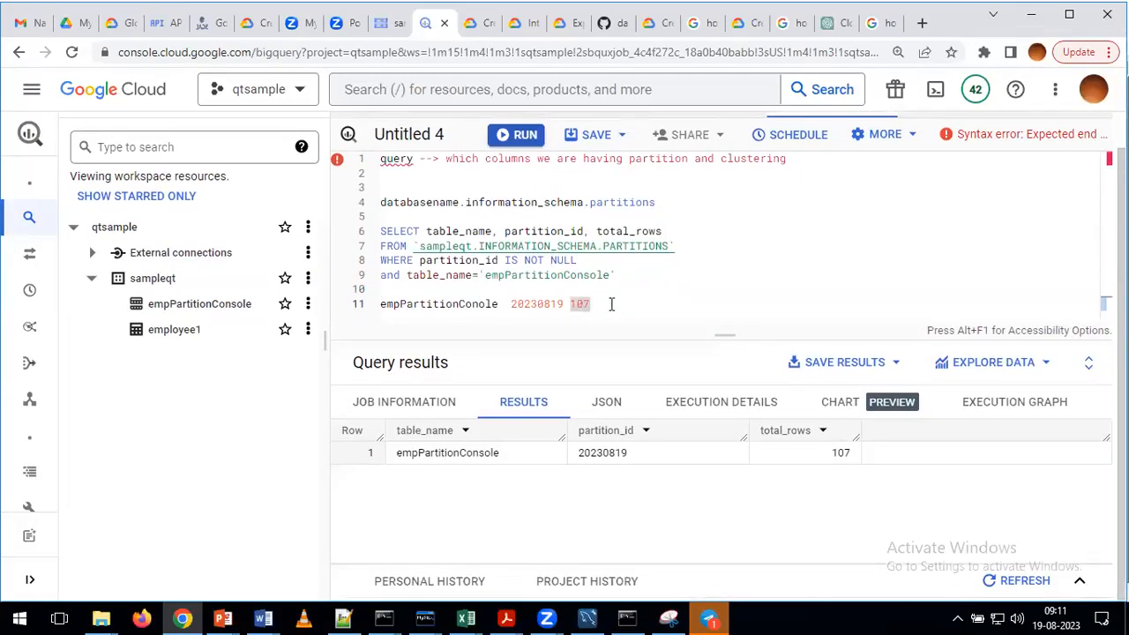
pyautogui.press('Return')
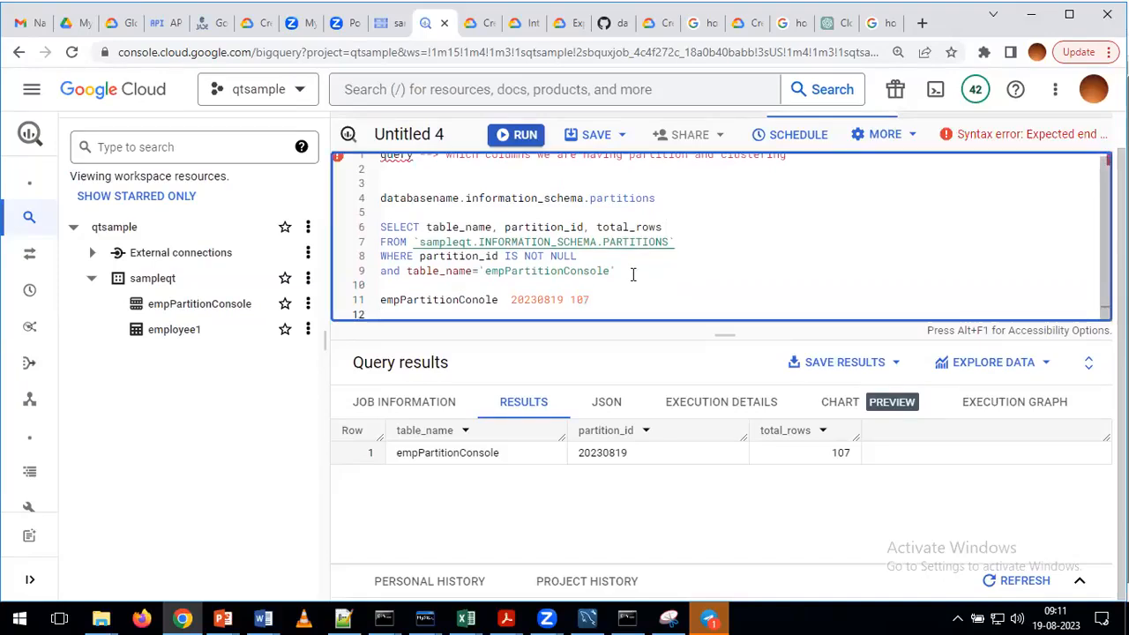
pyautogui.press('Return')
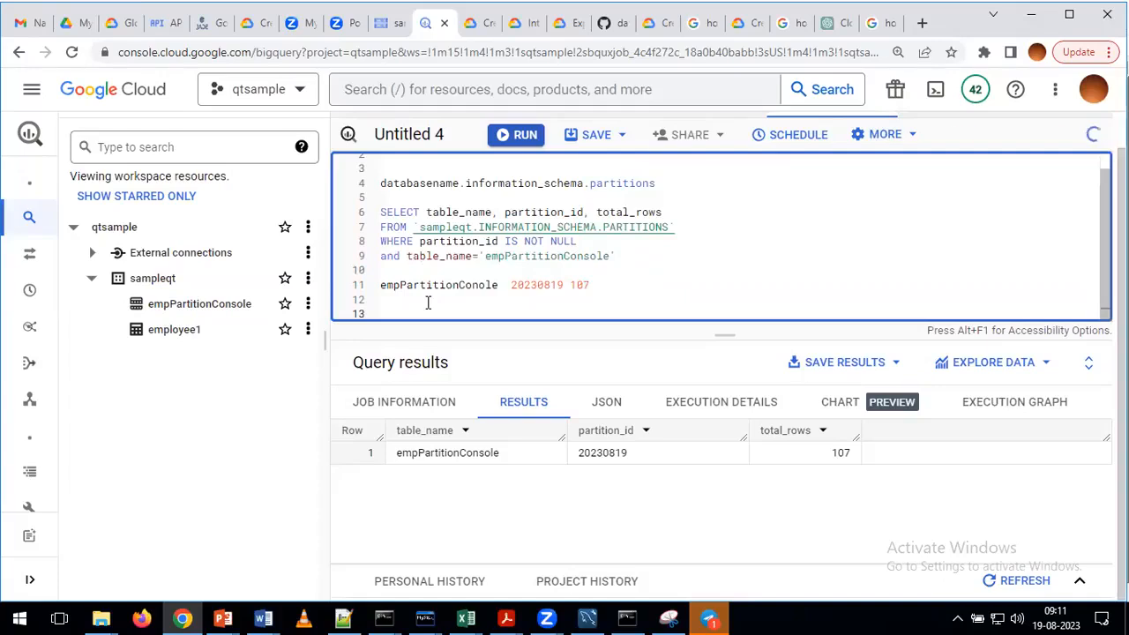
pyautogui.click(429, 303)
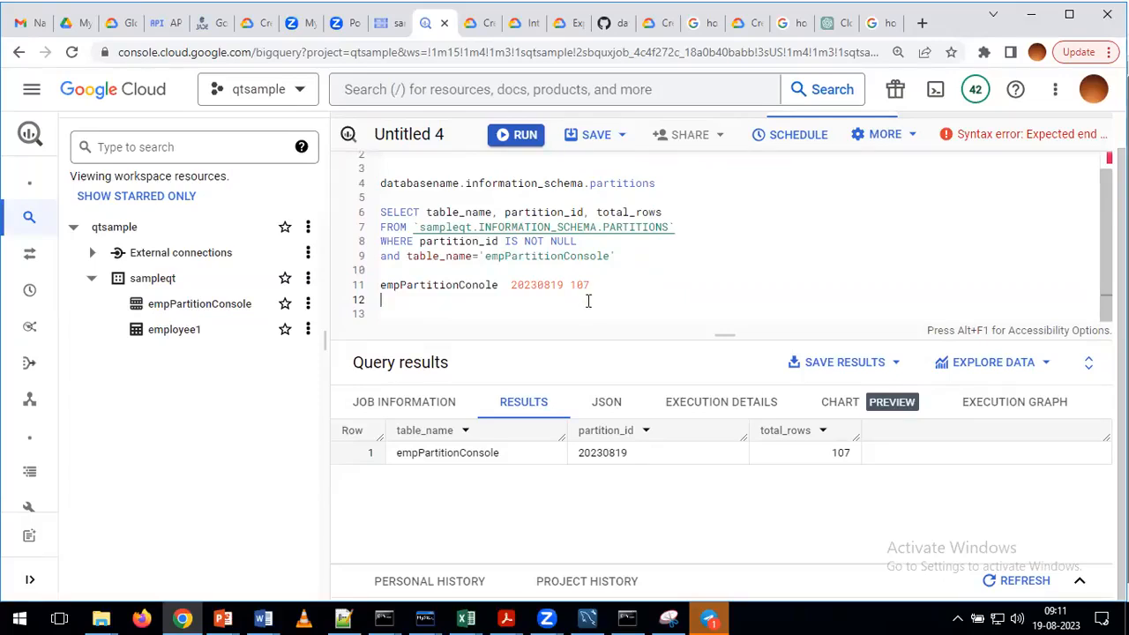
# - Write the example query "select * from table where partition_date='';" directly below the example result row
pyautogui.write('sel')
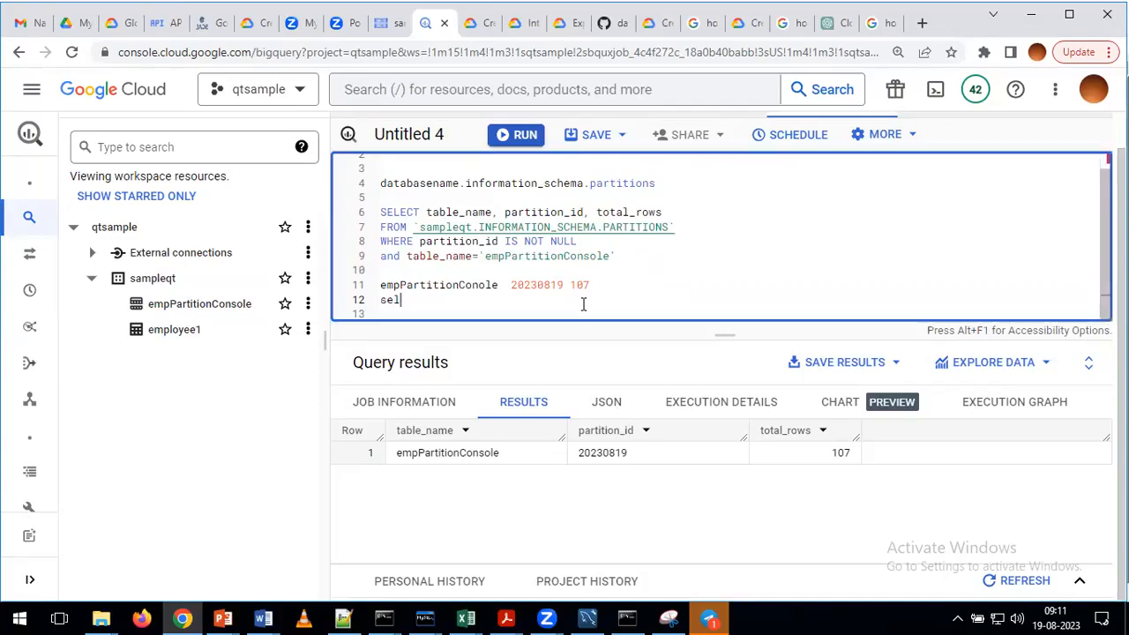
pyautogui.write('ect * fr')
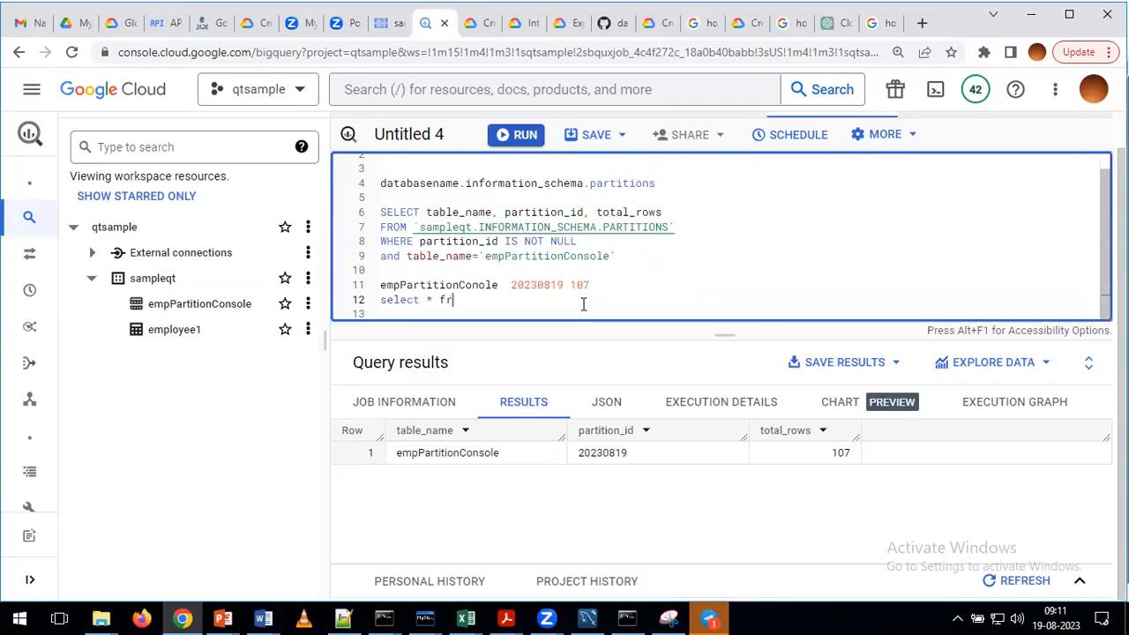
pyautogui.write('om table;')
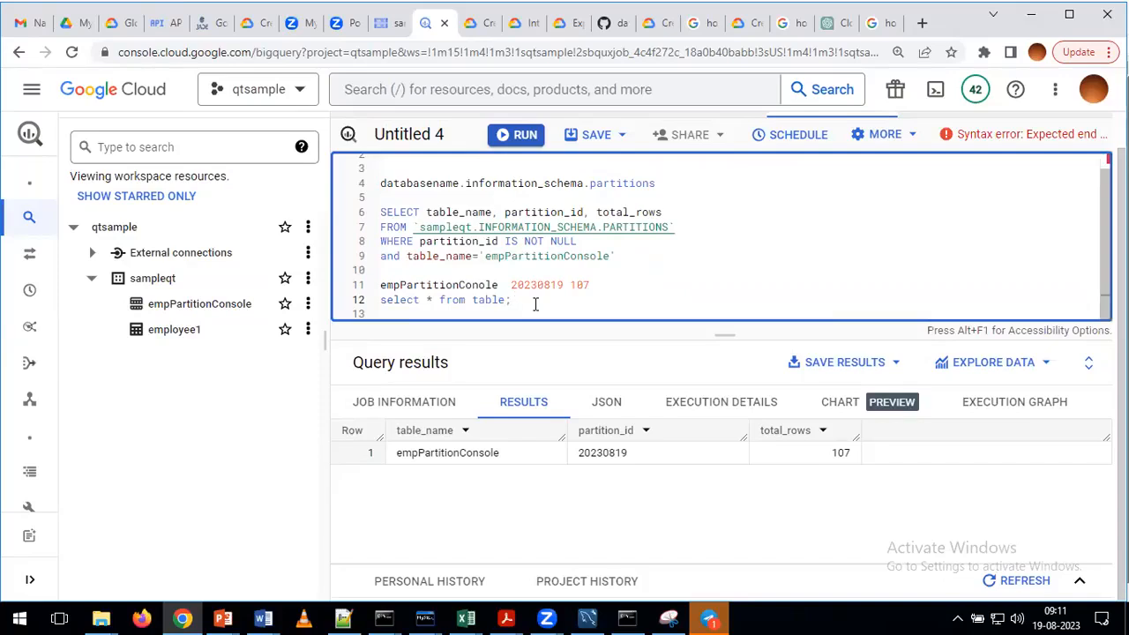
pyautogui.press('Left')
pyautogui.write('where')
pyautogui.write(' parti')
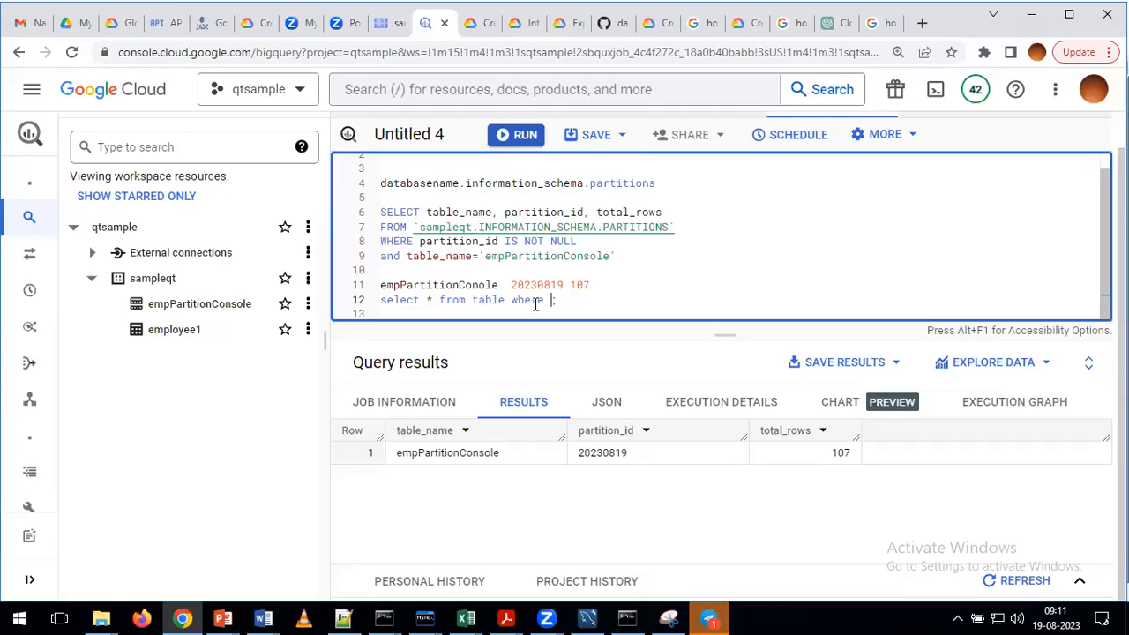
pyautogui.write("tion_date=''")
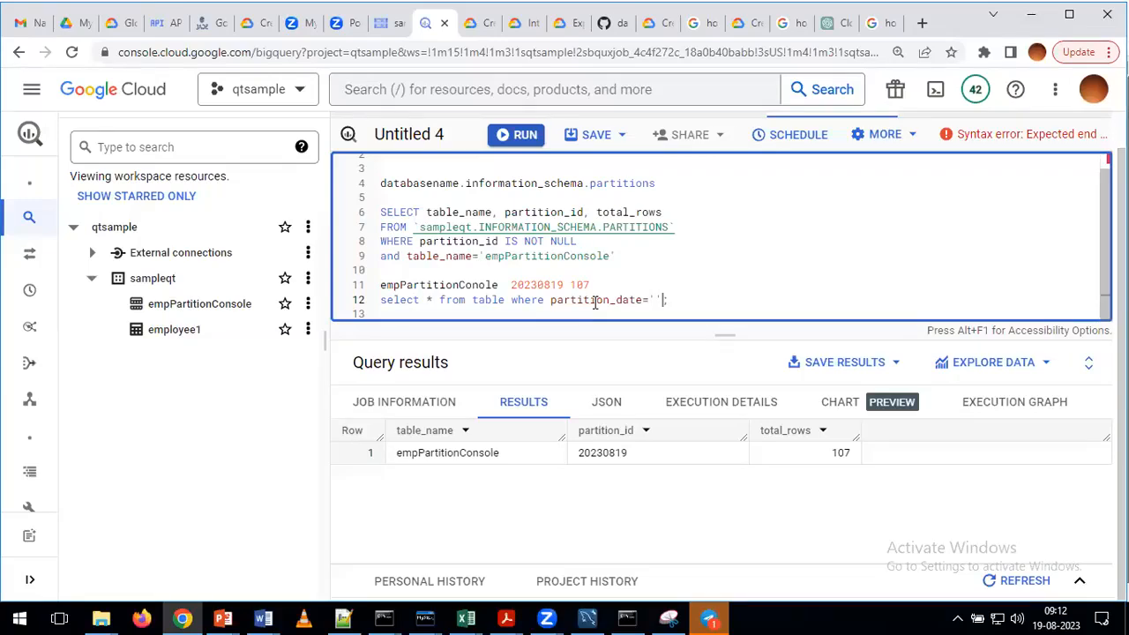
# - Replace partition_date with odate in the example query's condition, keeping the empty quoted value
pyautogui.doubleClick(596, 302)
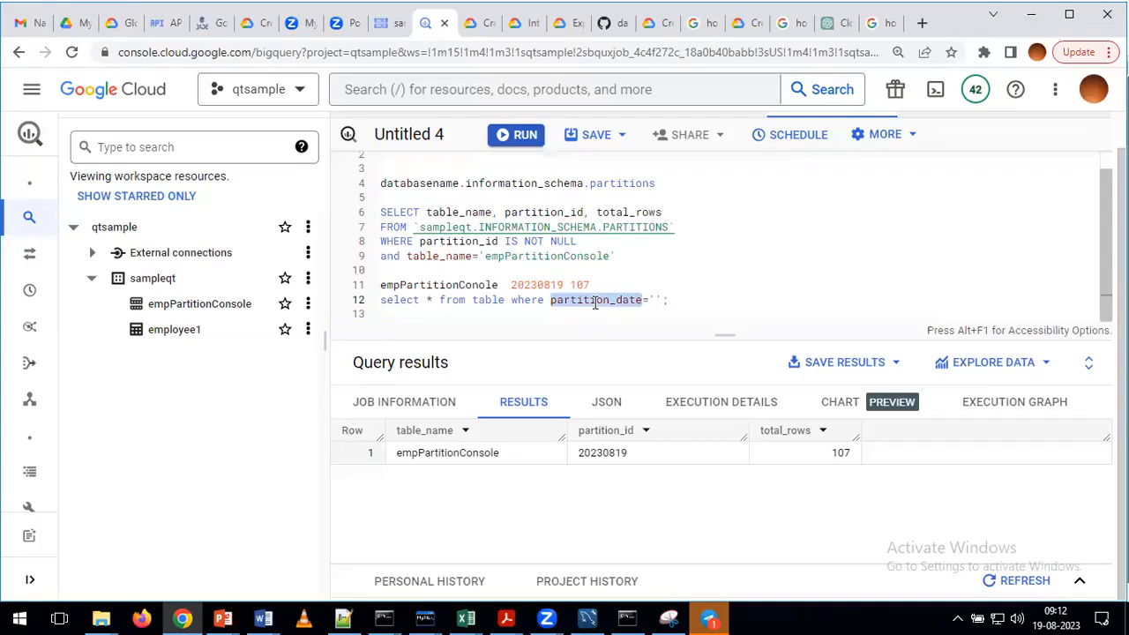
pyautogui.write('odate=')
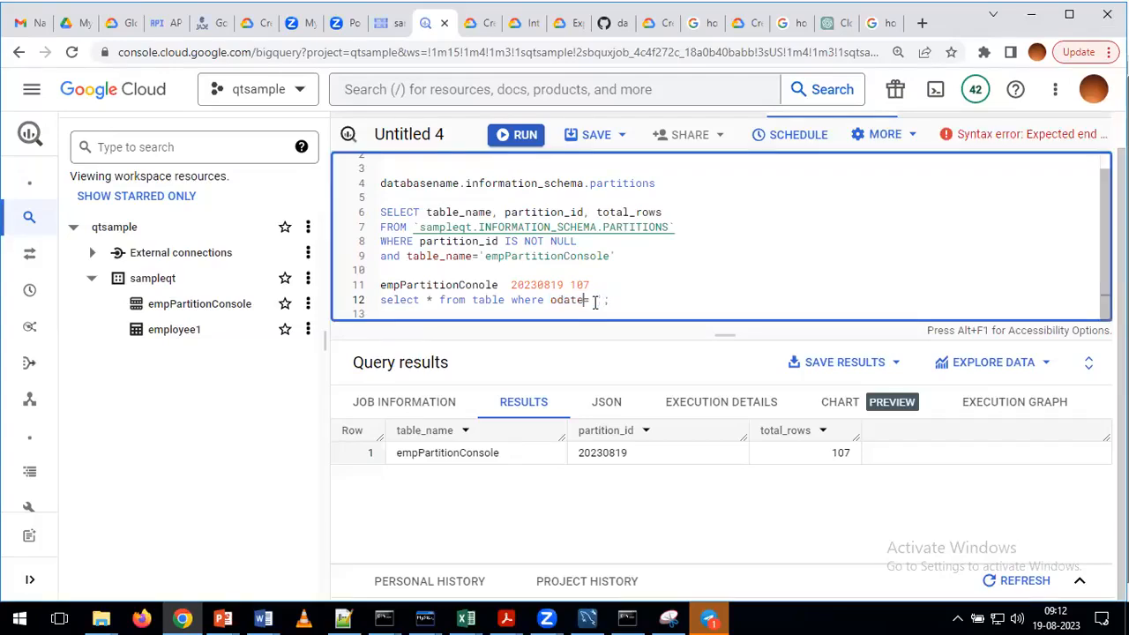
pyautogui.write("'")
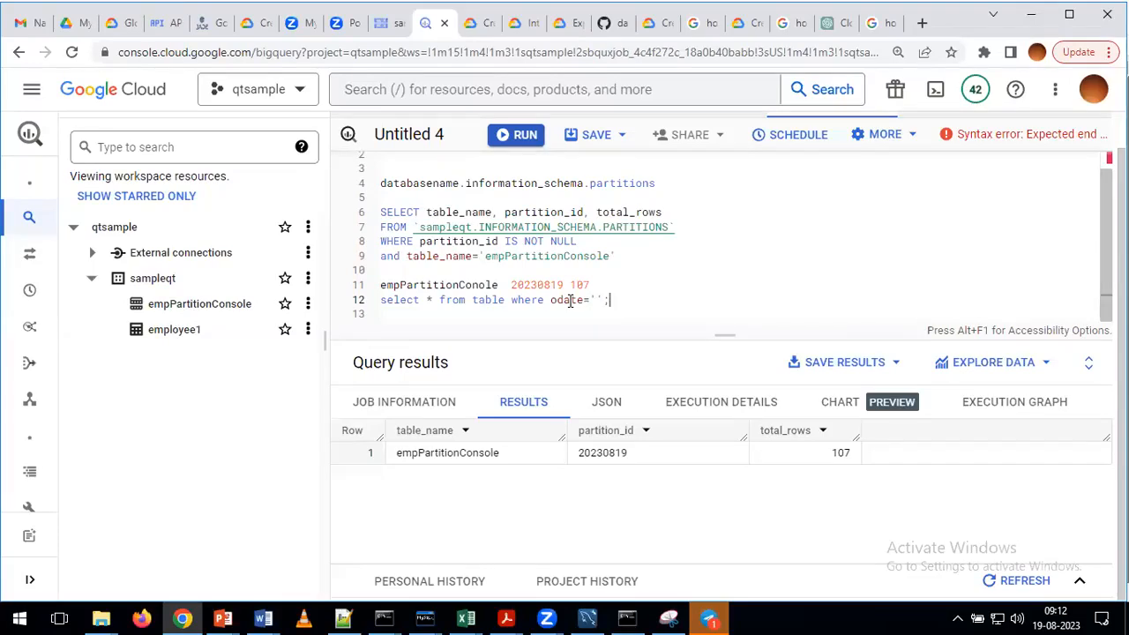
pyautogui.click(343, 618)
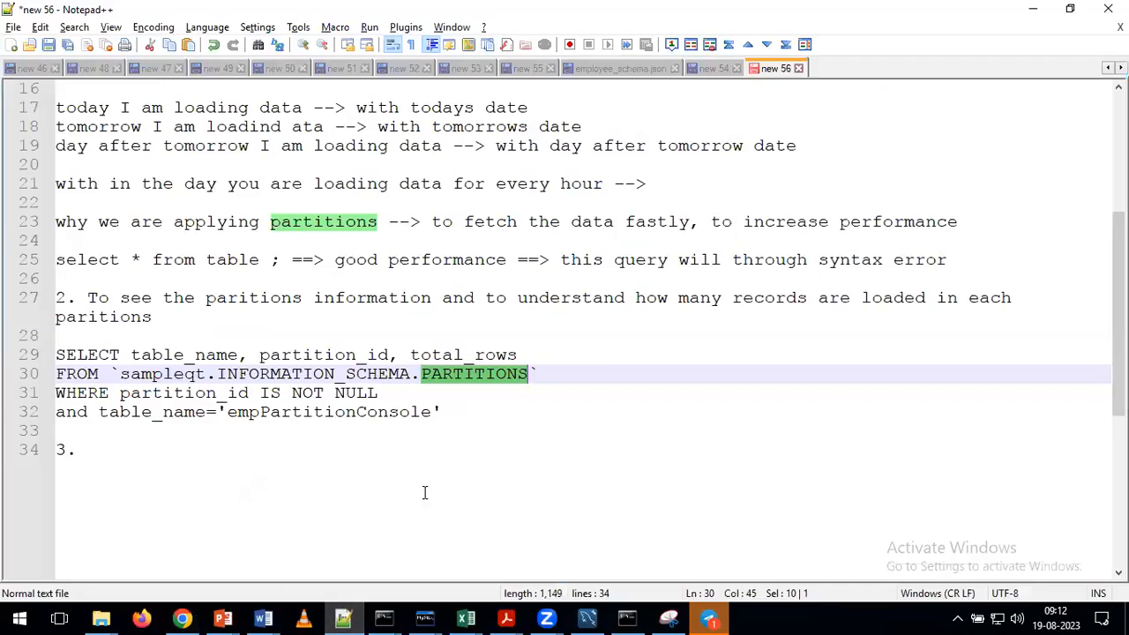
pyautogui.hotkey('alt', 'Tab')
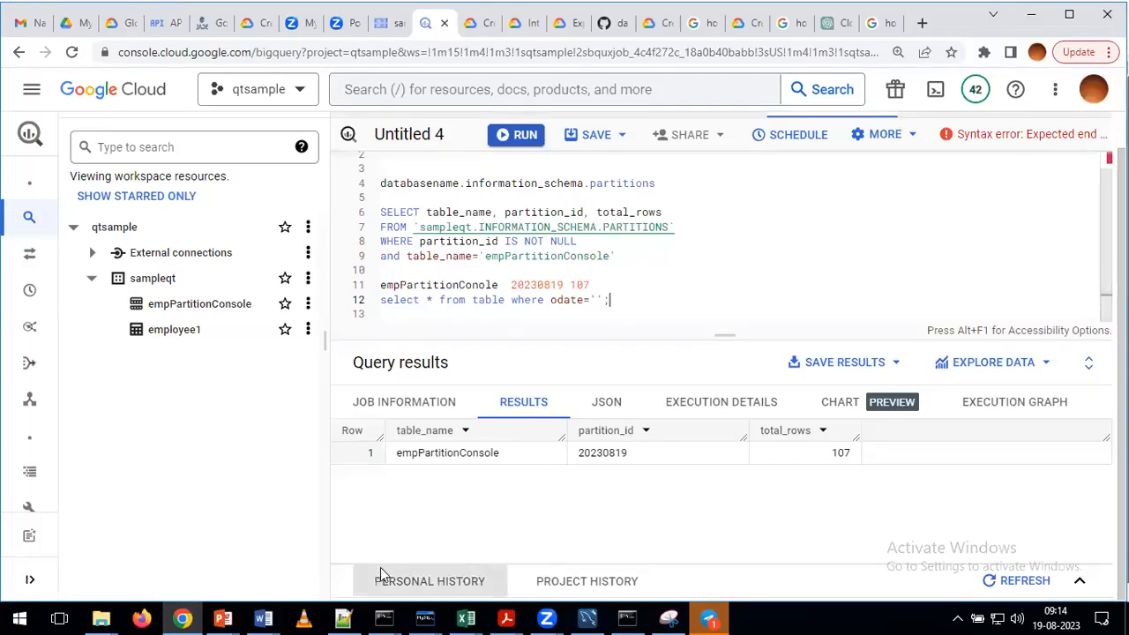
pyautogui.click(343, 618)
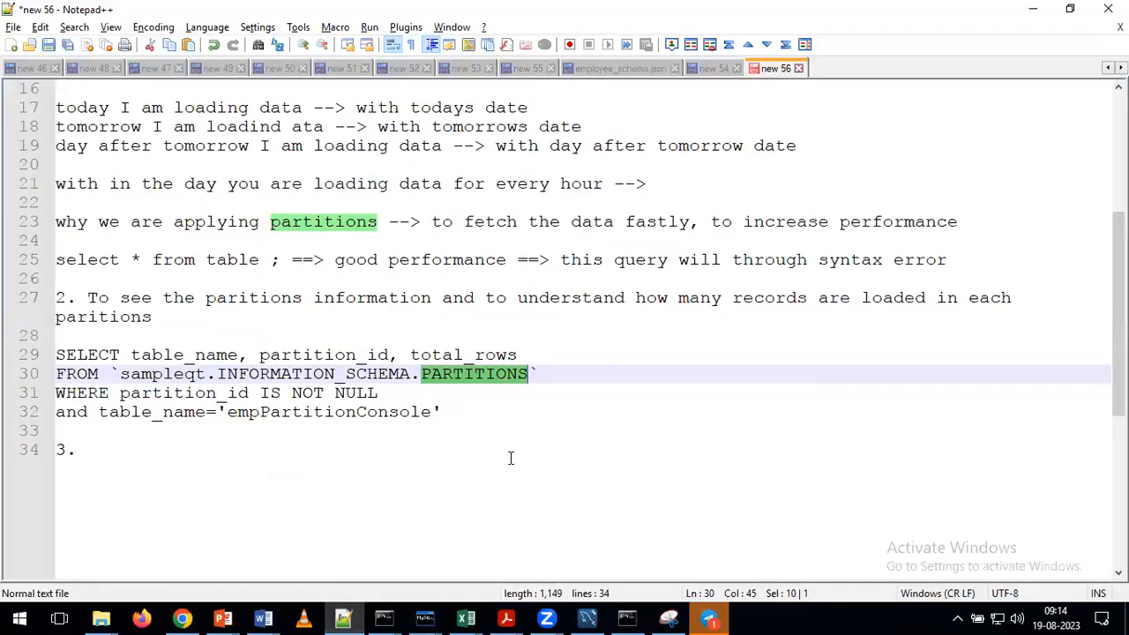
pyautogui.hotkey('alt', 'Tab')
pyautogui.click(628, 300)
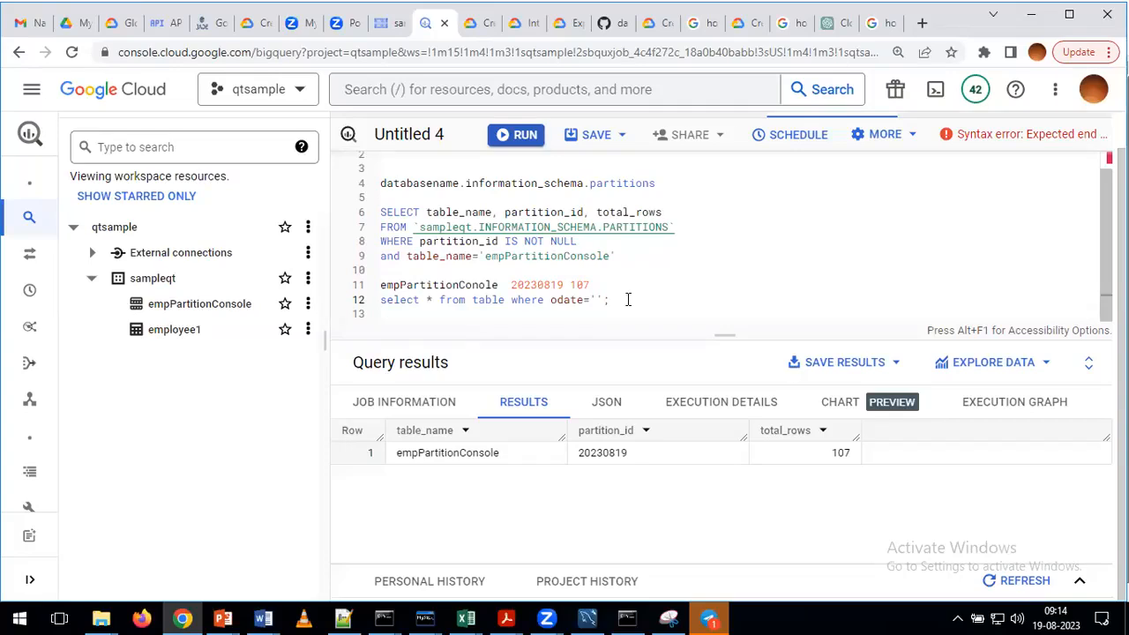
# - Copy the "4. Create and Load from Console with commands" block with its LOAD DATA statement from new 53 in Notepad++ and return to new 56
pyautogui.hotkey('alt', 'Tab')
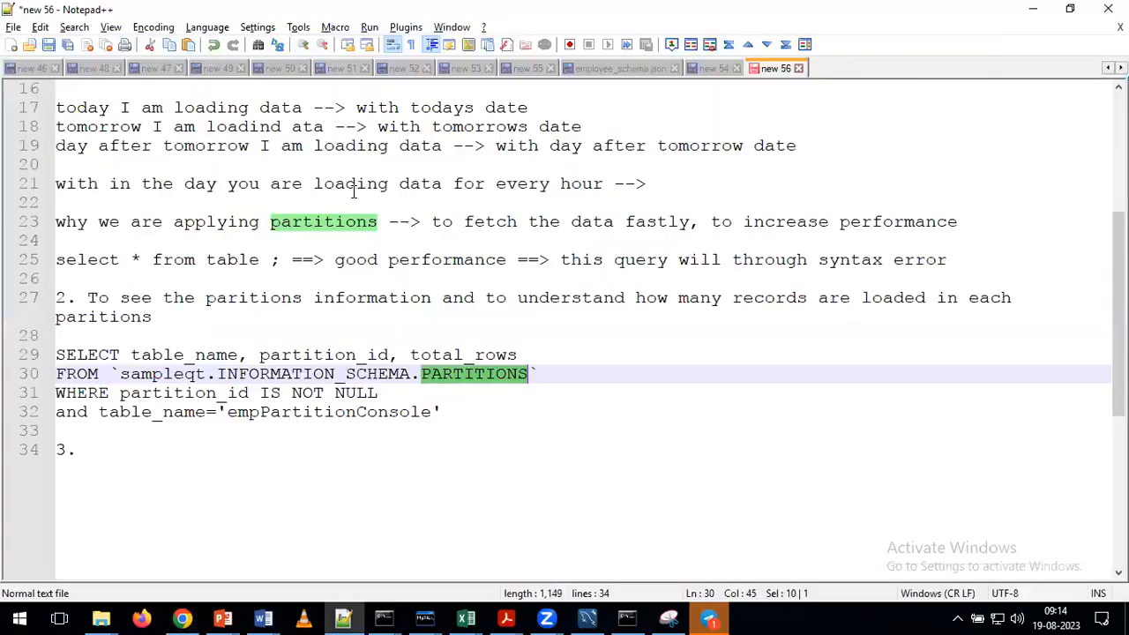
pyautogui.click(466, 69)
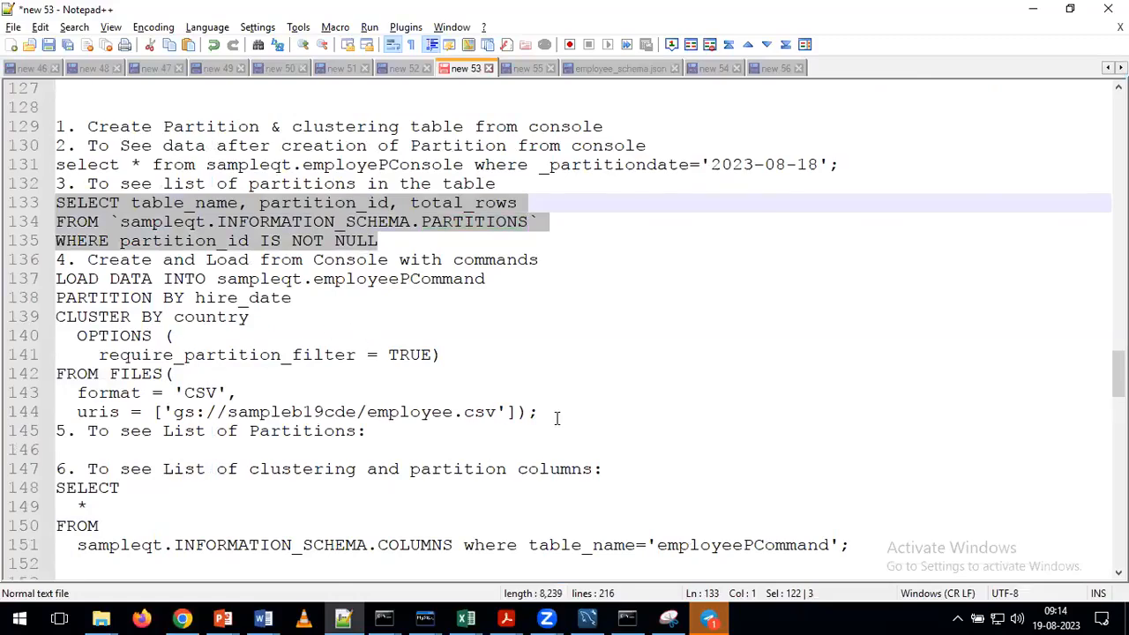
pyautogui.moveTo(537, 412); pyautogui.dragTo(57, 261)
pyautogui.hotkey('ctrl', 'c')
pyautogui.click(766, 72)
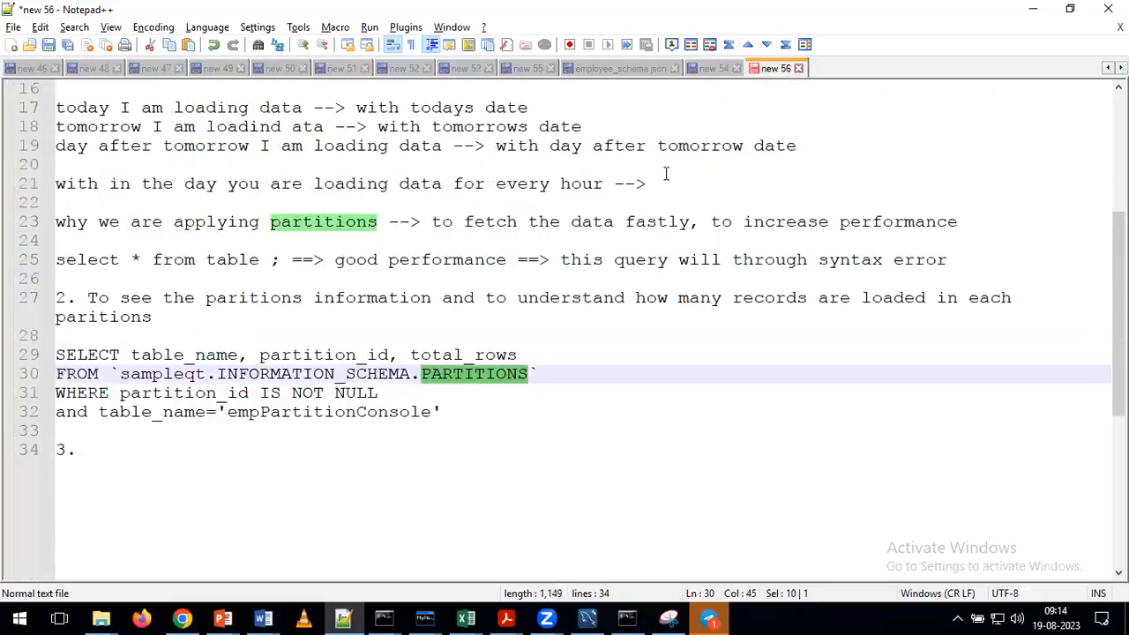
# - Paste the LOAD DATA block at item 3 and remove the extra "3. " before its heading
pyautogui.click(140, 450)
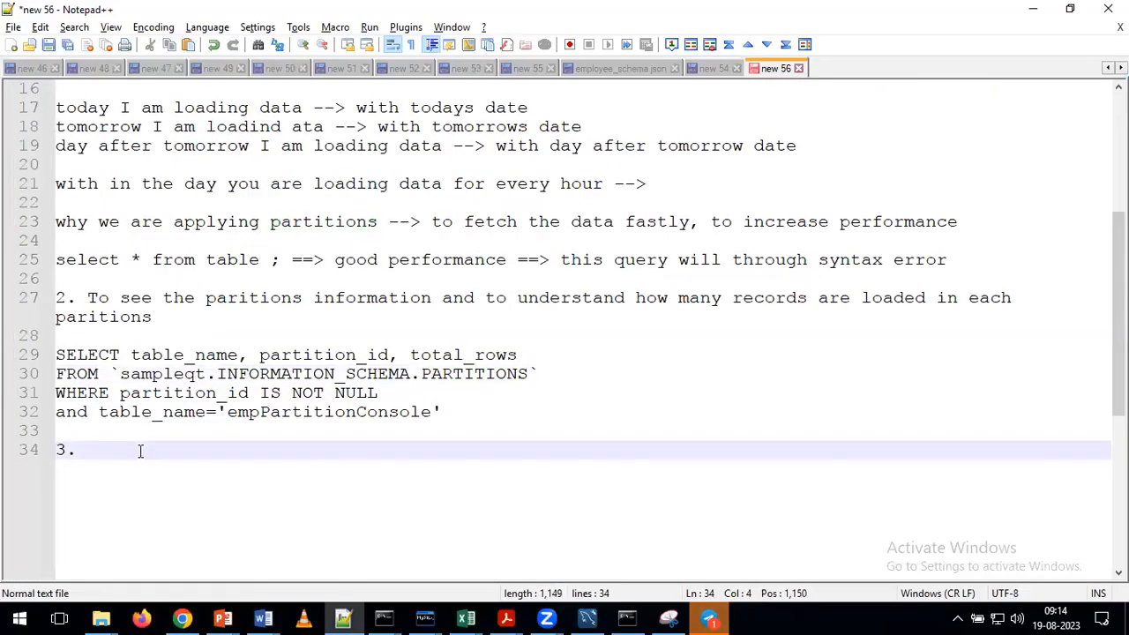
pyautogui.hotkey('ctrl', 'v')
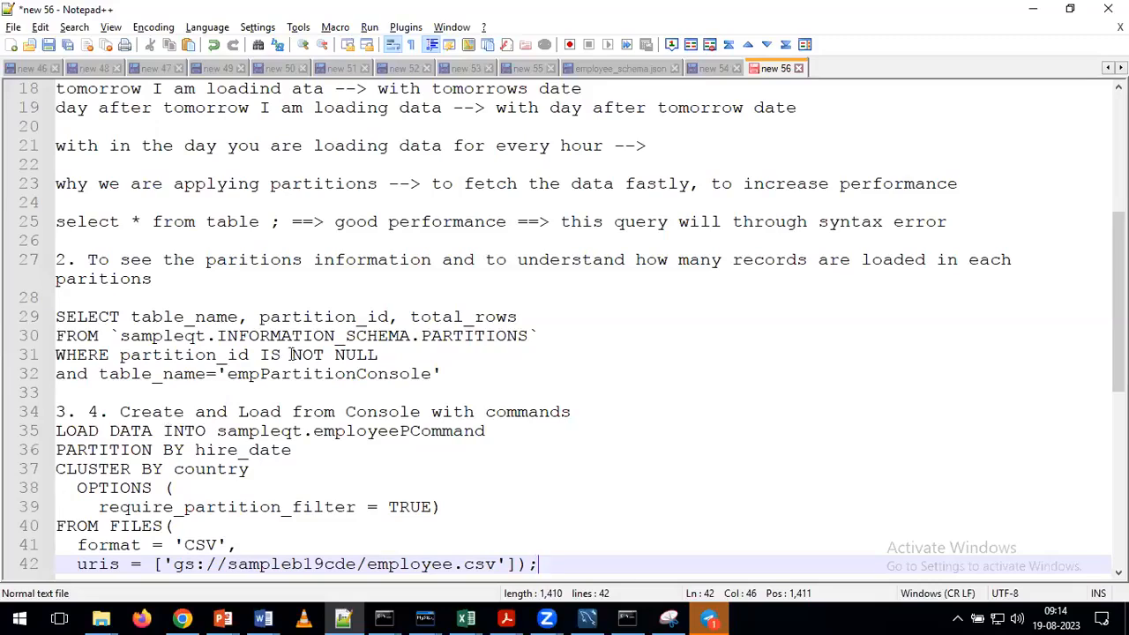
pyautogui.moveTo(91, 412); pyautogui.dragTo(54, 412)
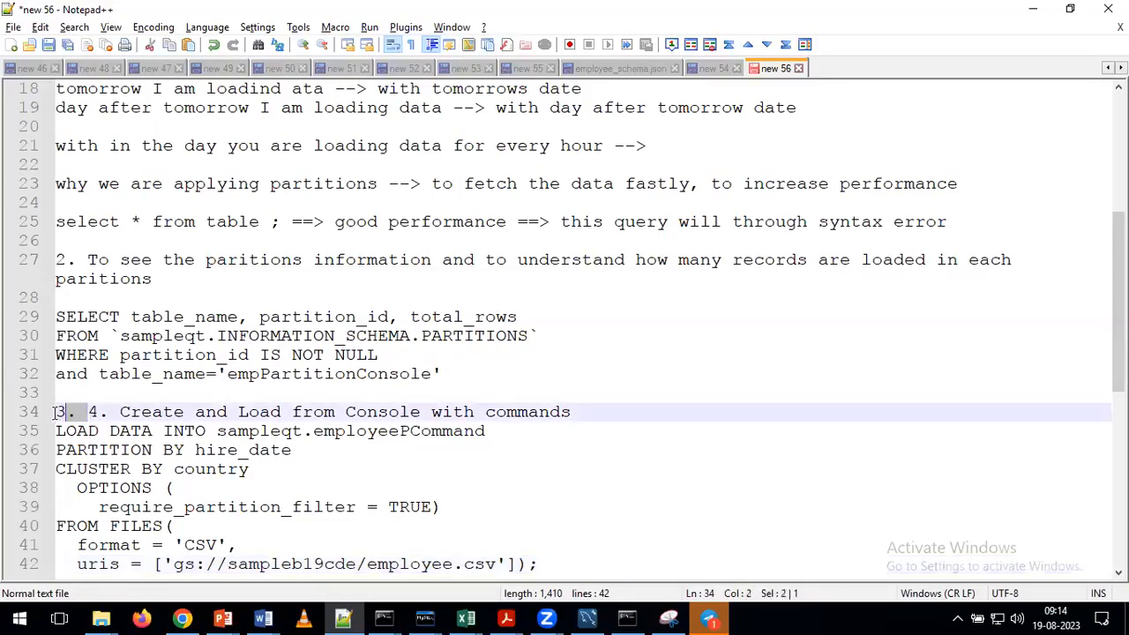
pyautogui.press('Delete')
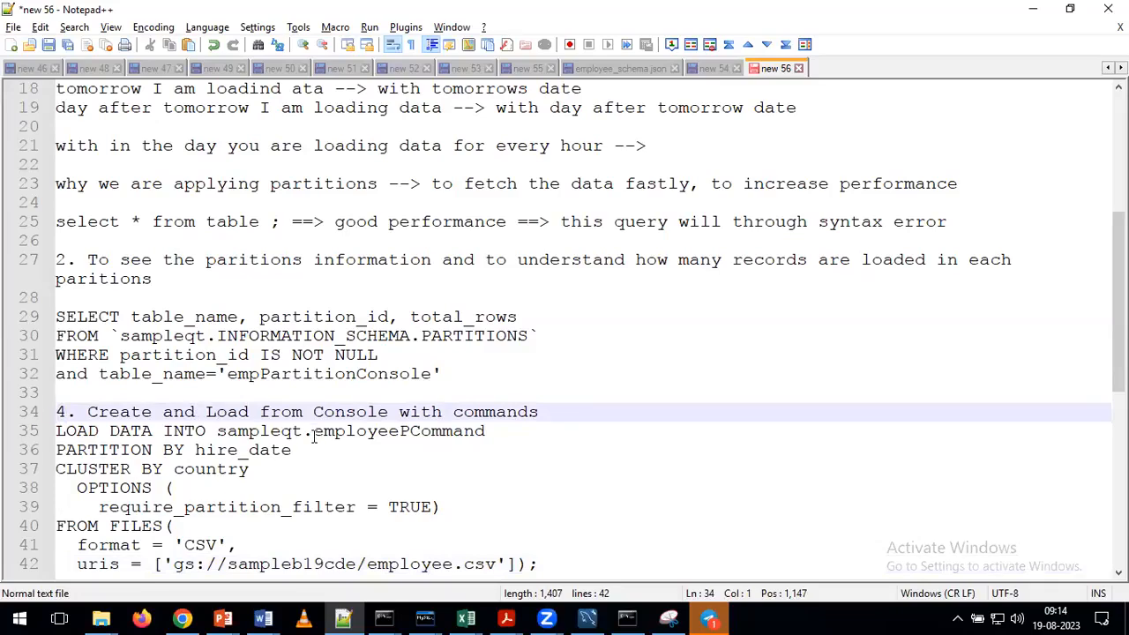
# - Examine the opening and closing backticks around the table path in the partitions query's FROM clause
pyautogui.scroll(-1, 313, 438)
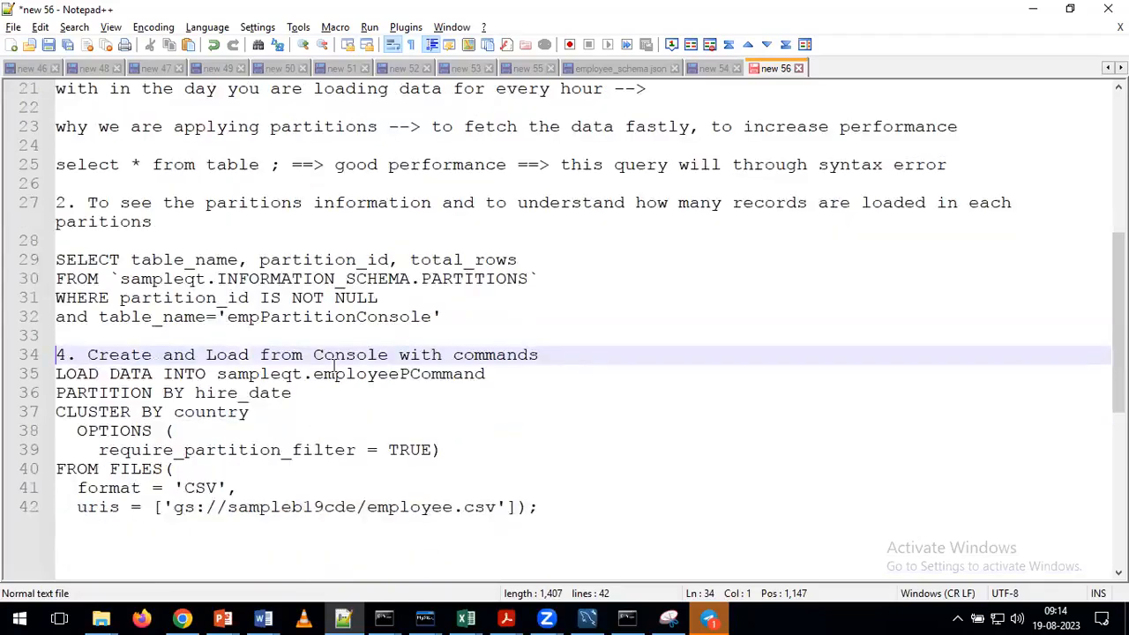
pyautogui.moveTo(116, 279); pyautogui.dragTo(110, 280)
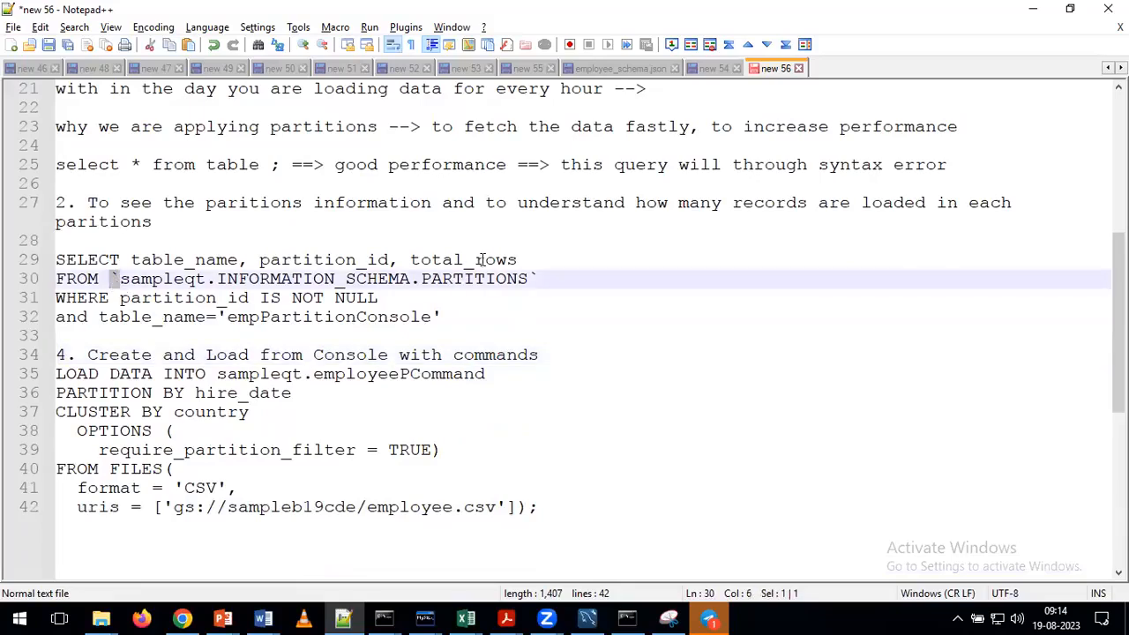
pyautogui.click(540, 278)
pyautogui.moveTo(540, 279); pyautogui.dragTo(534, 279)
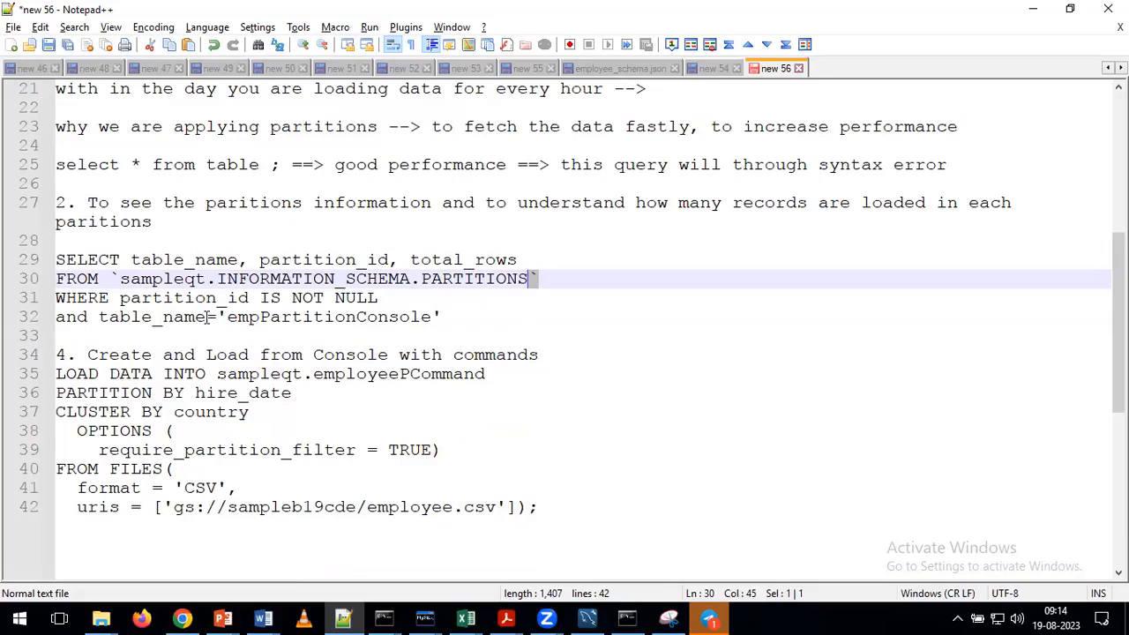
# - Try a single quote in place of the backtick before sampleqt, restore the backtick, and select the path between the backticks
pyautogui.click(123, 280)
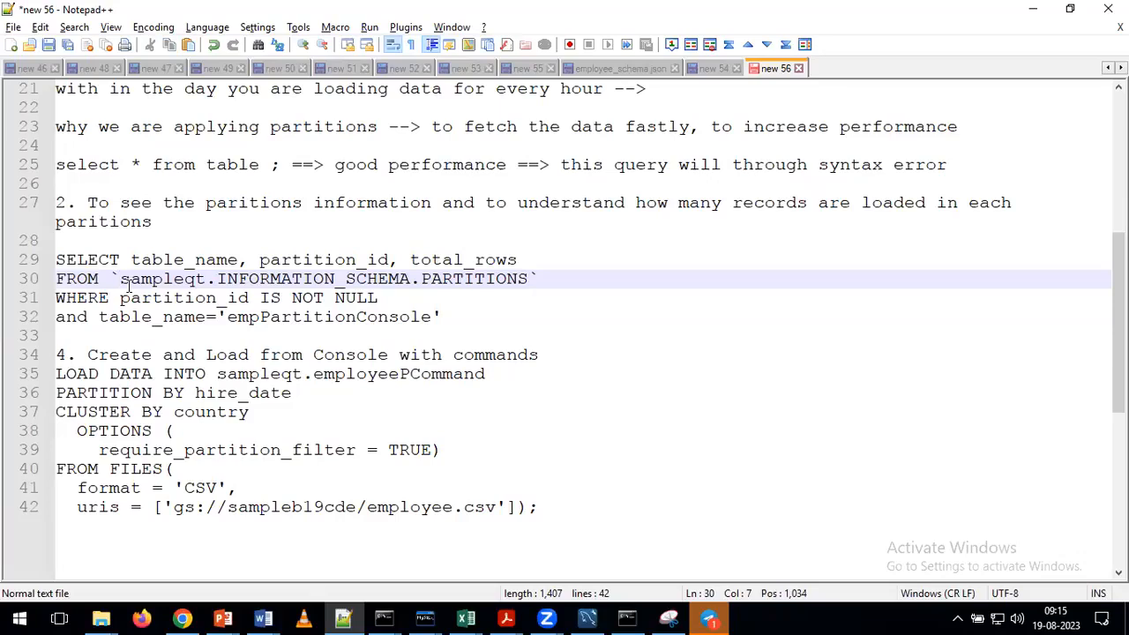
pyautogui.press('BackSpace')
pyautogui.write("'")
pyautogui.press('BackSpace')
pyautogui.write('`')
pyautogui.moveTo(533, 279); pyautogui.dragTo(121, 278)
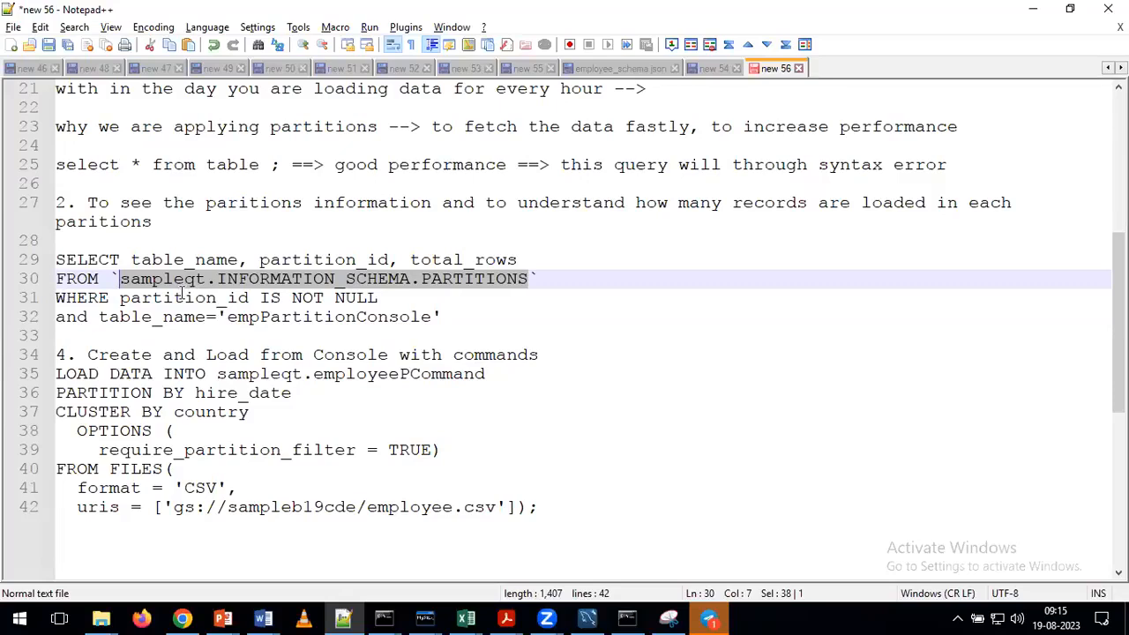
# - Switch from the notes on the load command to the BigQuery query editor in Chrome
pyautogui.click(154, 336)
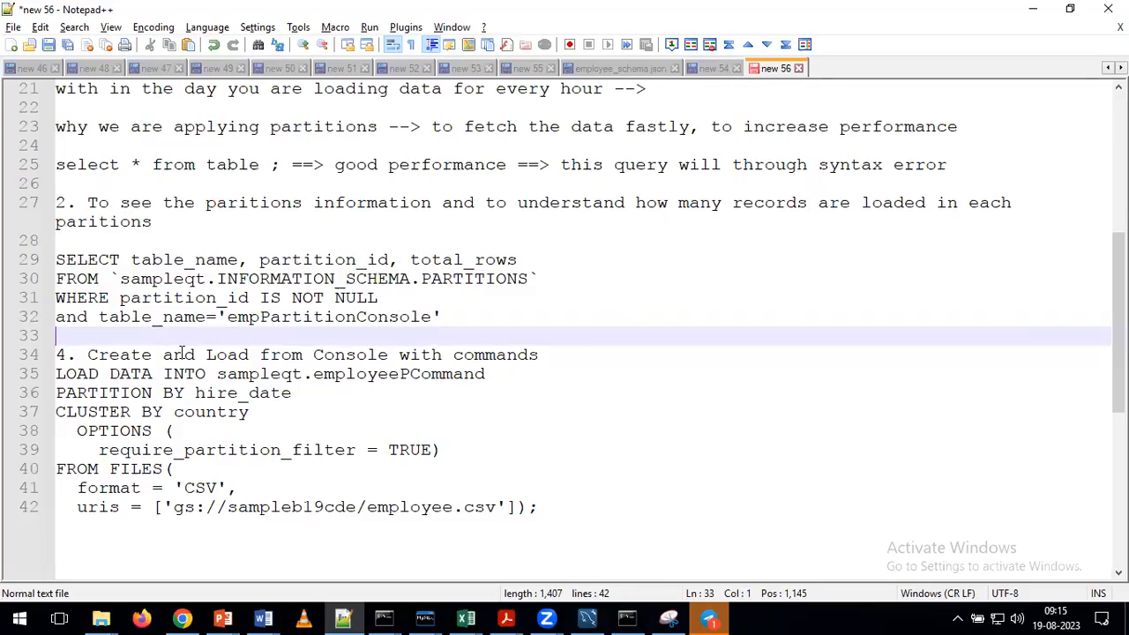
pyautogui.scroll(-1, 181, 353)
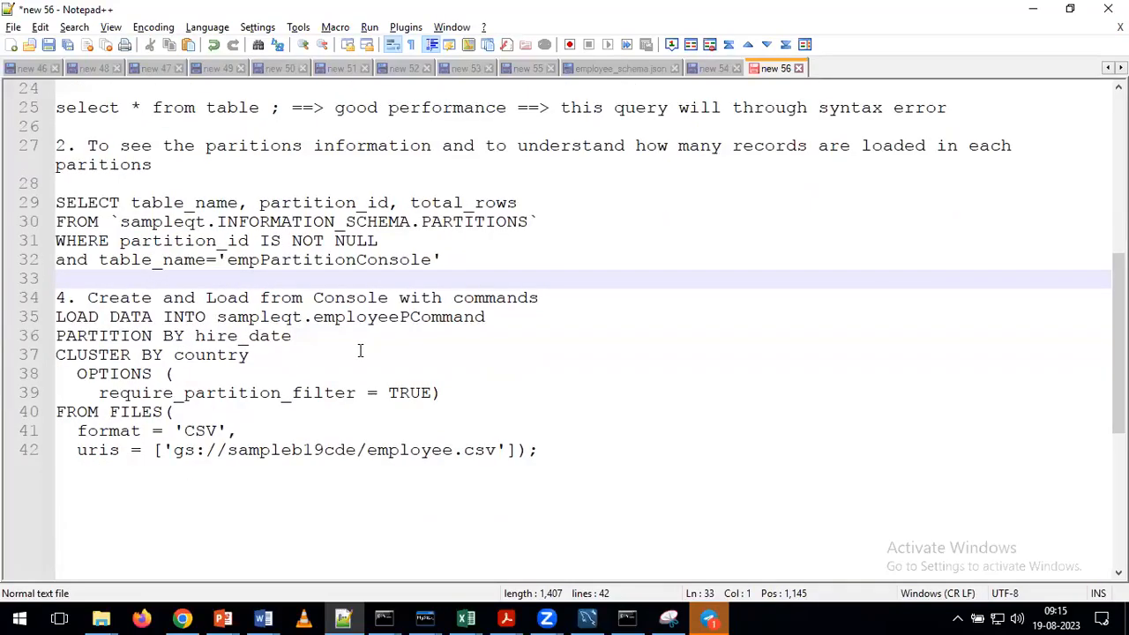
pyautogui.scroll(-1, 360, 351)
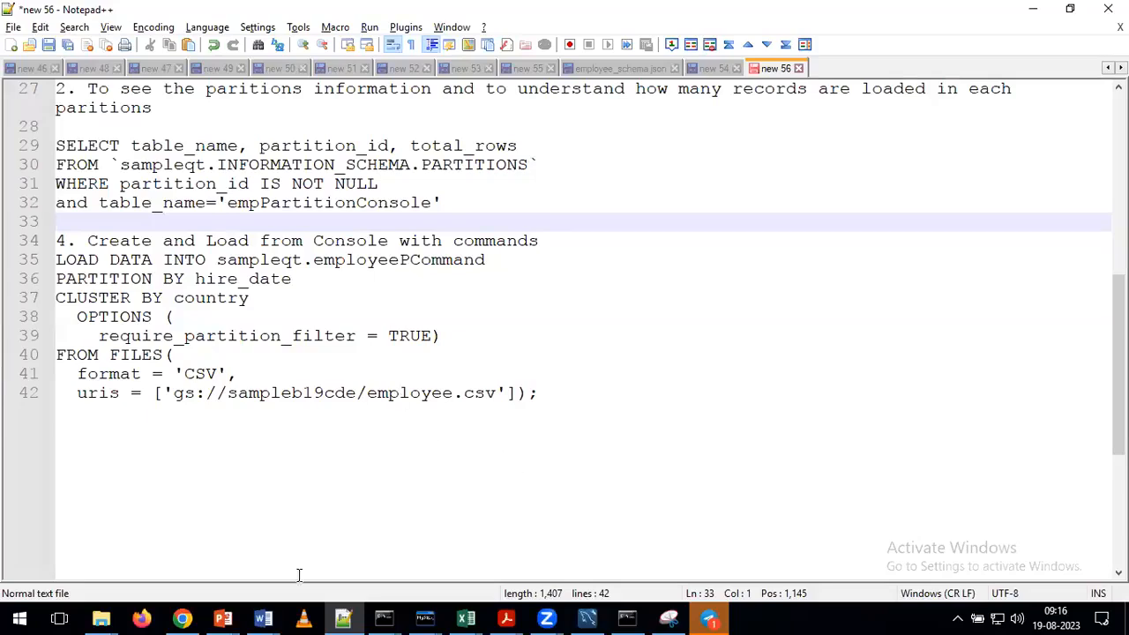
pyautogui.click(182, 617)
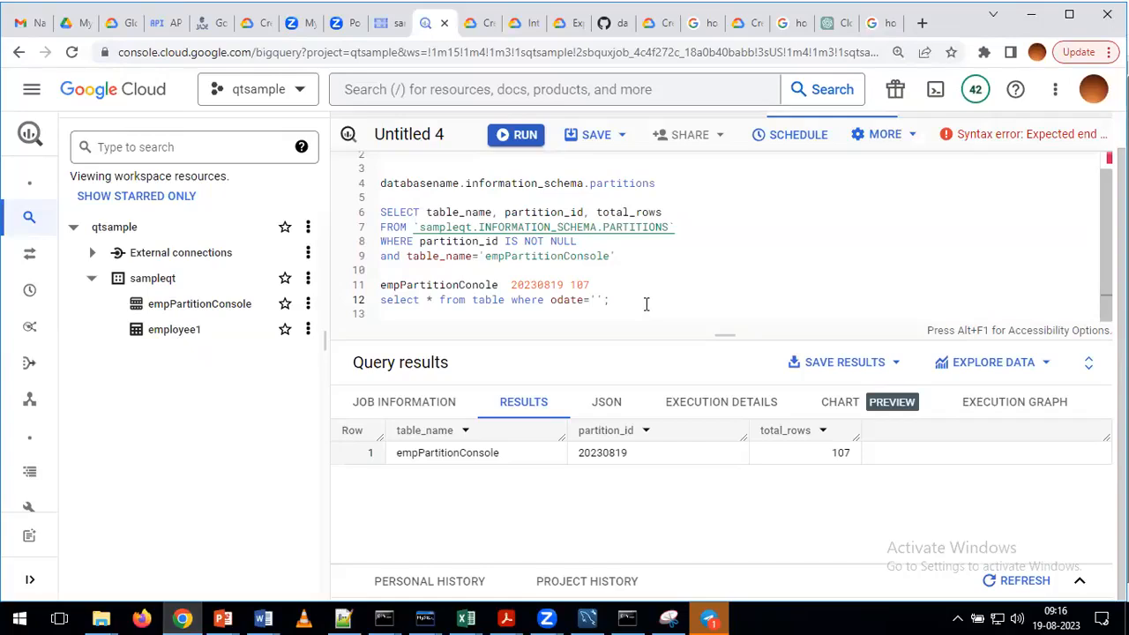
# - Add the line "group by having" below the select statement that filters on odate
pyautogui.press('Return')
pyautogui.write('group')
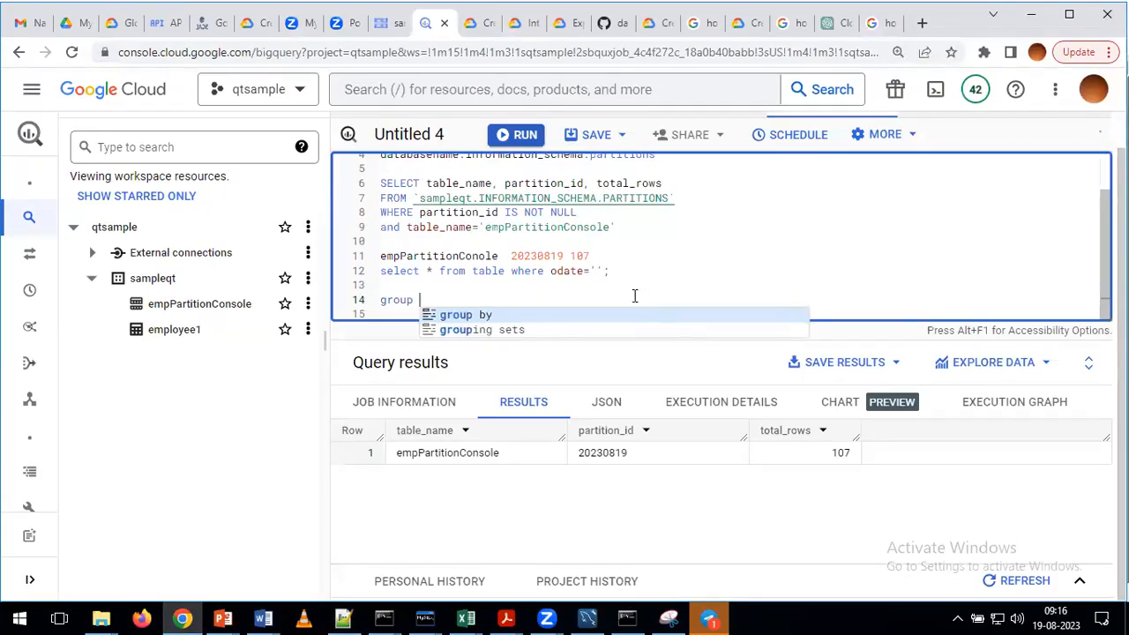
pyautogui.click(494, 287)
pyautogui.click(455, 301)
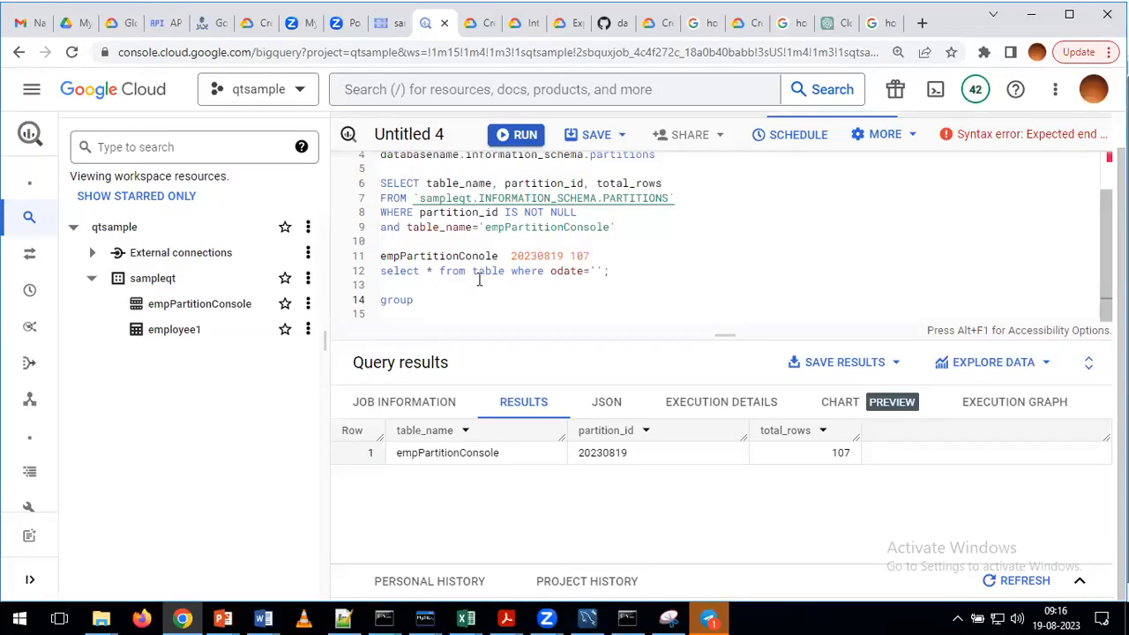
pyautogui.doubleClick(403, 302)
pyautogui.write('by having')
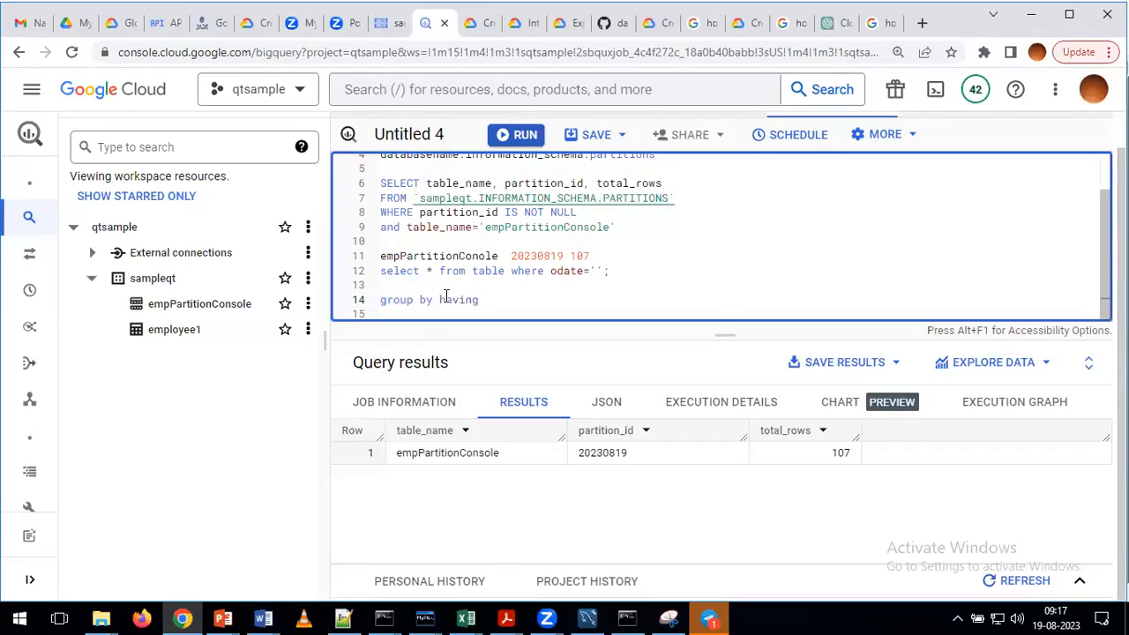
# - Enter "while creation of the table where clause" on the empty line above "group by having"
pyautogui.hotkey('shift', 'Home')
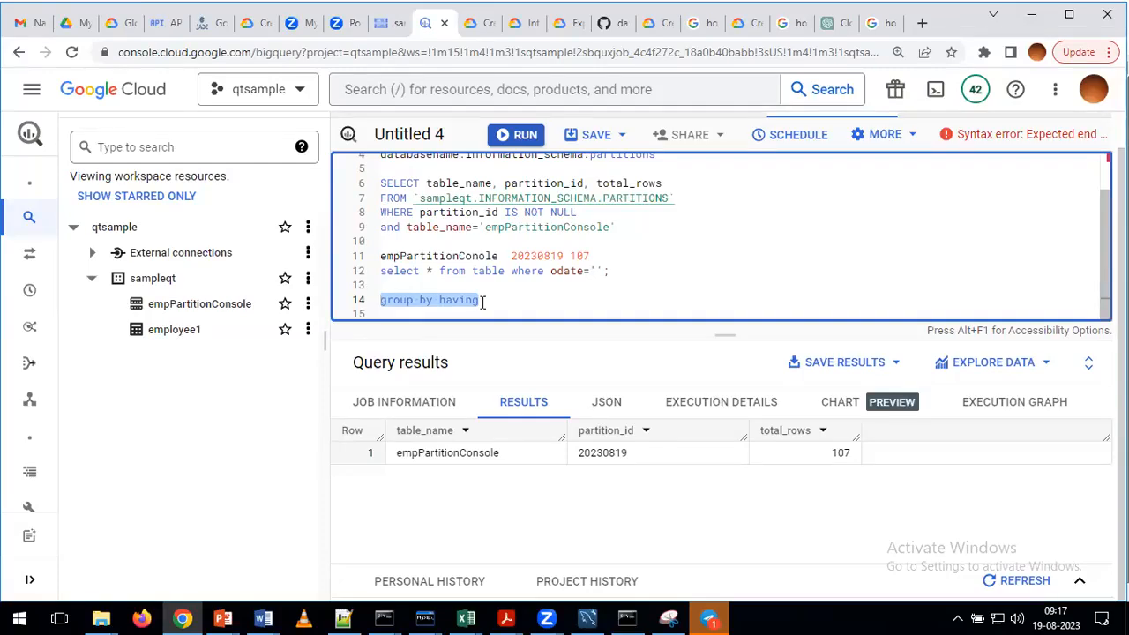
pyautogui.click(500, 285)
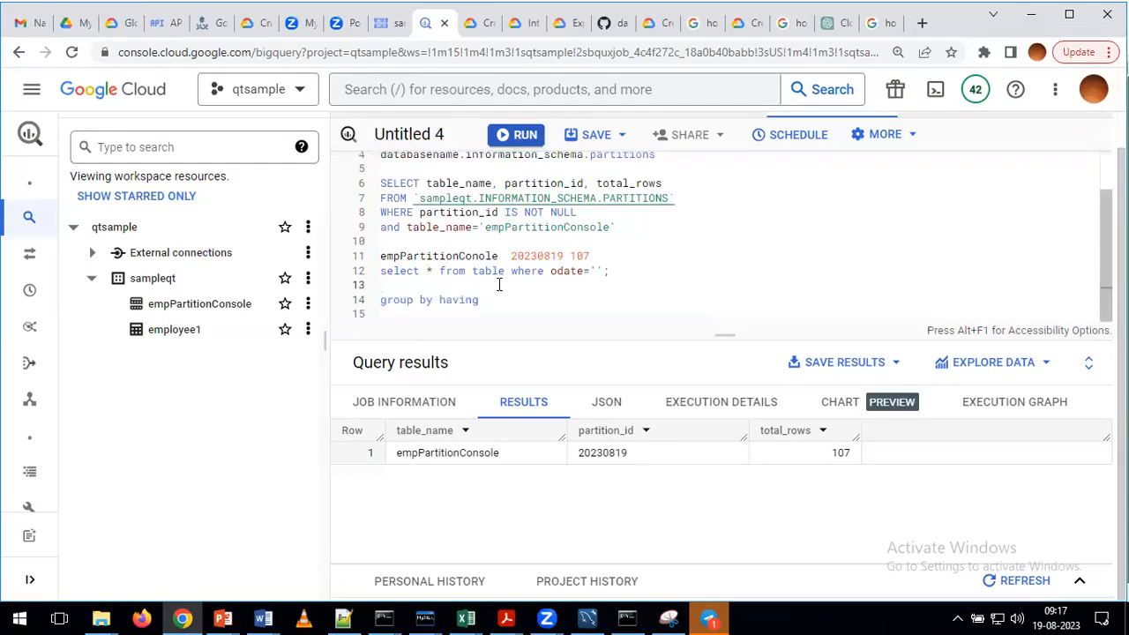
pyautogui.write('while cre')
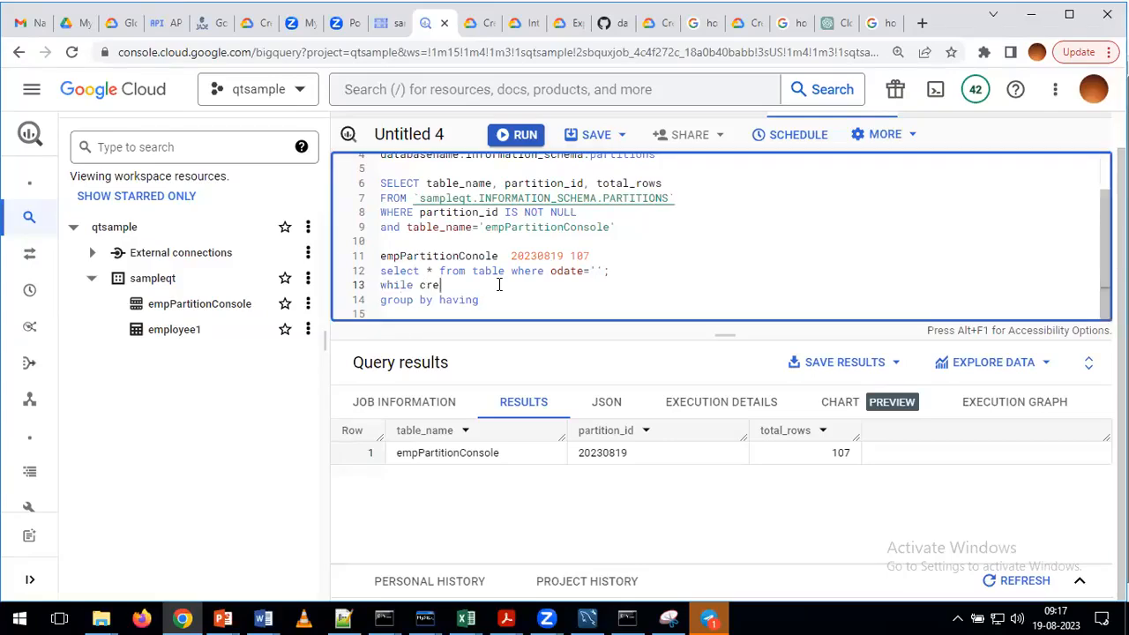
pyautogui.write('ation of the table where clause')
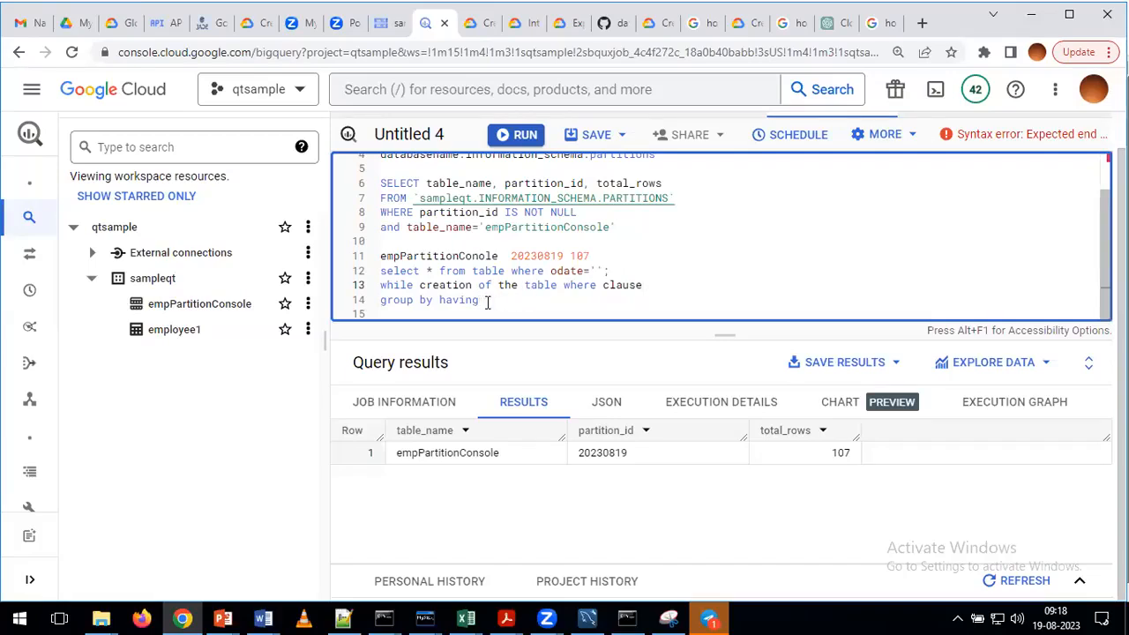
# - Delete the two note lines about the where clause and group by having from the query
pyautogui.moveTo(488, 303); pyautogui.dragTo(370, 292)
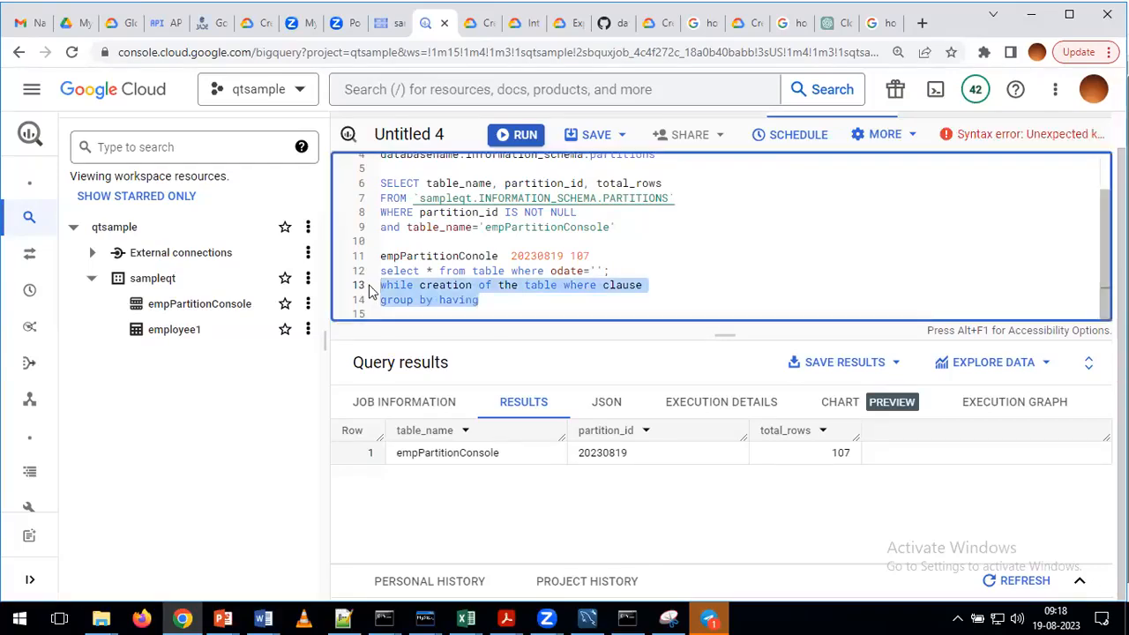
pyautogui.press('BackSpace')
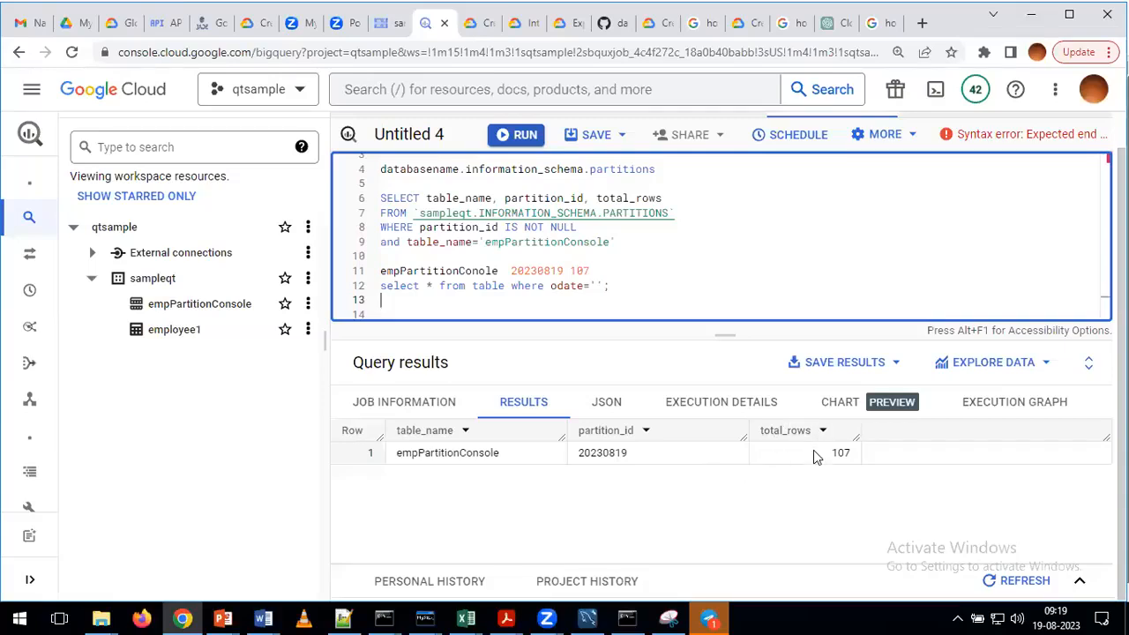
pyautogui.click(666, 300)
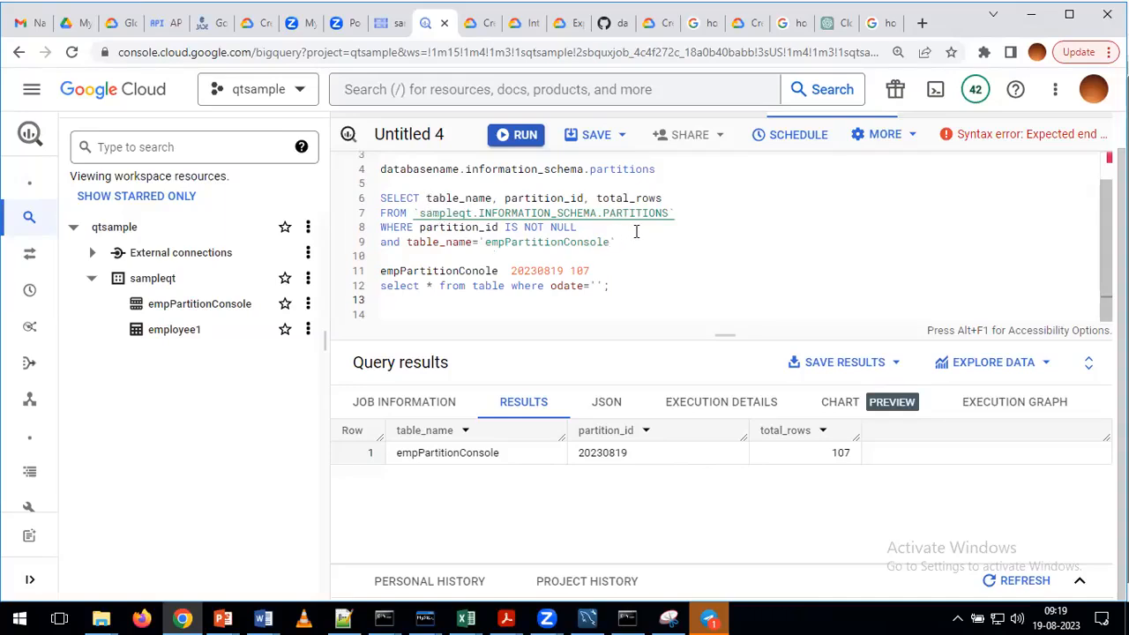
# - Add three blank lines at the end of the query, below the odate select statement
pyautogui.click(620, 296)
pyautogui.press('Return')
pyautogui.press('Return')
pyautogui.press('Return')
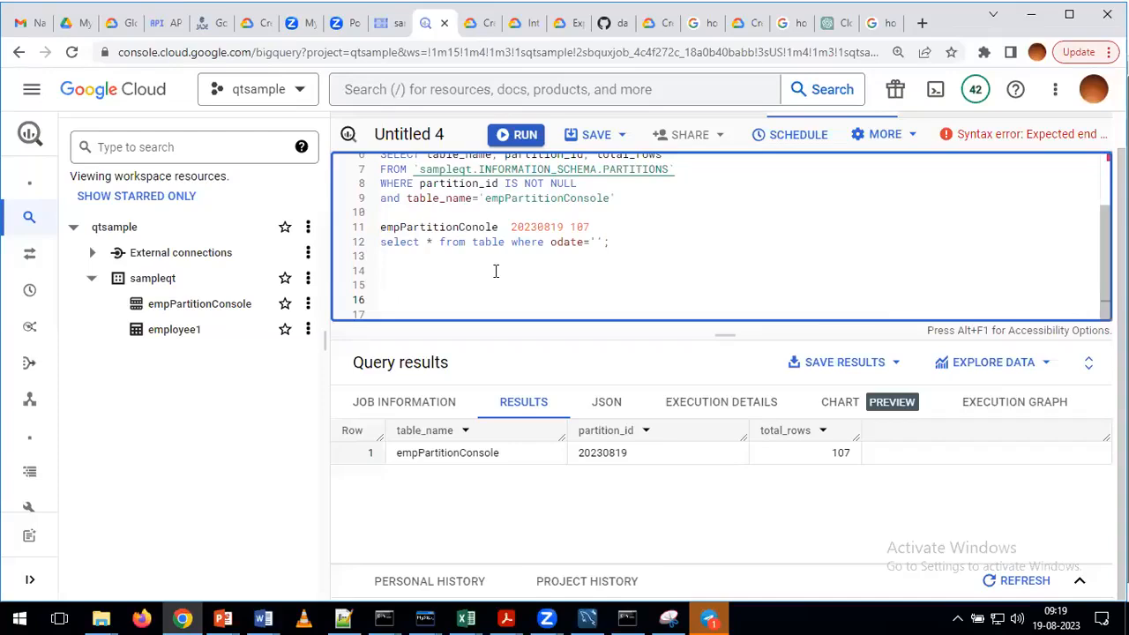
# - Switch to the Notepad++ notes and examine the LOAD DATA INTO line with its target table sampleqt.employeePCommand
pyautogui.click(344, 617)
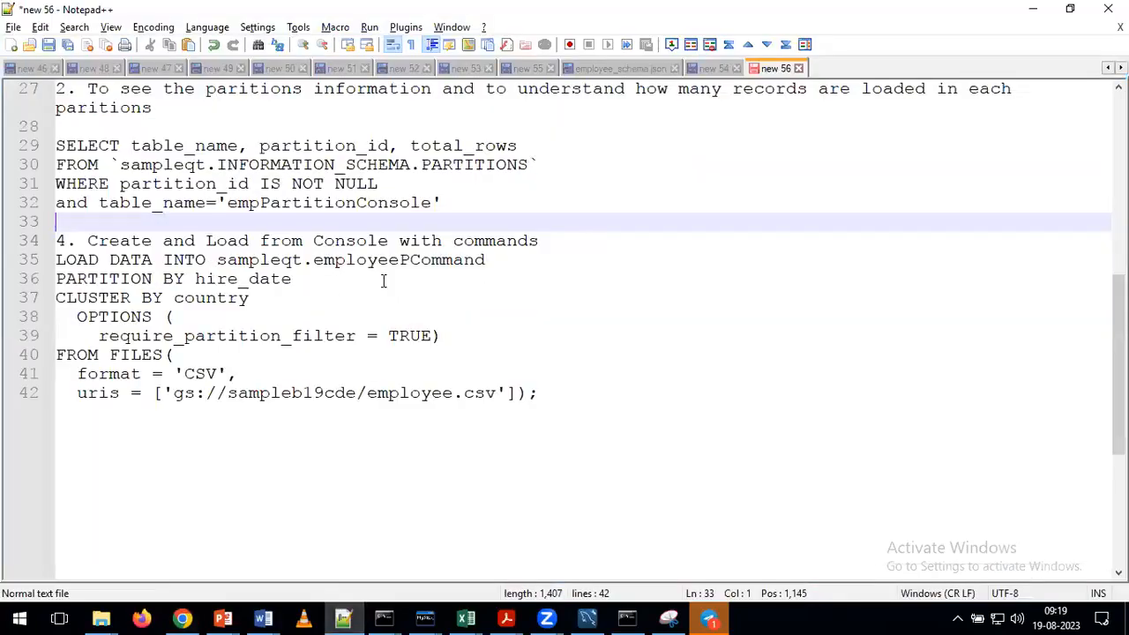
pyautogui.doubleClick(79, 261)
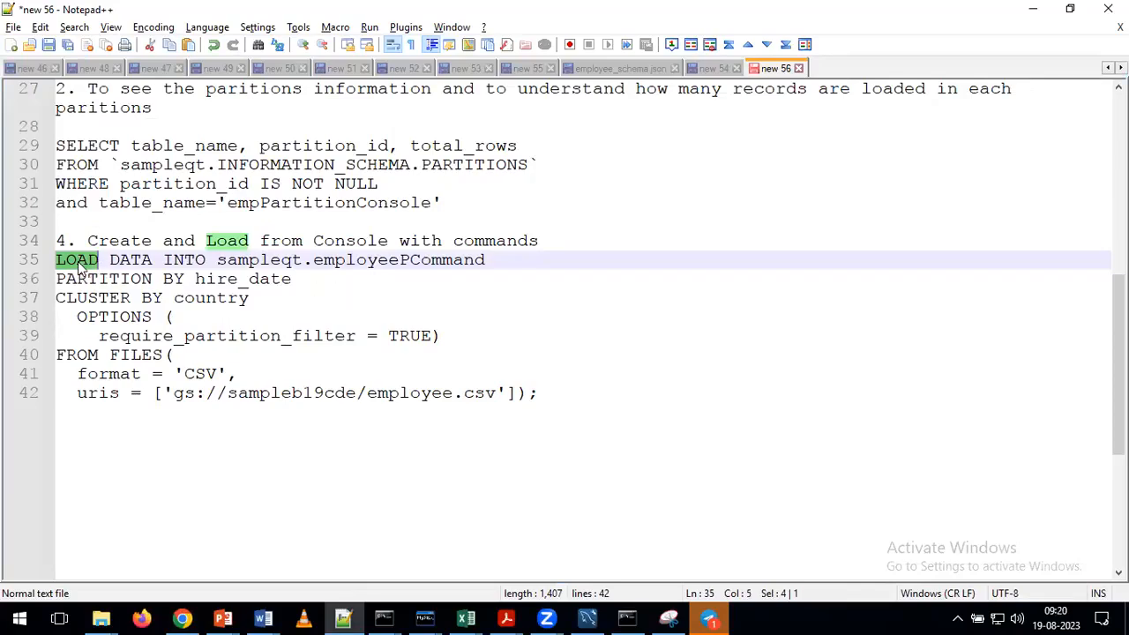
pyautogui.doubleClick(130, 261)
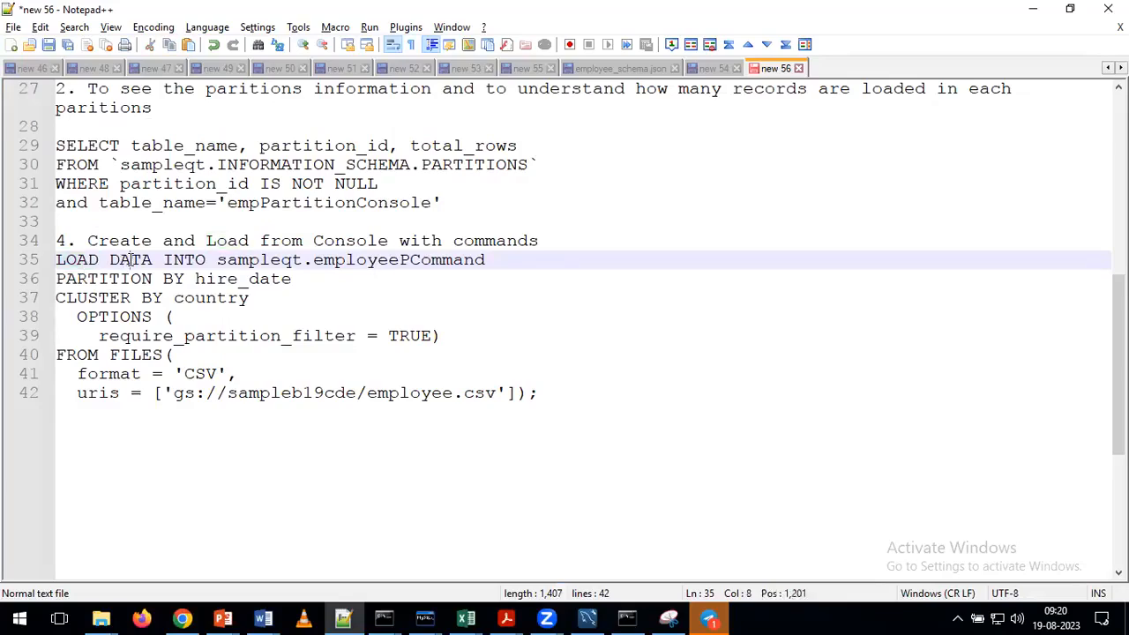
pyautogui.doubleClick(181, 261)
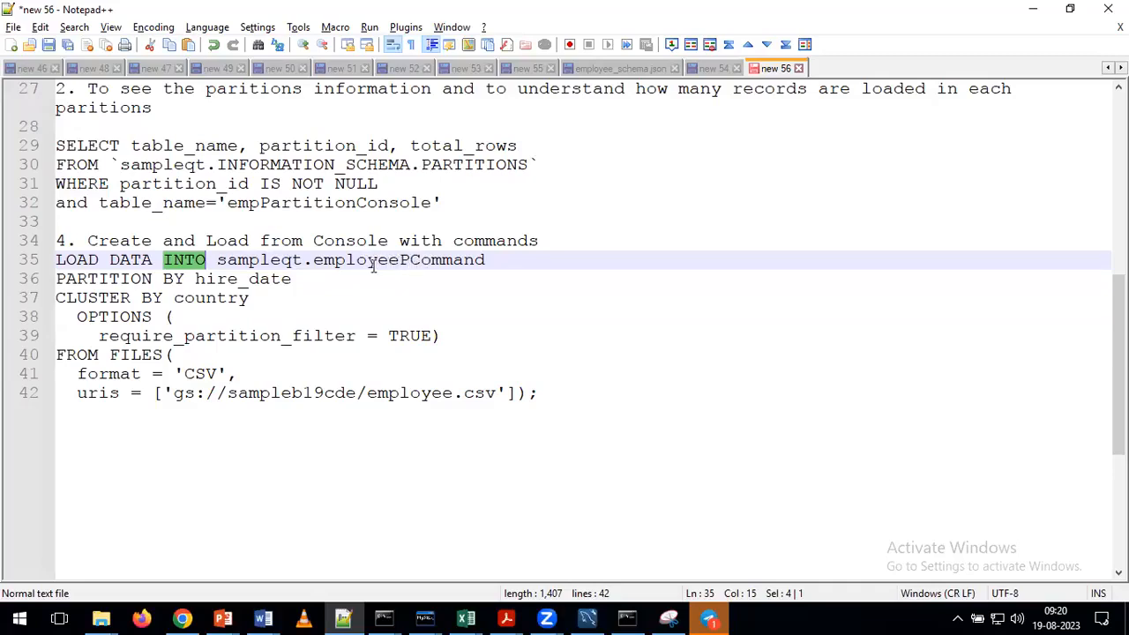
pyautogui.moveTo(489, 260); pyautogui.dragTo(316, 260)
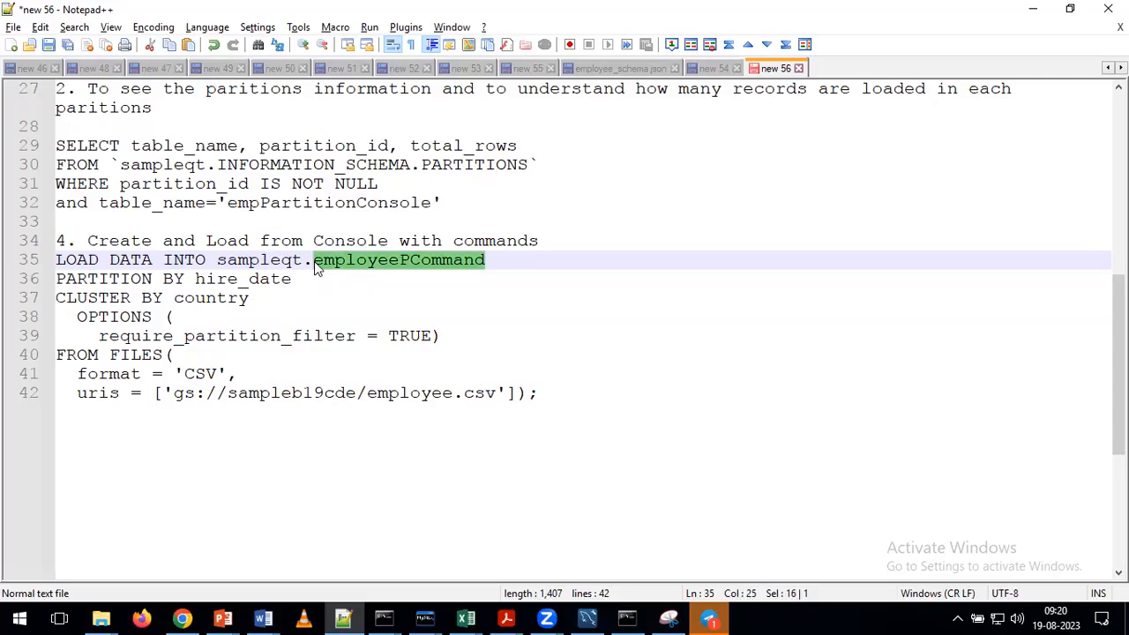
pyautogui.click(407, 264)
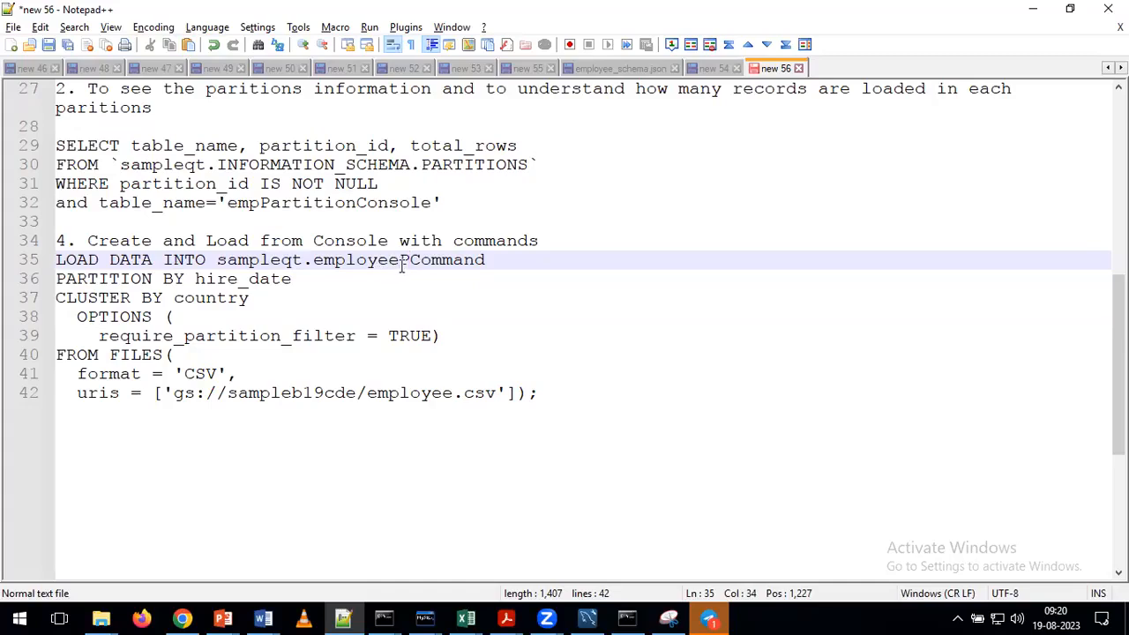
pyautogui.moveTo(157, 259); pyautogui.dragTo(57, 260)
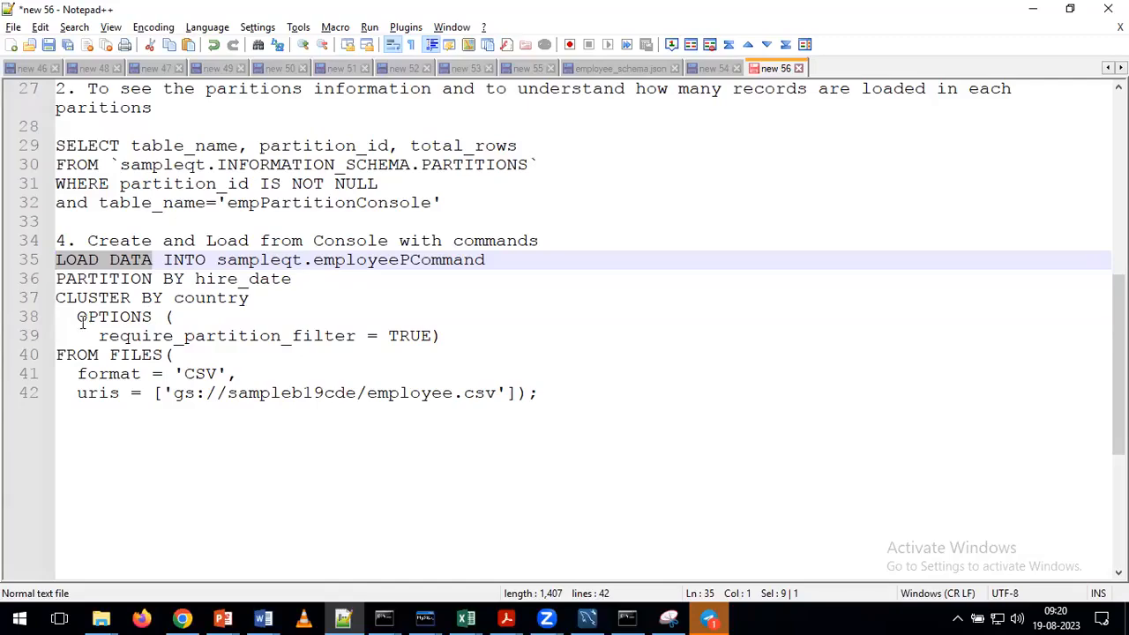
pyautogui.click(130, 279)
pyautogui.moveTo(163, 261); pyautogui.dragTo(58, 263)
pyautogui.moveTo(487, 260); pyautogui.dragTo(216, 265)
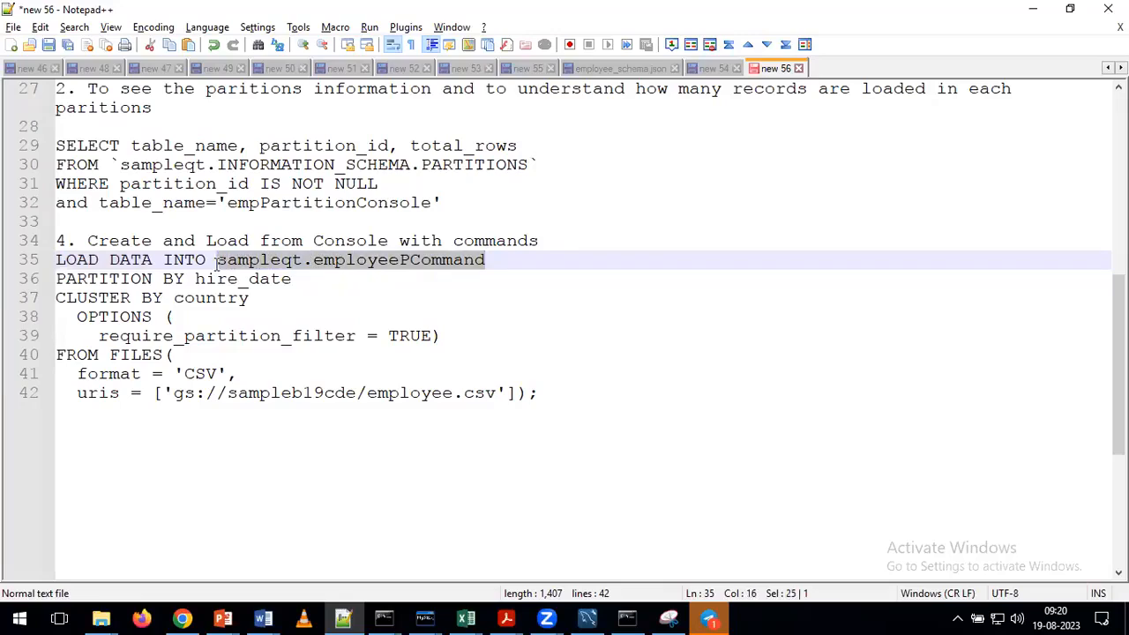
# - Examine the load command's PARTITION BY hire_date, CLUSTER BY country and require_partition_filter clauses alongside its target table
pyautogui.doubleClick(110, 280)
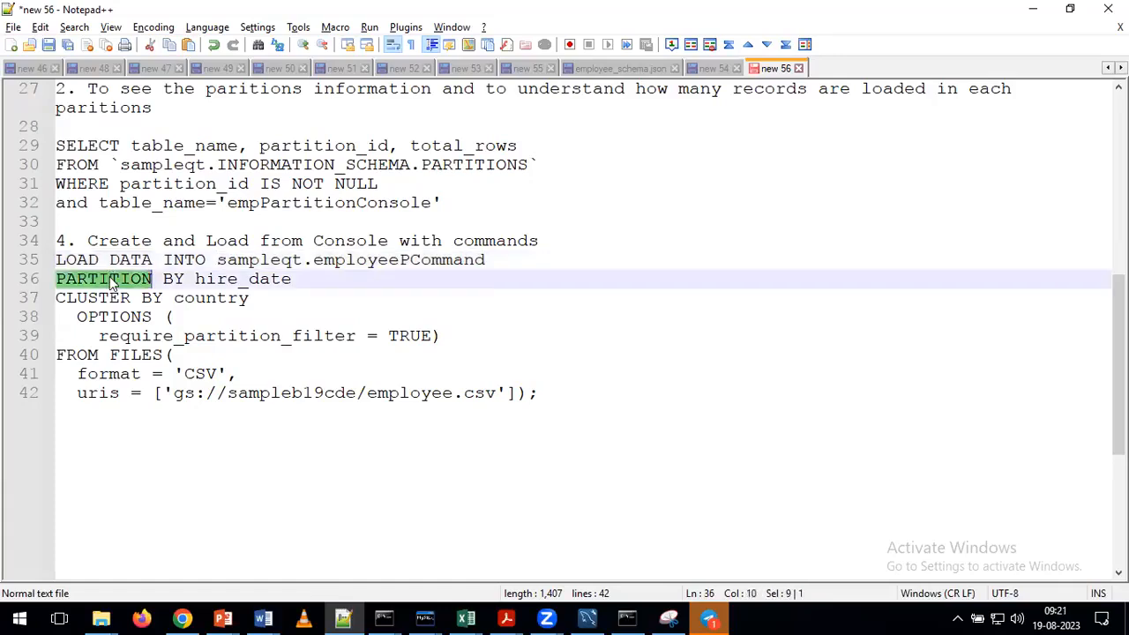
pyautogui.doubleClick(234, 281)
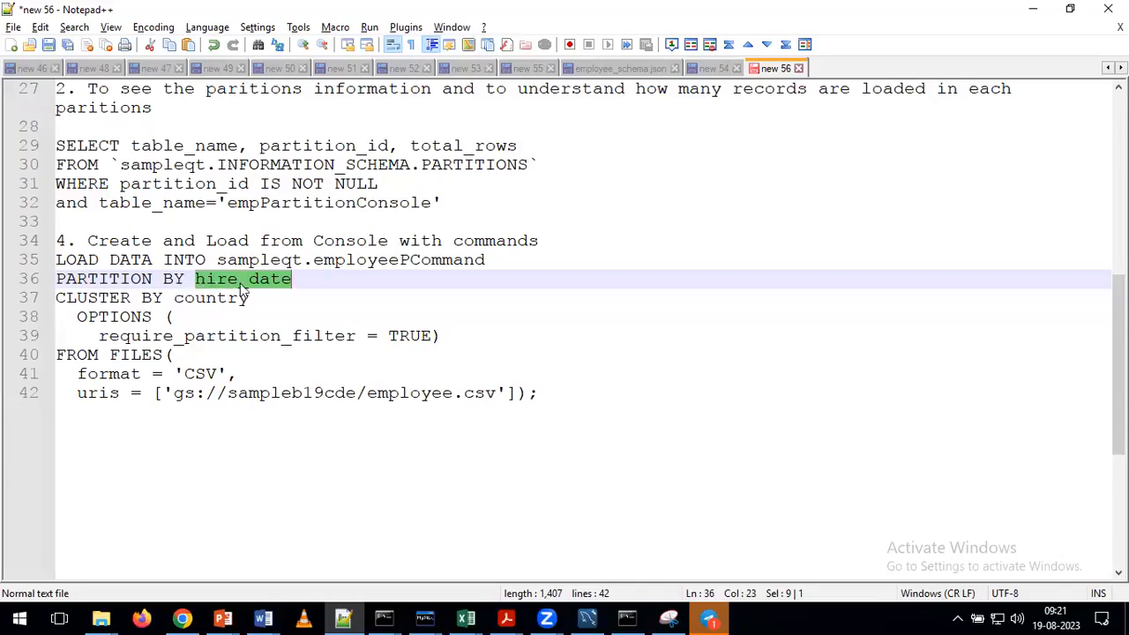
pyautogui.click(302, 281)
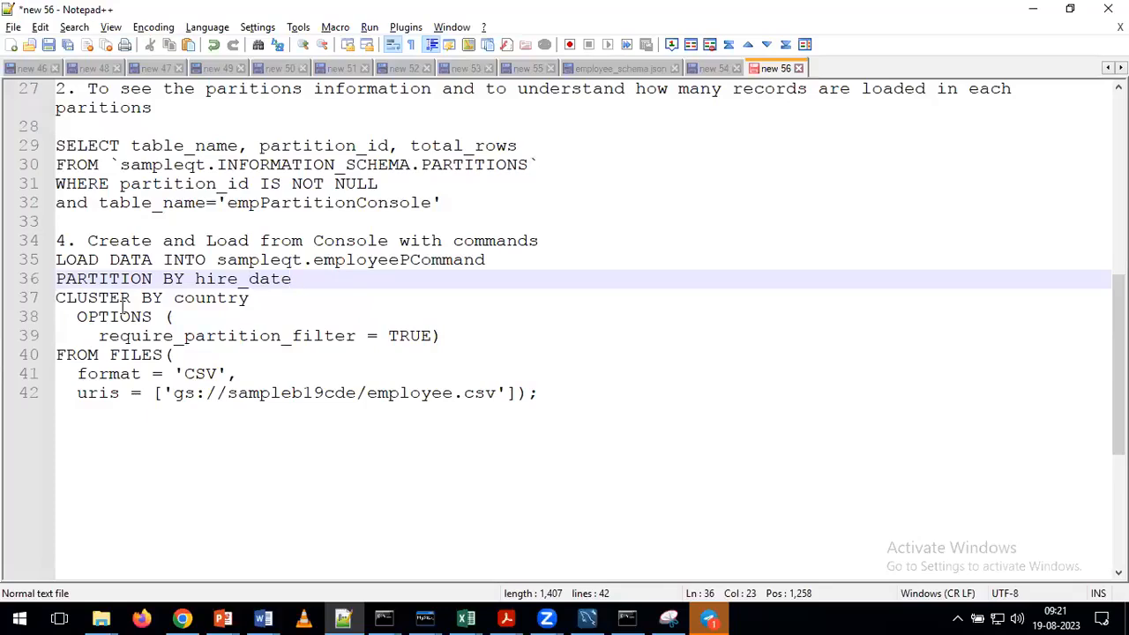
pyautogui.moveTo(249, 298); pyautogui.dragTo(53, 281)
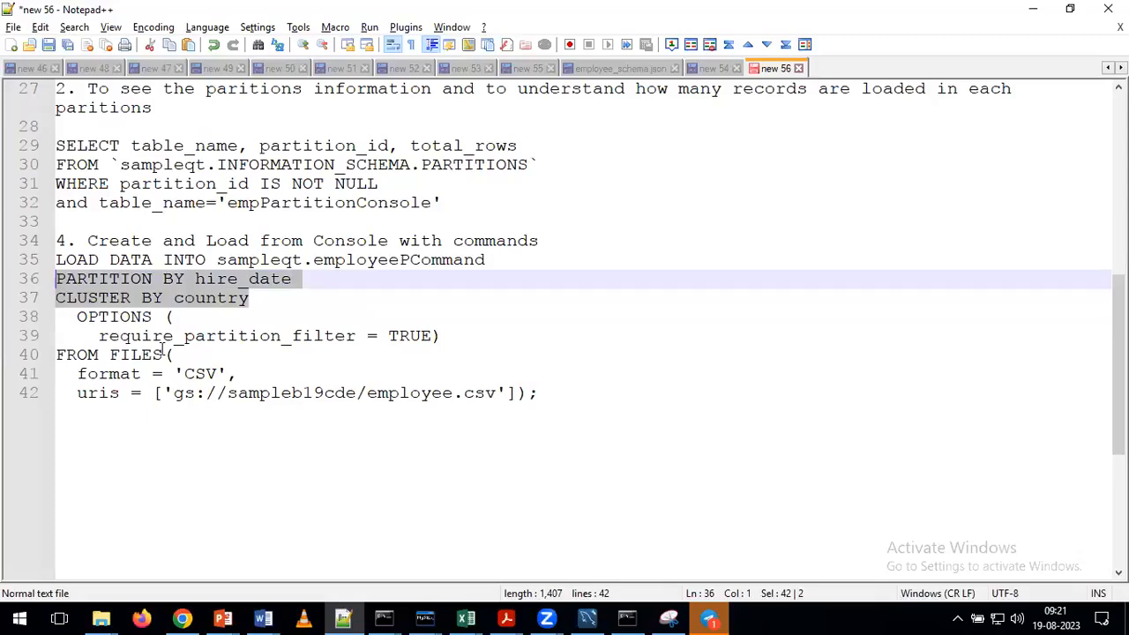
pyautogui.doubleClick(121, 322)
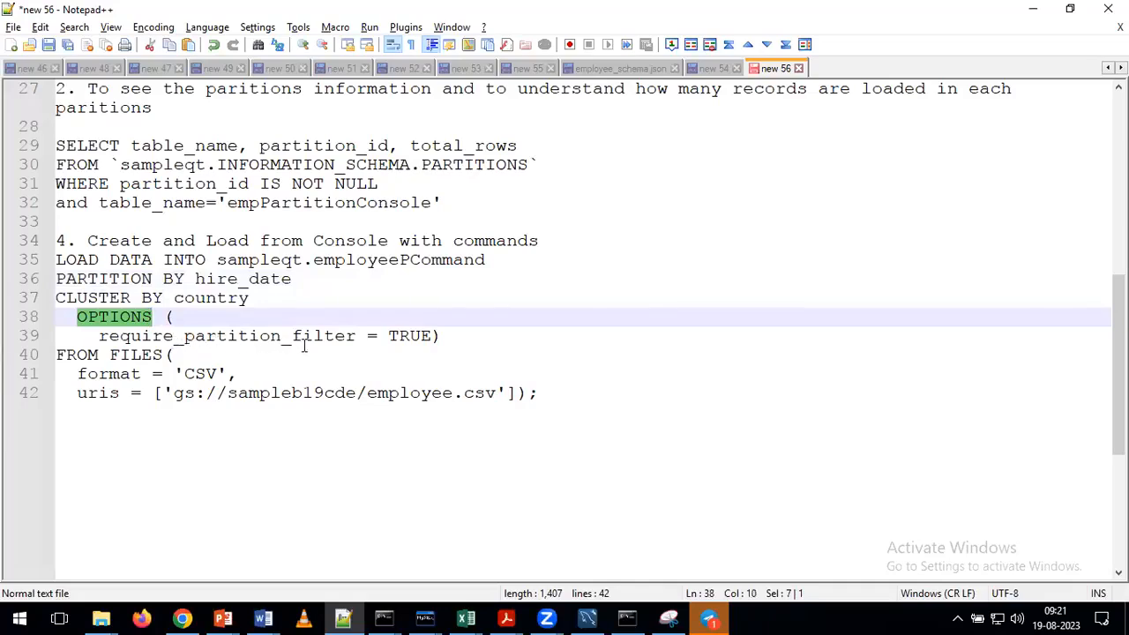
pyautogui.click(389, 338)
pyautogui.moveTo(439, 336); pyautogui.dragTo(99, 338)
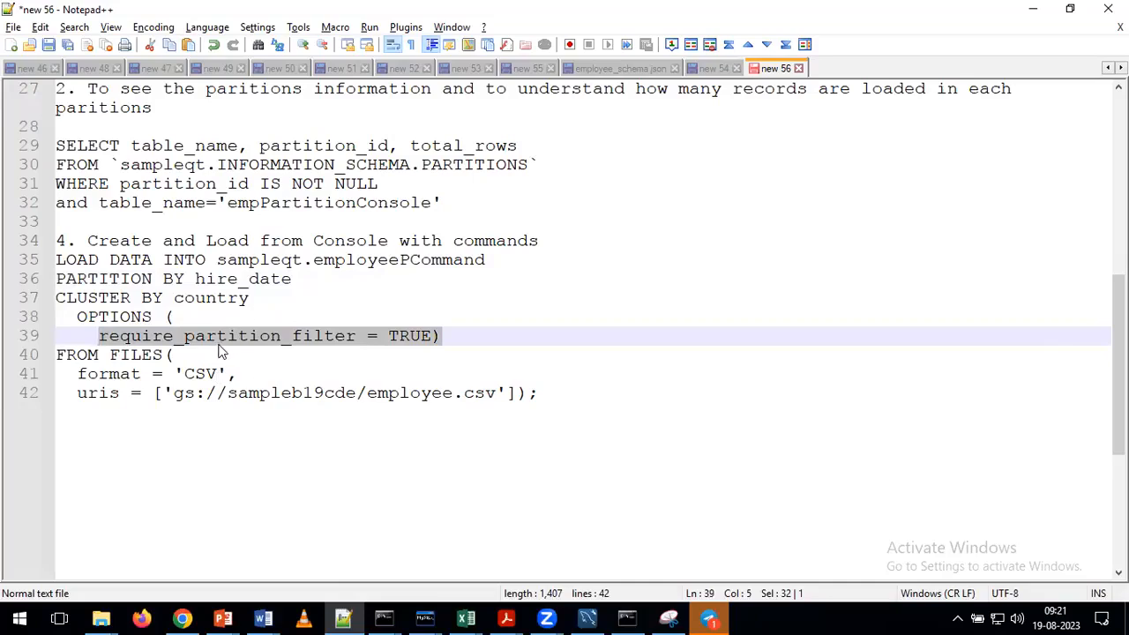
pyautogui.click(189, 355)
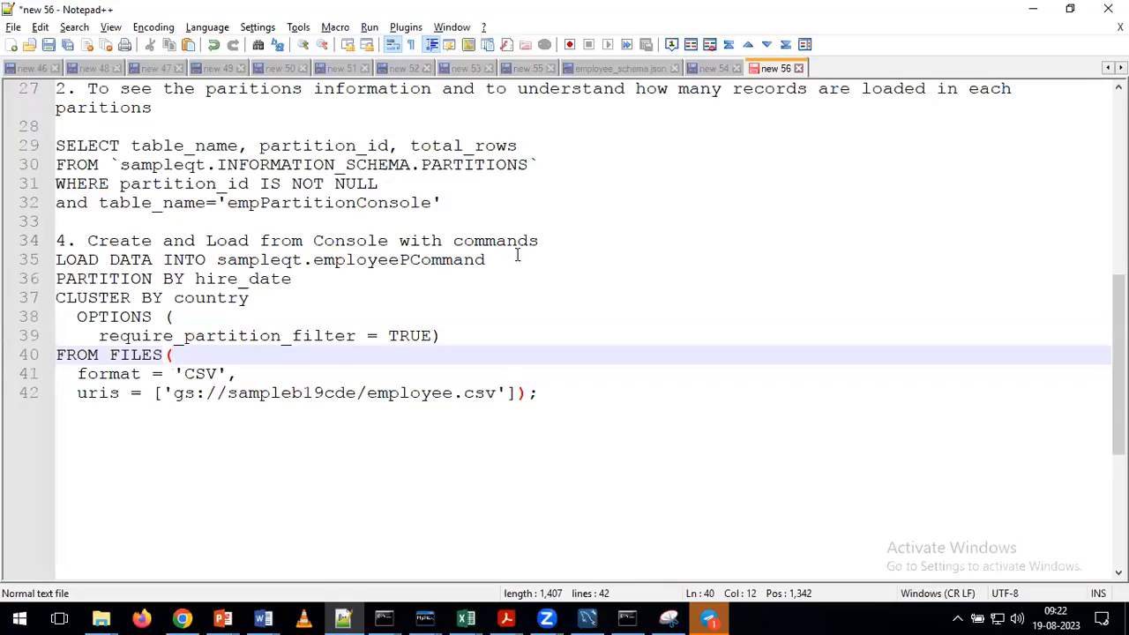
pyautogui.moveTo(498, 261); pyautogui.dragTo(217, 261)
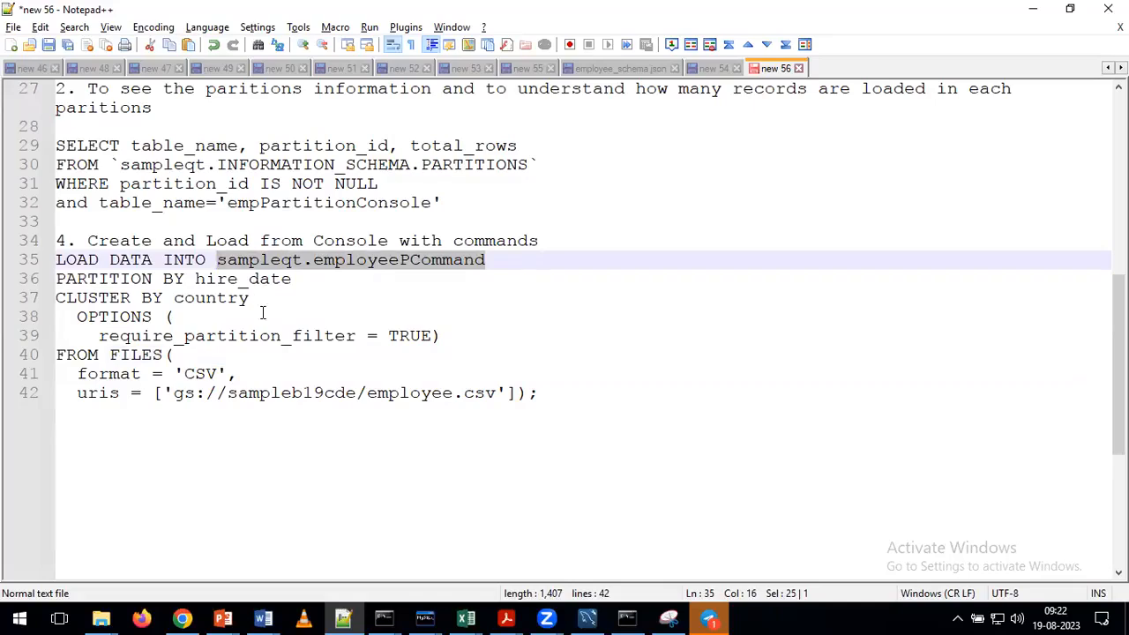
pyautogui.doubleClick(408, 336)
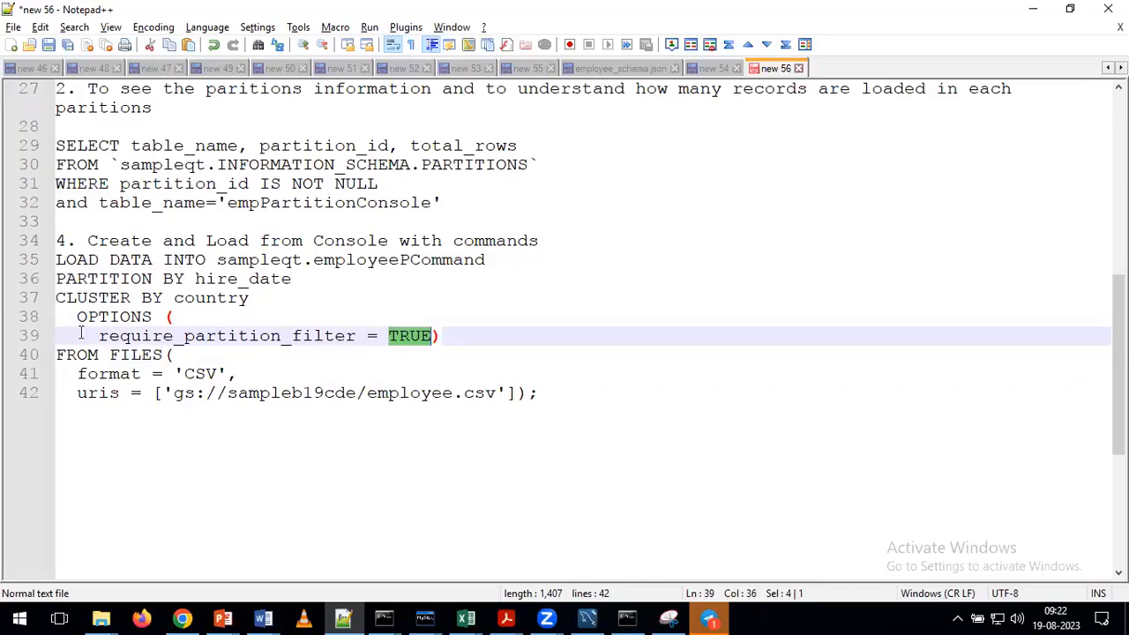
# - Examine the load command's FROM FILES clause, covering the CSV format and the uris path of the source file
pyautogui.moveTo(164, 355); pyautogui.dragTo(55, 355)
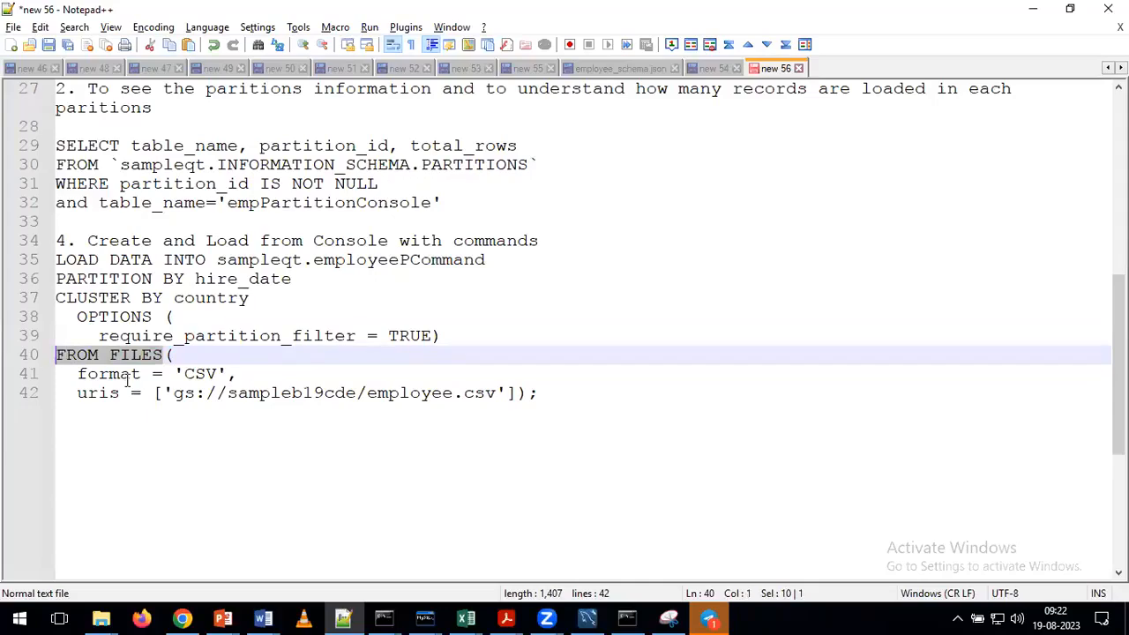
pyautogui.scroll(-1, 128, 378)
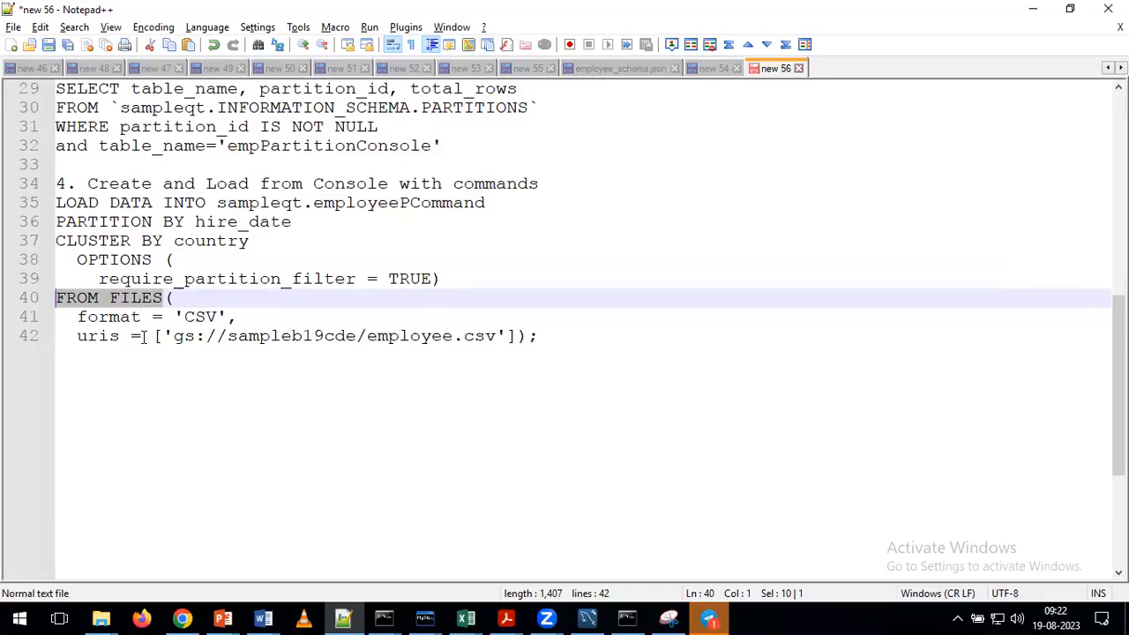
pyautogui.doubleClick(199, 318)
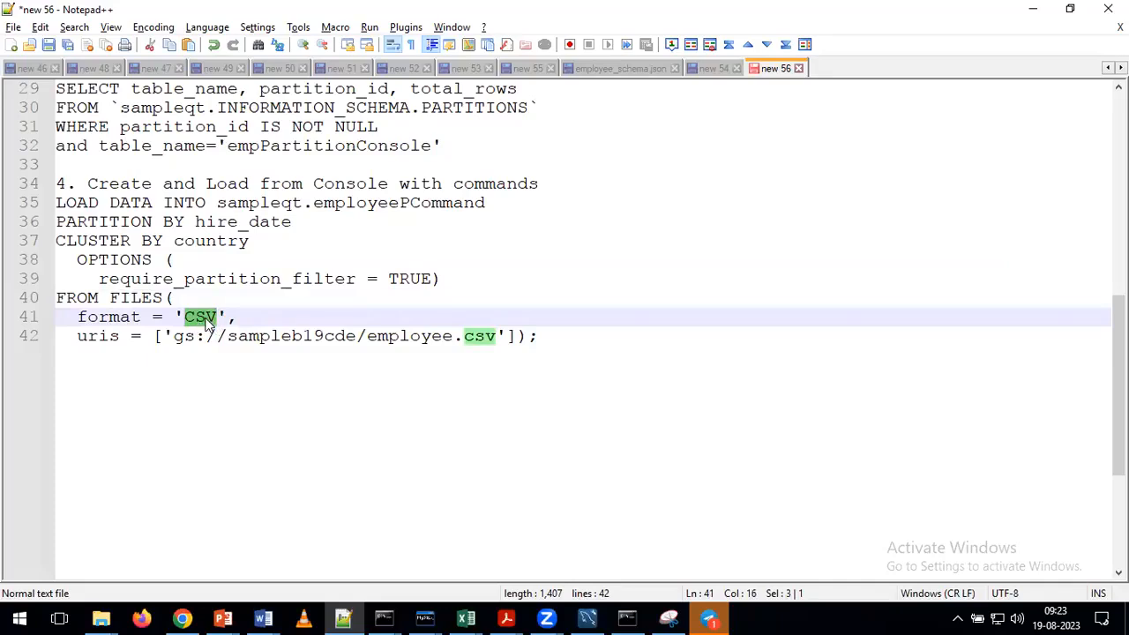
pyautogui.moveTo(120, 337); pyautogui.dragTo(78, 337)
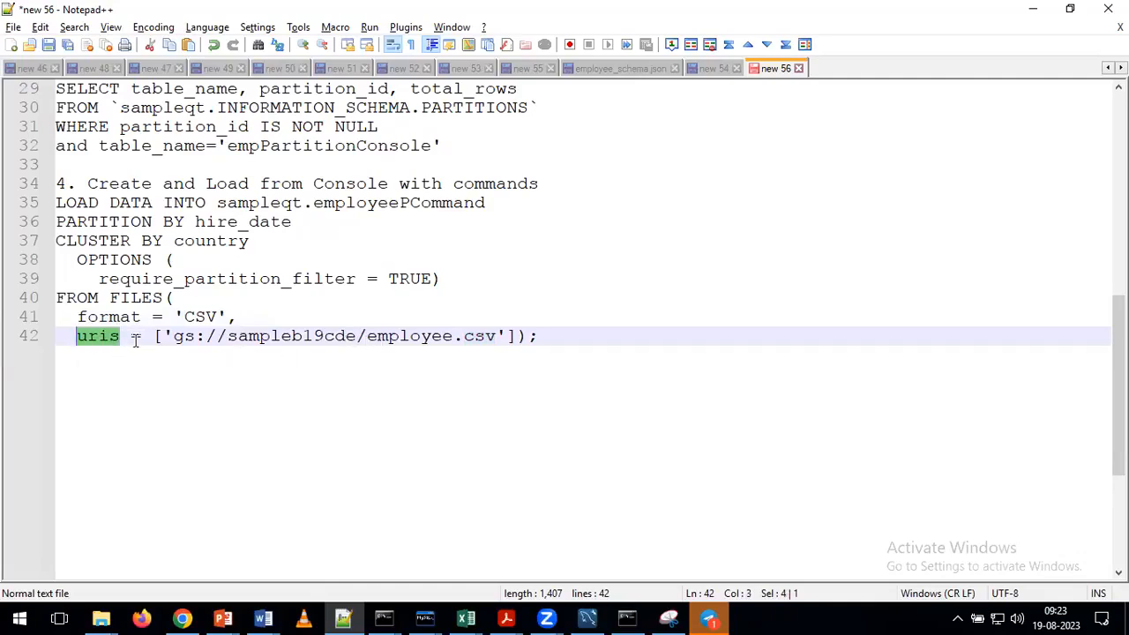
pyautogui.moveTo(507, 336); pyautogui.dragTo(165, 336)
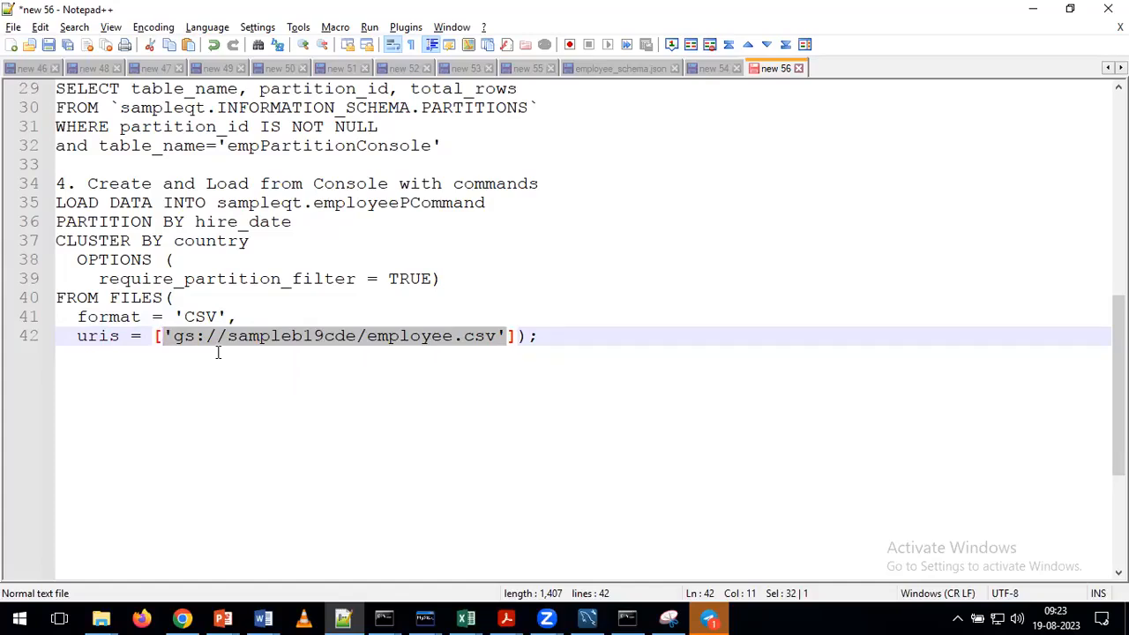
# - Change the source file name in the load command's uris path to employee_1.csv
pyautogui.click(503, 335)
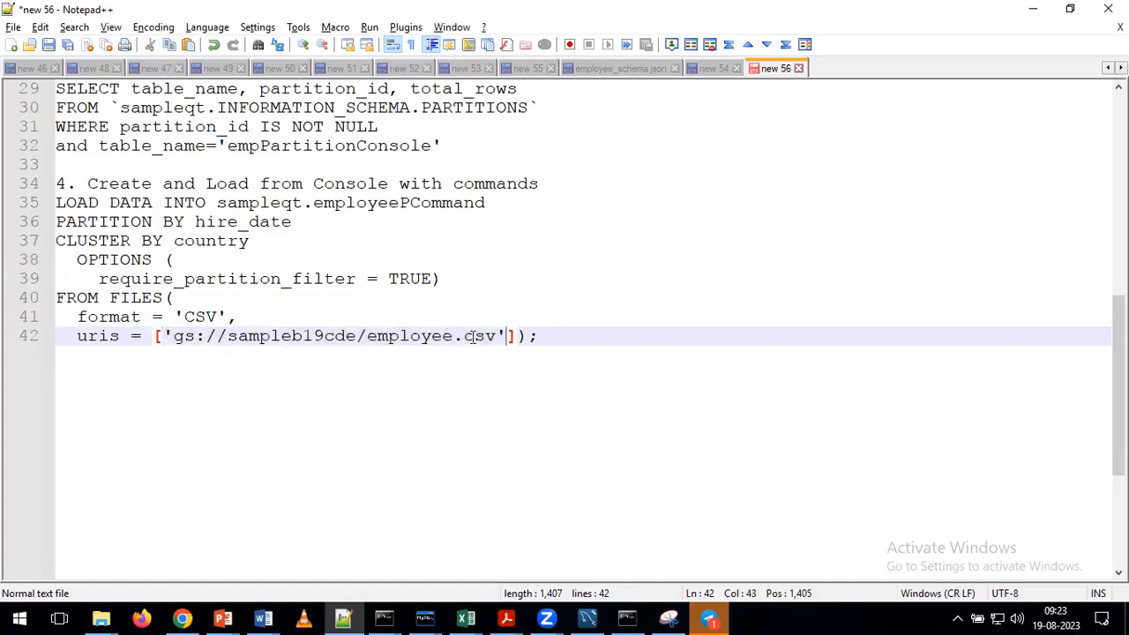
pyautogui.click(453, 336)
pyautogui.write('_1')
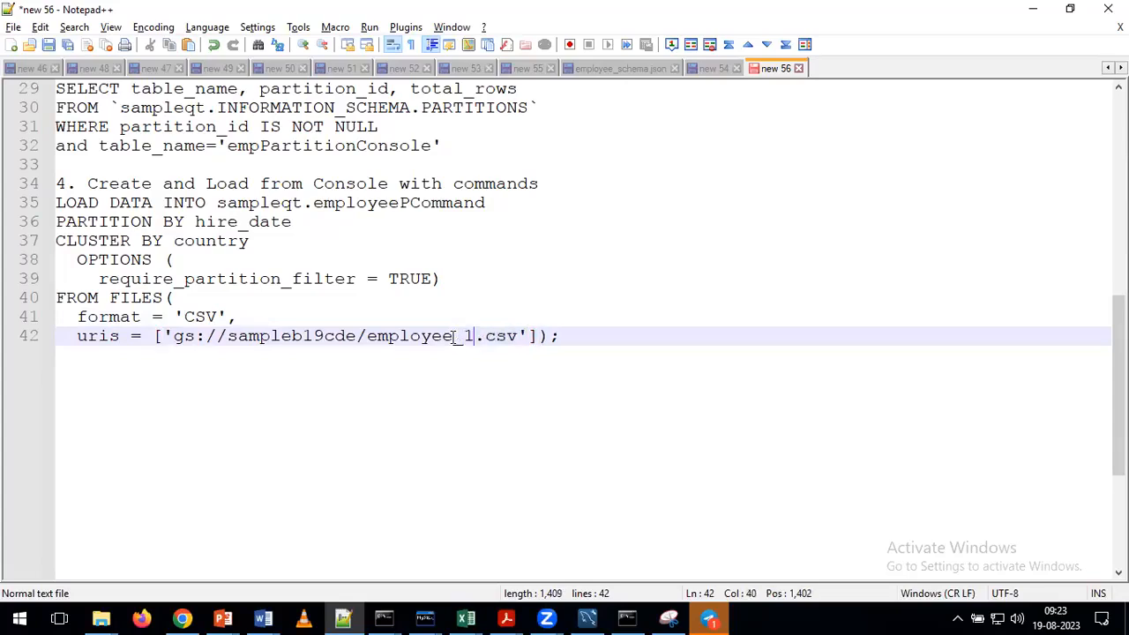
# - Add 'gs://sampleb19cde/employee_2.csv' as a second, comma-separated path in the uris list, based on a copy of the first path
pyautogui.moveTo(527, 336); pyautogui.dragTo(165, 329)
pyautogui.hotkey('ctrl', 'c')
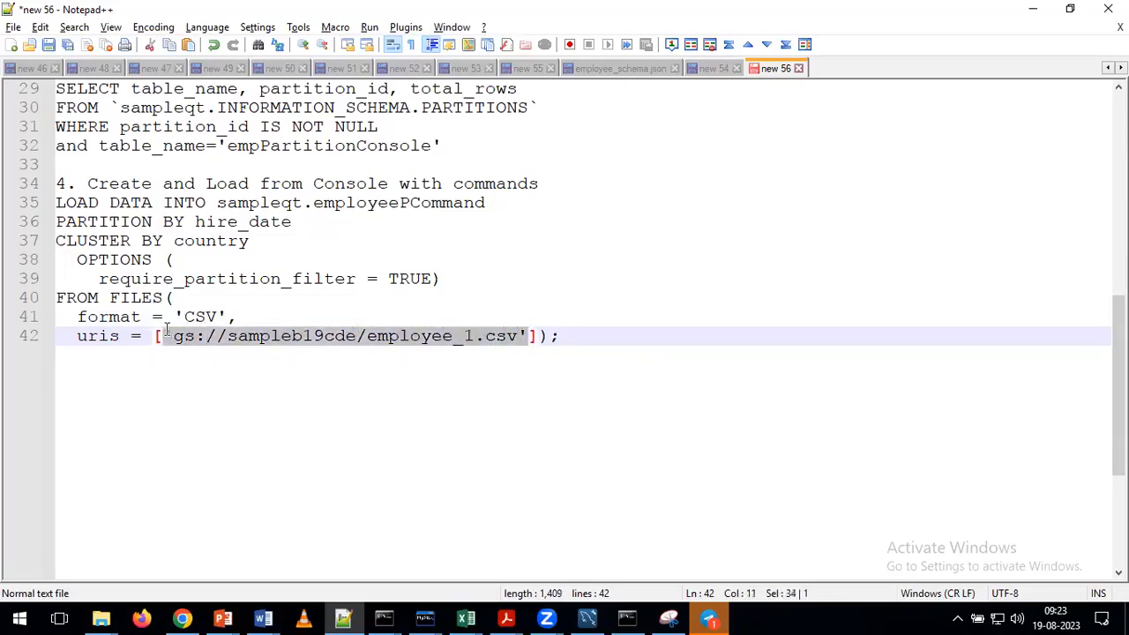
pyautogui.click(531, 336)
pyautogui.write(',')
pyautogui.hotkey('ctrl', 'v')
pyautogui.click(846, 336)
pyautogui.press('BackSpace')
pyautogui.write('2')
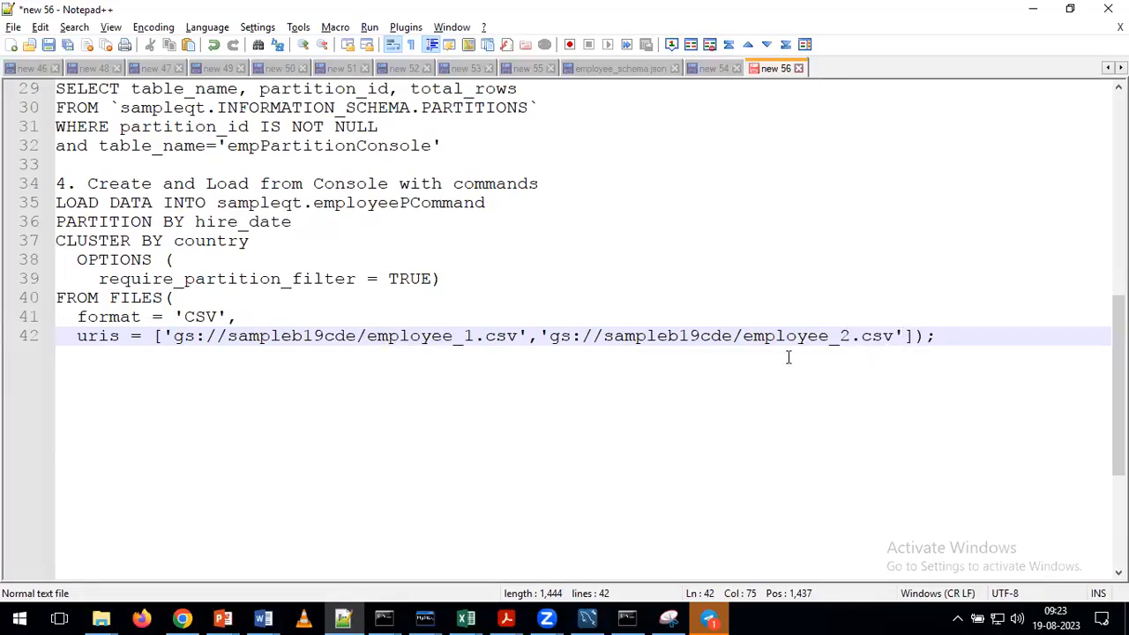
# - Delete the second path, for employee_2.csv, and its comma from the uris list
pyautogui.click(904, 335)
pyautogui.keyDown('shift'); pyautogui.click(532, 336); pyautogui.keyUp('shift')
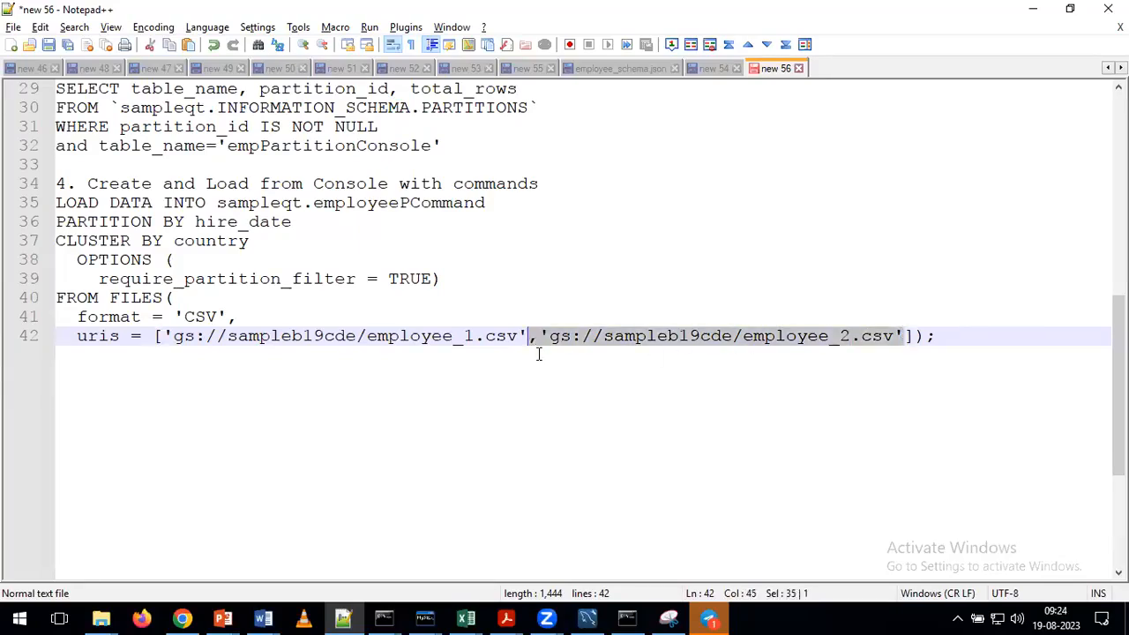
pyautogui.press('Delete')
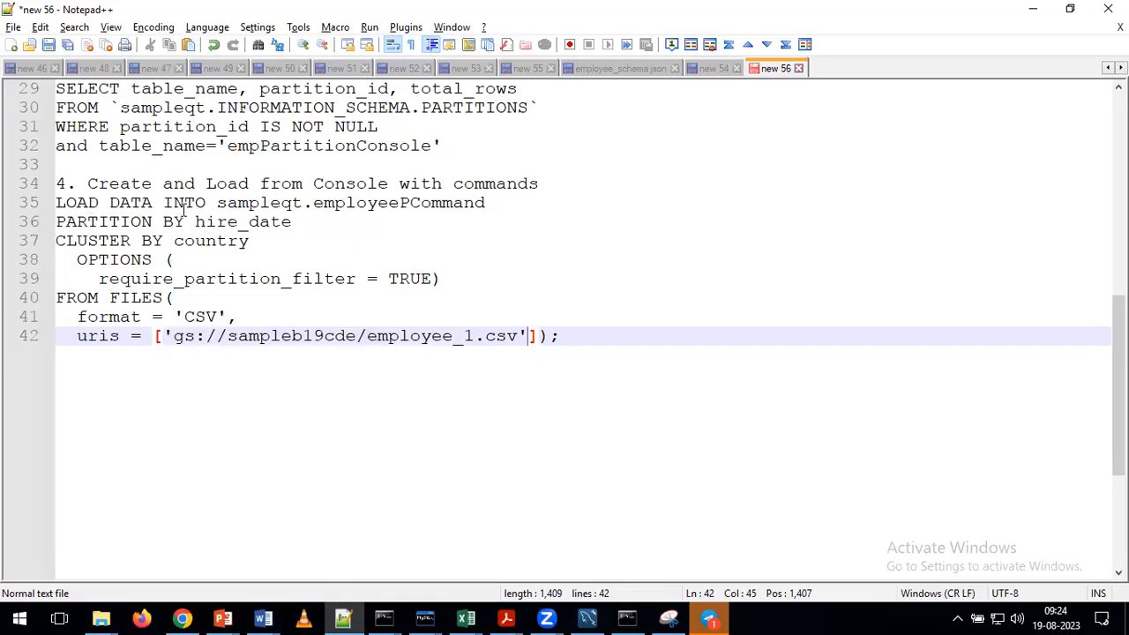
# - Review the PARTITION BY and CLUSTER BY lines and the whole FROM FILES block of the load command
pyautogui.moveTo(256, 241); pyautogui.dragTo(54, 221)
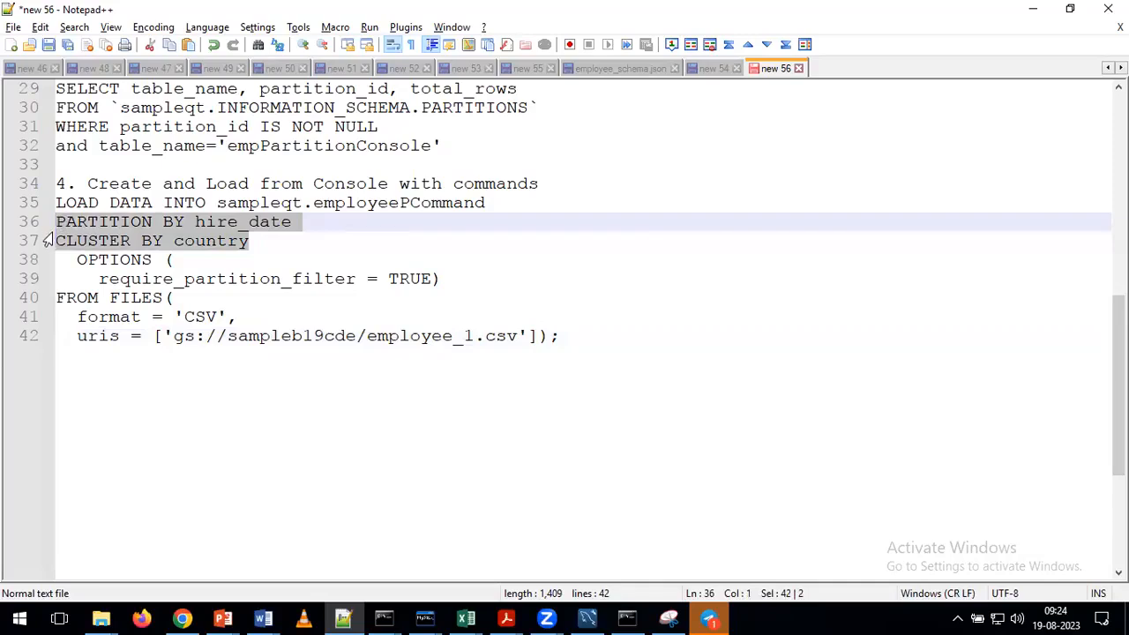
pyautogui.moveTo(561, 338); pyautogui.dragTo(56, 297)
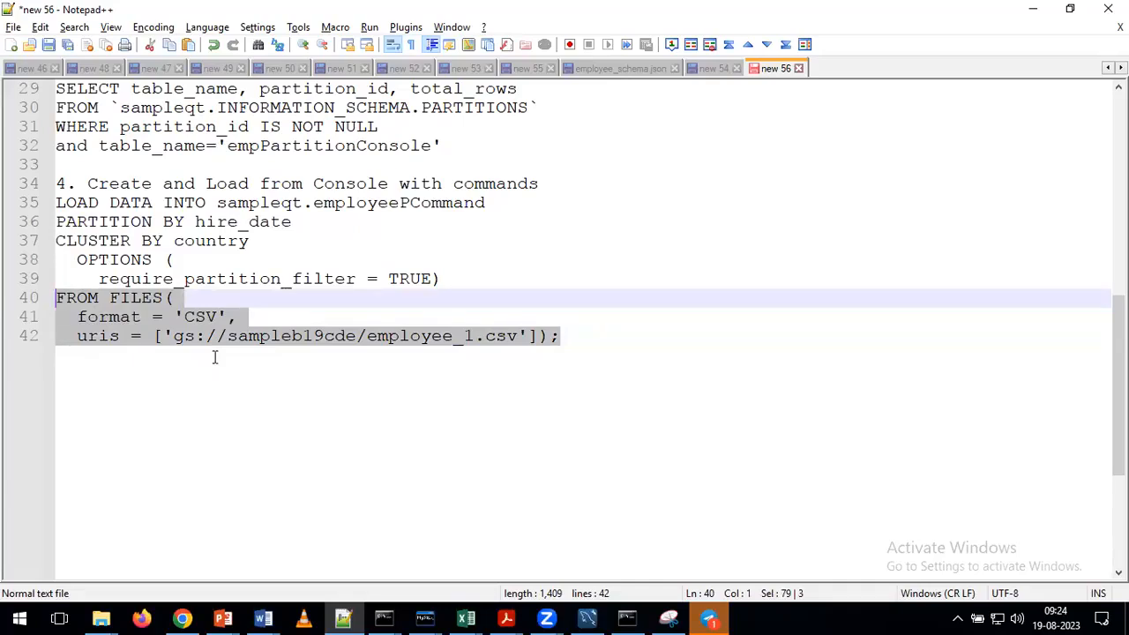
pyautogui.click(591, 361)
# - Copy the whole LOAD DATA command, send it to the GCP CDE JOIP 19 group chat in Telegram, and return to Notepad++
pyautogui.moveTo(574, 335); pyautogui.dragTo(33, 203)
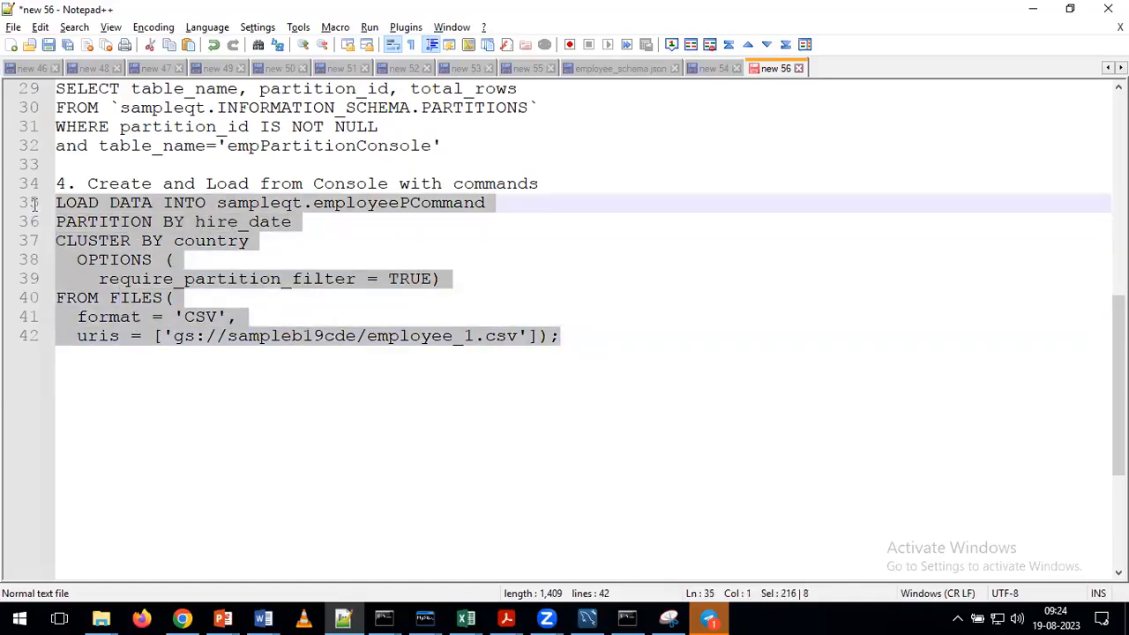
pyautogui.click(710, 617)
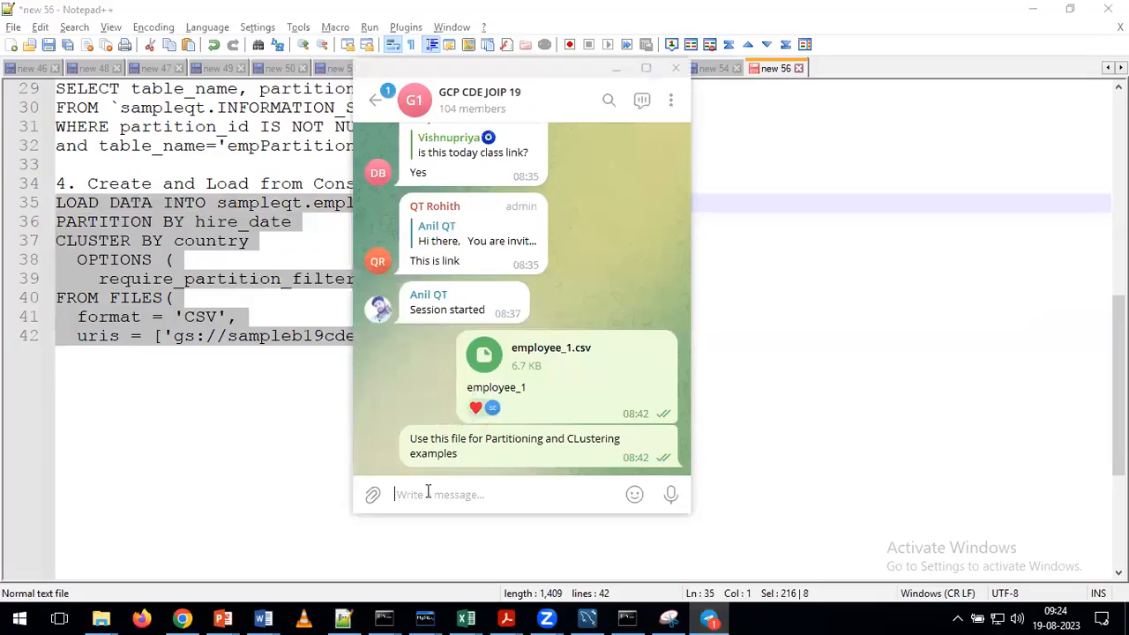
pyautogui.write("LOAD DATA INTO sampleqt.employeePCommand PARTITION BY hire_date CLUSTER BY country   OPTIONS (     require_partition_filter = TRUE) FROM FILES(   format = 'CSV',   uris = ['gs://sampleb19cde/employee_1.csv']);")
pyautogui.click(670, 495)
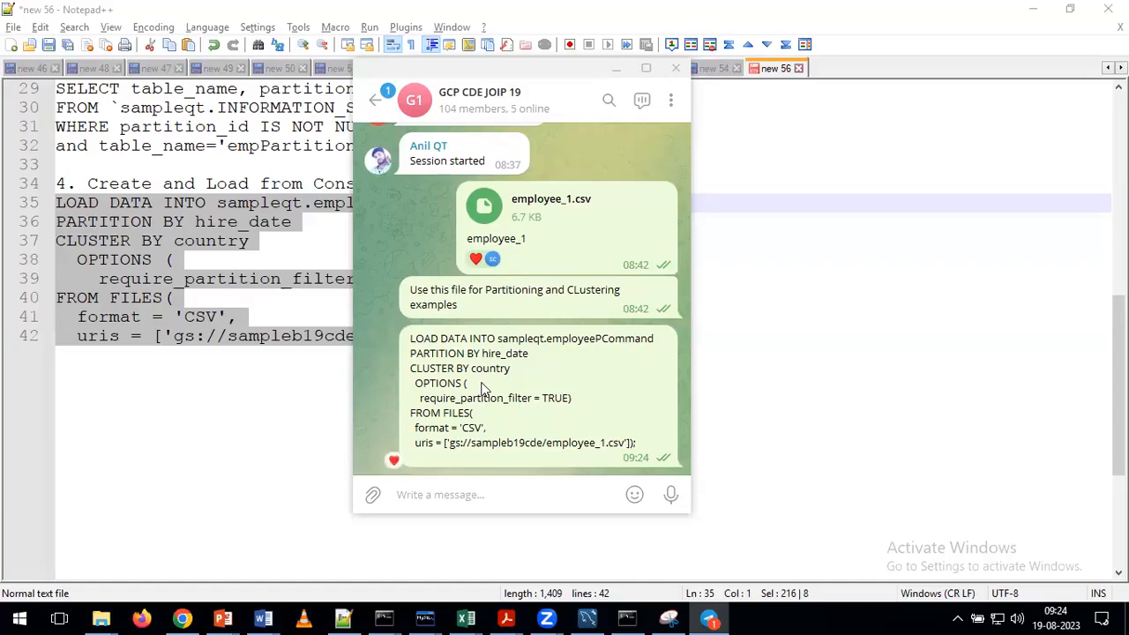
pyautogui.click(216, 384)
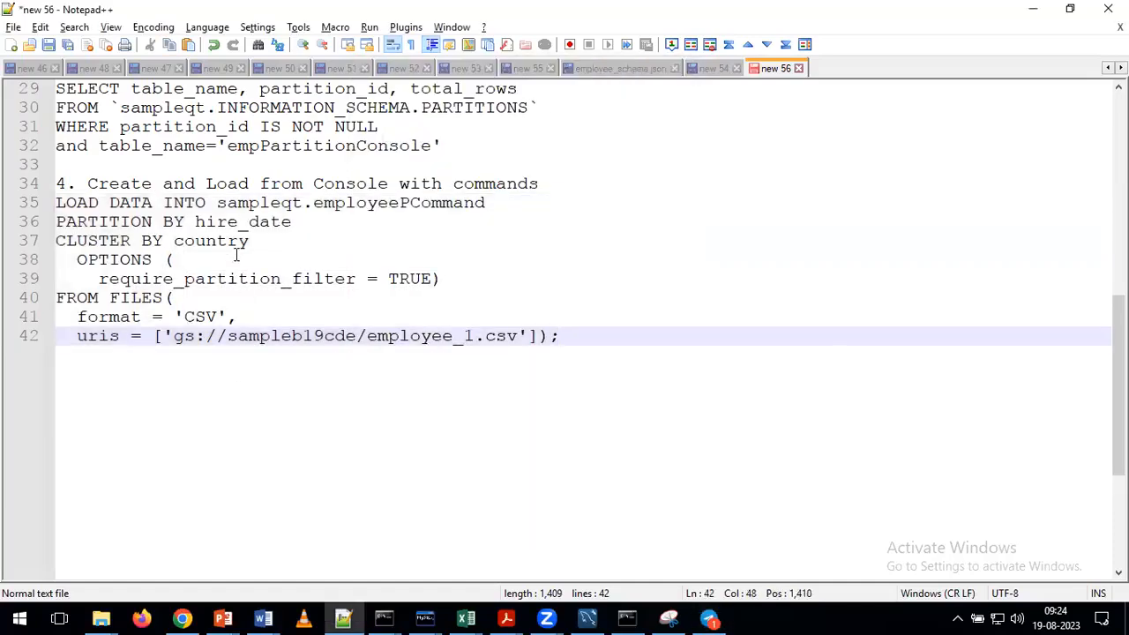
pyautogui.moveTo(574, 337); pyautogui.dragTo(56, 203)
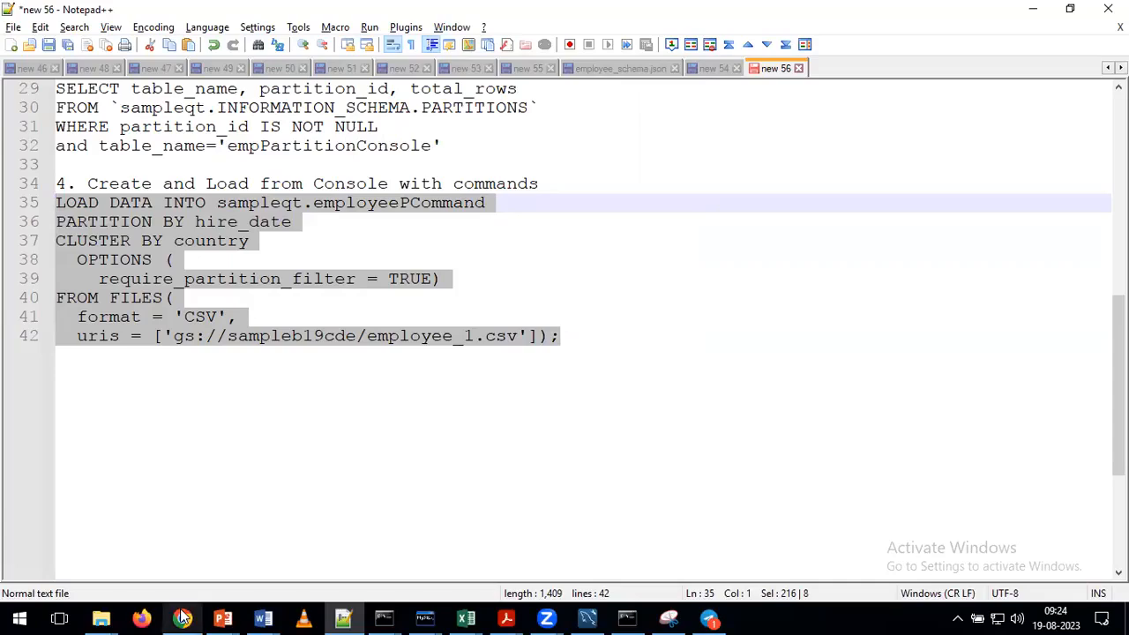
pyautogui.moveTo(182, 618)
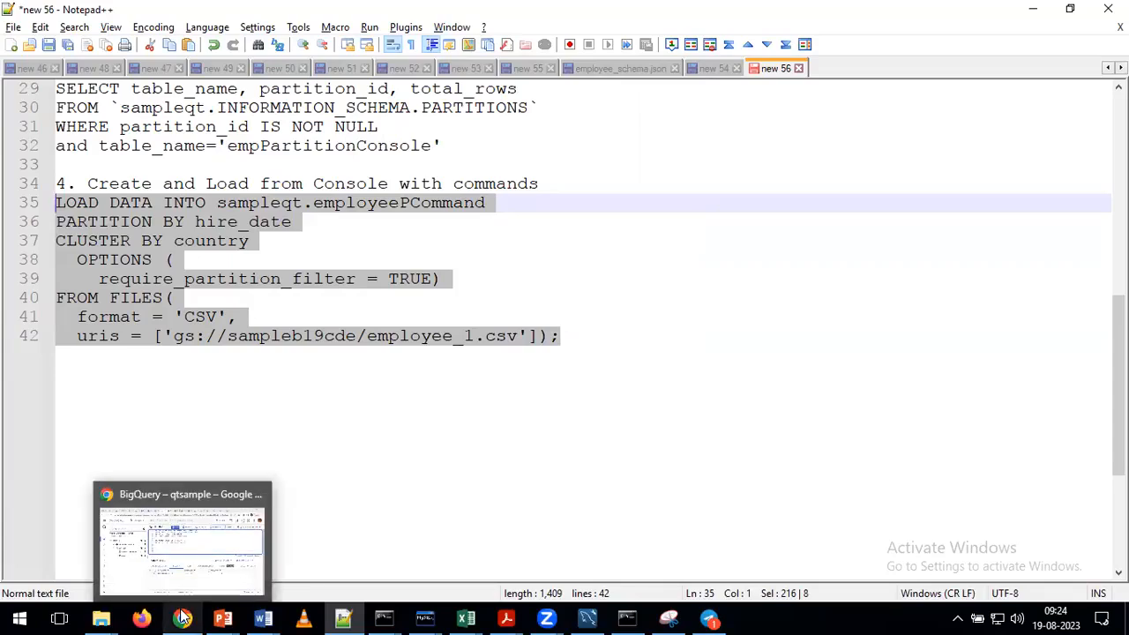
pyautogui.click(468, 406)
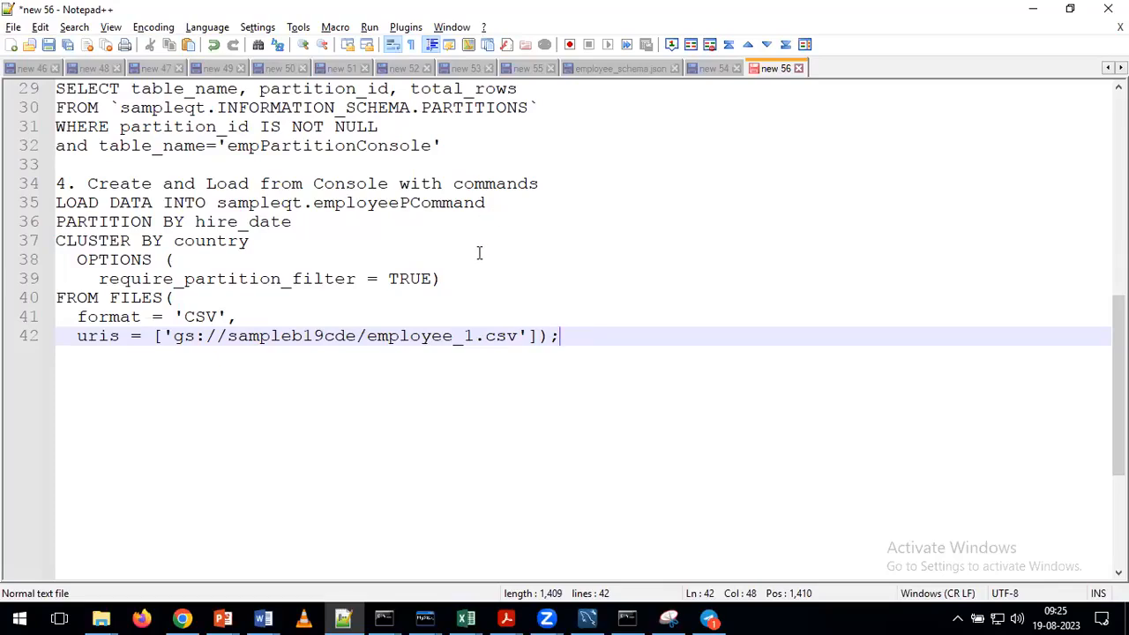
# - Copy the LOAD DATA command from the notes into BigQuery's Untitled 4 query in Chrome, below the odate select, and run only that command
pyautogui.moveTo(569, 336); pyautogui.dragTo(52, 205)
pyautogui.hotkey('ctrl', 'c')
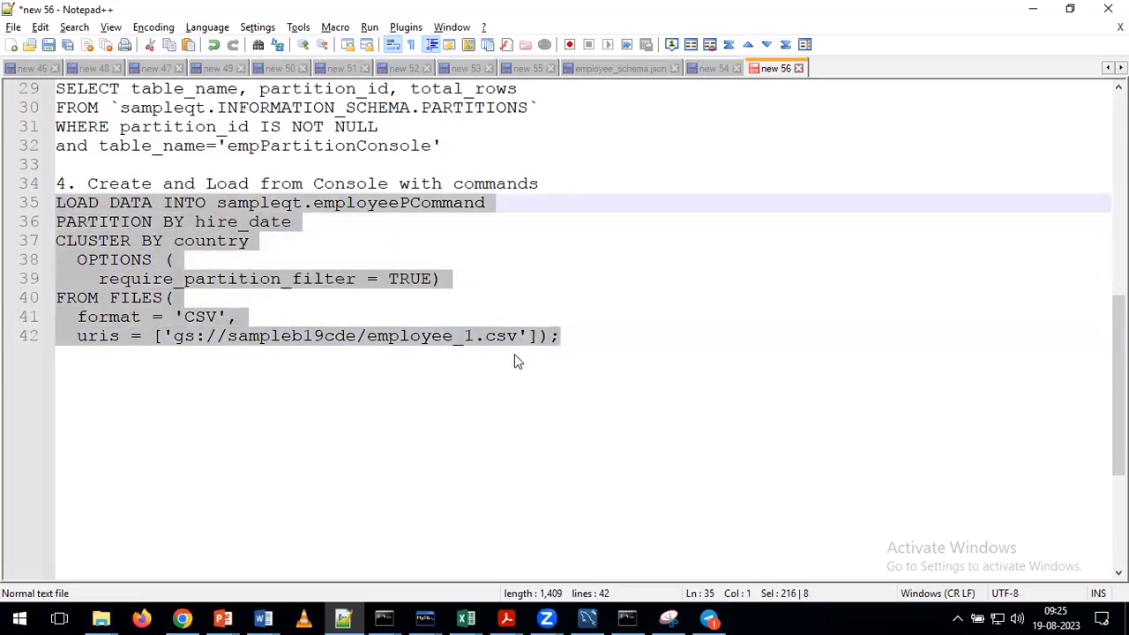
pyautogui.click(182, 618)
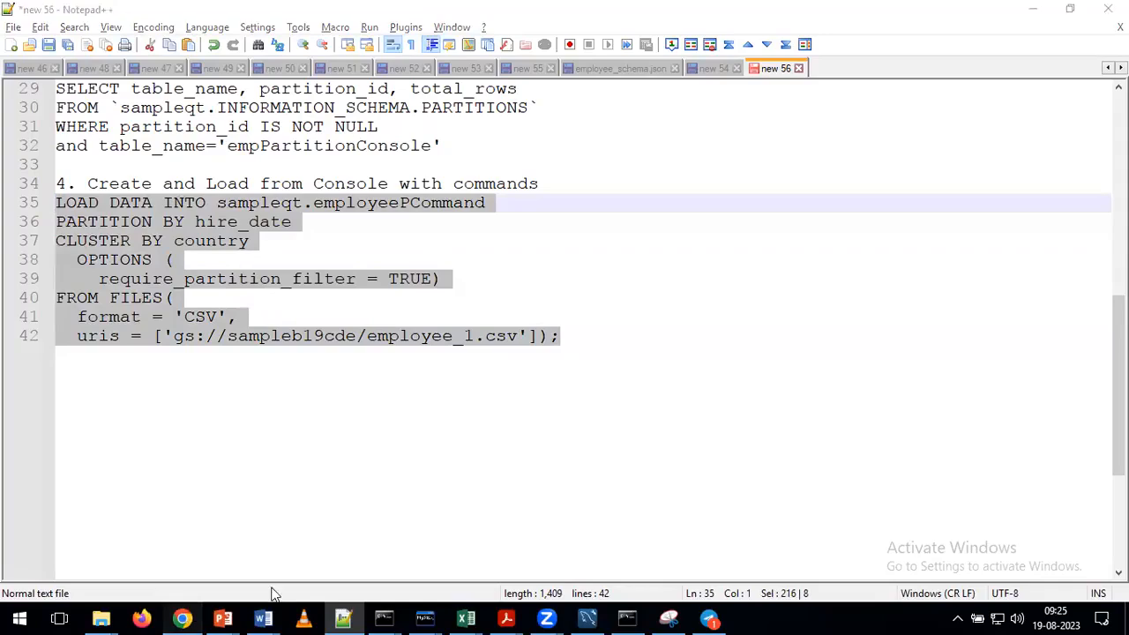
pyautogui.click(621, 257)
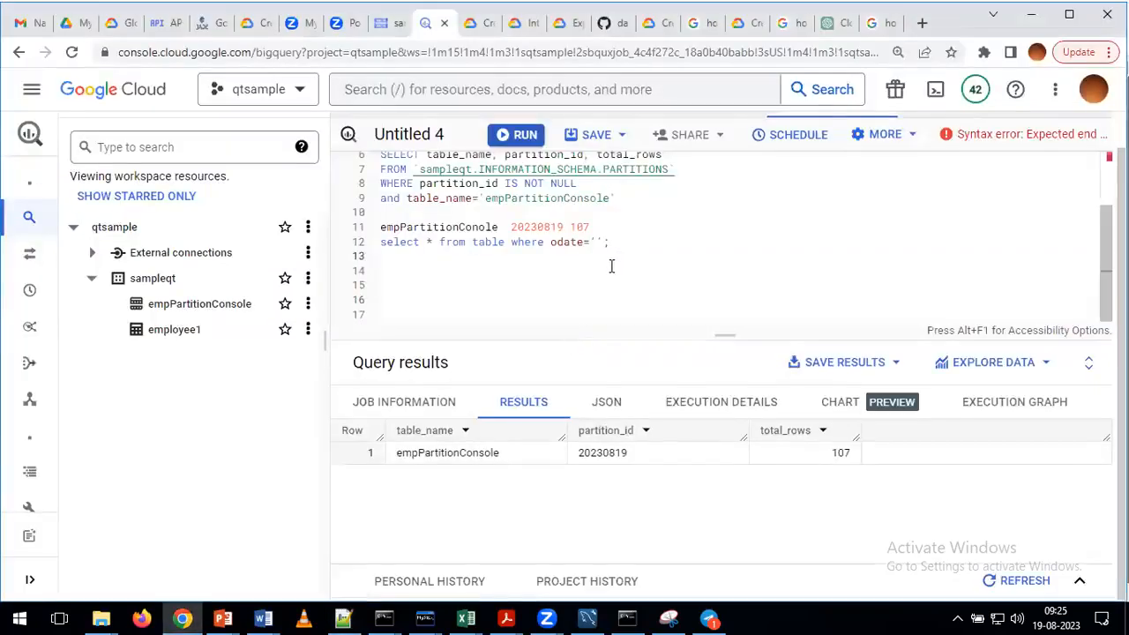
pyautogui.click(611, 267)
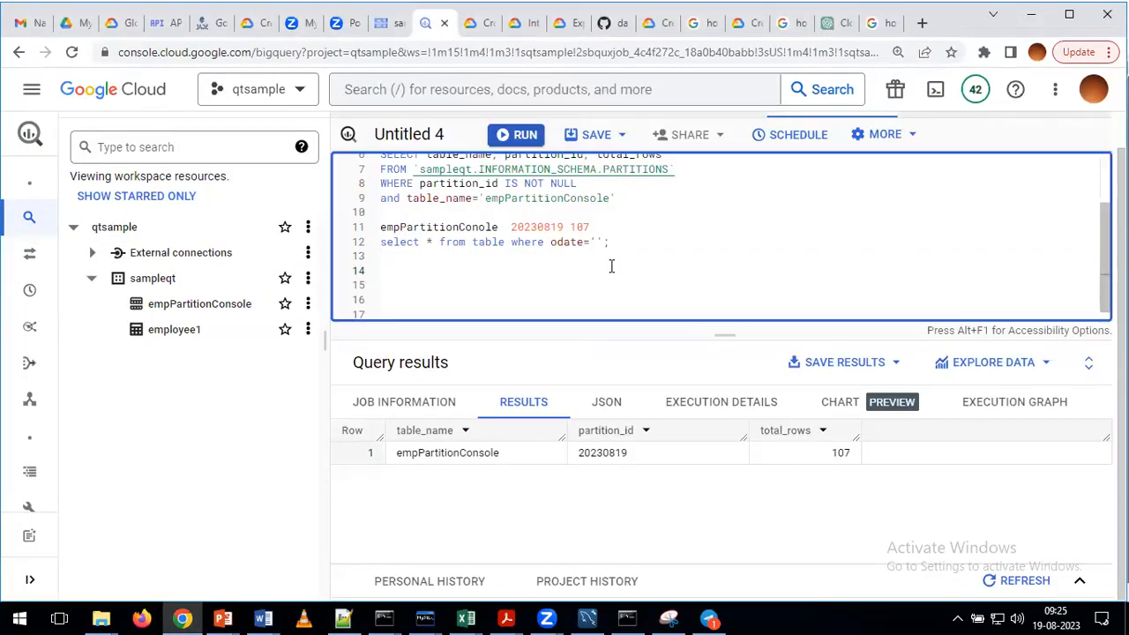
pyautogui.hotkey('ctrl', 'v')
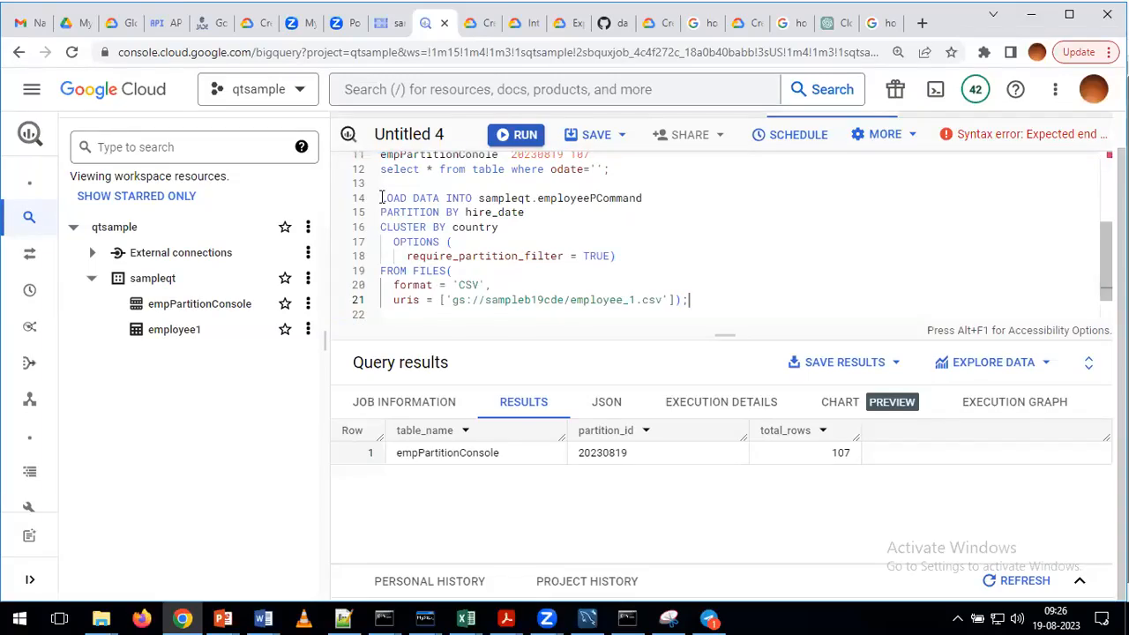
pyautogui.keyDown('shift'); pyautogui.click(381, 197); pyautogui.keyUp('shift')
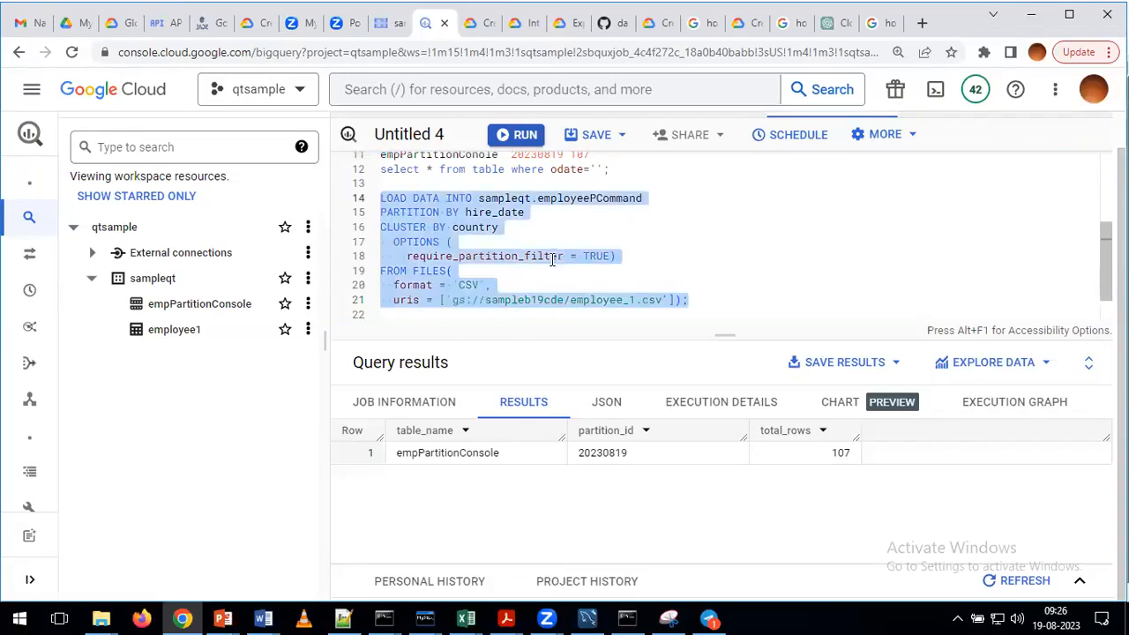
pyautogui.click(517, 139)
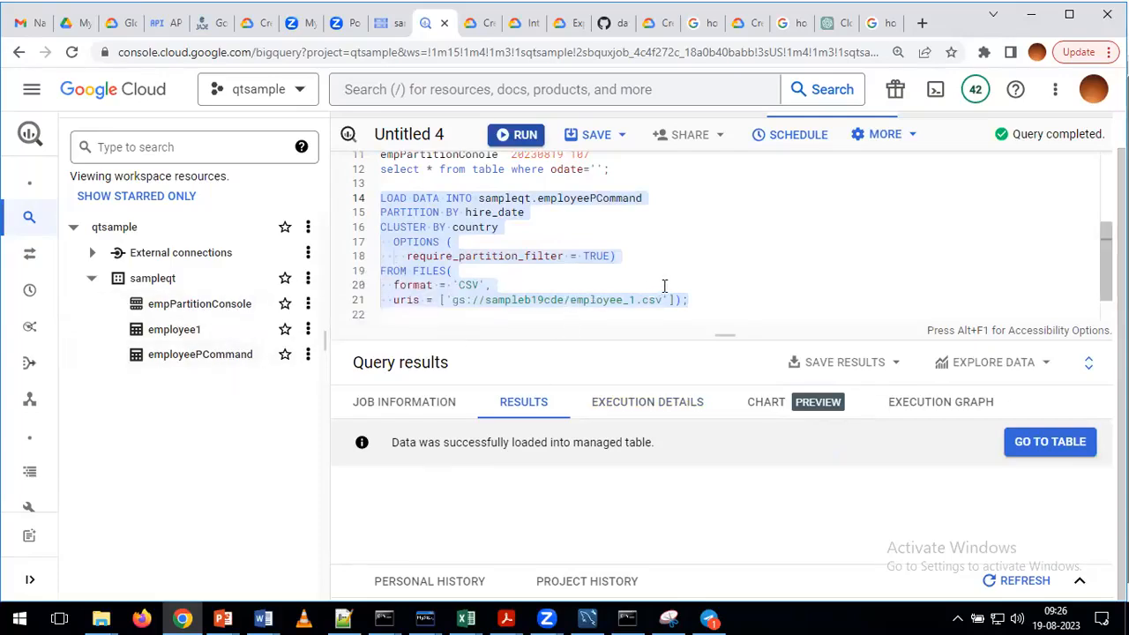
# - Open the employeePCommand table and check the partitioning and clustering settings in its details
pyautogui.click(213, 362)
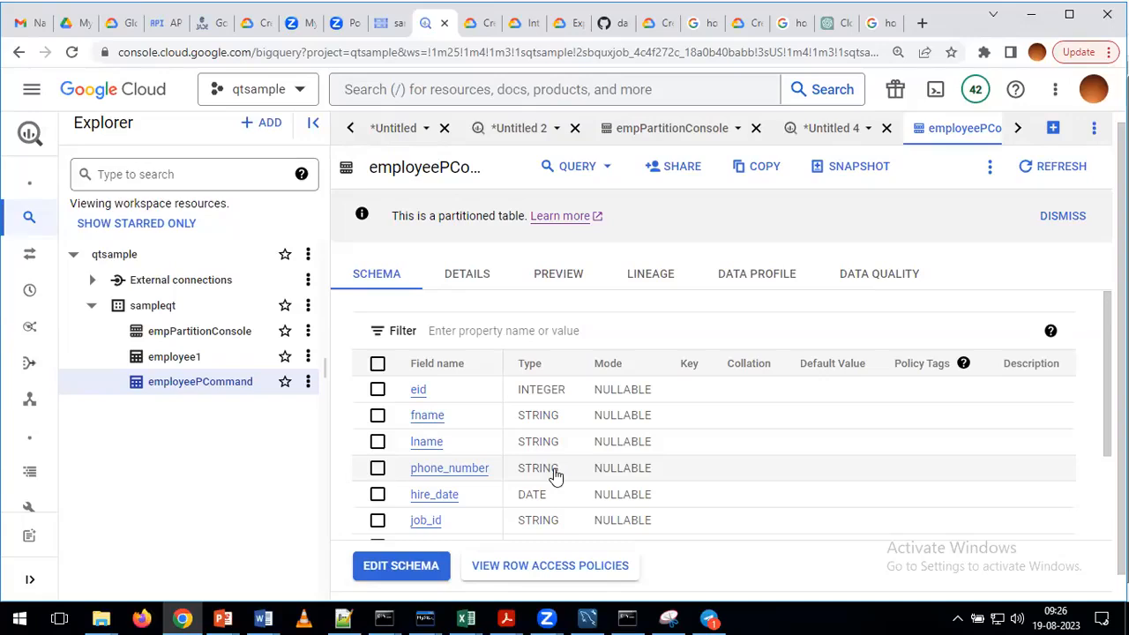
pyautogui.click(468, 277)
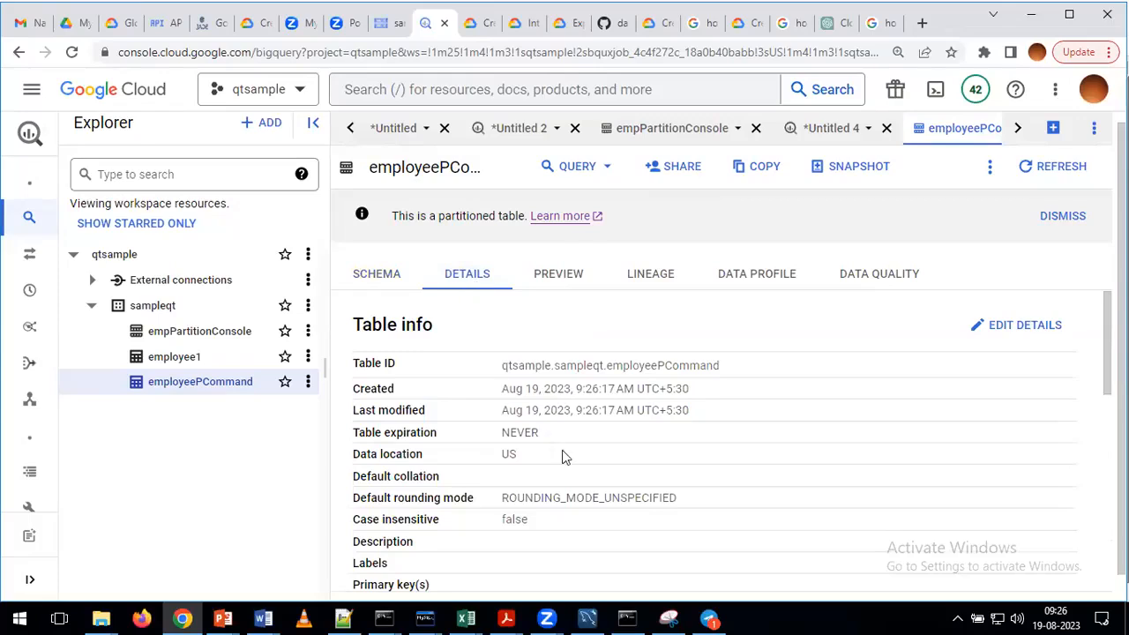
pyautogui.scroll(-1, 610, 474)
pyautogui.scroll(-2, 613, 475)
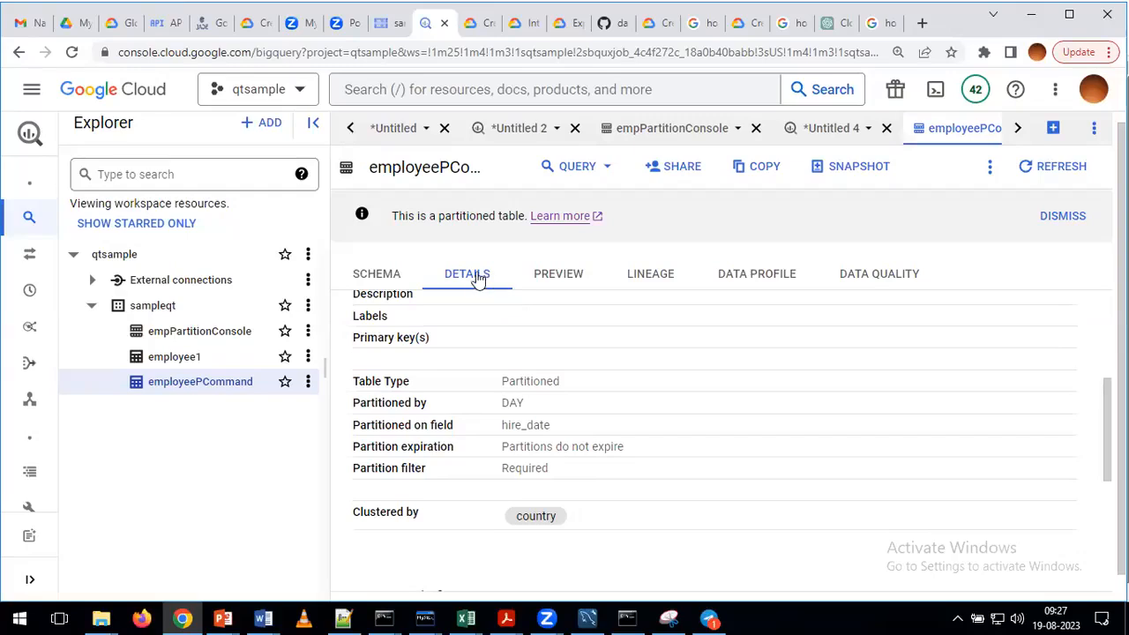
# - Add the query "select * from sampleqt.employeePCommand;" below the LOAD DATA command in Untitled 4
pyautogui.click(821, 137)
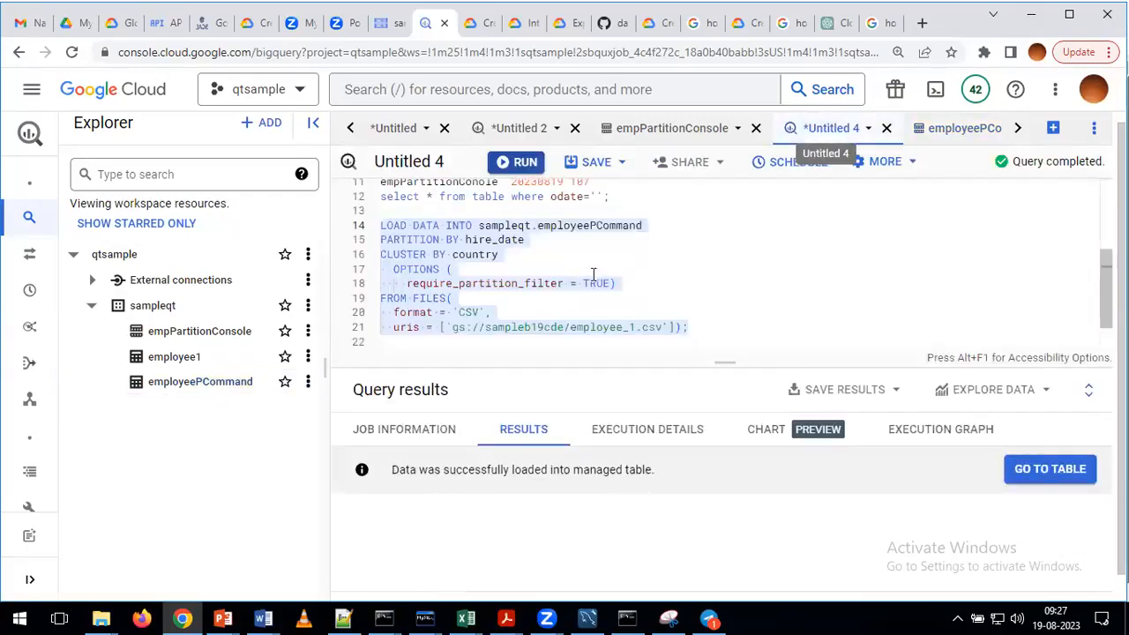
pyautogui.moveTo(644, 226); pyautogui.dragTo(479, 226)
pyautogui.hotkey('ctrl', 'c')
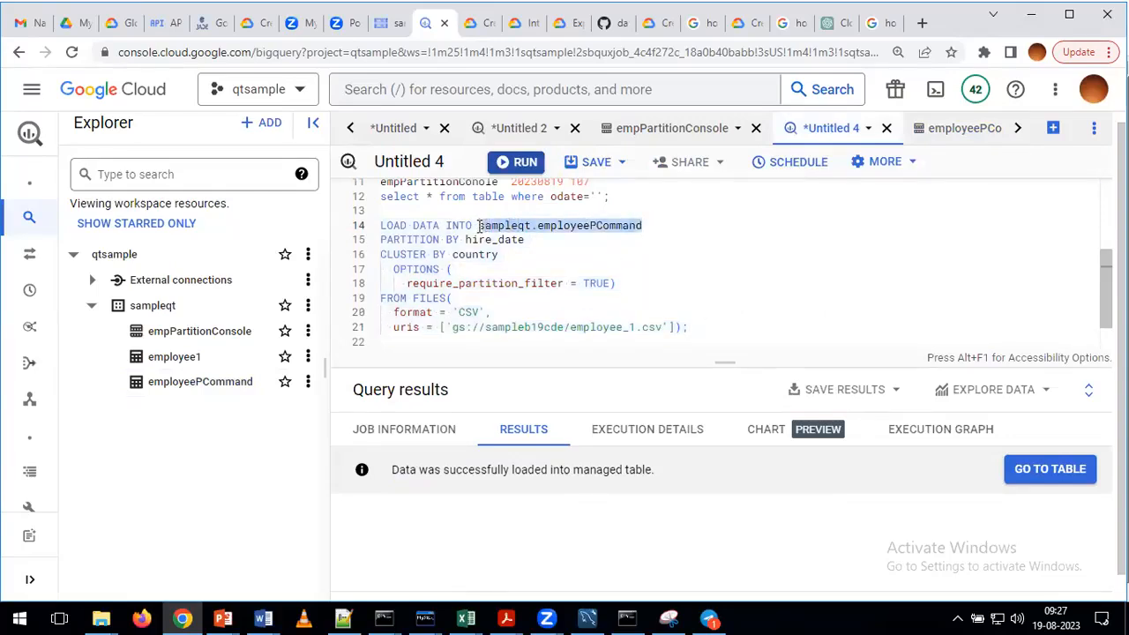
pyautogui.click(704, 332)
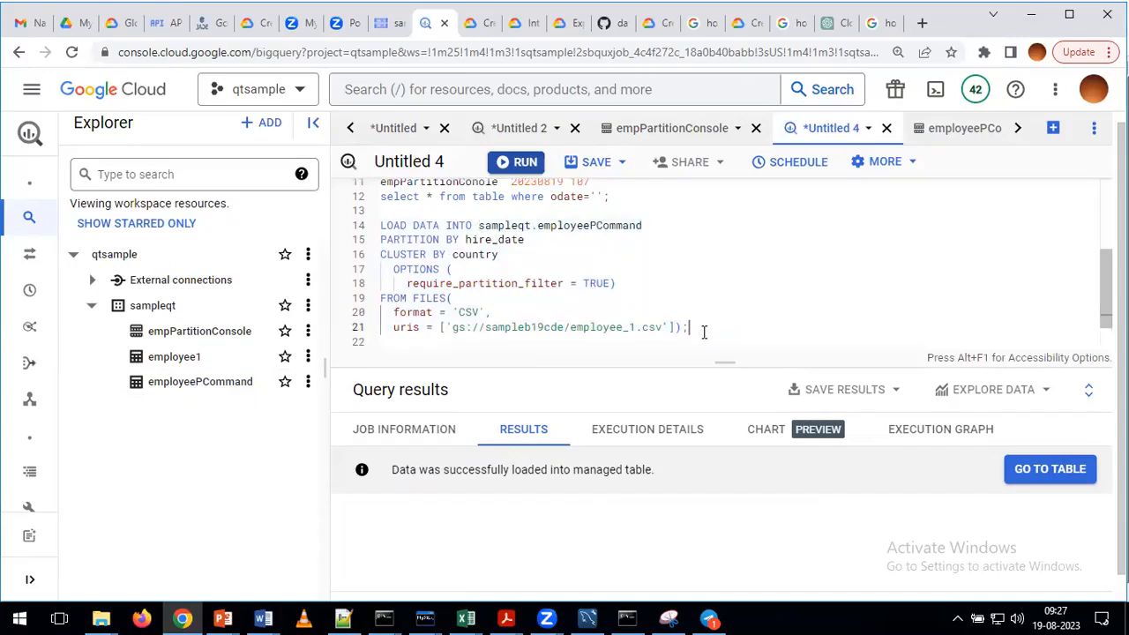
pyautogui.press('Return')
pyautogui.press('Return')
pyautogui.write('sel')
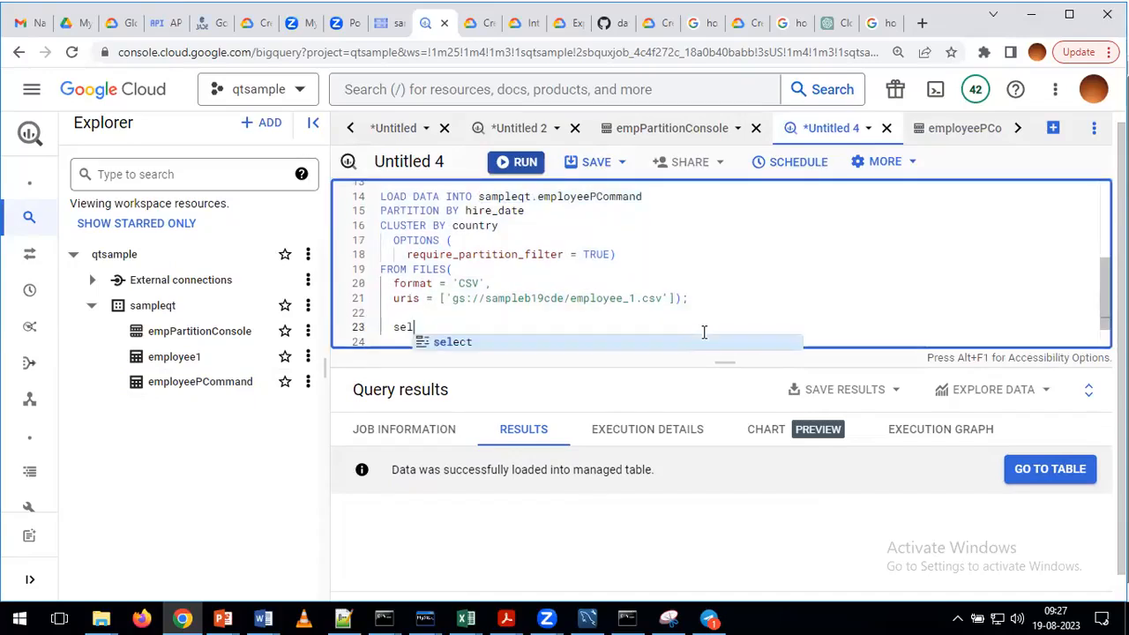
pyautogui.write('ect * from')
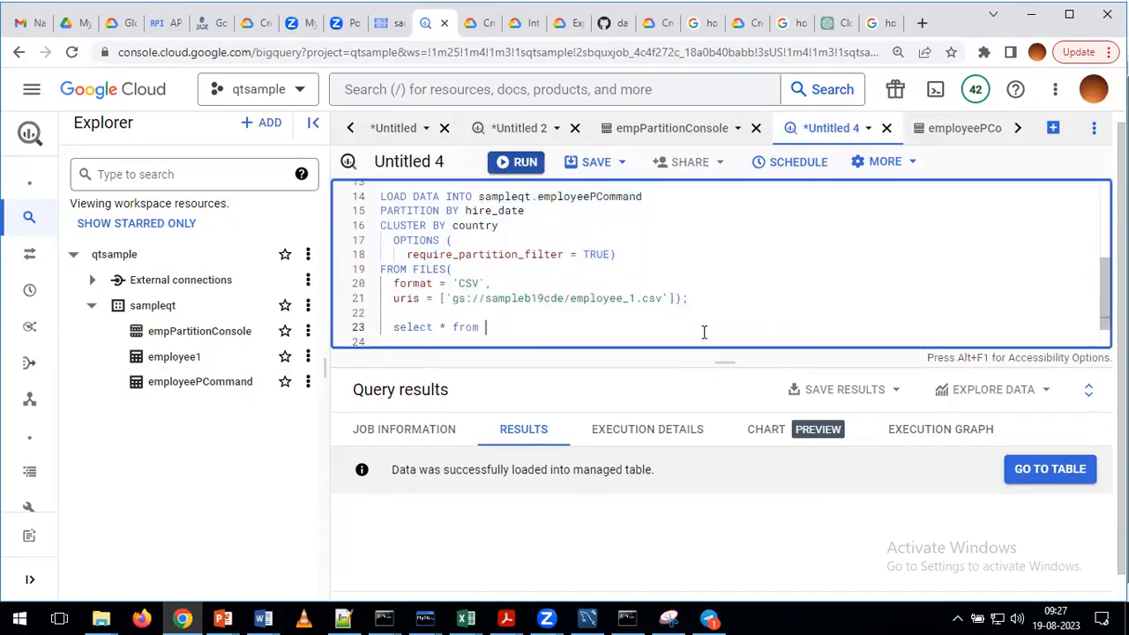
pyautogui.hotkey('ctrl', 'v')
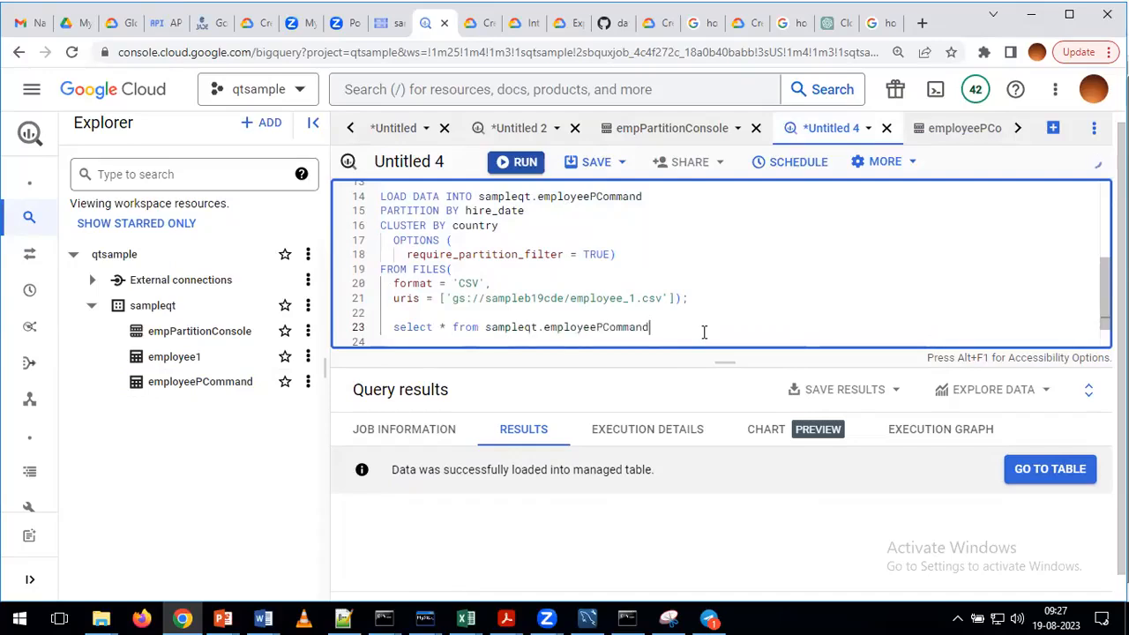
pyautogui.write(';')
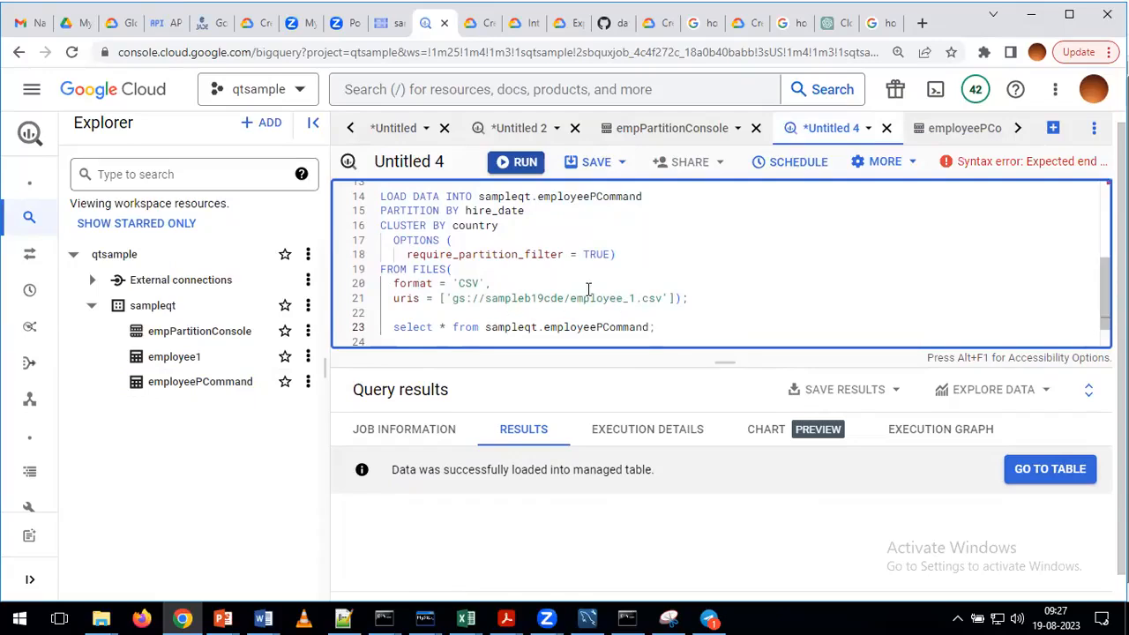
# - Run only the select query on sampleqt.employeePCommand, without any partition filter
pyautogui.scroll(-1, 589, 291)
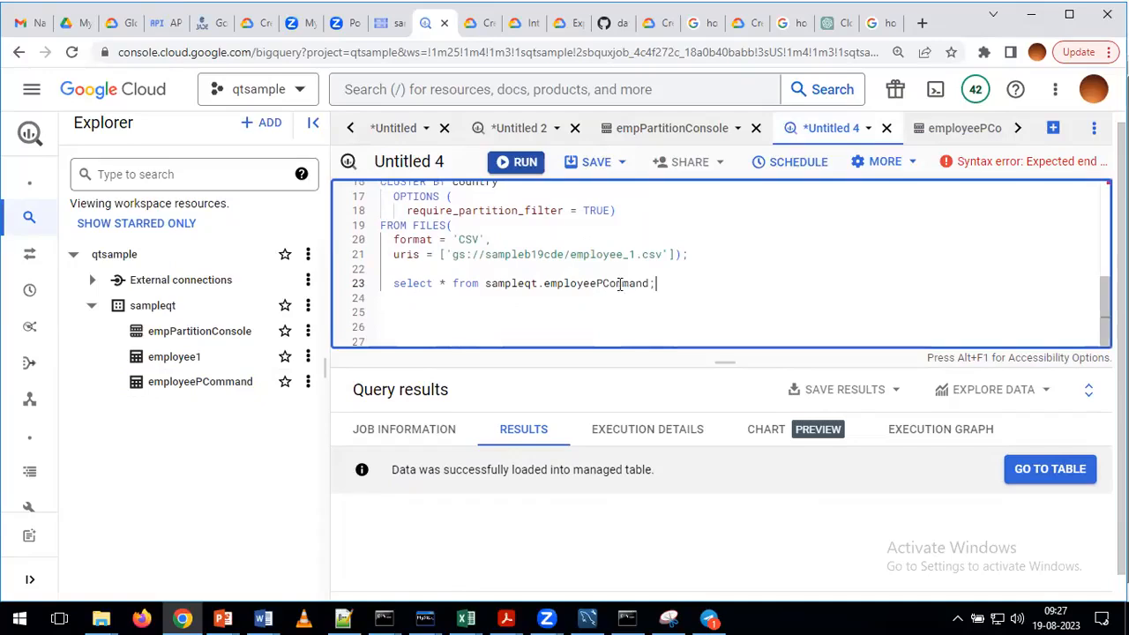
pyautogui.moveTo(659, 284); pyautogui.dragTo(393, 284)
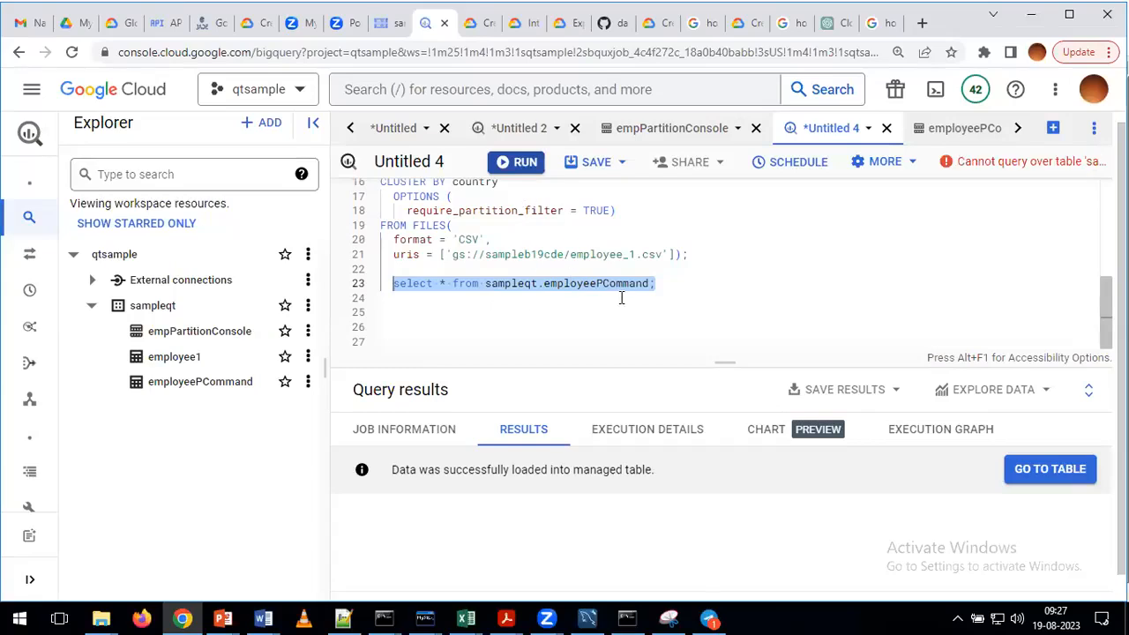
pyautogui.click(513, 166)
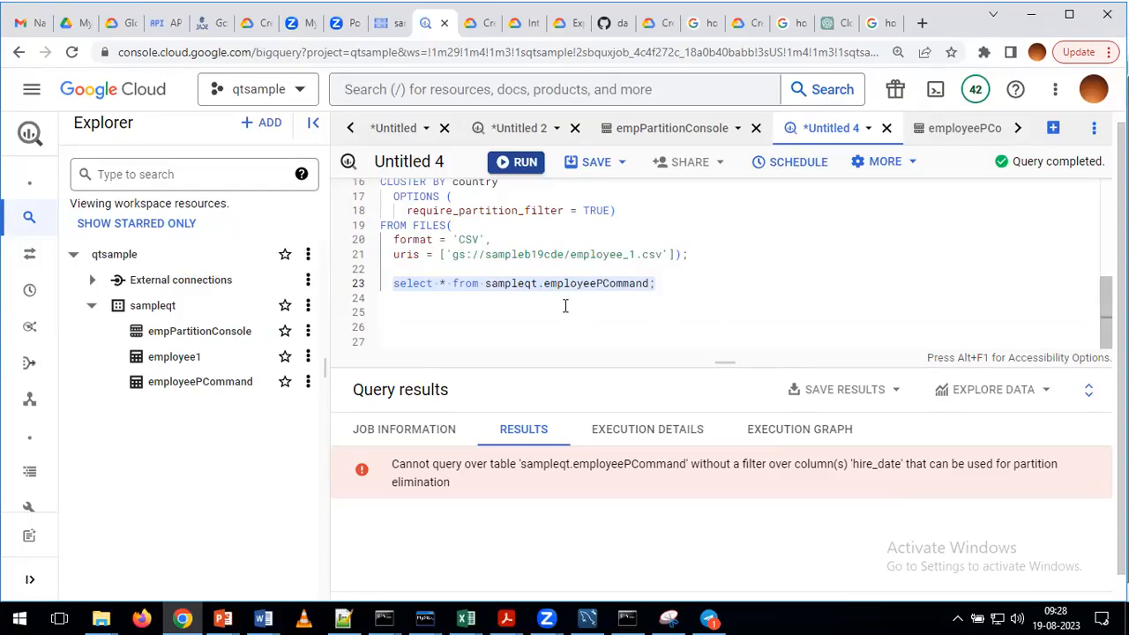
# - Change the table_name condition in the INFORMATION_SCHEMA.PARTITIONS query to 'employeePCommand', run only that query and view its results
pyautogui.click(597, 284)
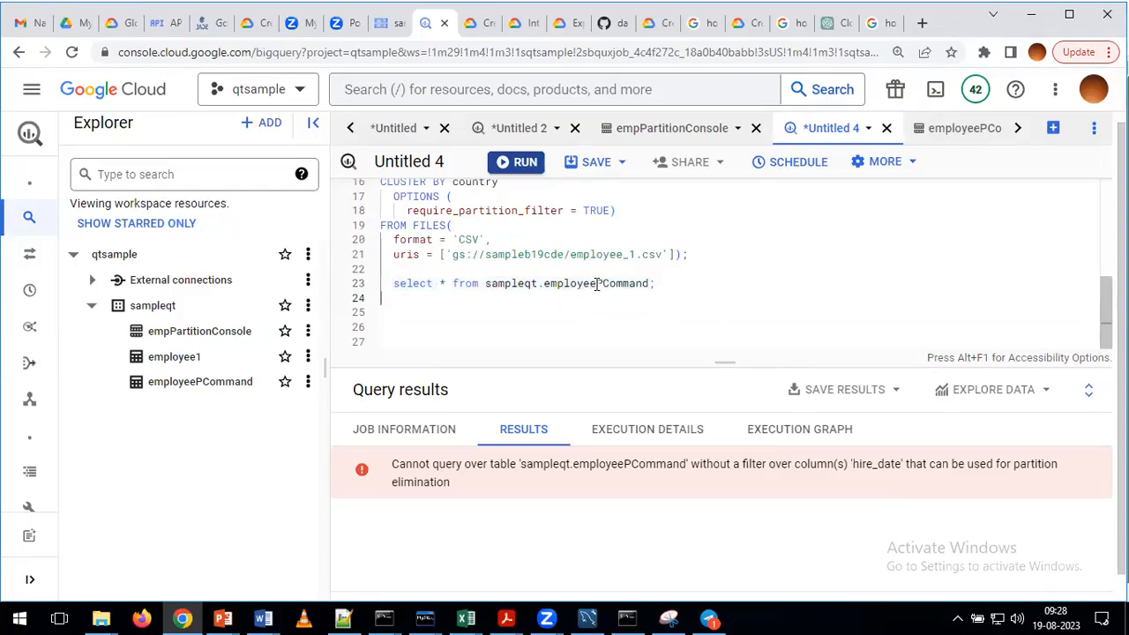
pyautogui.doubleClick(597, 284)
pyautogui.hotkey('ctrl', 'c')
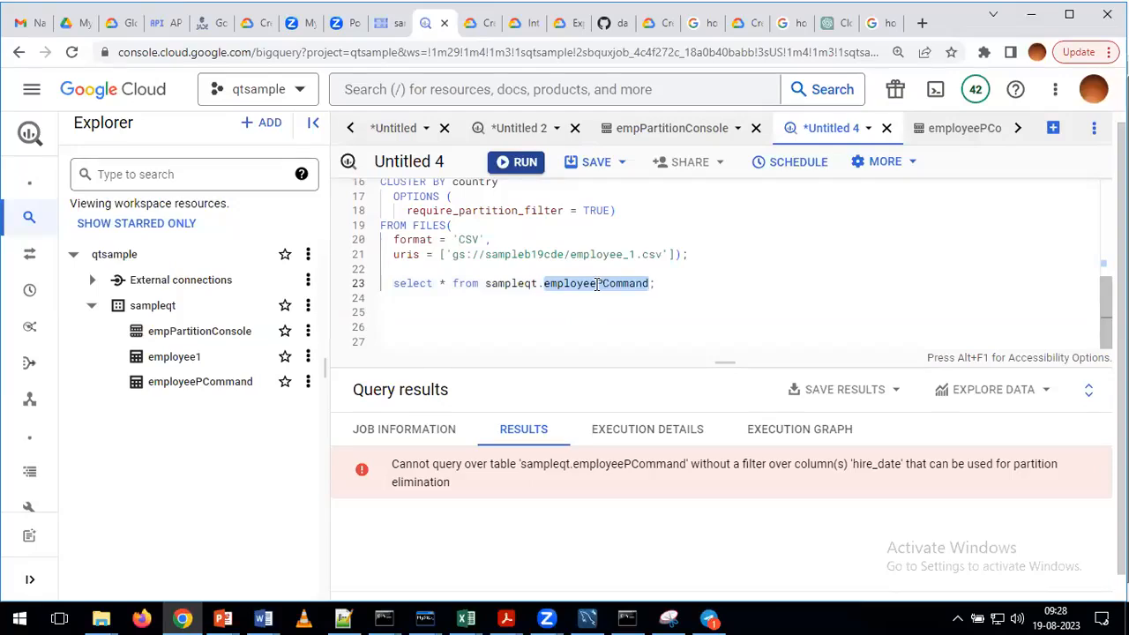
pyautogui.scroll(1, 519, 307)
pyautogui.scroll(-1, 519, 307)
pyautogui.scroll(5, 519, 307)
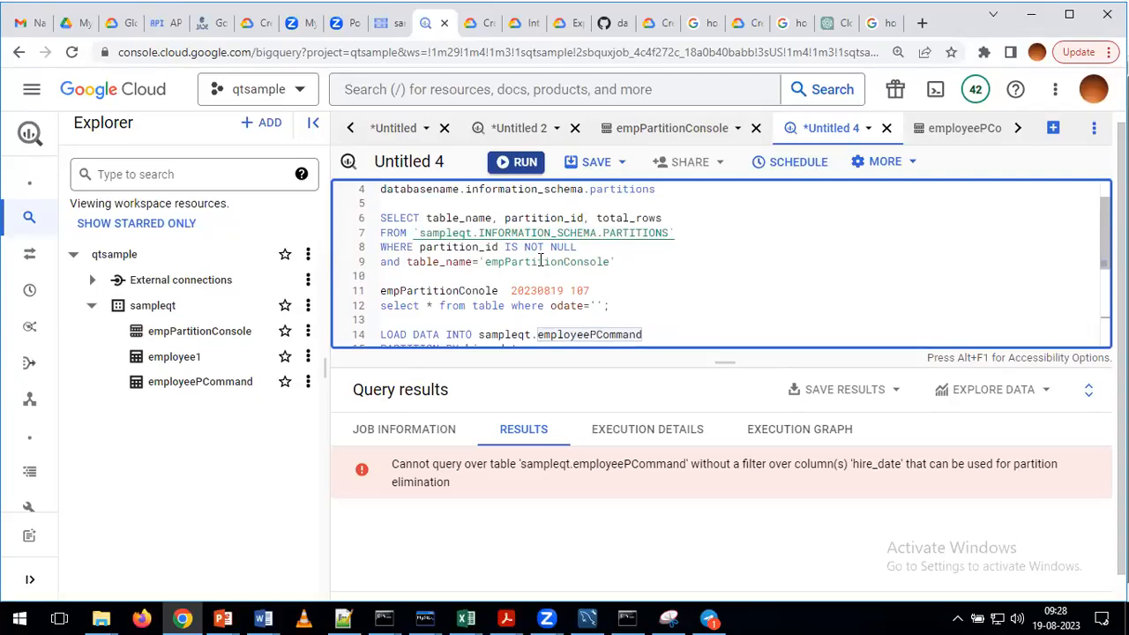
pyautogui.doubleClick(541, 261)
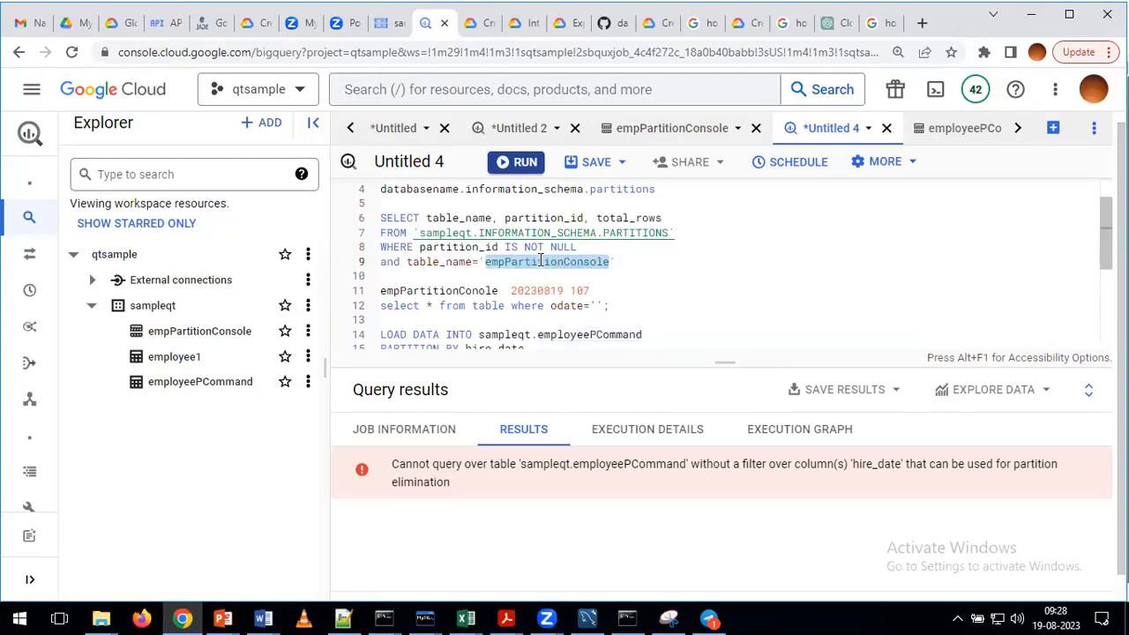
pyautogui.hotkey('ctrl', 'v')
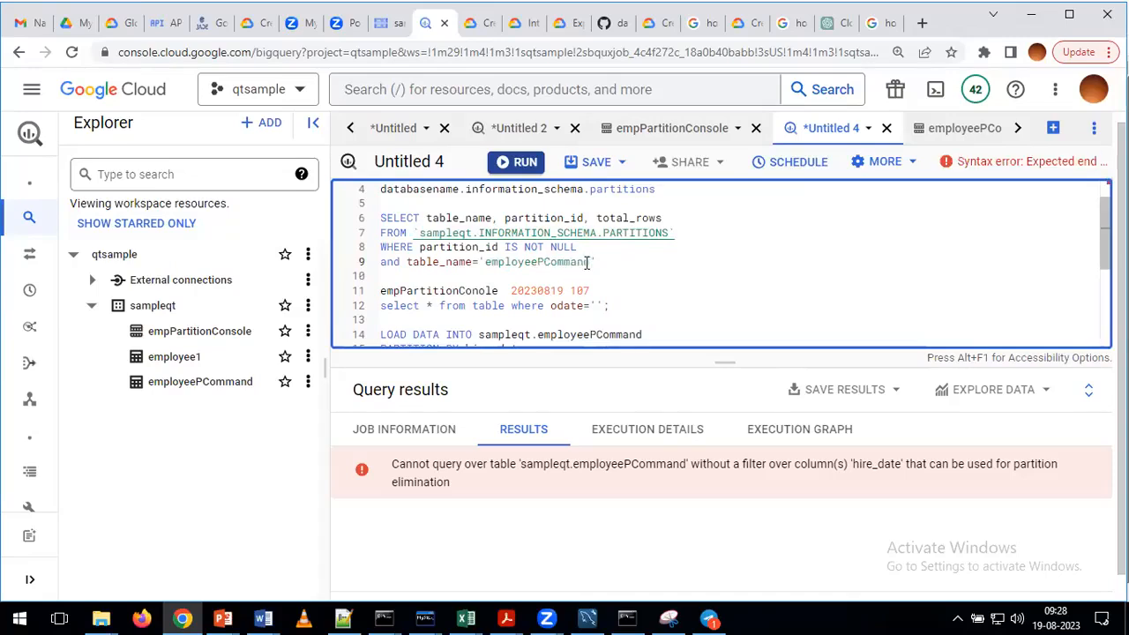
pyautogui.moveTo(597, 262); pyautogui.dragTo(380, 218)
pyautogui.click(516, 162)
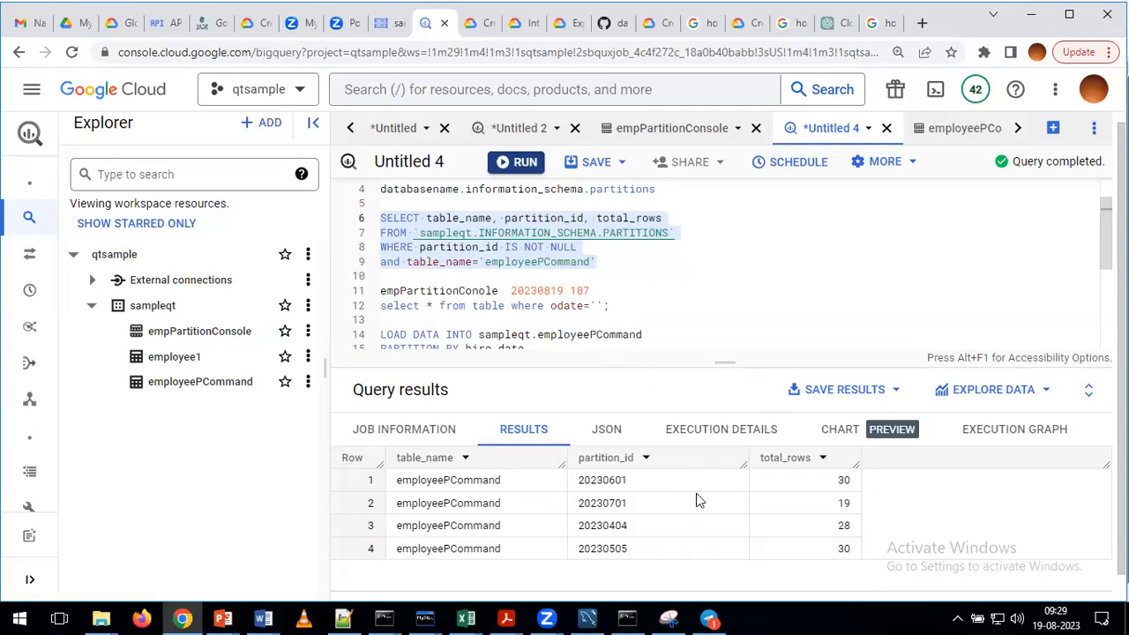
pyautogui.scroll(-1, 681, 551)
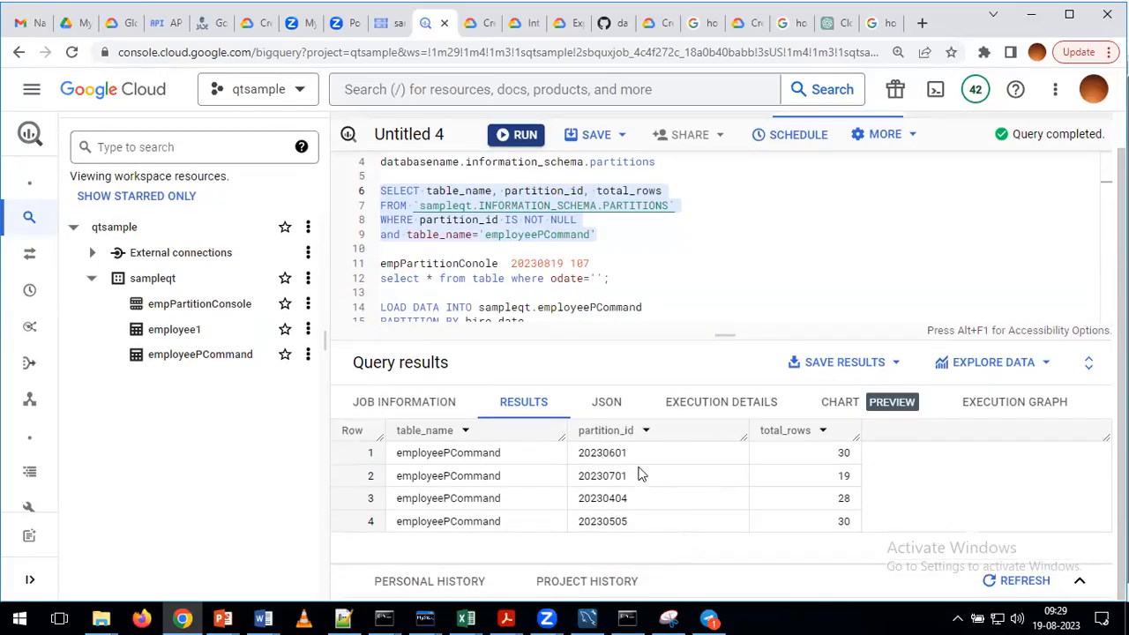
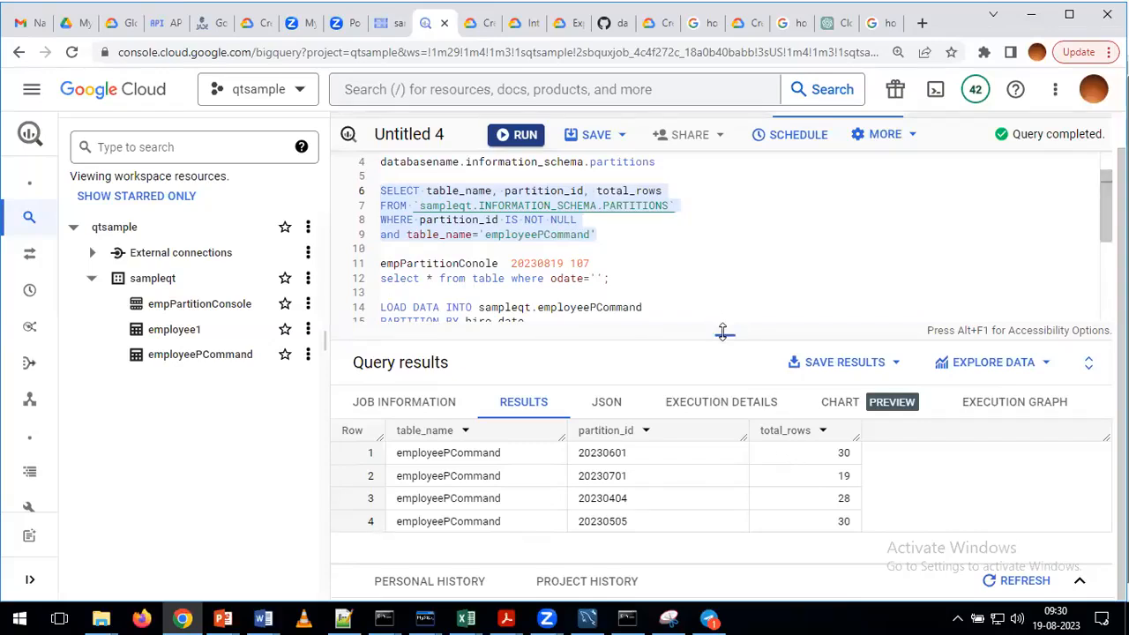
# - Review the whole INFORMATION_SCHEMA.PARTITIONS query for employeePCommand in the editor
pyautogui.click(670, 278)
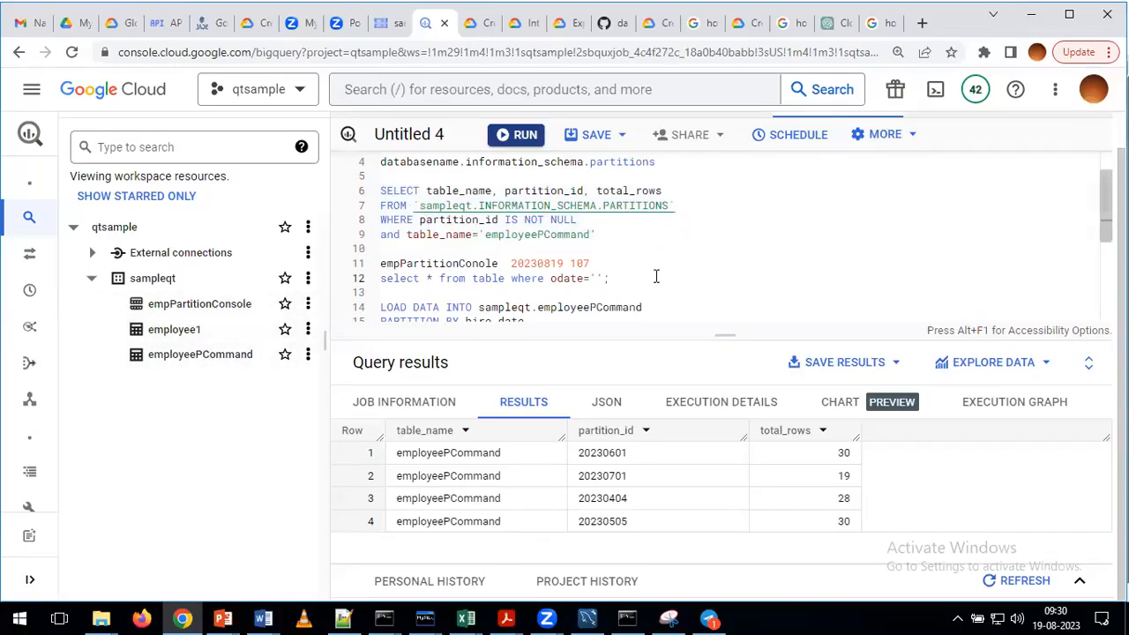
pyautogui.scroll(-1, 655, 277)
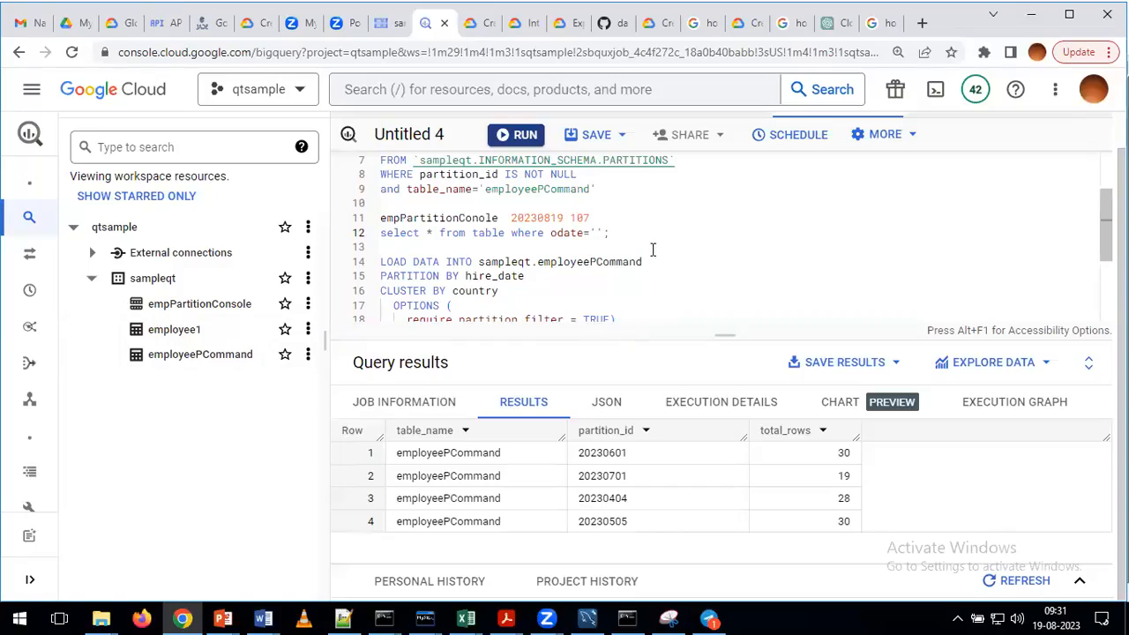
pyautogui.scroll(3, 652, 249)
pyautogui.moveTo(600, 275); pyautogui.dragTo(382, 232)
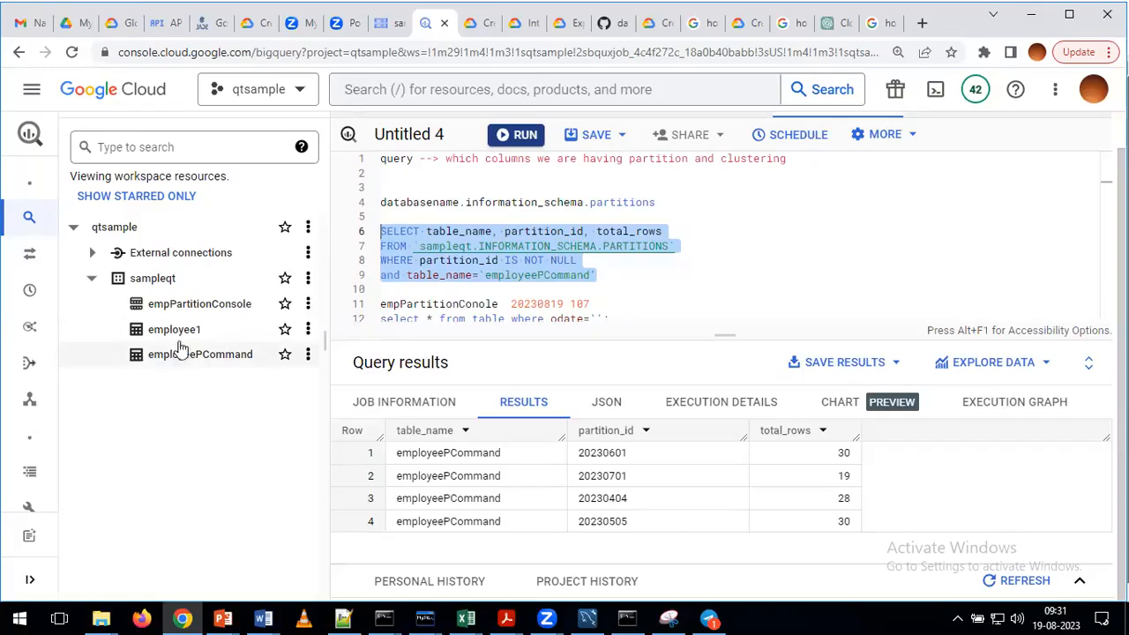
pyautogui.click(624, 292)
# - Enlarge the query editor so the LOAD DATA command and the select below it are shown together
pyautogui.scroll(-2, 625, 292)
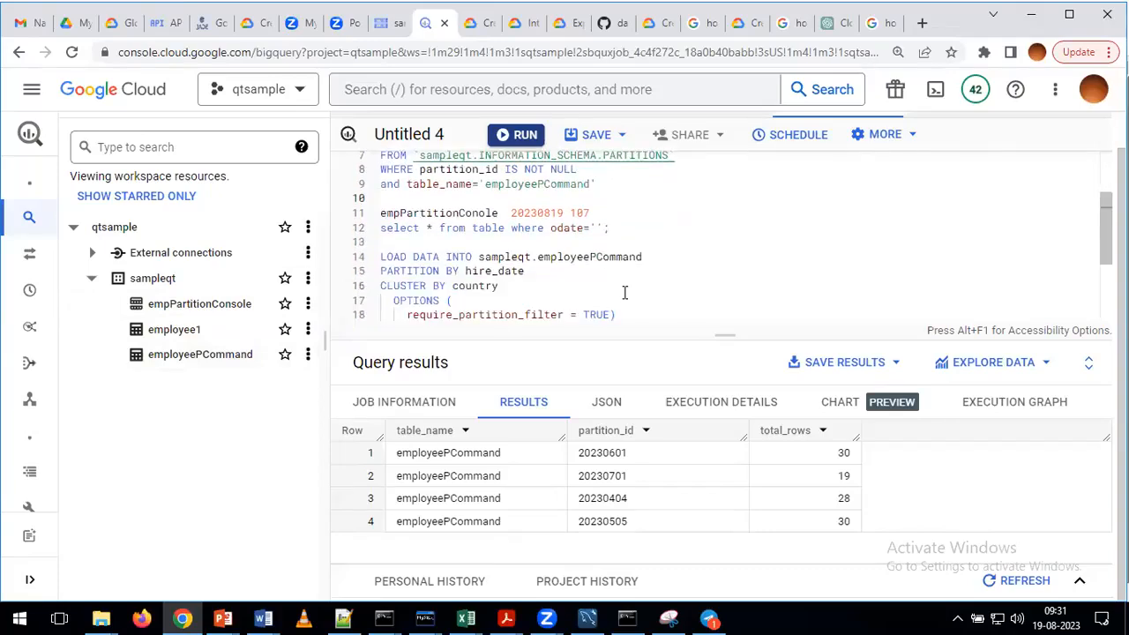
pyautogui.scroll(-1, 624, 292)
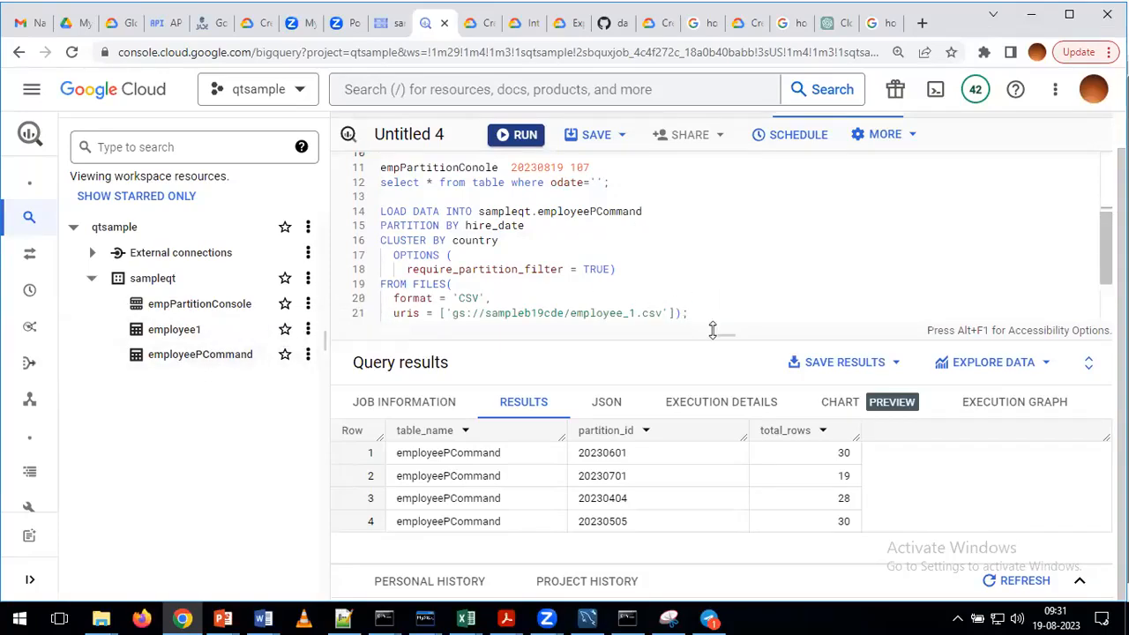
pyautogui.moveTo(721, 335); pyautogui.dragTo(718, 383)
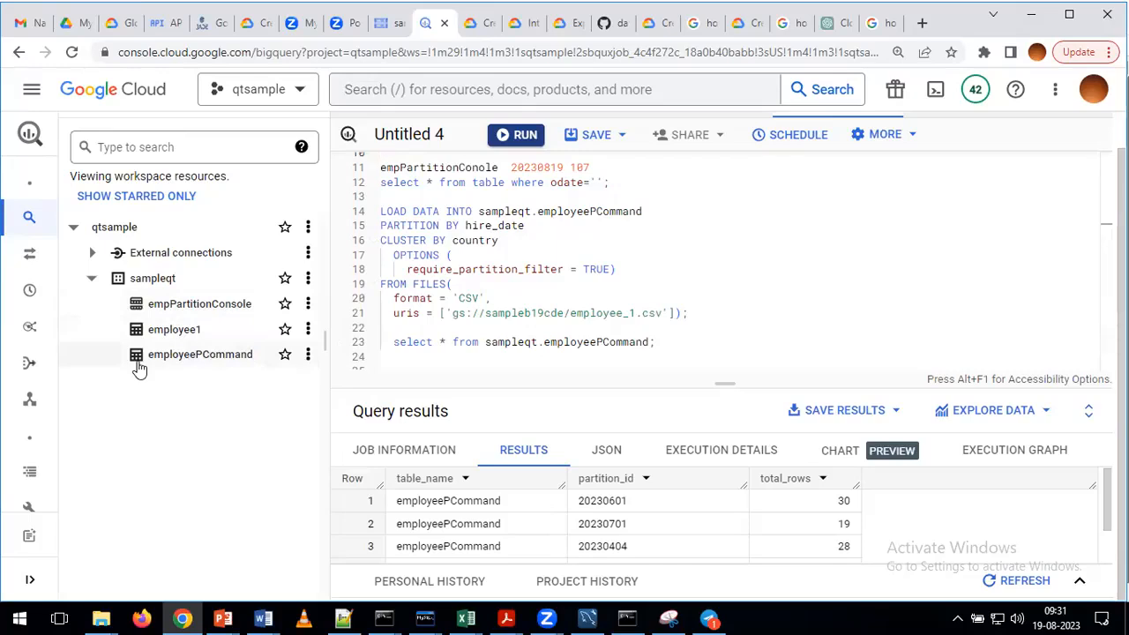
pyautogui.click(699, 314)
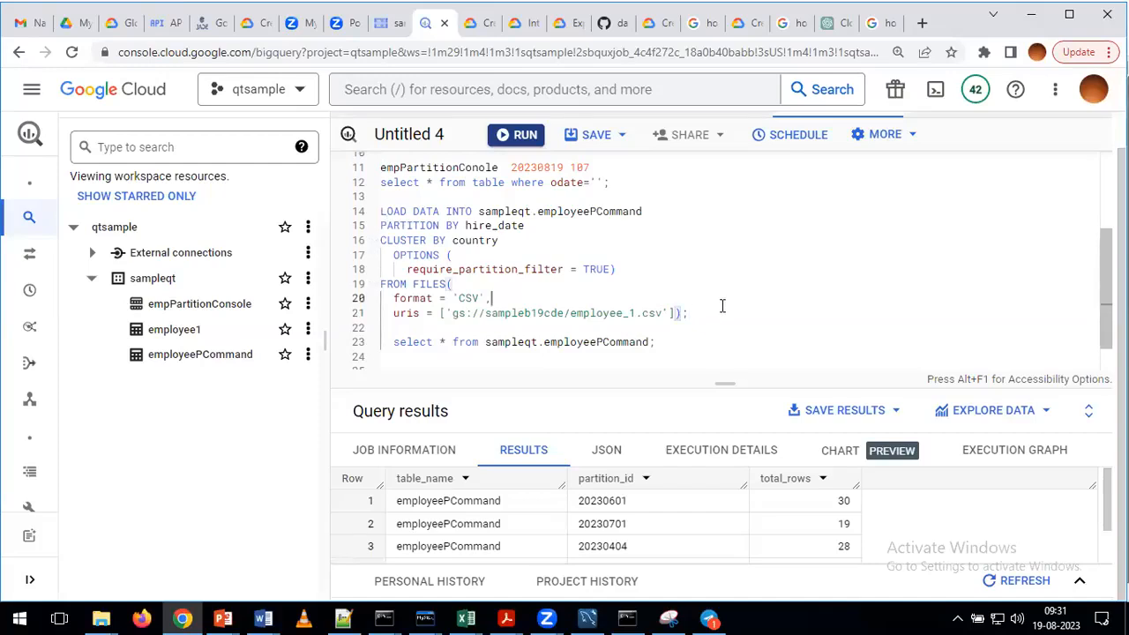
pyautogui.scroll(-1, 721, 305)
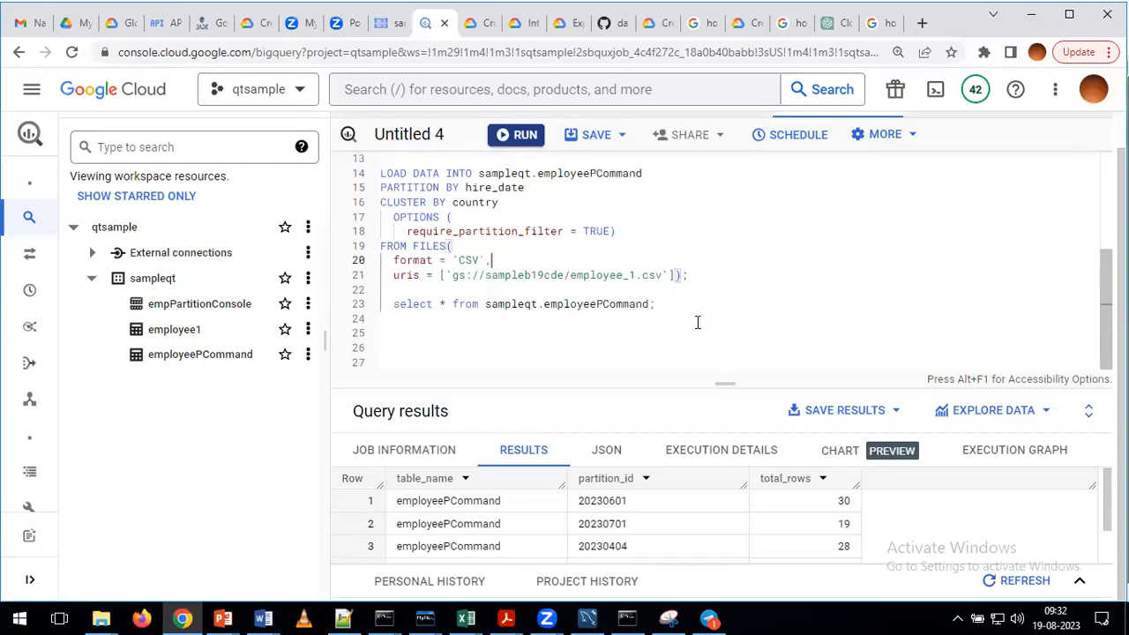
# - Review the require_partition_filter = TRUE option and the select query on employeePCommand
pyautogui.click(650, 305)
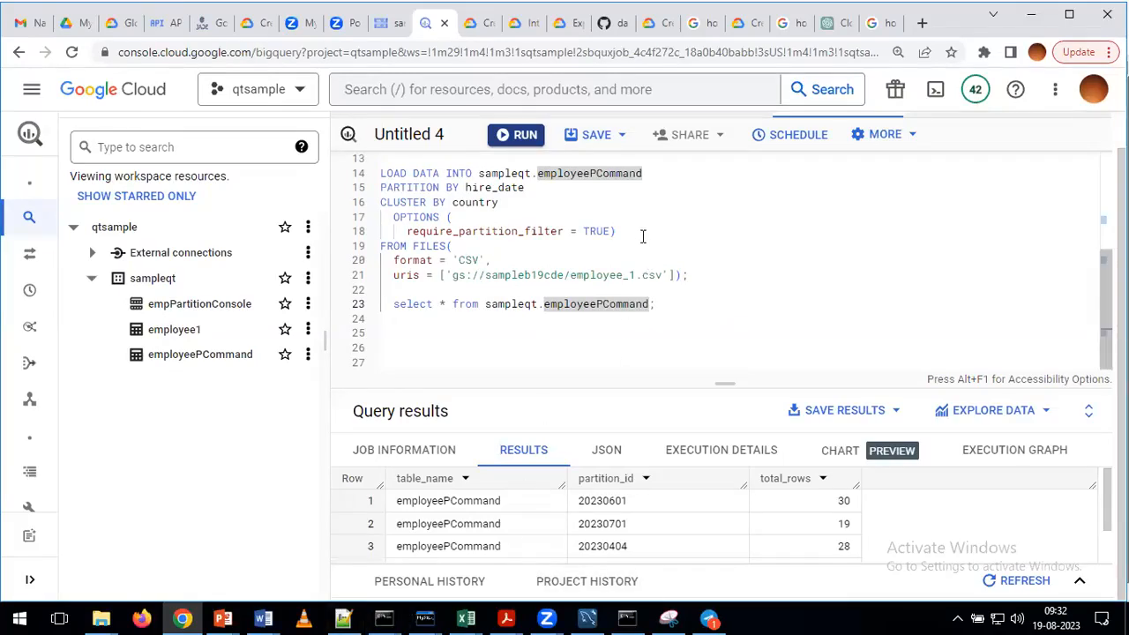
pyautogui.moveTo(631, 232); pyautogui.dragTo(407, 237)
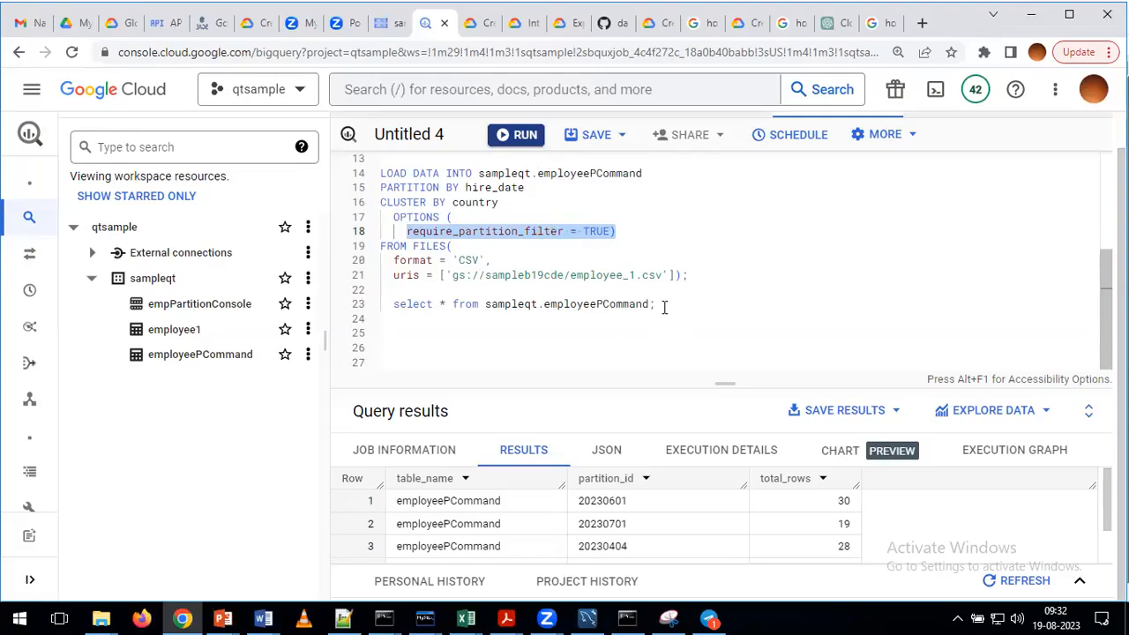
pyautogui.moveTo(653, 305); pyautogui.dragTo(391, 307)
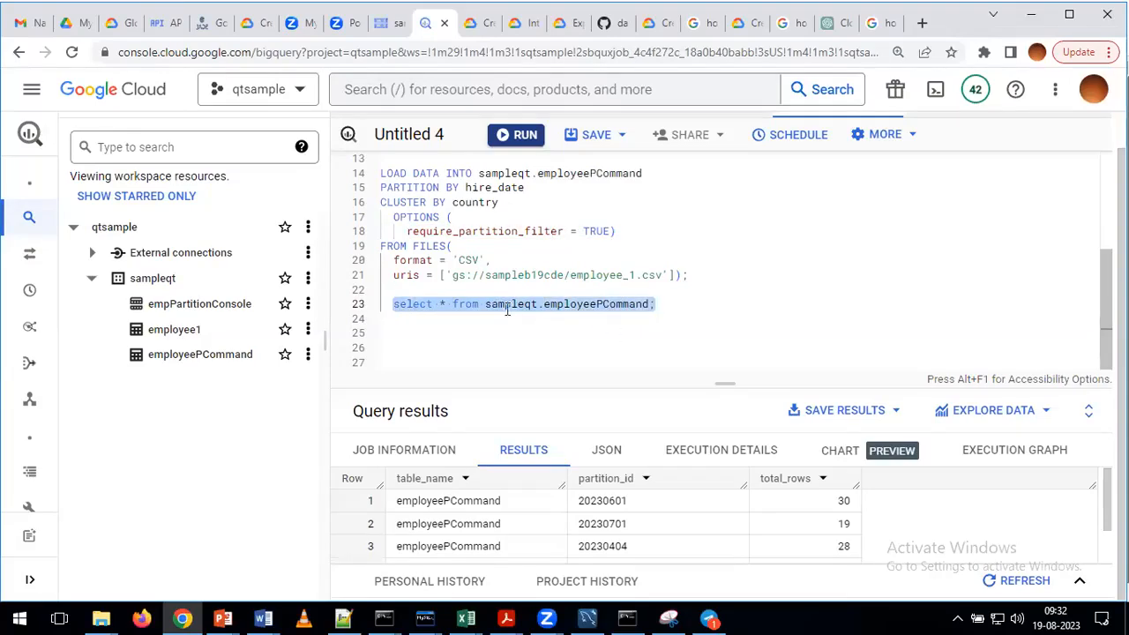
pyautogui.click(682, 304)
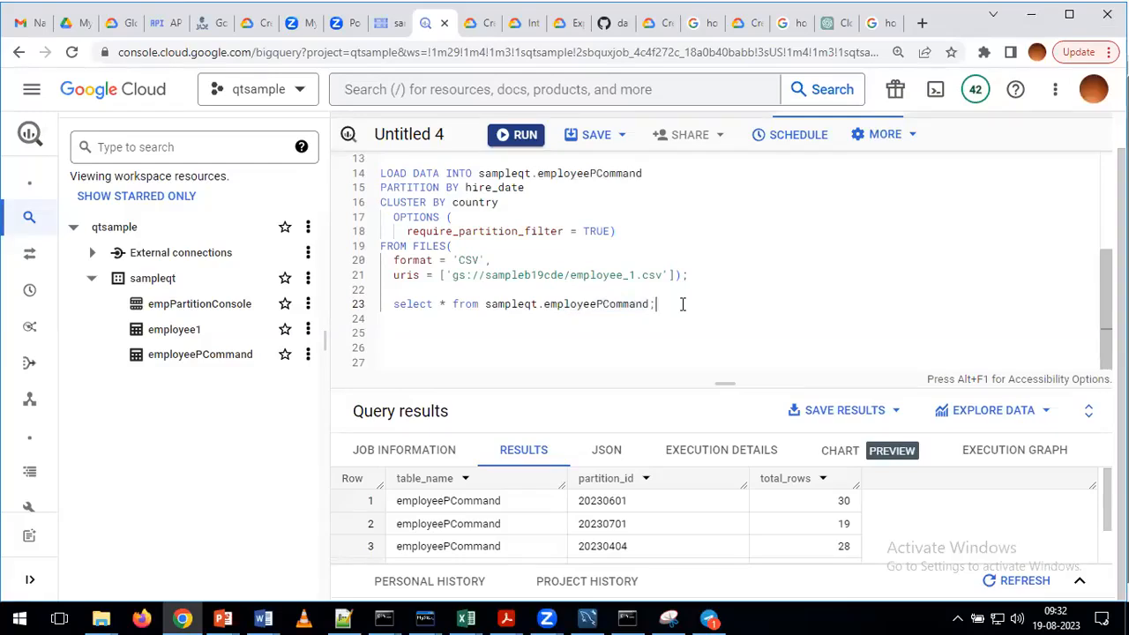
# - Review the whole LOAD DATA command and its PARTITION BY hire_date line
pyautogui.moveTo(691, 277); pyautogui.dragTo(380, 174)
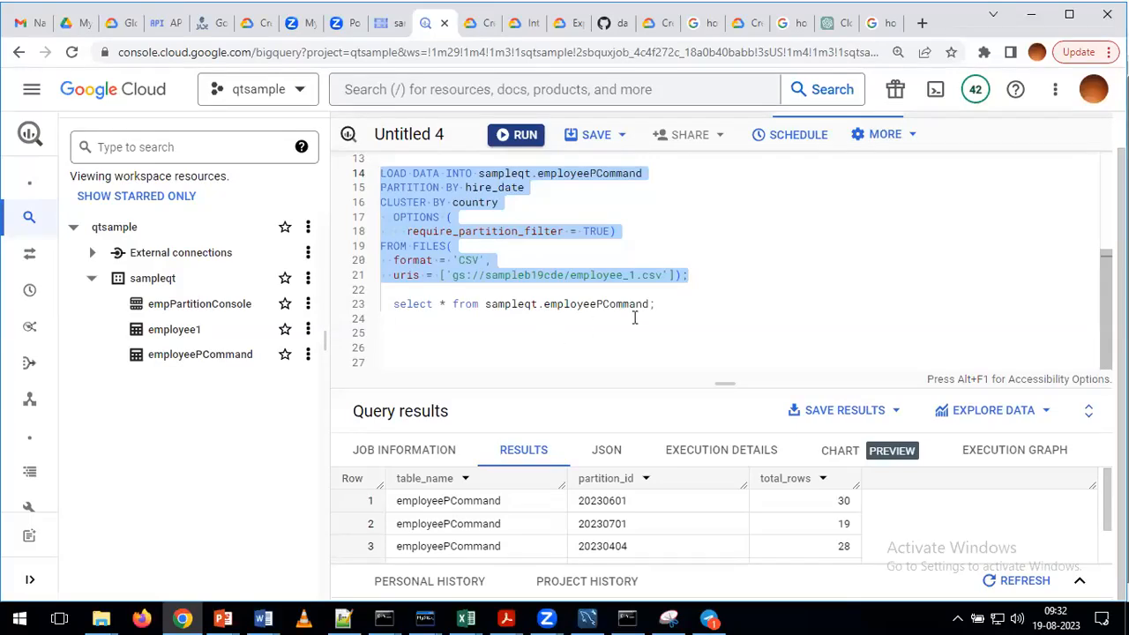
pyautogui.click(681, 310)
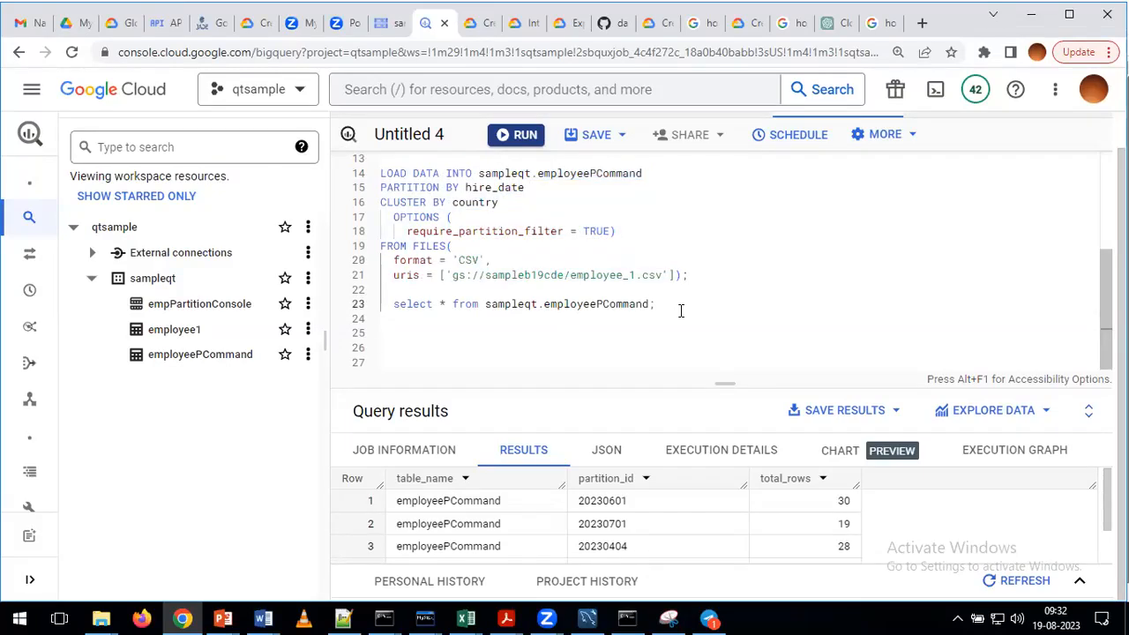
pyautogui.moveTo(695, 275); pyautogui.dragTo(379, 175)
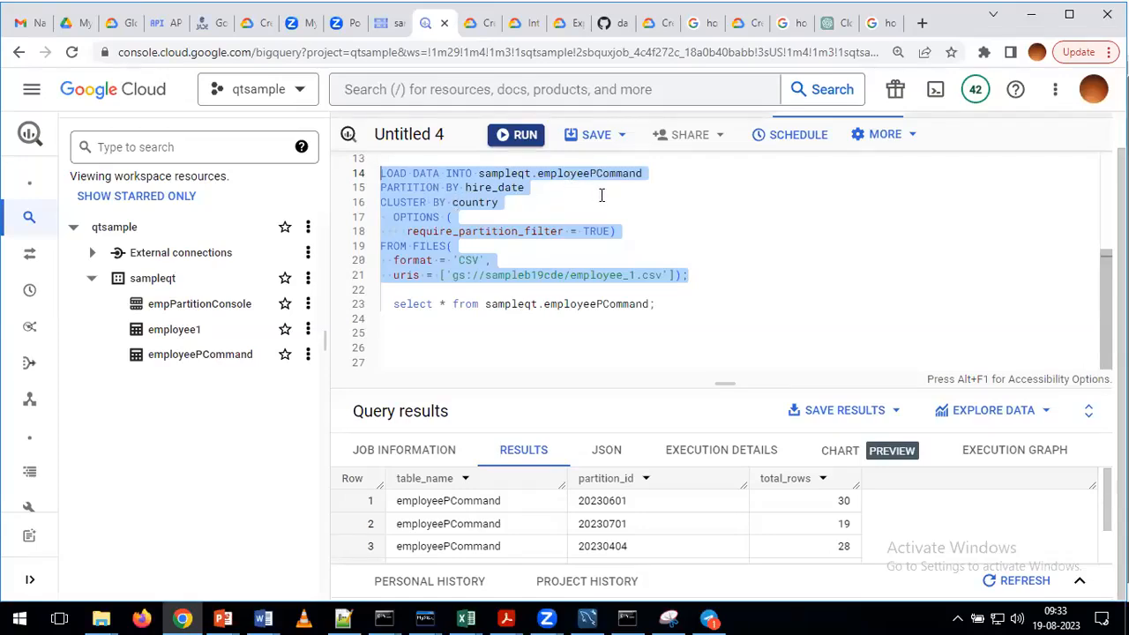
pyautogui.click(672, 310)
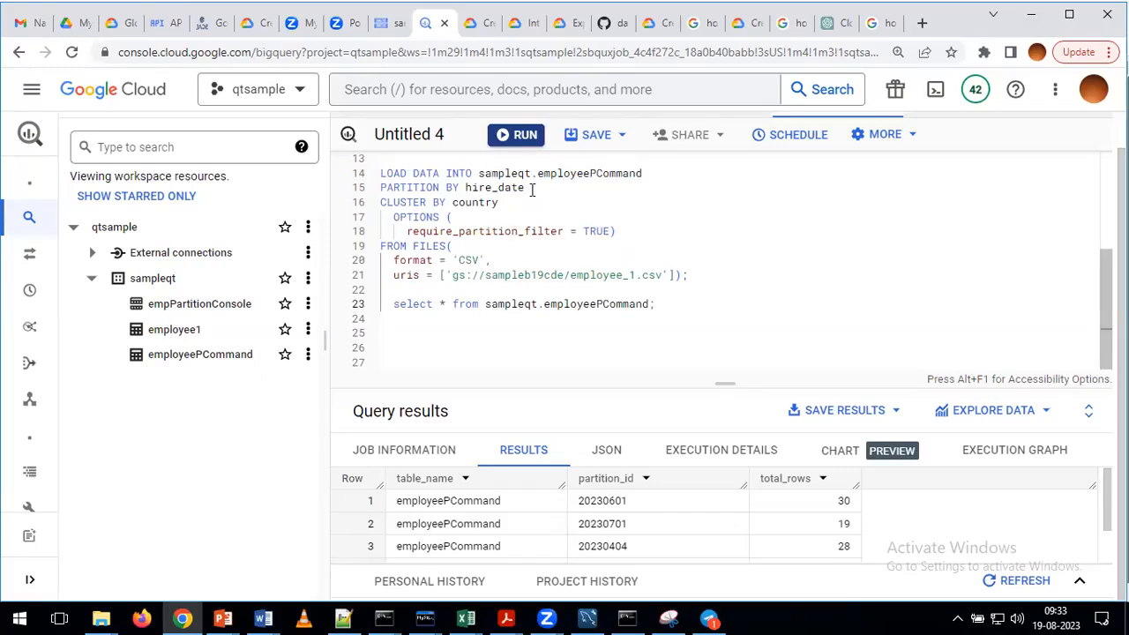
pyautogui.moveTo(529, 188); pyautogui.dragTo(412, 194)
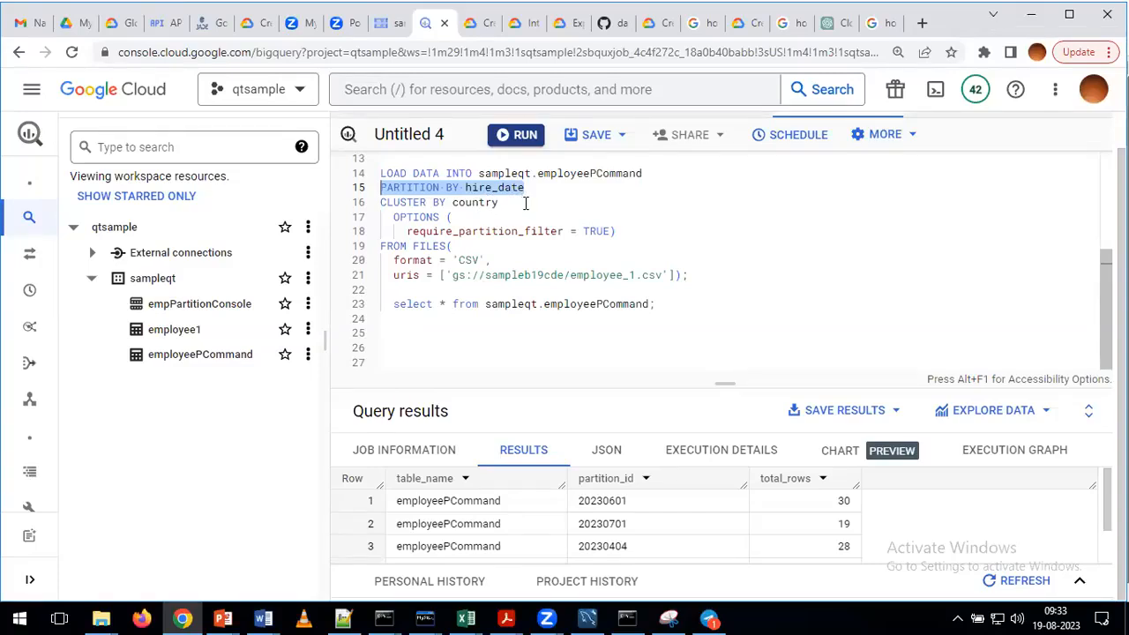
# - Copy sampleqt.INFORMATION_SCHEMA.PARTITIONS from the partitions query onto a new line between that query and the empPartitionConole note
pyautogui.click(694, 310)
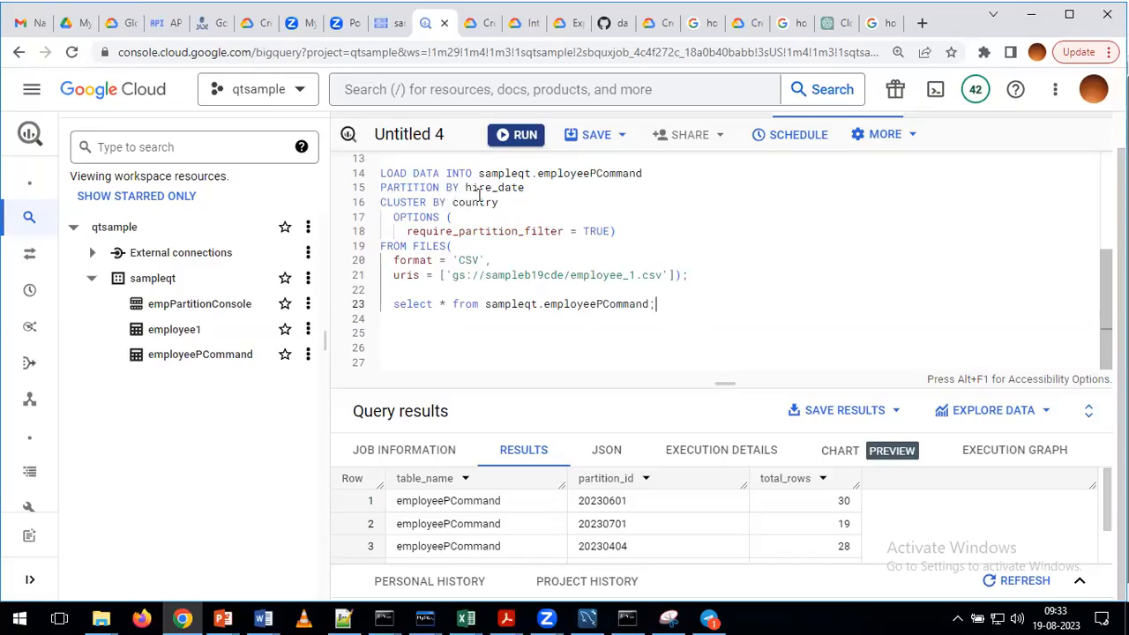
pyautogui.click(679, 320)
pyautogui.scroll(3, 679, 308)
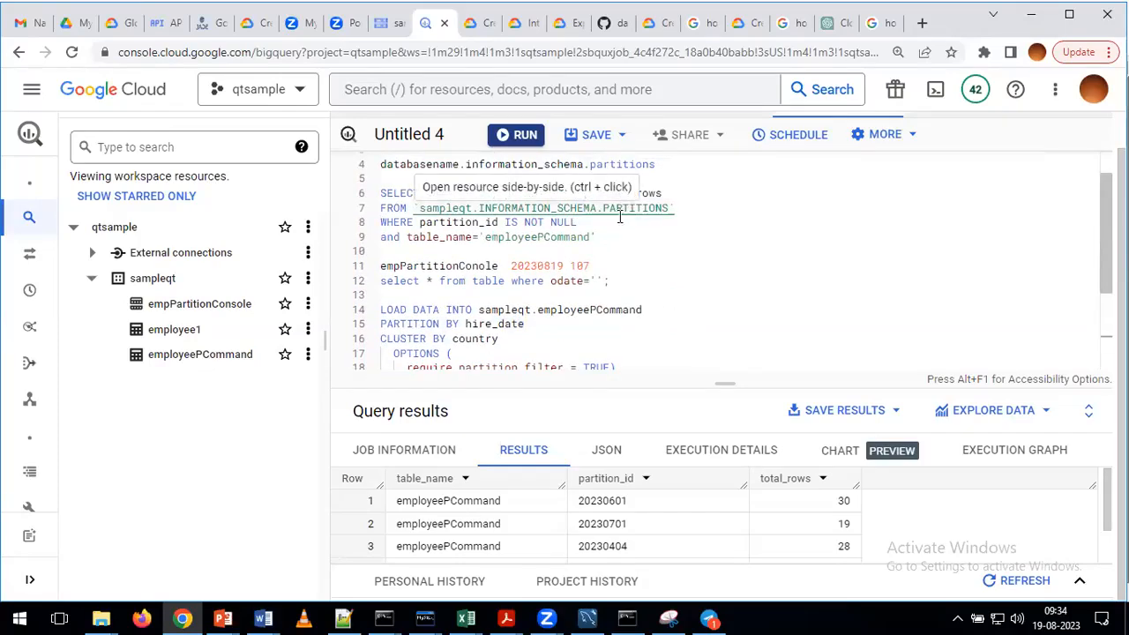
pyautogui.moveTo(670, 208); pyautogui.dragTo(421, 211)
pyautogui.hotkey('ctrl', 'c')
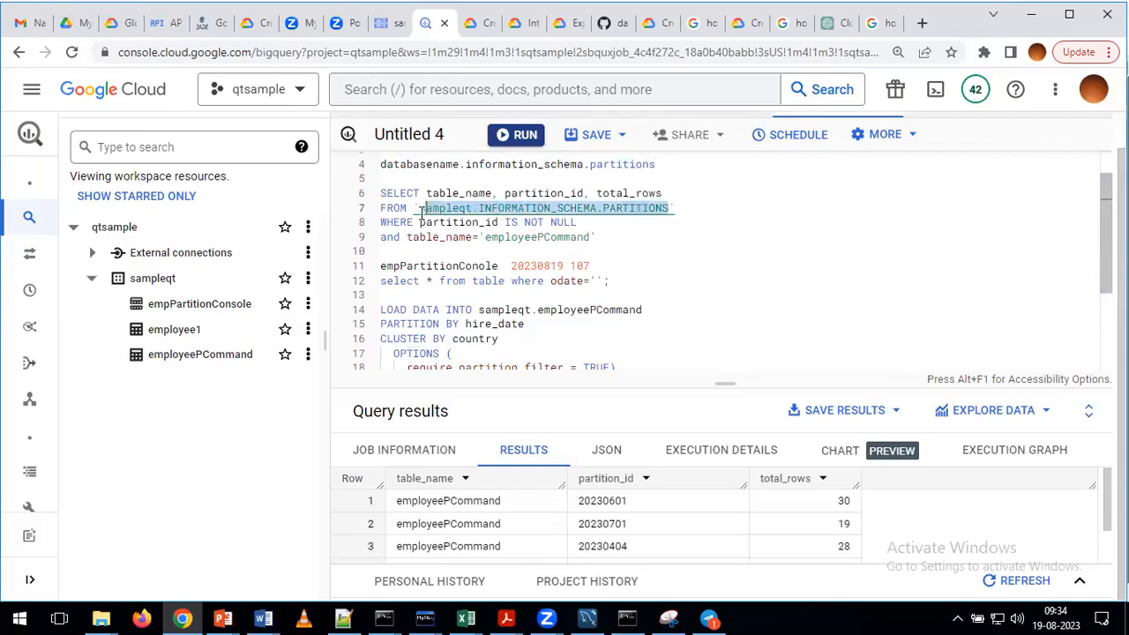
pyautogui.click(618, 251)
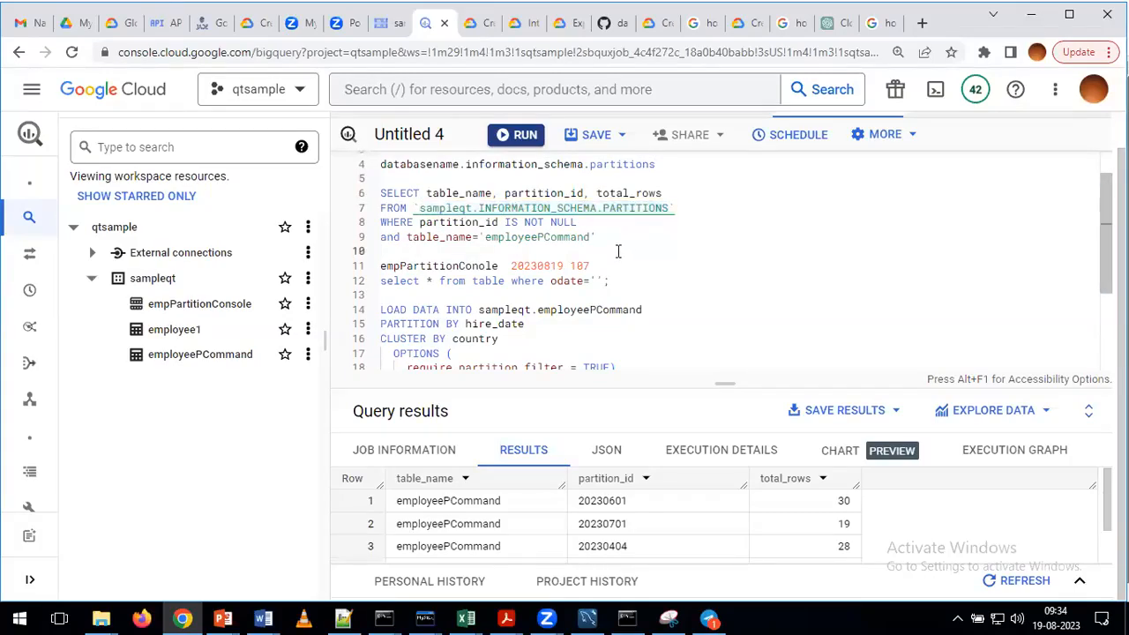
pyautogui.press('Return')
pyautogui.press('Return')
pyautogui.hotkey('ctrl', 'v')
# - Change the copied reference to sampleqt.INFORMATION_SCHEMA.columns and add select * from on the line above it
pyautogui.press('BackSpace')
pyautogui.press('BackSpace')
pyautogui.press('BackSpace')
pyautogui.press('BackSpace')
pyautogui.press('BackSpace')
pyautogui.press('BackSpace')
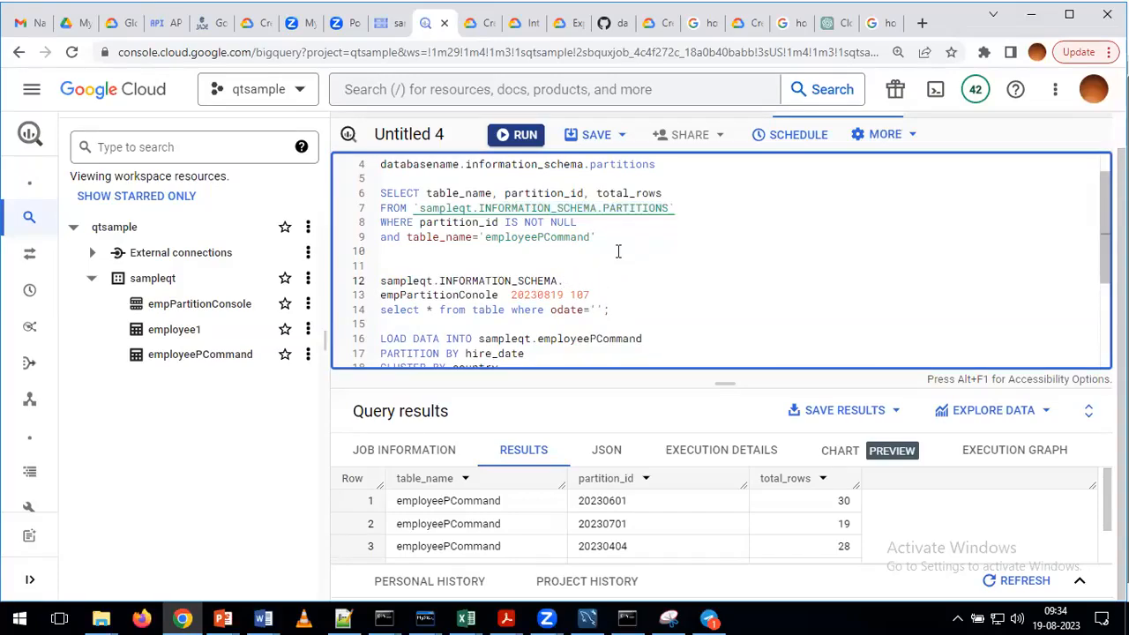
pyautogui.write('columns')
pyautogui.press('Return')
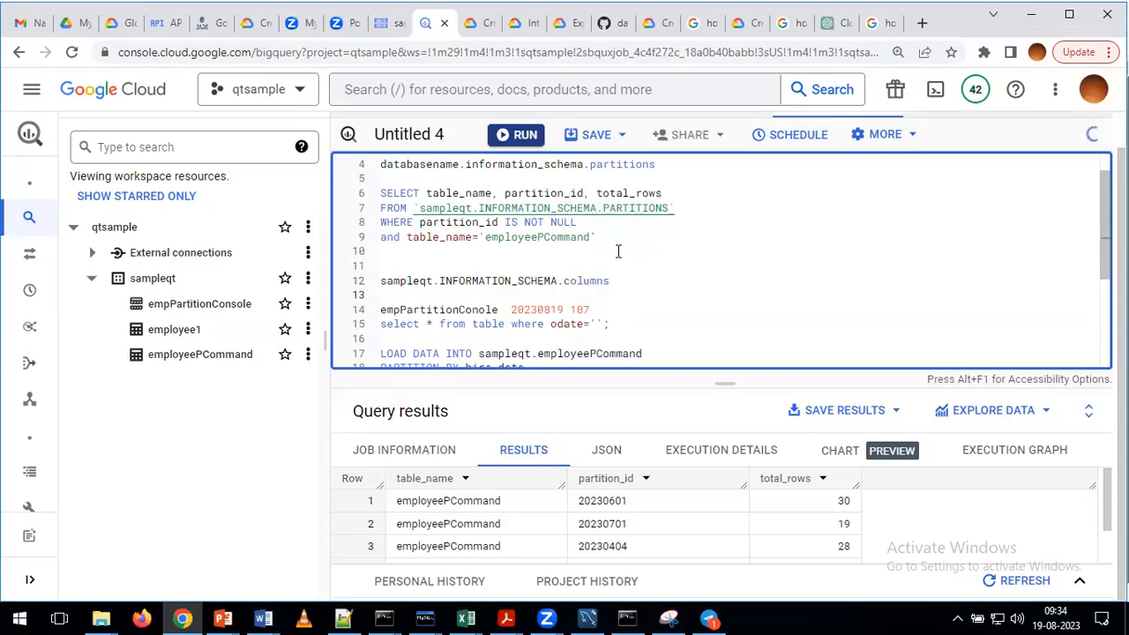
pyautogui.press('Up')
pyautogui.press('Up')
pyautogui.write('select * from')
# - Add a where clause below the columns reference, reusing the table_name='employeePCommand' condition from the partitions query
pyautogui.moveTo(598, 236); pyautogui.dragTo(408, 238)
pyautogui.hotkey('ctrl', 'c')
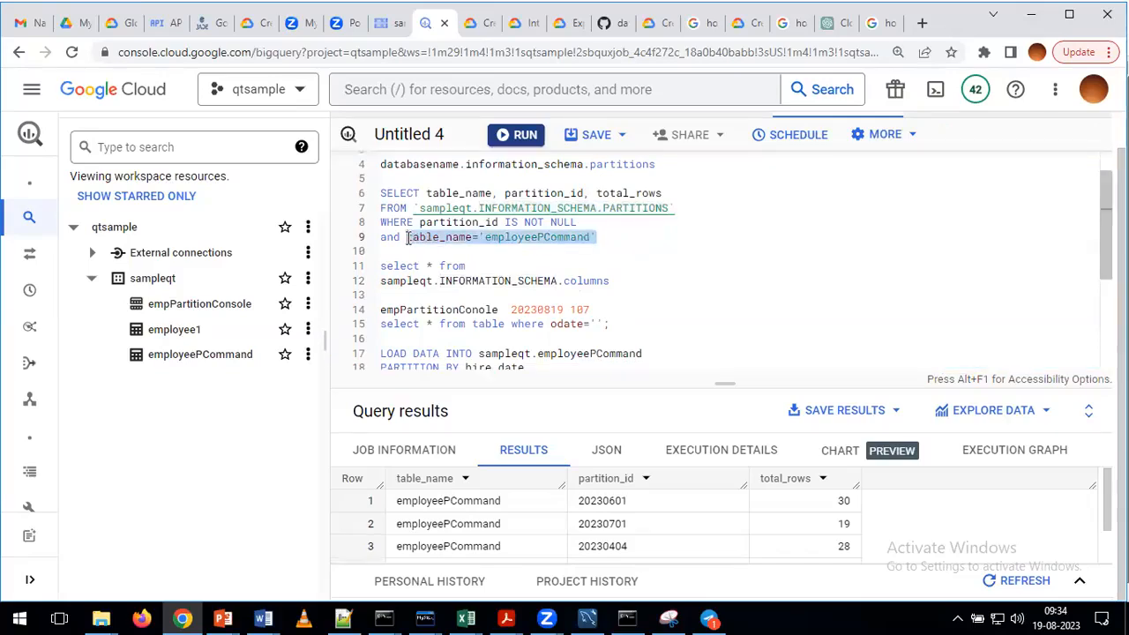
pyautogui.click(619, 280)
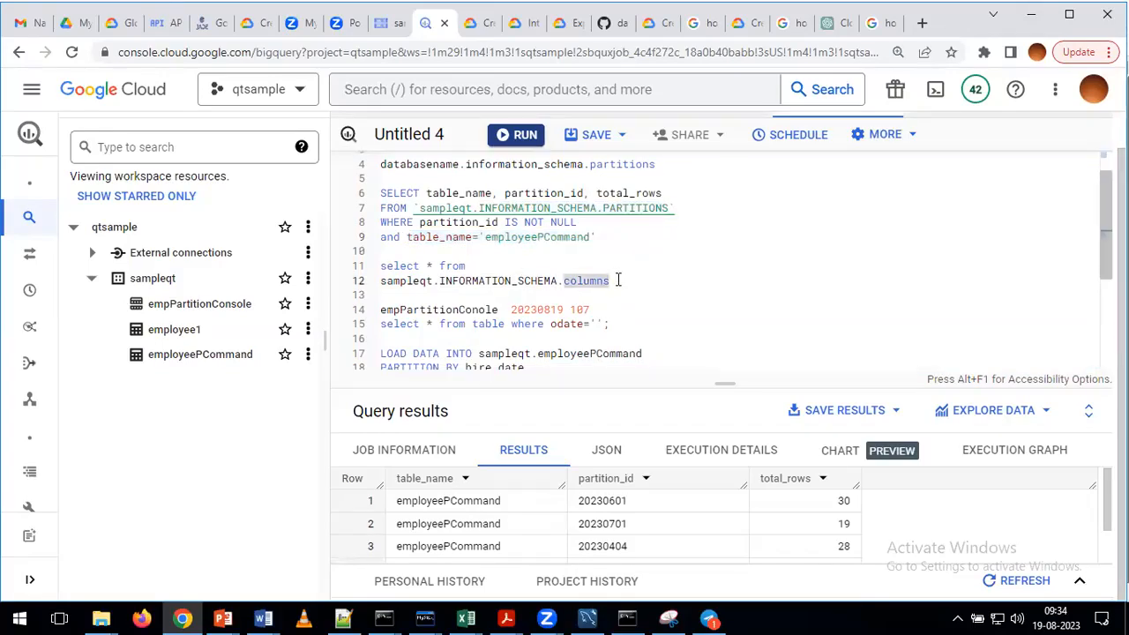
pyautogui.press('Return')
pyautogui.write('wh')
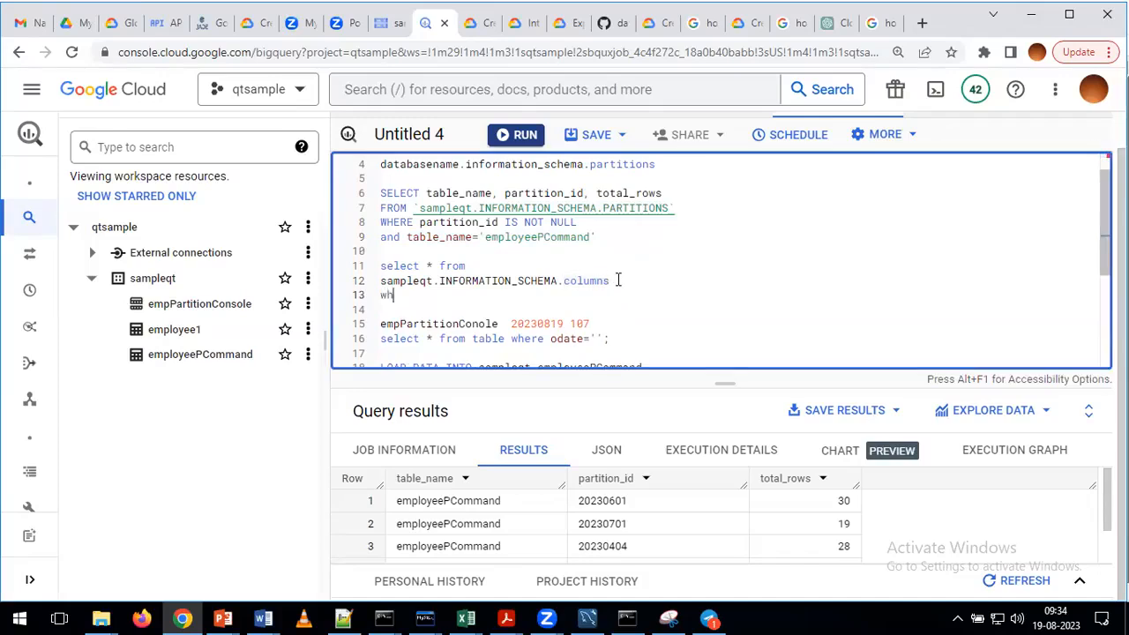
pyautogui.write('ere table')
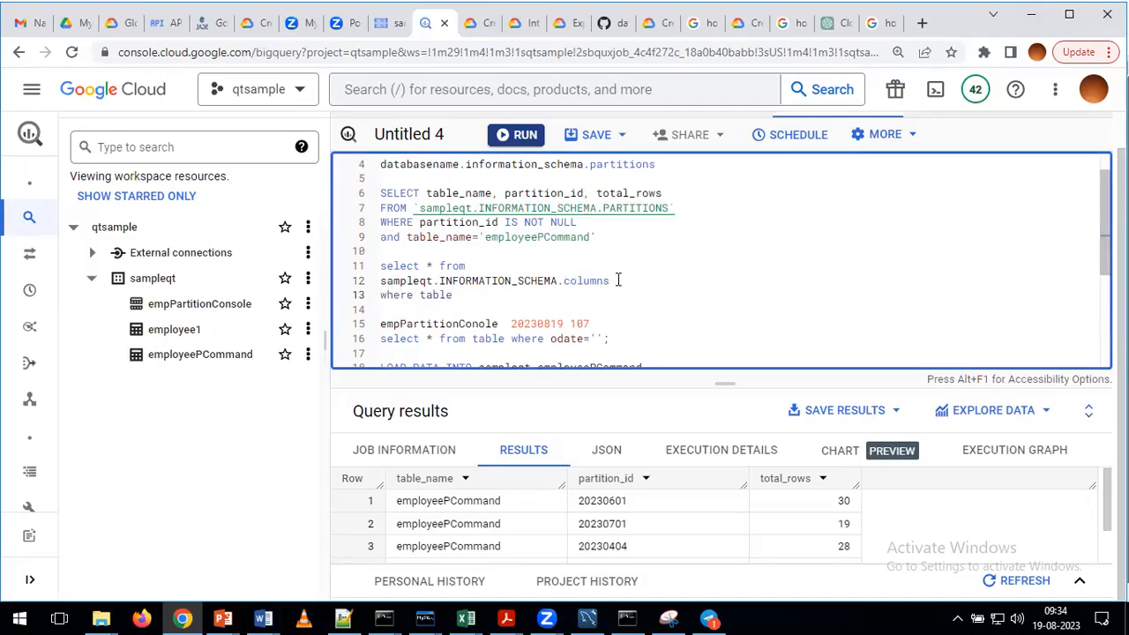
pyautogui.write("_name='")
pyautogui.hotkey('ctrl', 'v')
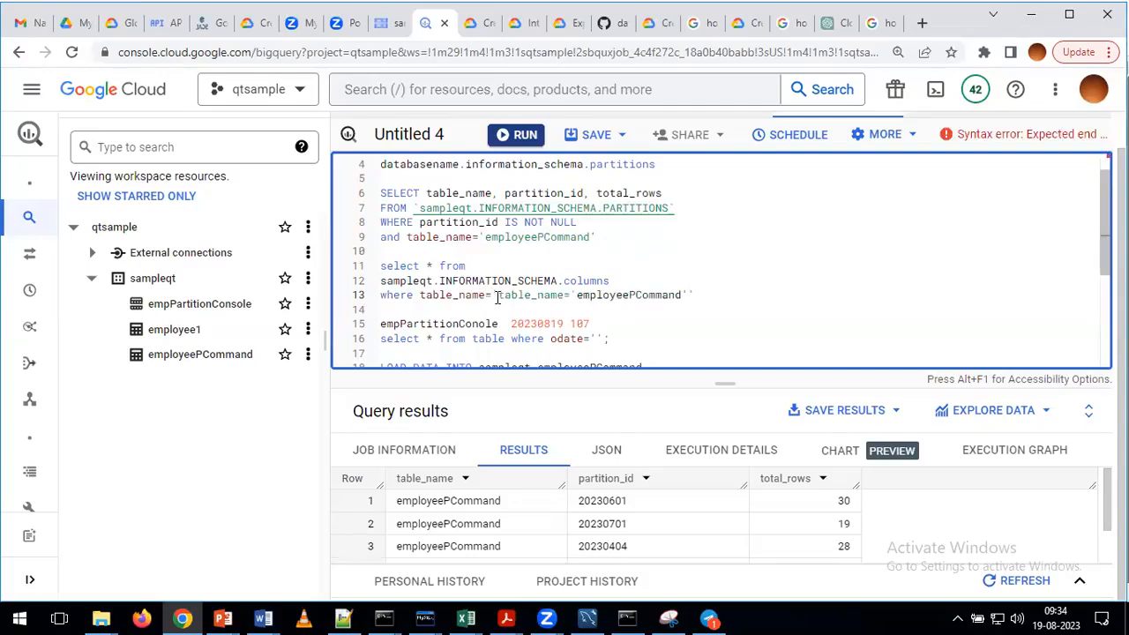
# - Remove the duplicate table_name= and the stray quotes from the where clause, and run only the INFORMATION_SCHEMA.columns query
pyautogui.moveTo(493, 295); pyautogui.dragTo(420, 296)
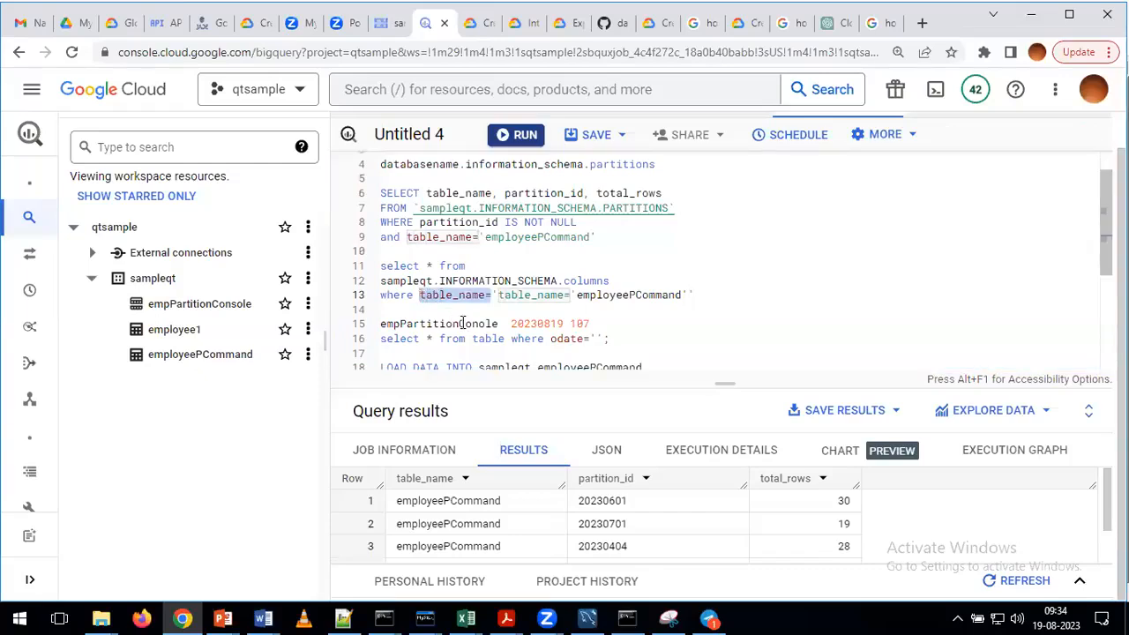
pyautogui.press('BackSpace')
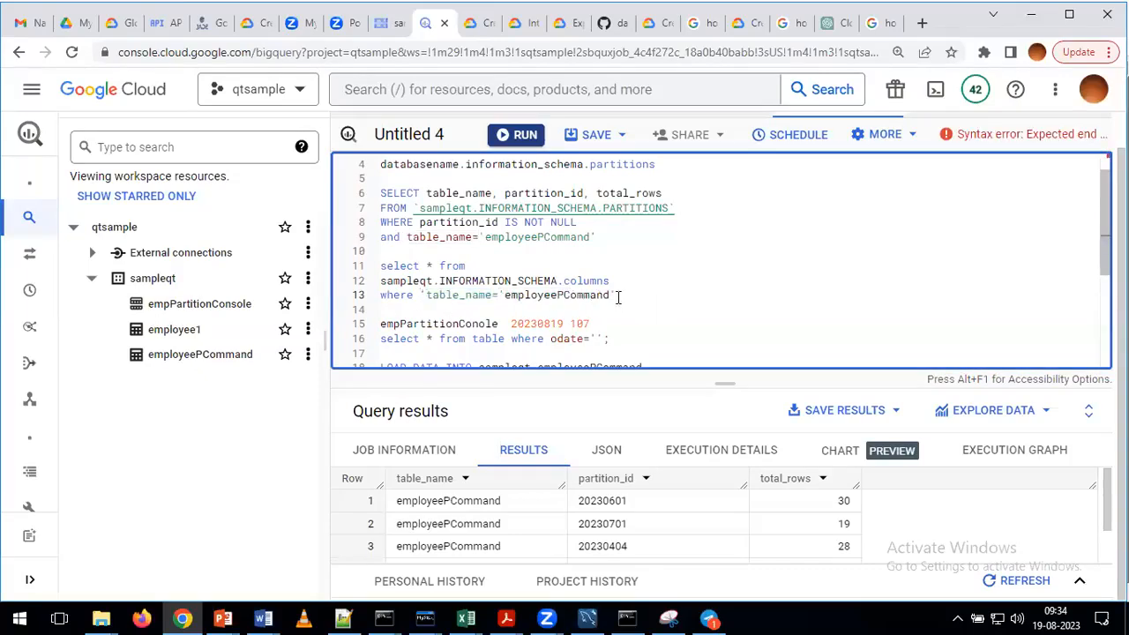
pyautogui.click(623, 297)
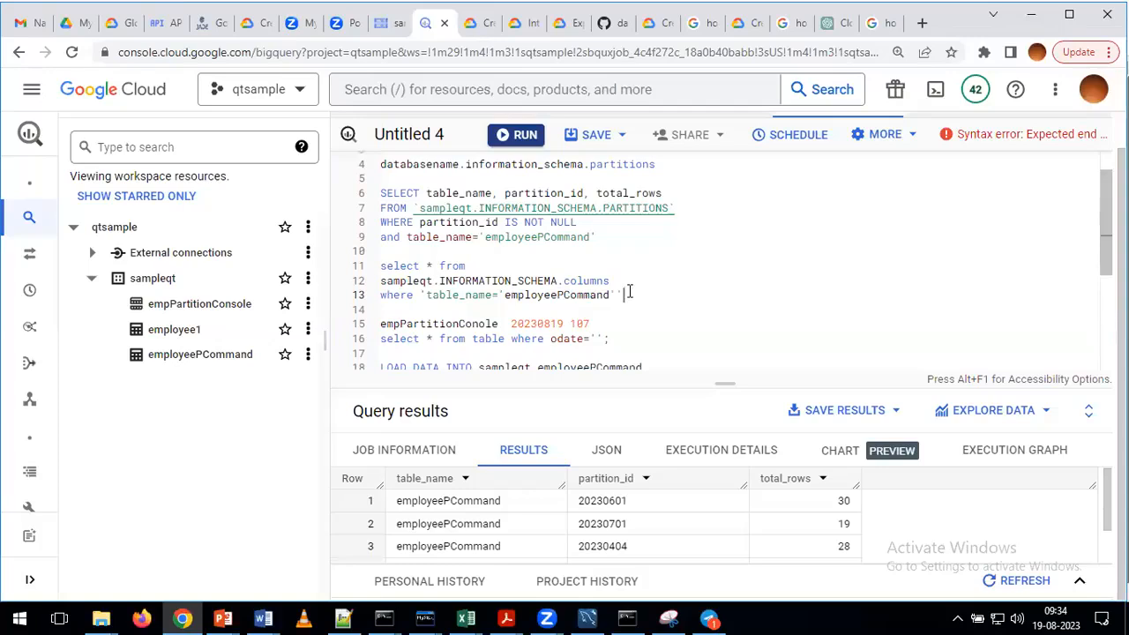
pyautogui.moveTo(608, 296); pyautogui.dragTo(427, 294)
pyautogui.click(429, 297)
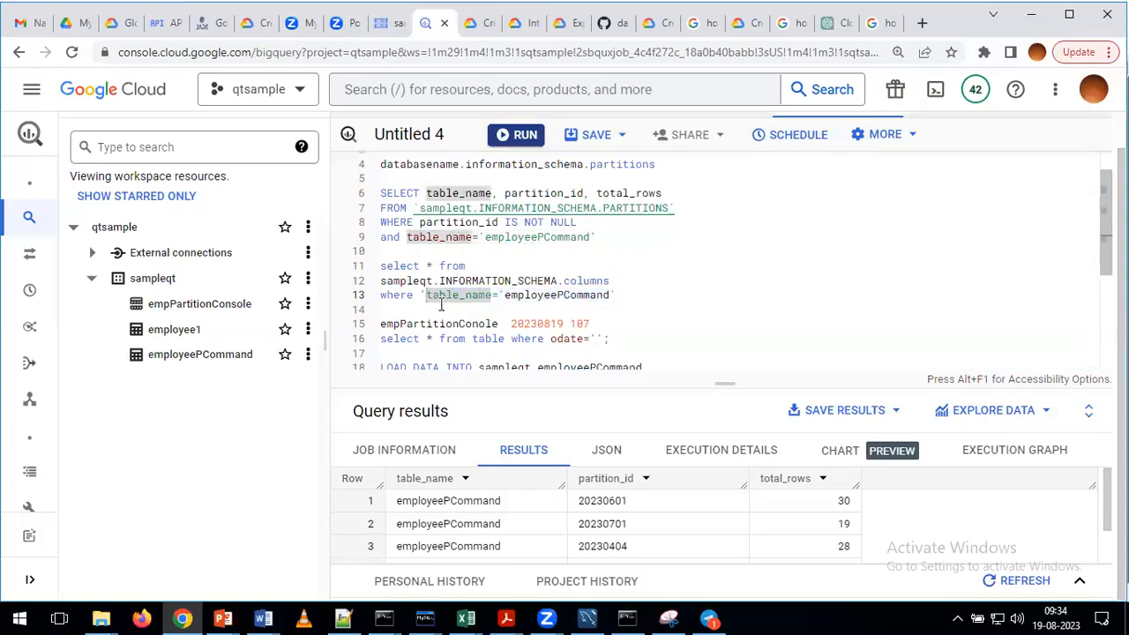
pyautogui.press('BackSpace')
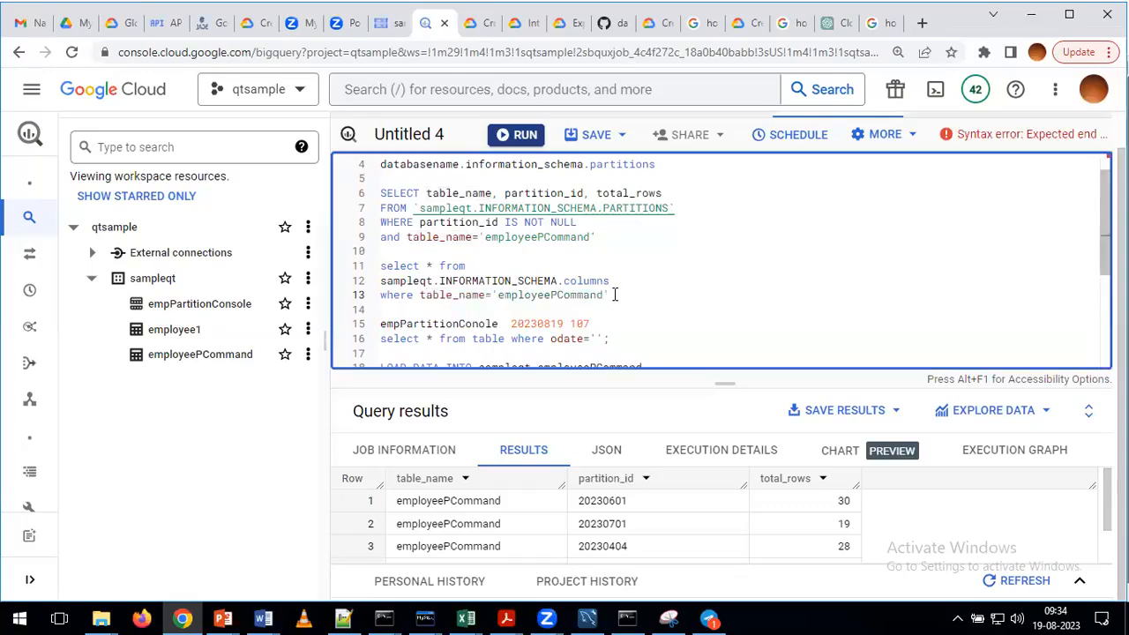
pyautogui.keyDown('shift'); pyautogui.click(385, 267); pyautogui.keyUp('shift')
pyautogui.click(510, 141)
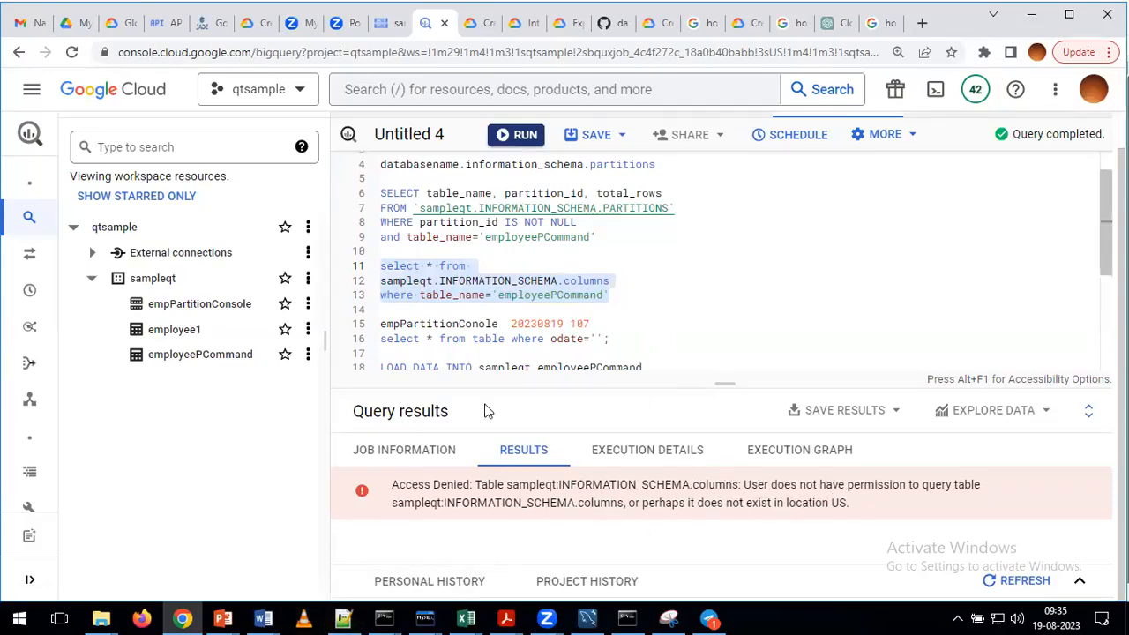
# - Switch to Notepad++ and copy the INFORMATION_SCHEMA.COLUMNS query for employeePCommand under note 6 of the new 53 file
pyautogui.hotkey('alt', 'Tab')
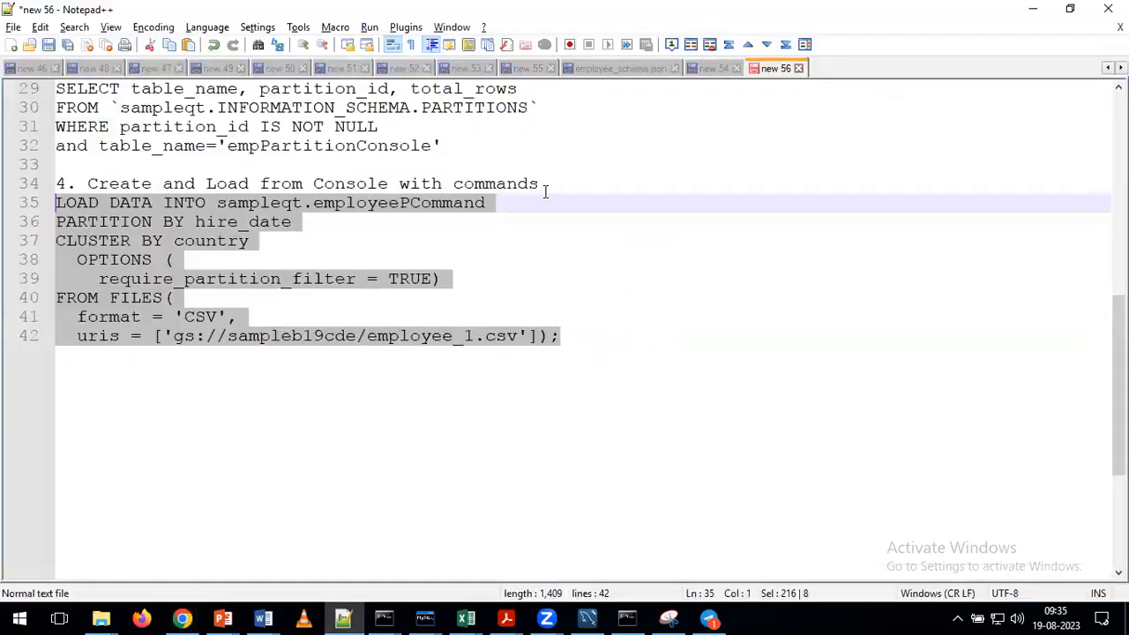
pyautogui.click(461, 70)
pyautogui.scroll(-14, 458, 480)
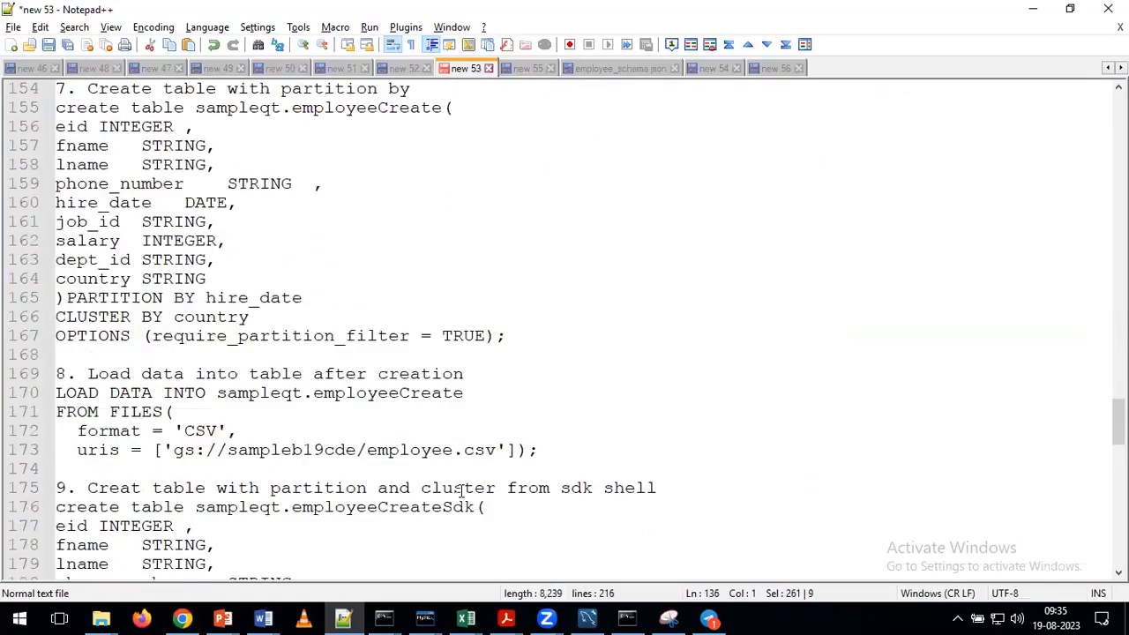
pyautogui.scroll(-7, 460, 491)
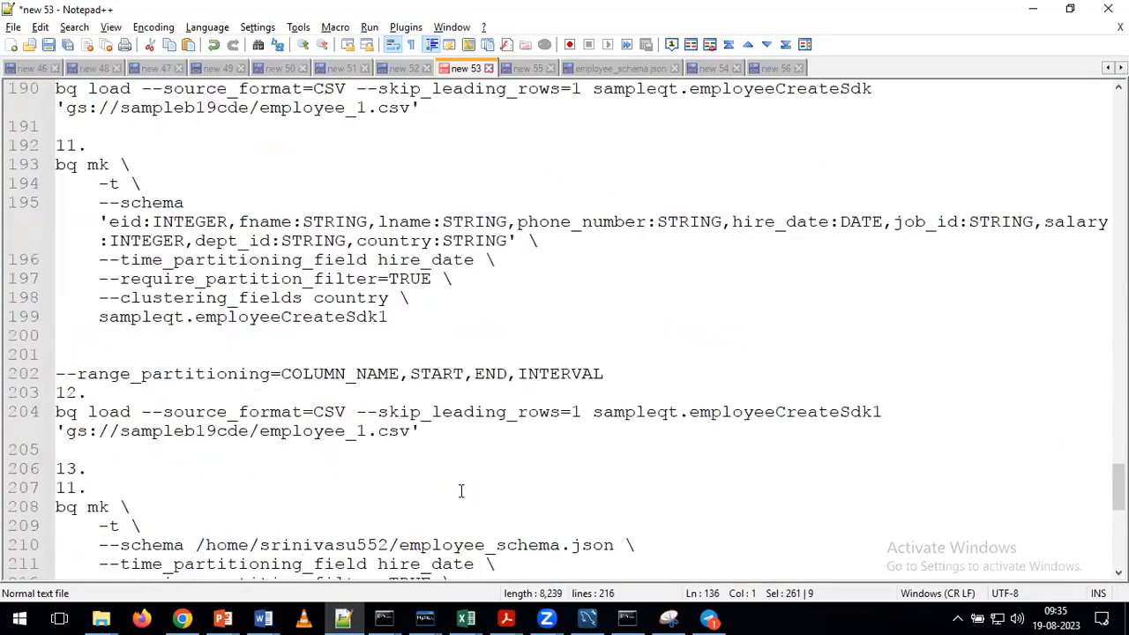
pyautogui.scroll(-4, 460, 490)
pyautogui.scroll(4, 461, 491)
pyautogui.scroll(4, 461, 490)
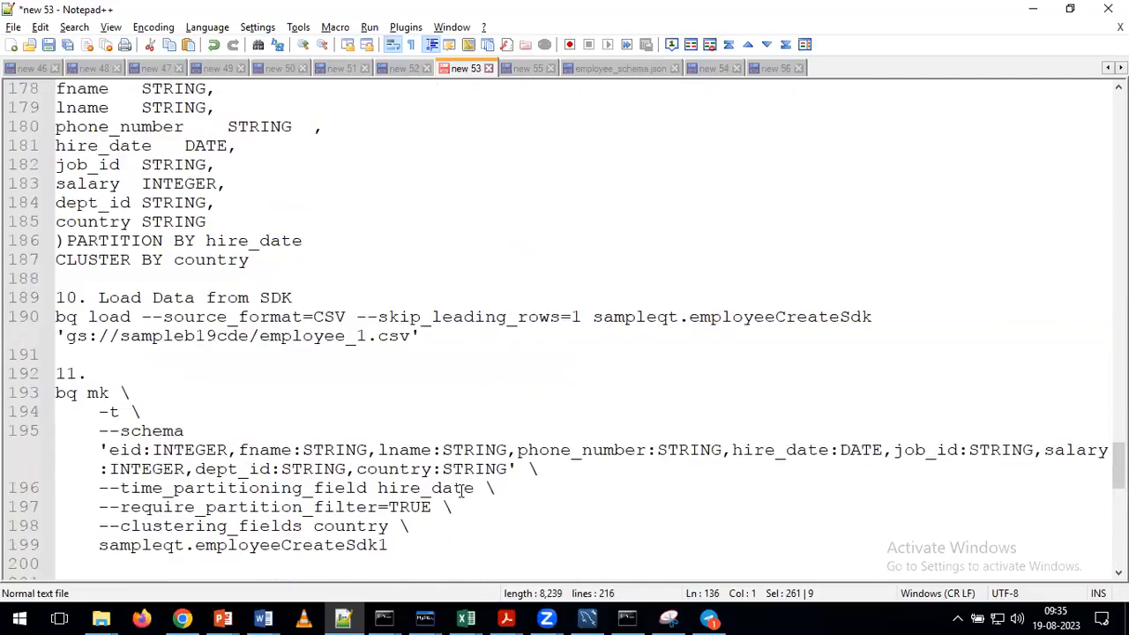
pyautogui.scroll(11, 460, 490)
pyautogui.scroll(6, 461, 491)
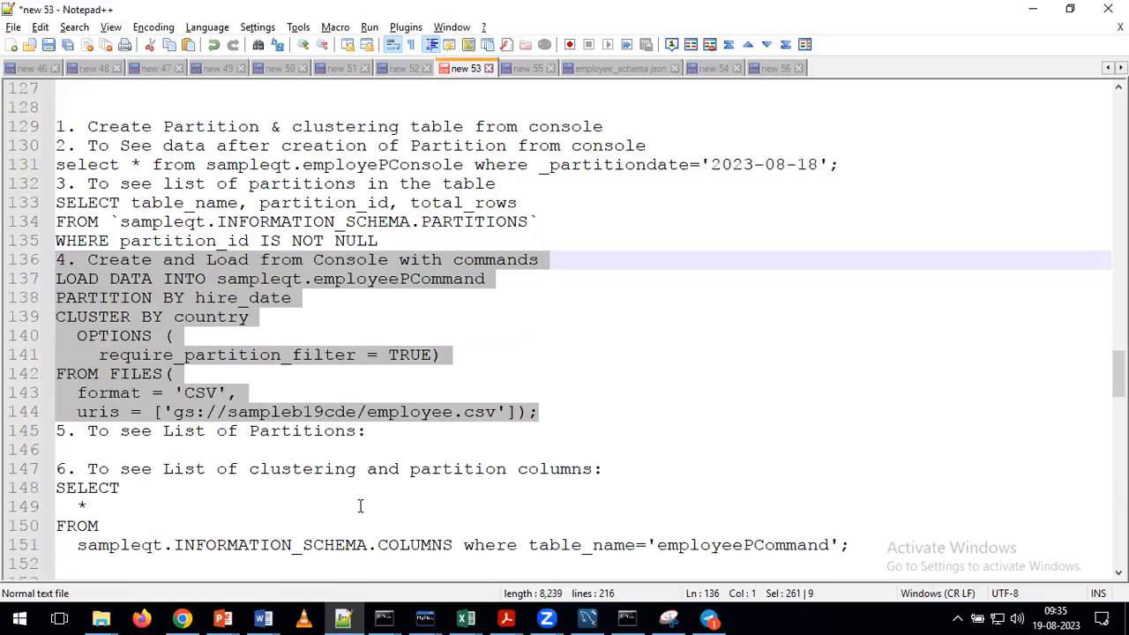
pyautogui.scroll(-2, 375, 514)
pyautogui.moveTo(839, 430); pyautogui.dragTo(46, 389)
pyautogui.hotkey('ctrl', 'c')
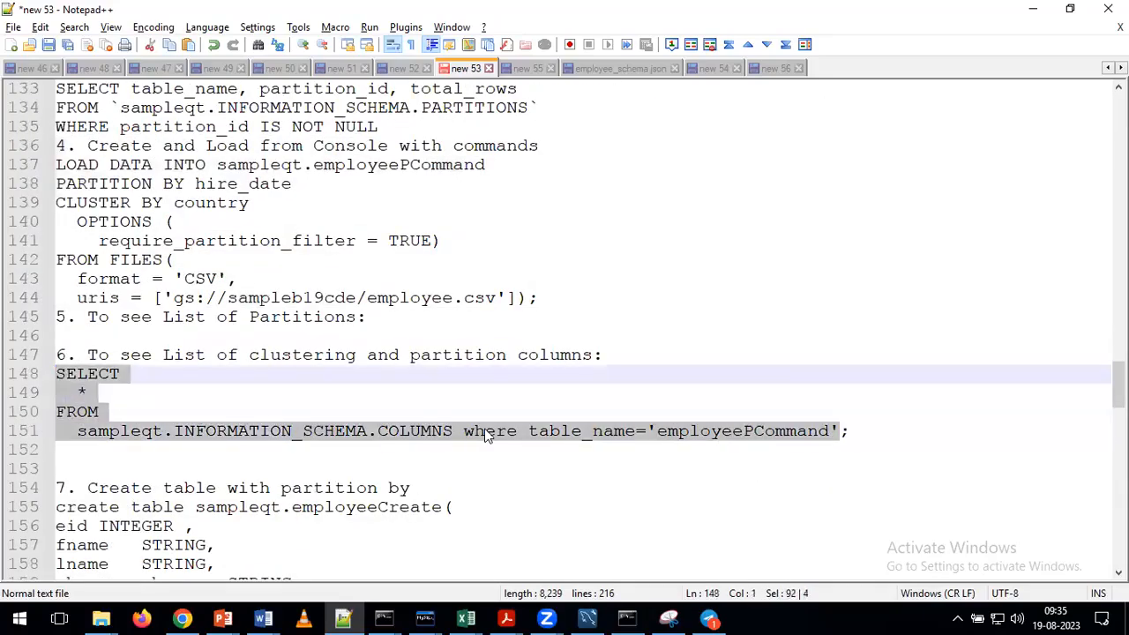
# - Switch back to BigQuery and paste the copied INFORMATION_SCHEMA.COLUMNS query below the lowercase columns query
pyautogui.hotkey('alt', 'Tab')
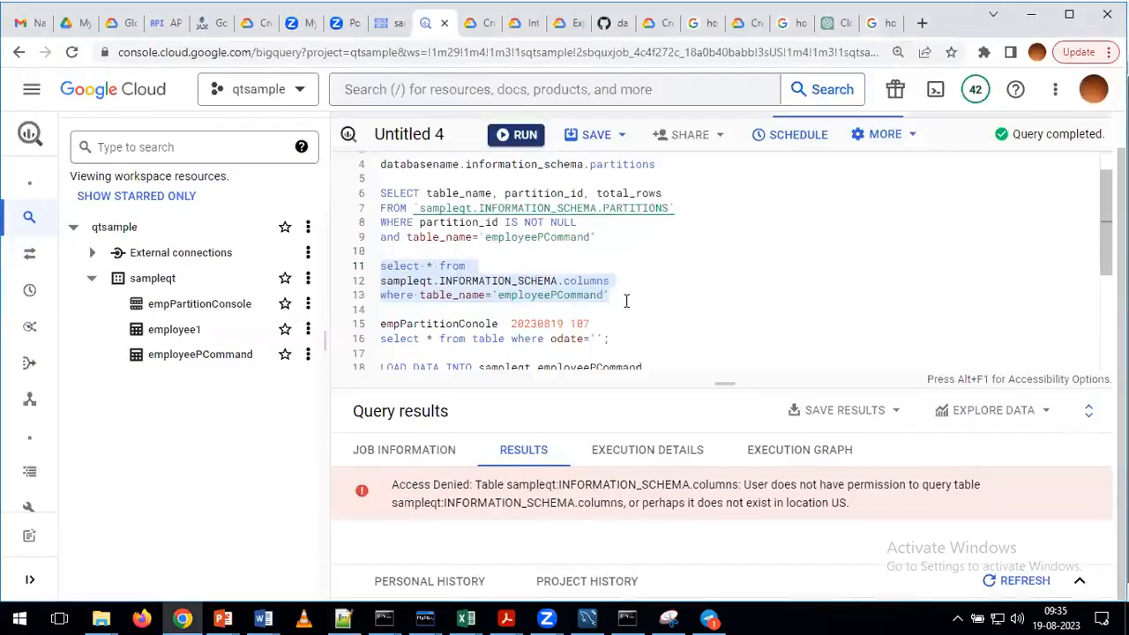
pyautogui.click(626, 302)
pyautogui.press('Return')
pyautogui.hotkey('ctrl', 'v')
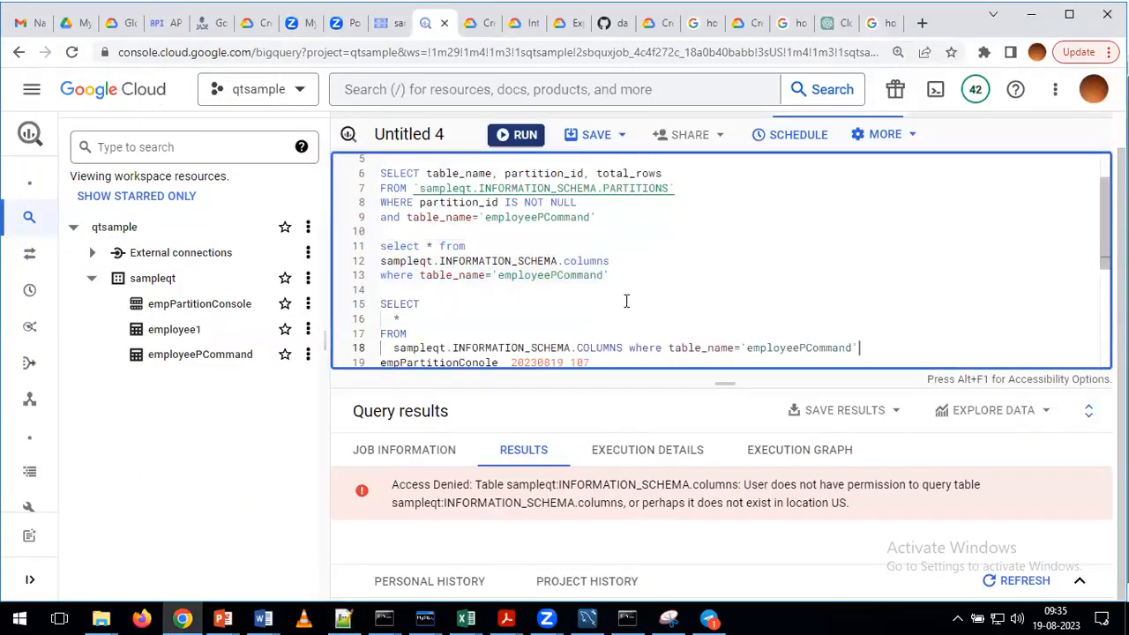
pyautogui.press('Return')
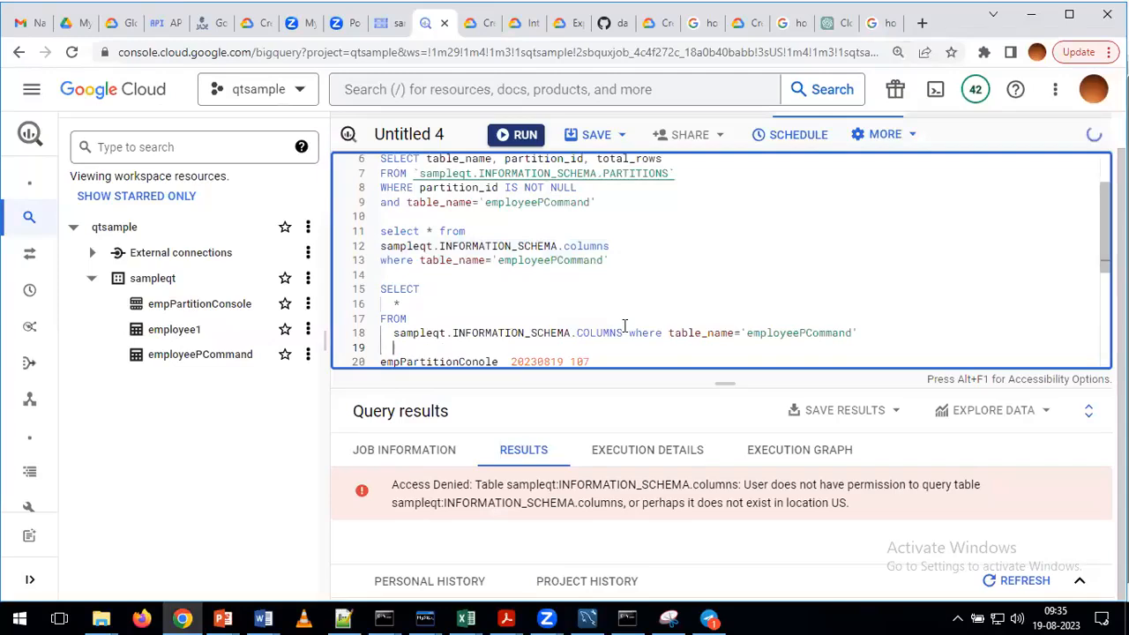
# - Run only the pasted INFORMATION_SCHEMA.COLUMNS query for employeePCommand
pyautogui.scroll(-1, 644, 337)
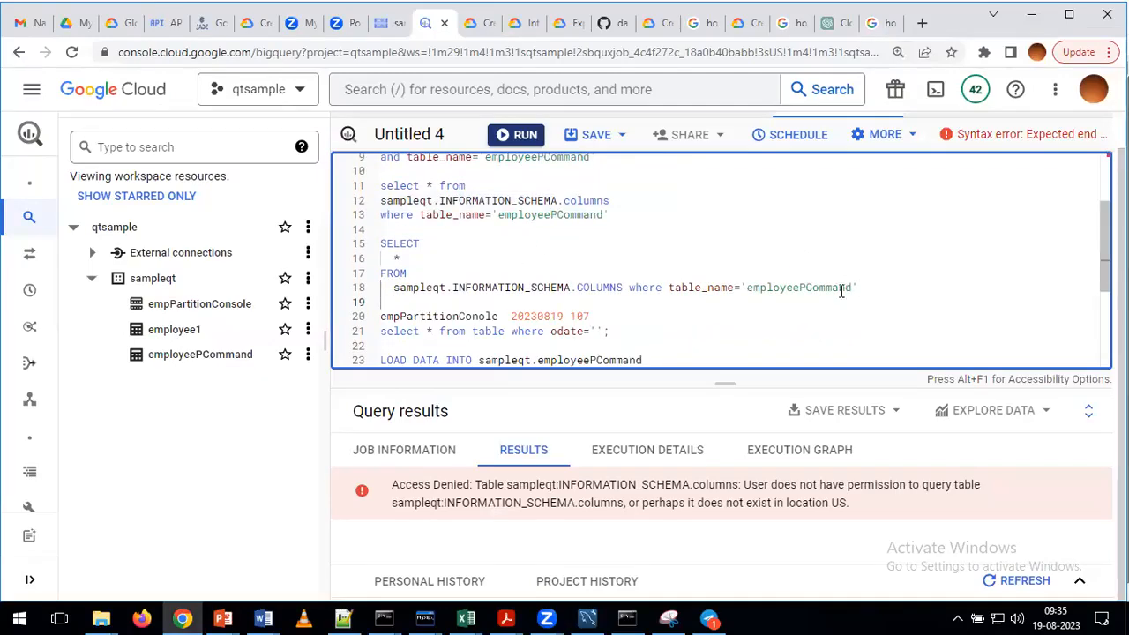
pyautogui.hotkey('shift', 'Up')
pyautogui.hotkey('shift', 'Up')
pyautogui.hotkey('shift', 'Up')
pyautogui.hotkey('shift', 'Up')
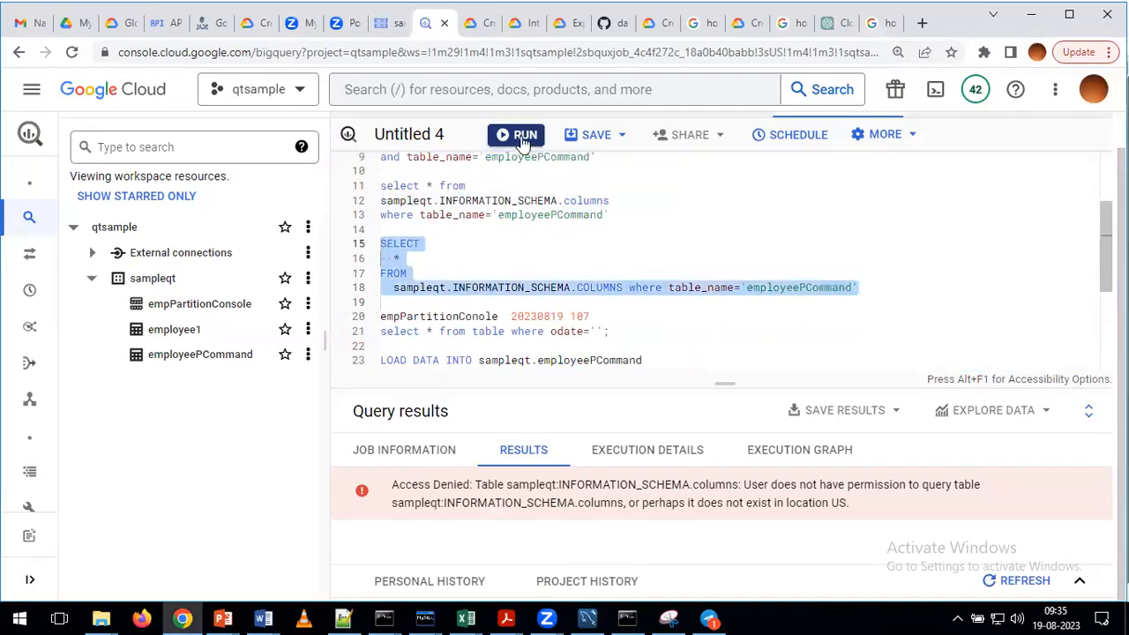
pyautogui.click(520, 139)
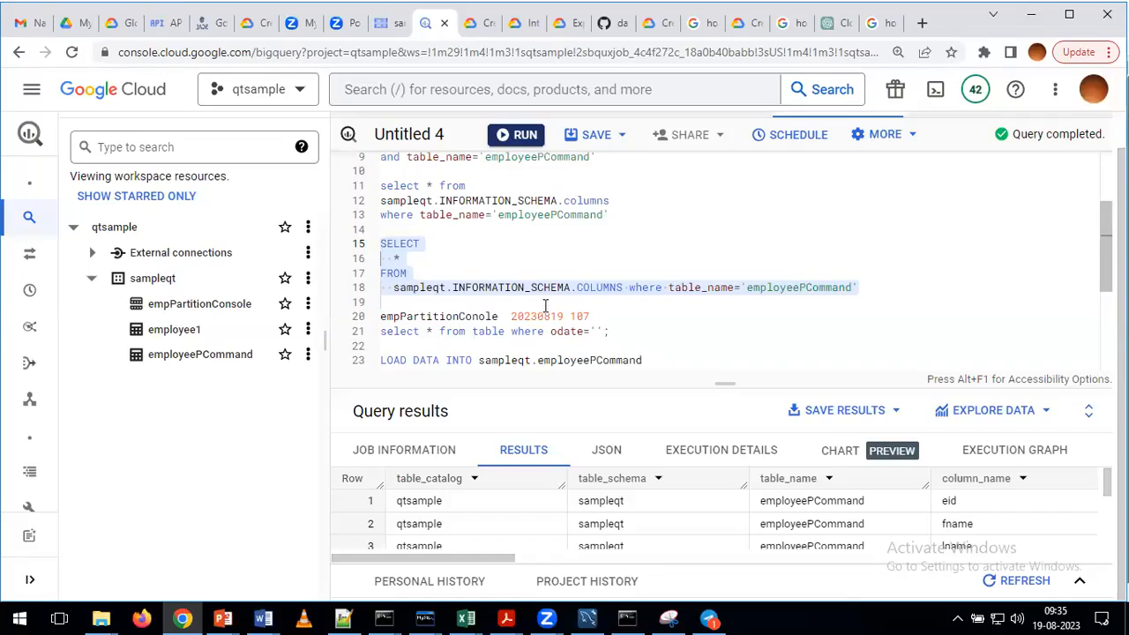
# - Review the COLUMNS query, then enlarge its results and examine data_type, is_partitioning_column and clustering_ordinal_position for each column
pyautogui.click(492, 299)
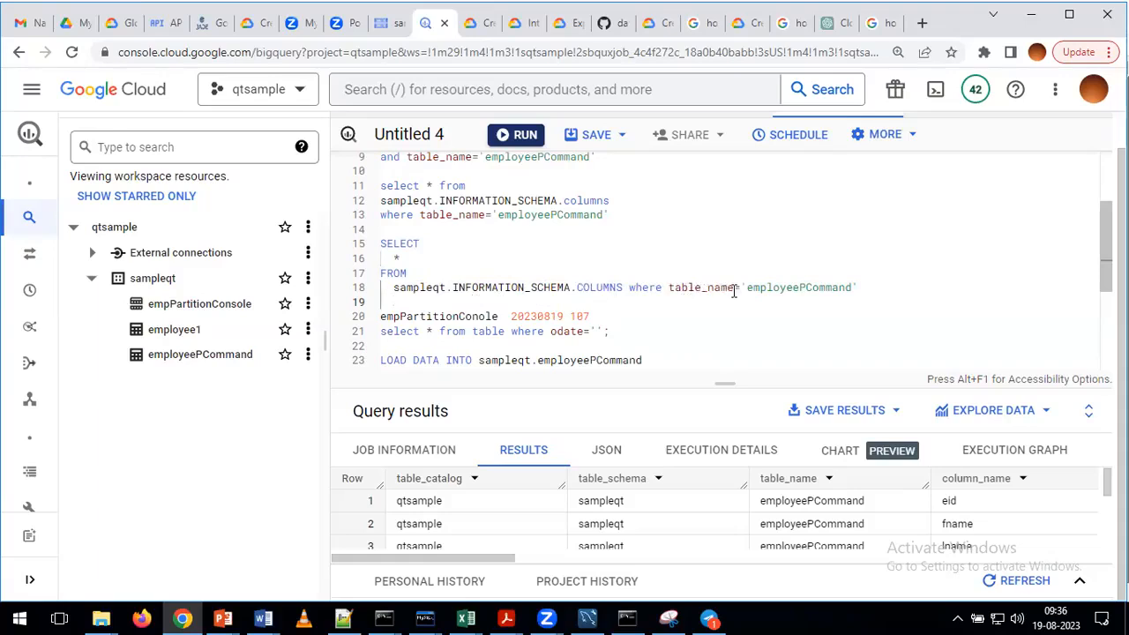
pyautogui.moveTo(863, 287); pyautogui.dragTo(377, 248)
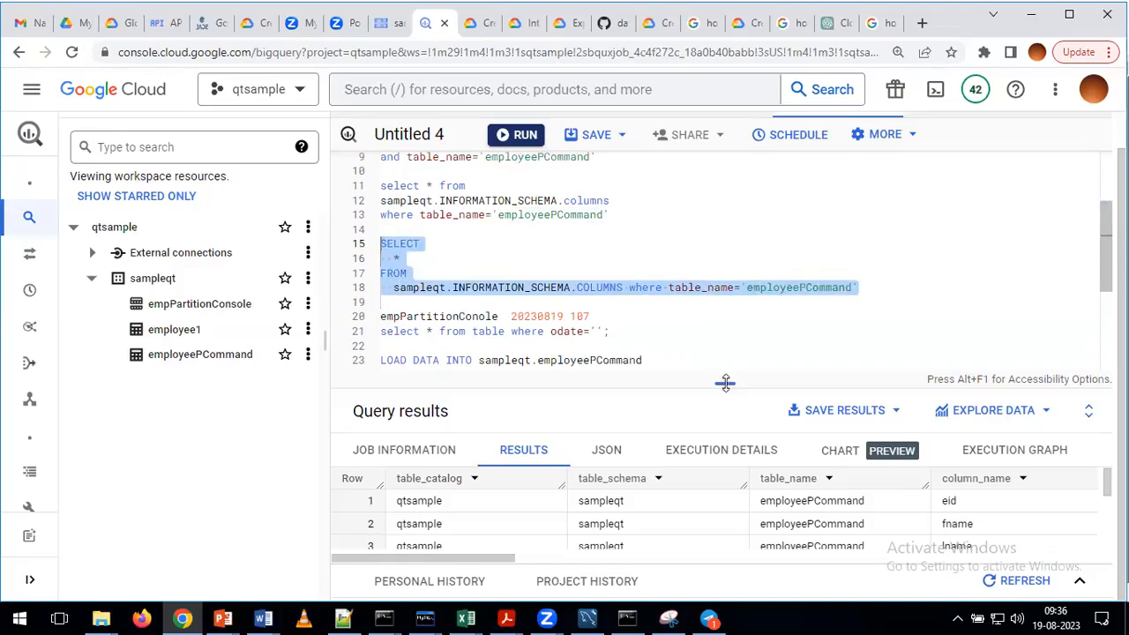
pyautogui.moveTo(724, 382); pyautogui.dragTo(720, 326)
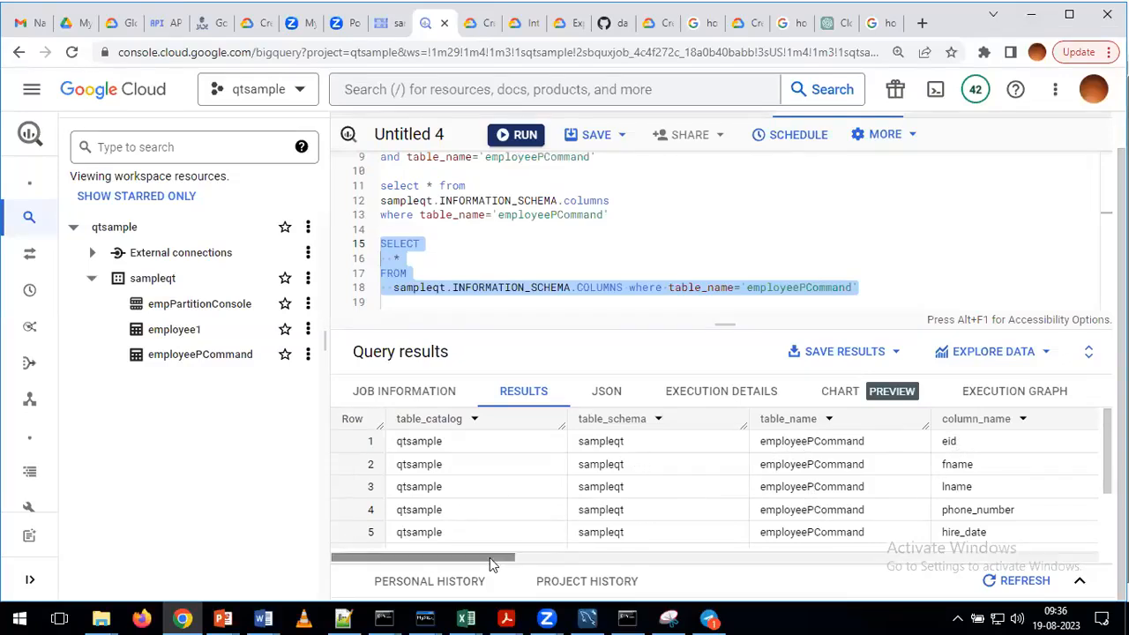
pyautogui.moveTo(486, 559); pyautogui.dragTo(607, 554)
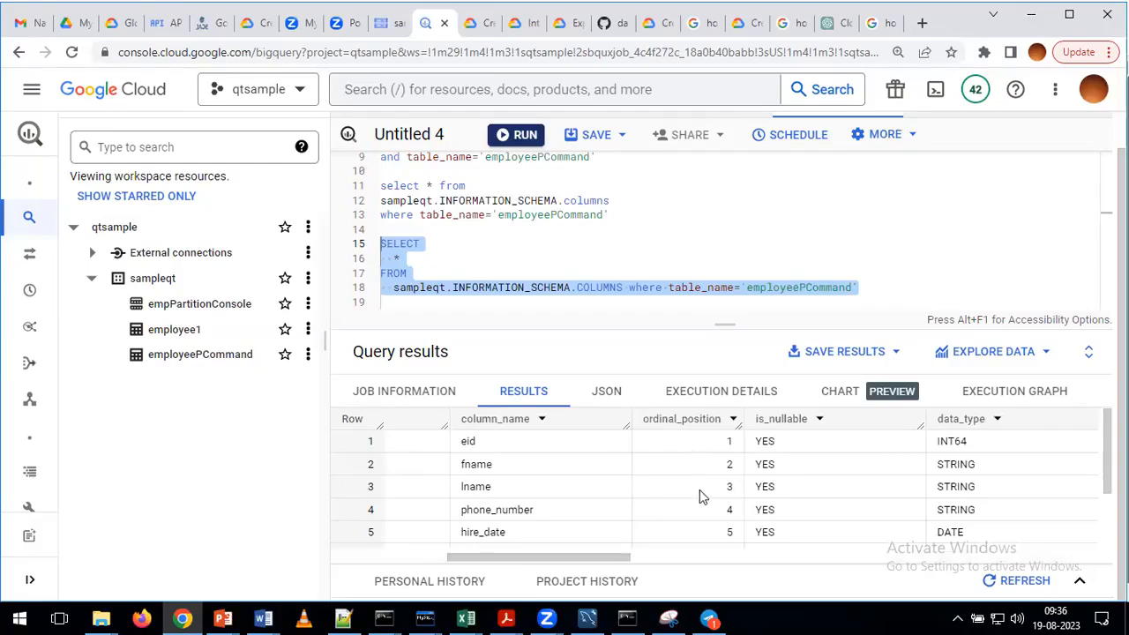
pyautogui.moveTo(577, 558); pyautogui.dragTo(892, 545)
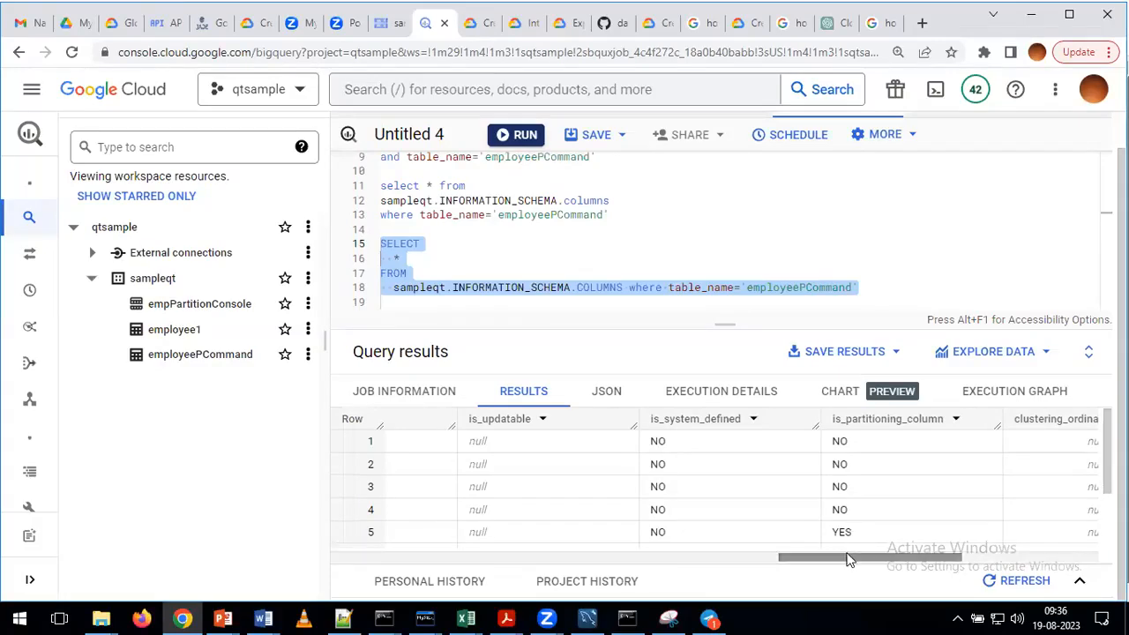
pyautogui.moveTo(851, 559); pyautogui.dragTo(878, 558)
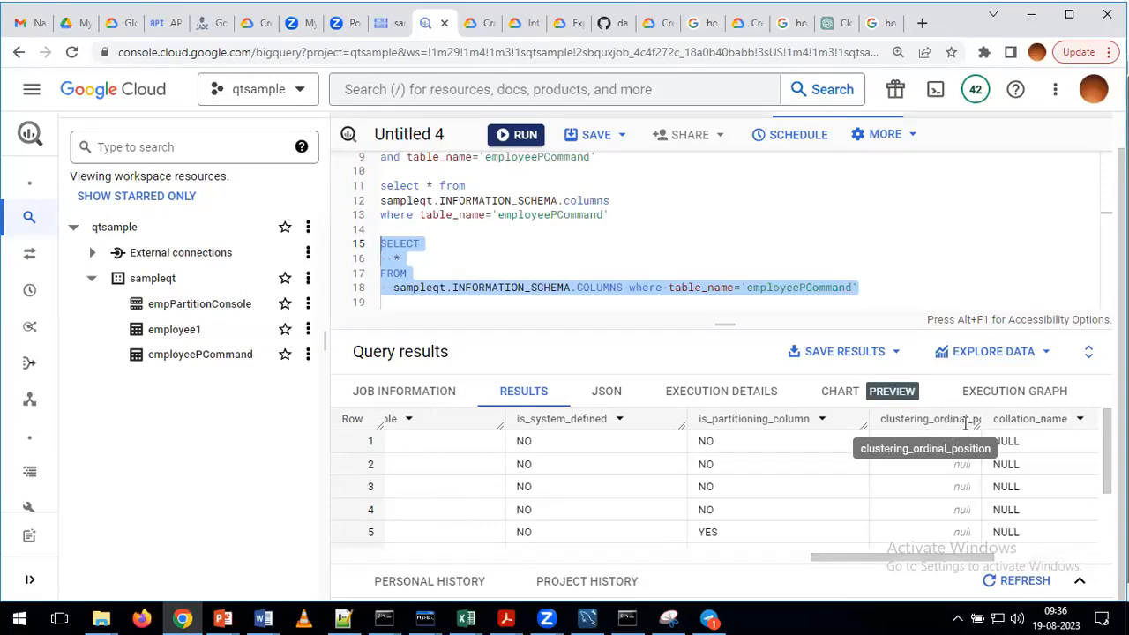
# - Examine clustering_ordinal_position in the final rows of the results and match it with column_name and is_partitioning_column
pyautogui.scroll(-2, 933, 486)
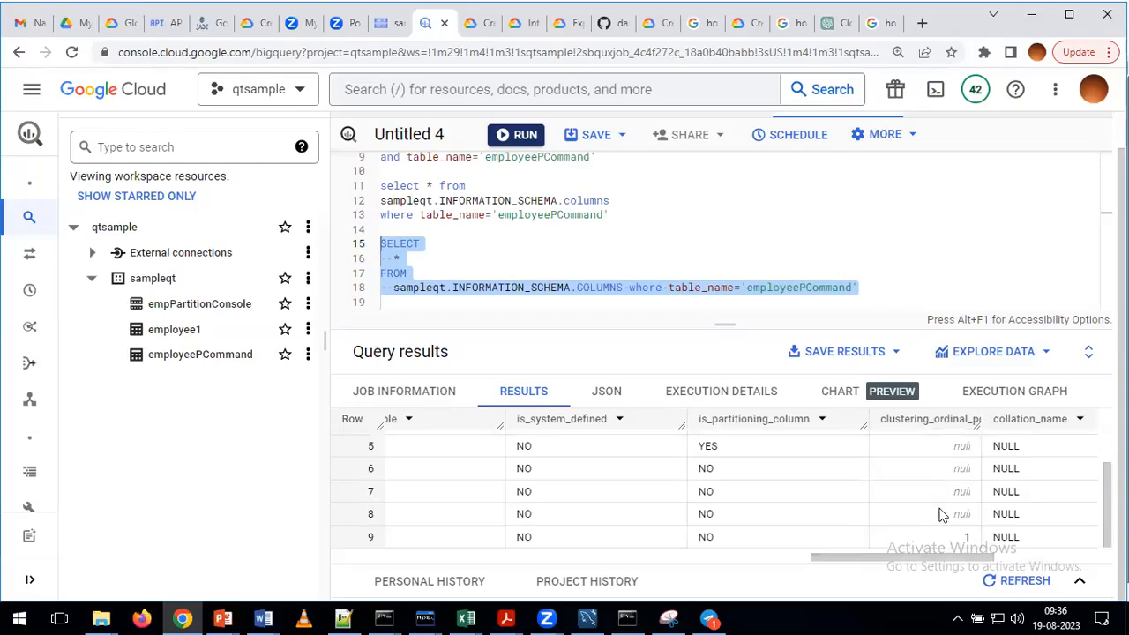
pyautogui.click(945, 539)
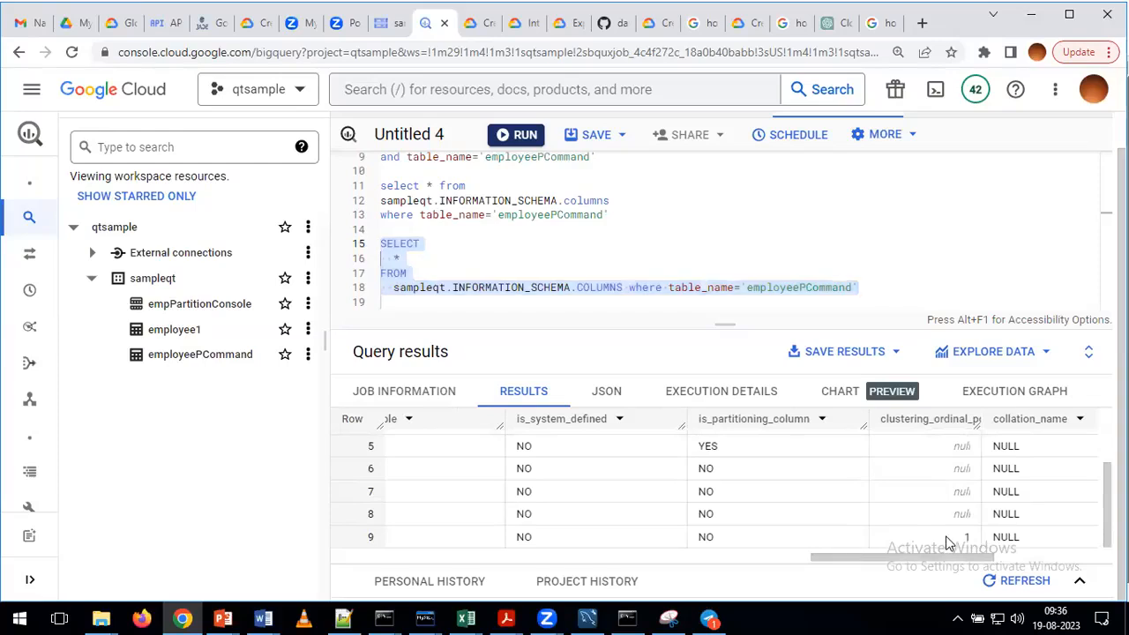
pyautogui.moveTo(921, 558); pyautogui.dragTo(370, 569)
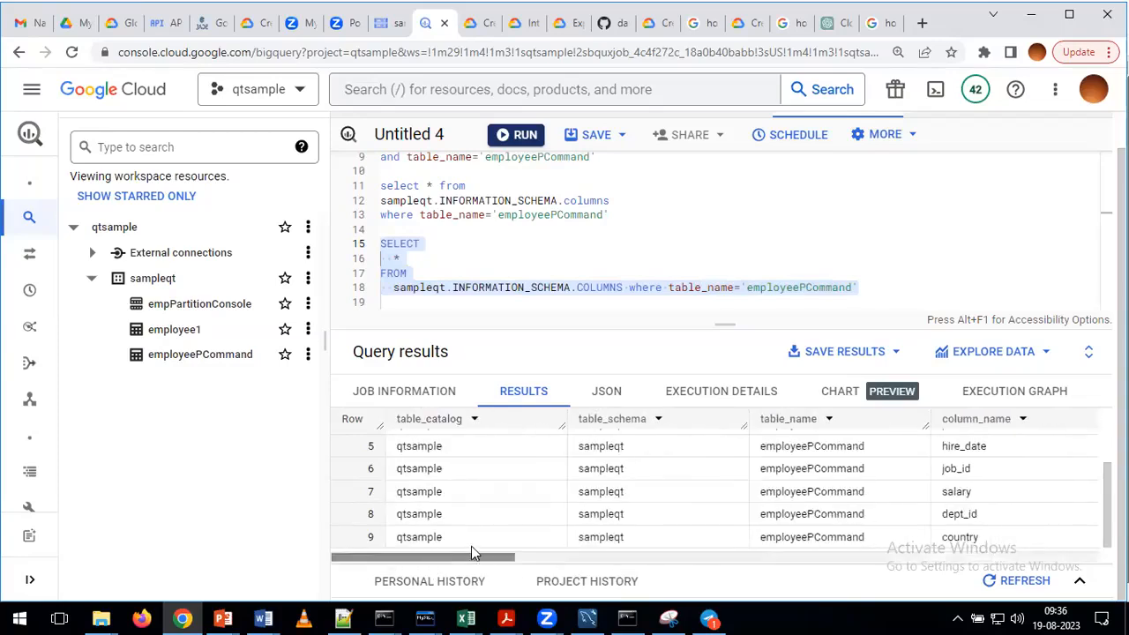
pyautogui.moveTo(472, 557); pyautogui.dragTo(529, 559)
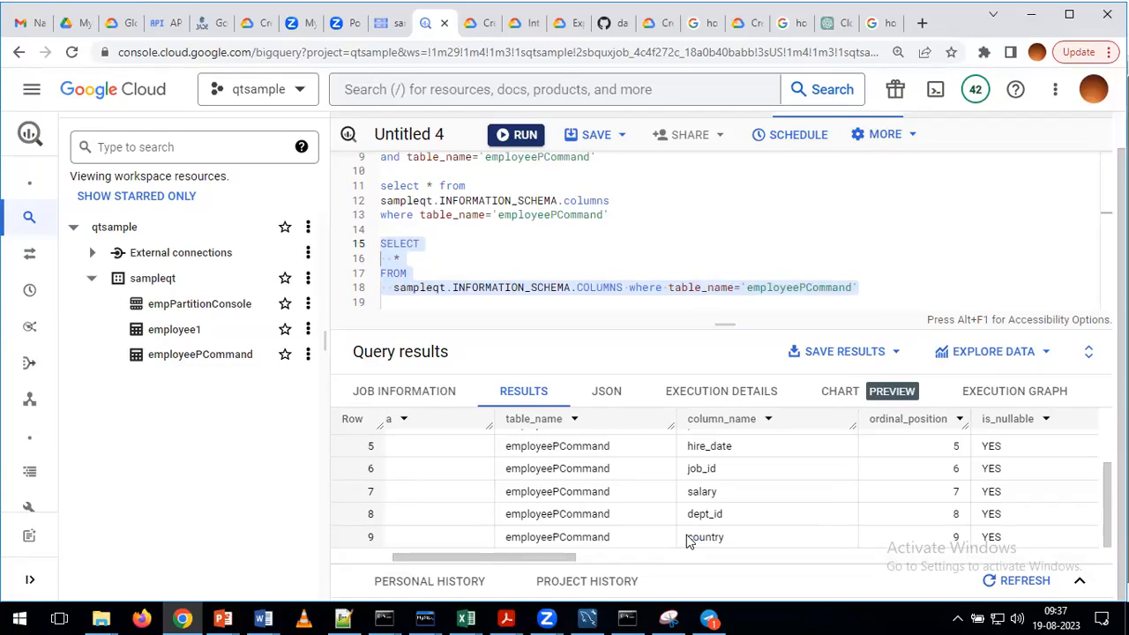
pyautogui.moveTo(550, 558); pyautogui.dragTo(976, 552)
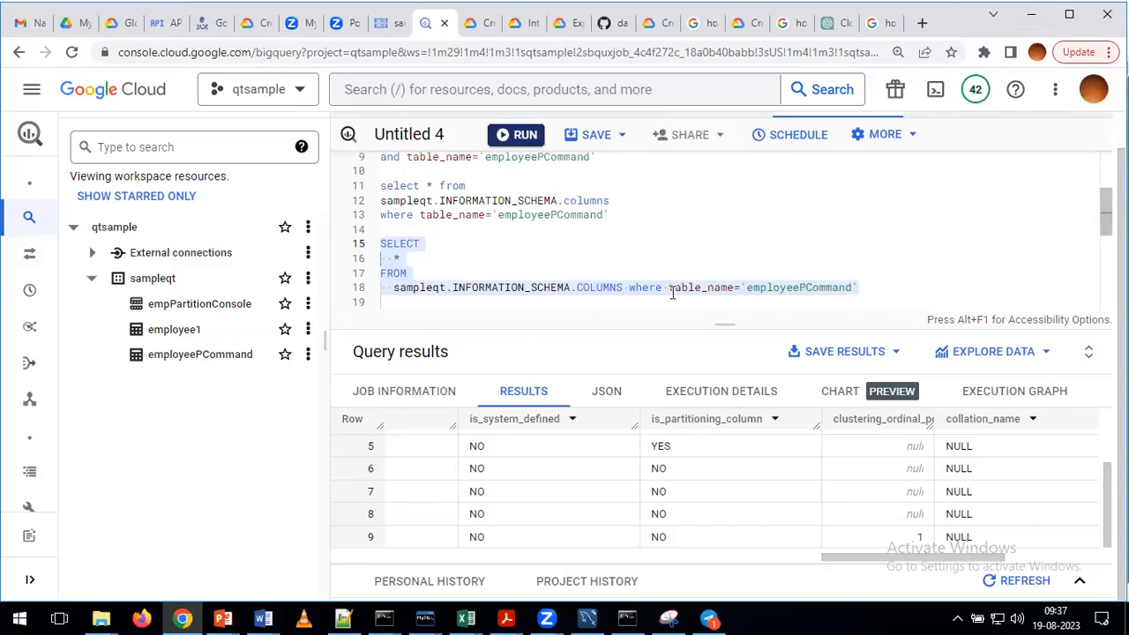
# - Compare the COLUMNS view in the pasted query with the INFORMATION_SCHEMA.PARTITIONS query above it
pyautogui.doubleClick(600, 286)
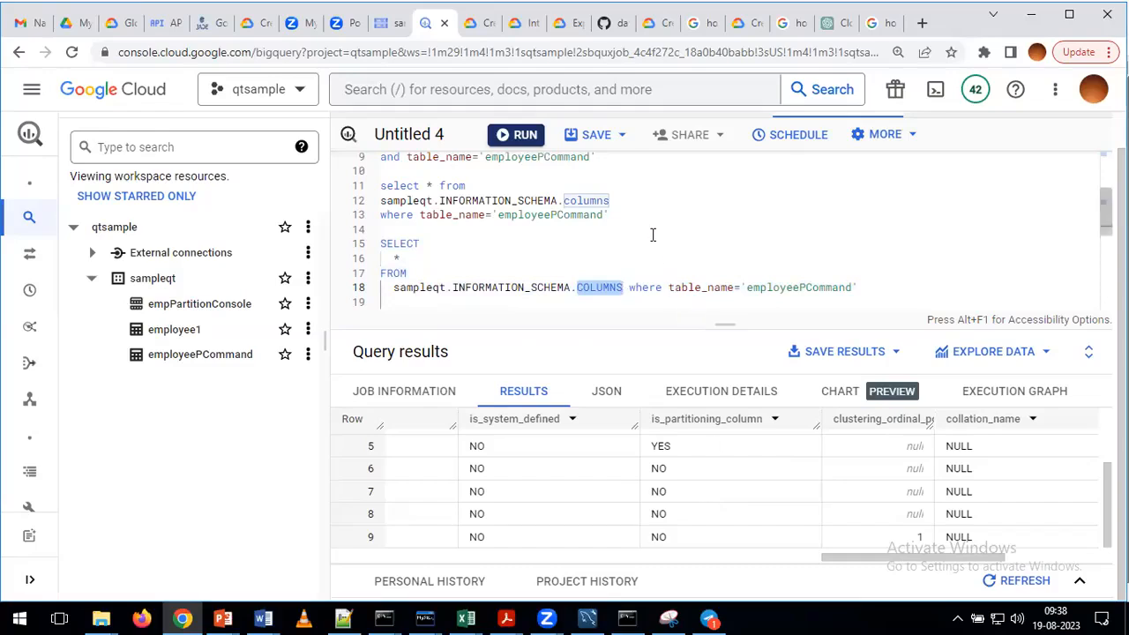
pyautogui.scroll(2, 653, 235)
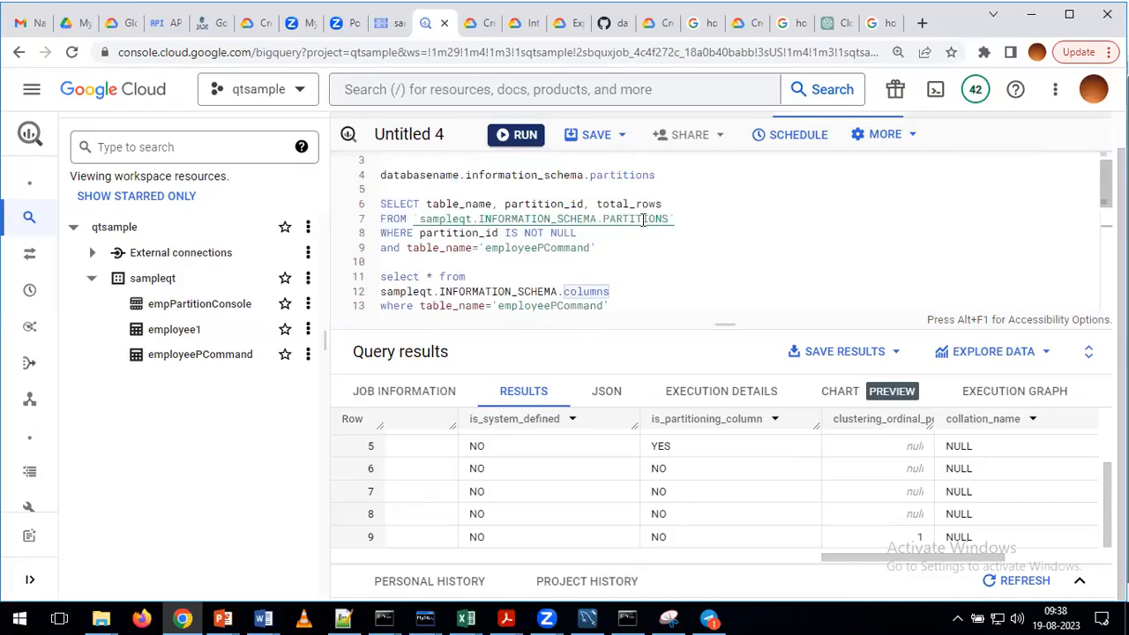
pyautogui.scroll(-2, 643, 233)
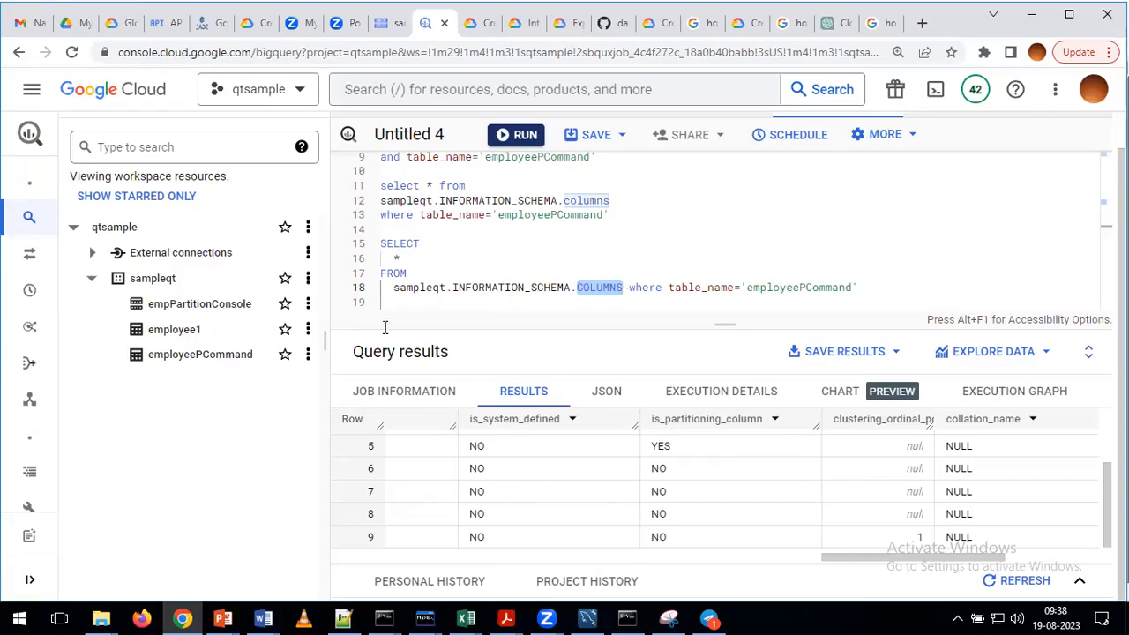
# - Replace the asterisk in the COLUMNS query on line 16 with table_name,column_name,is_partitioning_column,clustering_ordinal_position
pyautogui.click(409, 254)
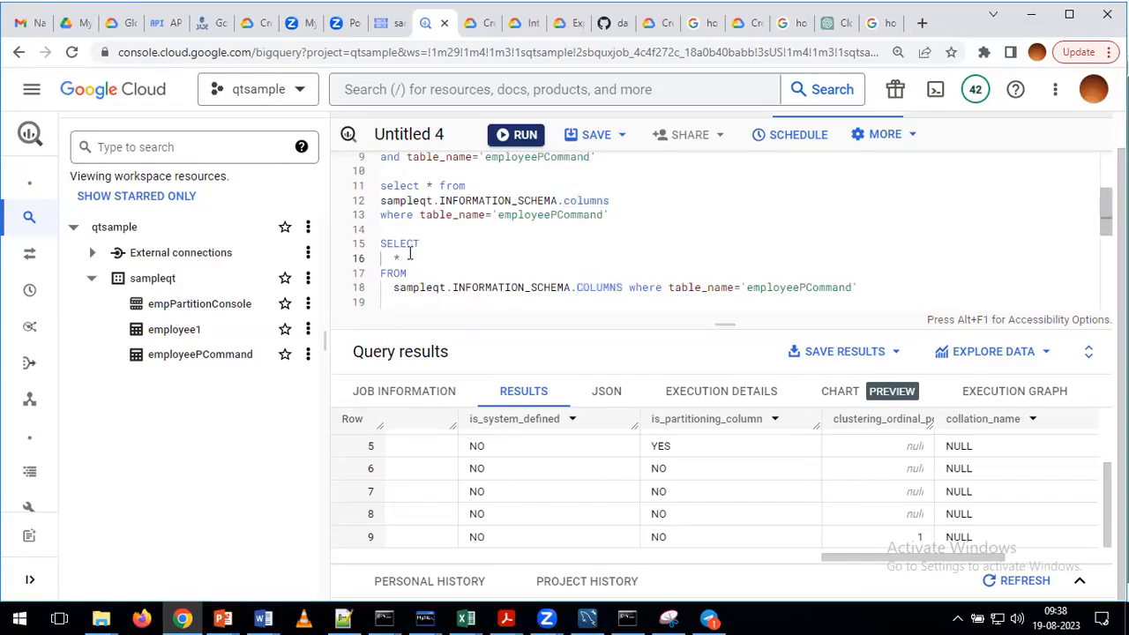
pyautogui.press('BackSpace')
pyautogui.write('tabl')
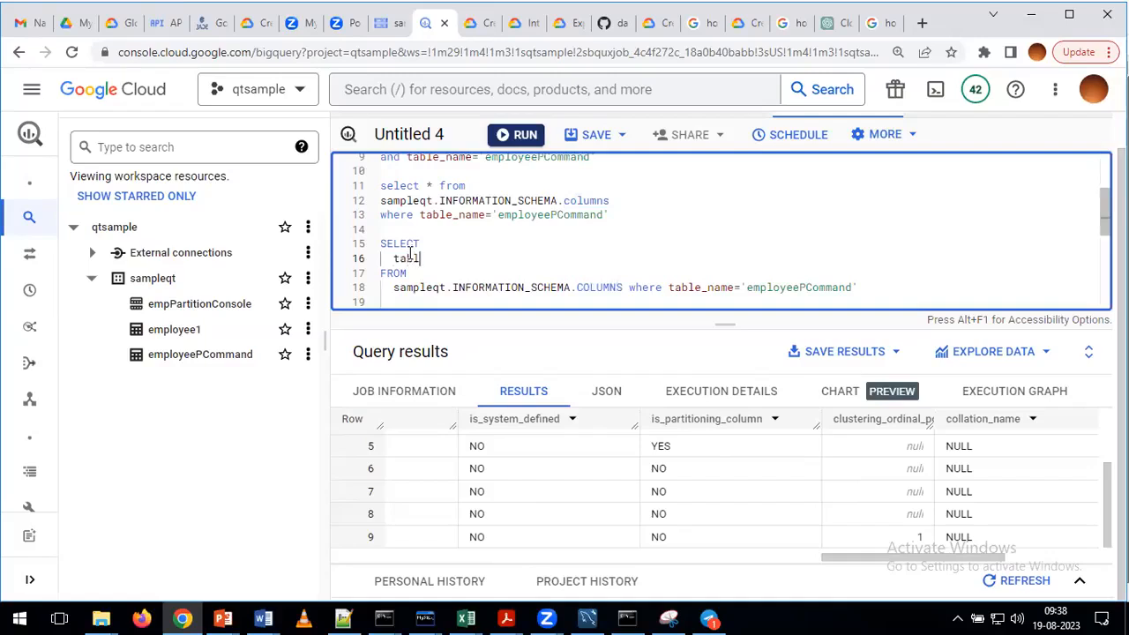
pyautogui.write('e_name,column_name')
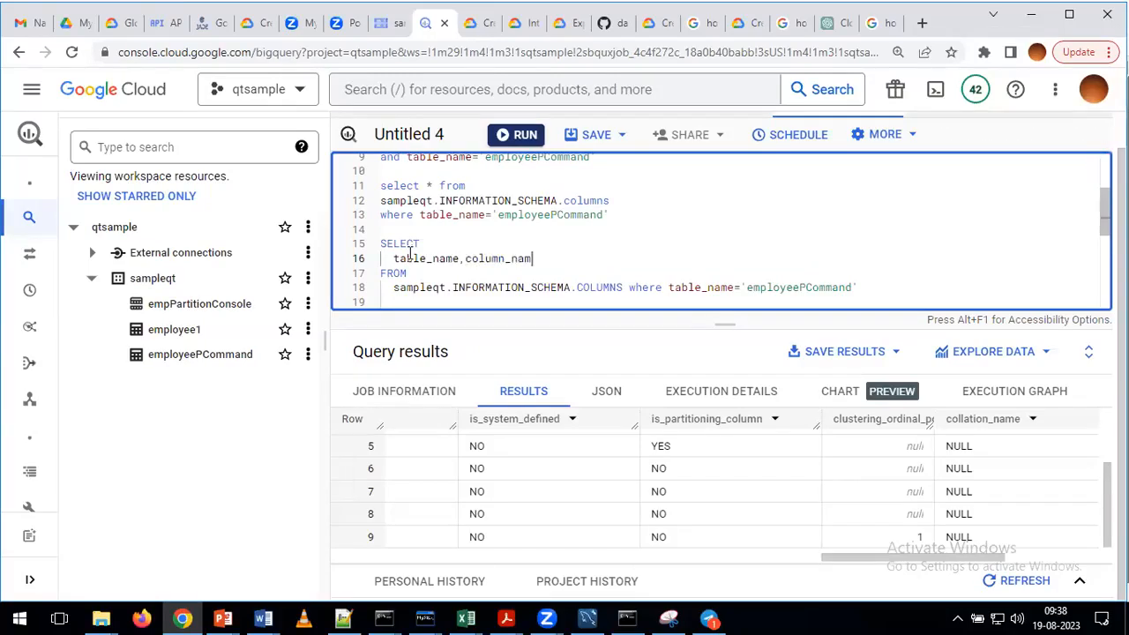
pyautogui.write(',is')
pyautogui.write('_a')
pyautogui.write('p')
pyautogui.press('BackSpace')
pyautogui.press('BackSpace')
pyautogui.write('partii')
pyautogui.press('BackSpace')
pyautogui.write('tioning_column')
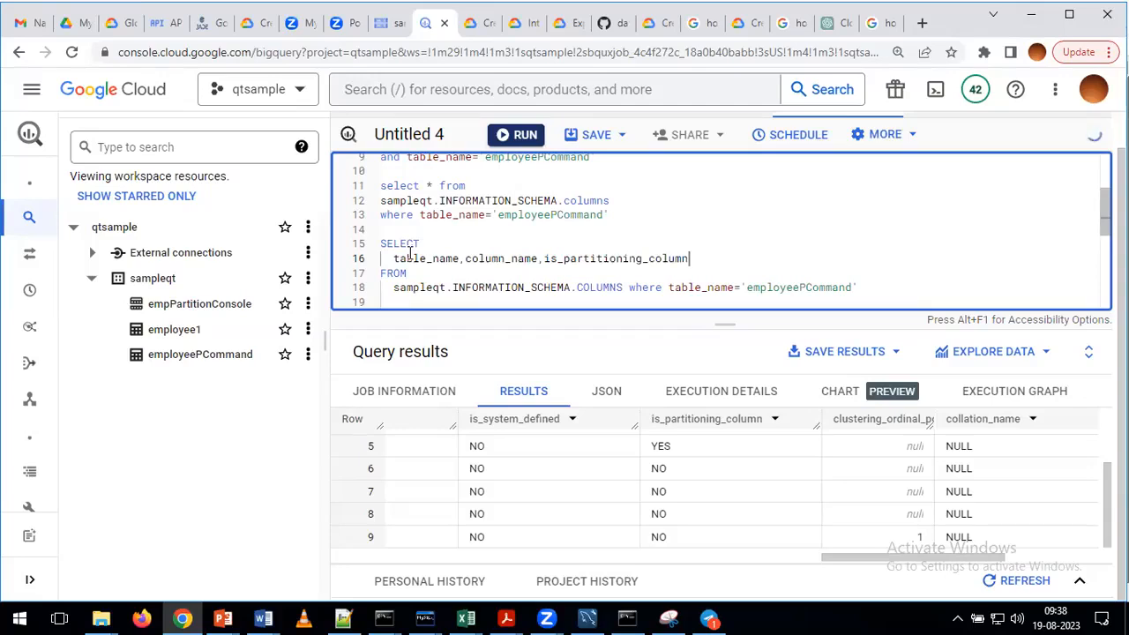
pyautogui.write(',clustering_ordinal')
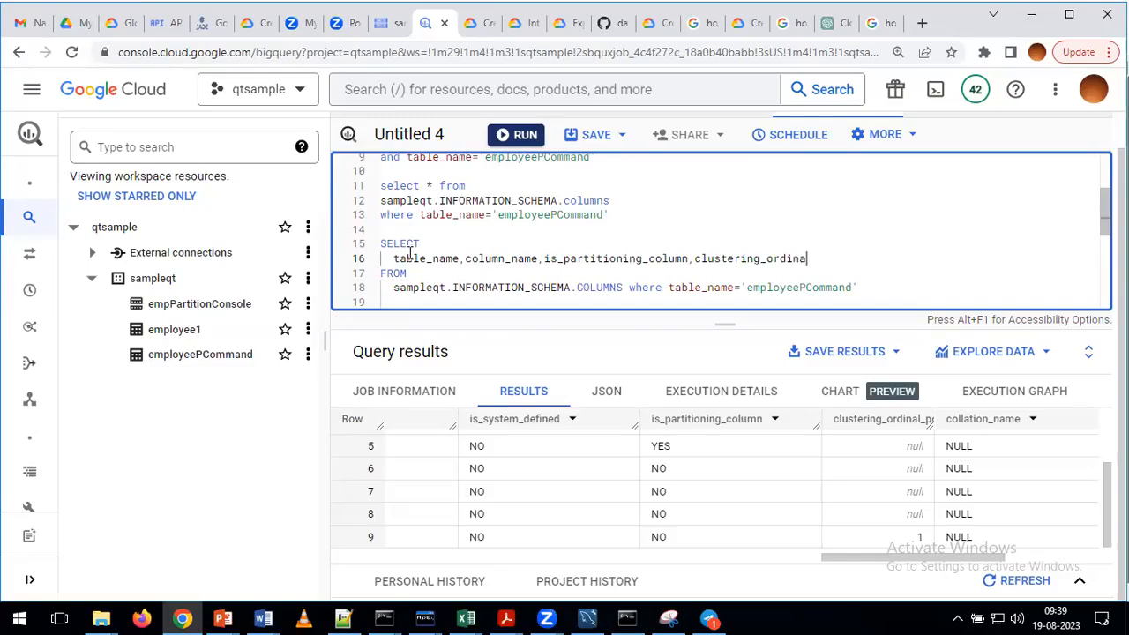
pyautogui.write('_position')
# - Run only the edited INFORMATION_SCHEMA.COLUMNS query for employeePCommand and review all of its result rows
pyautogui.scroll(-2, 497, 260)
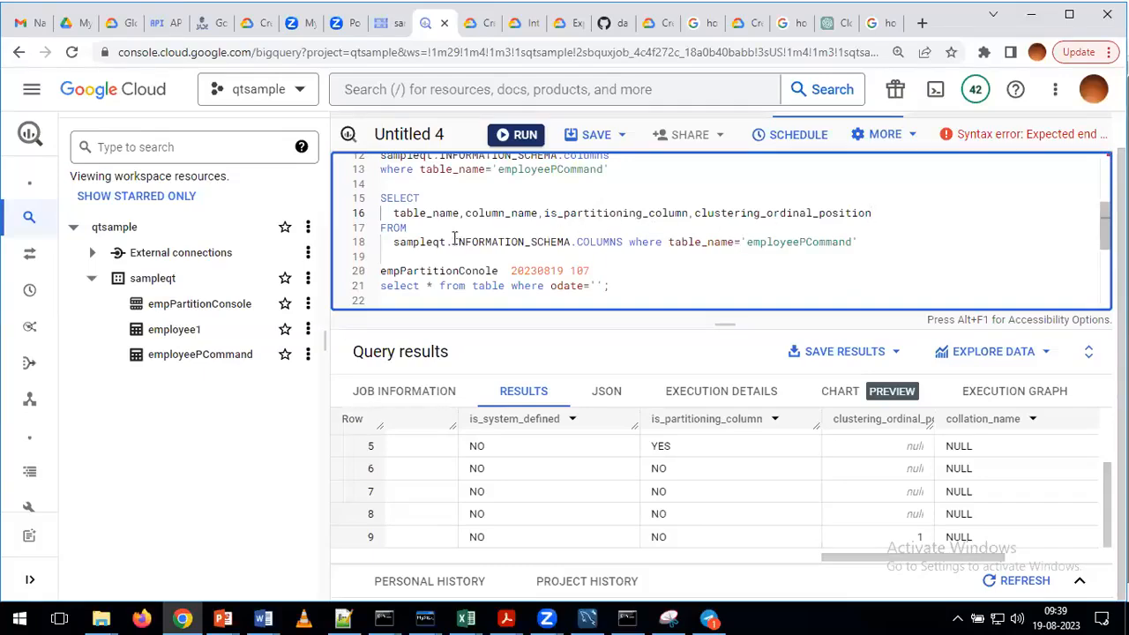
pyautogui.moveTo(862, 242); pyautogui.dragTo(380, 198)
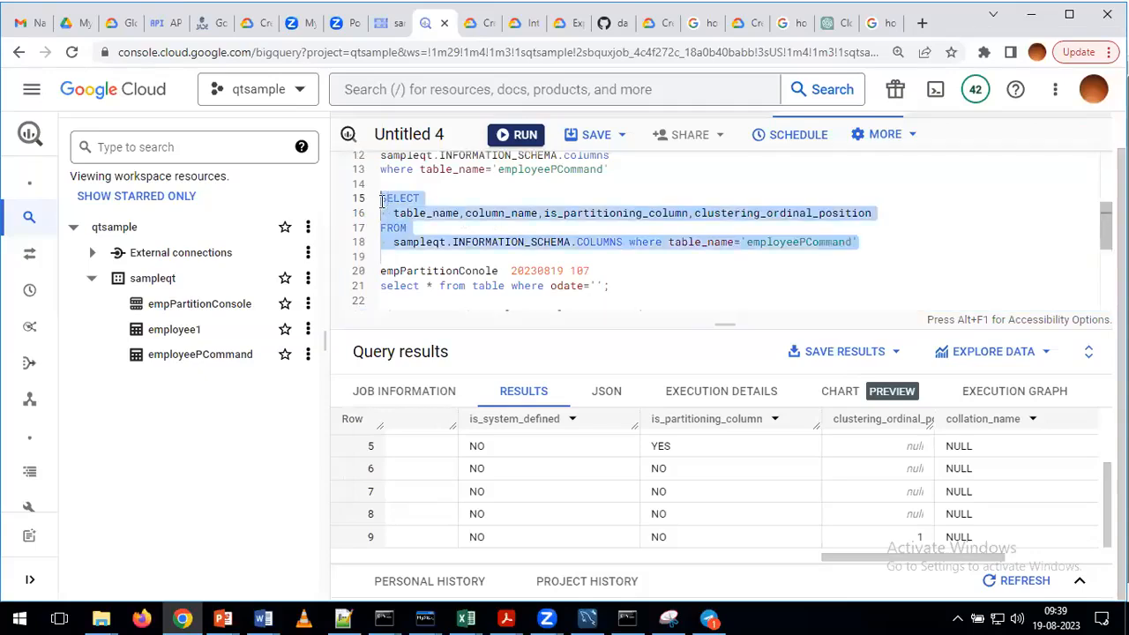
pyautogui.click(525, 142)
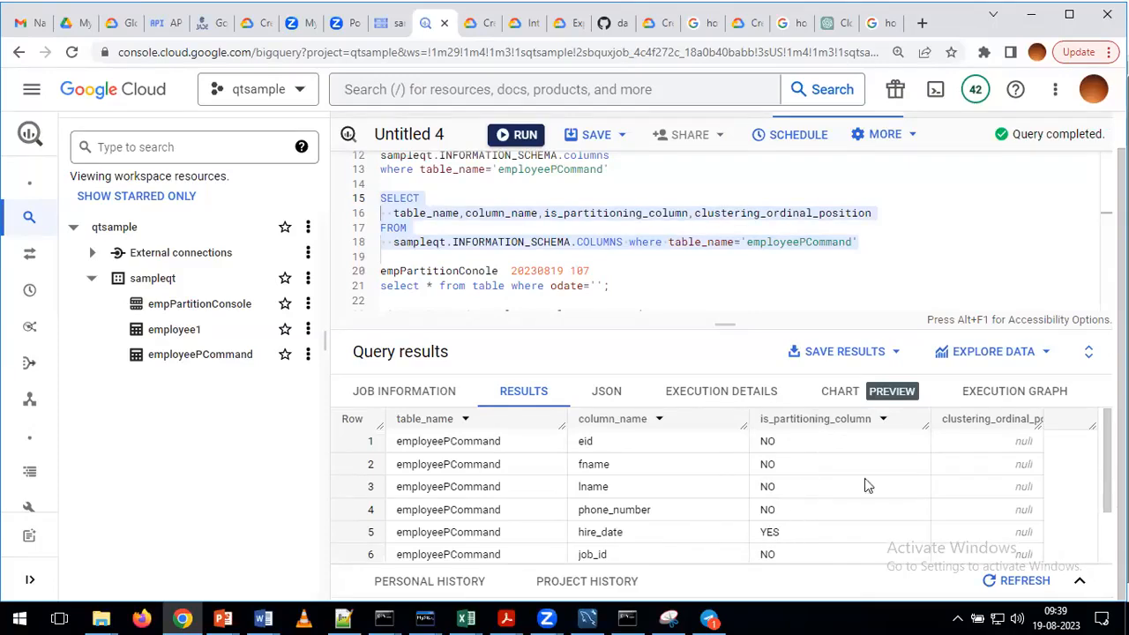
pyautogui.scroll(-2, 946, 496)
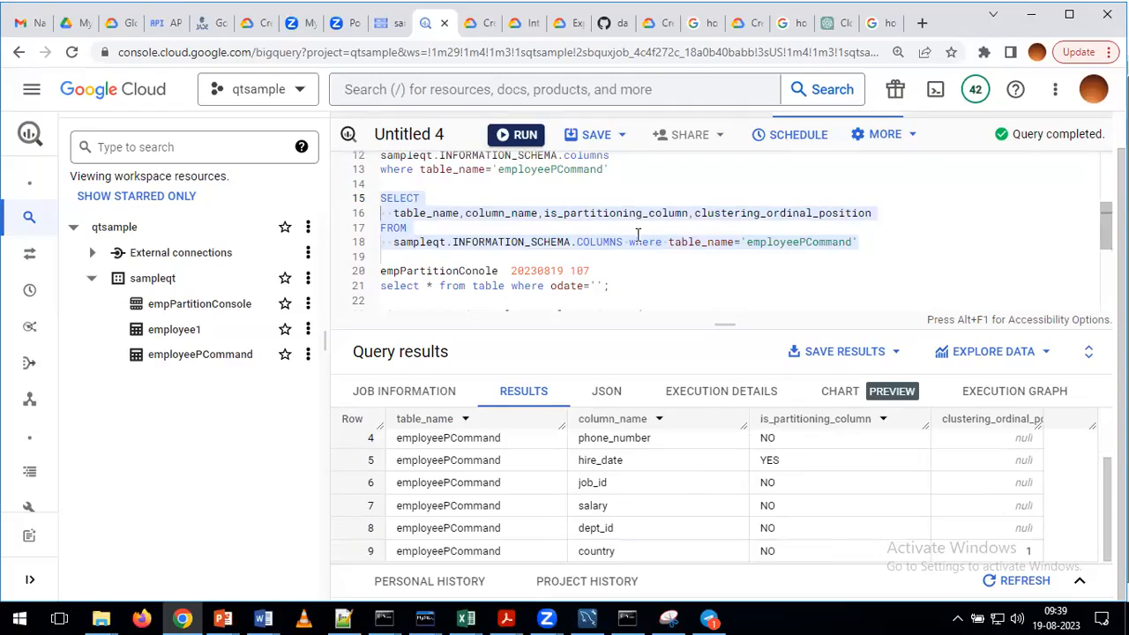
# - Copy the edited COLUMNS query, switch to Telegram and send it to the GCP CDE JOIP 19 group
pyautogui.click(393, 254)
pyautogui.moveTo(393, 254); pyautogui.dragTo(377, 199)
pyautogui.hotkey('ctrl', 'c')
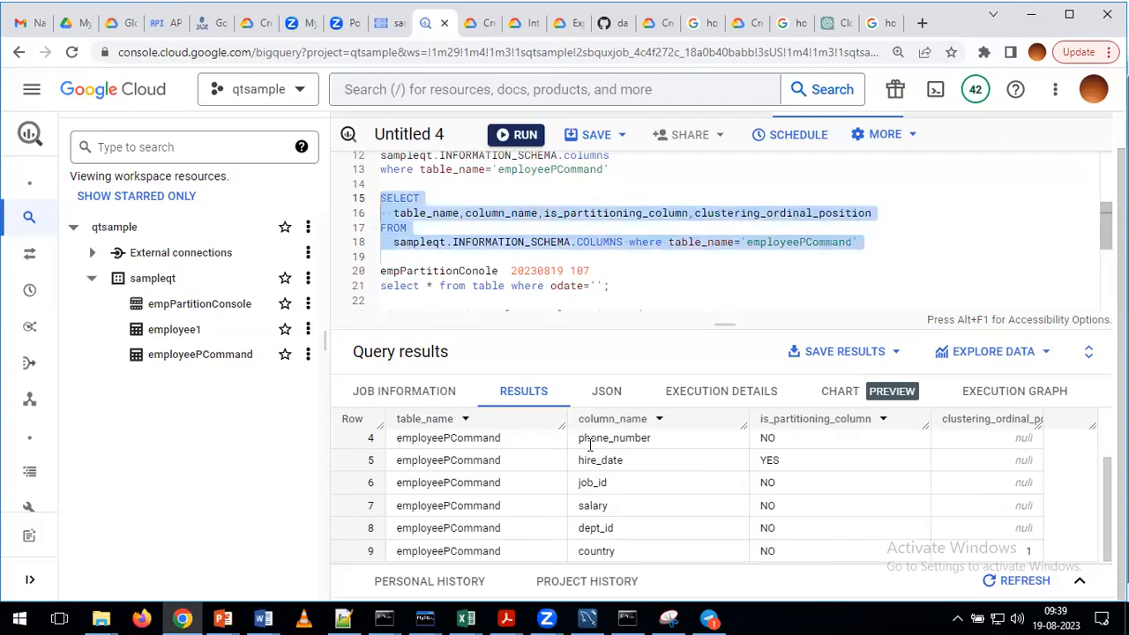
pyautogui.click(710, 617)
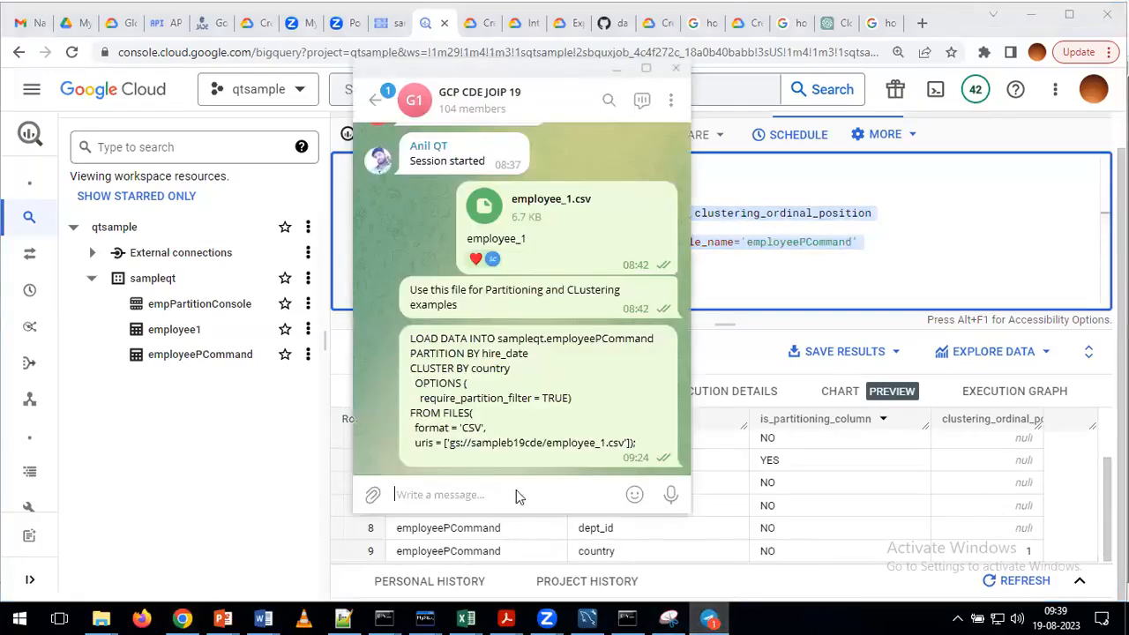
pyautogui.click(517, 491)
pyautogui.hotkey('ctrl', 'v')
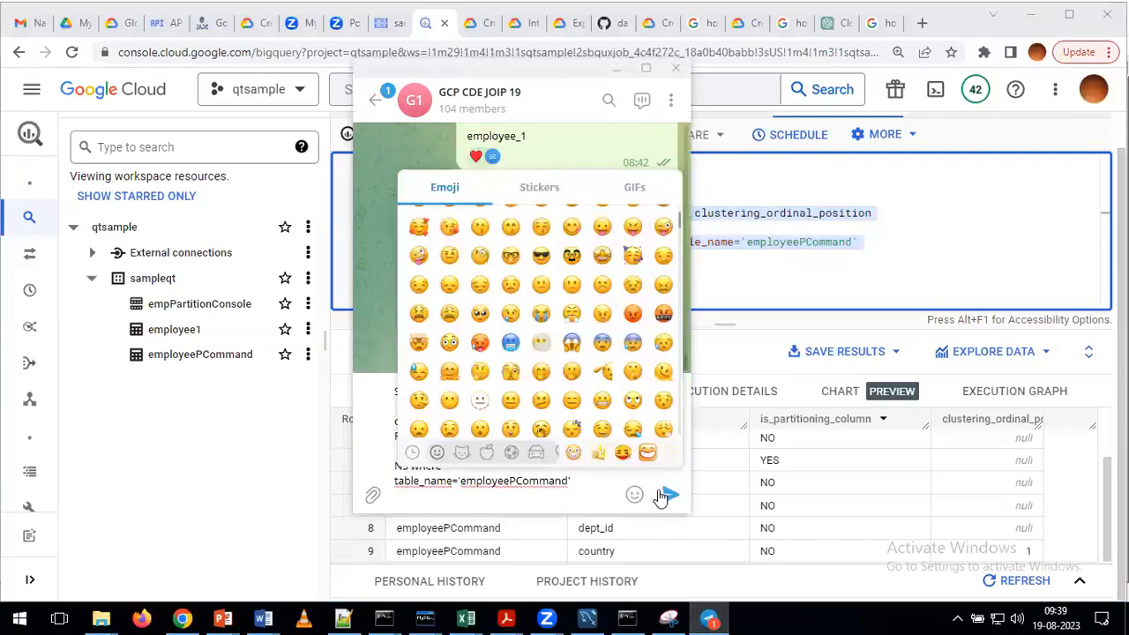
pyautogui.click(669, 497)
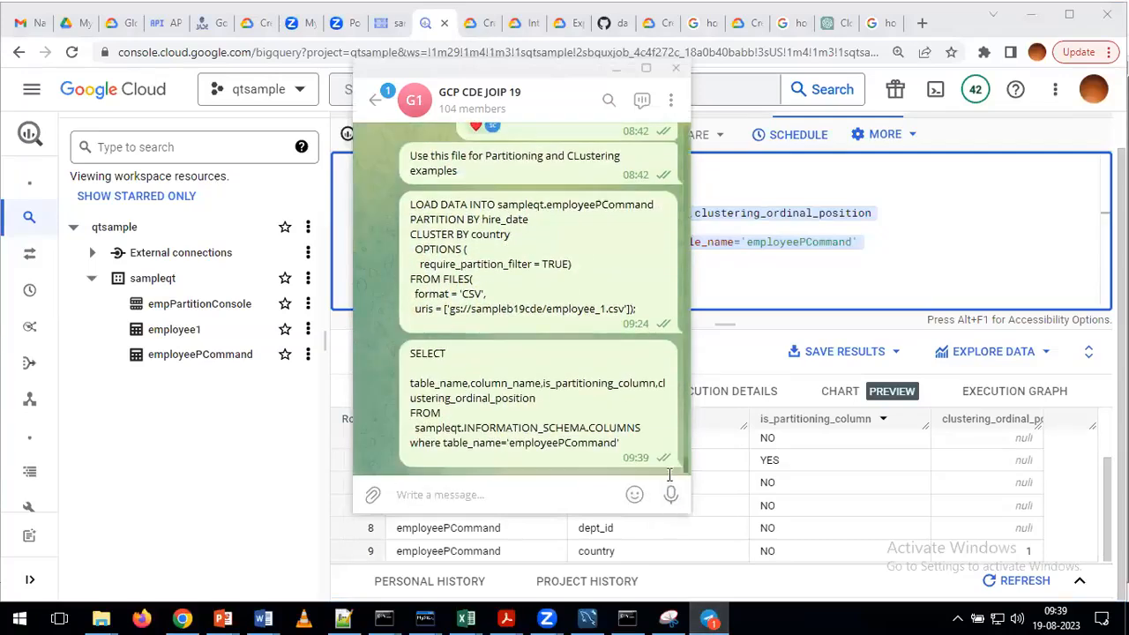
# - Switch to Notepad++ and add "5. To see partition and clustering columns information use below query" below the LOAD DATA statement in new 56
pyautogui.click(346, 618)
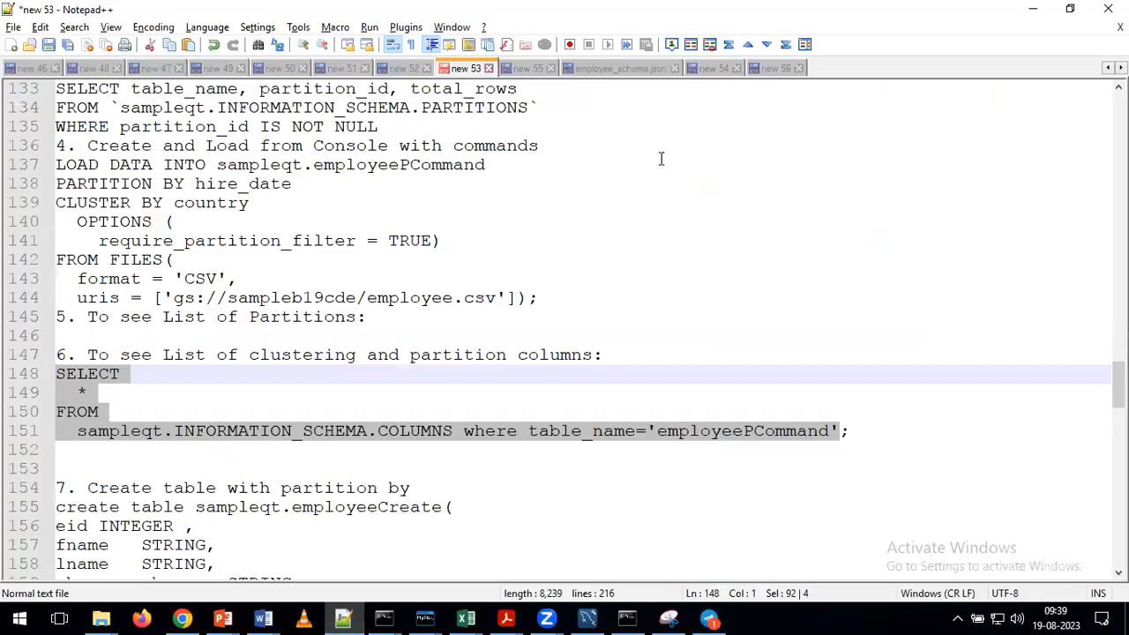
pyautogui.click(774, 69)
pyautogui.click(583, 341)
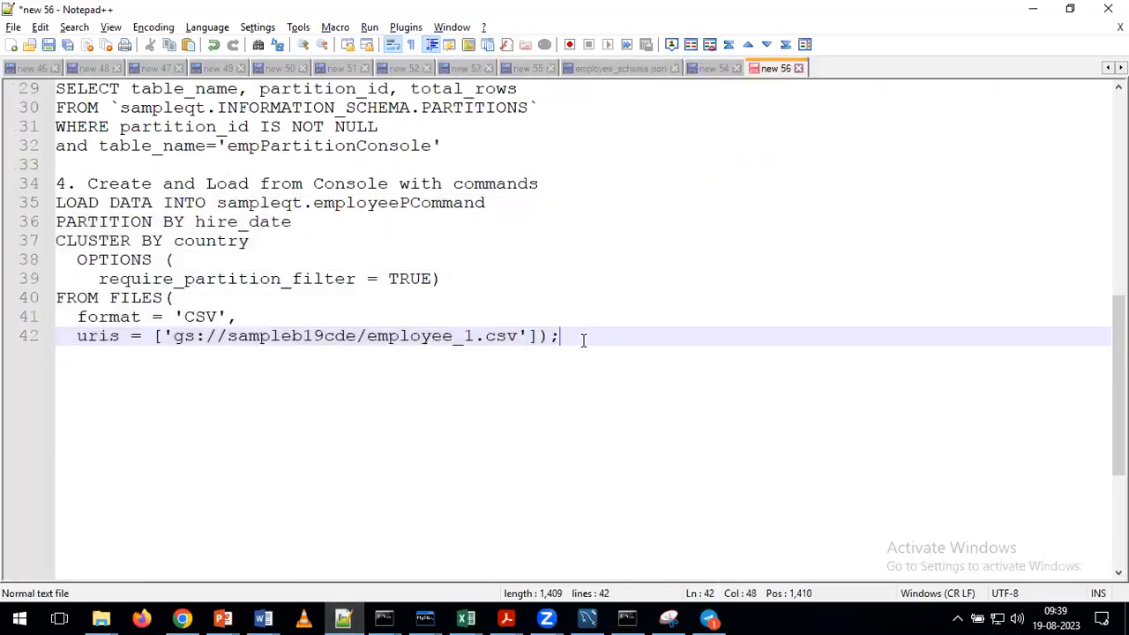
pyautogui.press('Return')
pyautogui.press('Return')
pyautogui.write('5. To se')
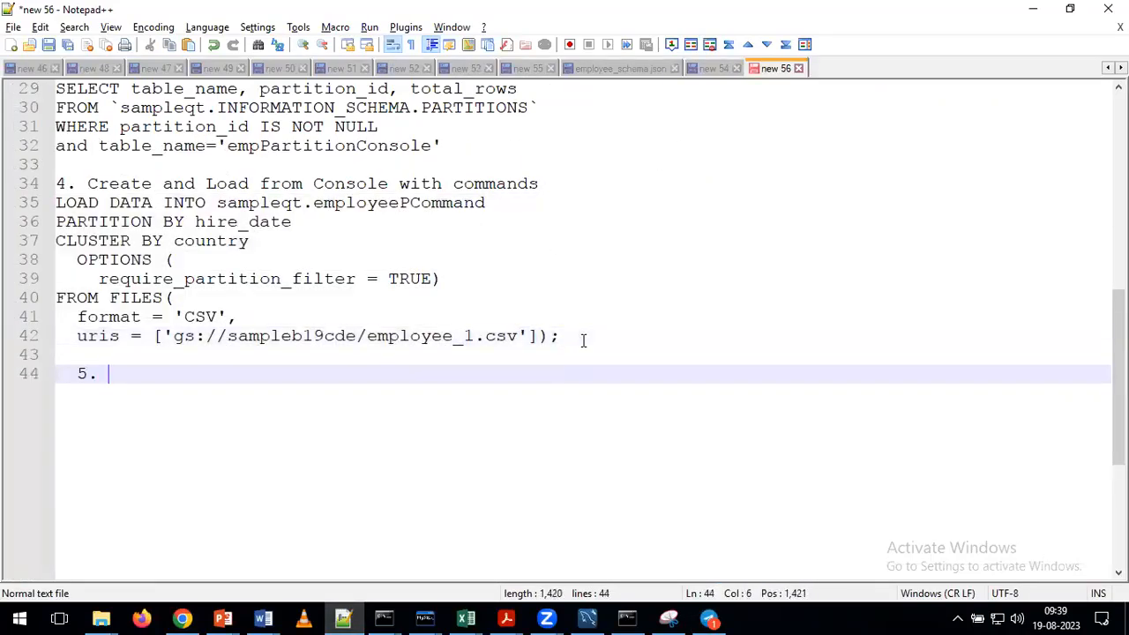
pyautogui.write('particion')
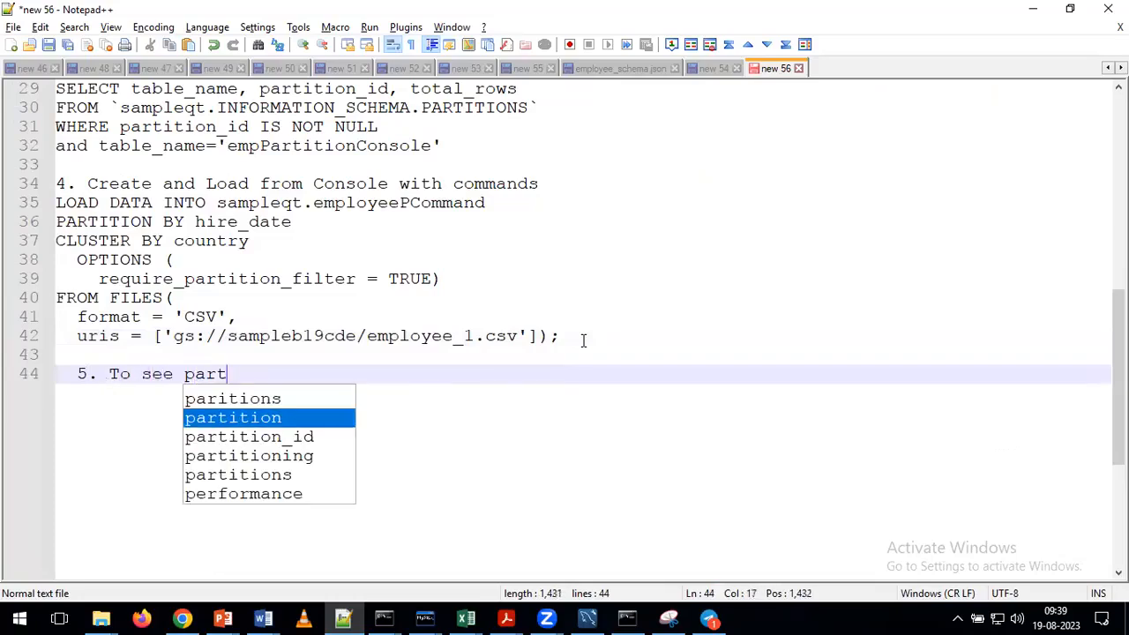
pyautogui.press('BackSpace')
pyautogui.press('BackSpace')
pyautogui.press('BackSpace')
pyautogui.press('BackSpace')
pyautogui.write('tion and clus')
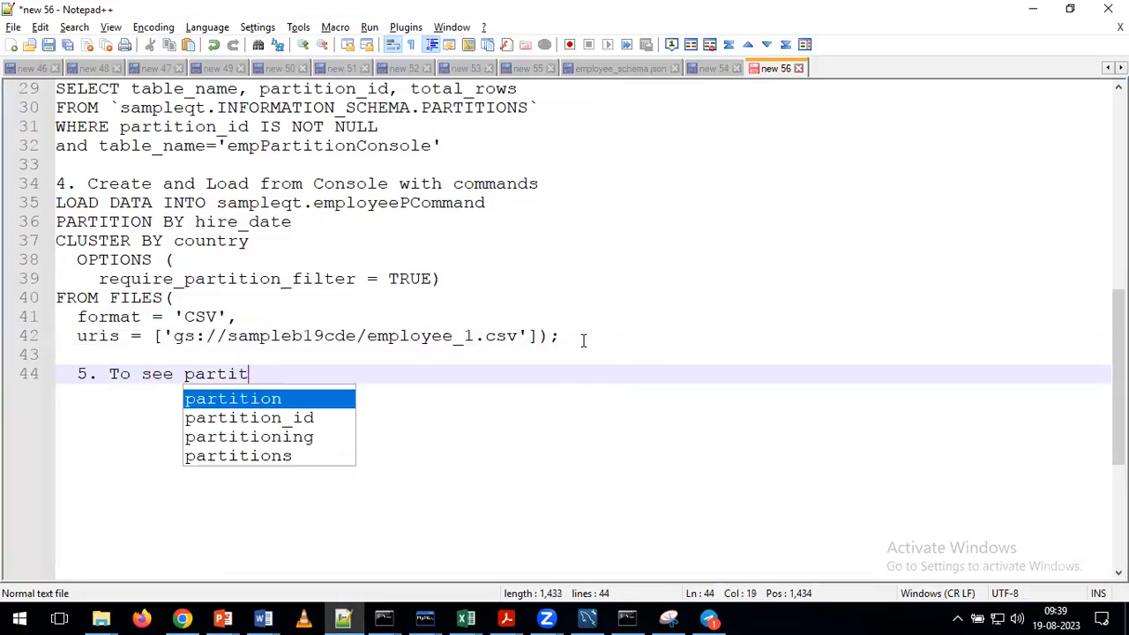
pyautogui.write('teri')
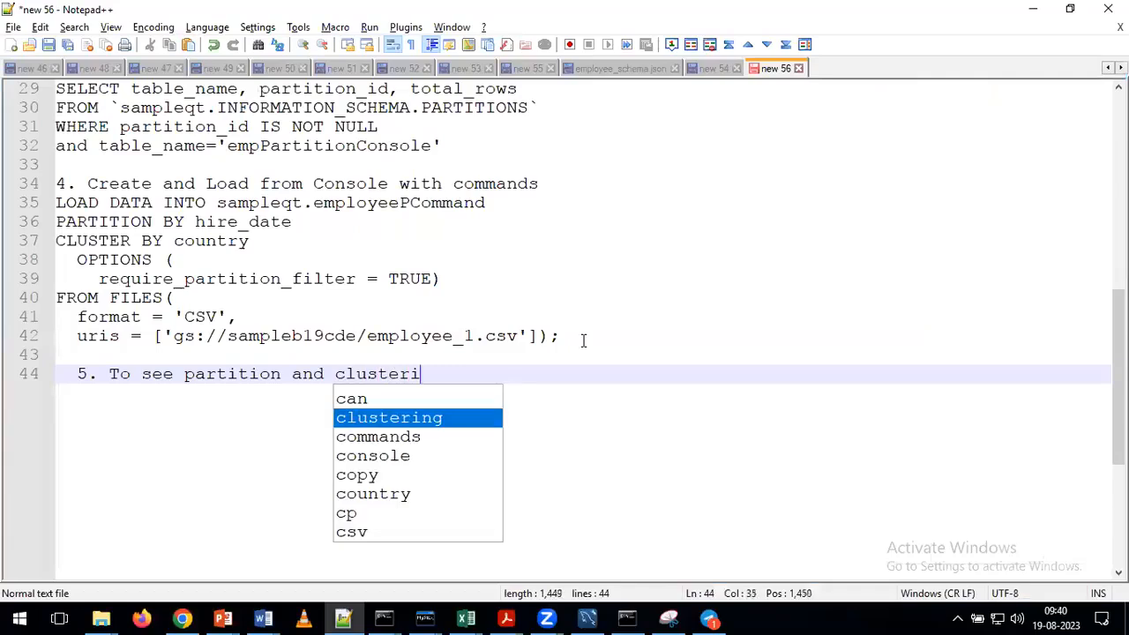
pyautogui.write('ng columns inform')
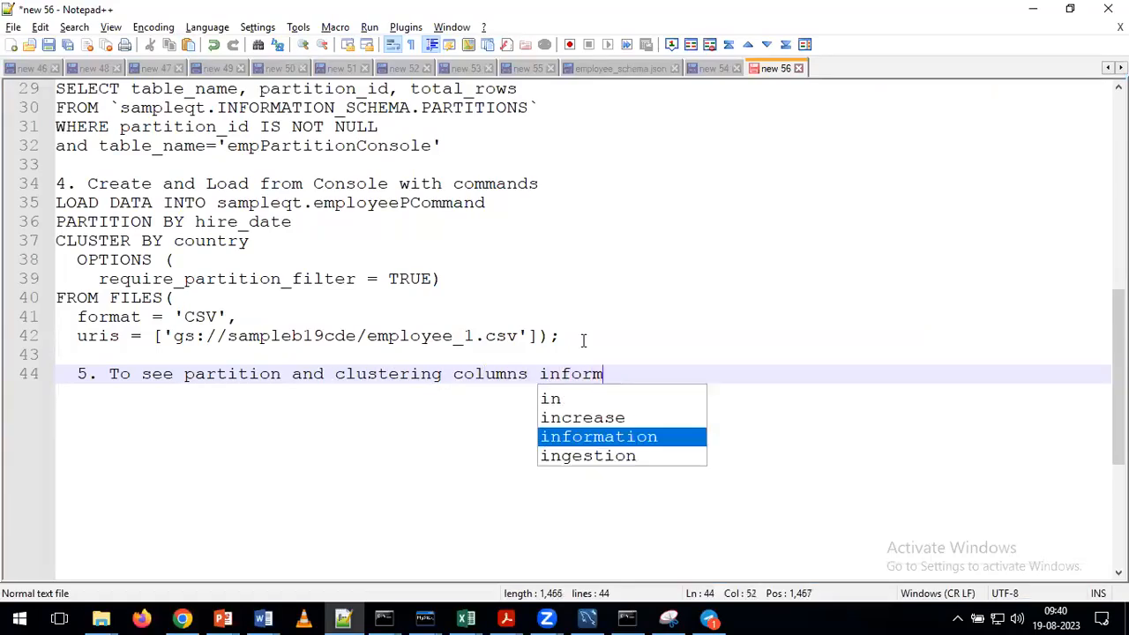
pyautogui.write('ation use below query')
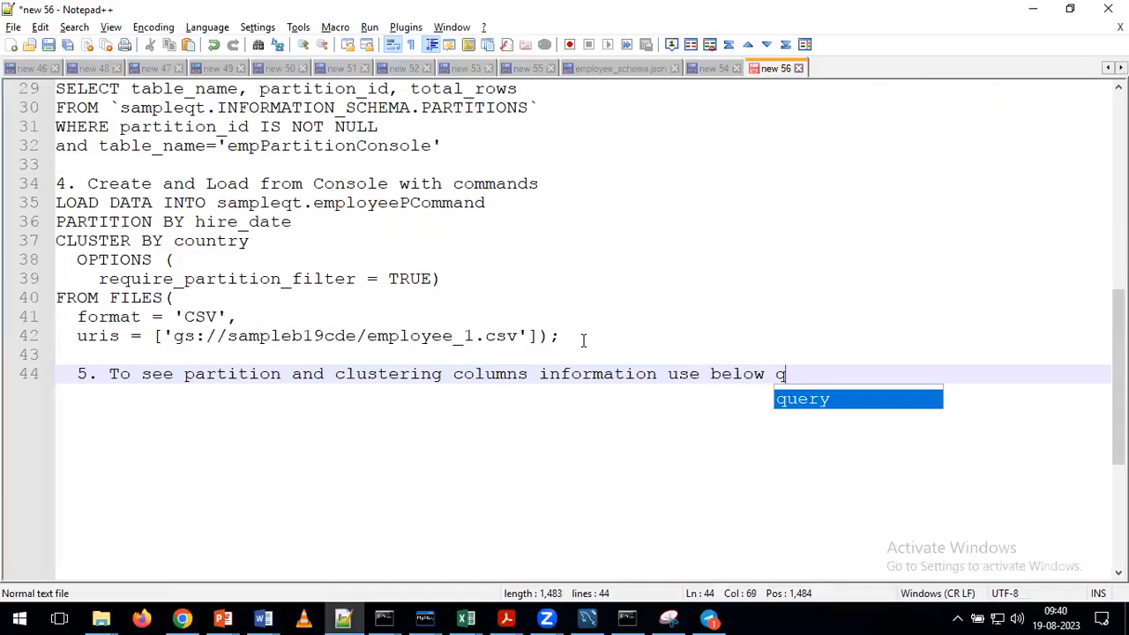
# - Paste the copied COLUMNS query under heading 5 and remove the heading's leading indent
pyautogui.press('Return')
pyautogui.hotkey('ctrl', 'v')
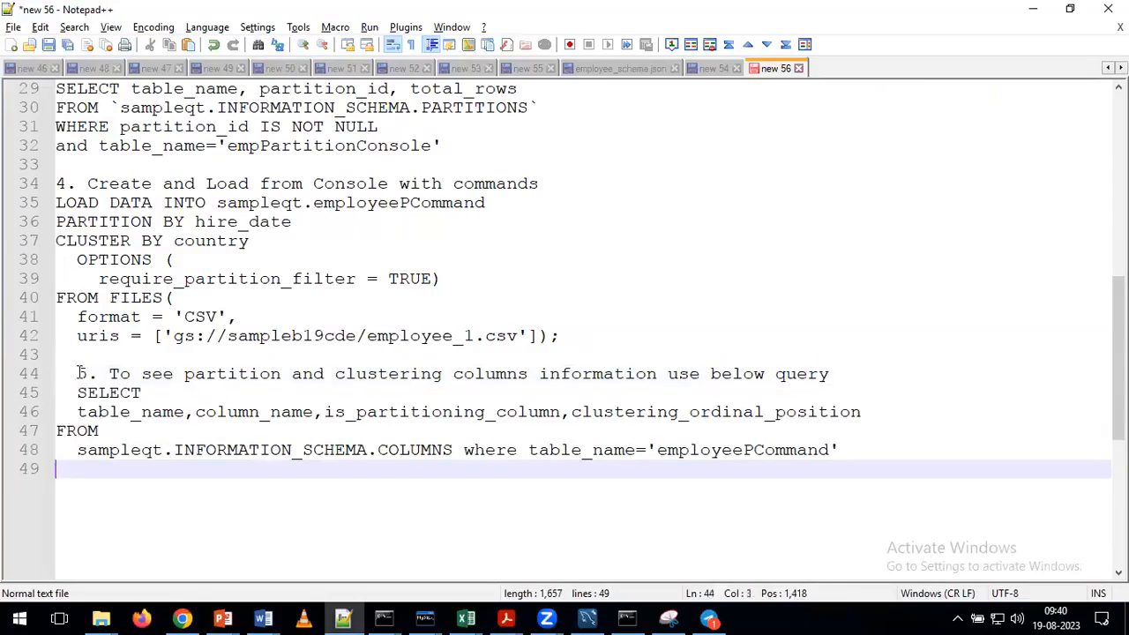
pyautogui.moveTo(78, 374); pyautogui.dragTo(53, 375)
pyautogui.press('Delete')
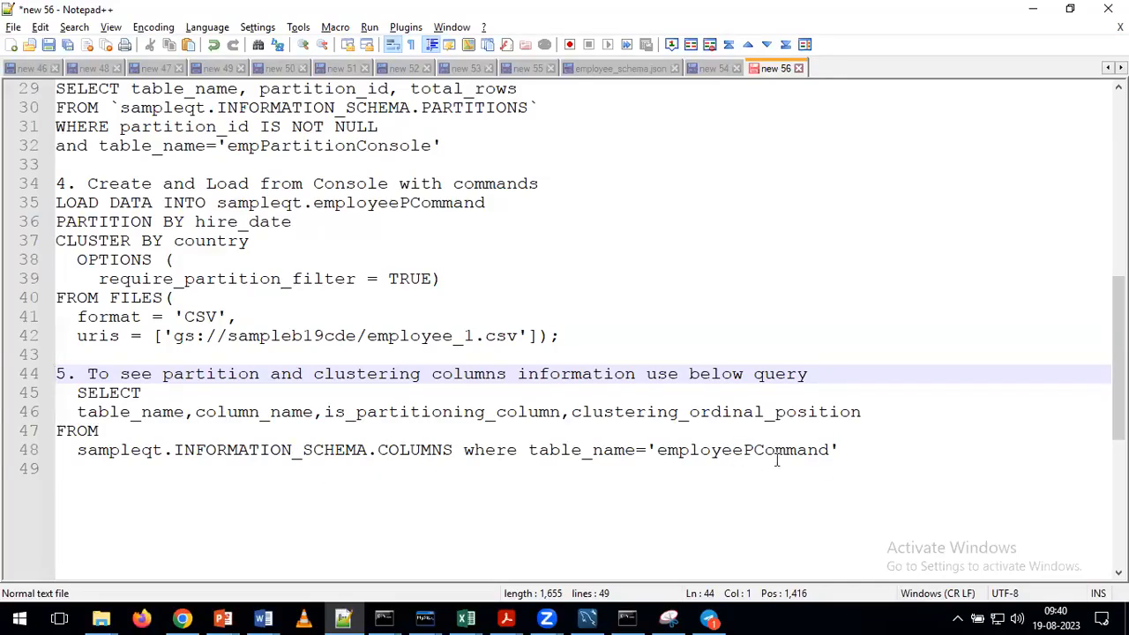
# - Review the query under note 5, comparing its INFORMATION_SCHEMA.COLUMNS source with INFORMATION_SCHEMA.PARTITIONS in note 2
pyautogui.moveTo(839, 450); pyautogui.dragTo(48, 409)
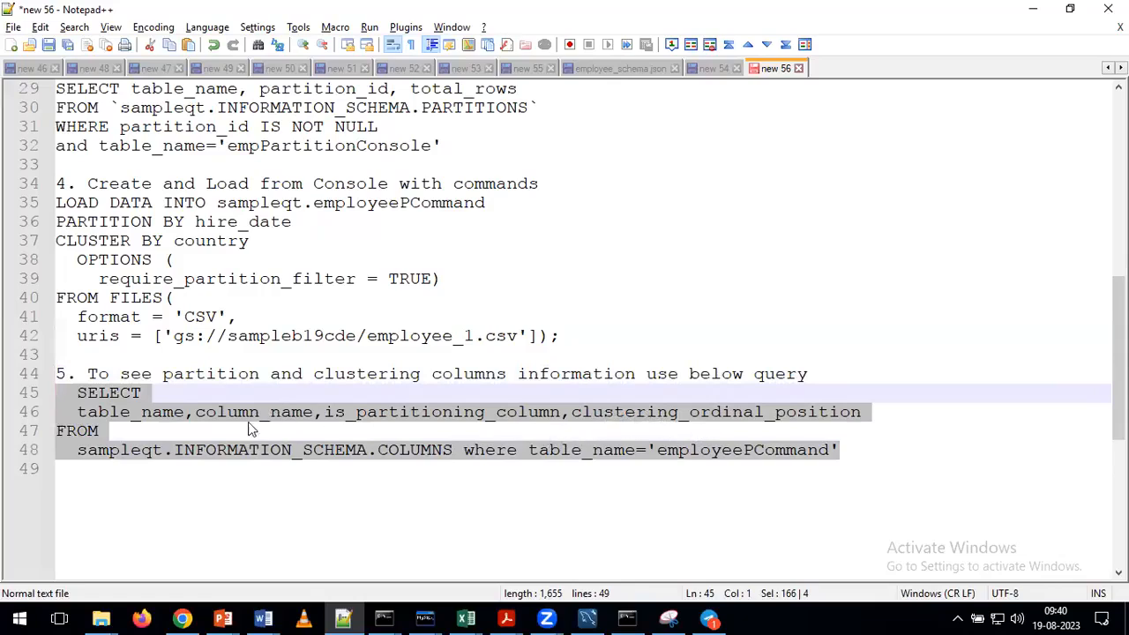
pyautogui.click(382, 473)
pyautogui.moveTo(453, 450); pyautogui.dragTo(78, 452)
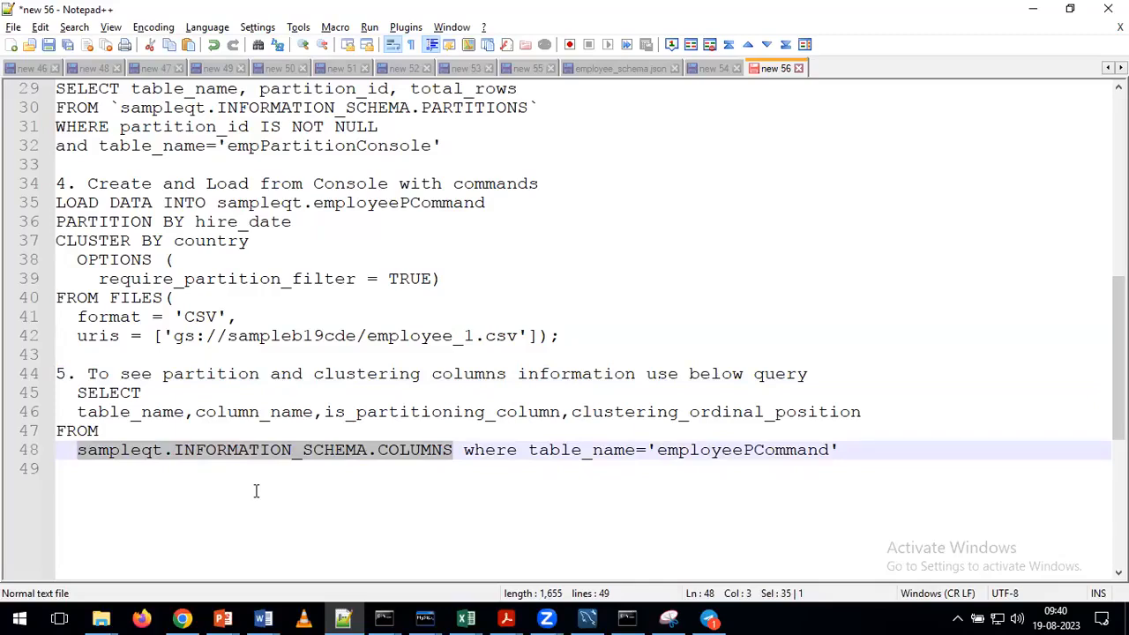
pyautogui.scroll(1, 256, 491)
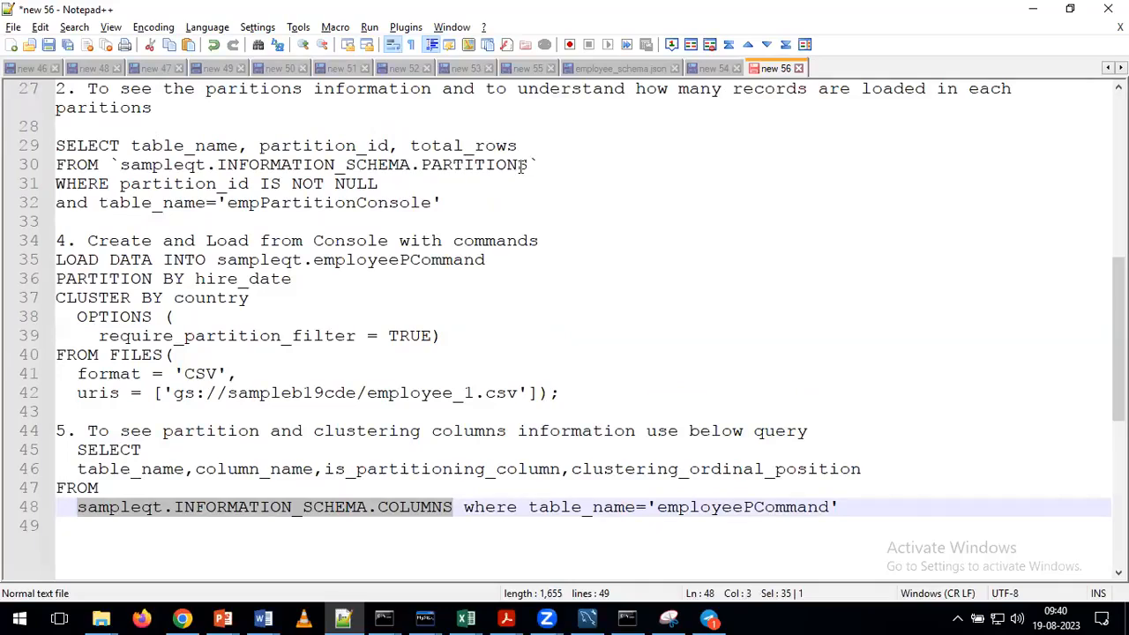
pyautogui.moveTo(527, 165); pyautogui.dragTo(216, 165)
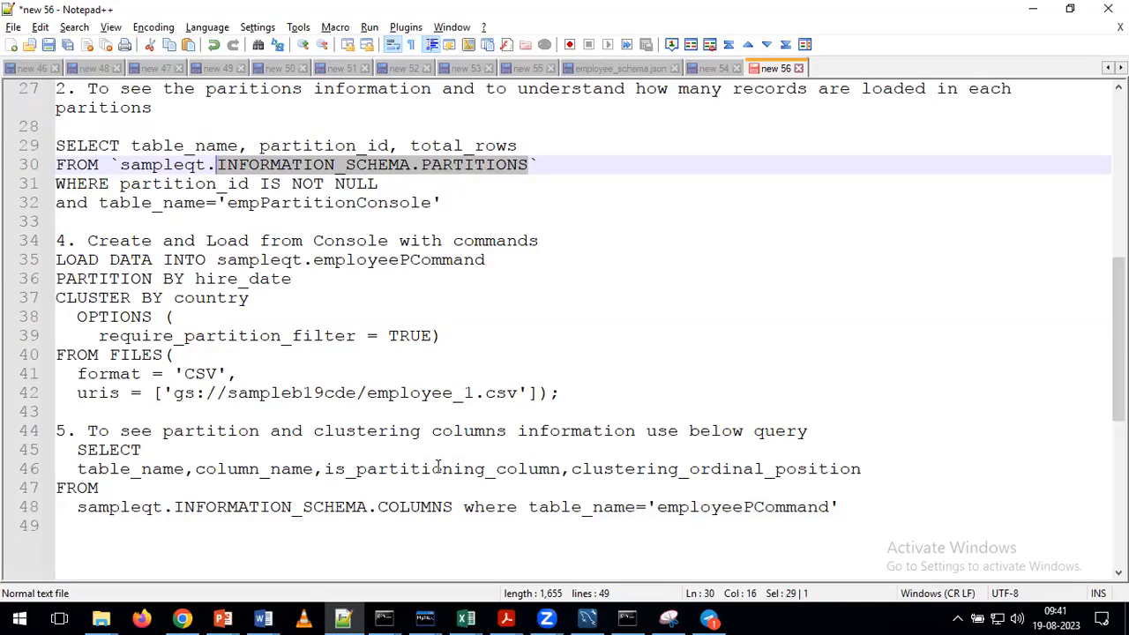
# - Leave a blank line below the COLUMNS query in note 5 and start an unindented note numbered "6."
pyautogui.moveTo(454, 508); pyautogui.dragTo(174, 509)
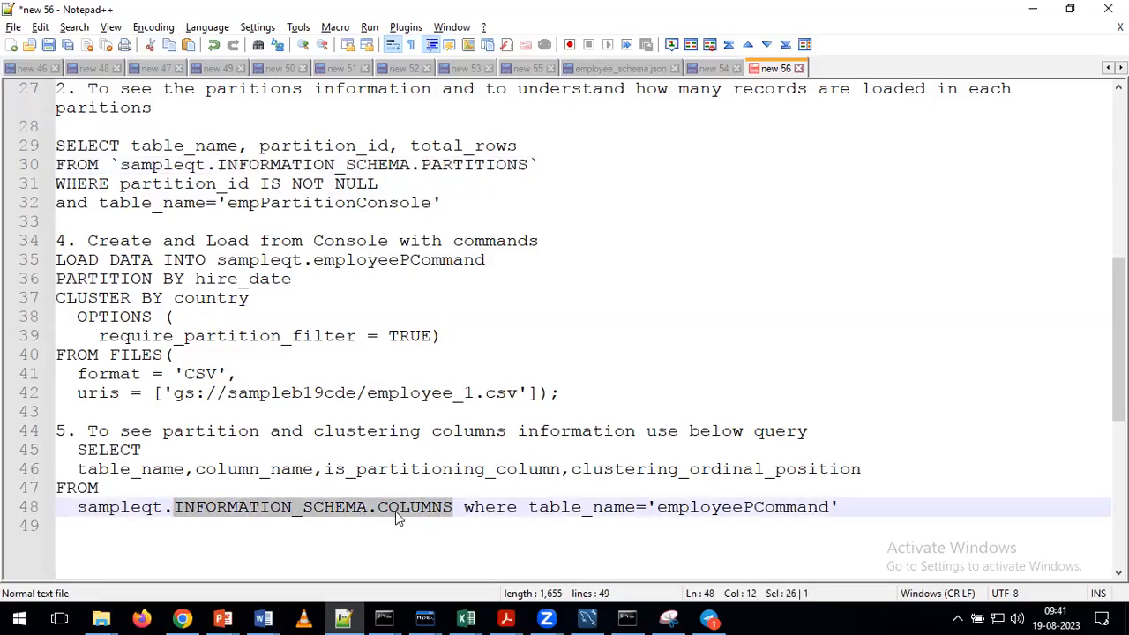
pyautogui.scroll(-1, 396, 513)
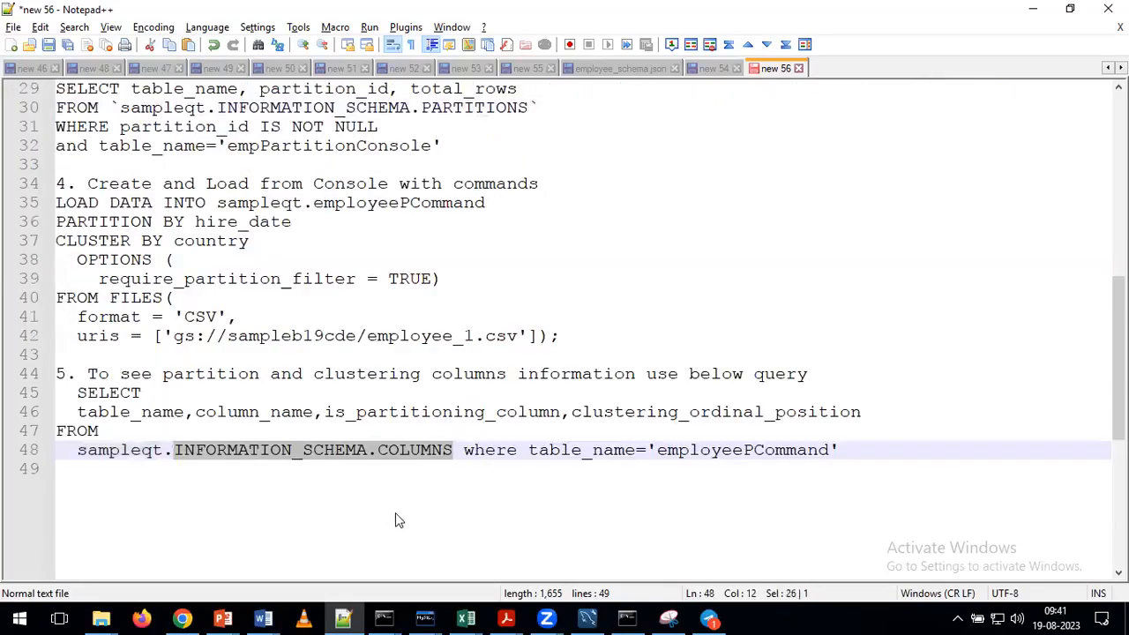
pyautogui.click(855, 450)
pyautogui.press('Return')
pyautogui.press('Return')
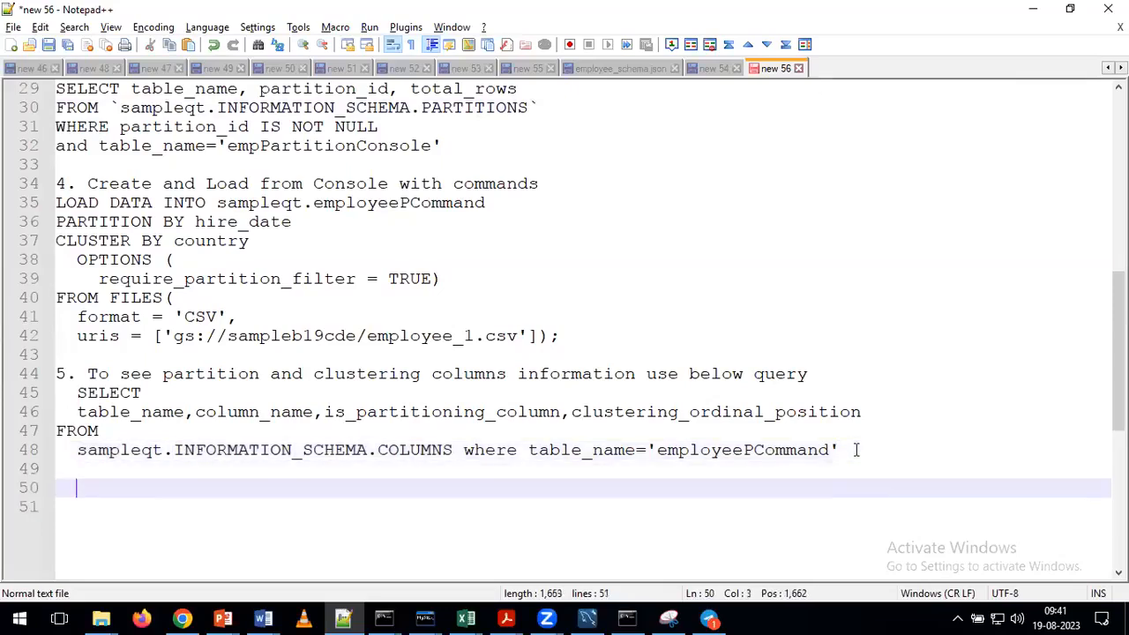
pyautogui.hotkey('shift', 'Home')
pyautogui.write('6.')
pyautogui.scroll(-2, 430, 477)
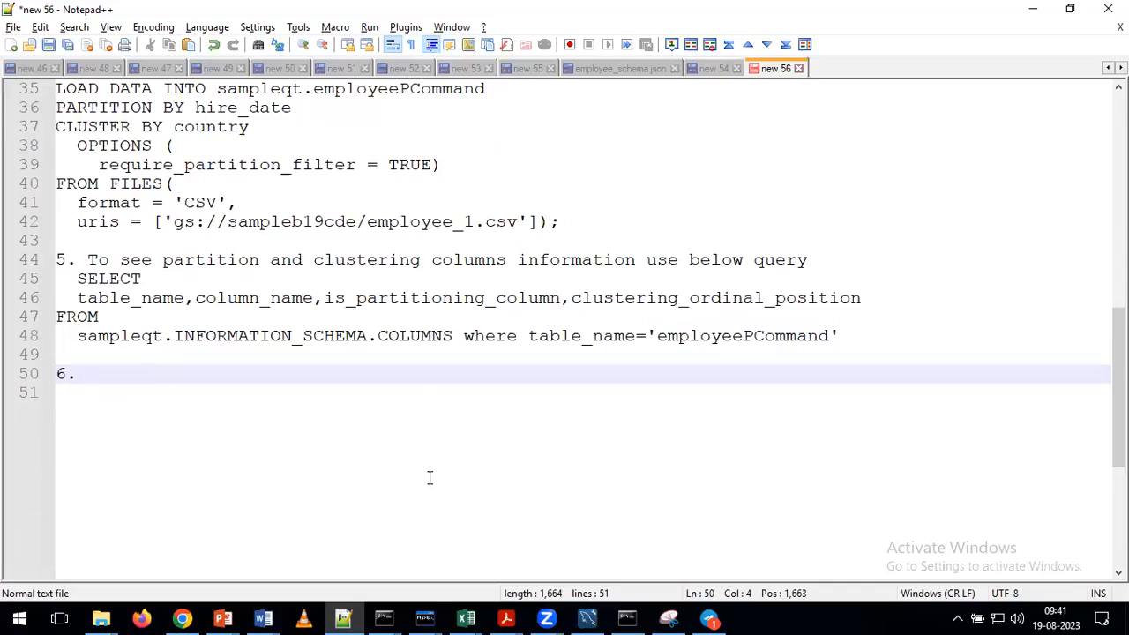
# - Examine the LOAD DATA statement in note 4 and the employeeCreate create-table example in new 53, and return to new 56
pyautogui.scroll(1, 430, 478)
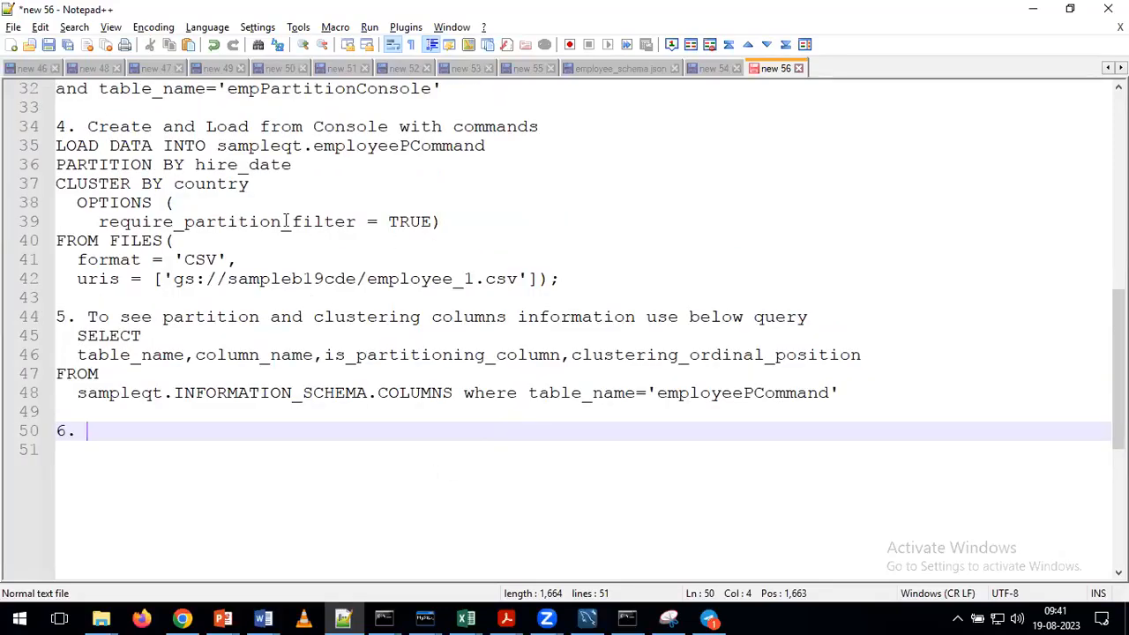
pyautogui.moveTo(563, 279); pyautogui.dragTo(56, 147)
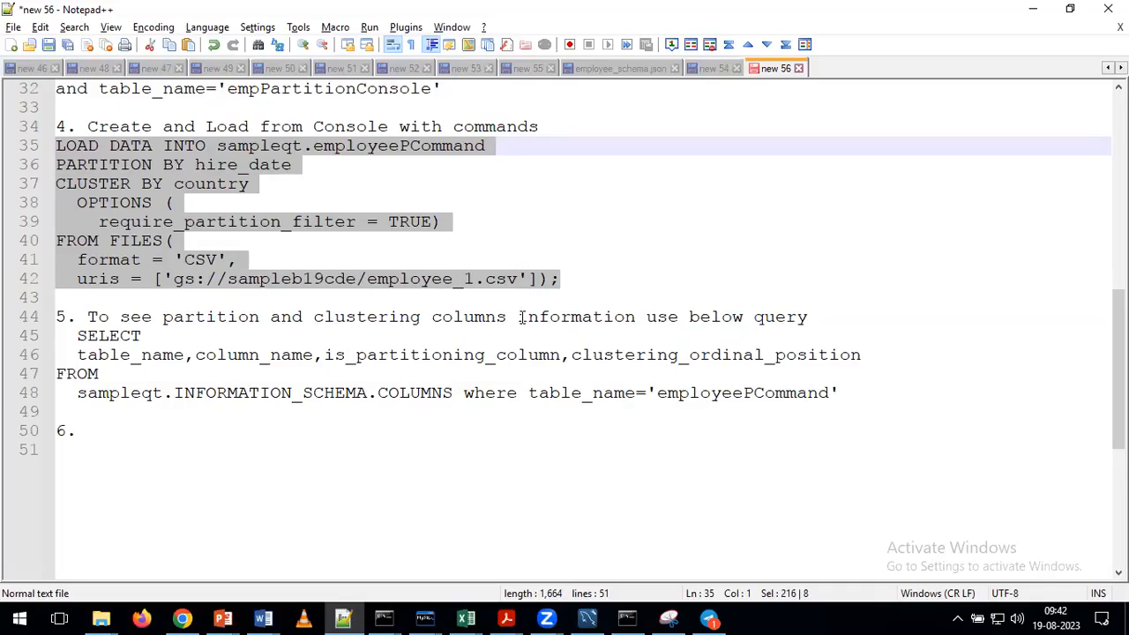
pyautogui.click(433, 432)
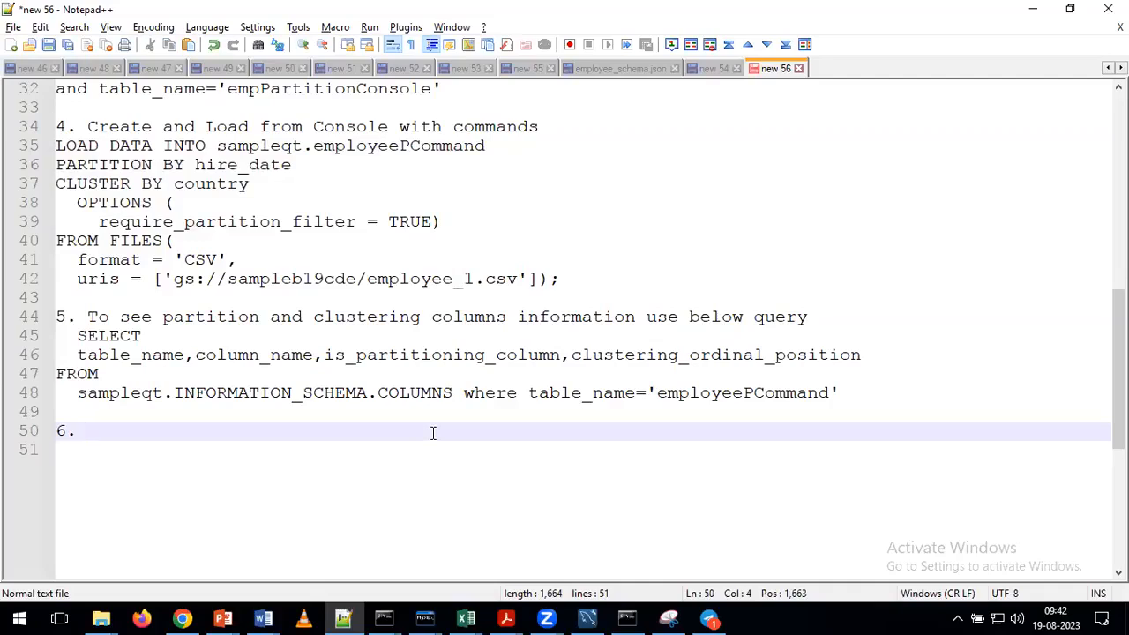
pyautogui.scroll(-1, 433, 433)
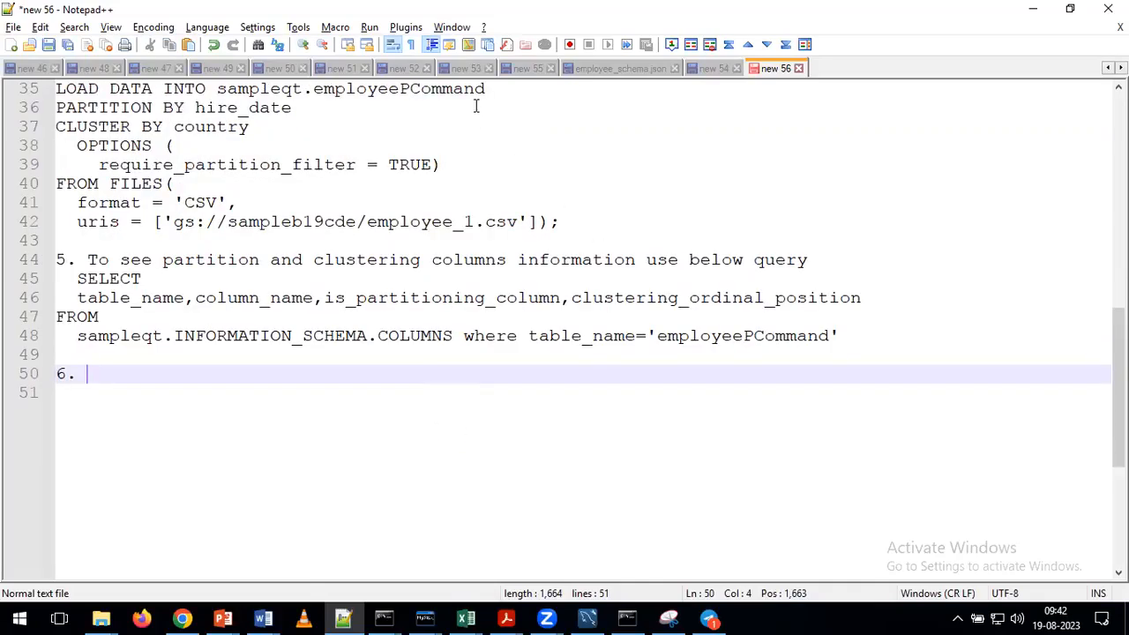
pyautogui.click(465, 69)
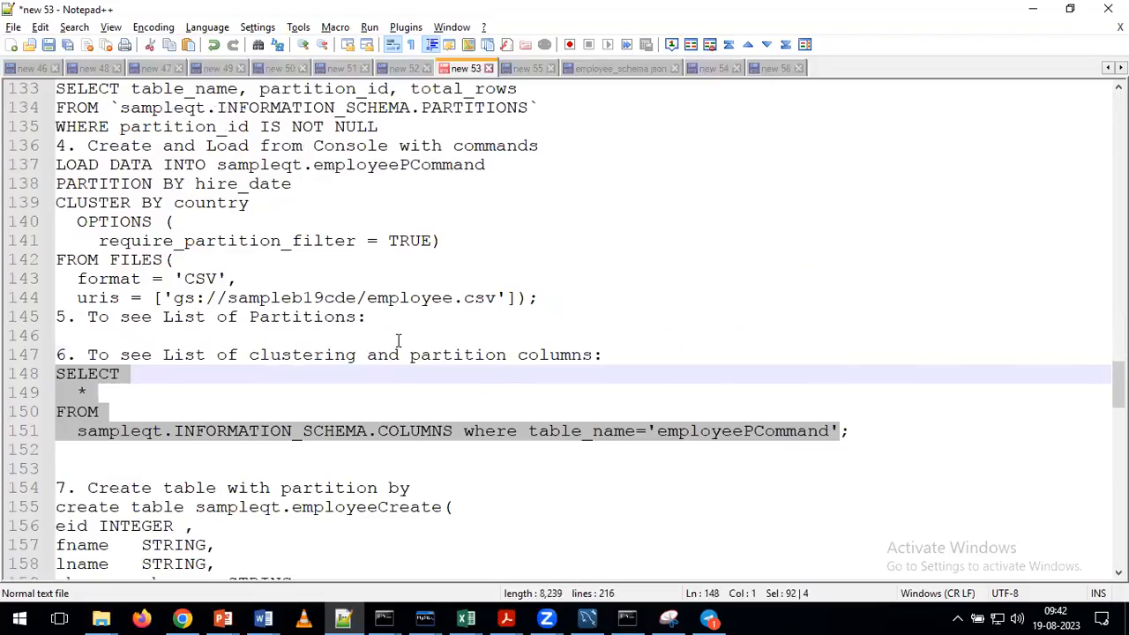
pyautogui.scroll(1, 397, 340)
pyautogui.scroll(-3, 397, 341)
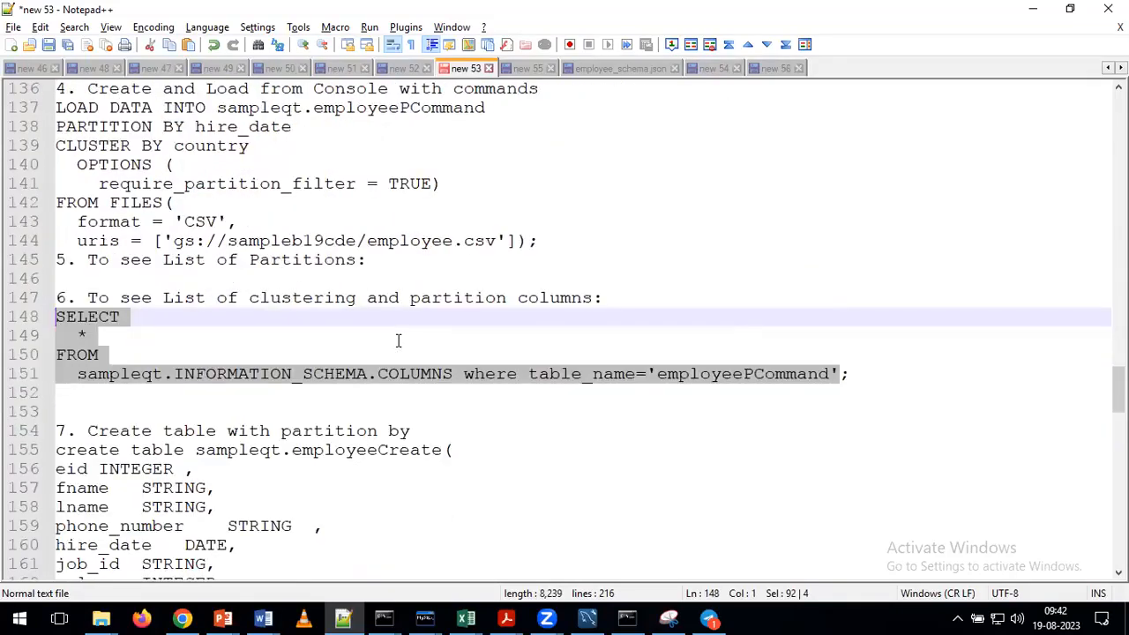
pyautogui.scroll(-2, 397, 340)
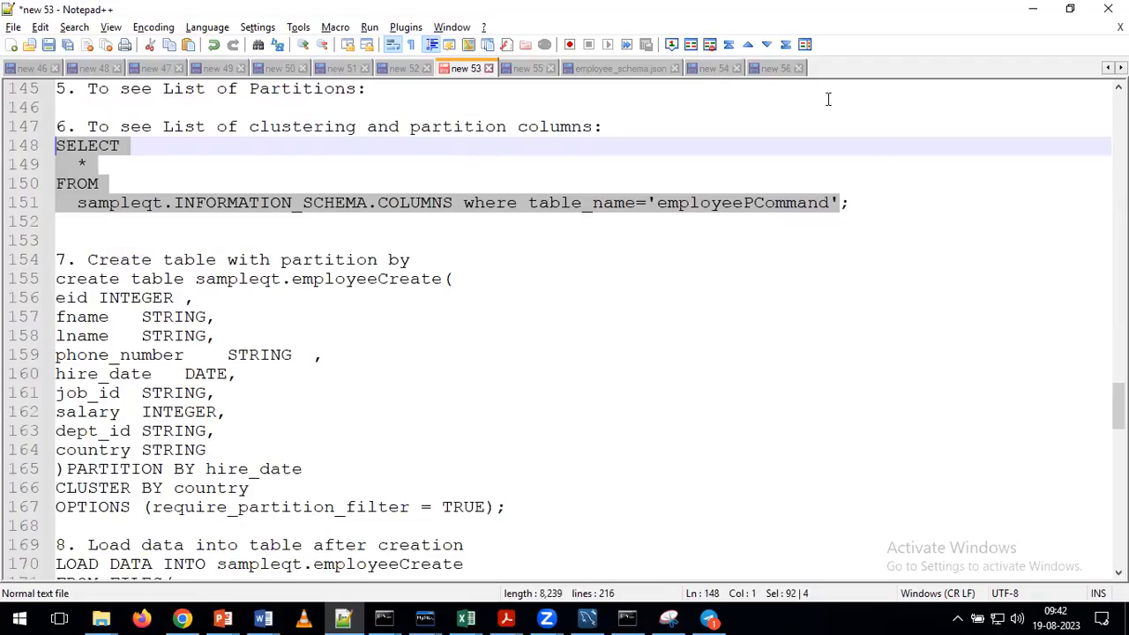
pyautogui.click(769, 71)
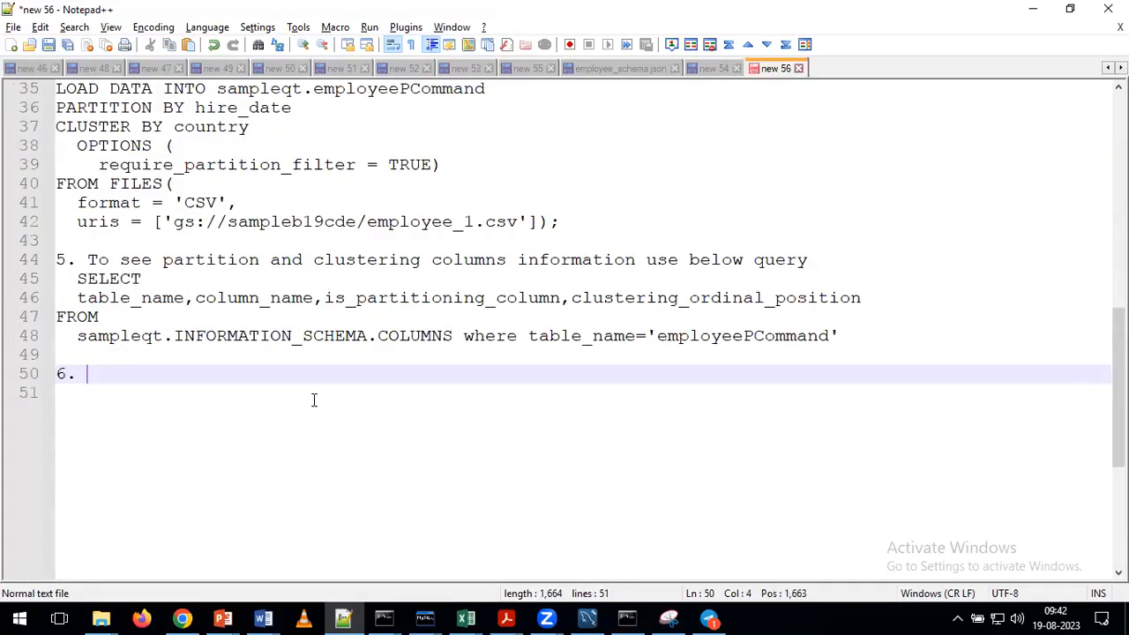
# - Title note 6 "Create partitonins by using create command"
pyautogui.write('Create ')
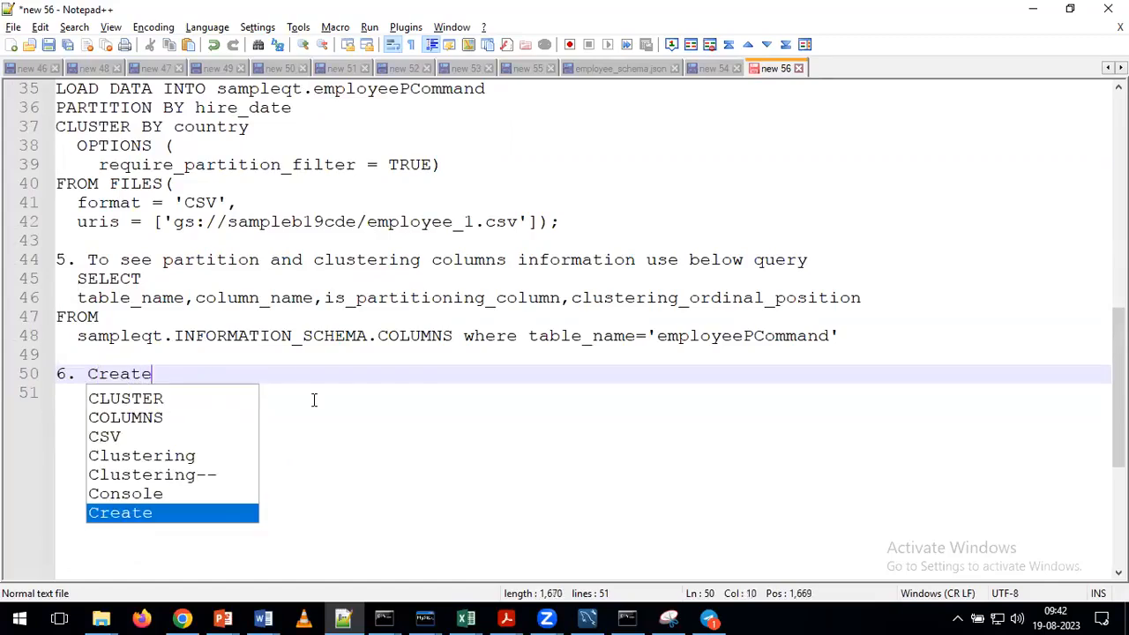
pyautogui.write('partito')
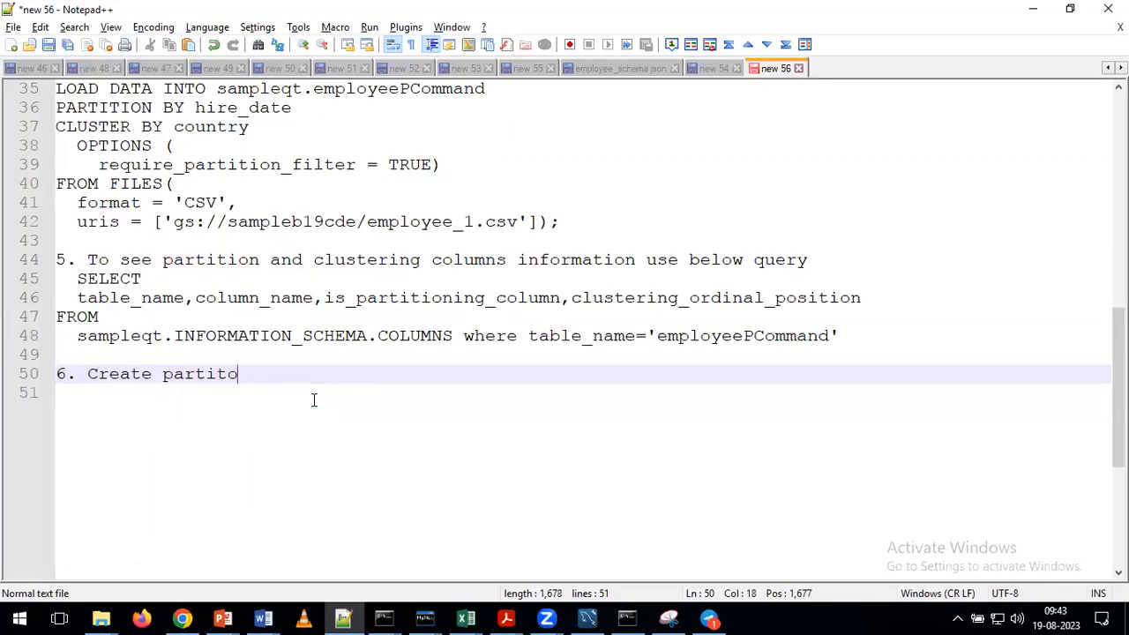
pyautogui.write('ning')
pyautogui.press('BackSpace')
pyautogui.write('s by using ')
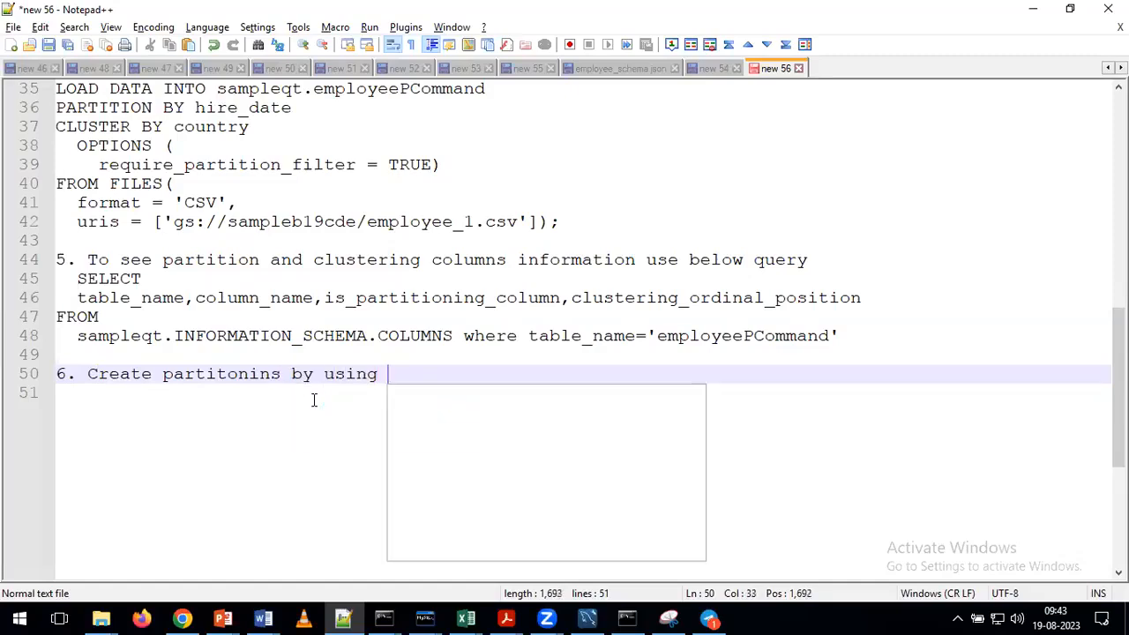
pyautogui.write('create command')
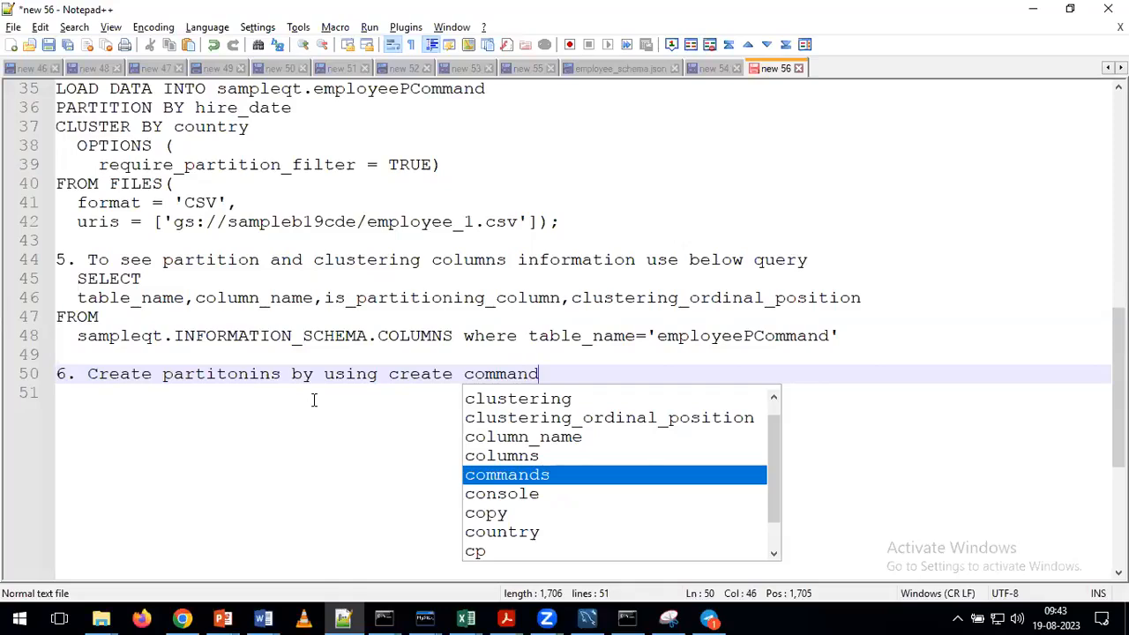
# - Add the line "schema (columnname, datatype)" under heading 6 and compare it with the LOAD DATA statement in note 4
pyautogui.click(274, 298)
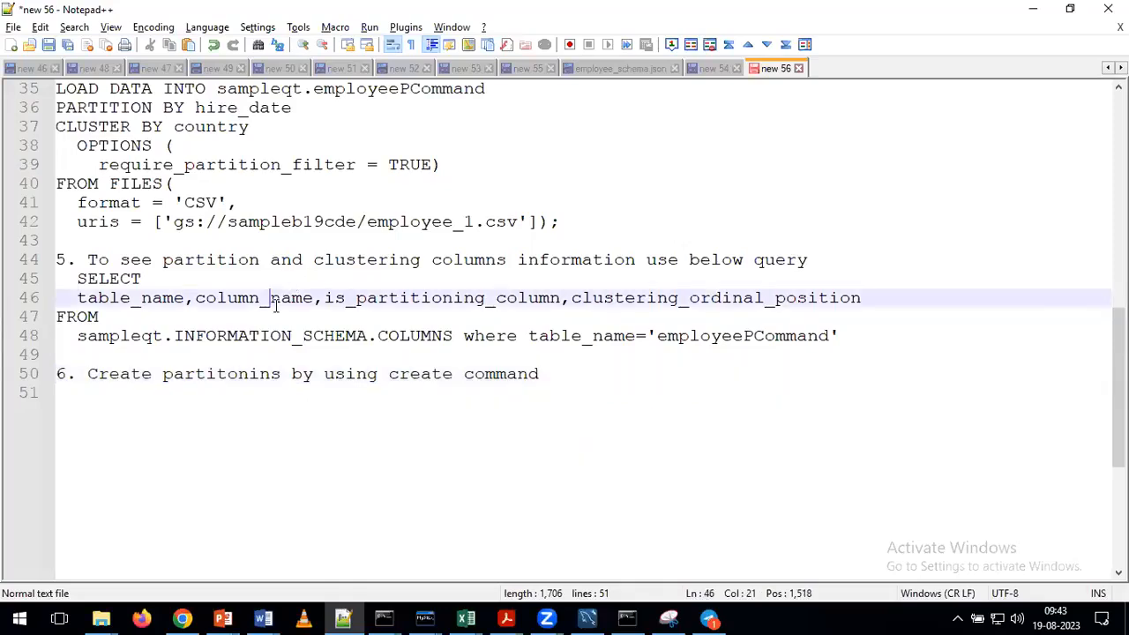
pyautogui.scroll(1, 189, 247)
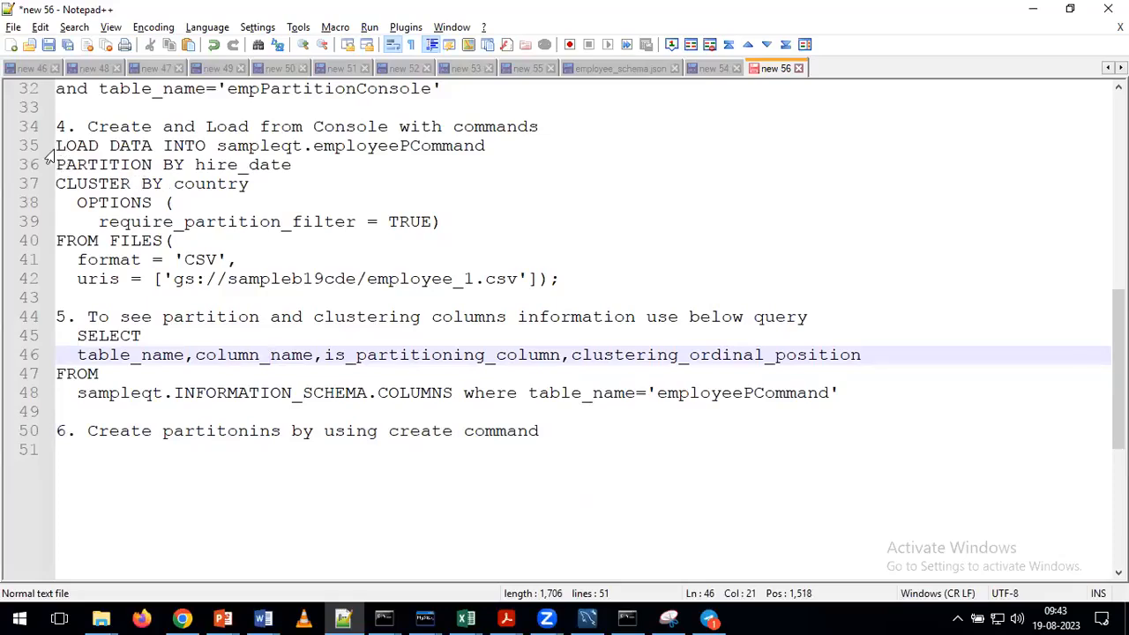
pyautogui.moveTo(51, 148); pyautogui.dragTo(206, 202)
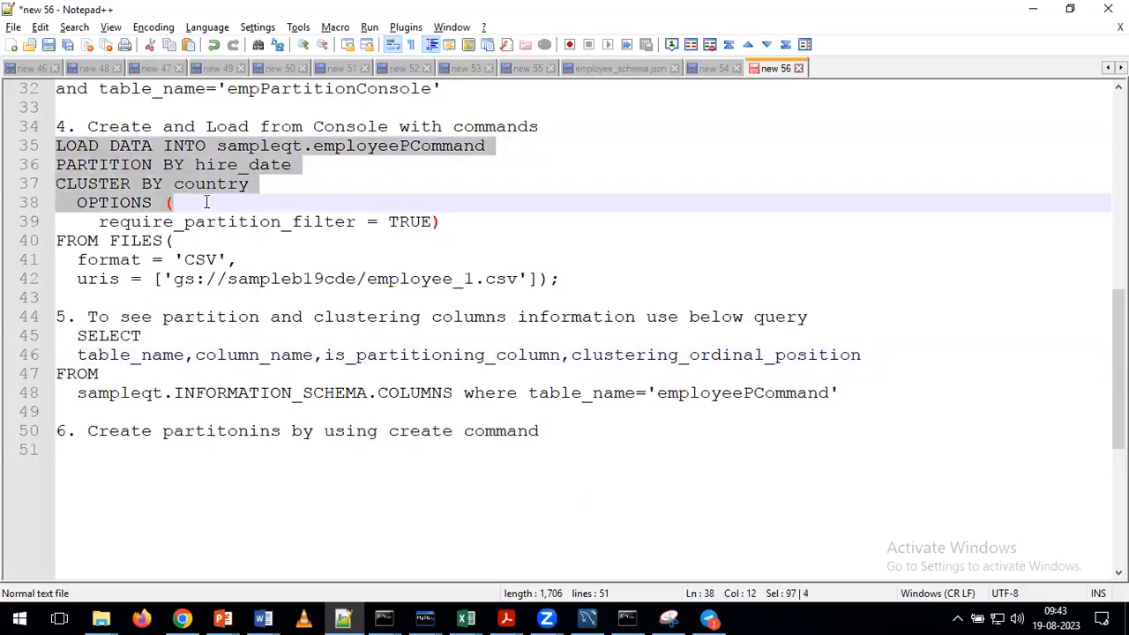
pyautogui.click(566, 431)
pyautogui.press('Return')
pyautogui.write('Create')
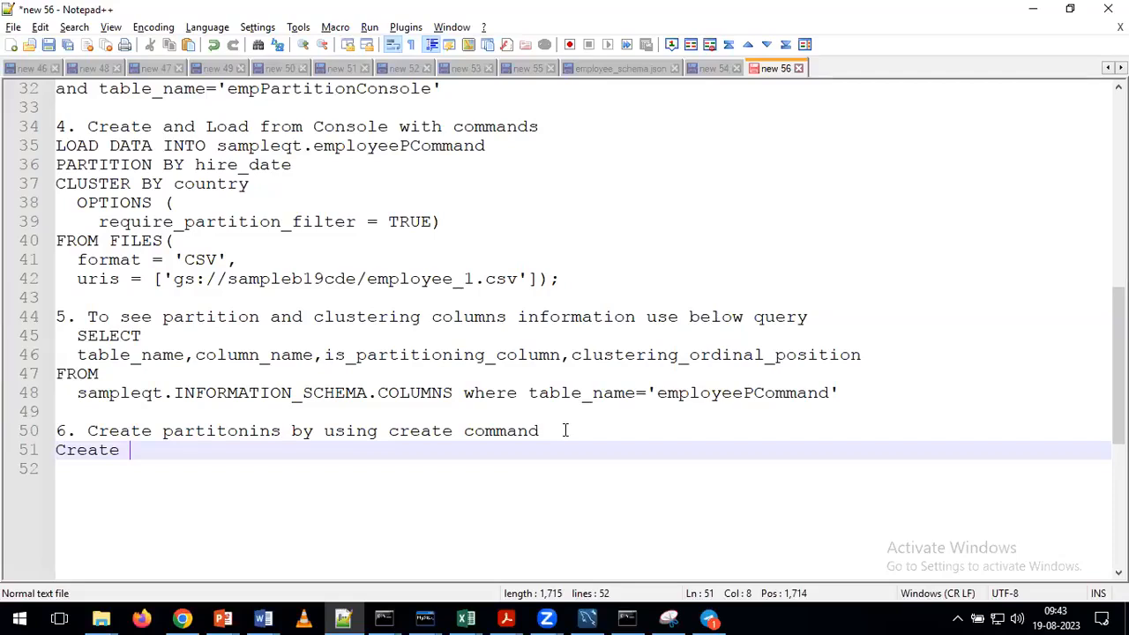
pyautogui.hotkey('shift', 'Home')
pyautogui.write('s')
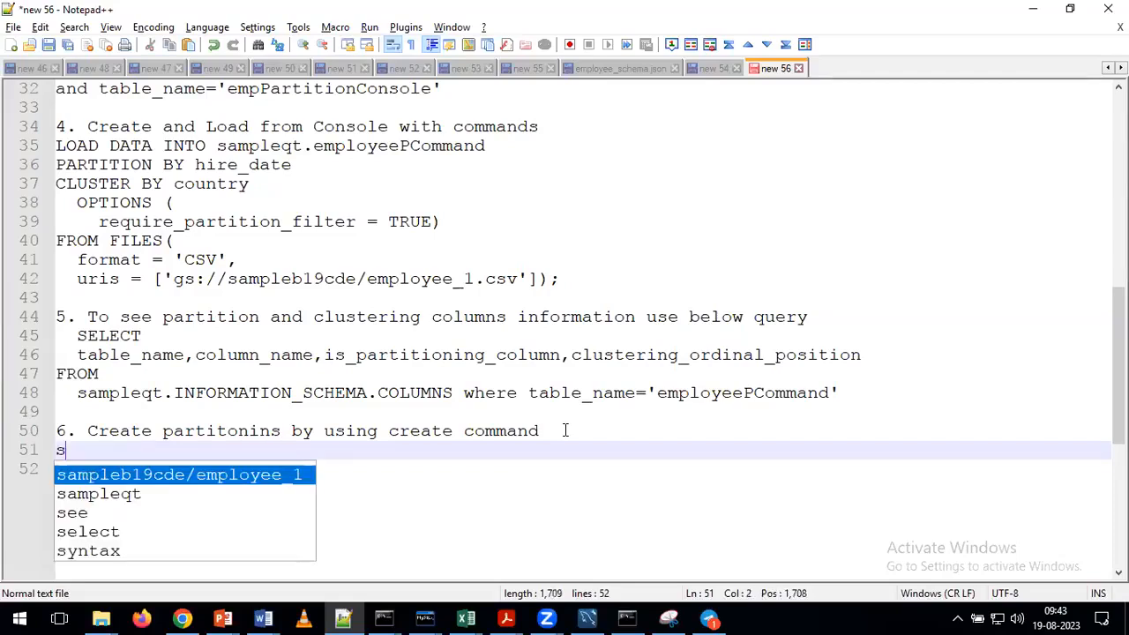
pyautogui.write('chema (columnname, datatype)')
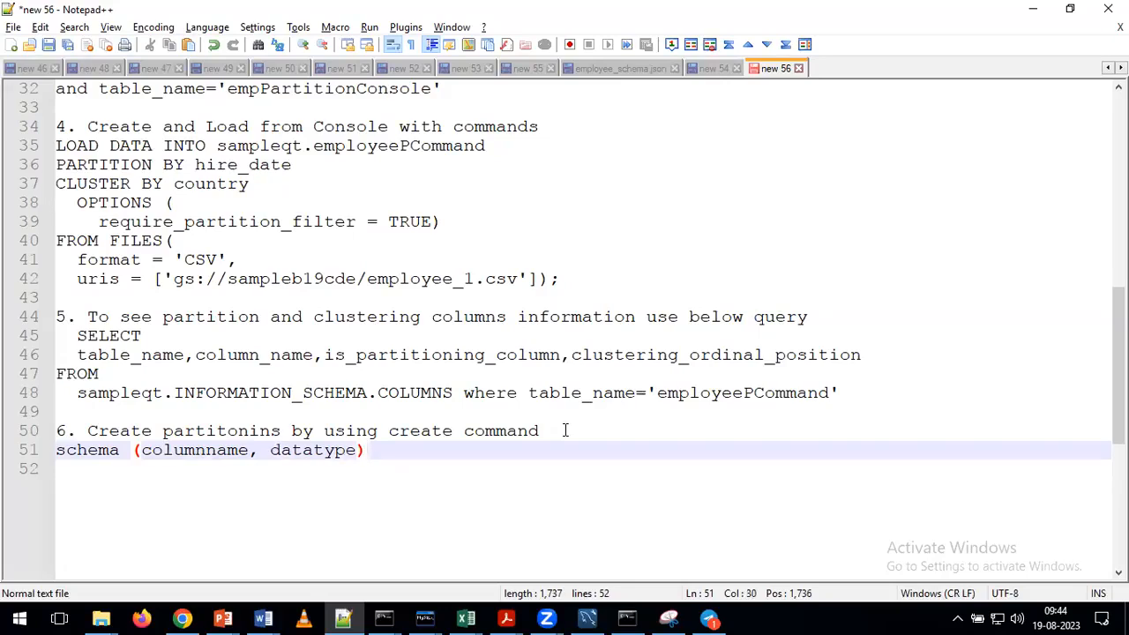
pyautogui.moveTo(588, 279); pyautogui.dragTo(57, 147)
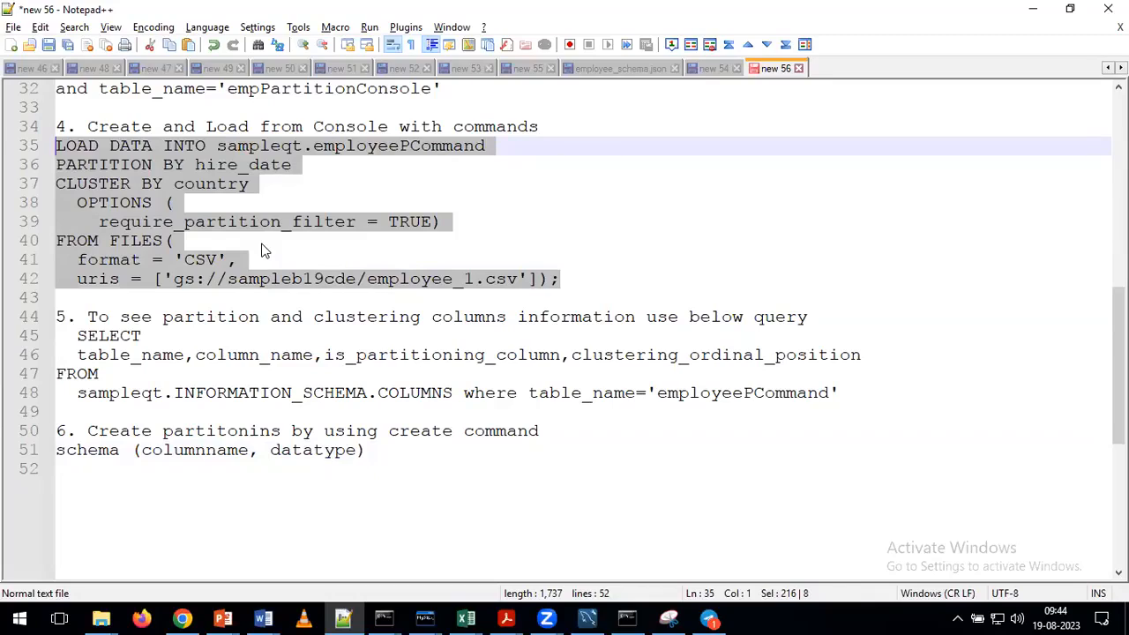
pyautogui.doubleClick(210, 452)
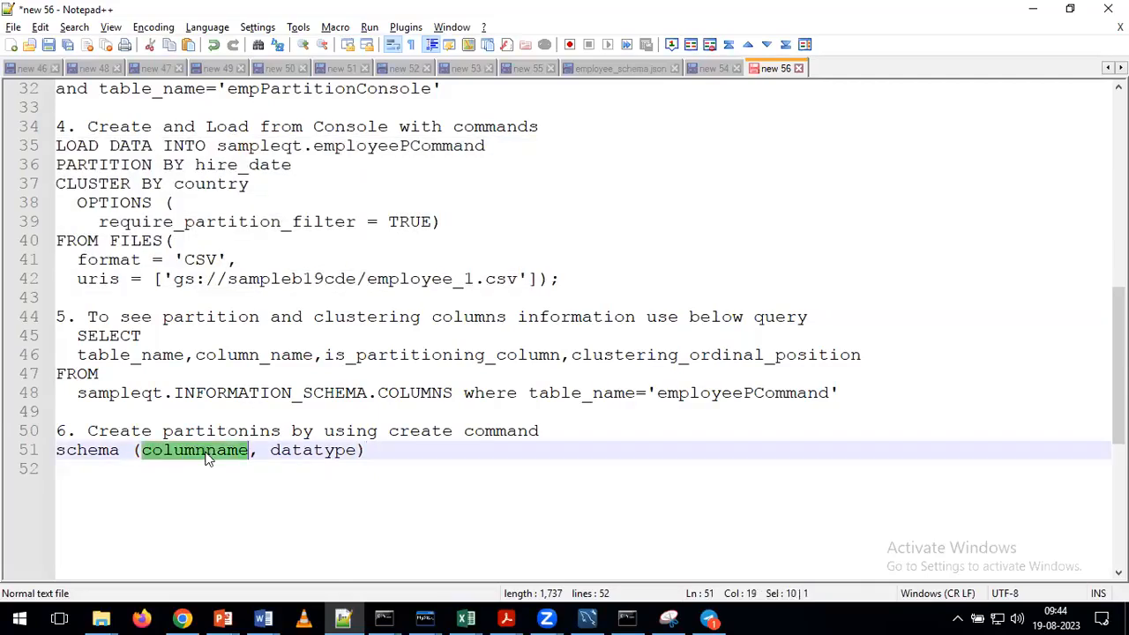
pyautogui.doubleClick(311, 452)
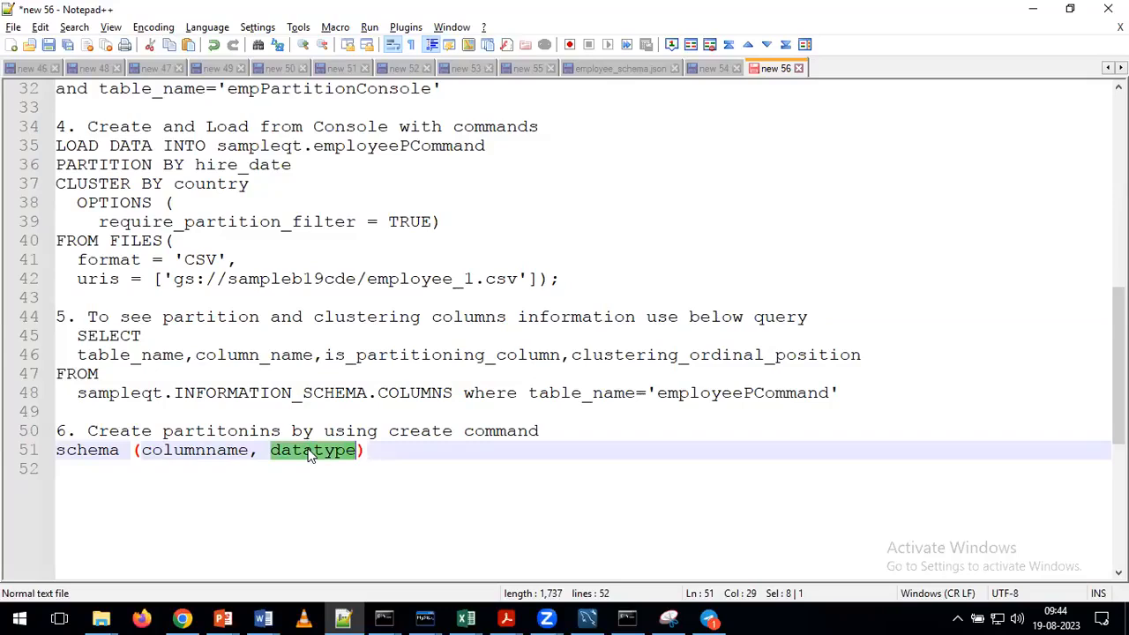
# - Replace the schema line under heading 6 with "create table databasename.tablename" and opening and closing parentheses on separate lines
pyautogui.moveTo(382, 454); pyautogui.dragTo(47, 462)
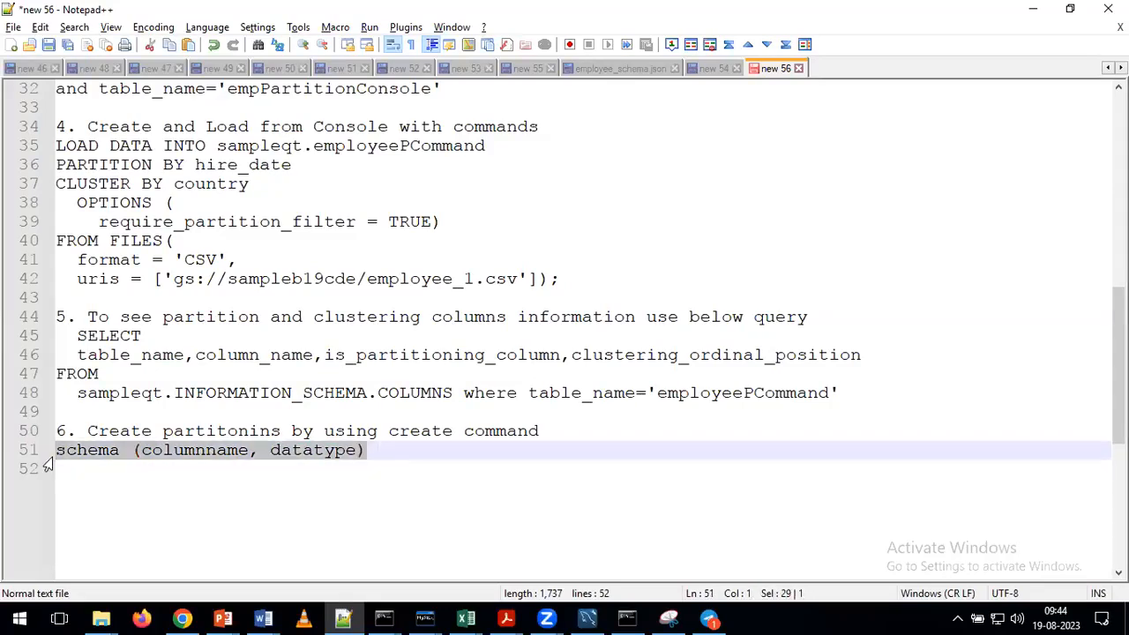
pyautogui.write('create table databasename.tablename')
pyautogui.press('Return')
pyautogui.write('(')
pyautogui.press('Return')
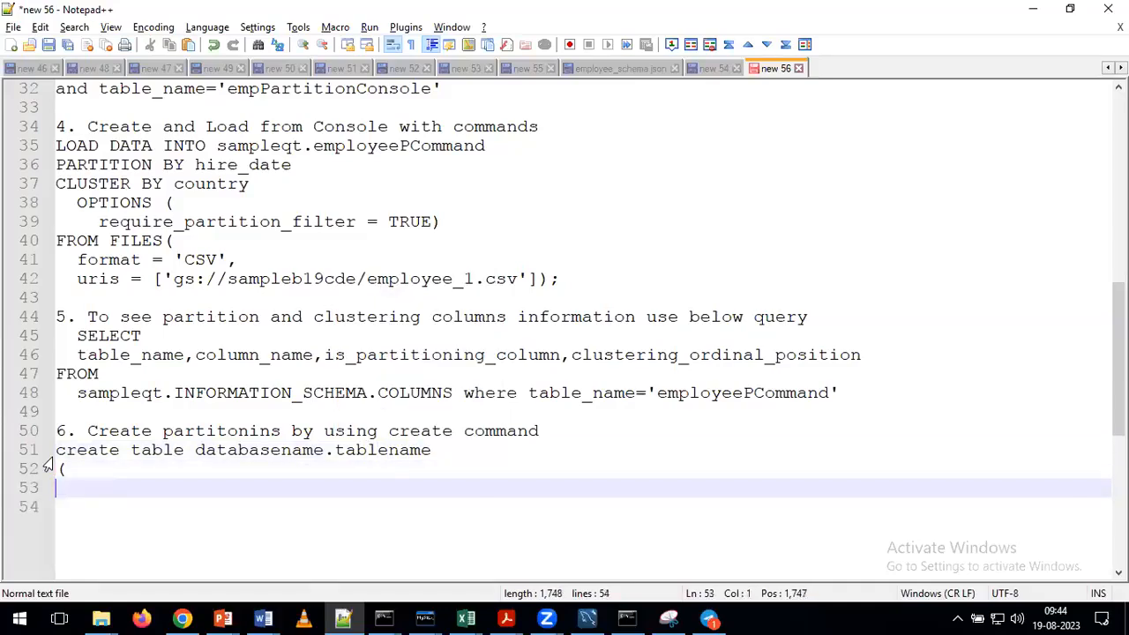
pyautogui.press('Return')
pyautogui.write(')')
# - Fill the create table parentheses with the column lines "c1 datatype," and "c2 dataype"
pyautogui.press('Up')
pyautogui.write('cl datat')
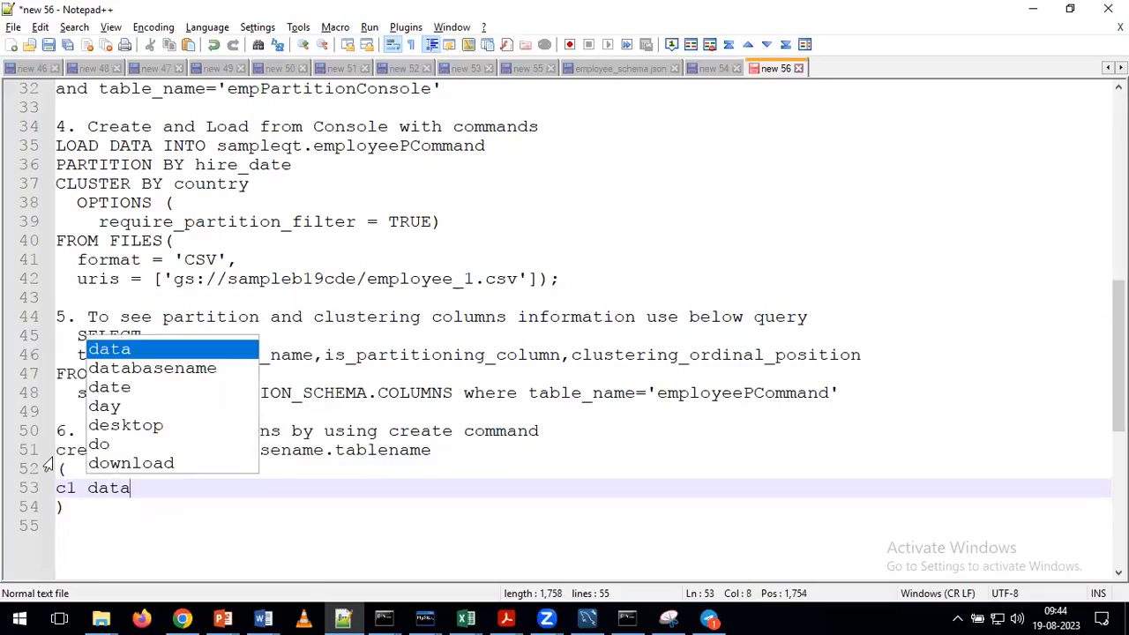
pyautogui.write('ype,')
pyautogui.press('Return')
pyautogui.write('c2 dataype')
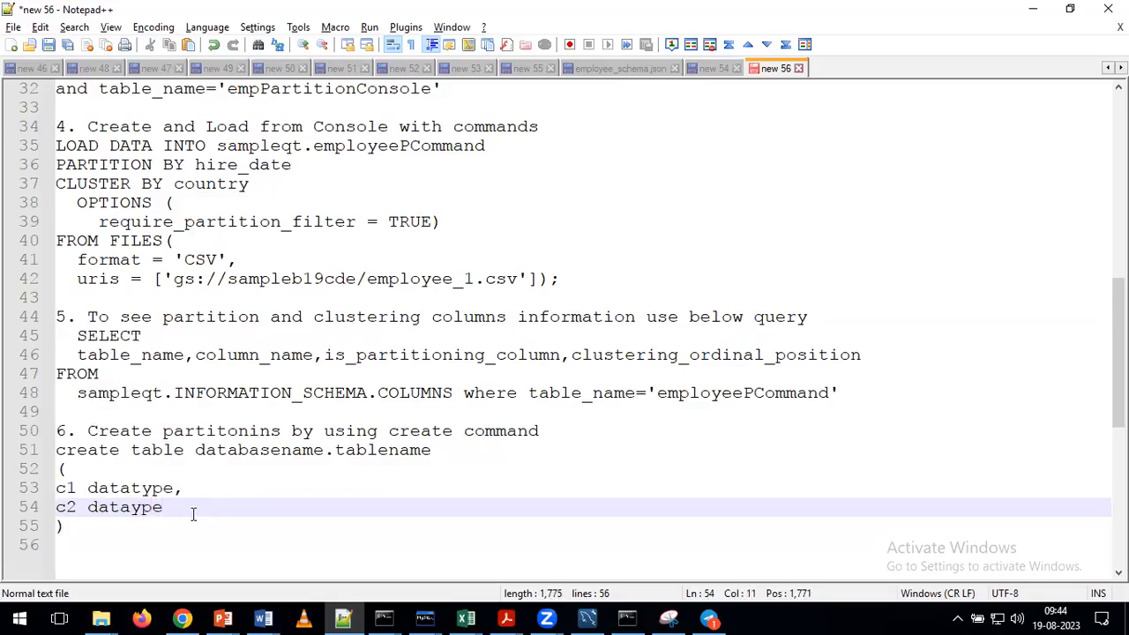
# - Add the lines "partition by ''" and "cluster by" below the closing parenthesis of the create table template
pyautogui.scroll(-1, 193, 515)
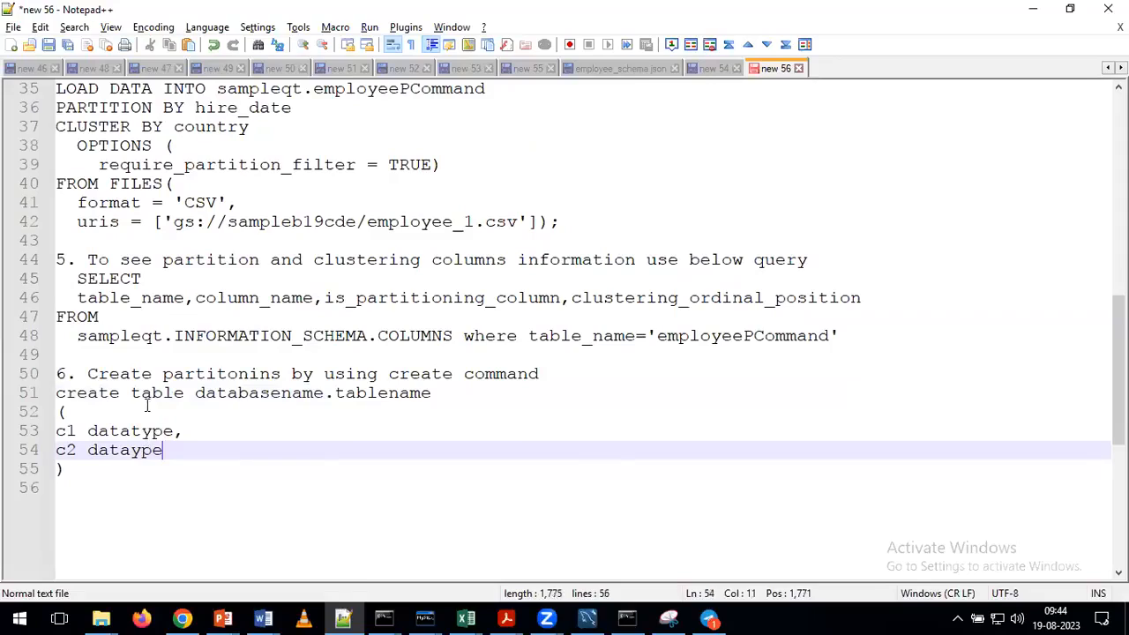
pyautogui.click(120, 476)
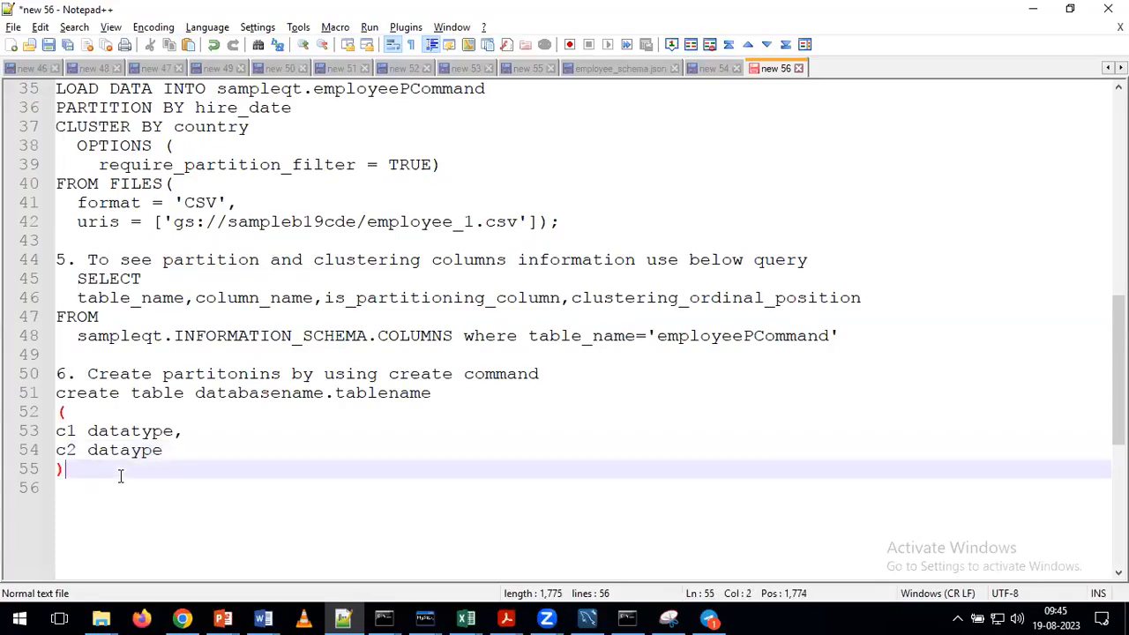
pyautogui.press('Return')
pyautogui.write('p')
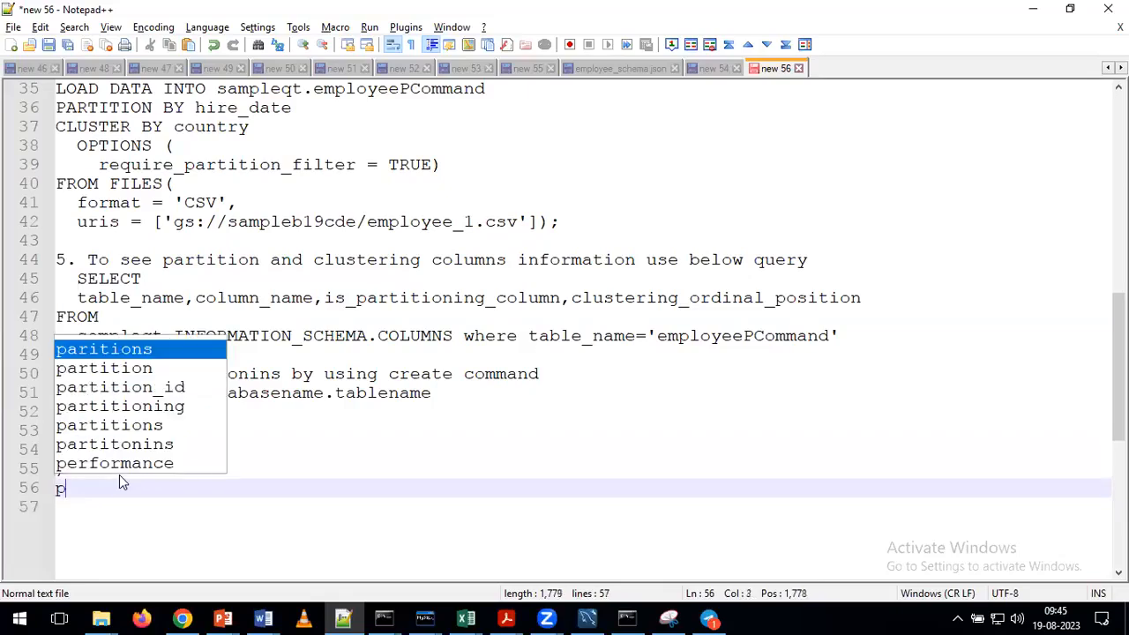
pyautogui.write('artition by')
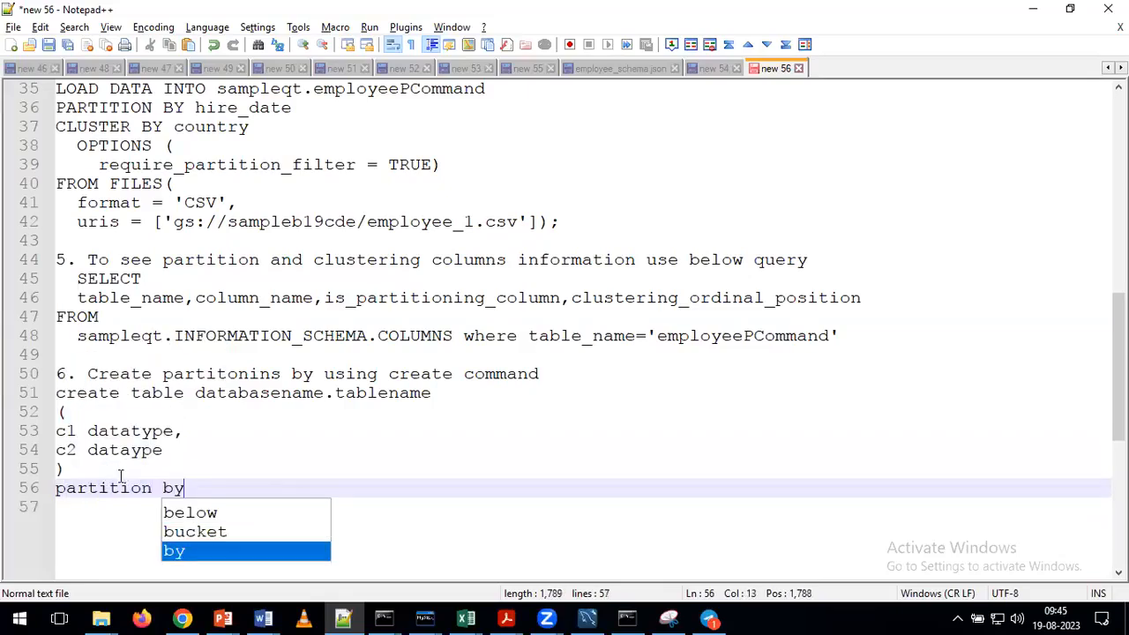
pyautogui.write(" ''")
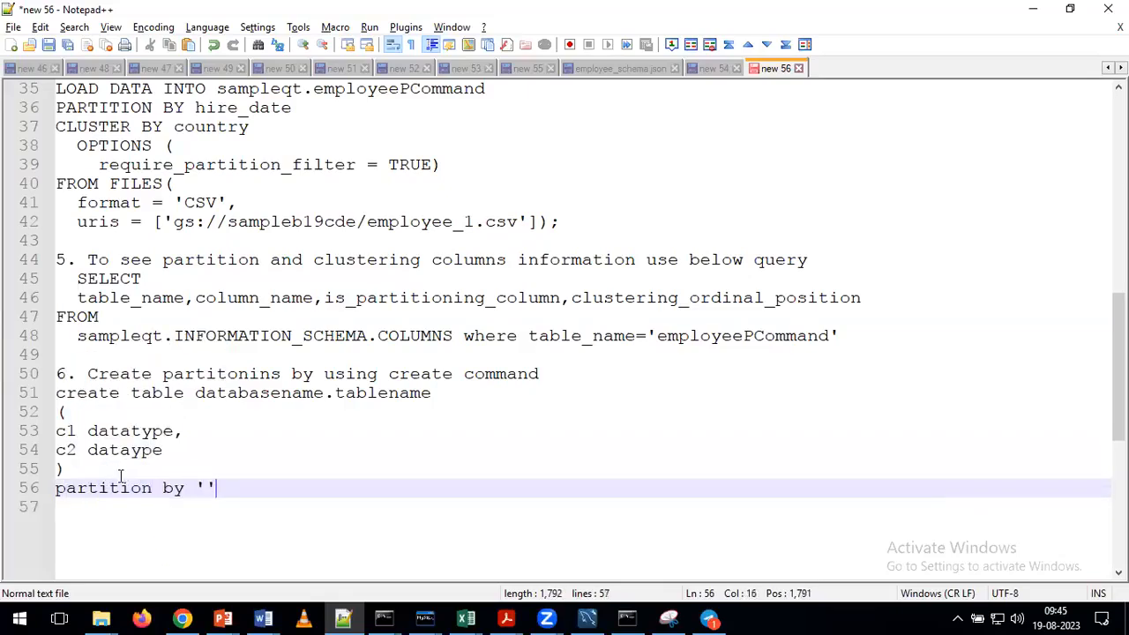
pyautogui.press('Return')
pyautogui.write('cluste')
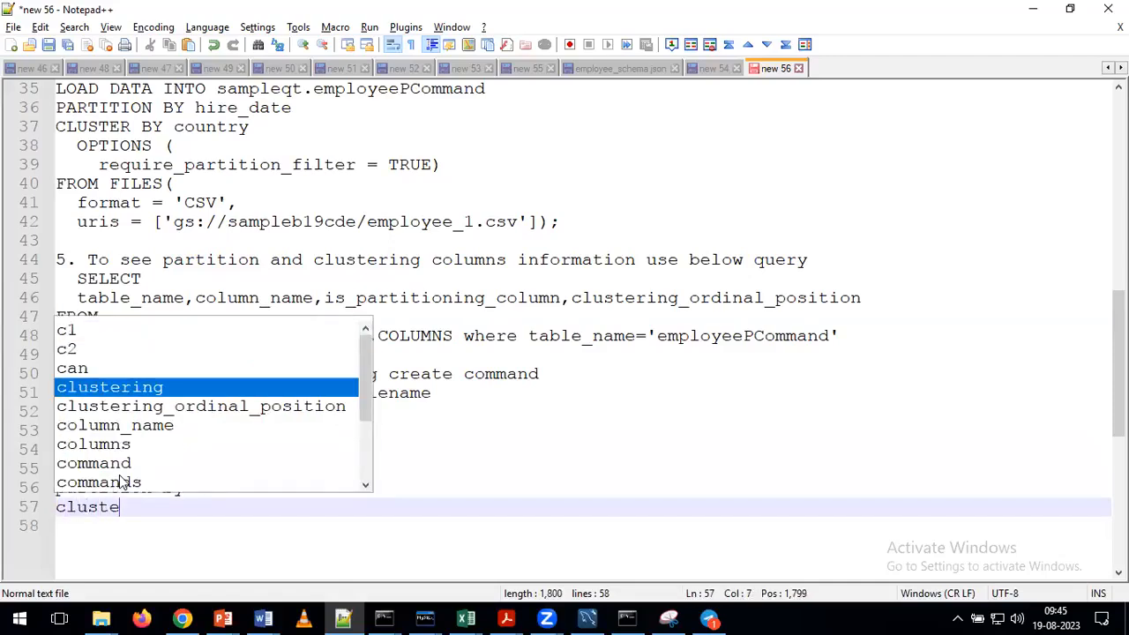
pyautogui.write('r by')
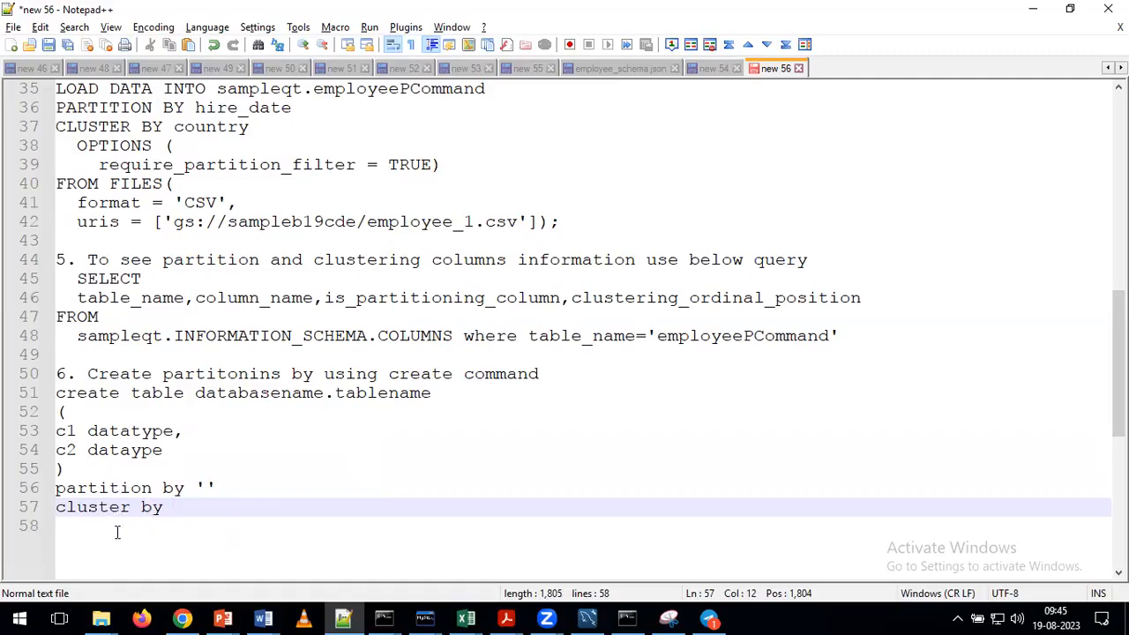
# - Replace the create table template under heading 6 with the full sampleqt.employeeCreate statement copied from the new 53 notes
pyautogui.click(459, 70)
pyautogui.moveTo(510, 508); pyautogui.dragTo(49, 280)
pyautogui.hotkey('ctrl', 'c')
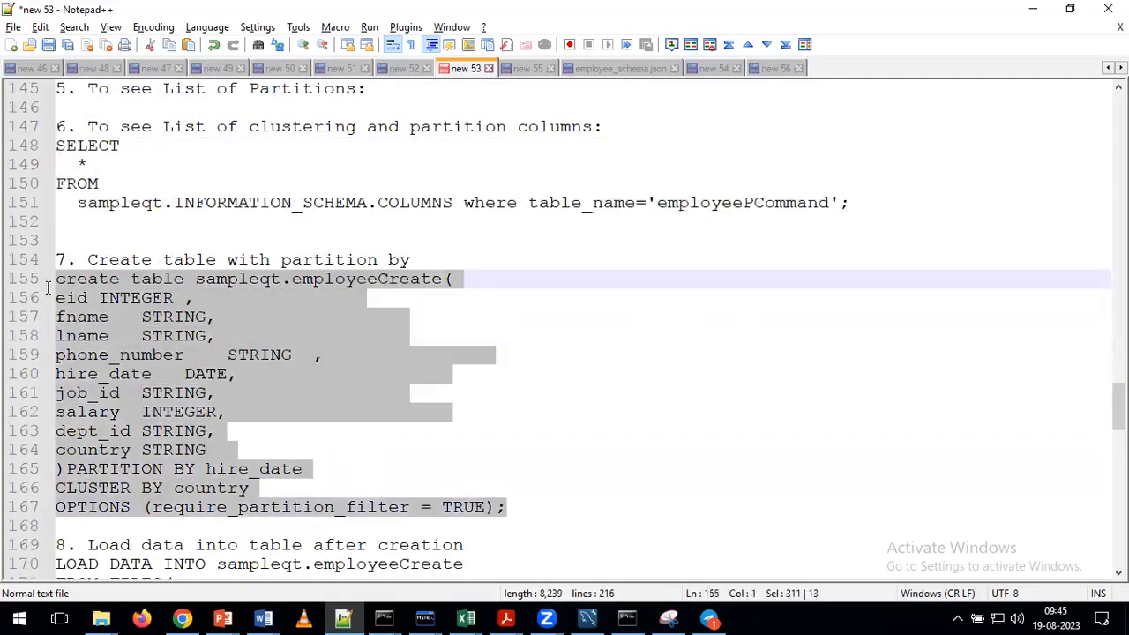
pyautogui.click(773, 69)
pyautogui.moveTo(174, 508); pyautogui.dragTo(61, 422)
pyautogui.hotkey('ctrl', 'v')
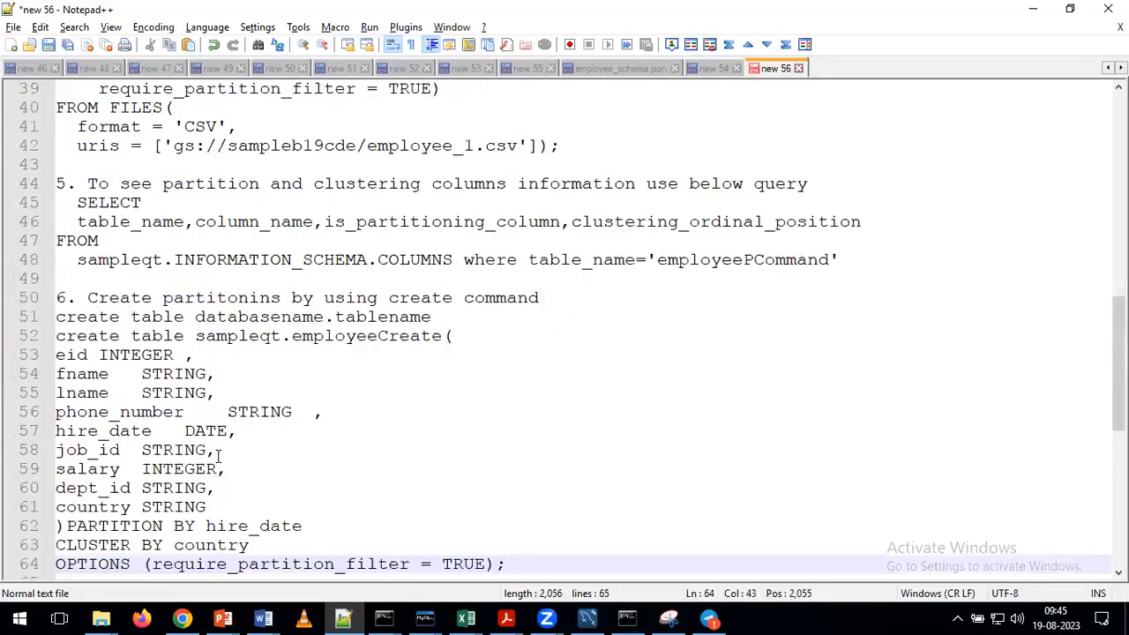
pyautogui.scroll(-1, 218, 454)
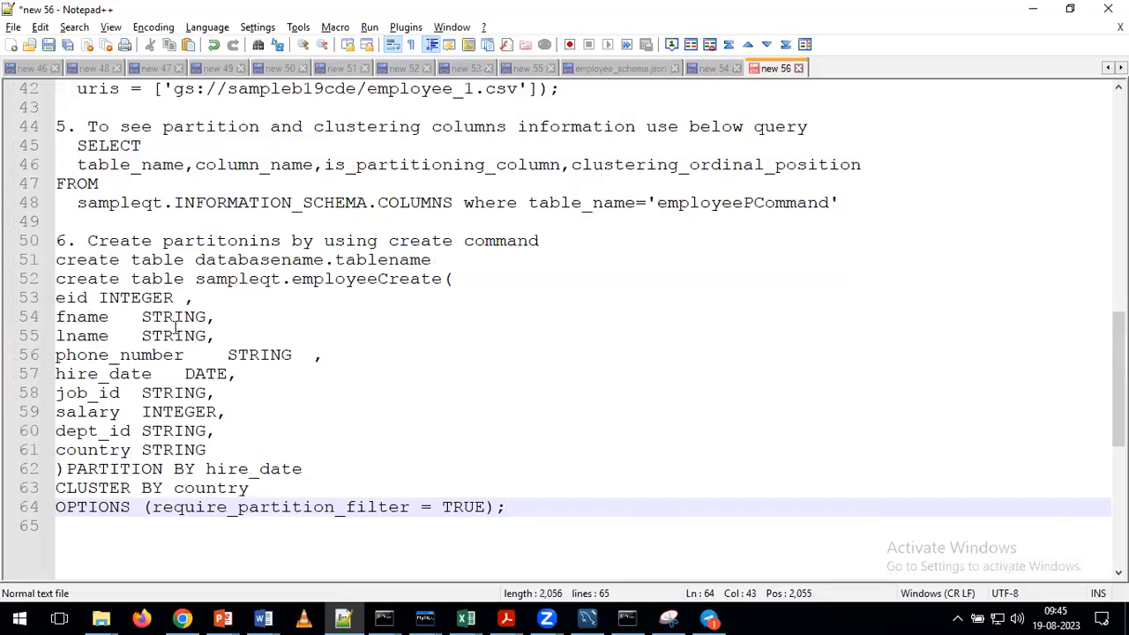
pyautogui.moveTo(432, 260); pyautogui.dragTo(35, 269)
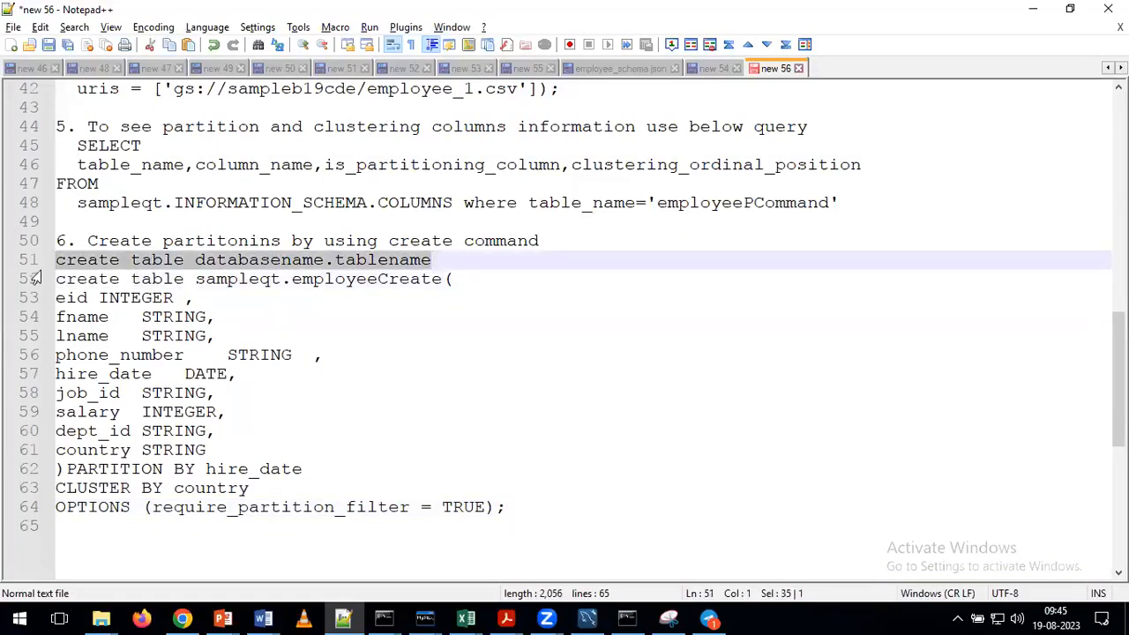
pyautogui.press('Delete')
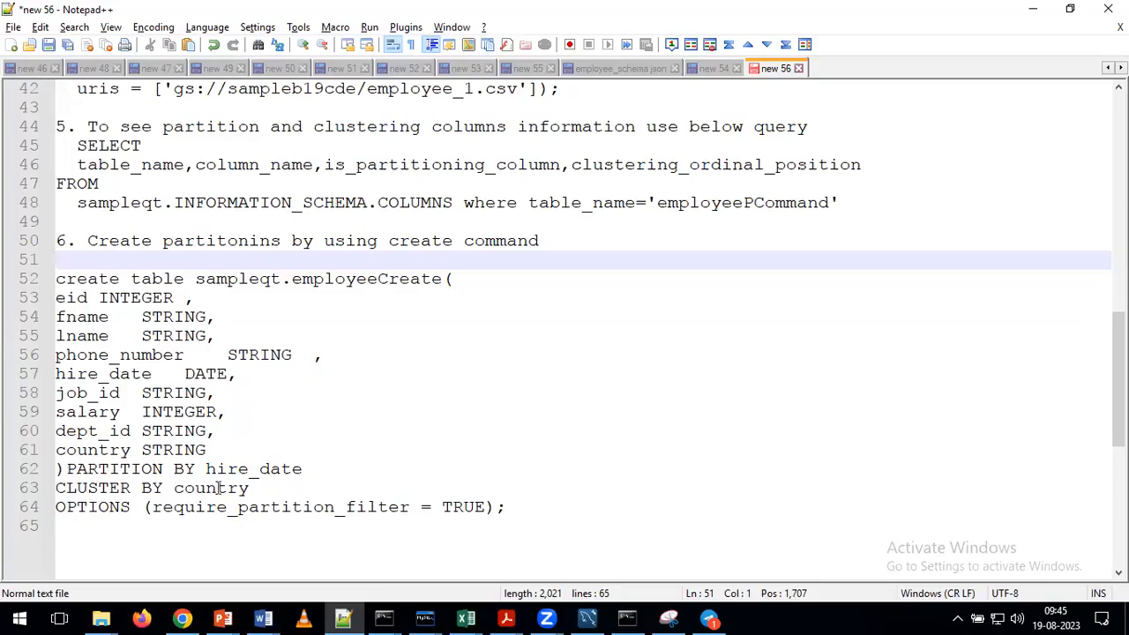
# - Append "(table structre and data load)" to heading 4 about creating and loading from the console
pyautogui.moveTo(510, 507); pyautogui.dragTo(55, 507)
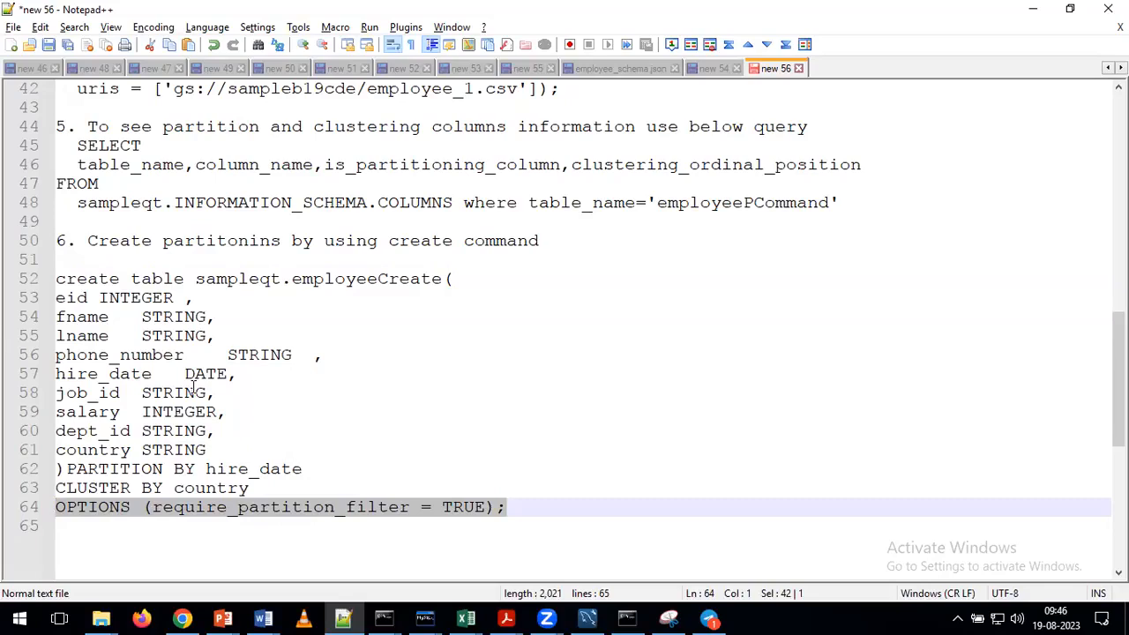
pyautogui.scroll(3, 146, 394)
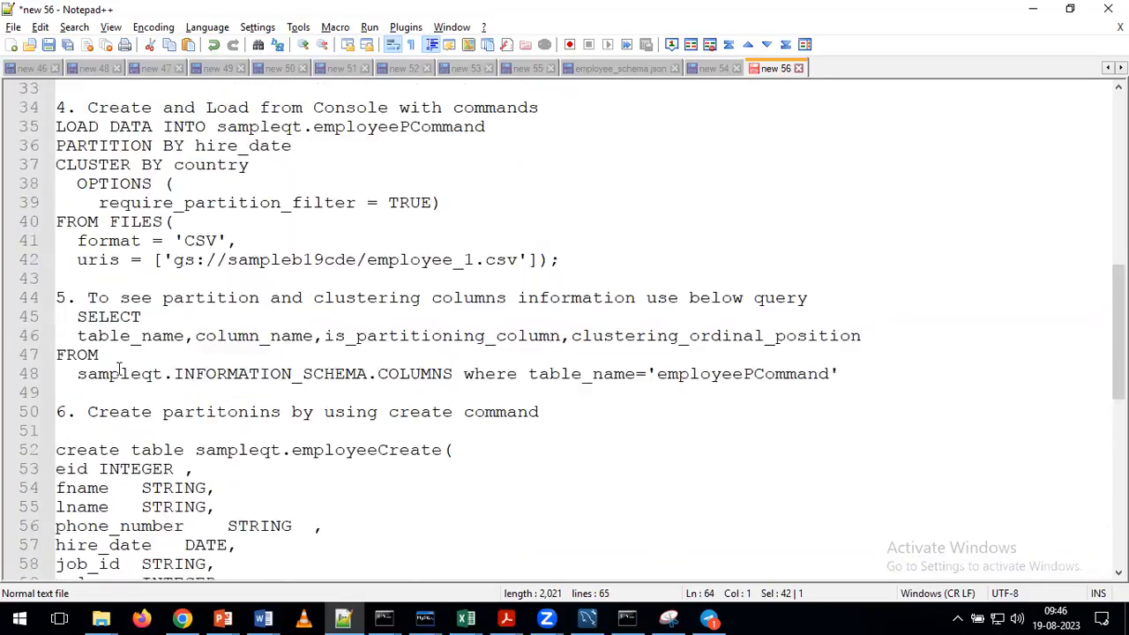
pyautogui.moveTo(120, 412); pyautogui.dragTo(54, 412)
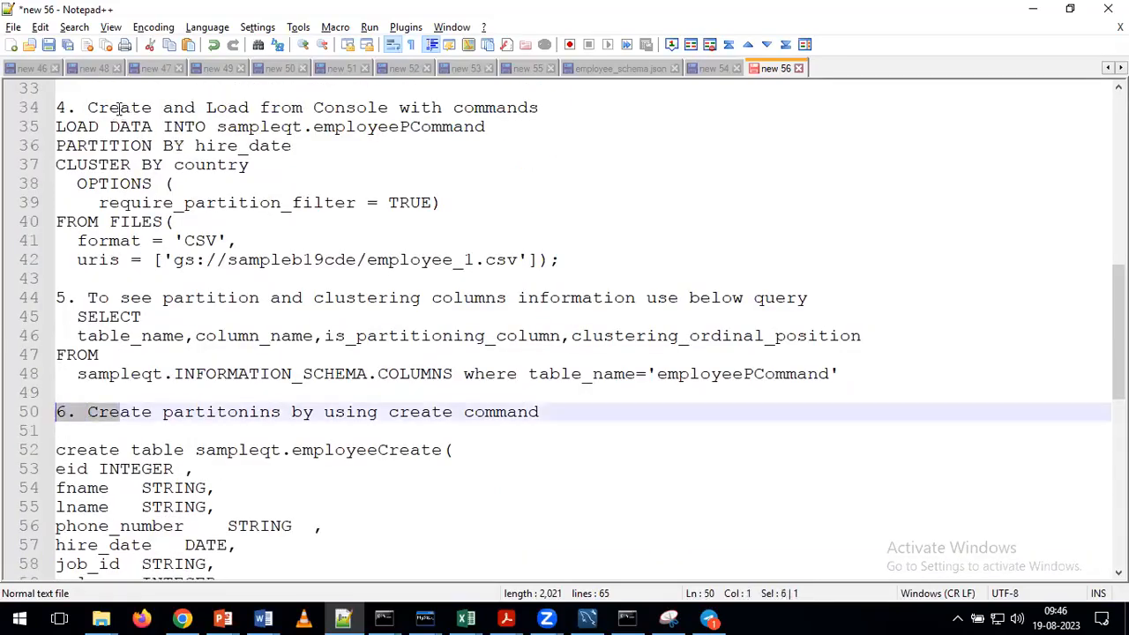
pyautogui.moveTo(120, 107); pyautogui.dragTo(54, 107)
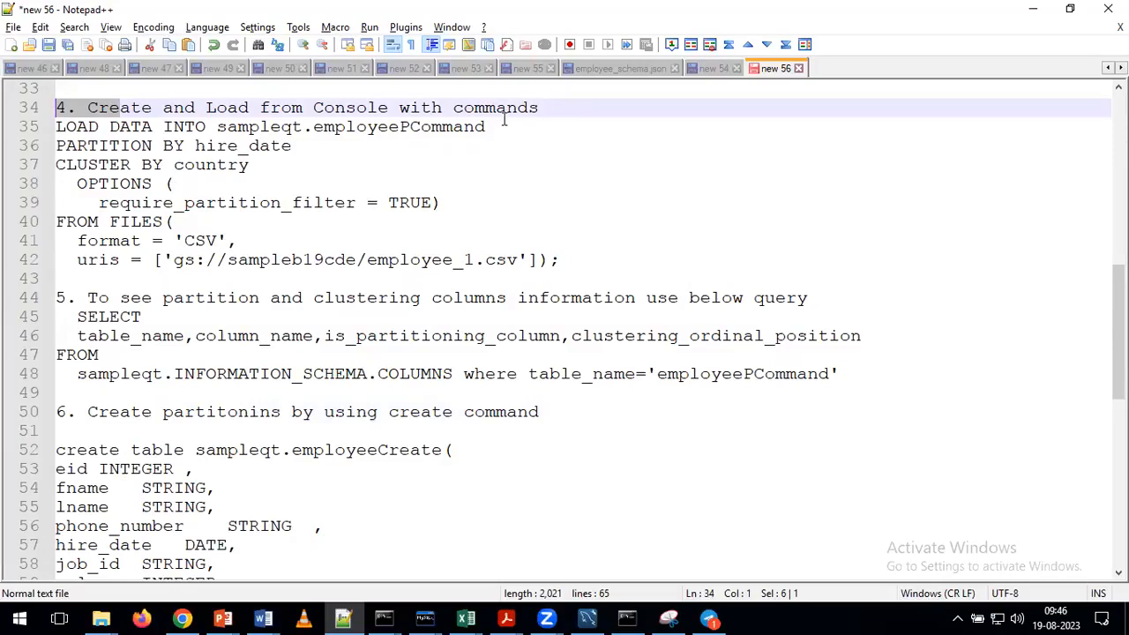
pyautogui.click(556, 107)
pyautogui.write('(')
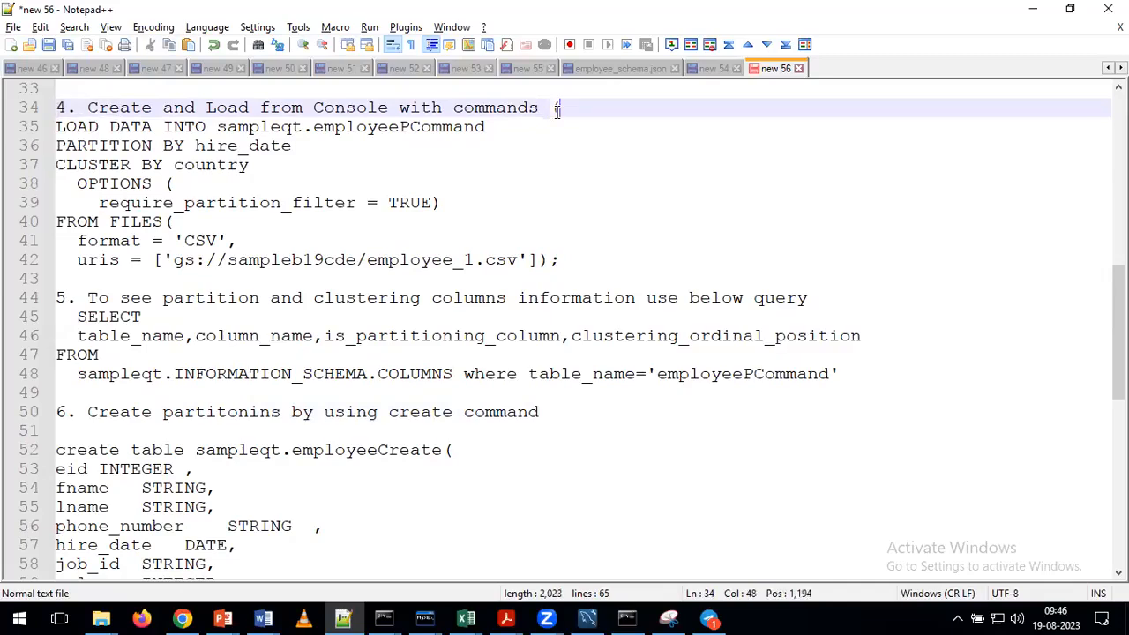
pyautogui.write('table struct')
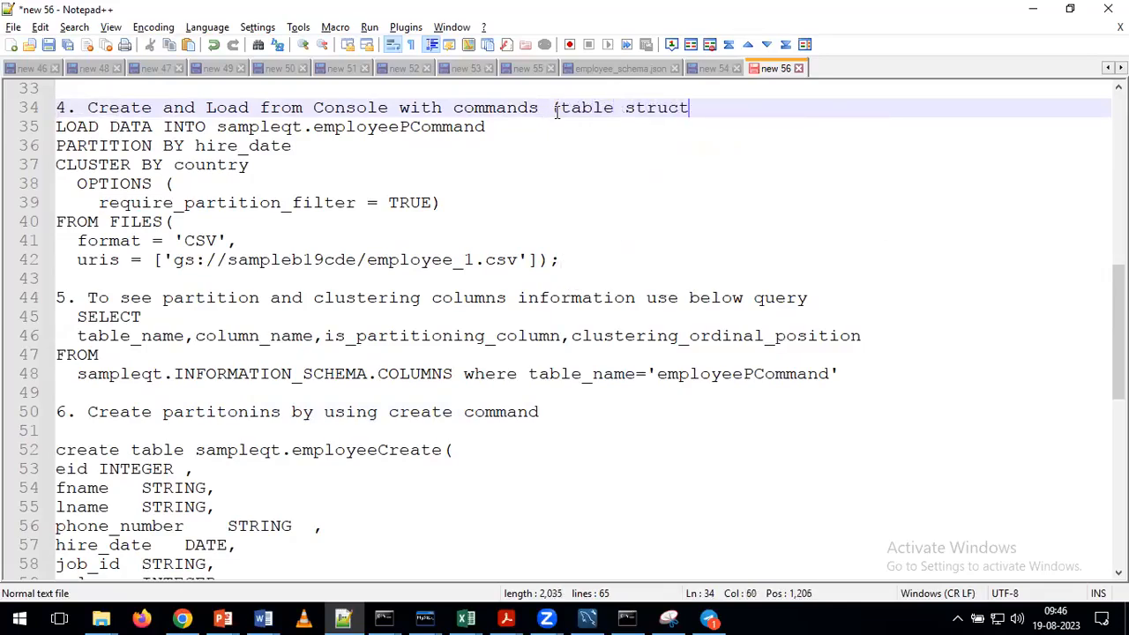
pyautogui.write('re and data load')
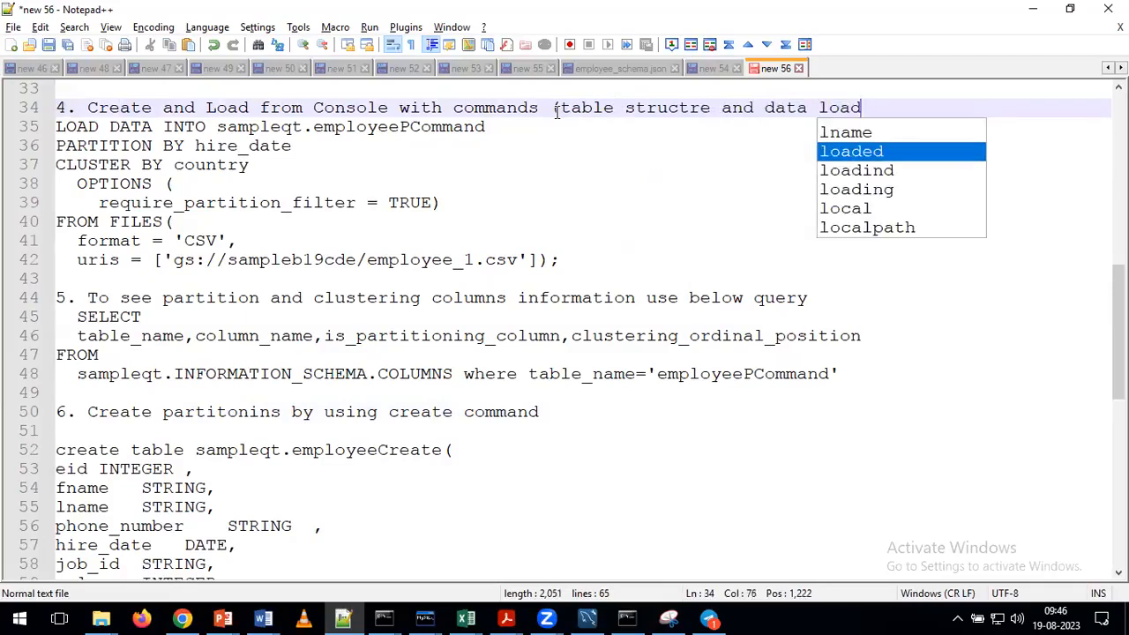
pyautogui.write(')')
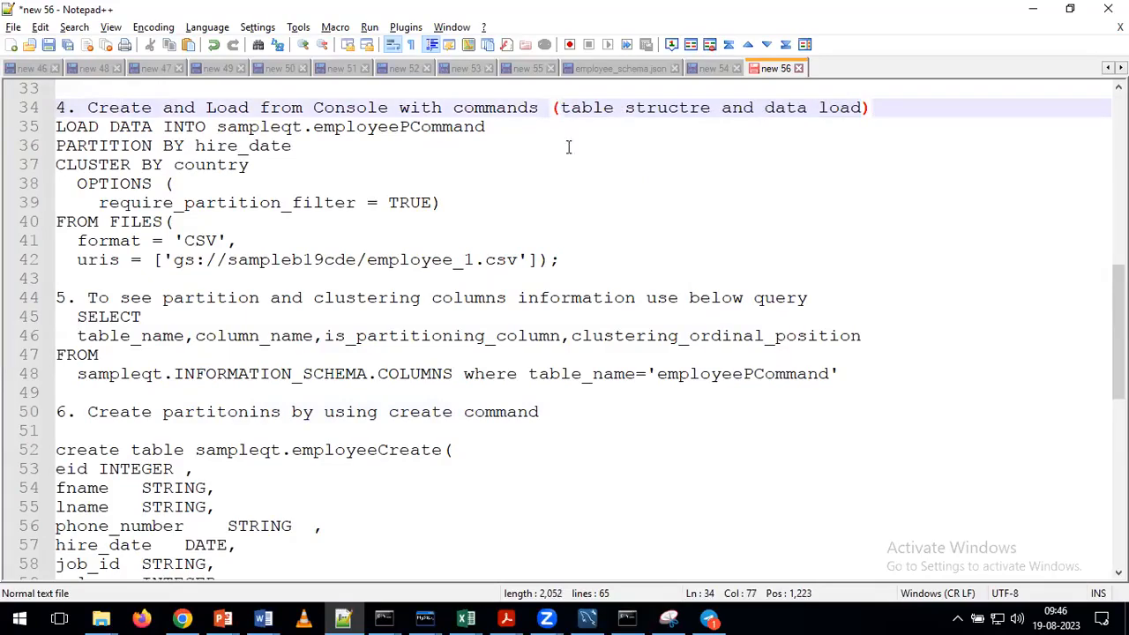
# - Append "(only structure we are creating)" to heading 6 about the create command
pyautogui.scroll(-2, 404, 467)
pyautogui.click(556, 298)
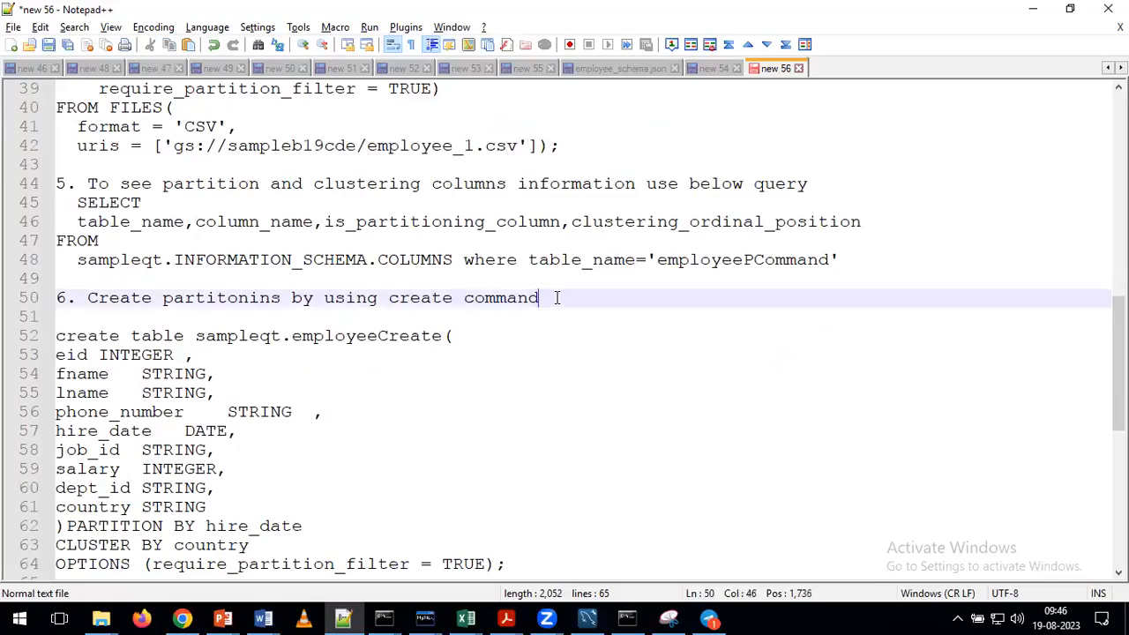
pyautogui.write('(on')
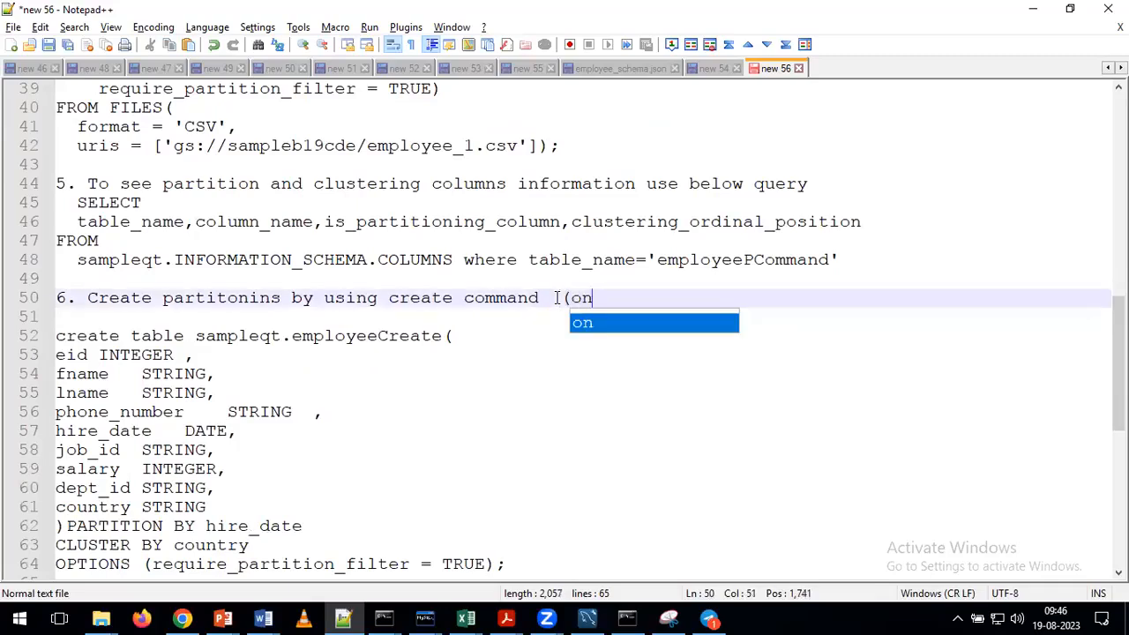
pyautogui.write('ly structure we')
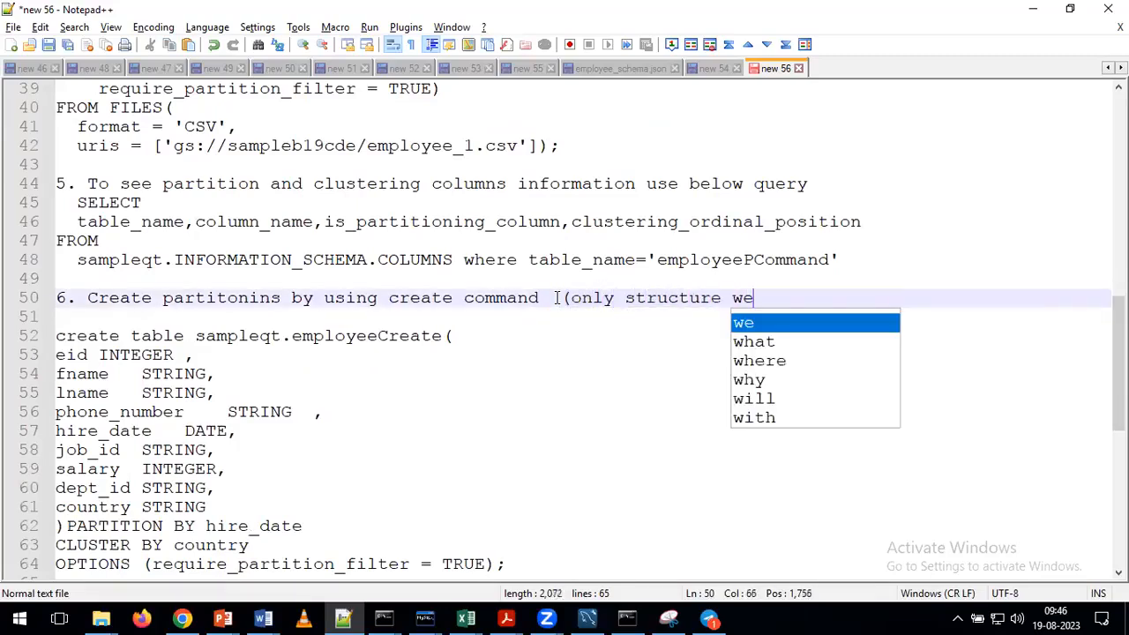
pyautogui.write(' are creating')
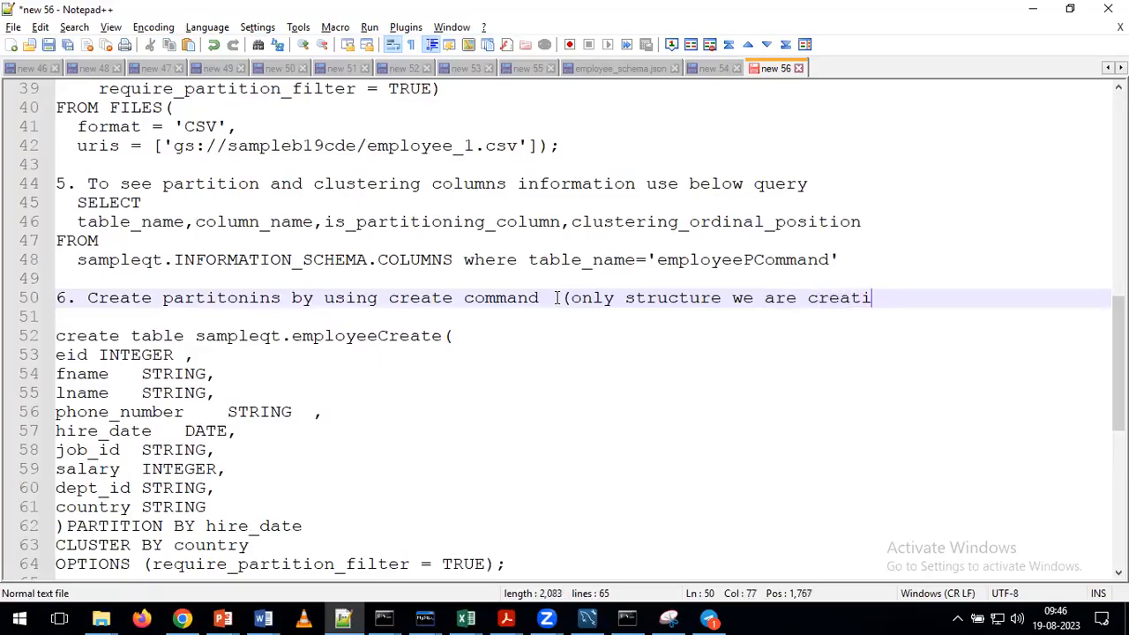
pyautogui.write(')')
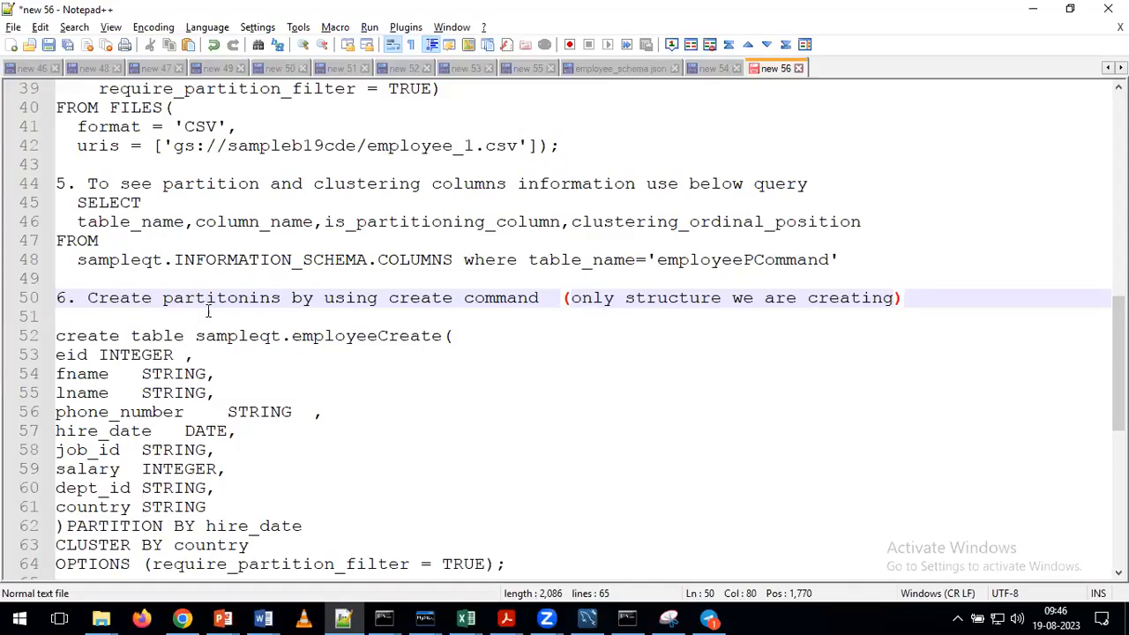
# - Rename the table in the create statement under heading 6 to employeePCreate
pyautogui.scroll(2, 225, 385)
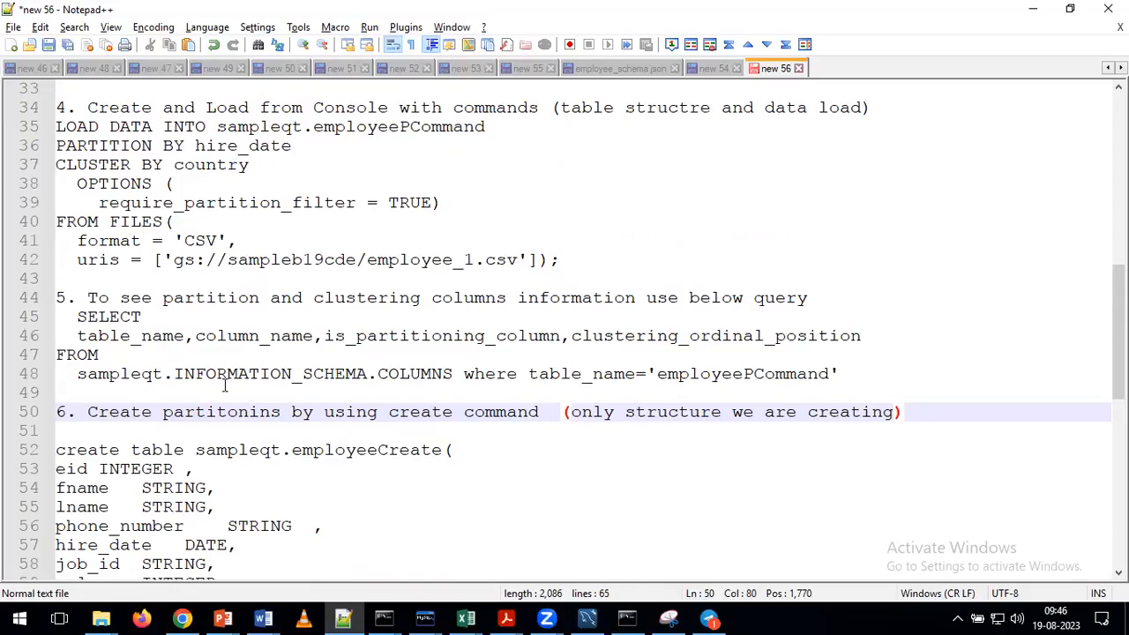
pyautogui.scroll(5, 225, 385)
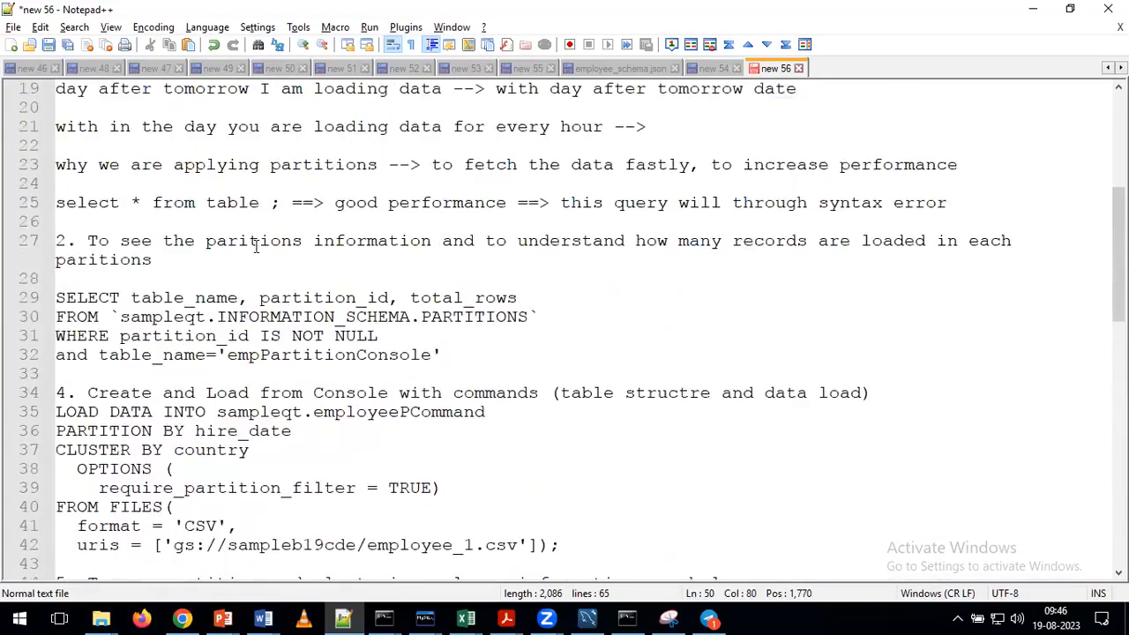
pyautogui.scroll(-3, 255, 247)
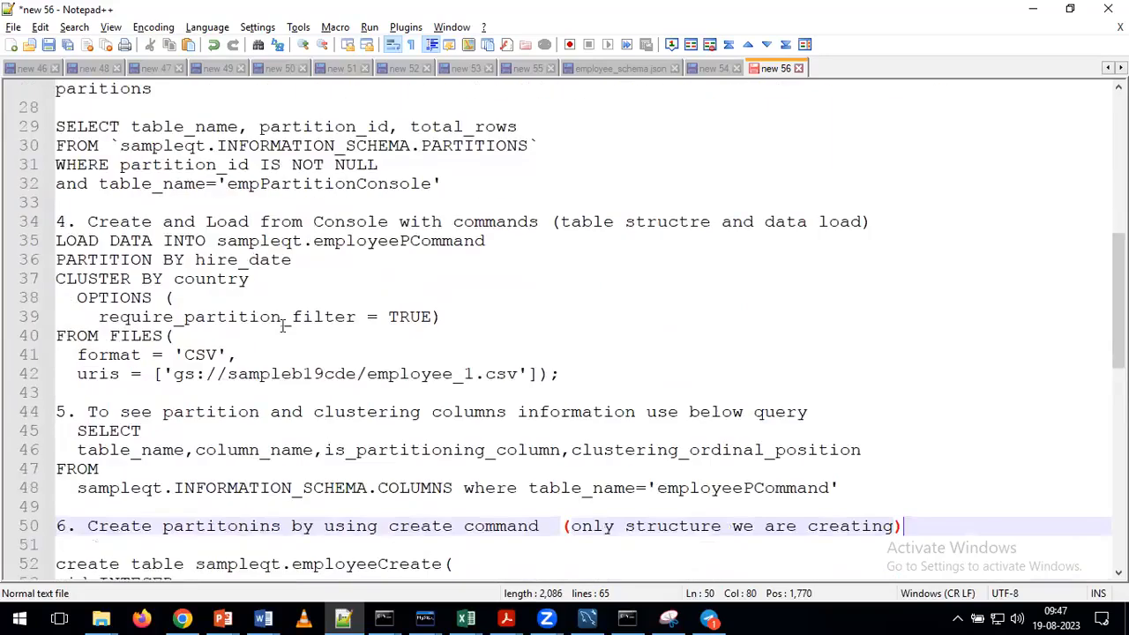
pyautogui.moveTo(560, 374); pyautogui.dragTo(58, 243)
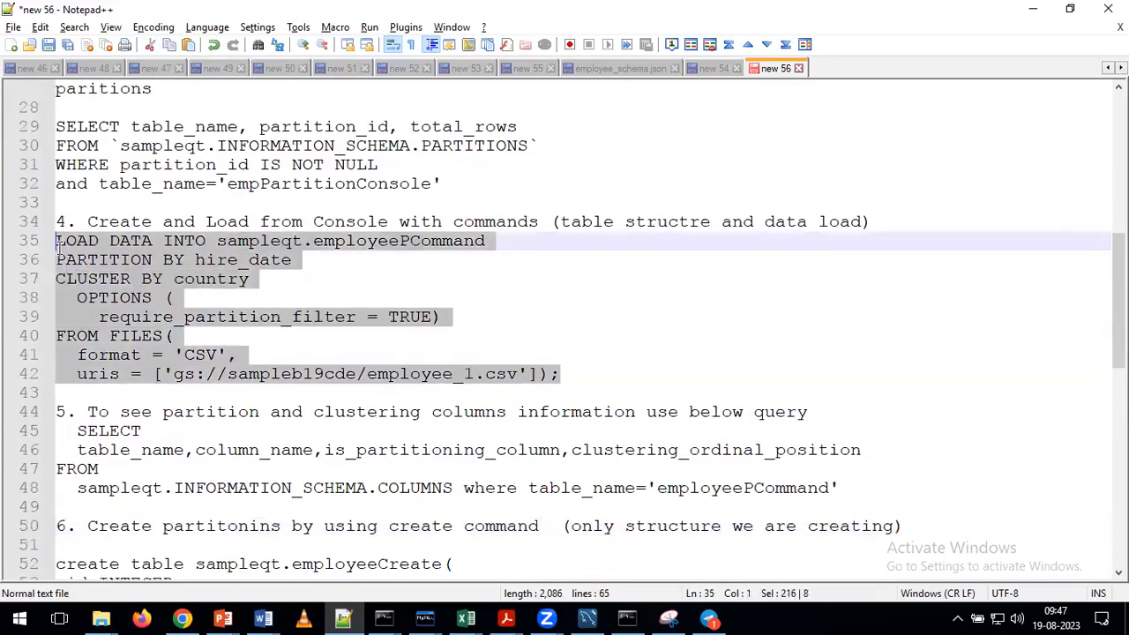
pyautogui.scroll(-3, 247, 340)
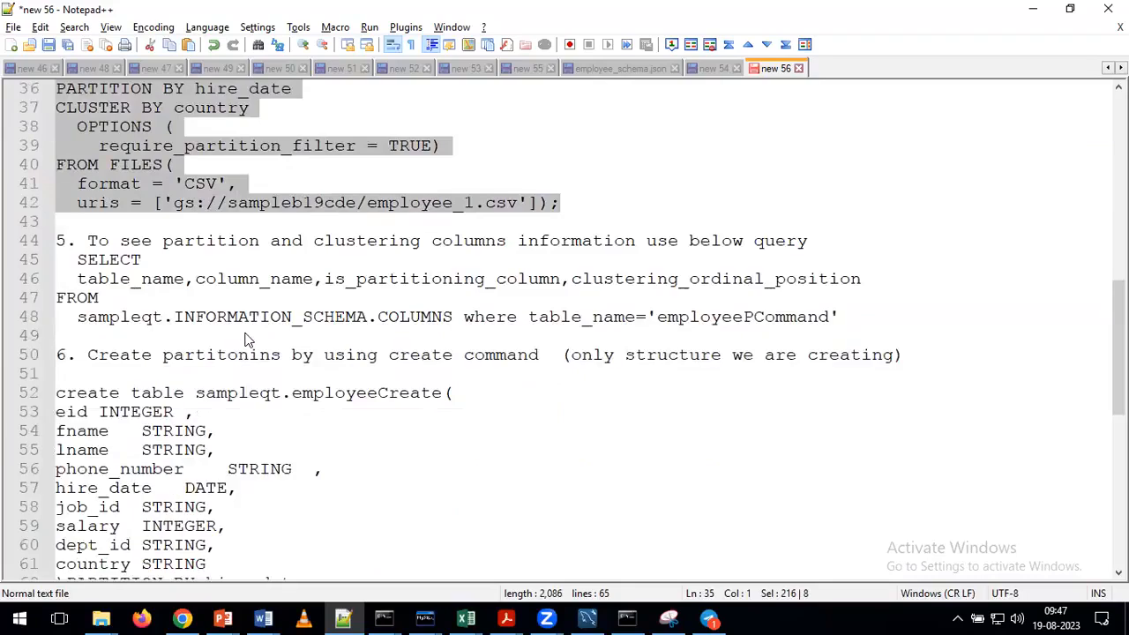
pyautogui.scroll(-2, 247, 340)
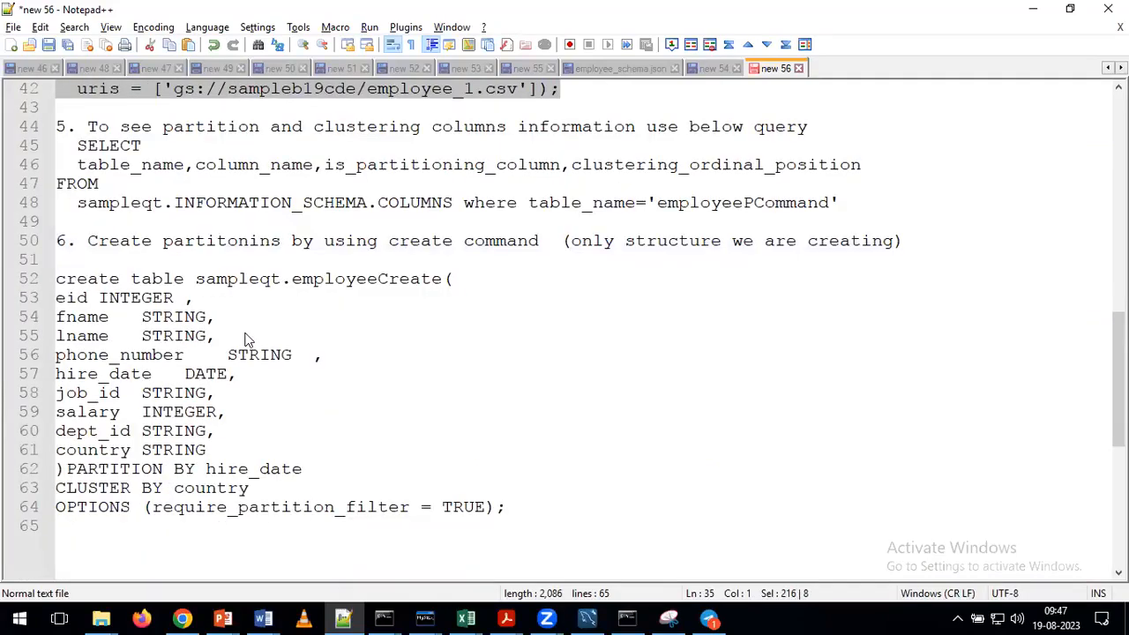
pyautogui.click(377, 280)
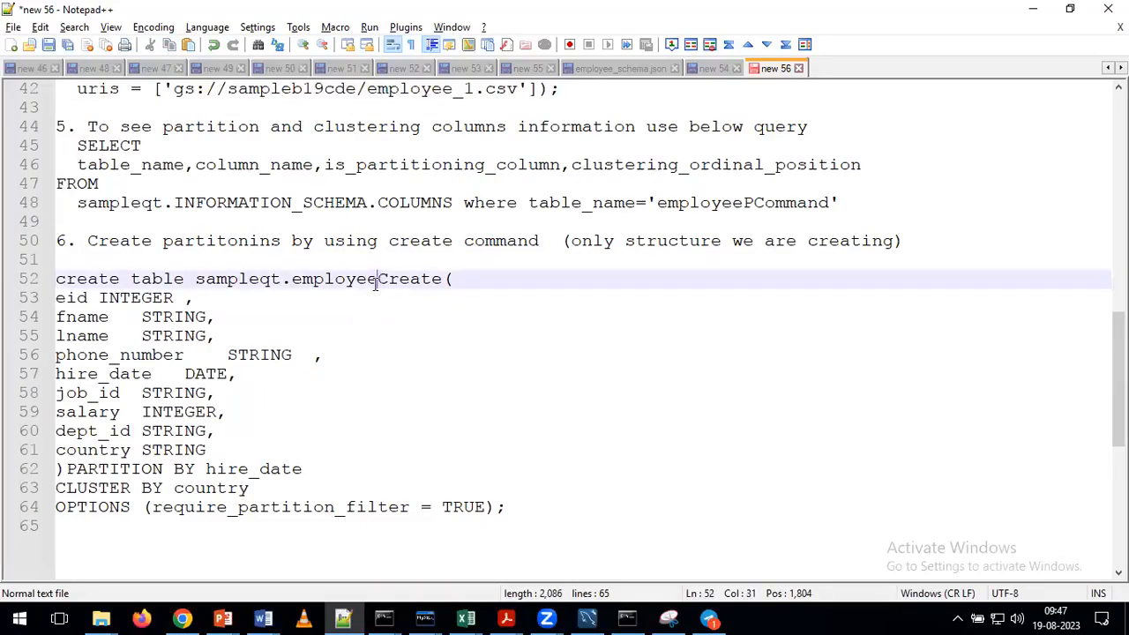
pyautogui.write('P')
pyautogui.click(391, 353)
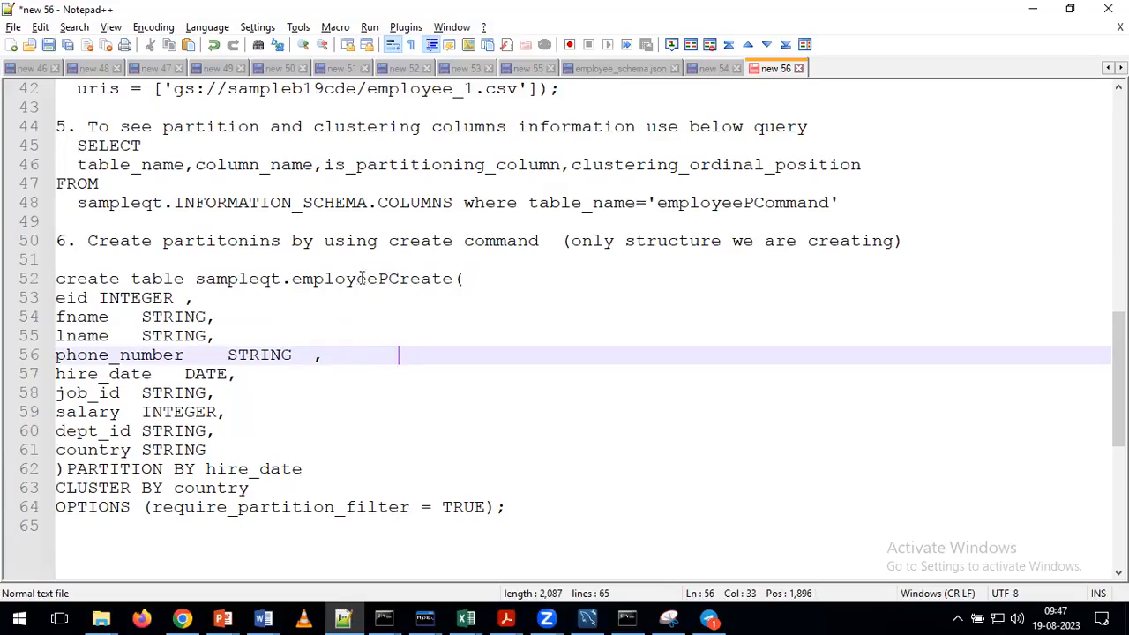
# - Send the complete employeePCreate create table statement from the notes to the GCP CDE JOIP 19 Telegram group
pyautogui.moveTo(506, 508); pyautogui.dragTo(56, 279)
pyautogui.hotkey('ctrl', 'c')
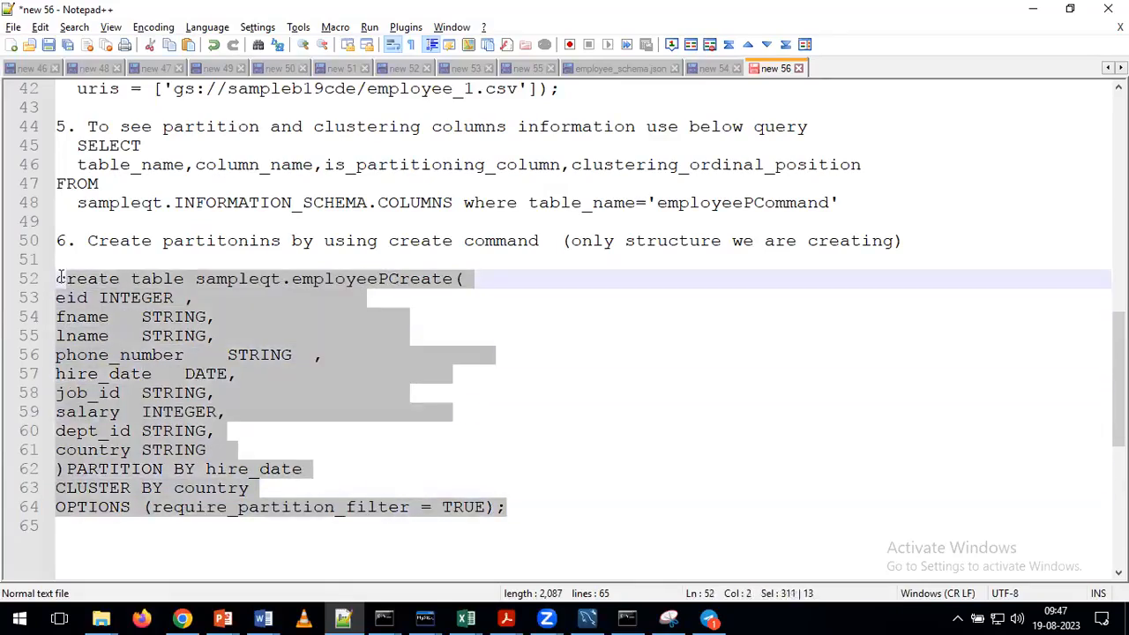
pyautogui.click(710, 618)
pyautogui.hotkey('ctrl', 'v')
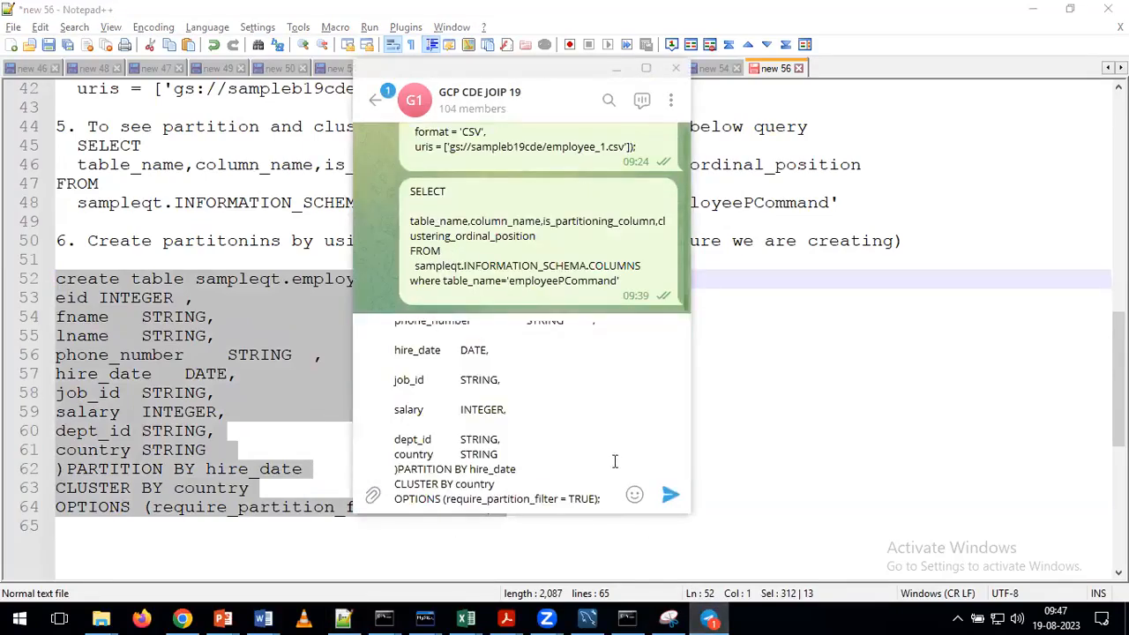
pyautogui.click(669, 496)
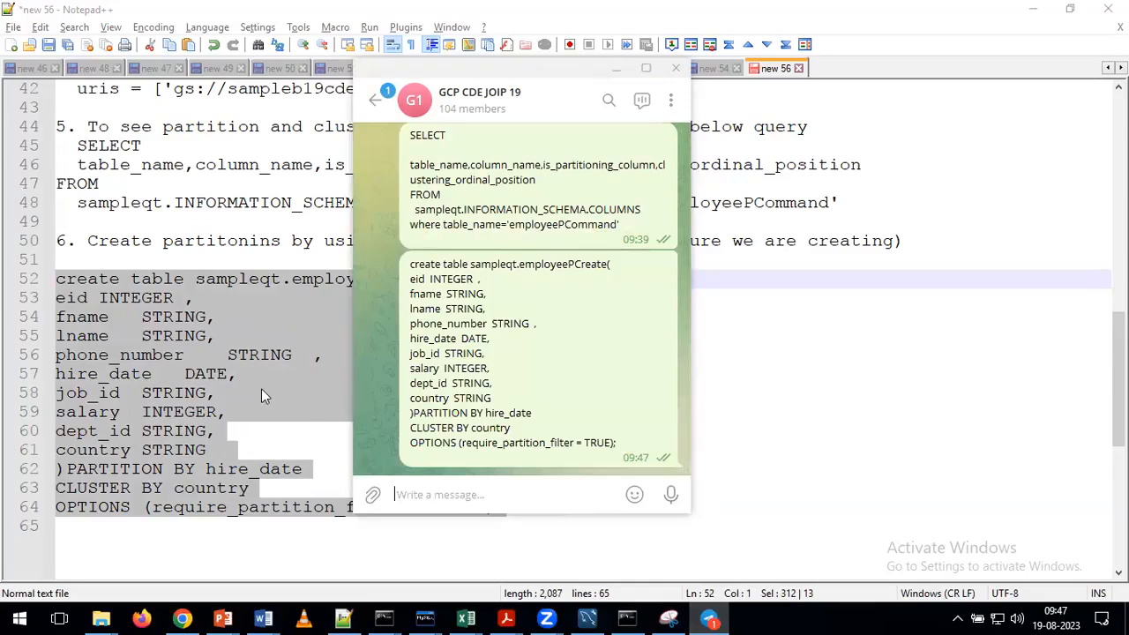
# - Copy the employeePCreate create table statement from the notes into the BigQuery query editor, below the employeePCommand select query
pyautogui.click(263, 391)
pyautogui.moveTo(506, 509); pyautogui.dragTo(51, 279)
pyautogui.hotkey('ctrl', 'c')
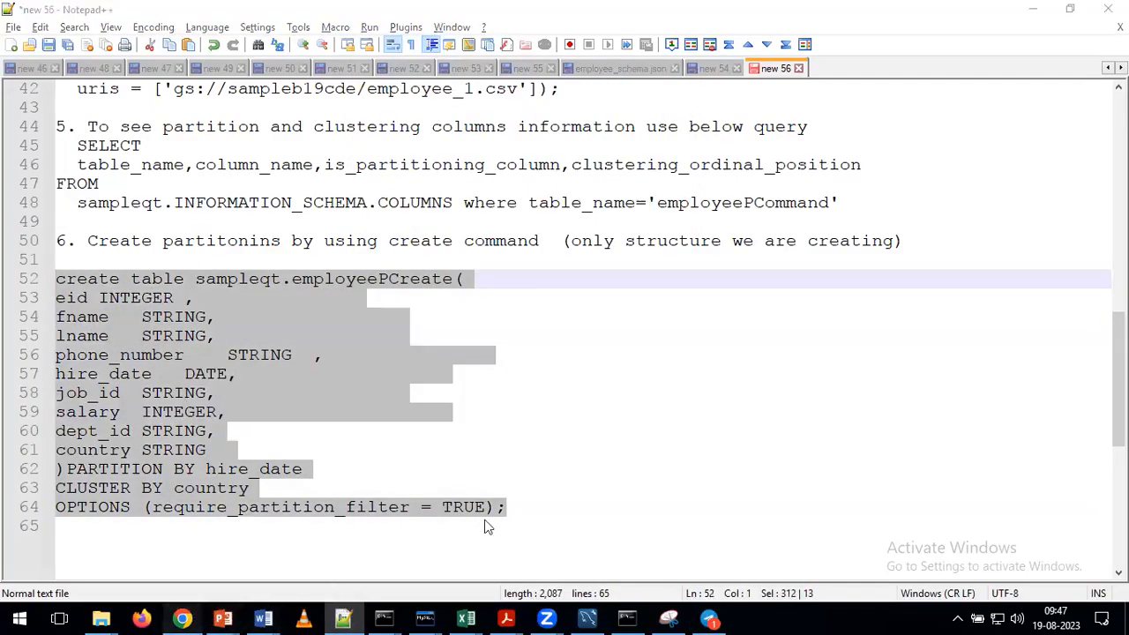
pyautogui.click(182, 617)
pyautogui.click(633, 286)
pyautogui.write("LOAD DATA INTO sampleqt.employeePCommand PARTITION BY hire_date CLUSTER BY country   OPTIONS (     require_partition_filter = TRUE) FROM FILES(   format = 'CSV',   uris = ['gs://sampleb19cde/employee_1.csv']);    select * from sampleqt.employeePCommand;")
pyautogui.scroll(-3, 632, 285)
pyautogui.click(695, 248)
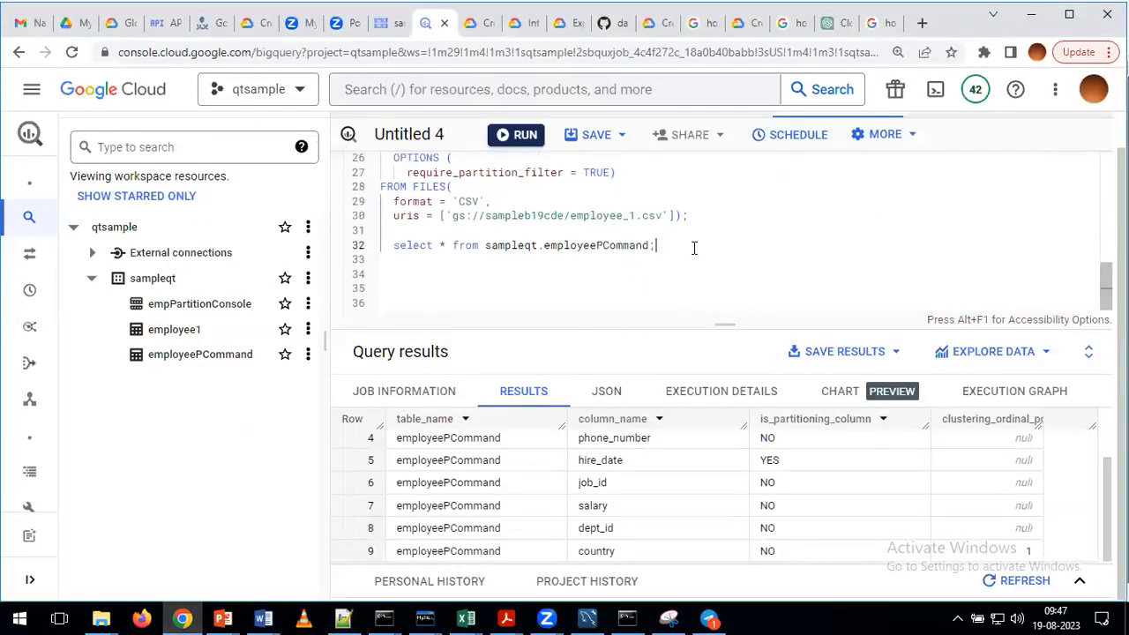
pyautogui.press('Return')
pyautogui.press('Return')
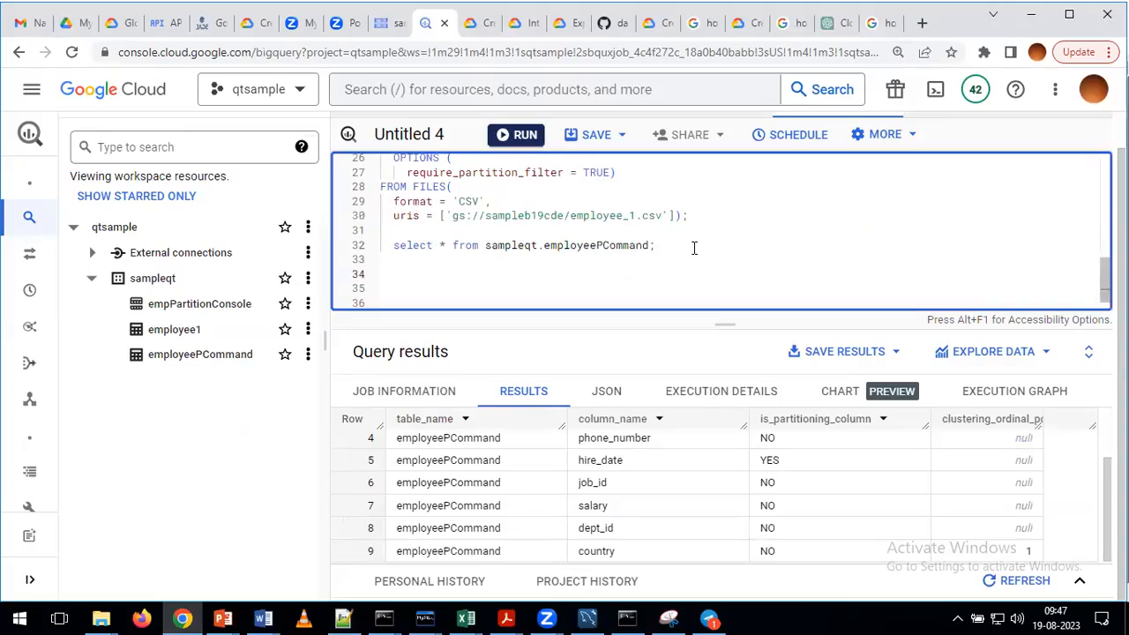
pyautogui.hotkey('ctrl', 'v')
# - Run only the create table statement for sampleqt.employeePCreate in the query editor
pyautogui.scroll(2, 543, 269)
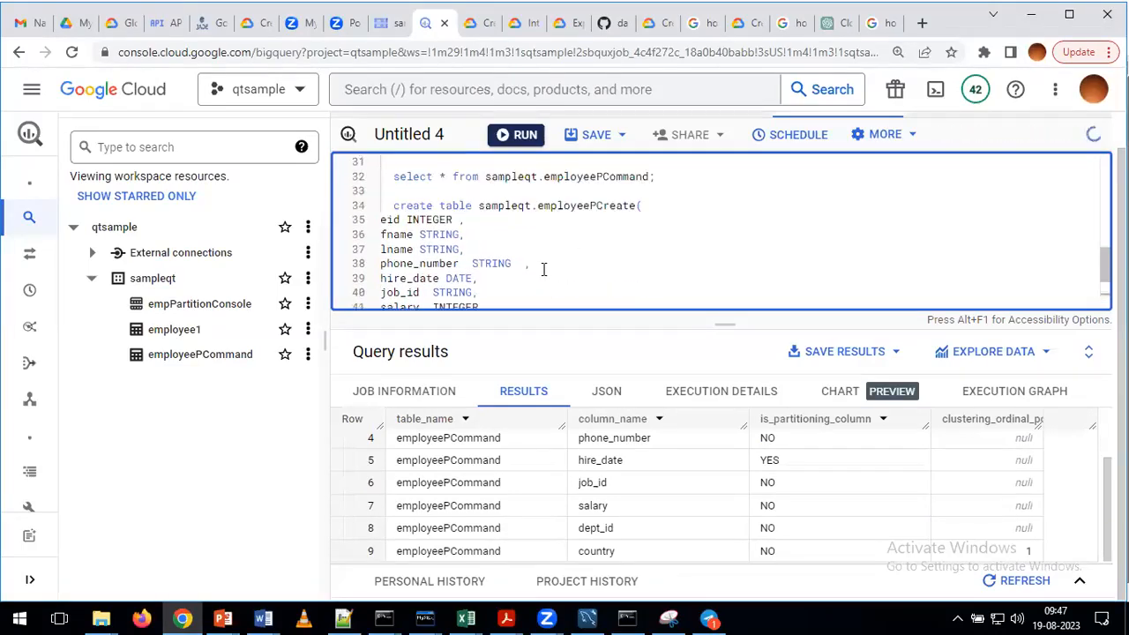
pyautogui.keyDown('shift'); pyautogui.click(395, 210); pyautogui.keyUp('shift')
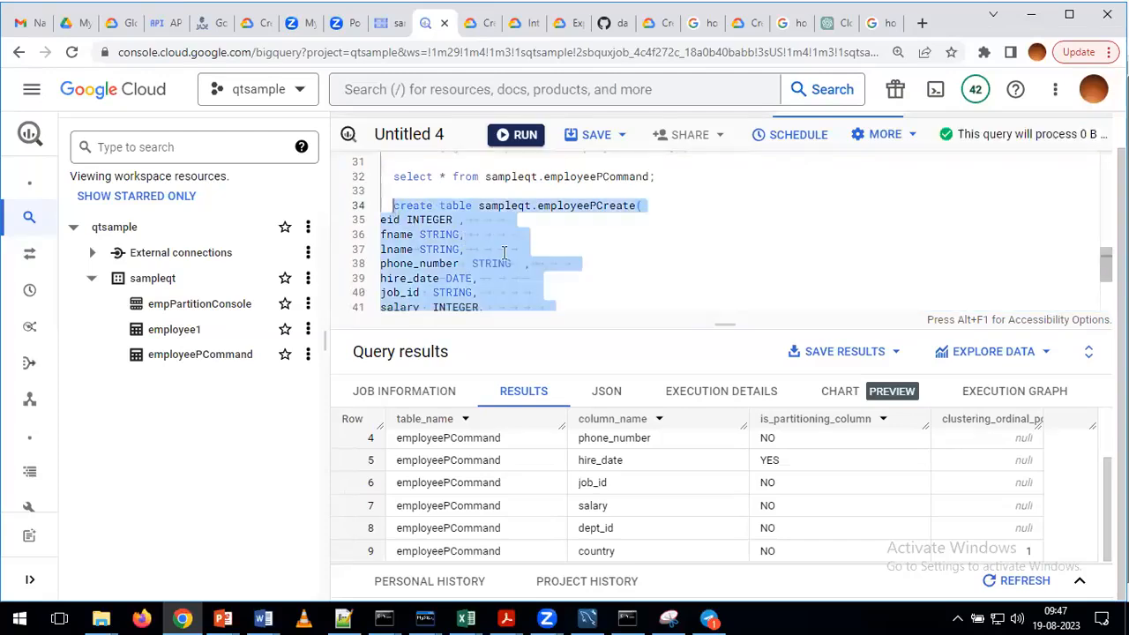
pyautogui.click(521, 135)
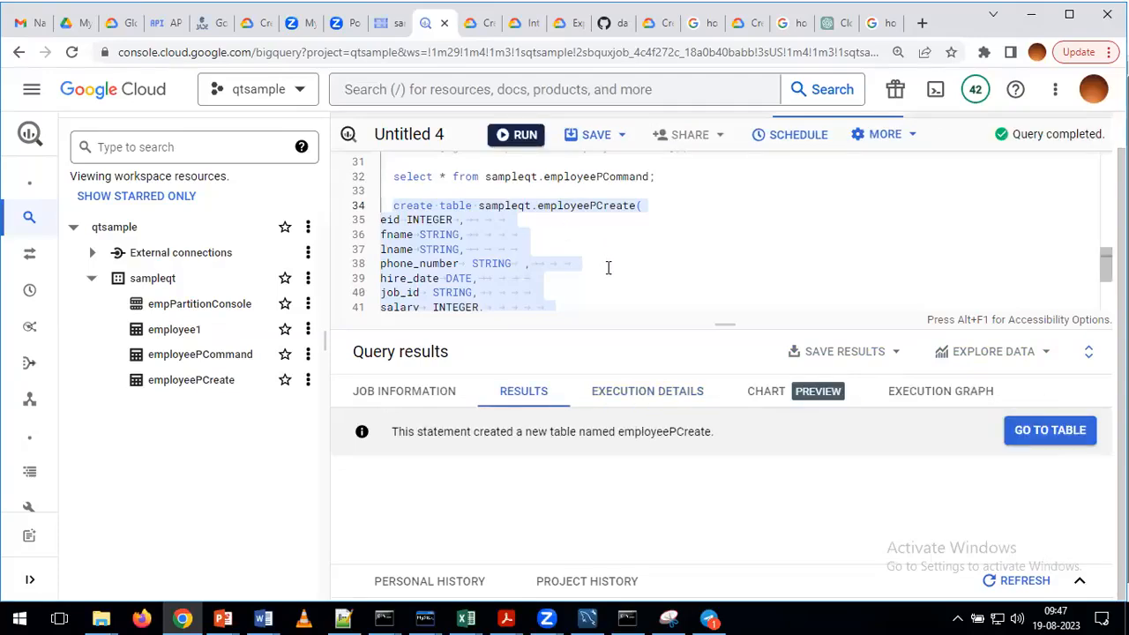
# - Switch to the Notepad++ notes and examine the require_partition_filter option of the employeePCreate statement
pyautogui.click(344, 618)
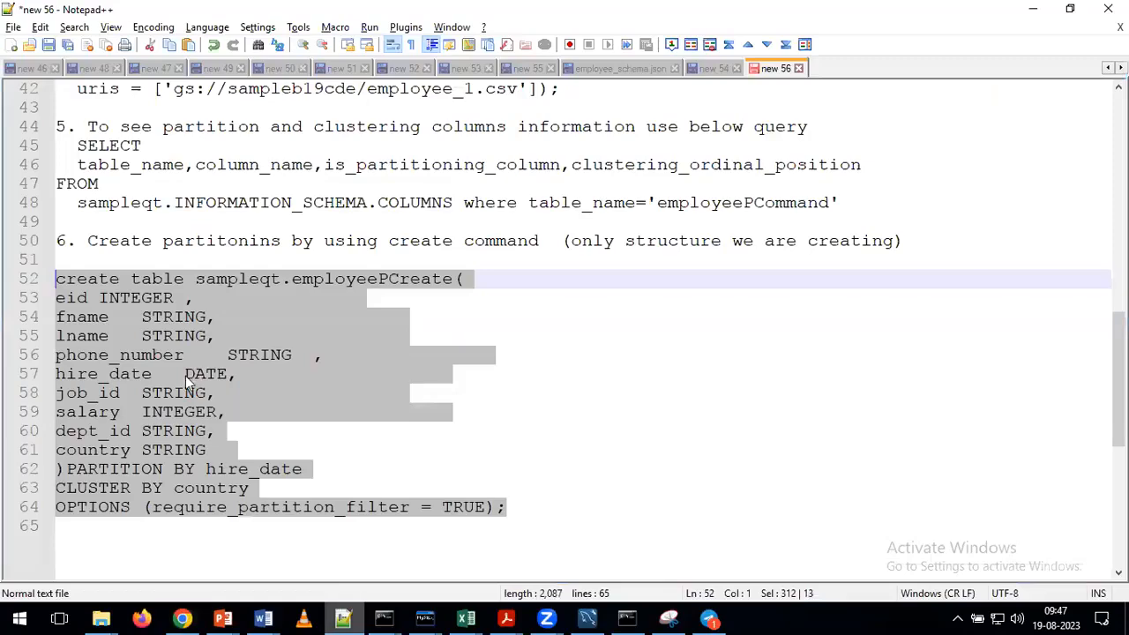
pyautogui.click(251, 528)
pyautogui.moveTo(515, 507); pyautogui.dragTo(51, 508)
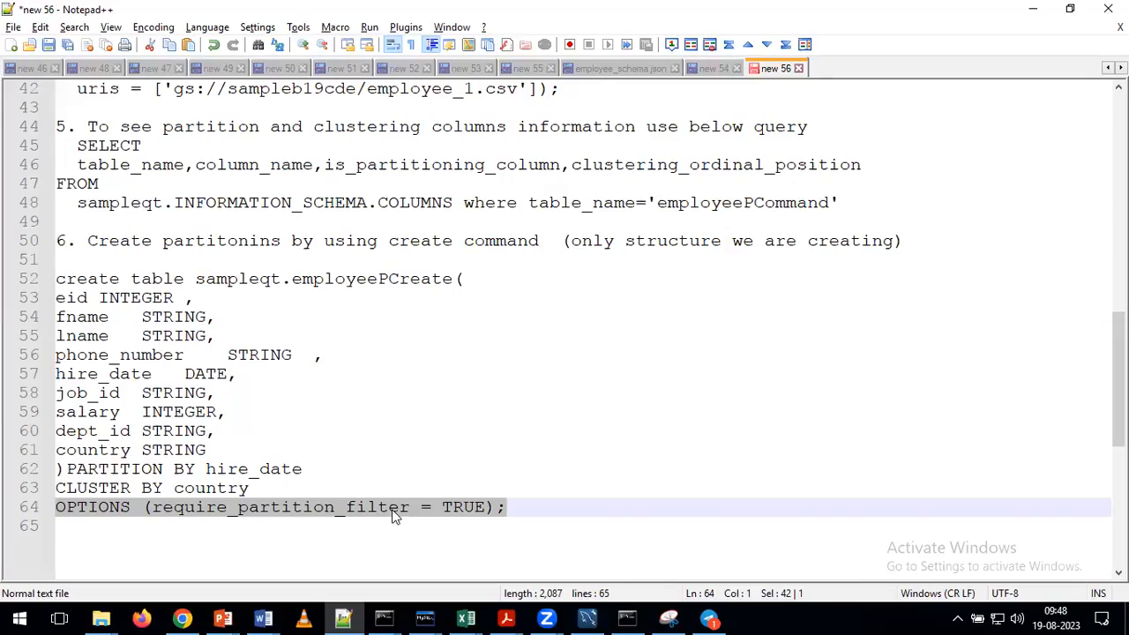
# - Return to the BigQuery query editor and examine the LOAD DATA statement for employeePCommand
pyautogui.hotkey('alt', 'Tab')
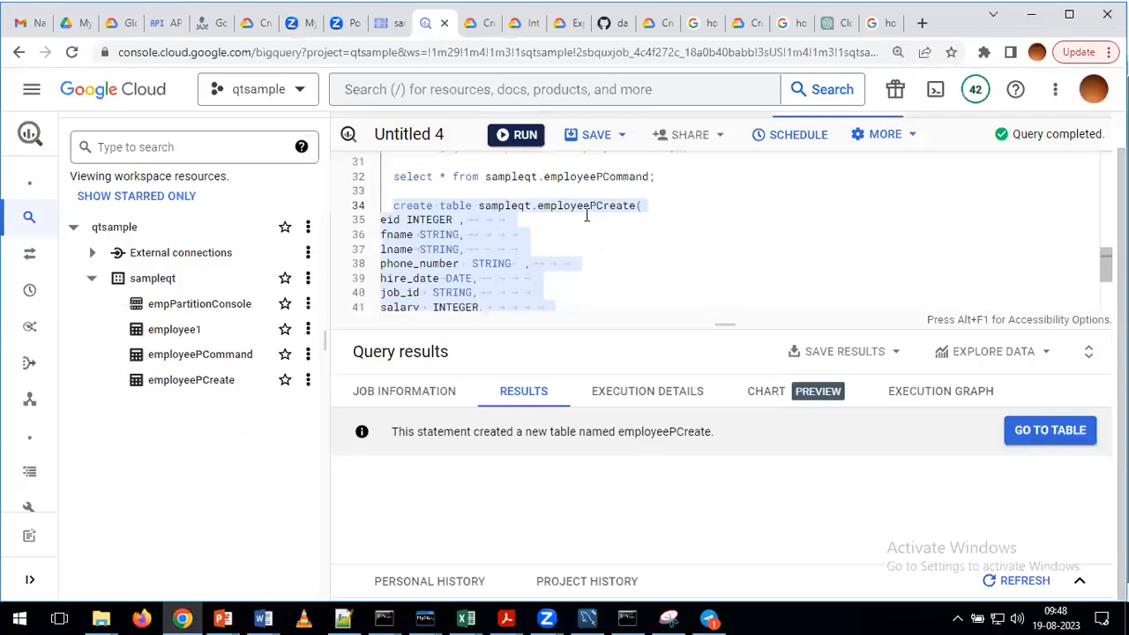
pyautogui.scroll(-3, 587, 214)
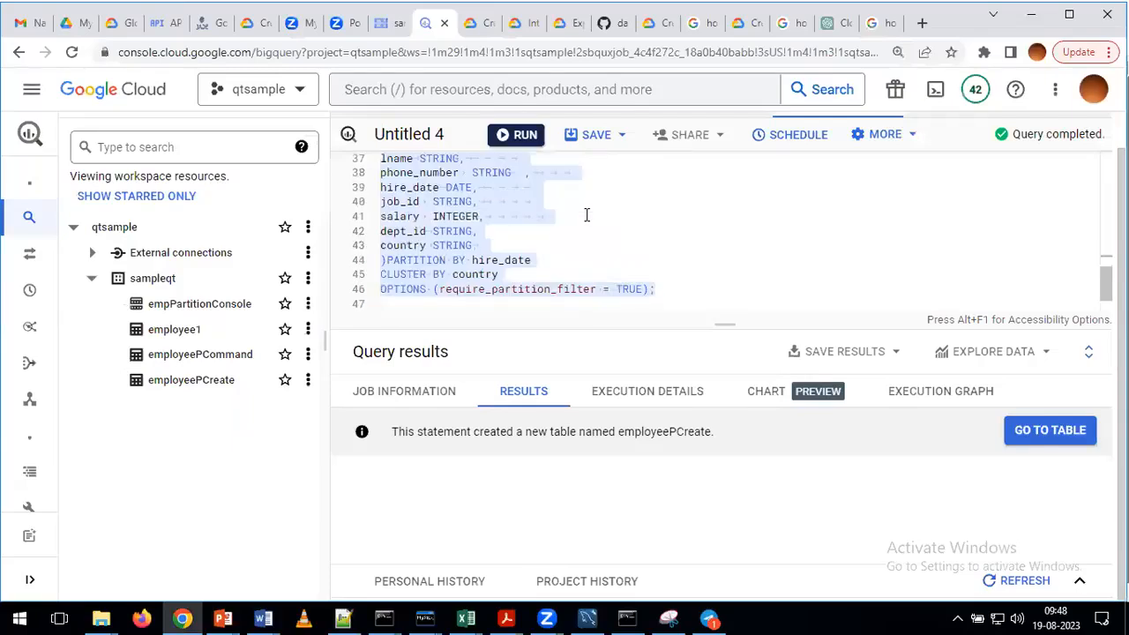
pyautogui.click(687, 254)
pyautogui.press('Return')
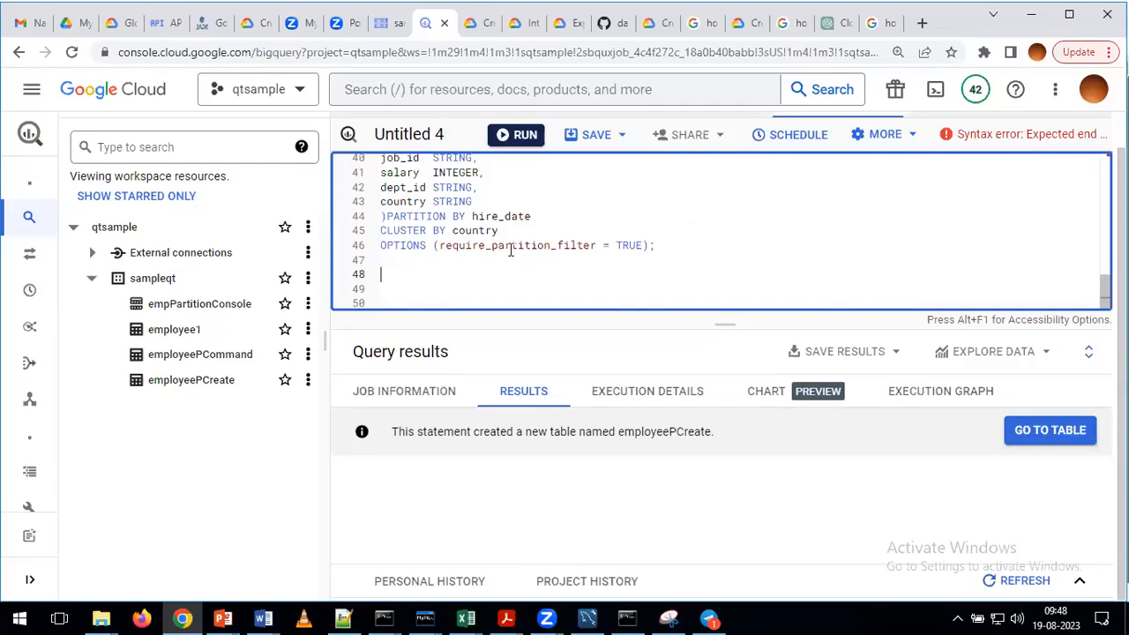
pyautogui.scroll(4, 510, 250)
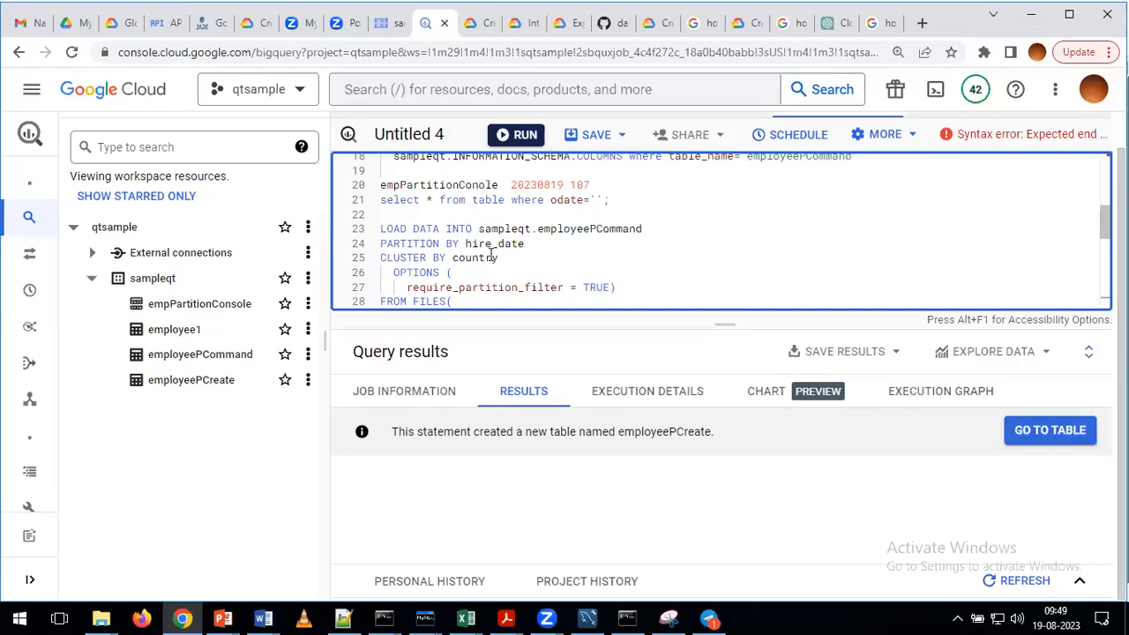
pyautogui.scroll(-1, 487, 267)
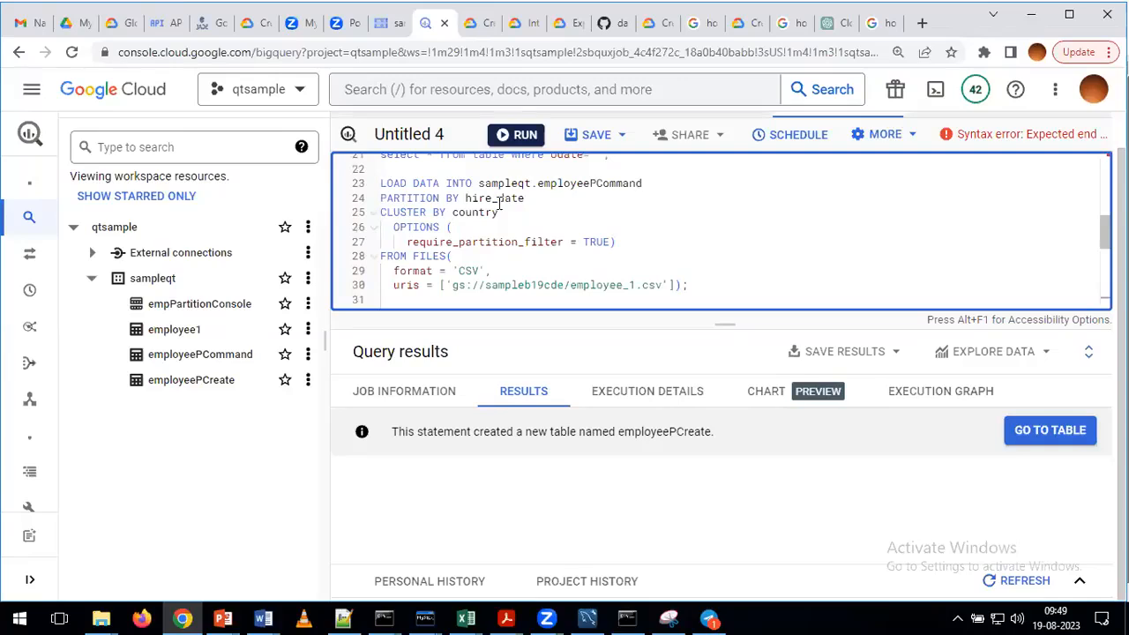
pyautogui.keyDown('shift'); pyautogui.click(689, 285); pyautogui.keyUp('shift')
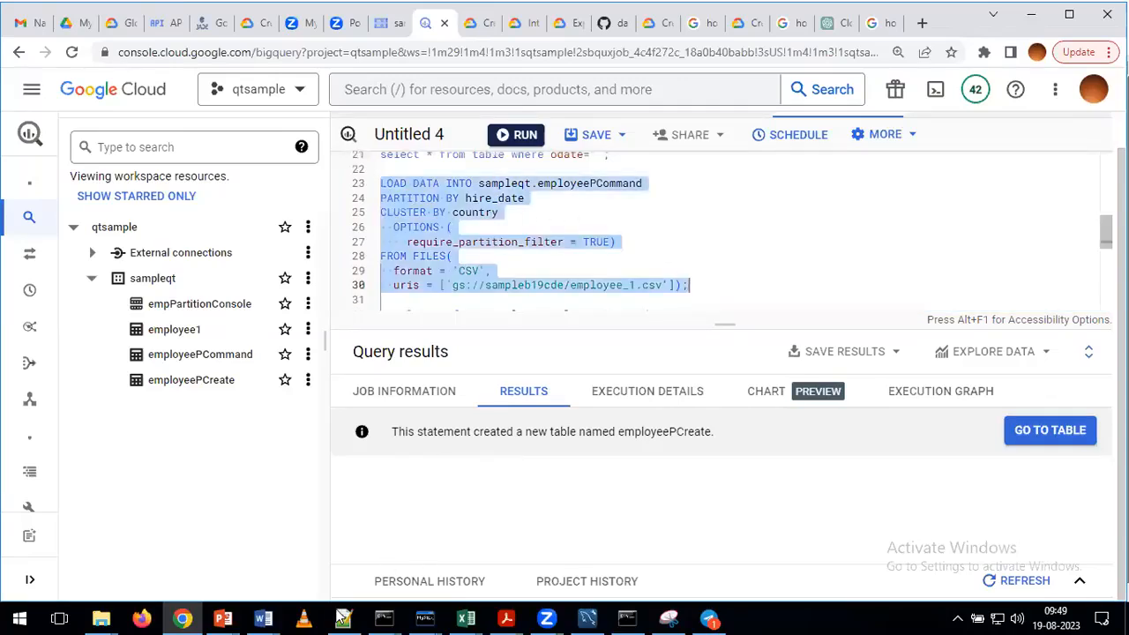
# - Copy the sampleqt.employeeCreate LOAD DATA statement under heading 8 of the new 53 notes to the end of the new 56 notes
pyautogui.hotkey('alt', 'Tab')
pyautogui.click(467, 73)
pyautogui.scroll(-2, 526, 497)
pyautogui.moveTo(538, 508); pyautogui.dragTo(141, 468)
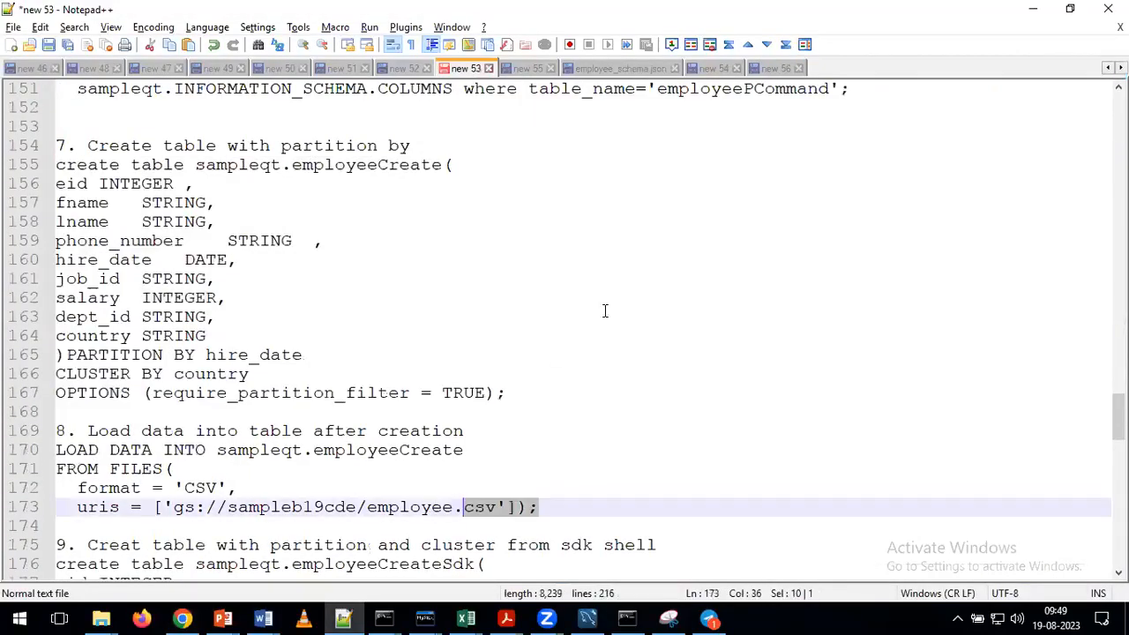
pyautogui.click(771, 73)
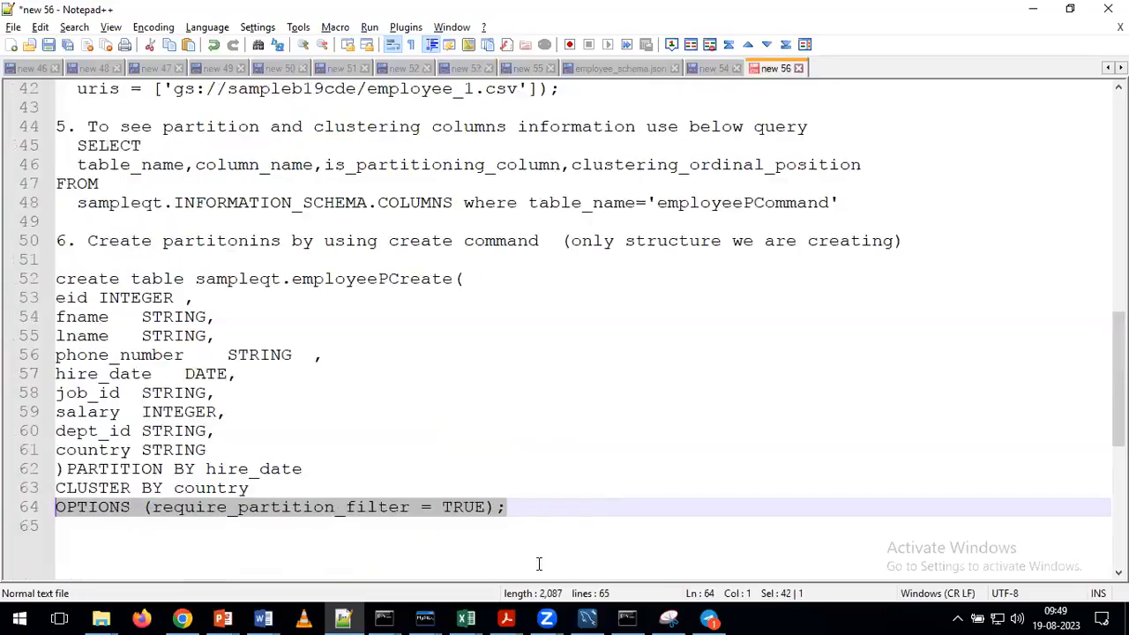
pyautogui.click(558, 530)
pyautogui.press('Return')
pyautogui.press('Return')
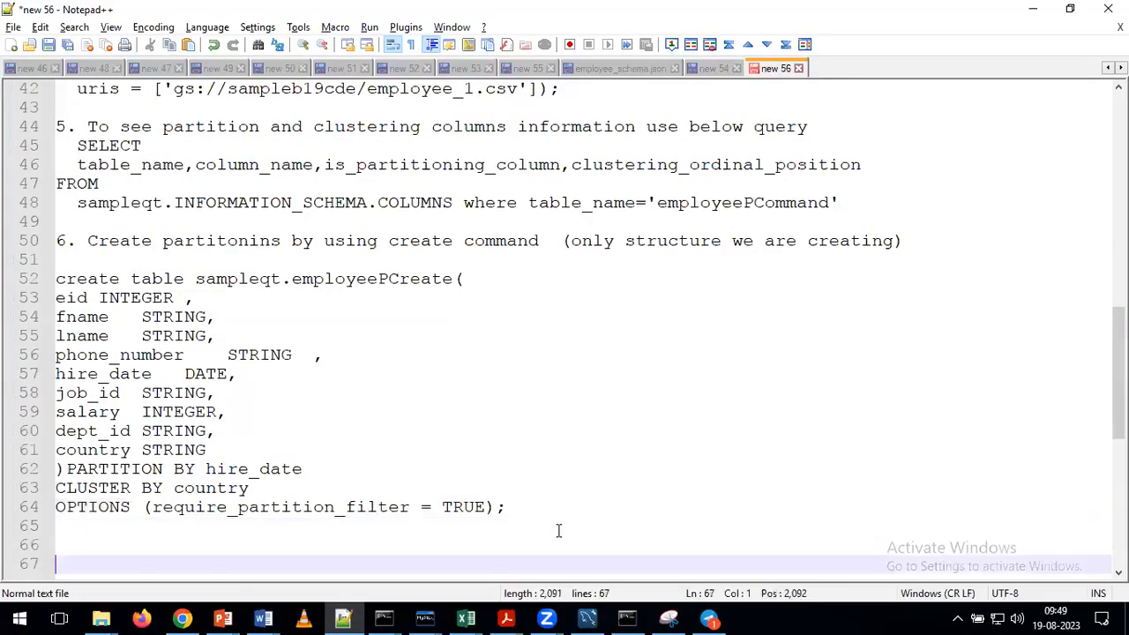
pyautogui.write("LOAD DATA INTO sampleqt.employeeCreate FROM FILES(   format = 'CSV',   uris = ['gs://sampleb19cde/employee.csv']);")
pyautogui.scroll(-2, 439, 470)
# - Change the target table of the copied LOAD DATA statement to employeePCreate
pyautogui.click(400, 394)
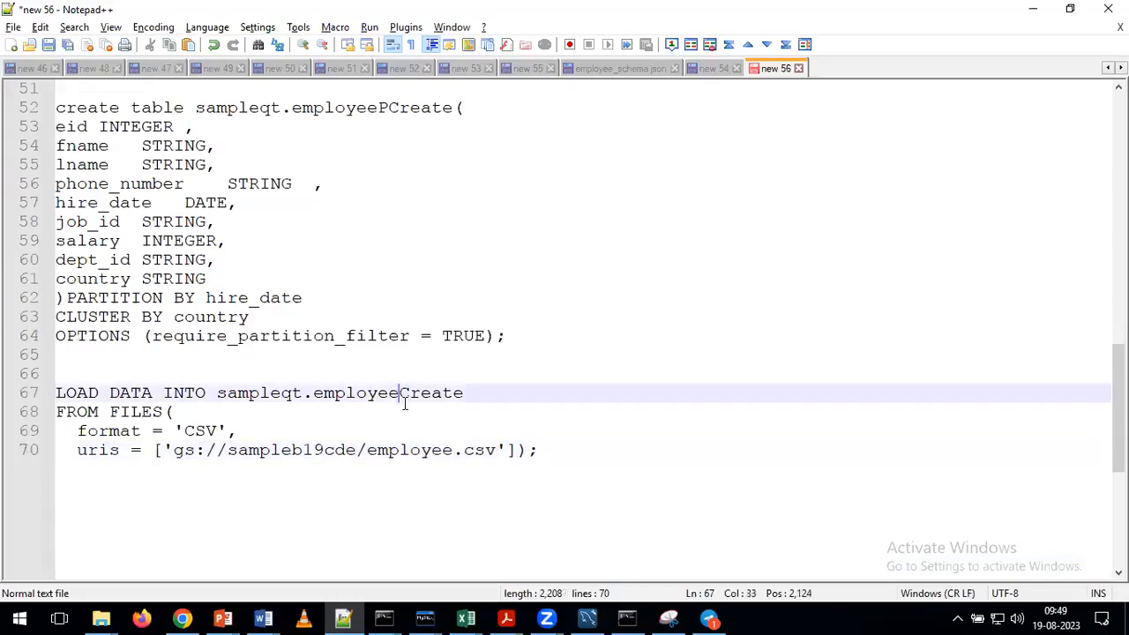
pyautogui.write('P')
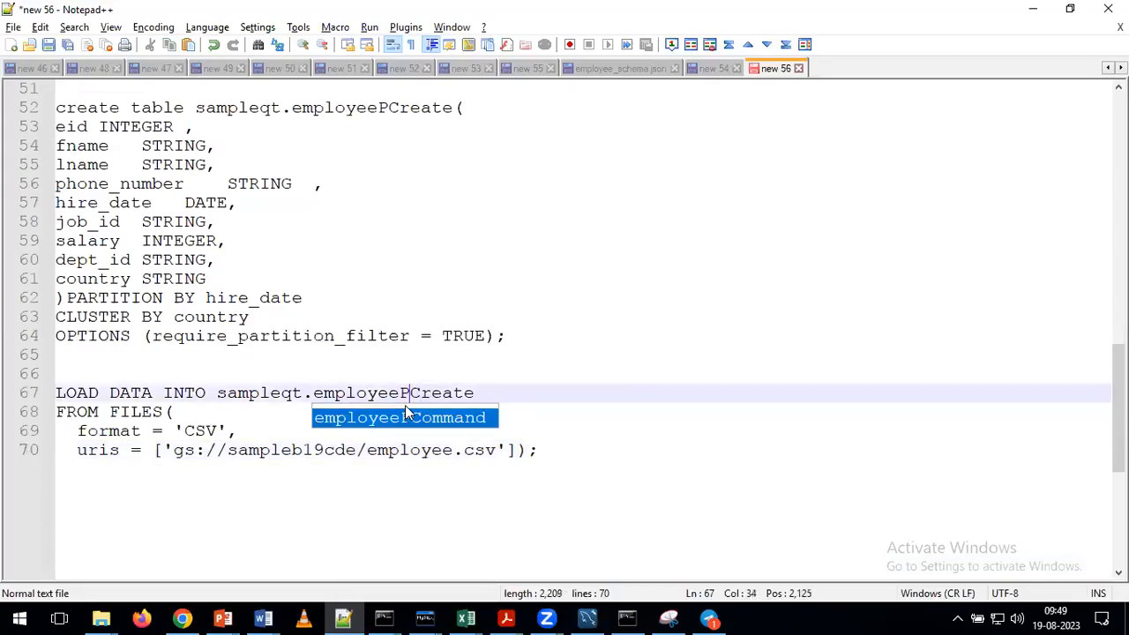
pyautogui.click(371, 479)
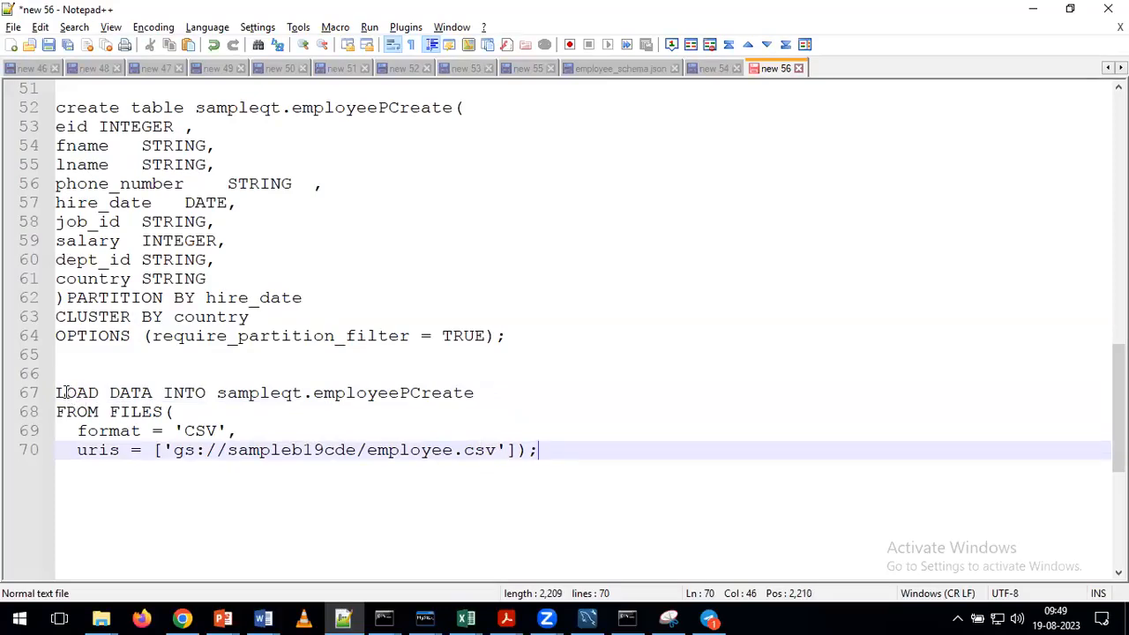
# - Compare the employeePCreate load statement with the LOAD DATA command under heading 4
pyautogui.moveTo(67, 393); pyautogui.dragTo(142, 393)
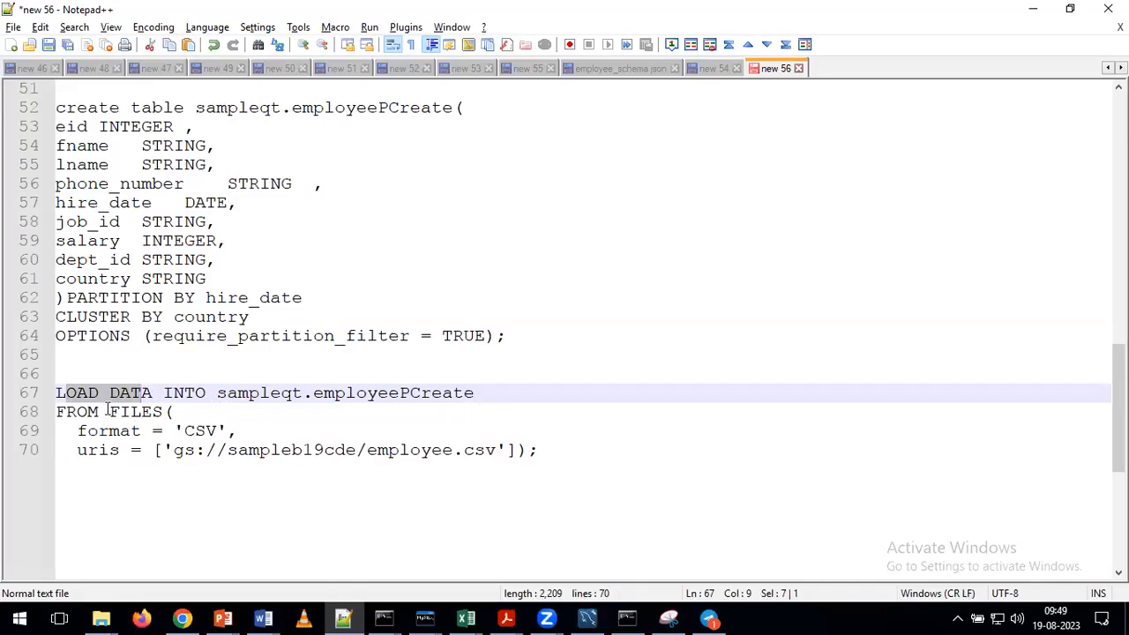
pyautogui.scroll(6, 108, 411)
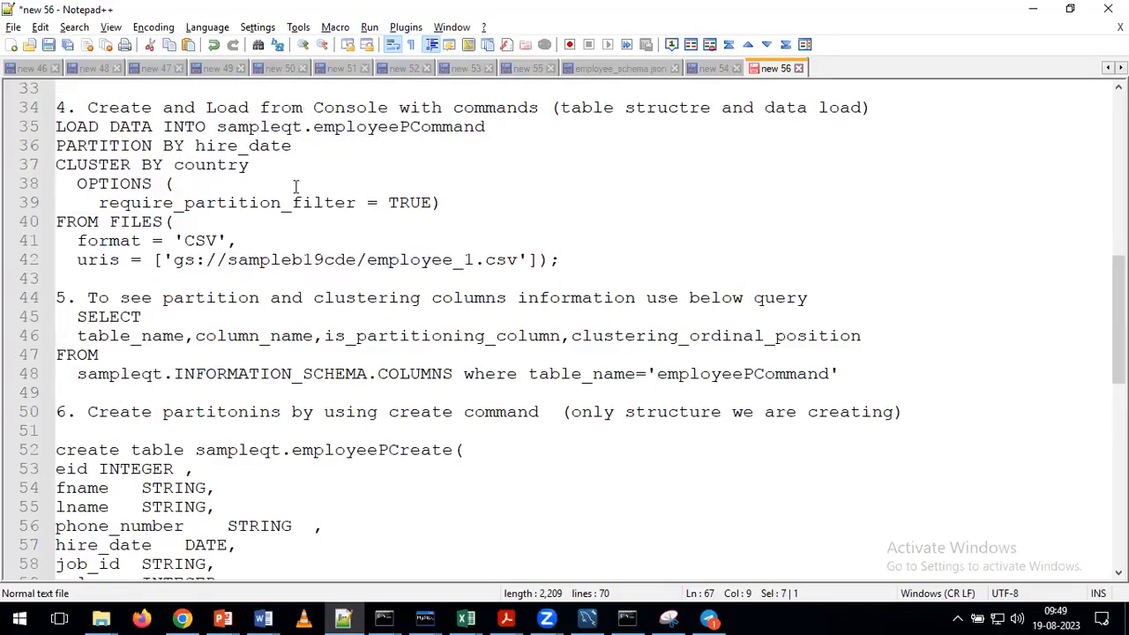
pyautogui.scroll(-7, 337, 384)
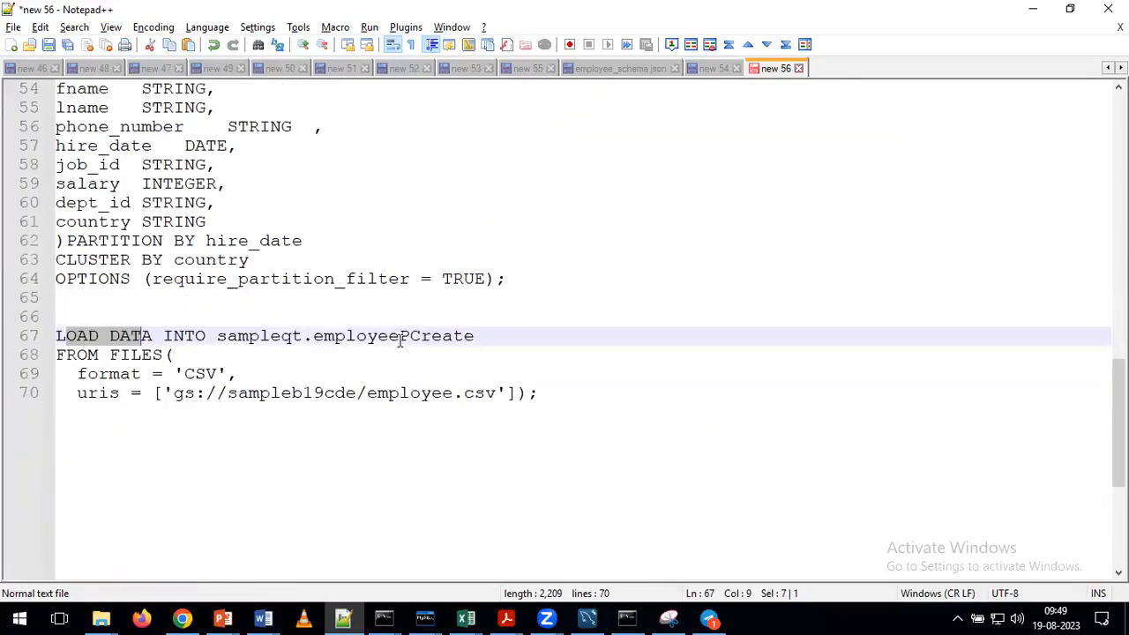
pyautogui.doubleClick(398, 339)
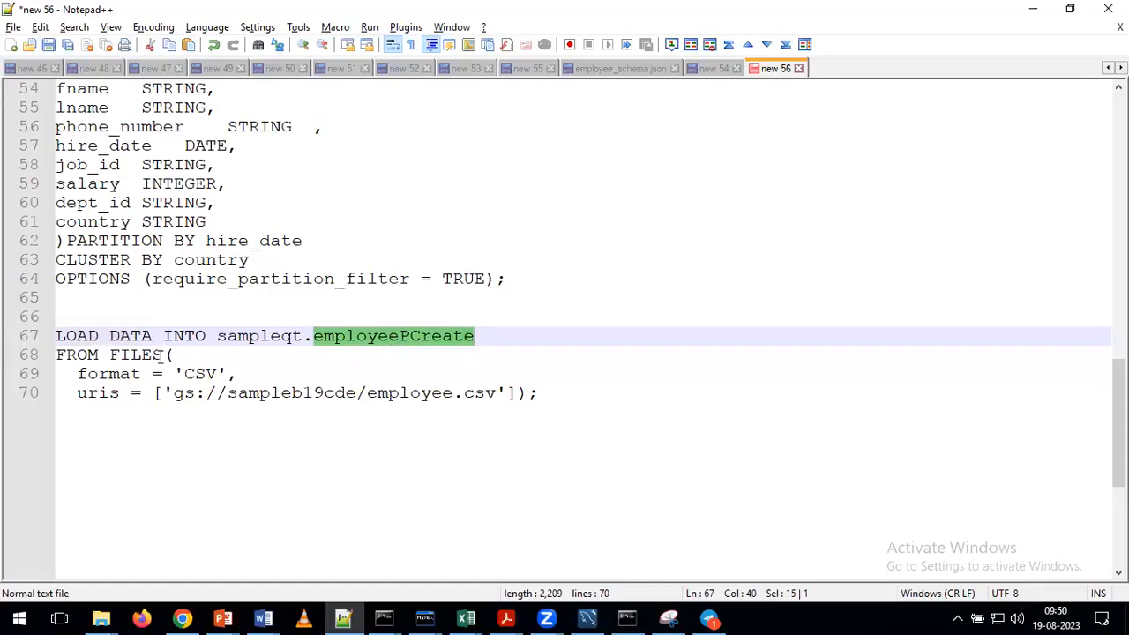
# - Copy the employeePCommand LOAD DATA statement under heading 4 to the end of the notes, below the employeePCreate load statement
pyautogui.scroll(8, 565, 319)
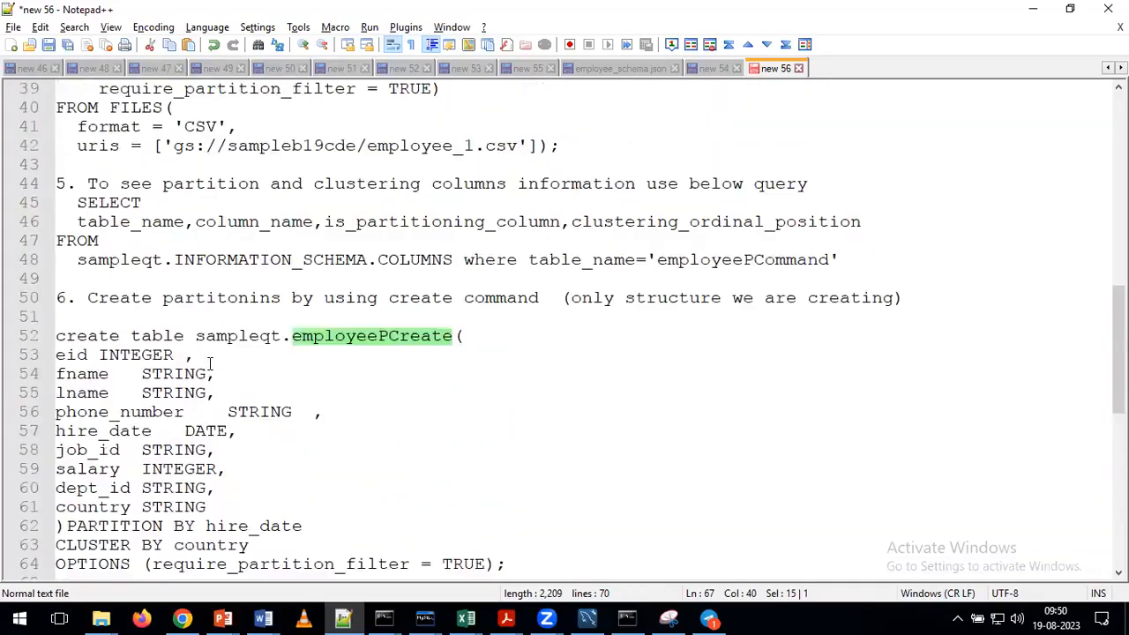
pyautogui.moveTo(561, 317); pyautogui.dragTo(58, 187)
pyautogui.hotkey('ctrl', 'c')
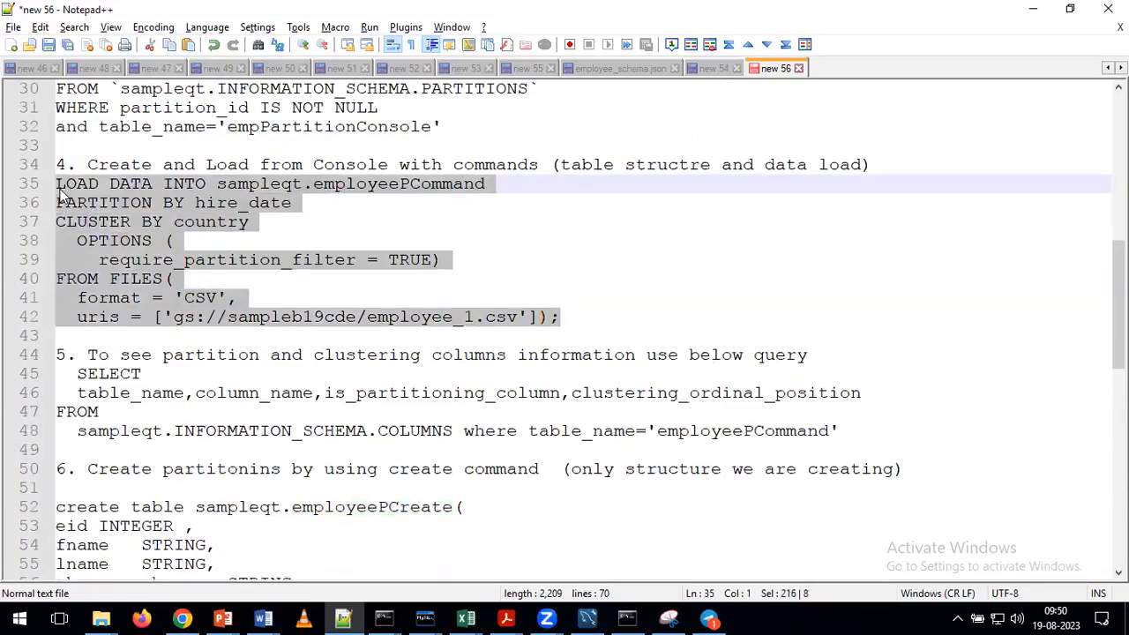
pyautogui.scroll(-5, 289, 357)
pyautogui.scroll(-6, 289, 356)
pyautogui.click(574, 246)
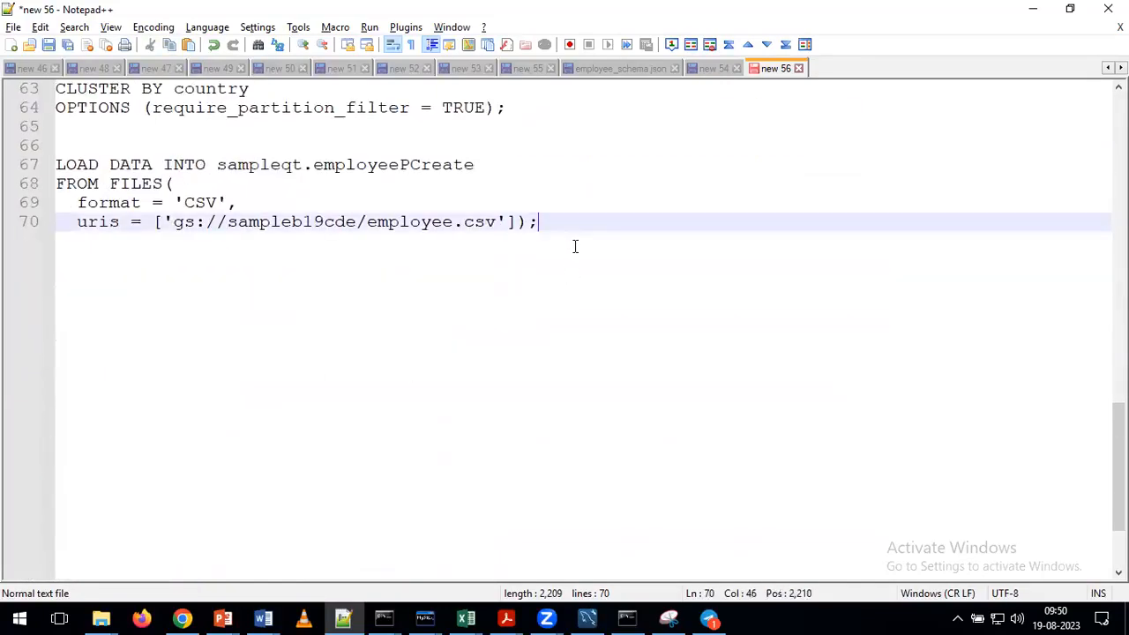
pyautogui.press('Return')
pyautogui.press('Return')
pyautogui.hotkey('ctrl', 'v')
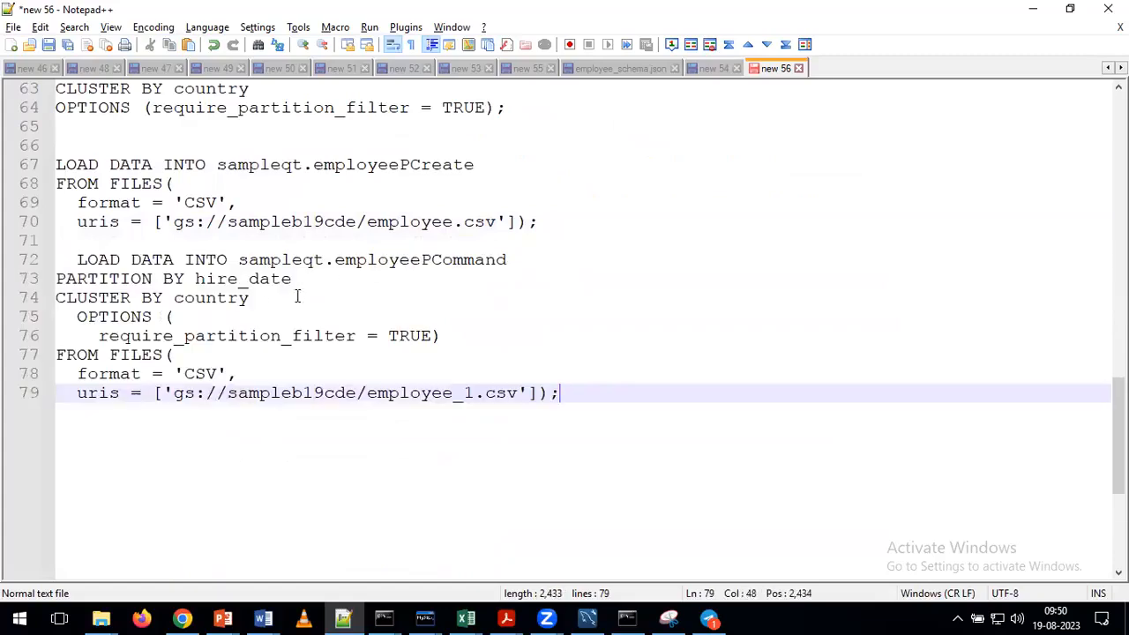
# - Delete the PARTITION BY, CLUSTER BY and OPTIONS lines from the copied employeePCommand load statement
pyautogui.moveTo(445, 335); pyautogui.dragTo(45, 275)
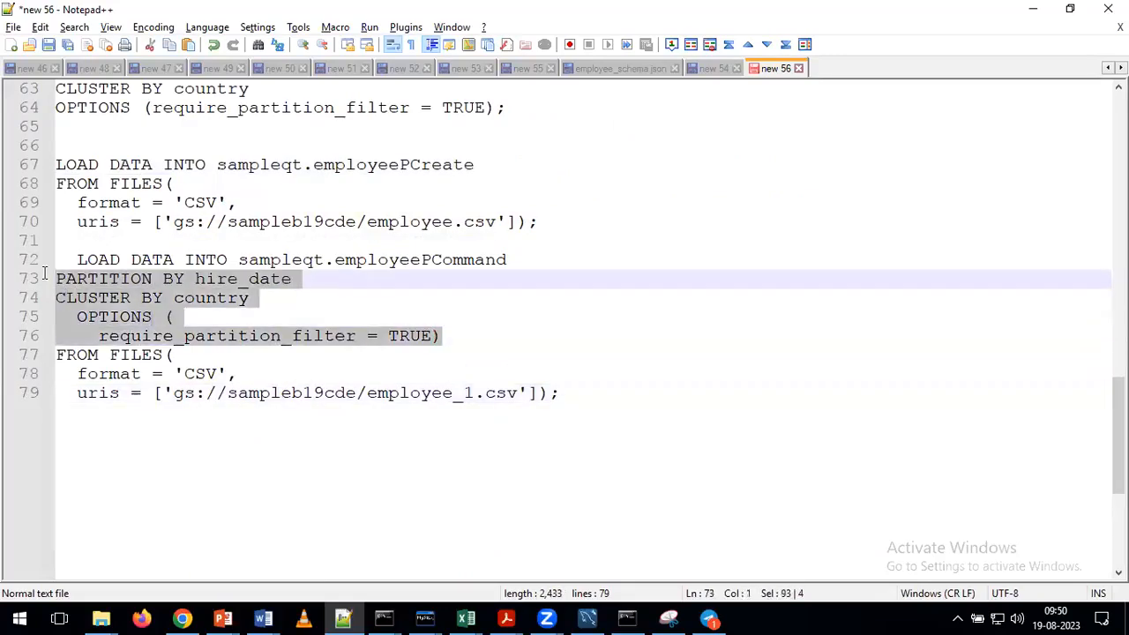
pyautogui.press('Delete')
pyautogui.press('Down')
pyautogui.press('BackSpace')
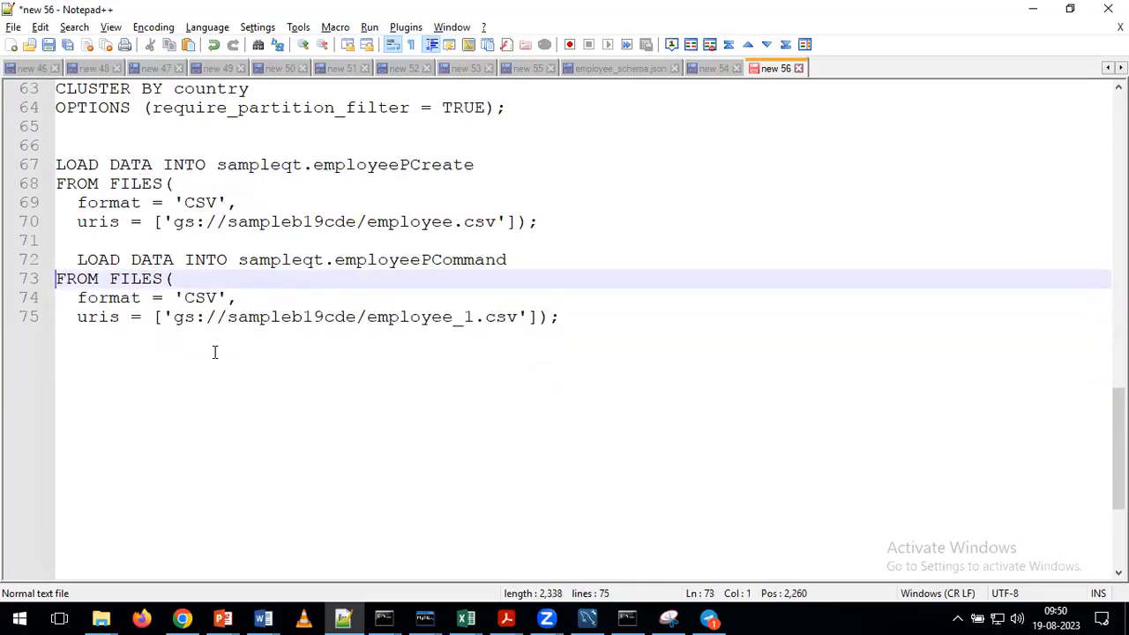
# - Compare the target tables of the two load statements and delete the copied employeePCommand load statement at the end of the notes
pyautogui.click(399, 259)
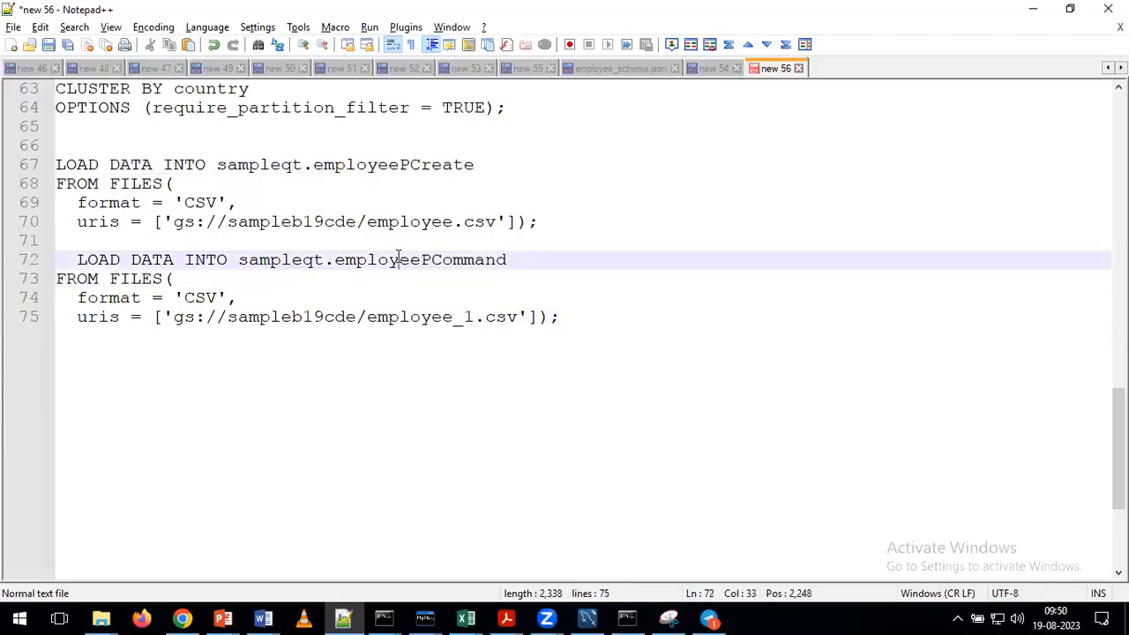
pyautogui.doubleClick(398, 259)
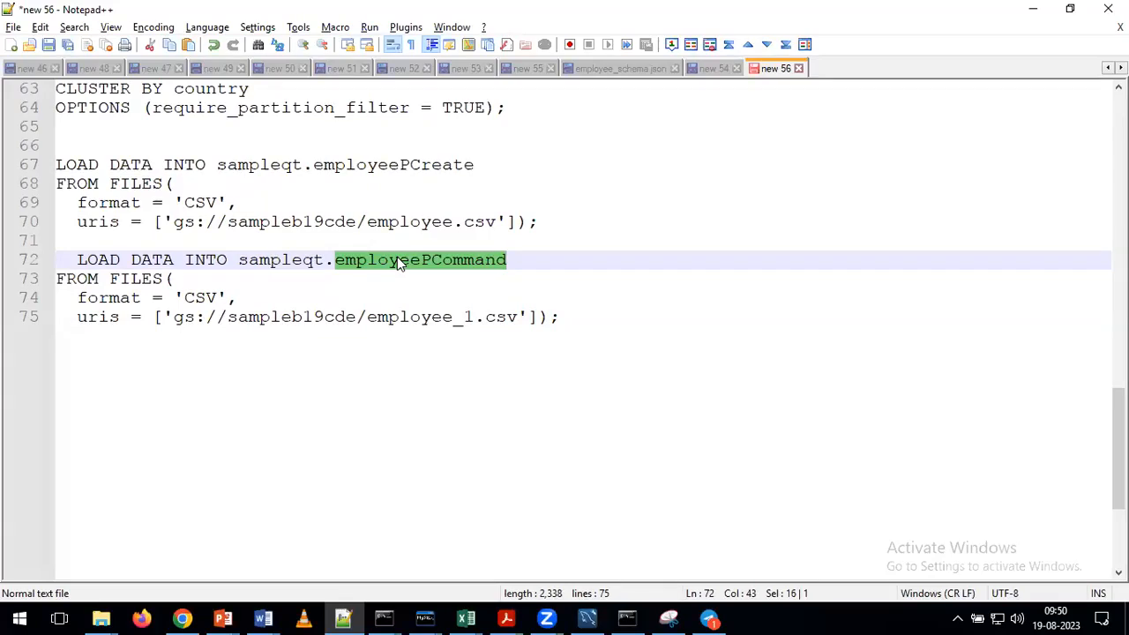
pyautogui.doubleClick(402, 165)
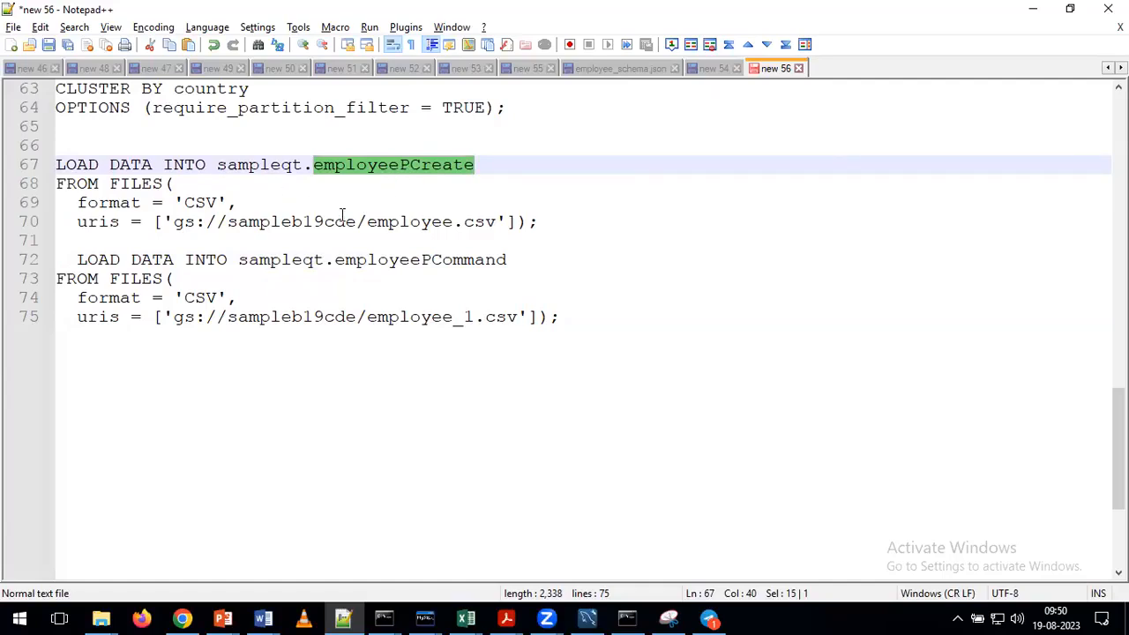
pyautogui.moveTo(537, 221); pyautogui.dragTo(55, 166)
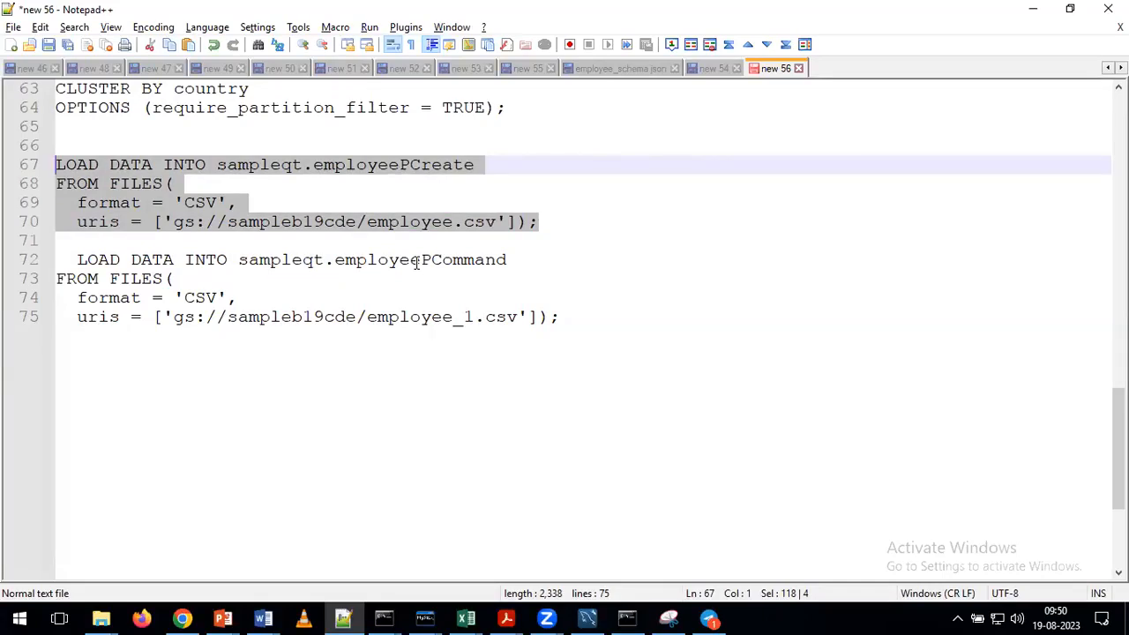
pyautogui.click(406, 366)
pyautogui.moveTo(575, 320); pyautogui.dragTo(59, 259)
pyautogui.press('Delete')
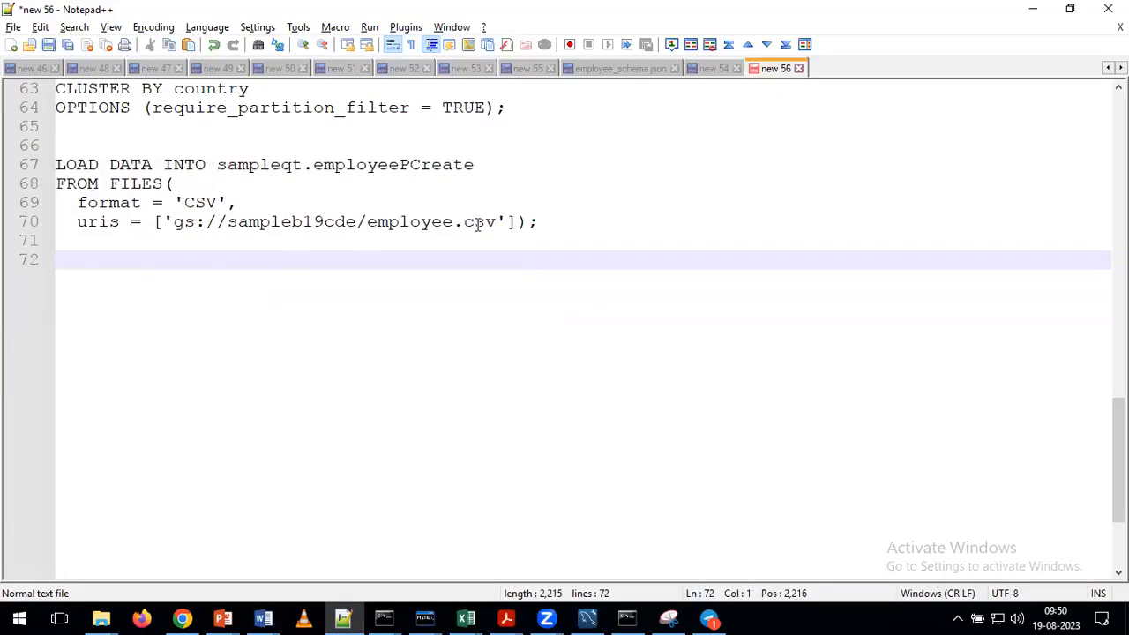
# - Copy the employeePCreate LOAD DATA statement from the notes into the BigQuery editor in Chrome, below the employeePCommand load statement, and run it
pyautogui.moveTo(544, 222); pyautogui.dragTo(55, 165)
pyautogui.hotkey('ctrl', 'c')
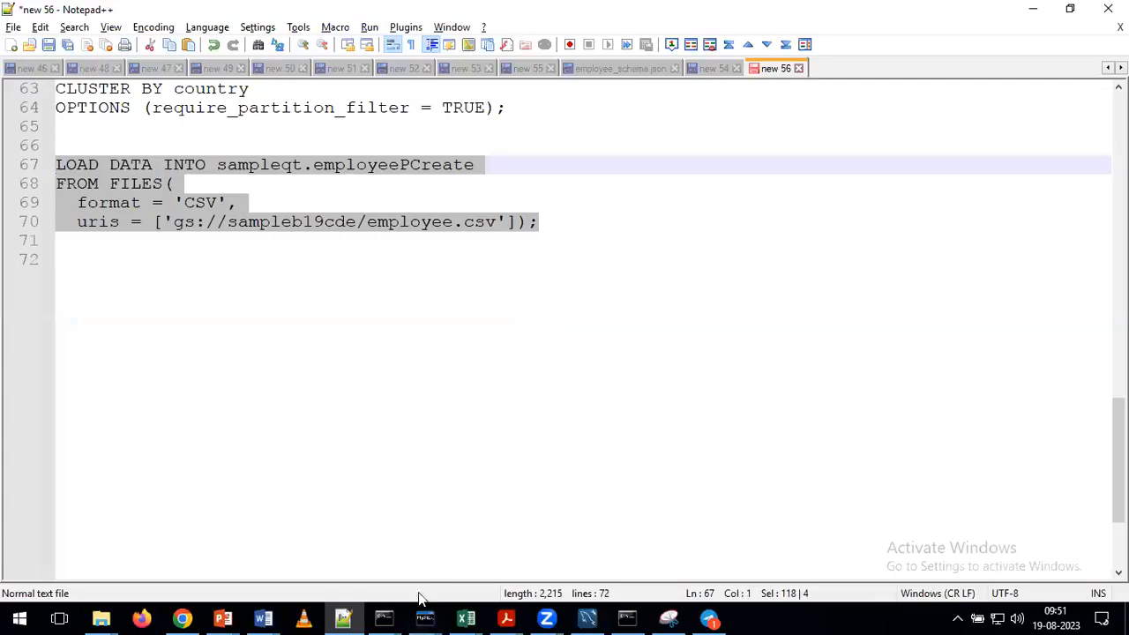
pyautogui.click(182, 619)
pyautogui.click(693, 292)
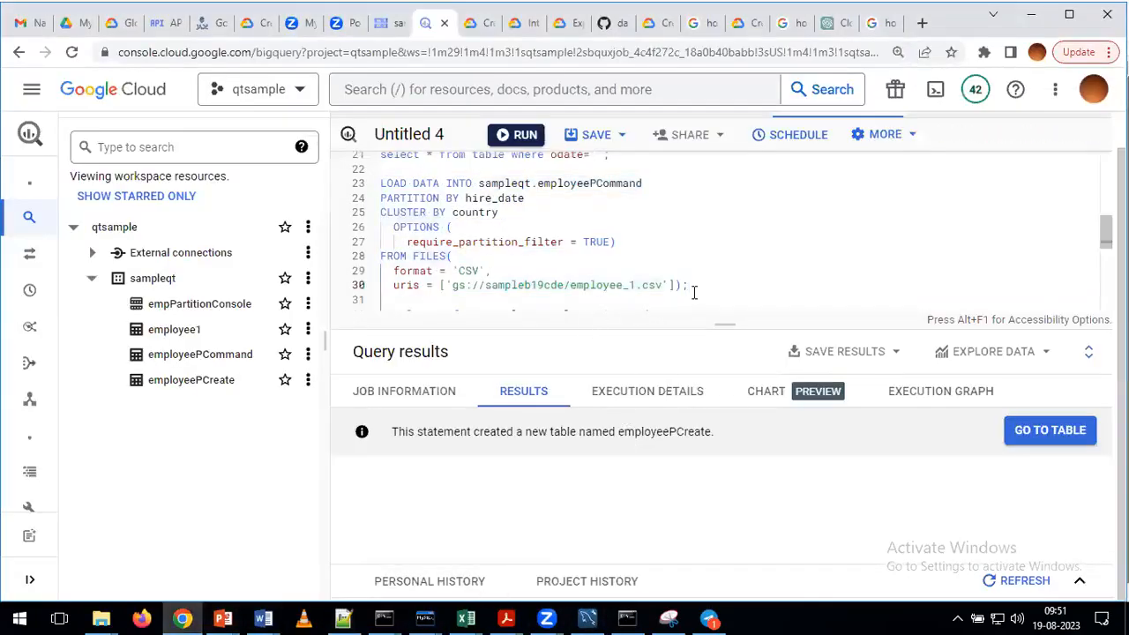
pyautogui.press('Return')
pyautogui.press('Return')
pyautogui.hotkey('ctrl', 'v')
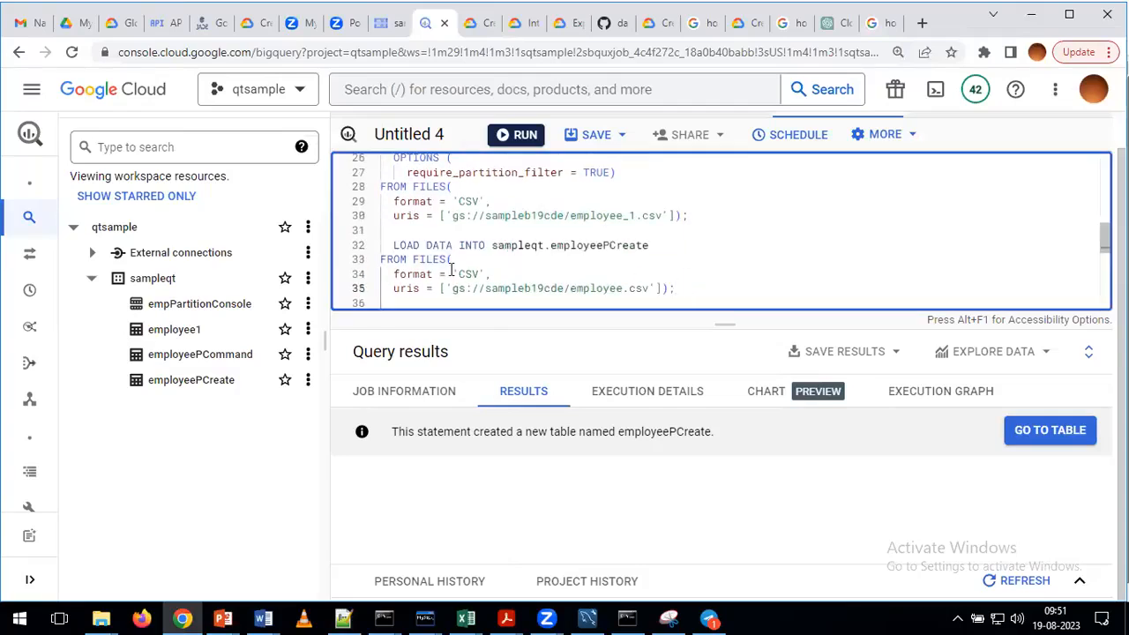
pyautogui.keyDown('shift'); pyautogui.click(394, 246); pyautogui.keyUp('shift')
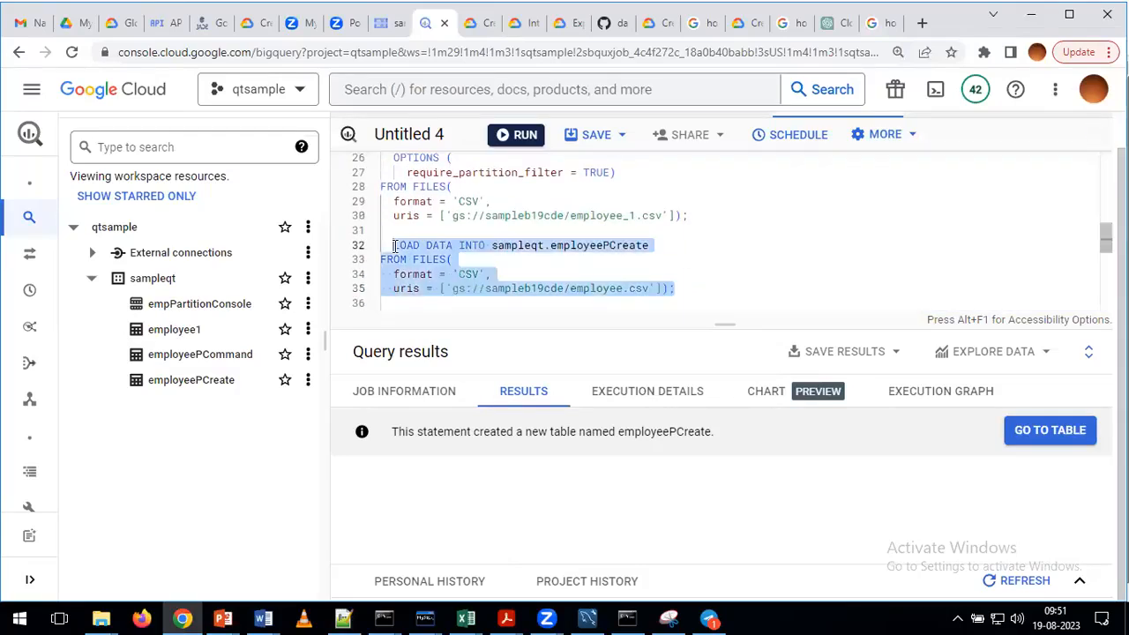
pyautogui.click(519, 142)
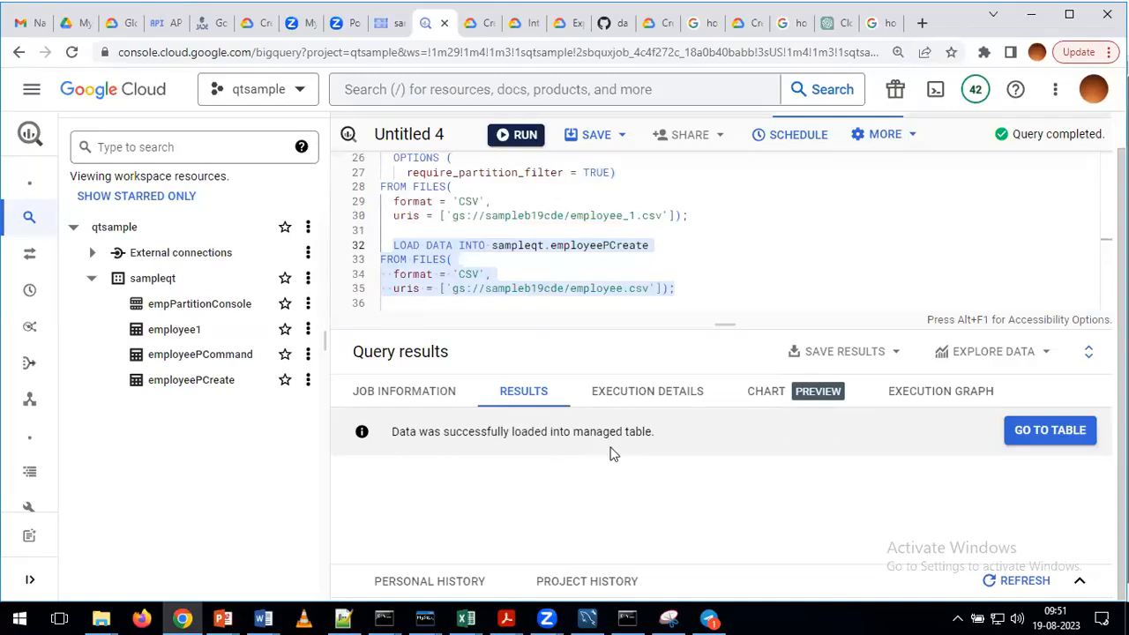
# - Set table_name in the INFORMATION_SCHEMA.PARTITIONS query to employeePCreate and run only that query
pyautogui.click(605, 253)
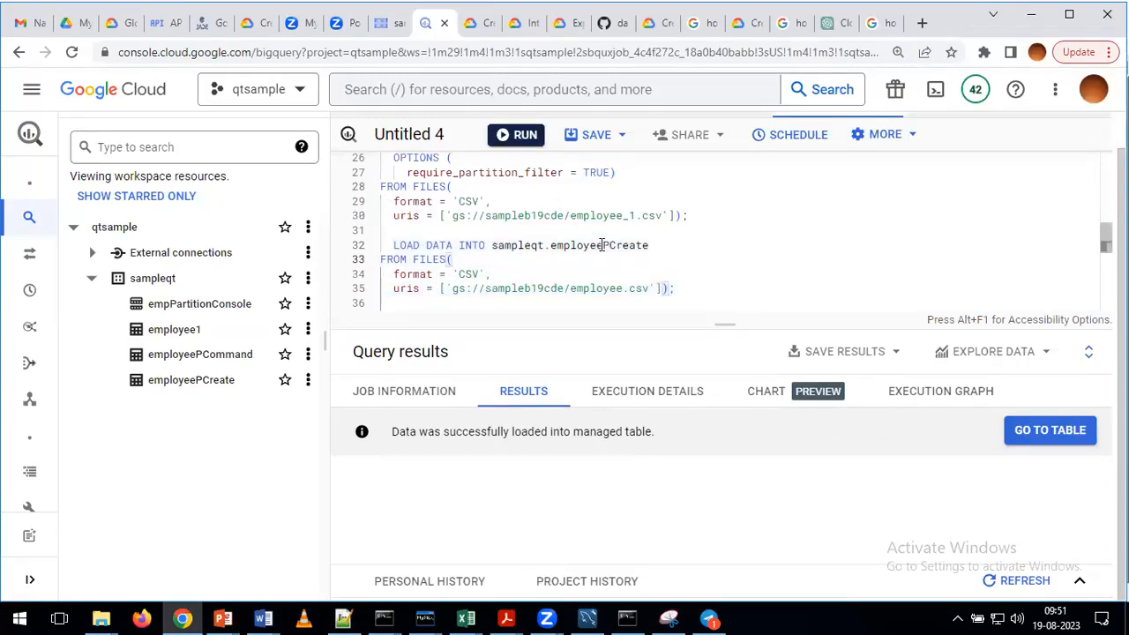
pyautogui.doubleClick(603, 246)
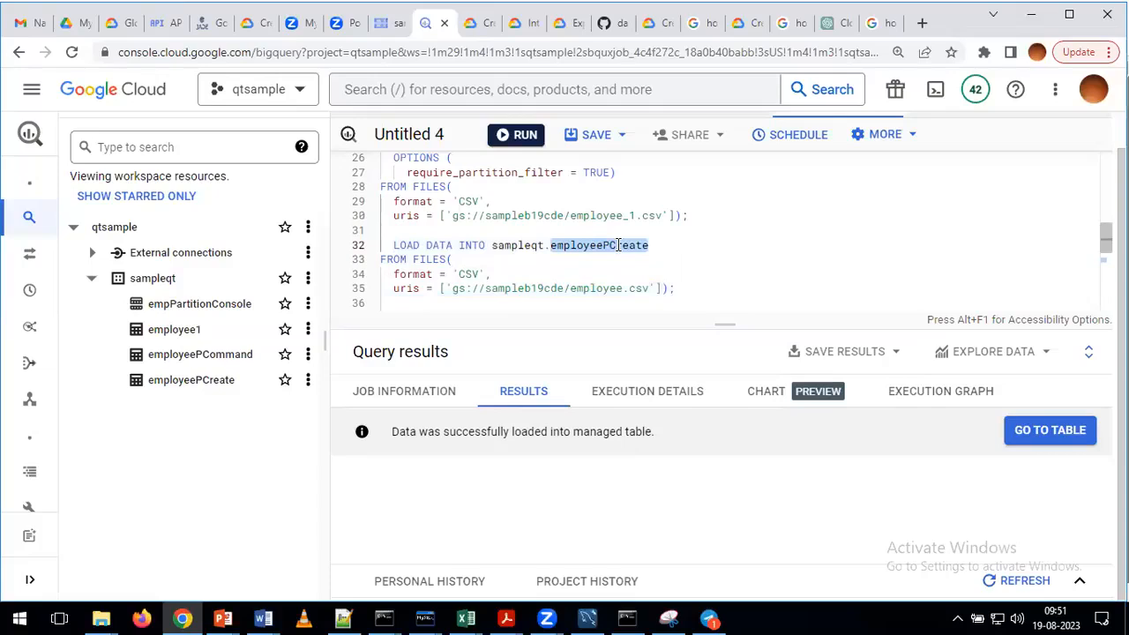
pyautogui.hotkey('ctrl', 'c')
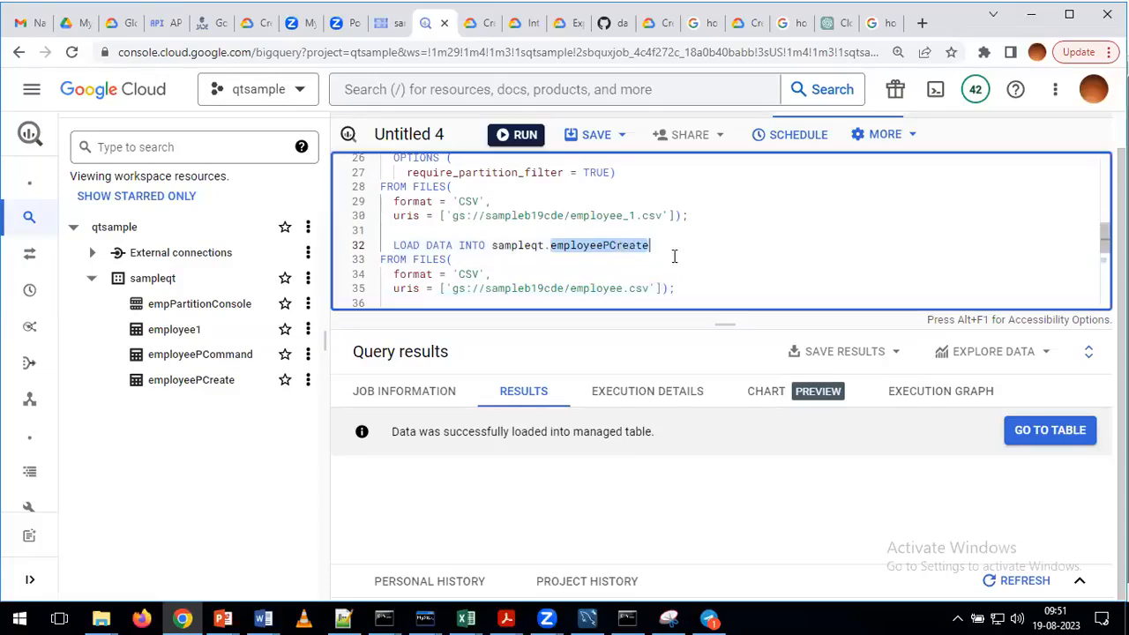
pyautogui.click(674, 260)
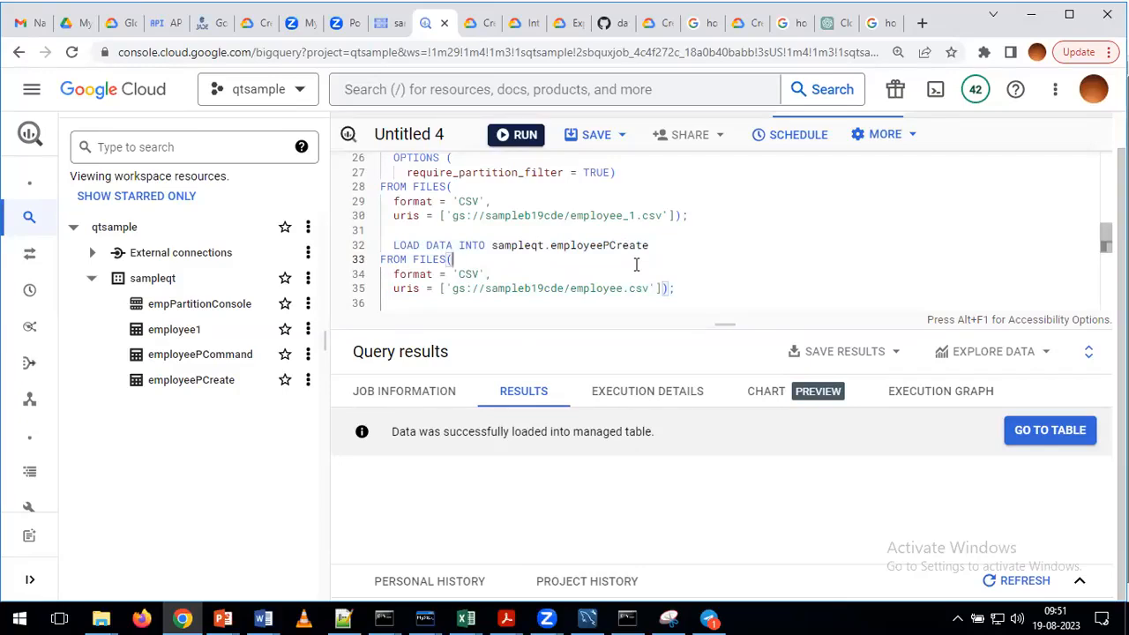
pyautogui.scroll(7, 635, 265)
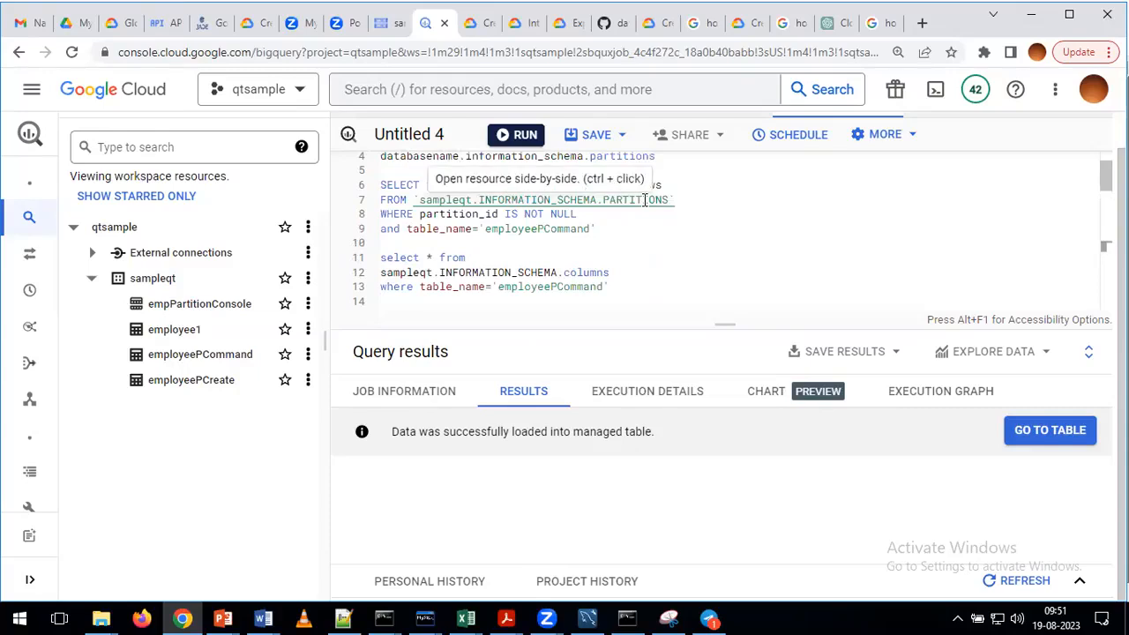
pyautogui.doubleClick(532, 228)
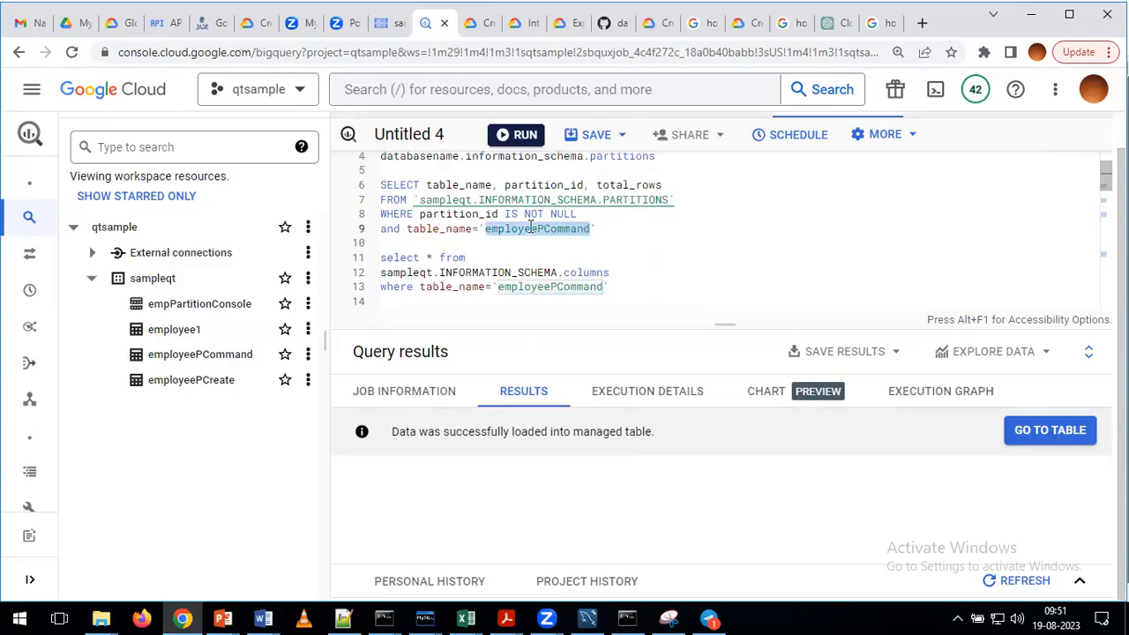
pyautogui.hotkey('ctrl', 'v')
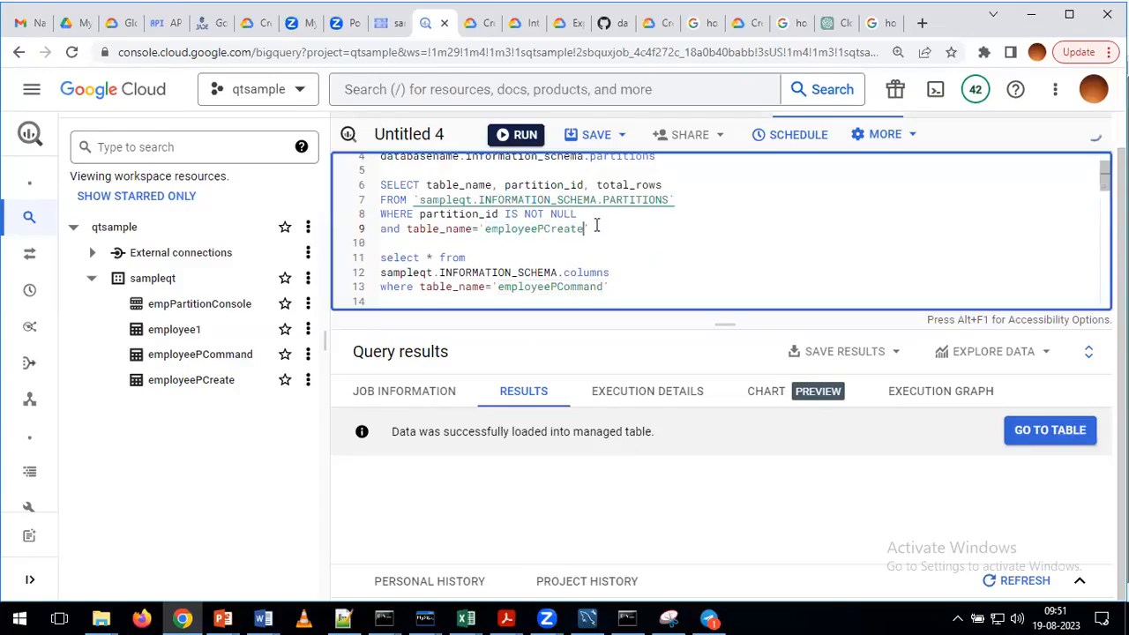
pyautogui.moveTo(597, 228); pyautogui.dragTo(380, 185)
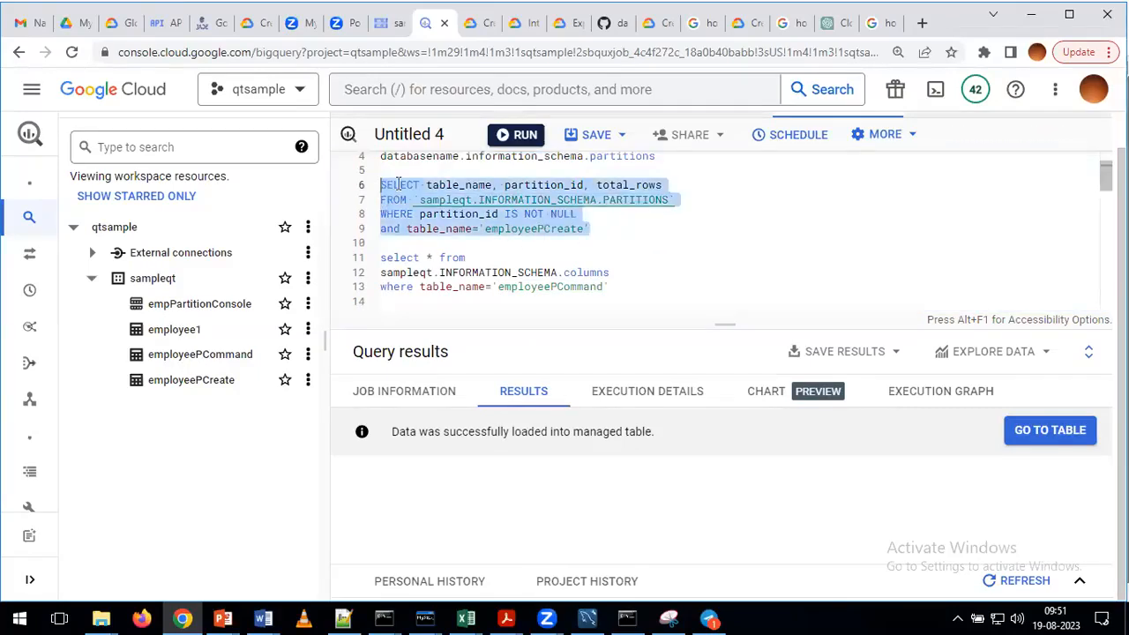
pyautogui.click(509, 140)
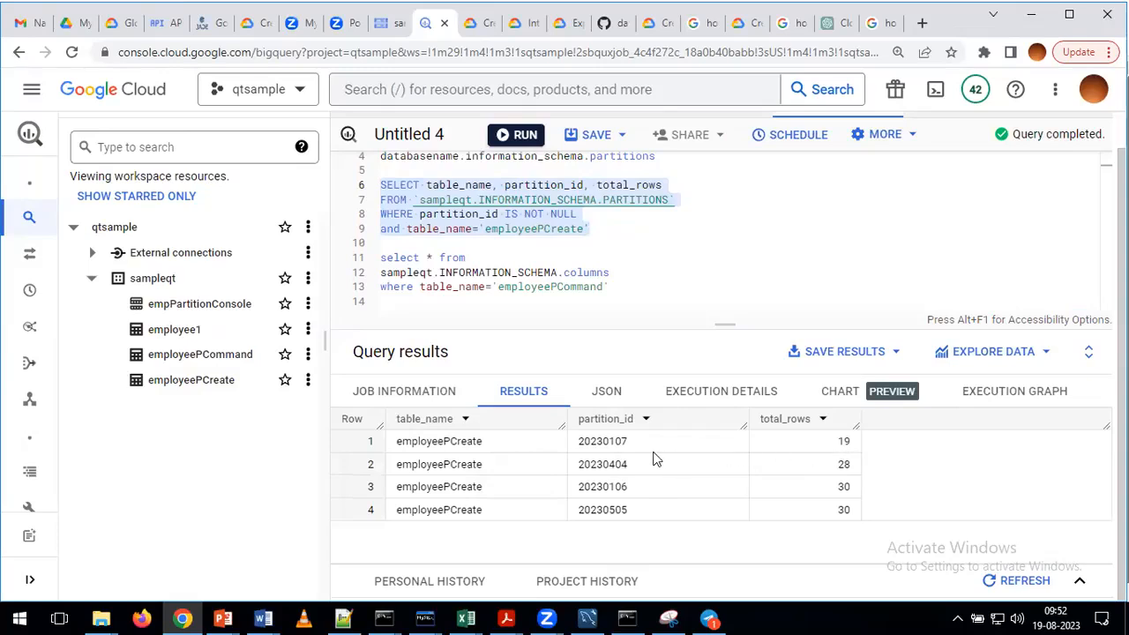
# - Set table_name in the partitioning and clustering columns query to employeePCreate, run only that query and review the listed columns
pyautogui.click(659, 248)
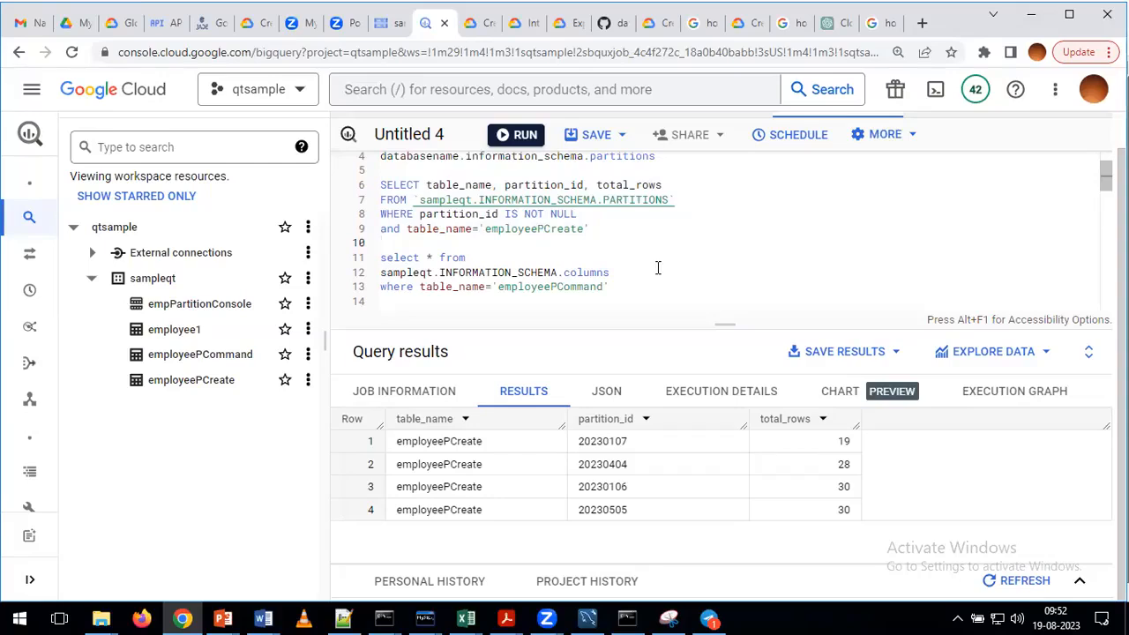
pyautogui.scroll(-1, 657, 267)
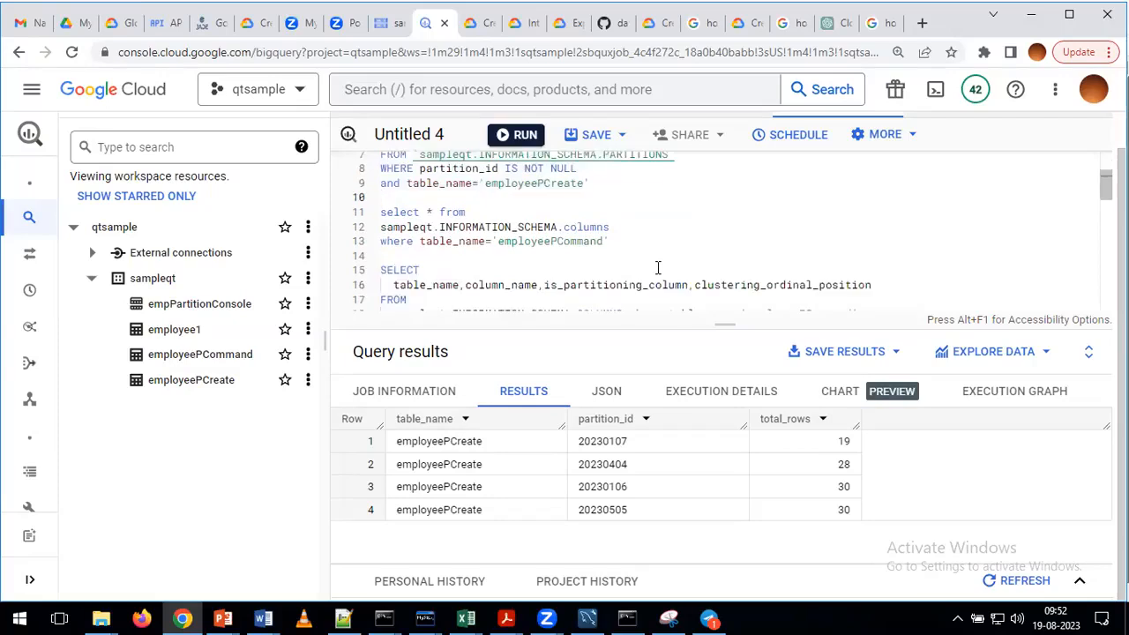
pyautogui.scroll(-1, 657, 267)
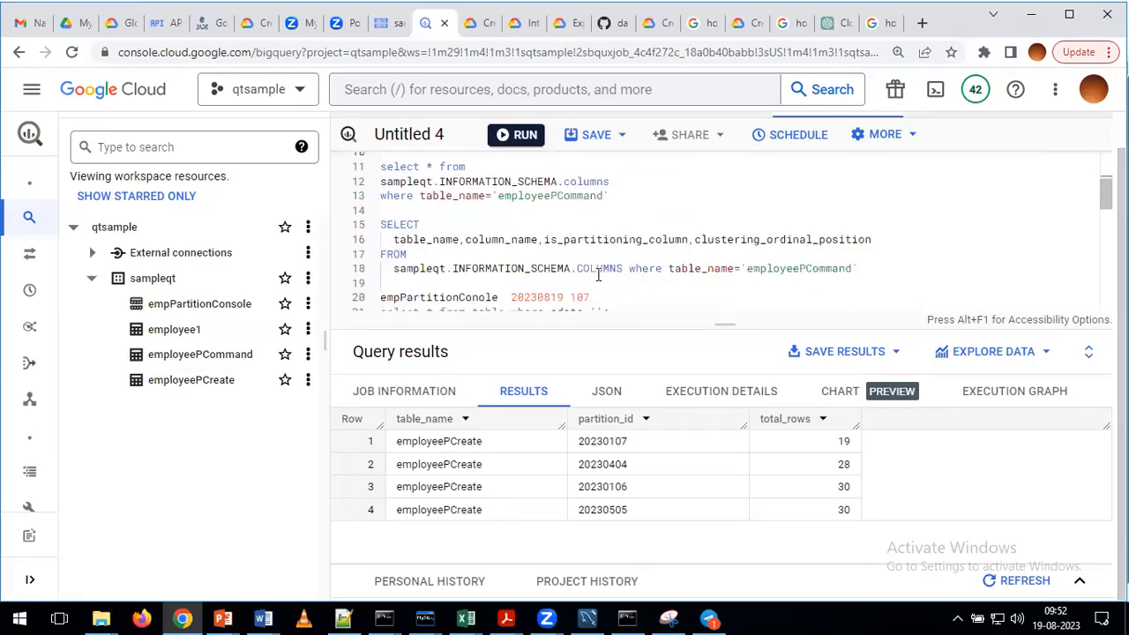
pyautogui.doubleClick(776, 270)
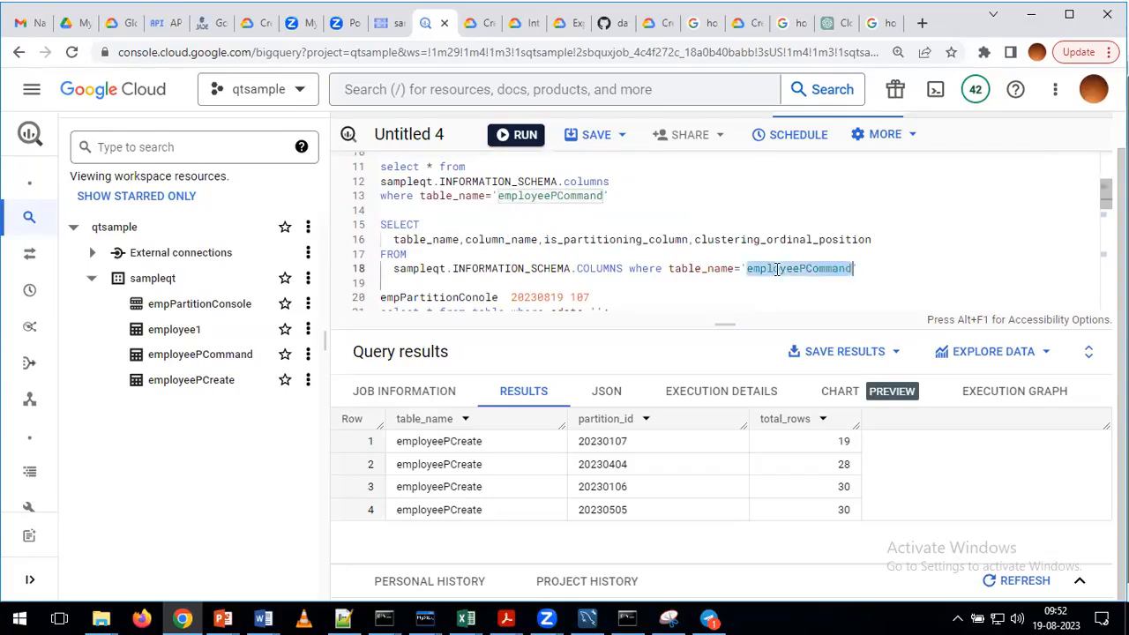
pyautogui.hotkey('ctrl', 'v')
pyautogui.moveTo(862, 266); pyautogui.dragTo(382, 226)
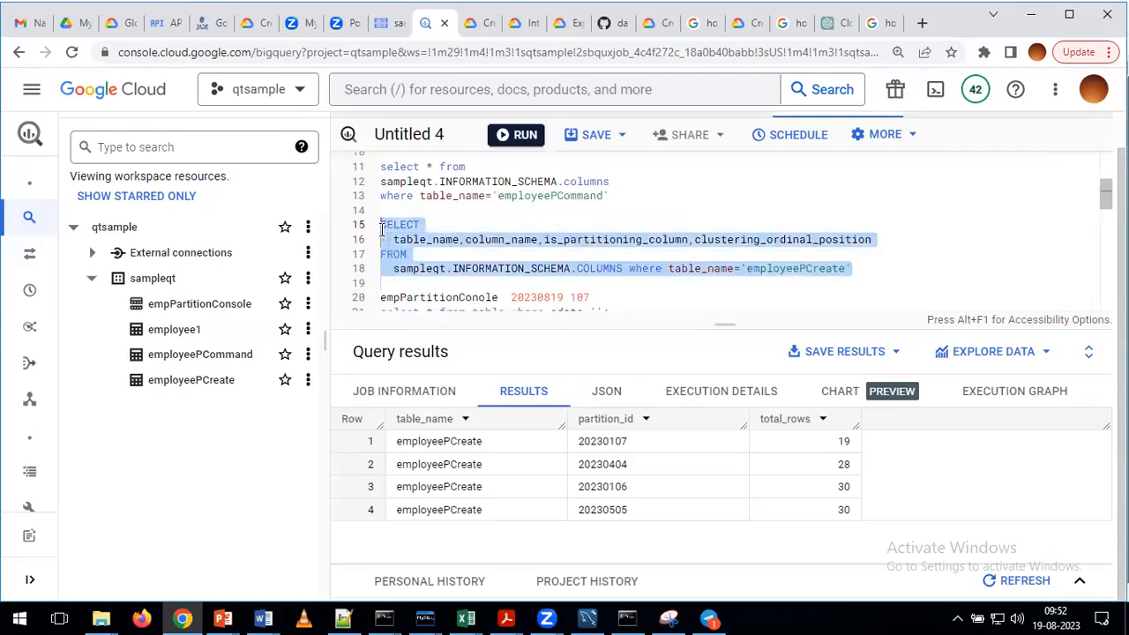
pyautogui.click(517, 136)
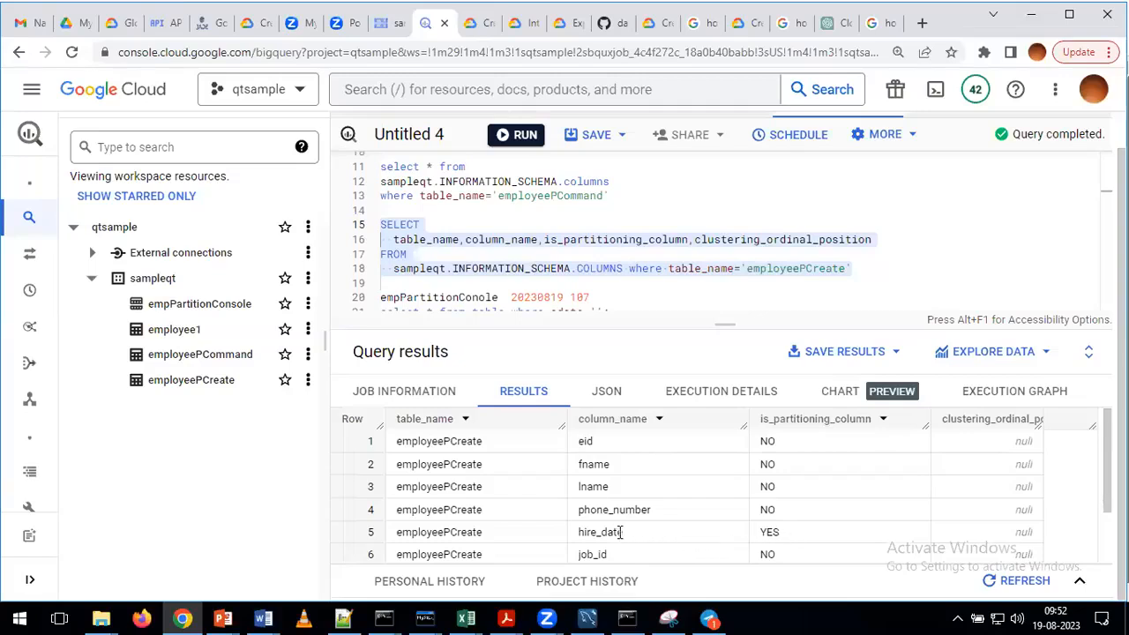
pyautogui.scroll(-2, 915, 503)
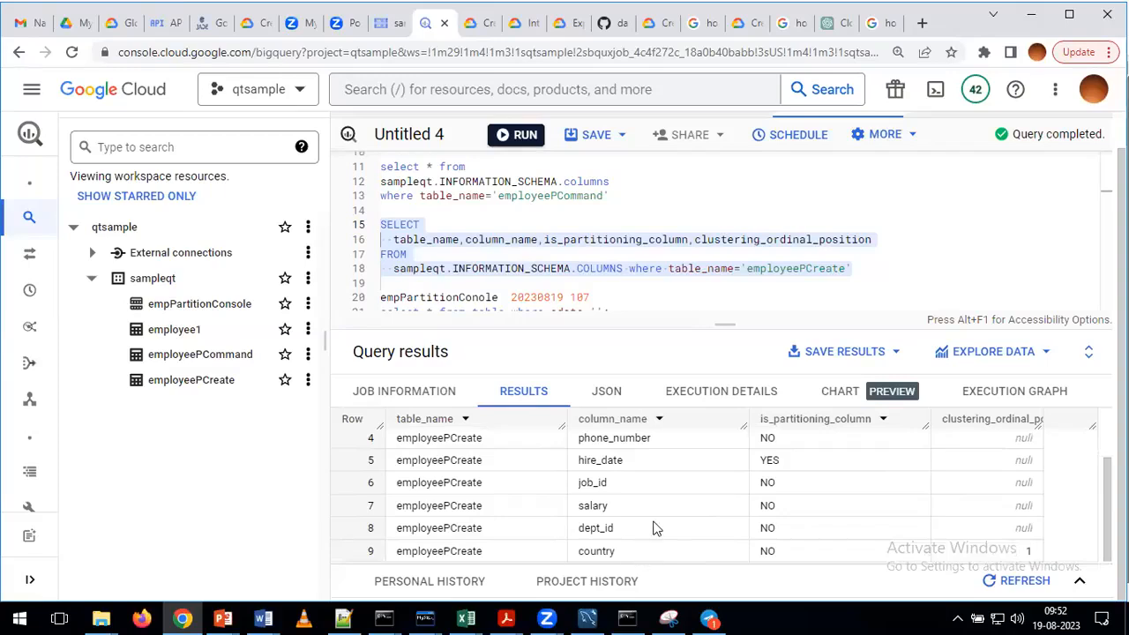
pyautogui.scroll(2, 653, 526)
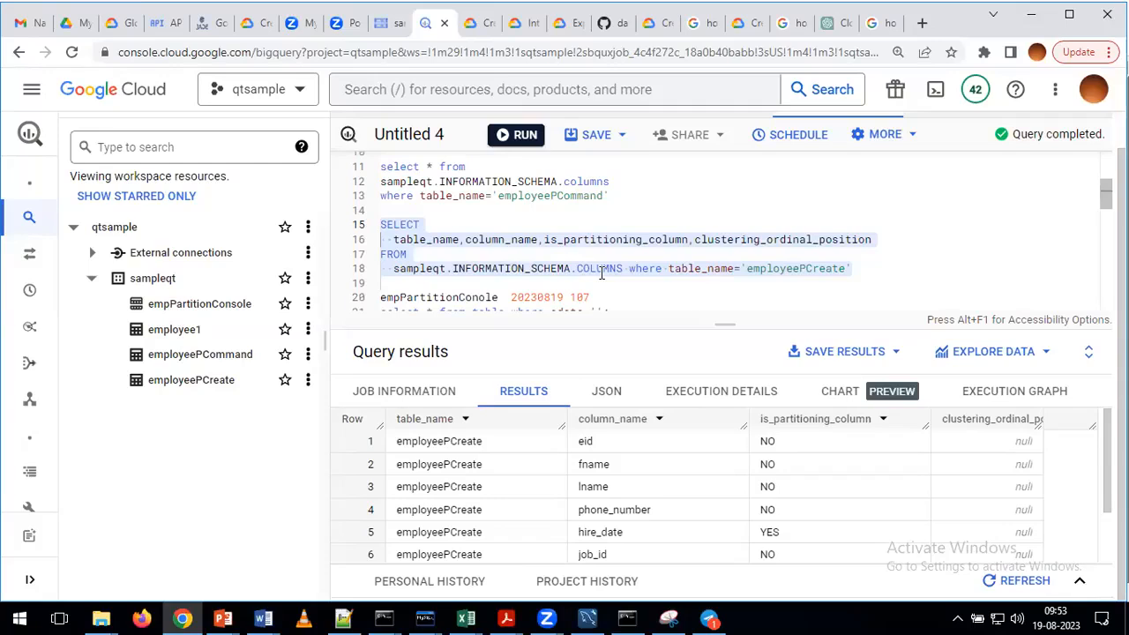
pyautogui.scroll(2, 603, 273)
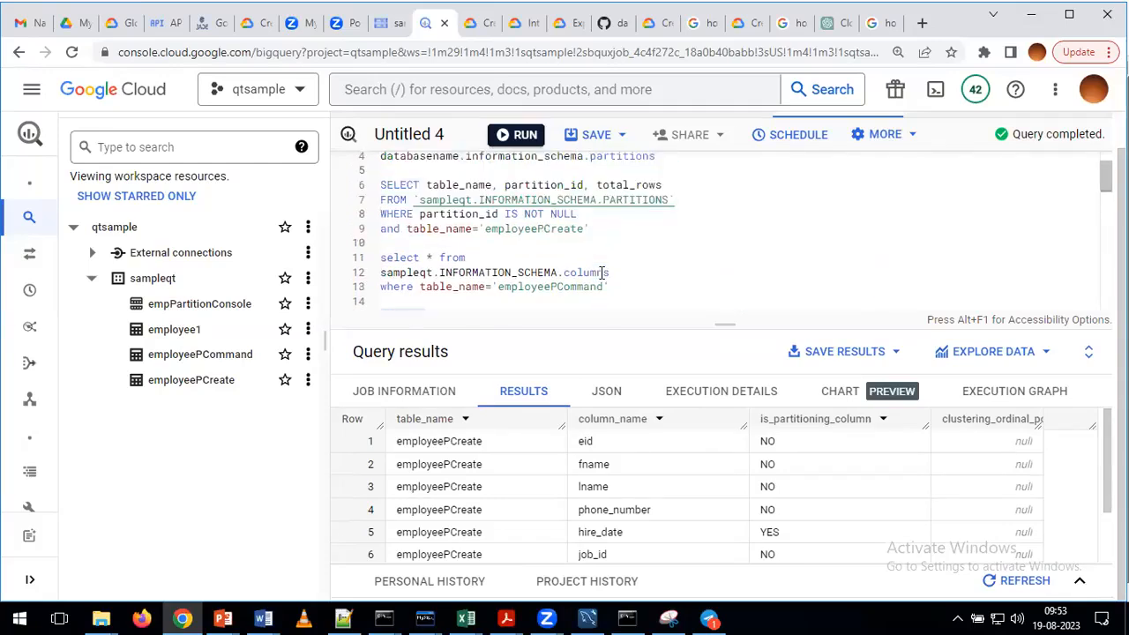
pyautogui.scroll(1, 602, 273)
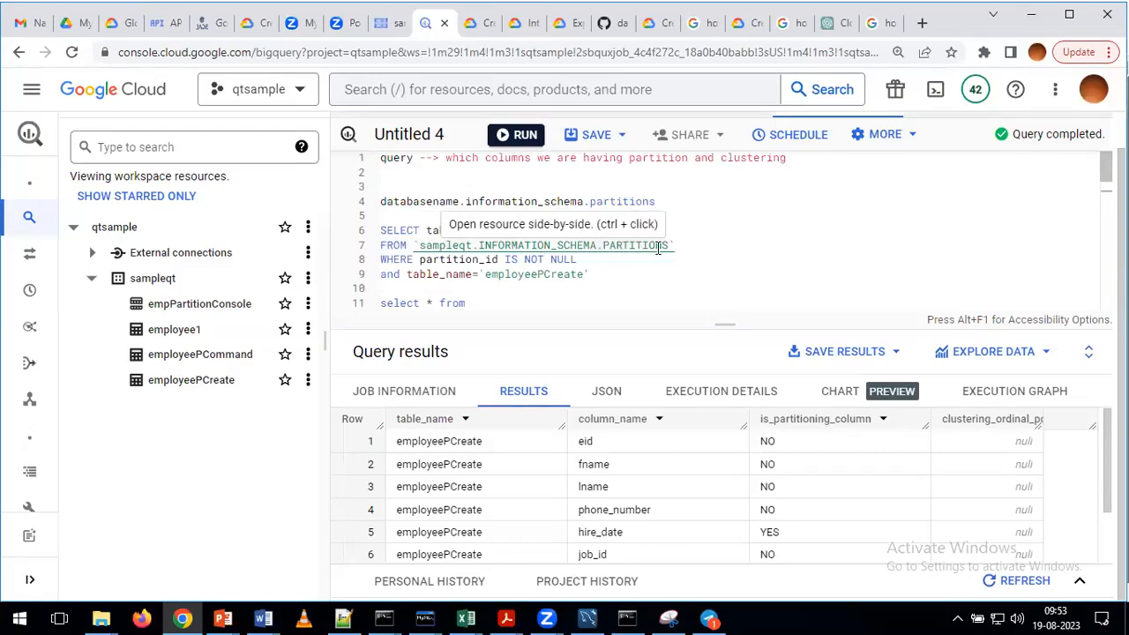
# - Switch to the notes in Notepad++ and insert the step number "7." directly above the employeePCreate LOAD DATA statement
pyautogui.hotkey('alt', 'Tab')
pyautogui.click(408, 326)
pyautogui.scroll(5, 406, 328)
pyautogui.scroll(3, 399, 333)
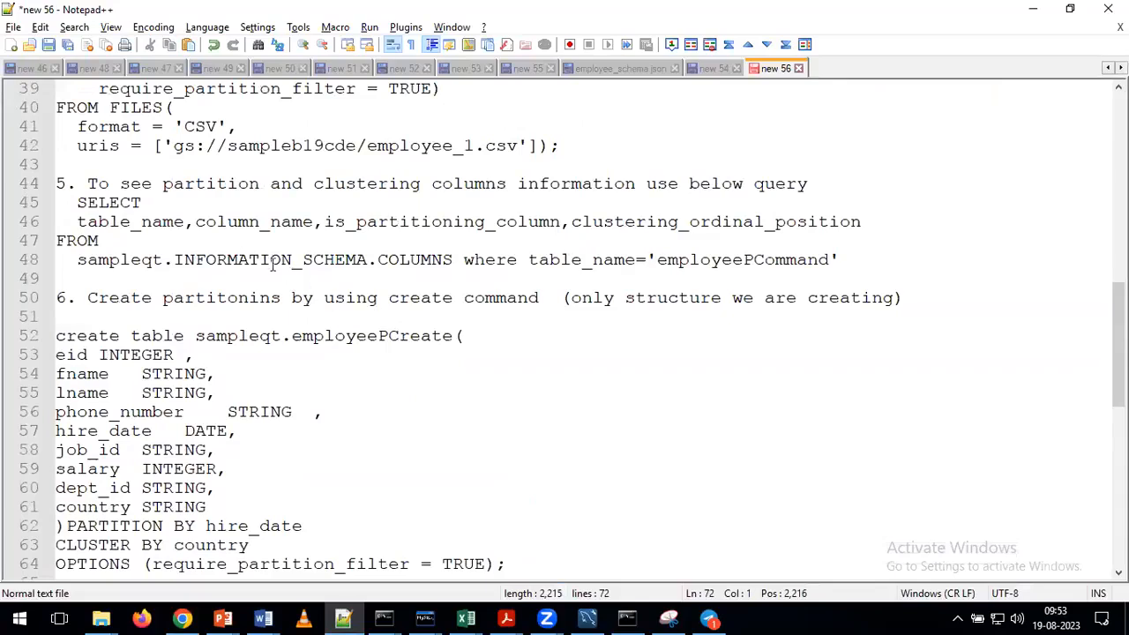
pyautogui.scroll(1, 282, 245)
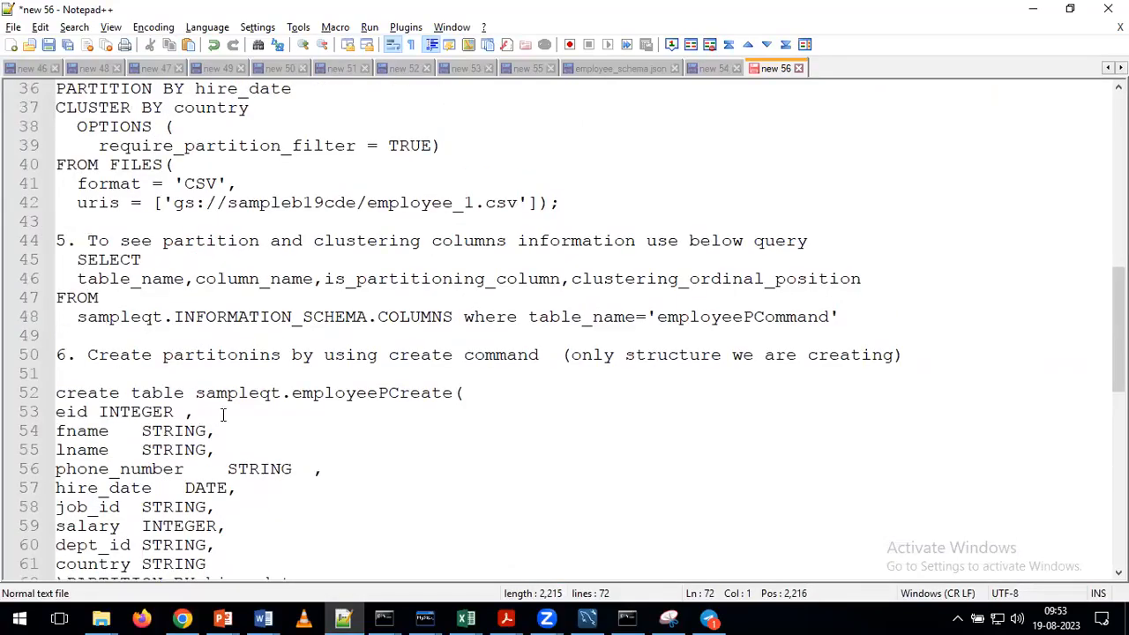
pyautogui.scroll(-3, 220, 414)
pyautogui.click(112, 485)
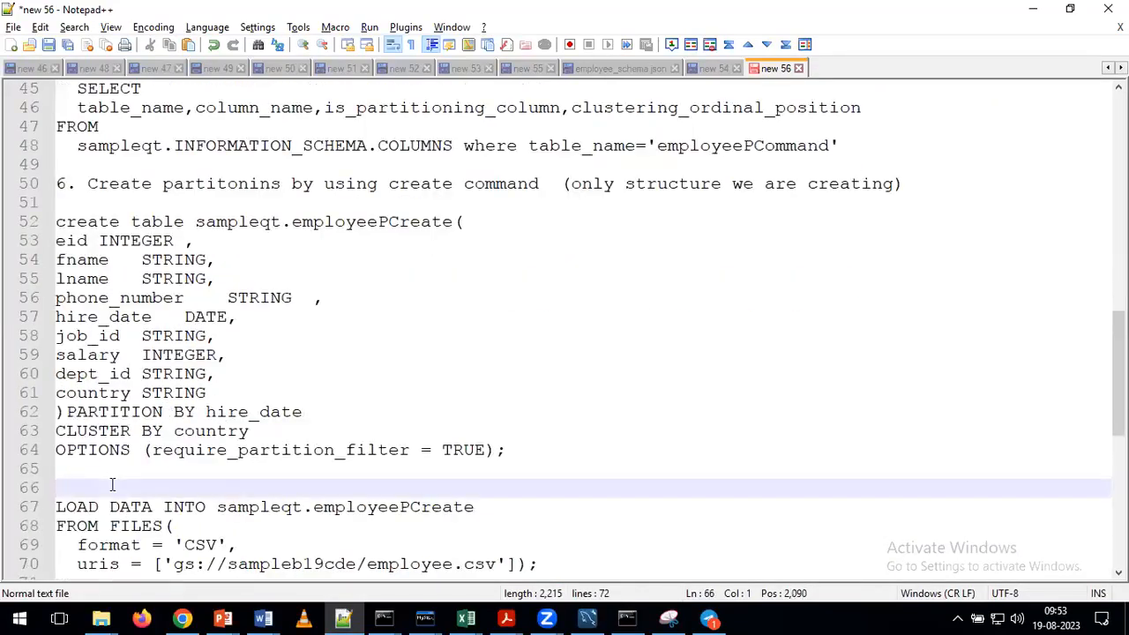
pyautogui.write('7.')
# - Review notes 4 to 7, comparing the combined create-and-load command with the separate create table and load statements
pyautogui.scroll(4, 112, 485)
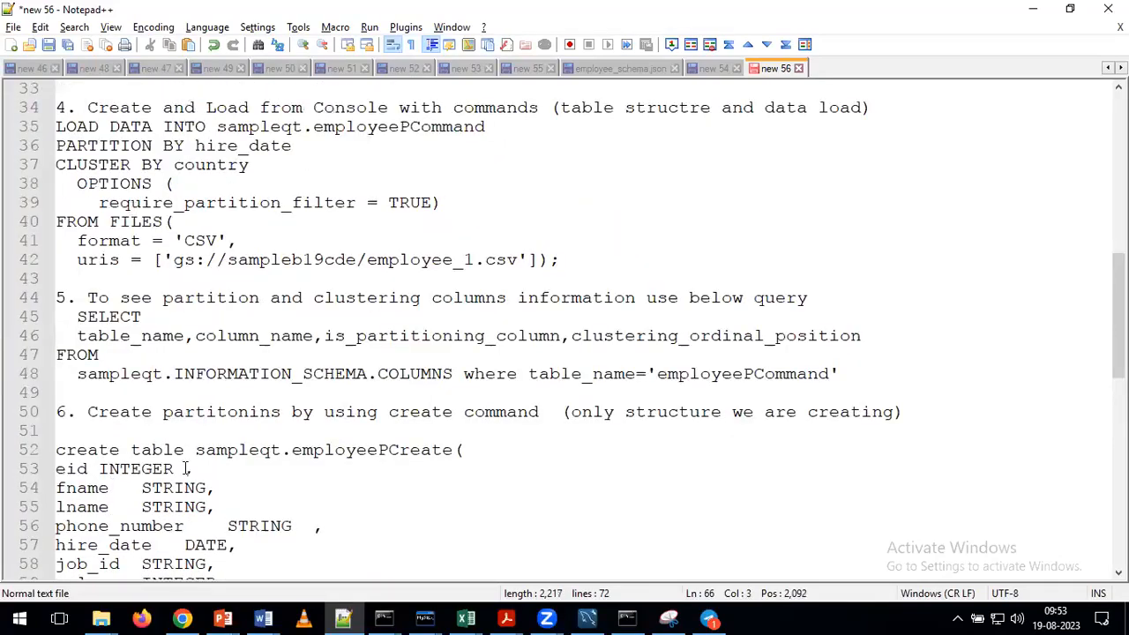
pyautogui.scroll(-3, 186, 468)
pyautogui.scroll(-1, 186, 468)
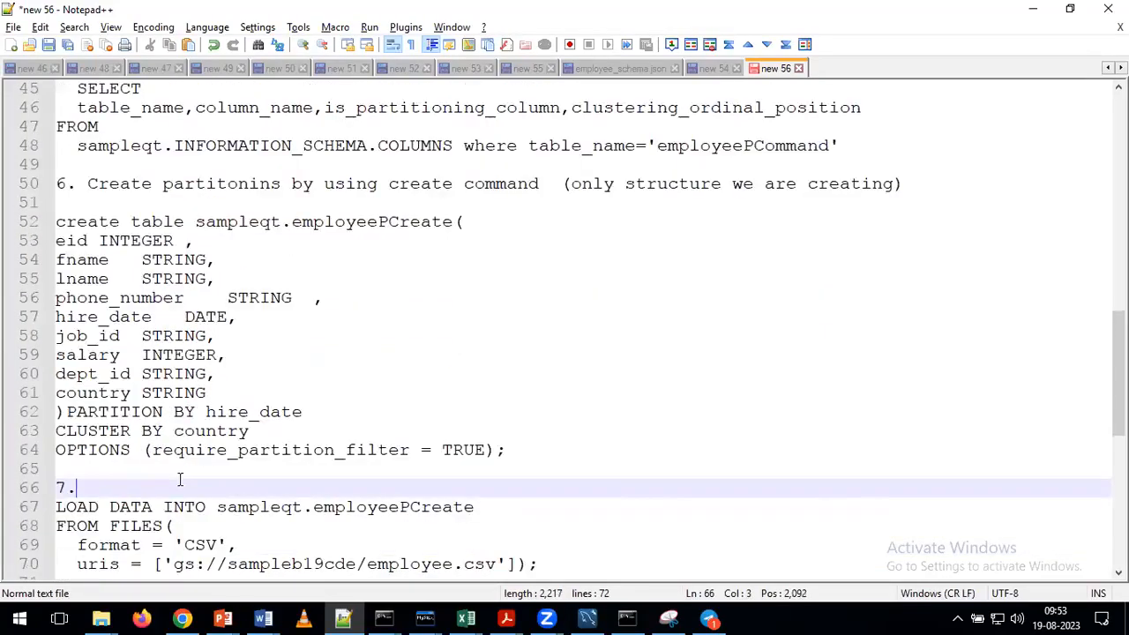
pyautogui.scroll(4, 179, 479)
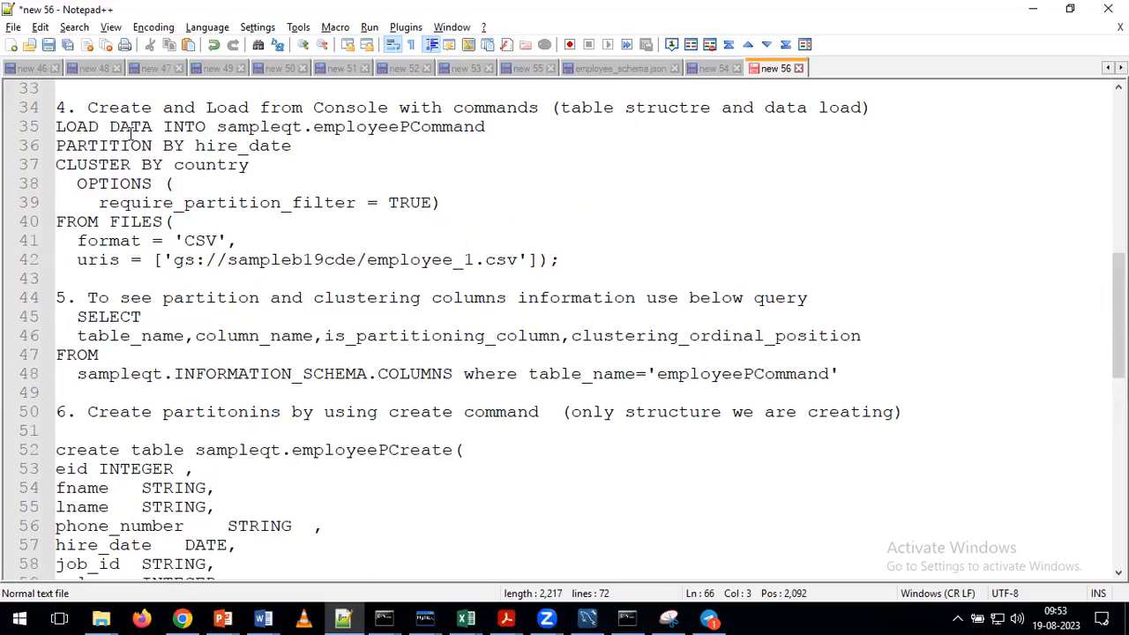
pyautogui.scroll(-2, 299, 445)
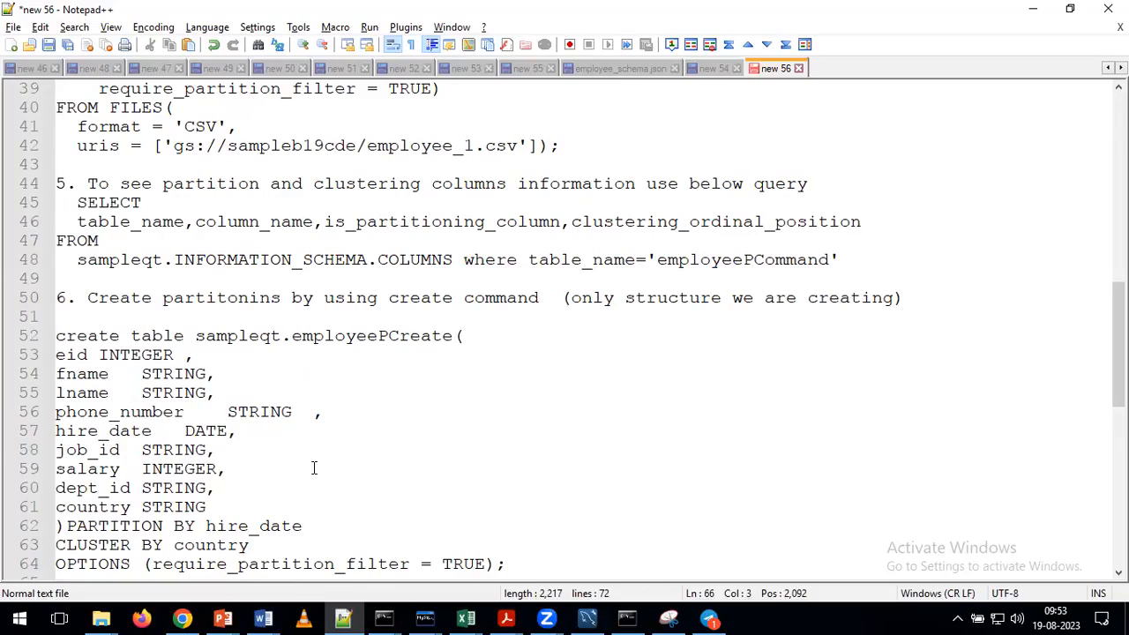
pyautogui.scroll(-3, 313, 468)
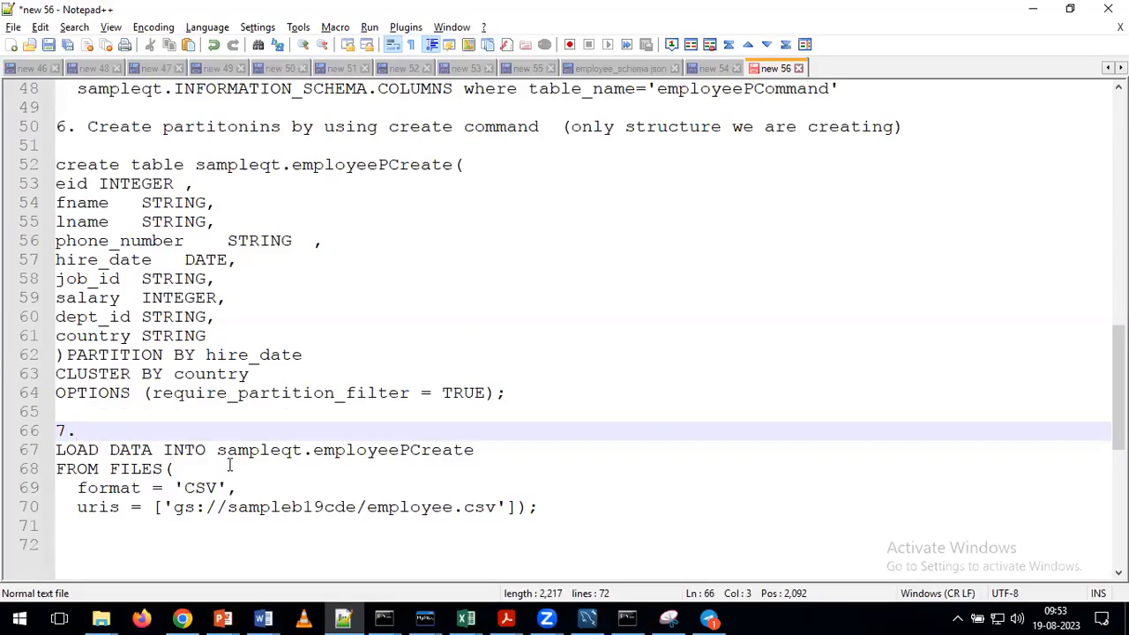
pyautogui.scroll(5, 230, 464)
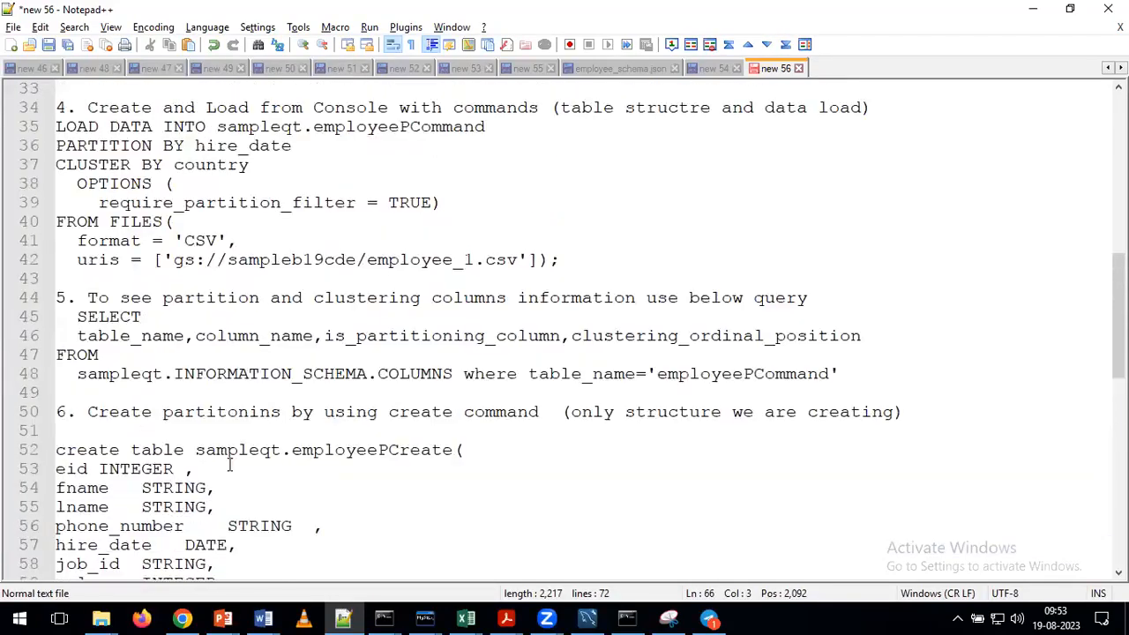
pyautogui.scroll(-2, 137, 469)
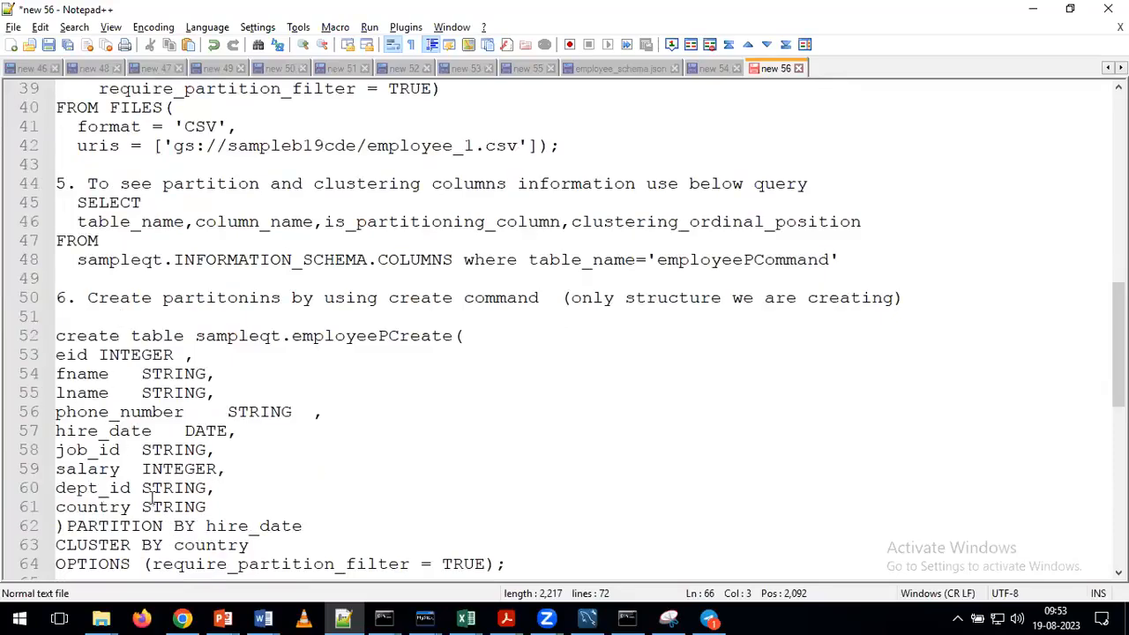
# - Below the employeePCreate load statement, add the remark "In real time projects we are going to use Step6 and Step7"
pyautogui.scroll(-3, 151, 496)
pyautogui.click(570, 520)
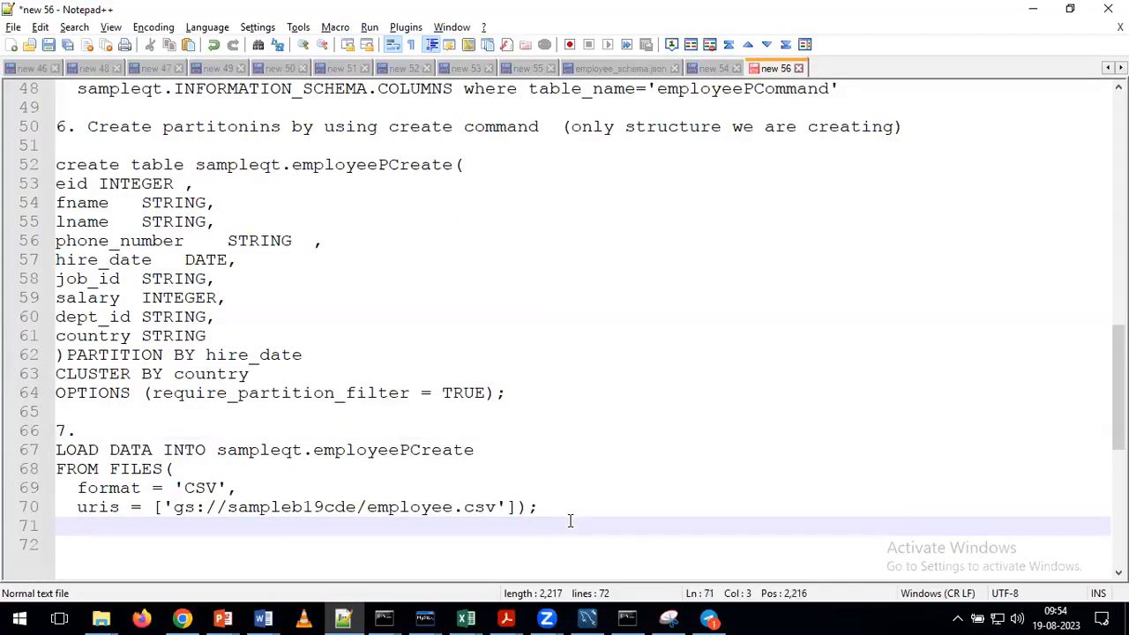
pyautogui.press('Return')
pyautogui.write('In real time projects we are going to use Step6 and Step7')
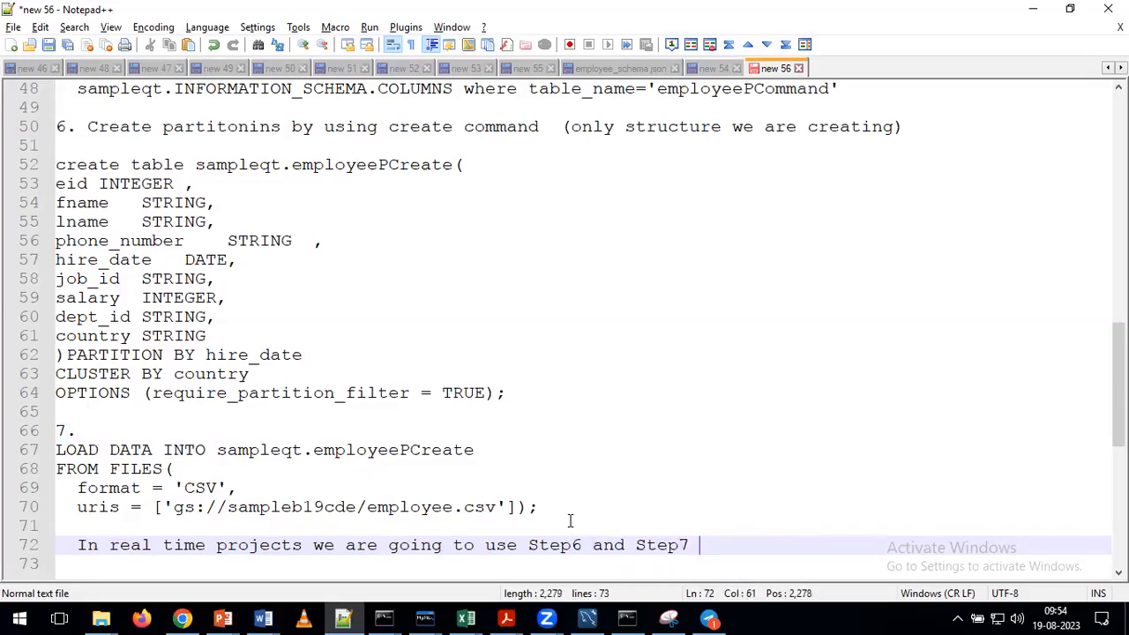
pyautogui.press('Return')
pyautogui.press('Return')
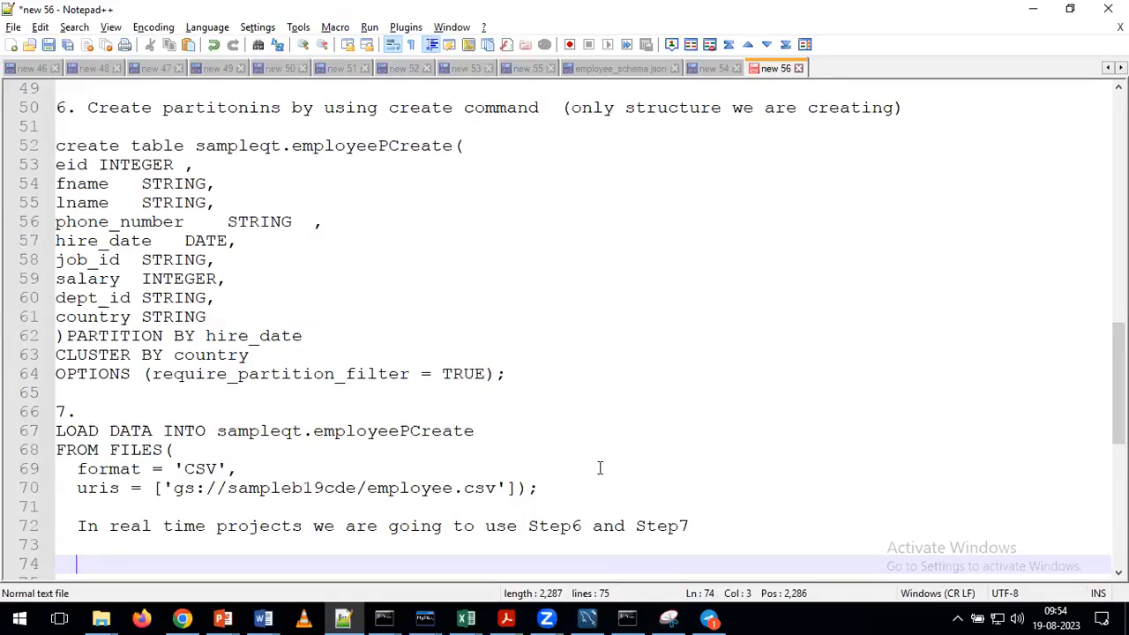
# - Add the line "--> cloud sdk or Gshell" to the notes, below the remark about real time projects
pyautogui.moveTo(560, 488); pyautogui.dragTo(57, 106)
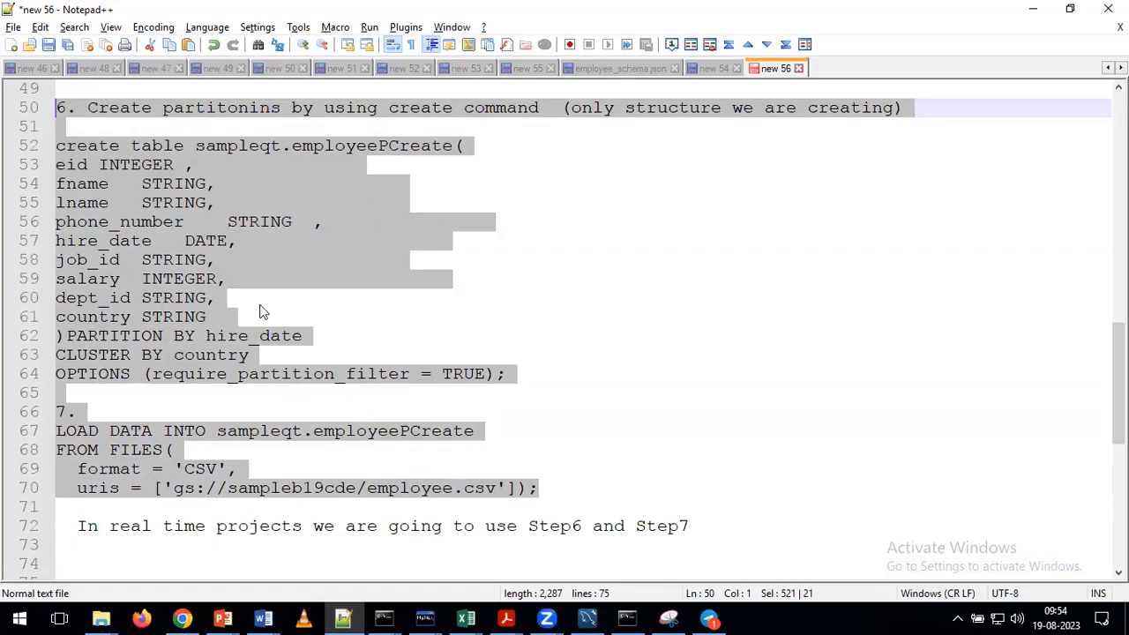
pyautogui.click(182, 618)
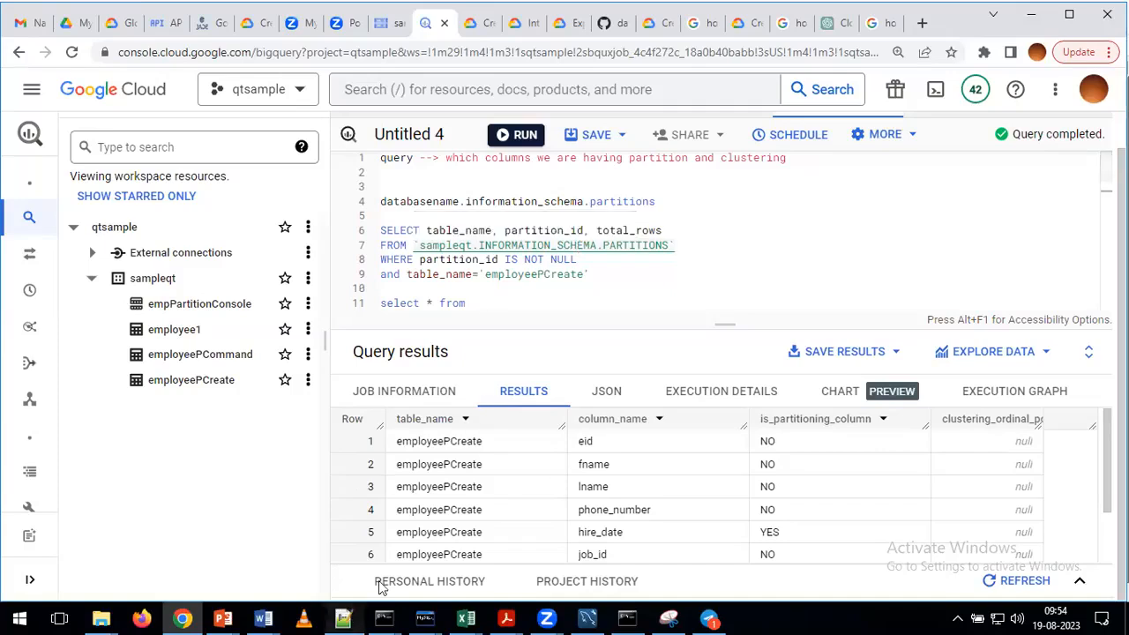
pyautogui.click(346, 617)
pyautogui.scroll(-3, 758, 385)
pyautogui.click(758, 388)
pyautogui.press('Return')
pyautogui.write('--> cloud s')
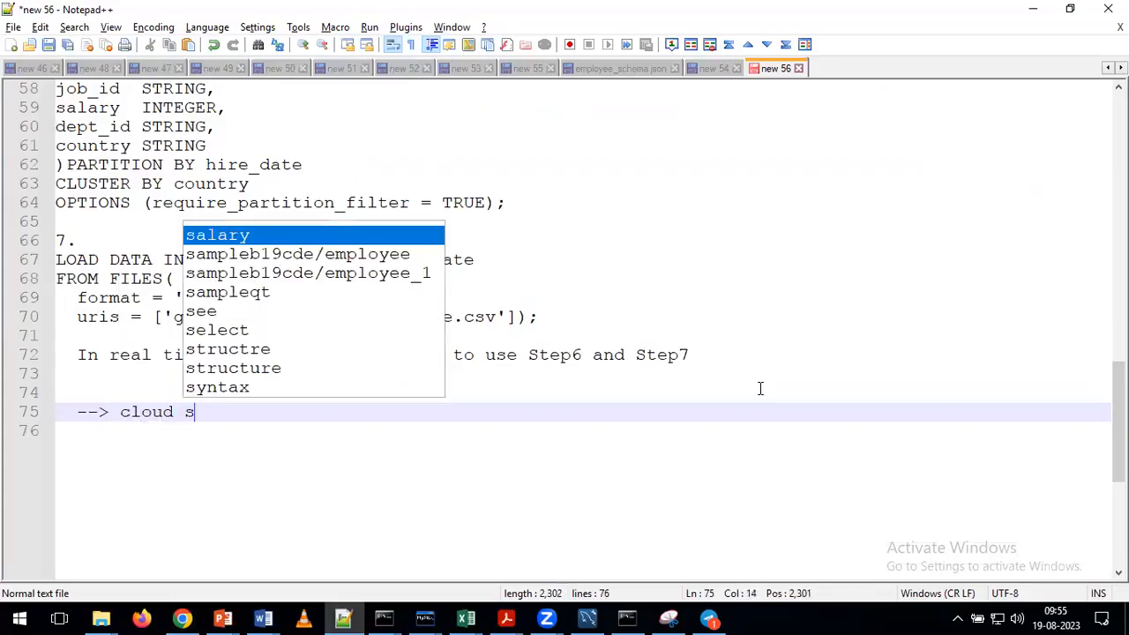
pyautogui.write('dk or G')
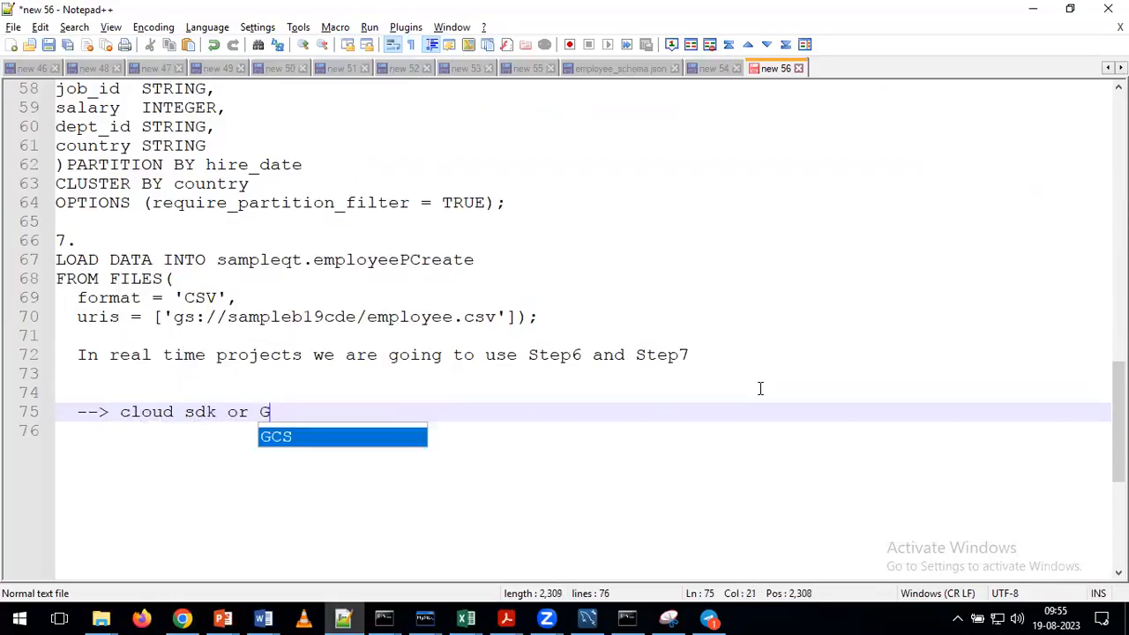
pyautogui.write('shell')
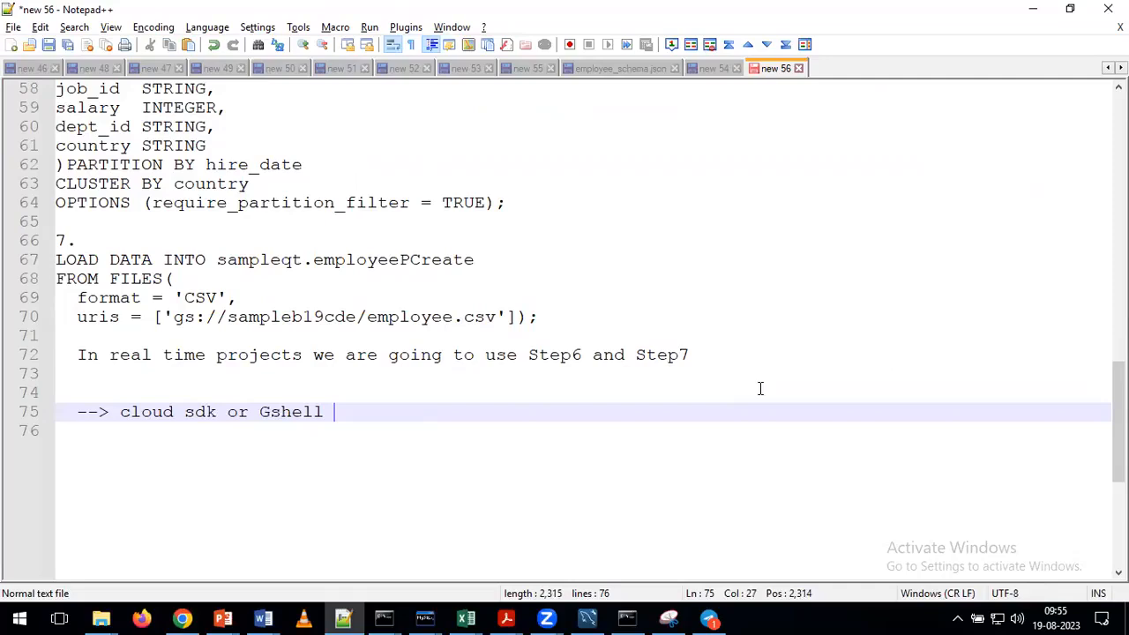
pyautogui.press('Return')
pyautogui.press('Return')
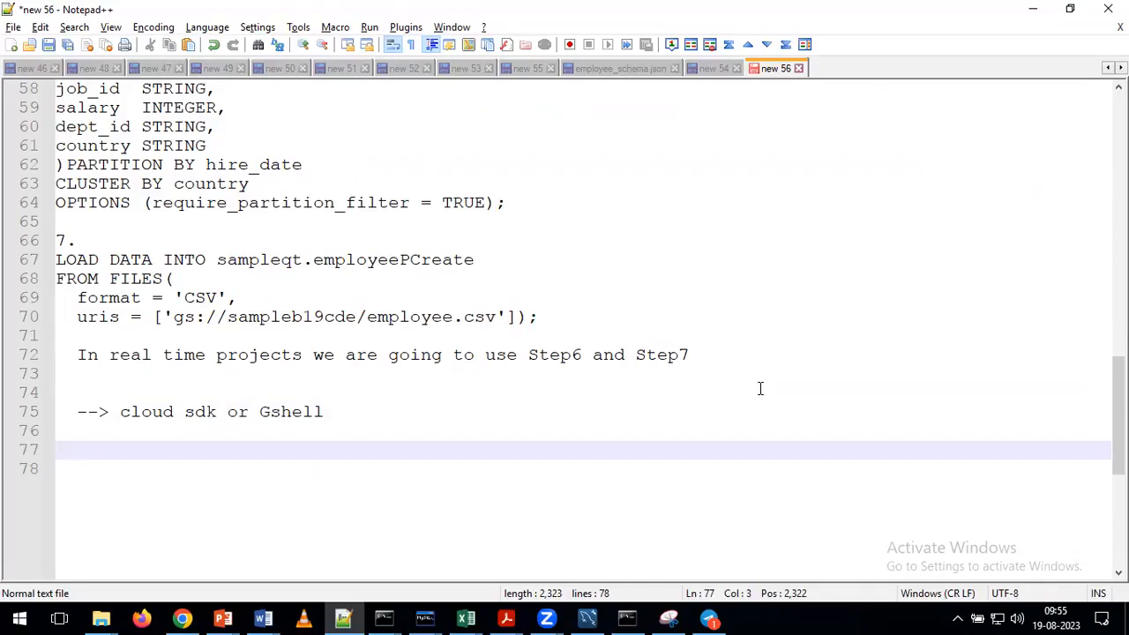
# - Write "Information will discuss in 11:45 class" directly under the cloud sdk line, followed by blank lines
pyautogui.press('Up')
pyautogui.write('Inf')
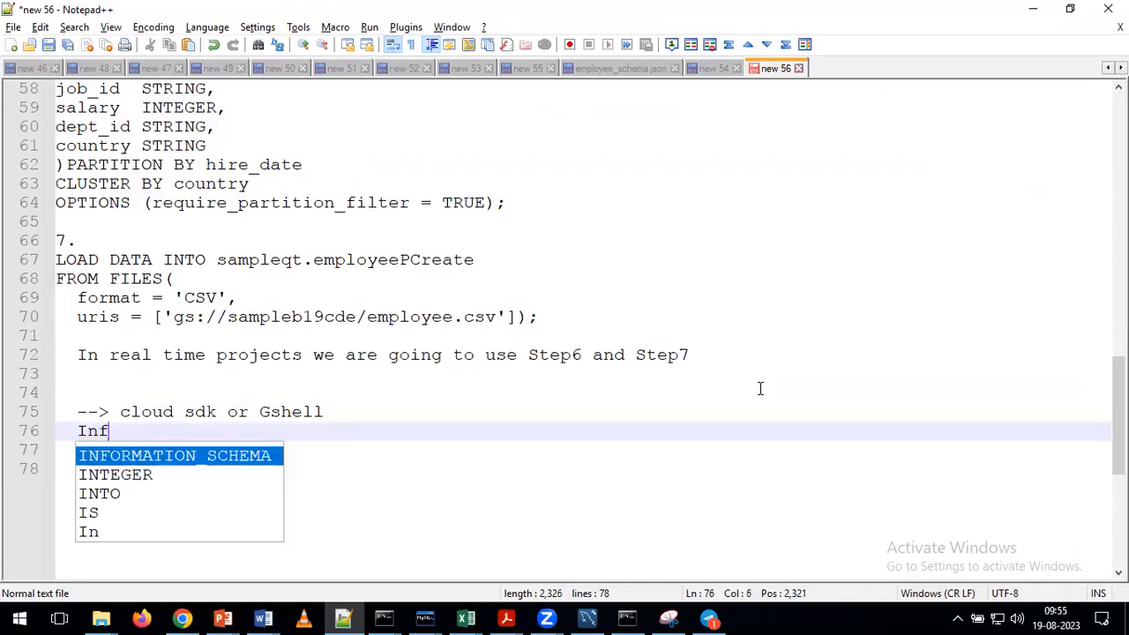
pyautogui.write('ormation will dis')
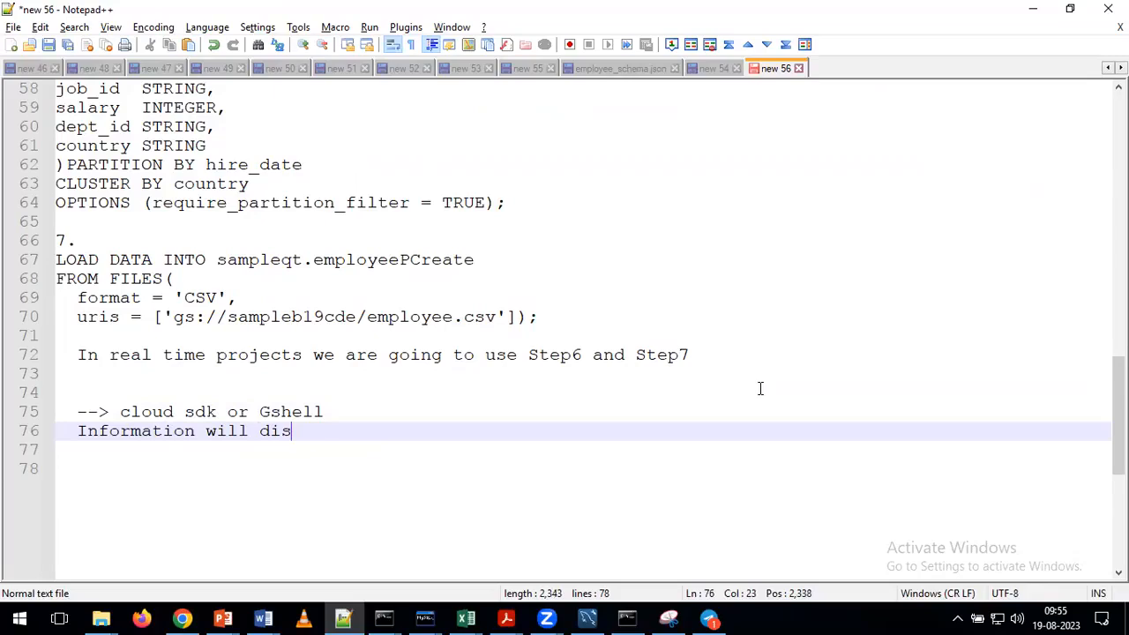
pyautogui.write('cuss in 11')
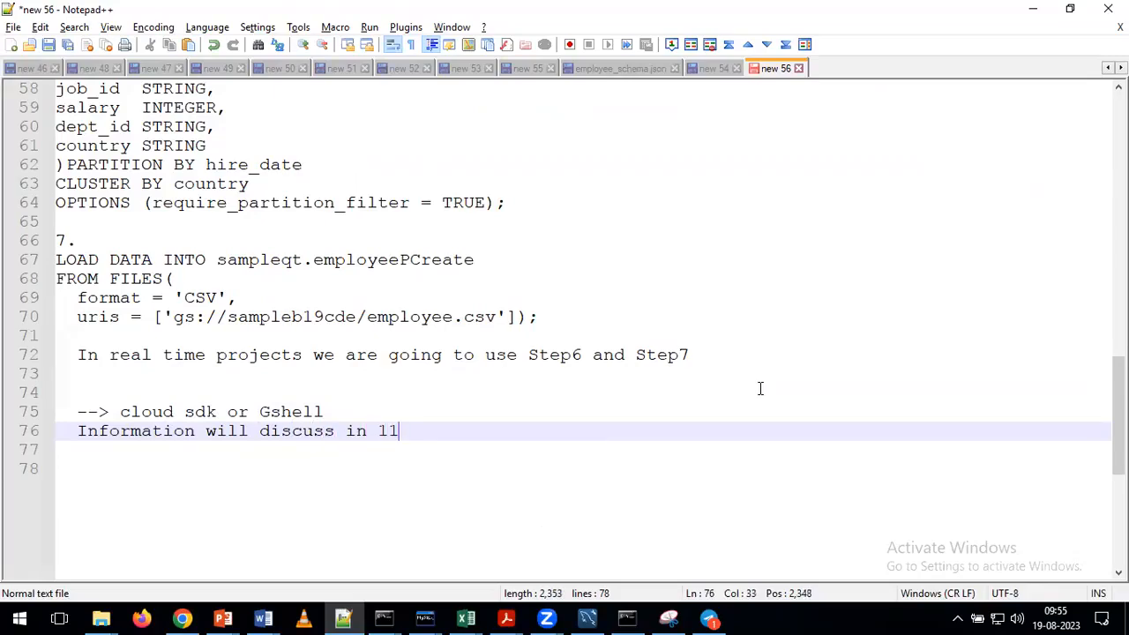
pyautogui.write(':45 class')
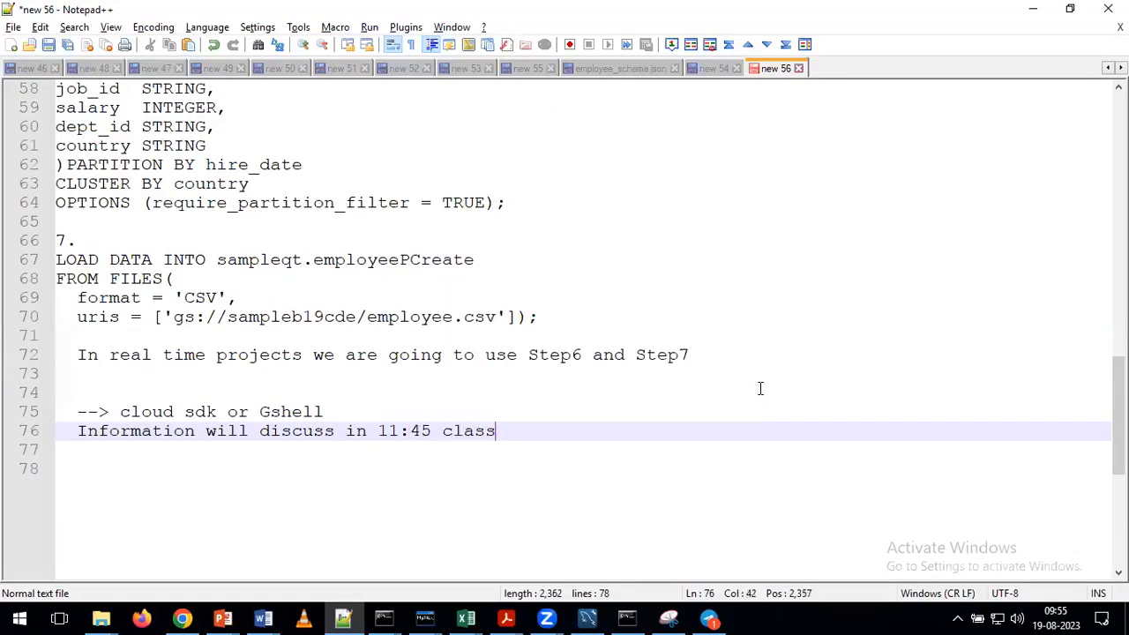
pyautogui.press('Return')
pyautogui.press('Return')
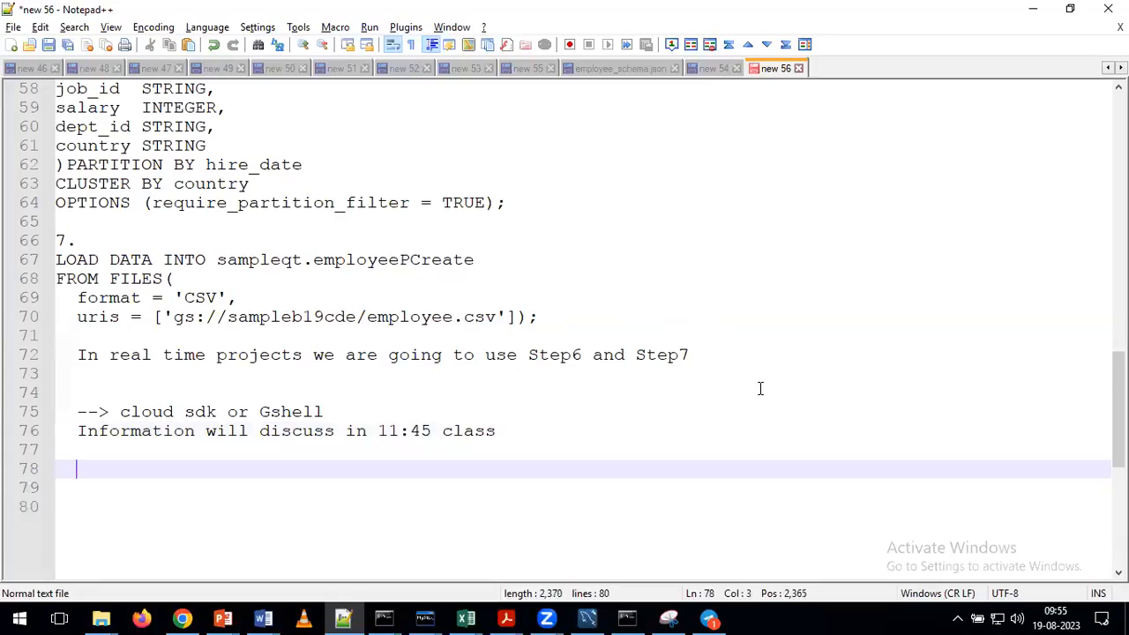
# - Look back over notes 4 to 7 and append "(cloud sdk)" to the line about the 11:45 class
pyautogui.scroll(1, 732, 189)
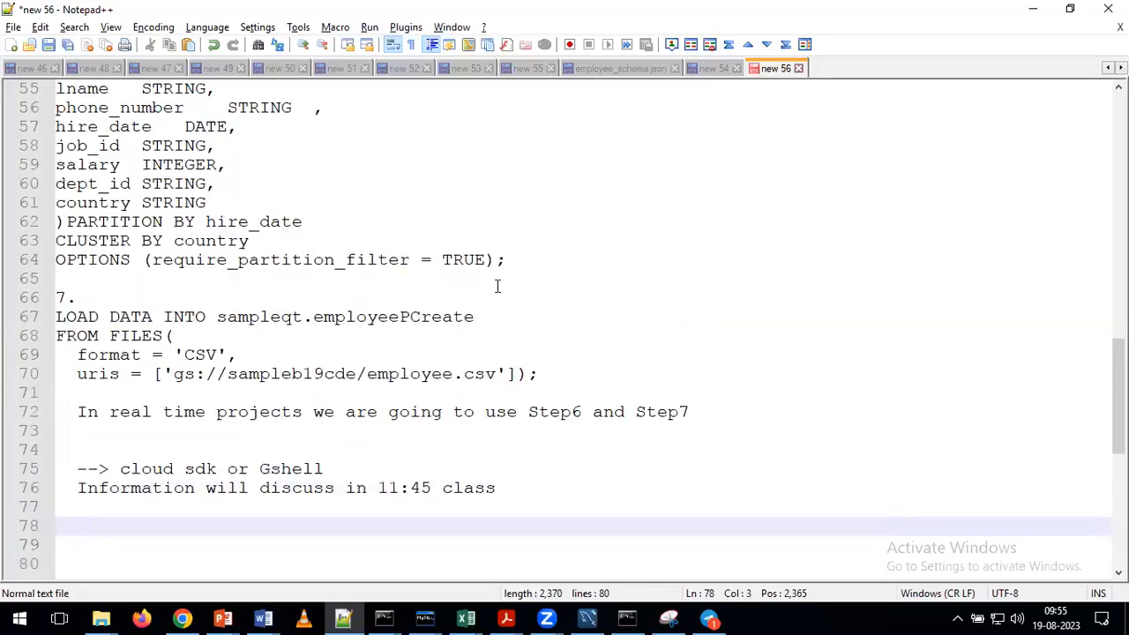
pyautogui.scroll(2, 527, 272)
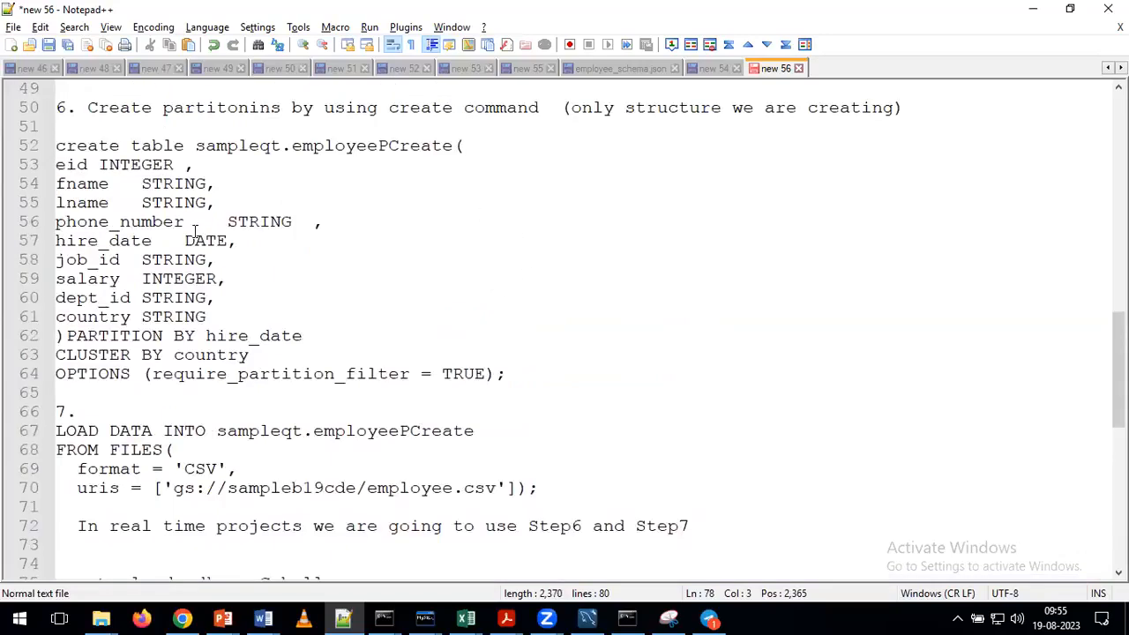
pyautogui.scroll(3, 227, 268)
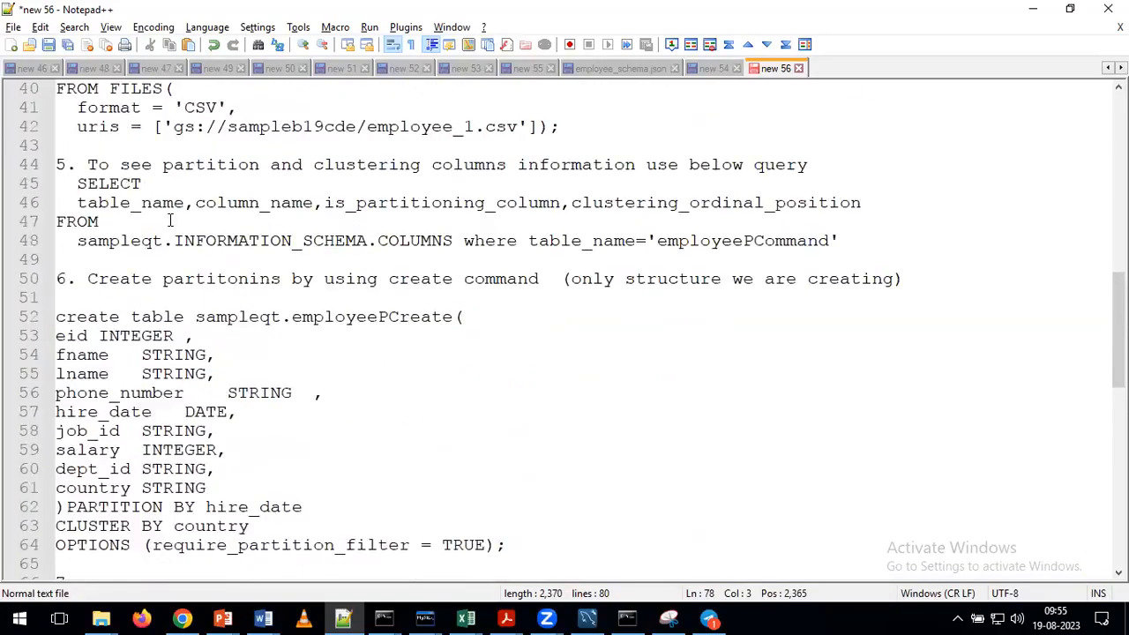
pyautogui.scroll(2, 171, 220)
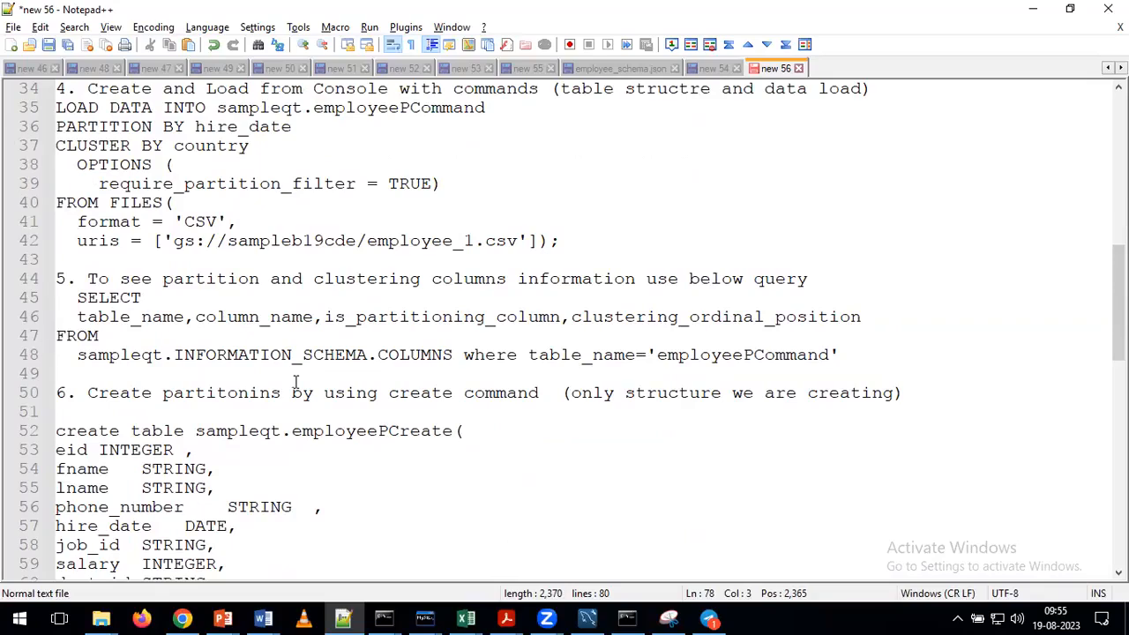
pyautogui.scroll(-9, 296, 381)
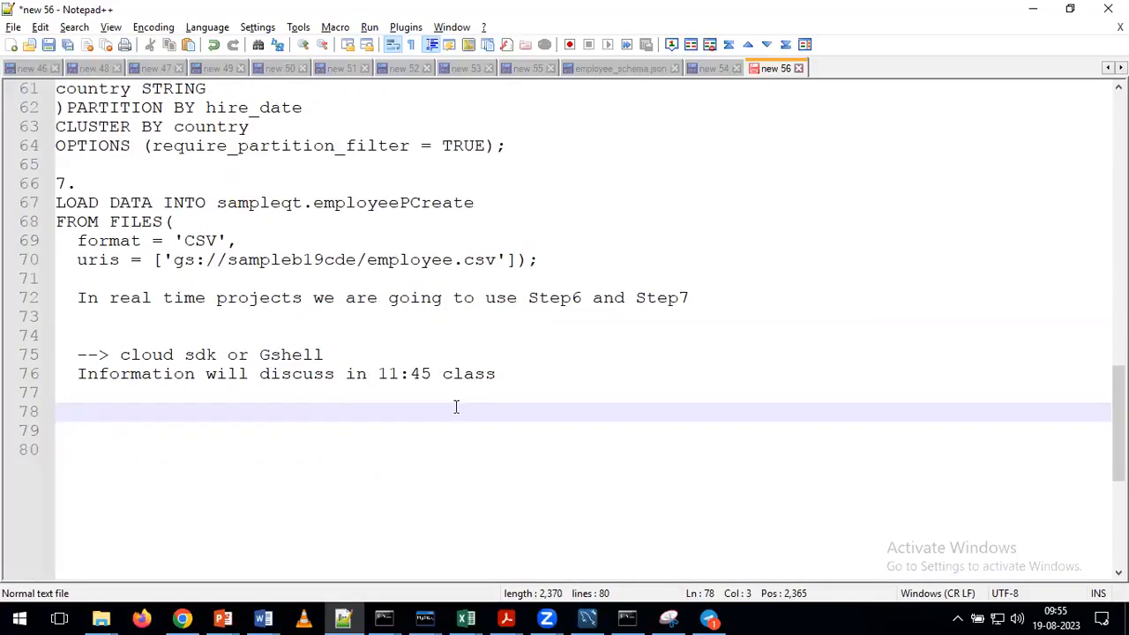
pyautogui.click(535, 370)
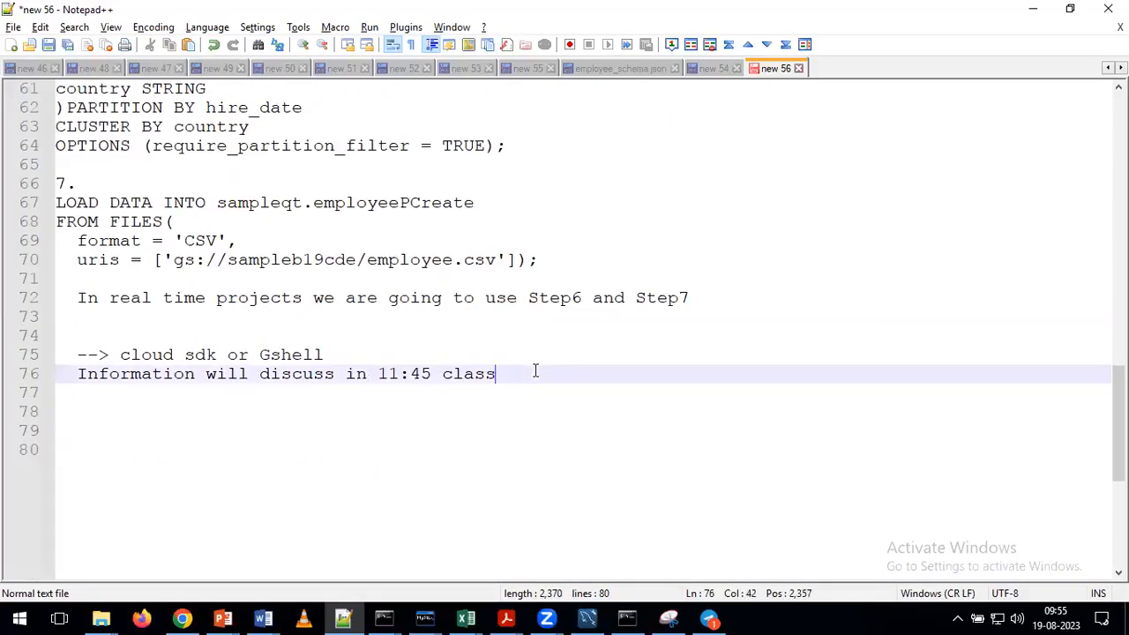
pyautogui.write('(clou')
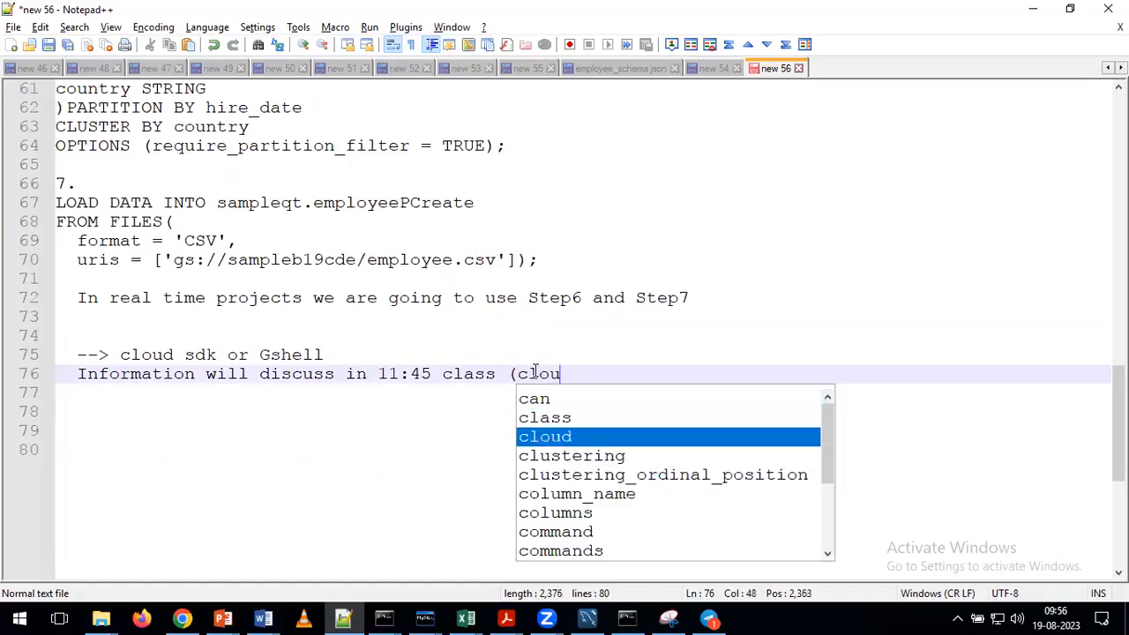
pyautogui.write('d sdk)')
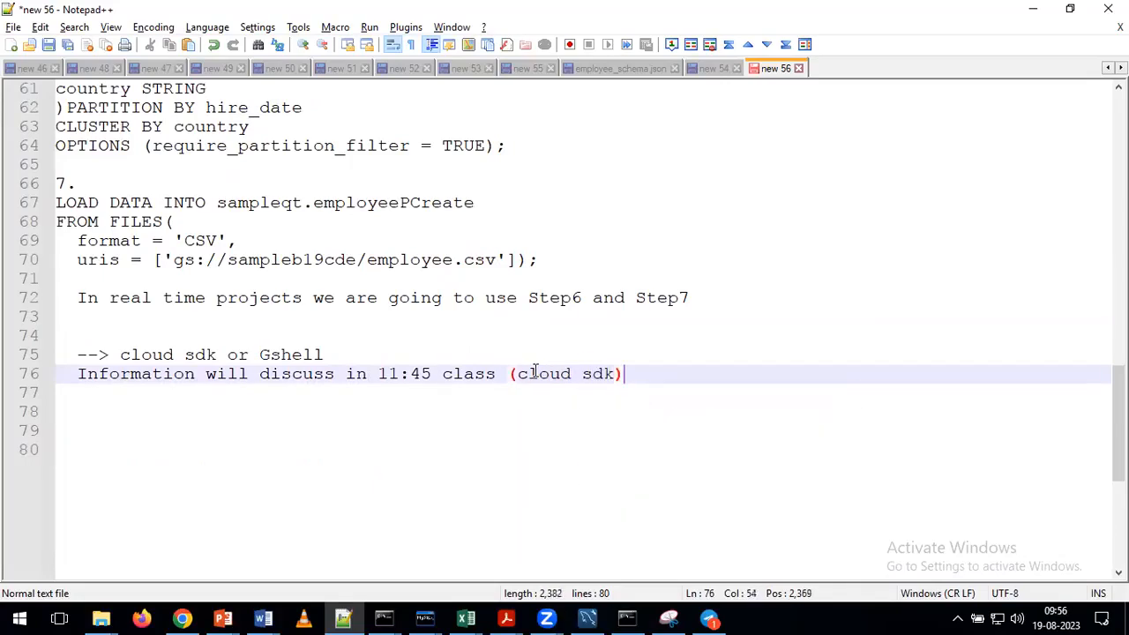
# - Leave blank lines below the 11:45 class line and add the line "ready for 2:30 class"
pyautogui.press('Return')
pyautogui.press('Return')
pyautogui.press('Return')
pyautogui.write('ready f')
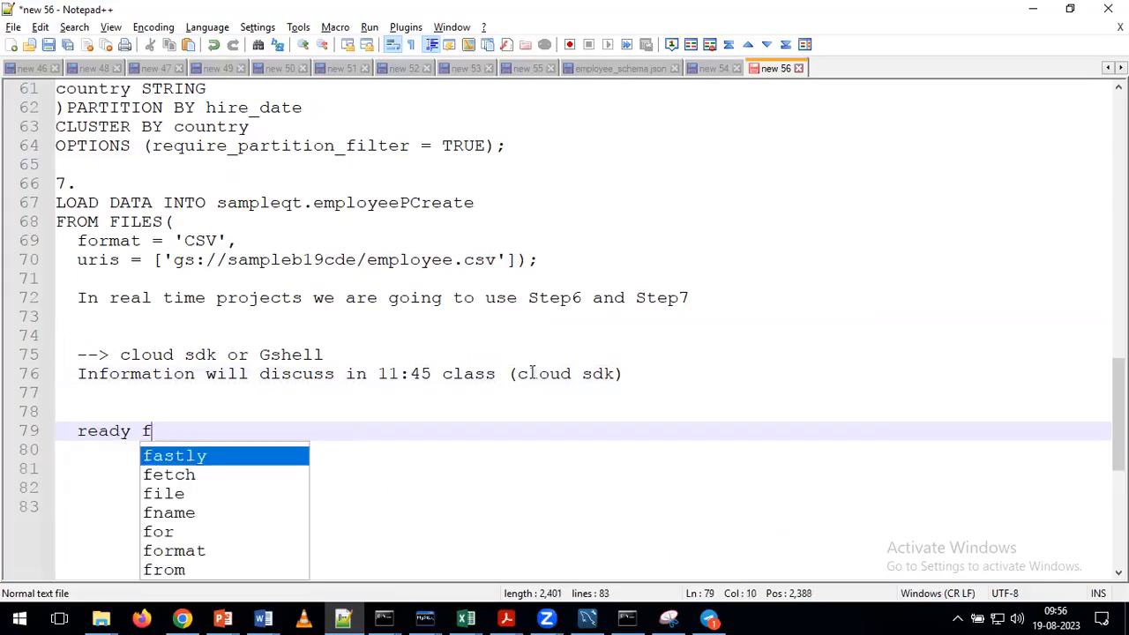
pyautogui.write('or 2:3')
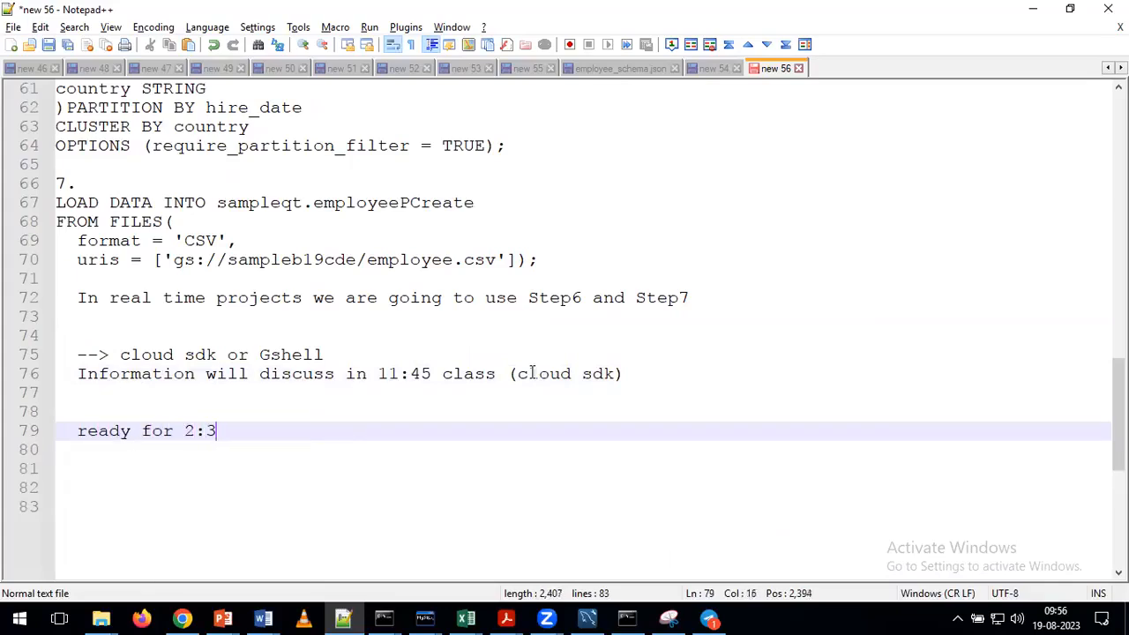
pyautogui.write('0 class')
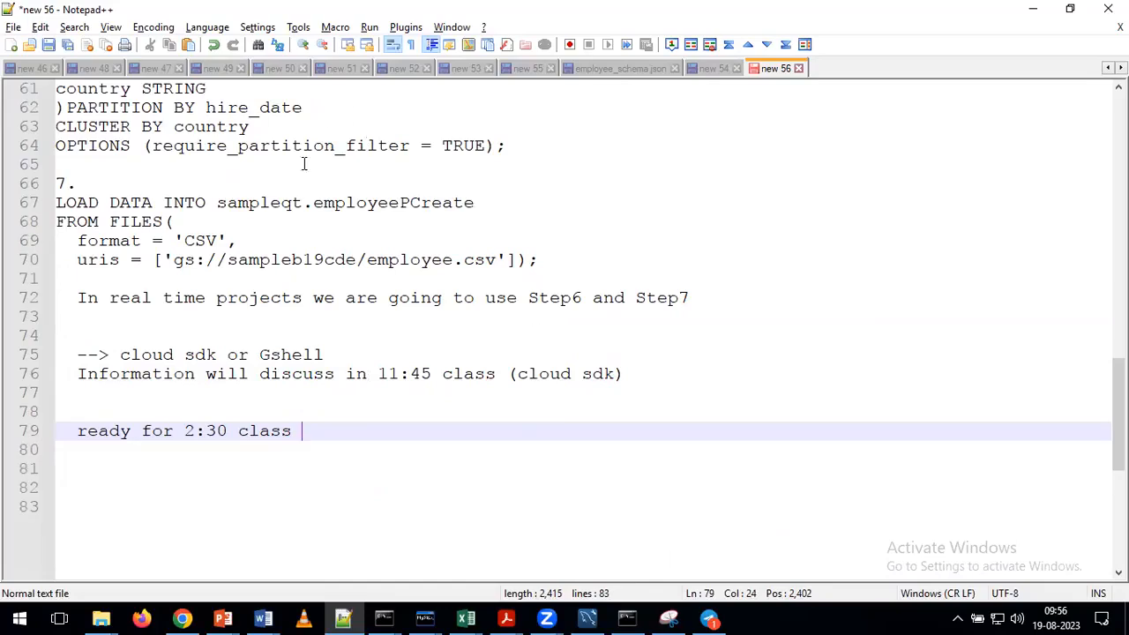
# - Look back over notes 6 and 7 and the class lines, and add an unindented separator line of asterisks below "ready for 2:30 class"
pyautogui.moveTo(642, 374); pyautogui.dragTo(86, 126)
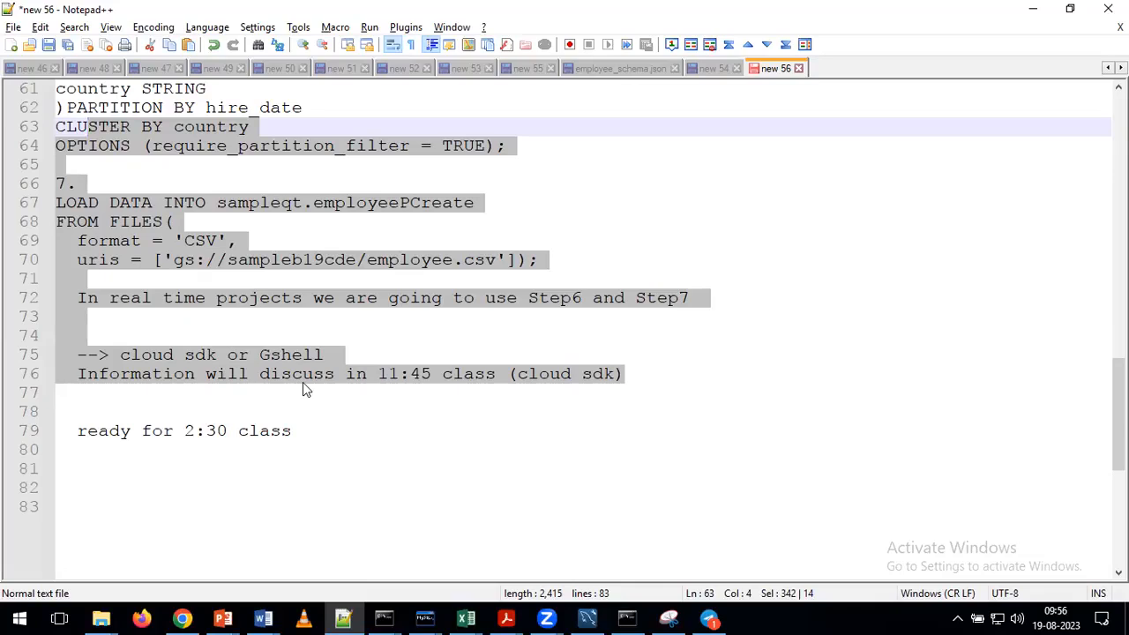
pyautogui.scroll(3, 303, 388)
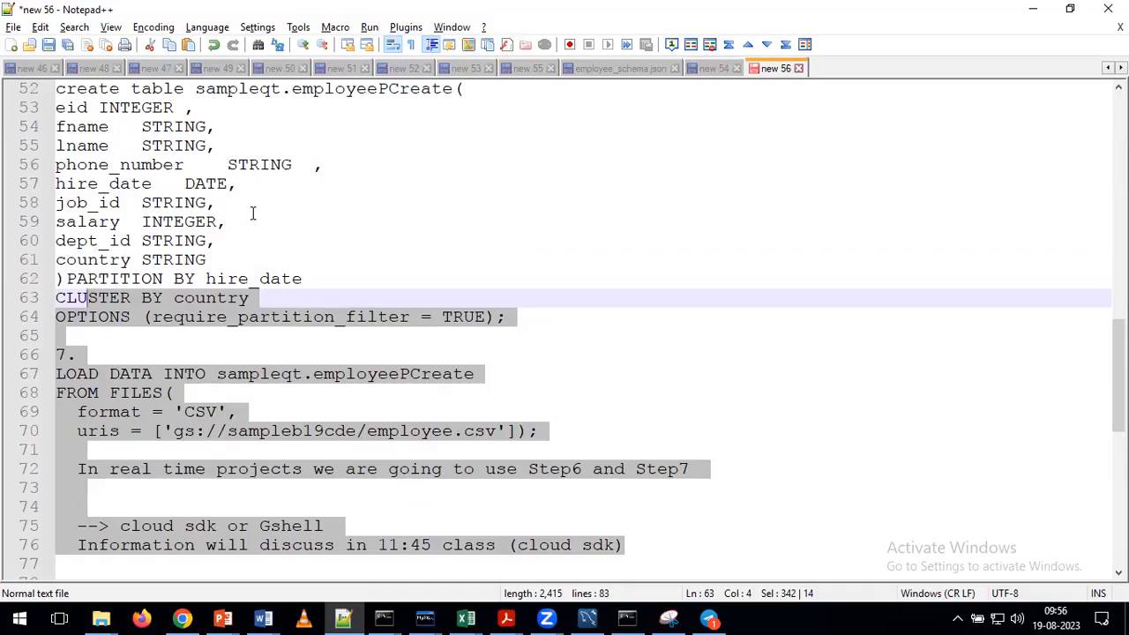
pyautogui.scroll(-2, 273, 389)
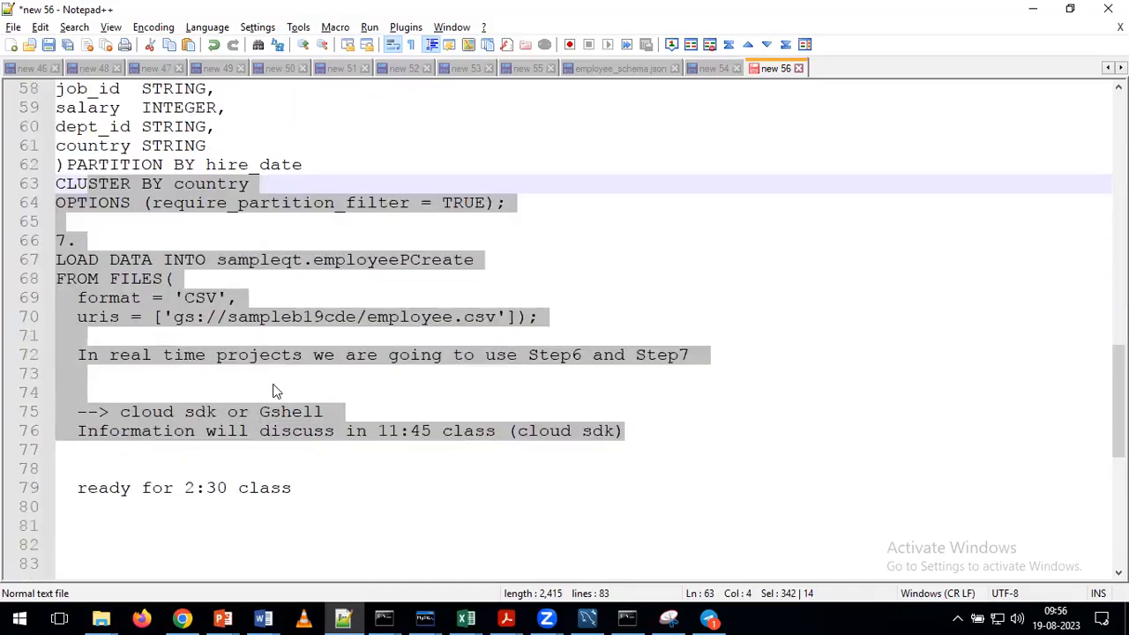
pyautogui.moveTo(304, 488); pyautogui.dragTo(80, 489)
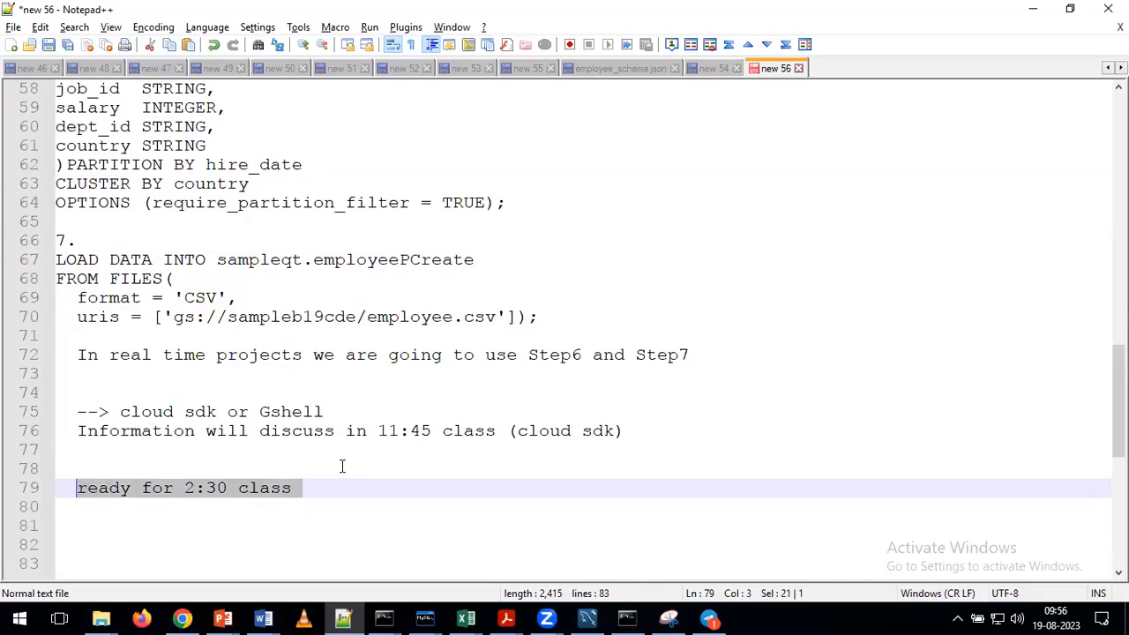
pyautogui.click(395, 520)
pyautogui.write('**************************************************')
pyautogui.press('Home')
pyautogui.hotkey('shift', 'Home')
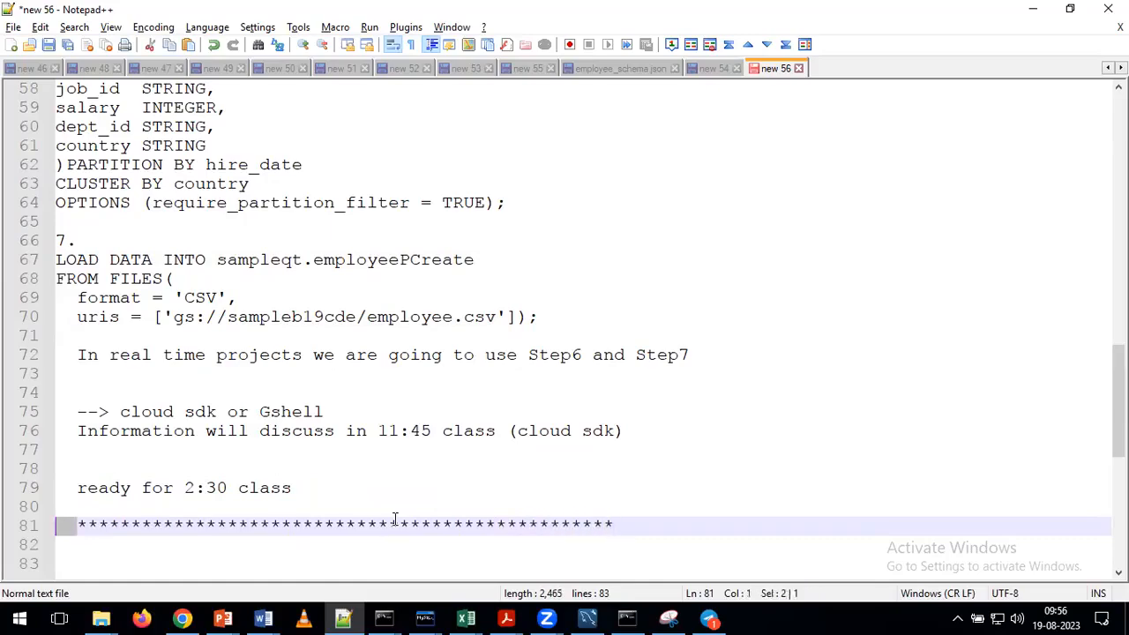
pyautogui.press('Delete')
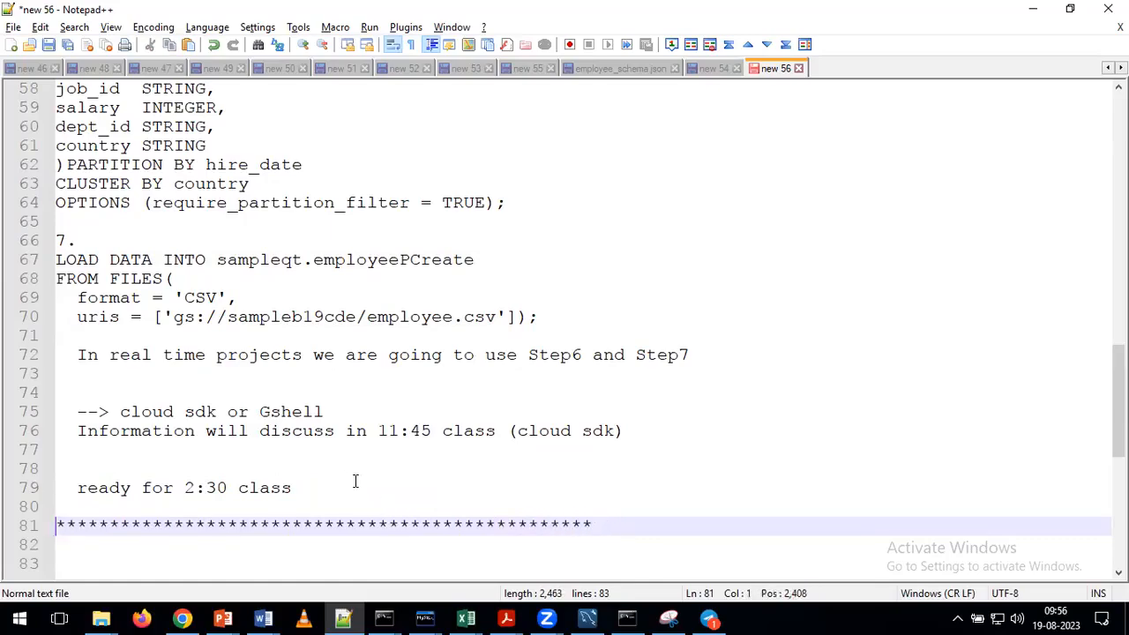
# - Look over the notes from the beginning, switch to BigQuery in Chrome, and examine the INFORMATION_SCHEMA.PARTITIONS and INFORMATION_SCHEMA.columns queries in Untitled 4
pyautogui.scroll(19, 355, 481)
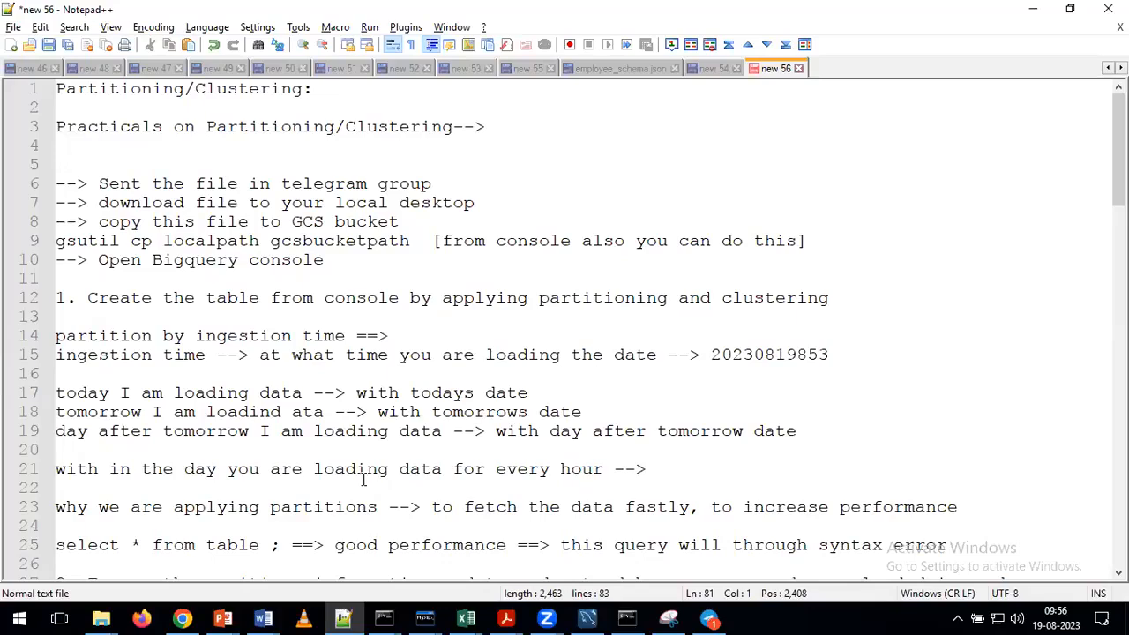
pyautogui.scroll(-6, 363, 480)
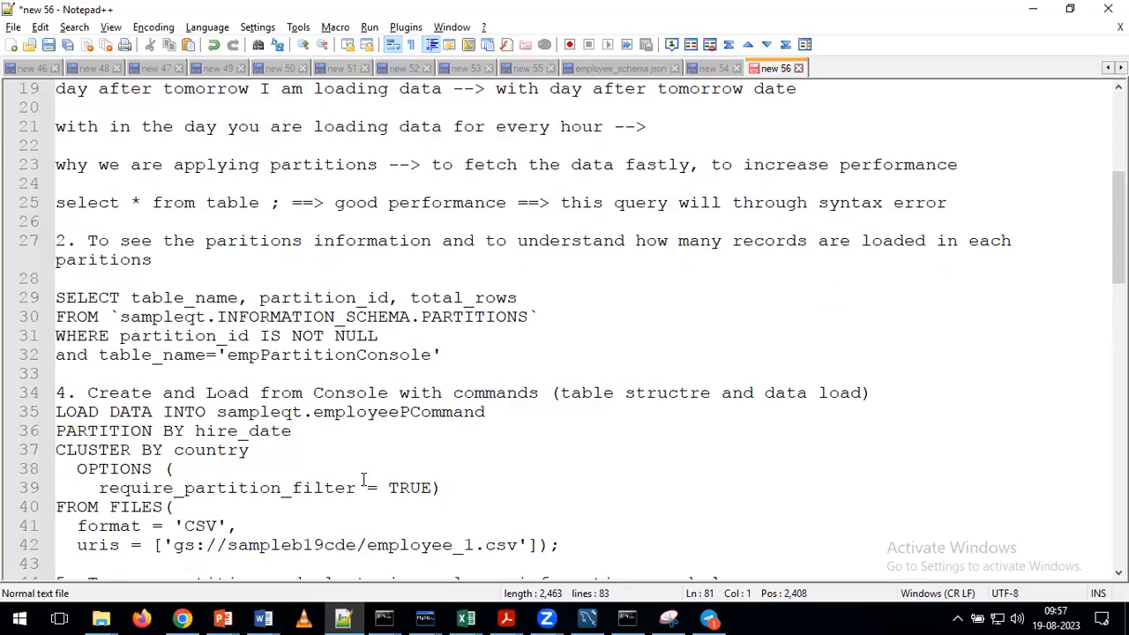
pyautogui.click(348, 616)
pyautogui.click(348, 617)
pyautogui.click(348, 616)
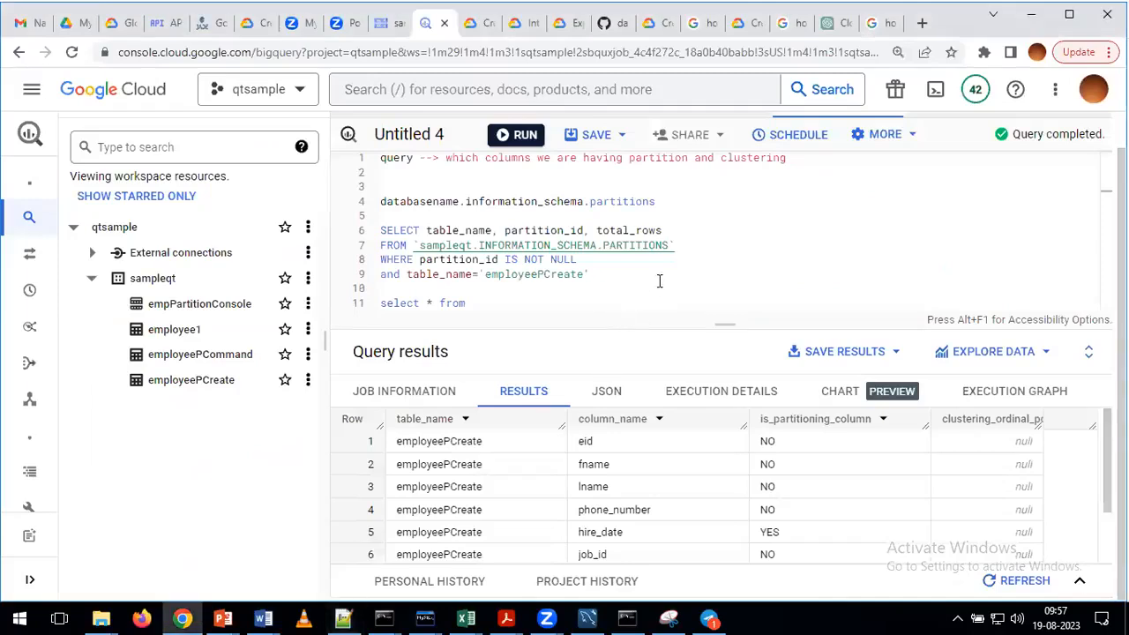
pyautogui.moveTo(674, 245); pyautogui.dragTo(606, 250)
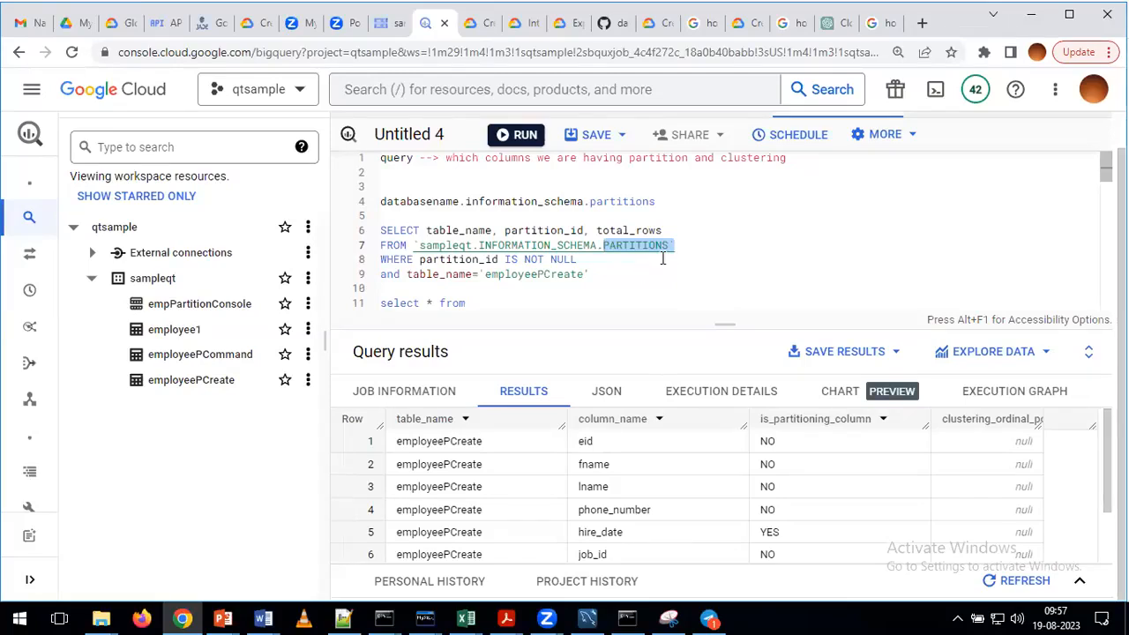
pyautogui.click(681, 262)
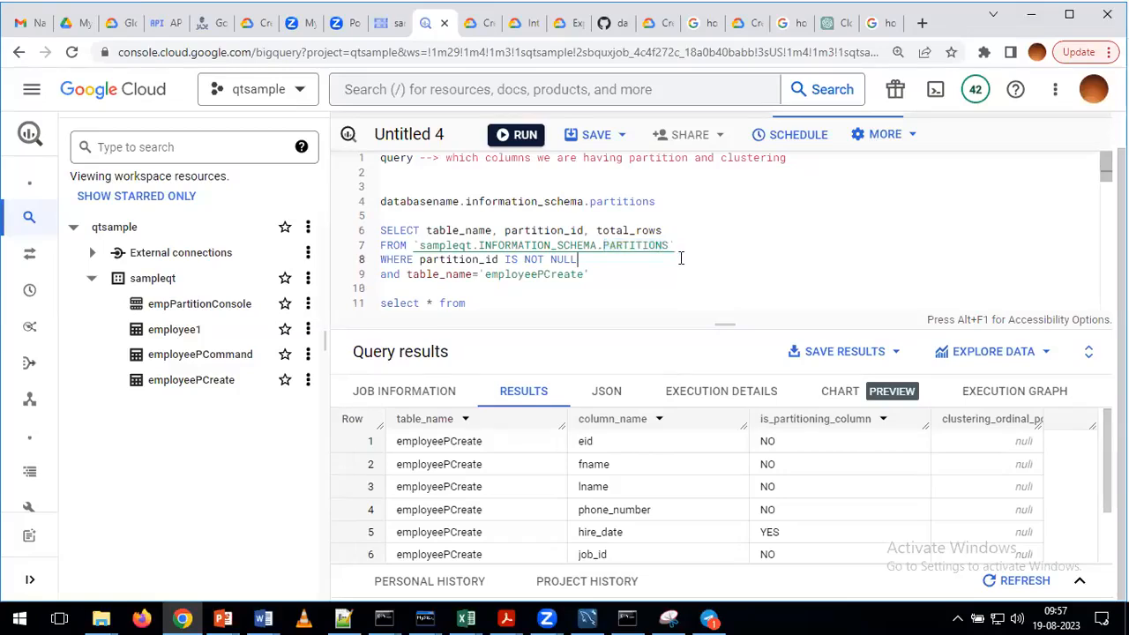
pyautogui.scroll(-2, 675, 258)
pyautogui.moveTo(613, 228); pyautogui.dragTo(540, 232)
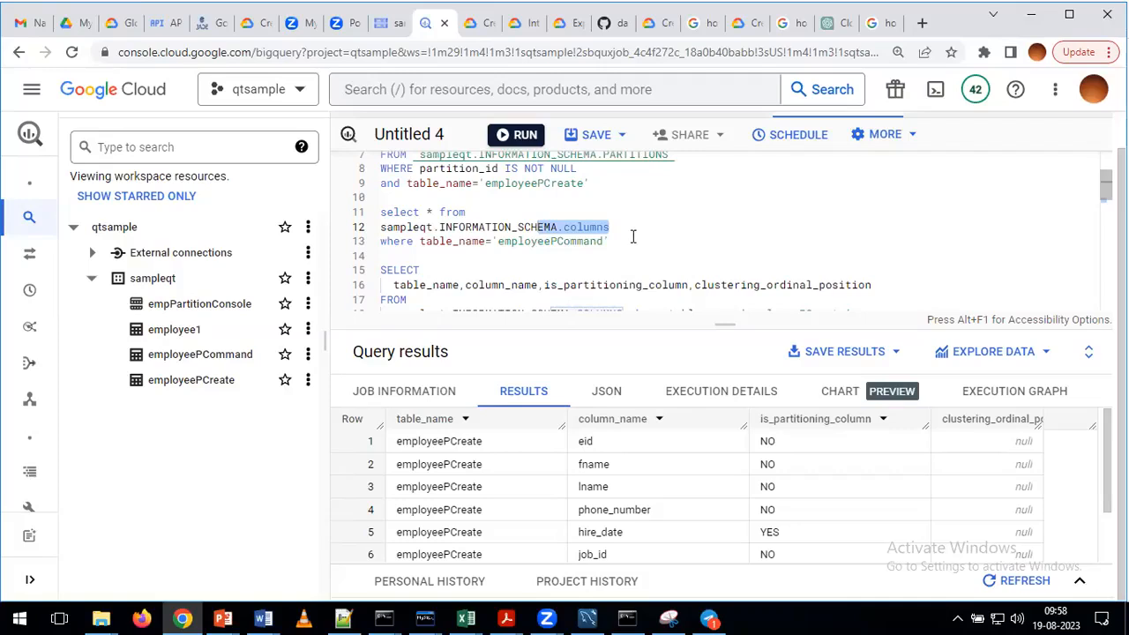
pyautogui.scroll(2, 633, 236)
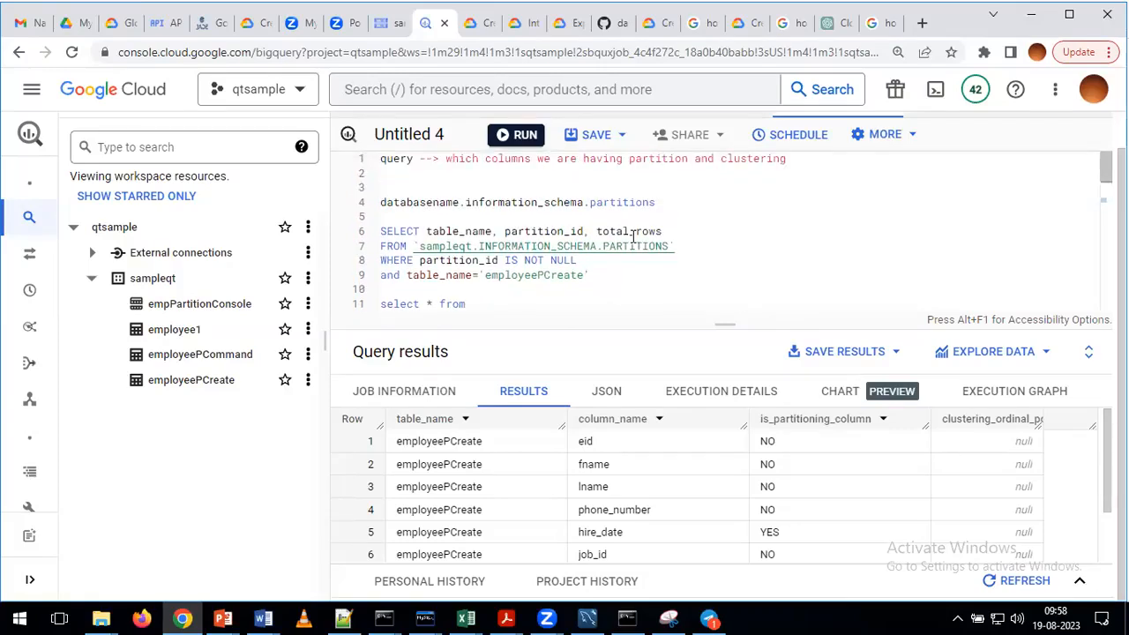
pyautogui.scroll(-1, 632, 236)
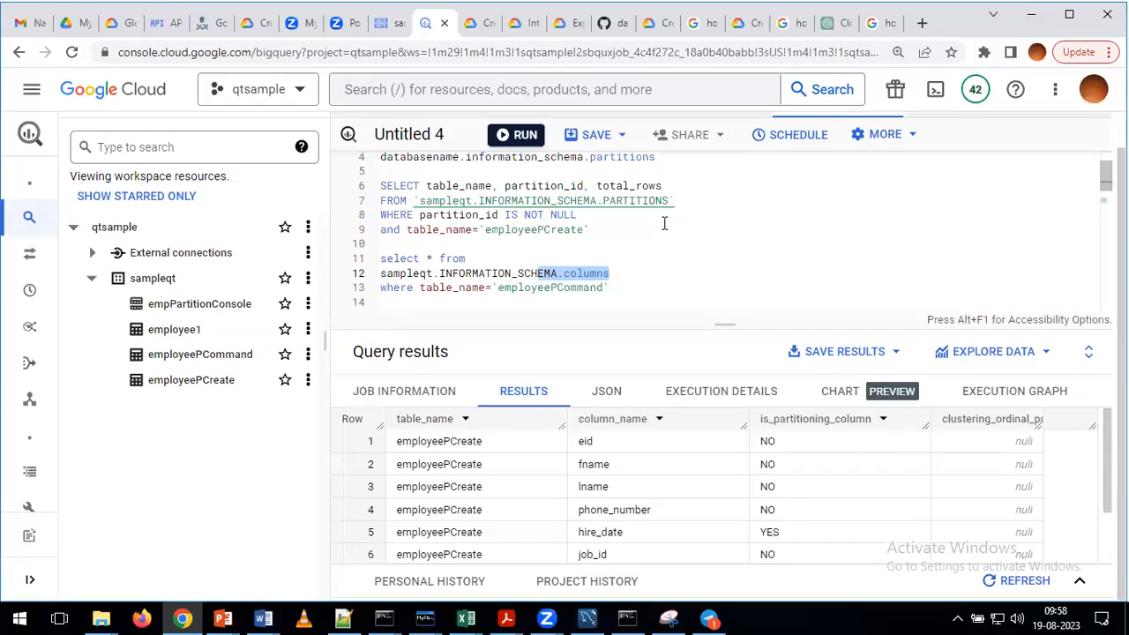
pyautogui.doubleClick(628, 273)
pyautogui.click(629, 289)
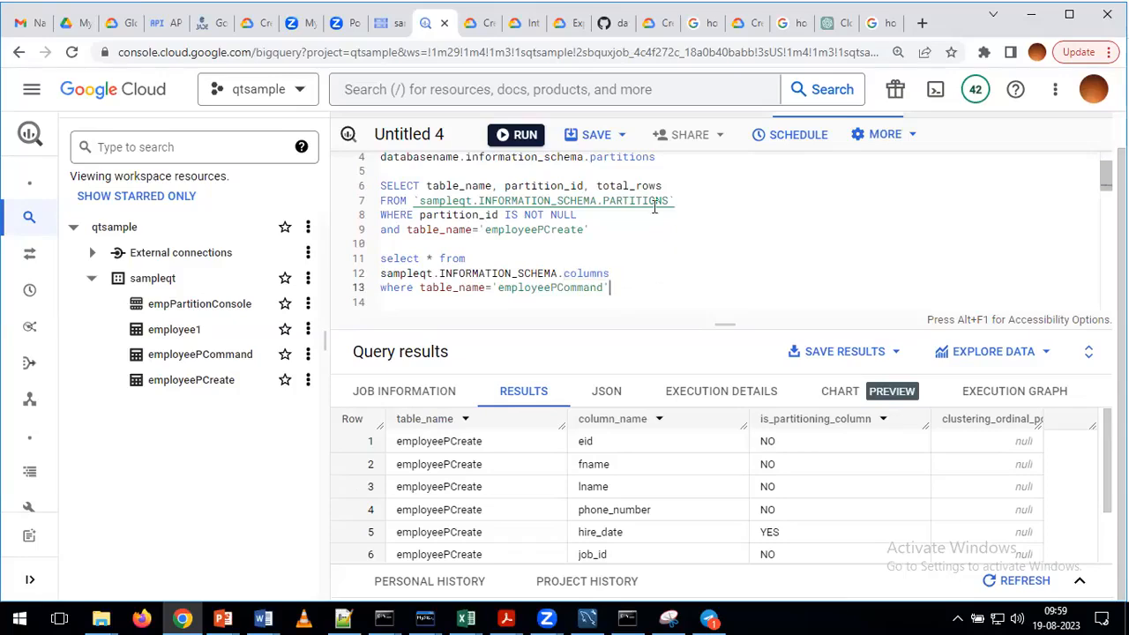
# - Switch back to Notepad++ and review notes 2 to 5, down to the partition and clustering columns query
pyautogui.click(344, 618)
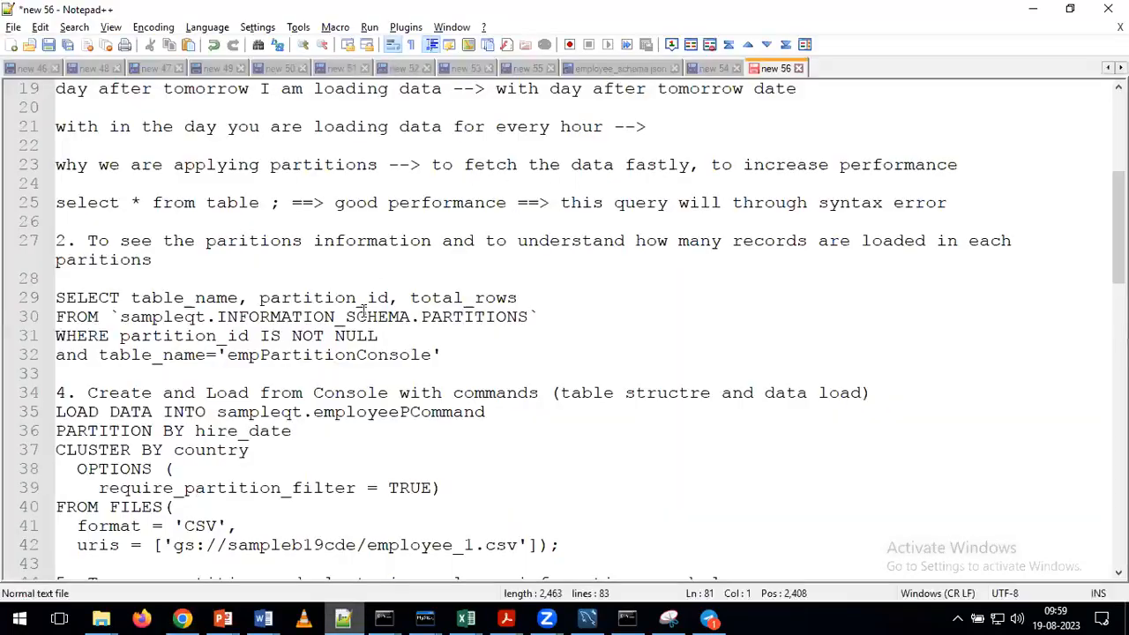
pyautogui.scroll(-1, 361, 409)
pyautogui.scroll(-1, 361, 408)
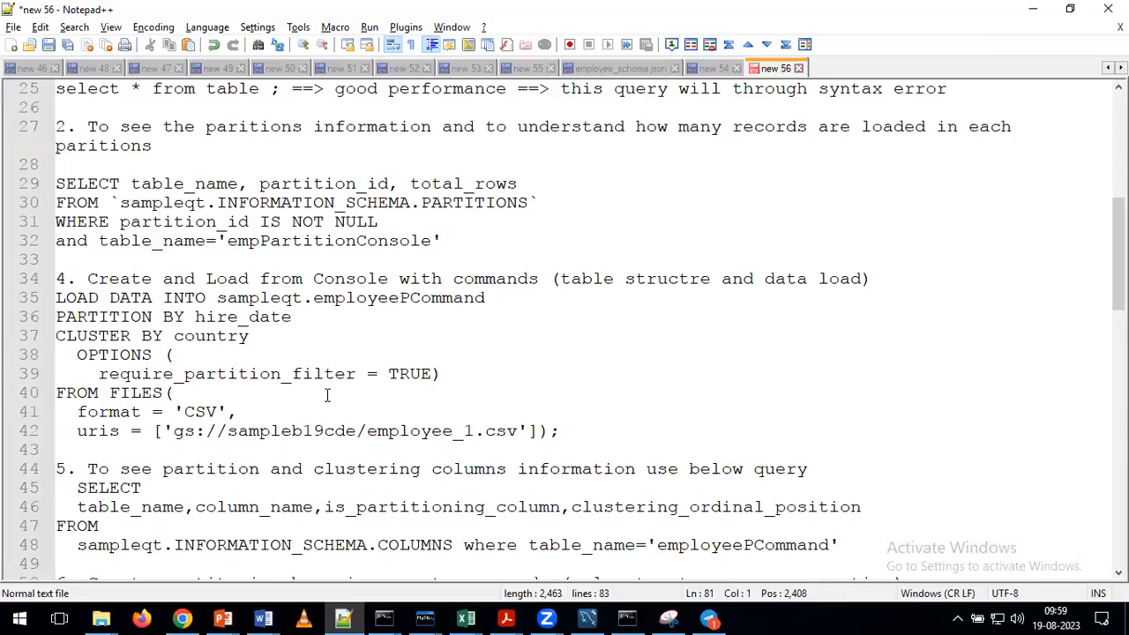
pyautogui.scroll(-2, 327, 395)
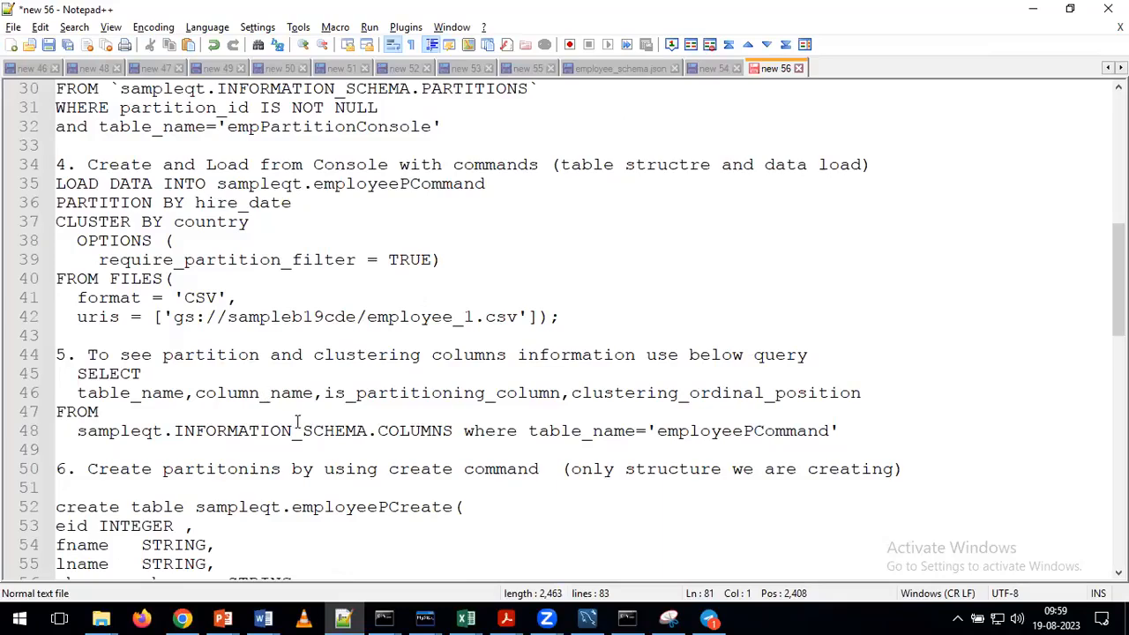
pyautogui.click(337, 412)
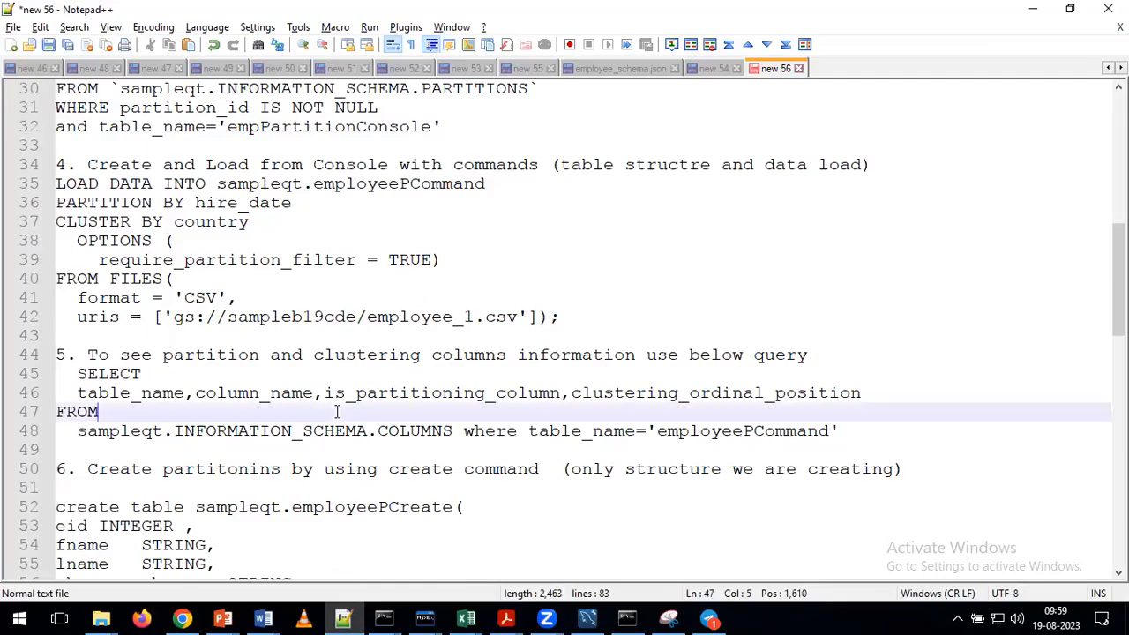